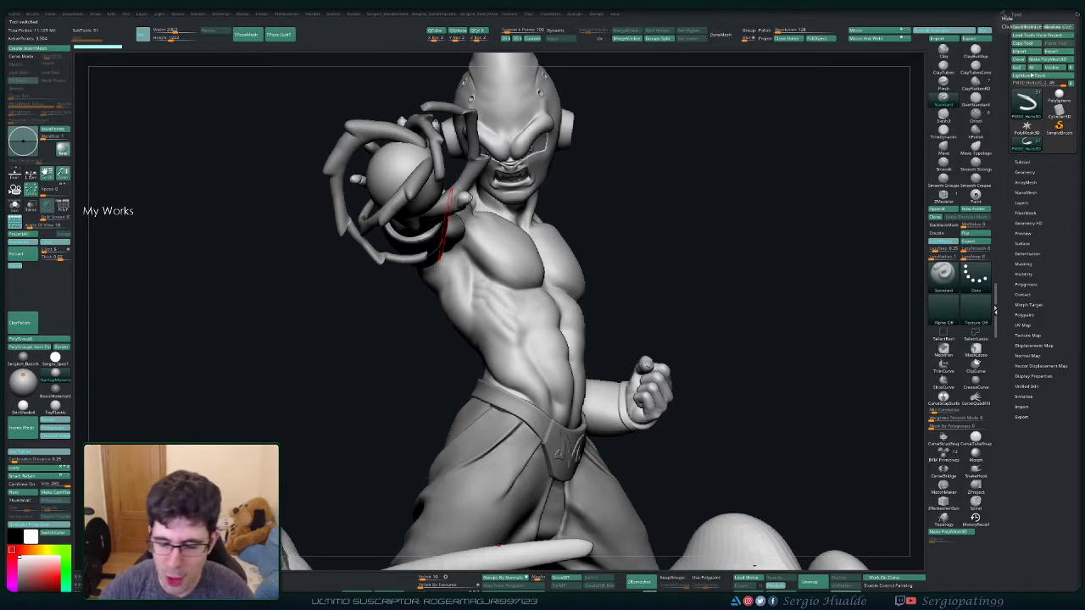
# Step: Frame the full Majin Buu statue with its rocky base, then show the quick palette
pyautogui.press('f')
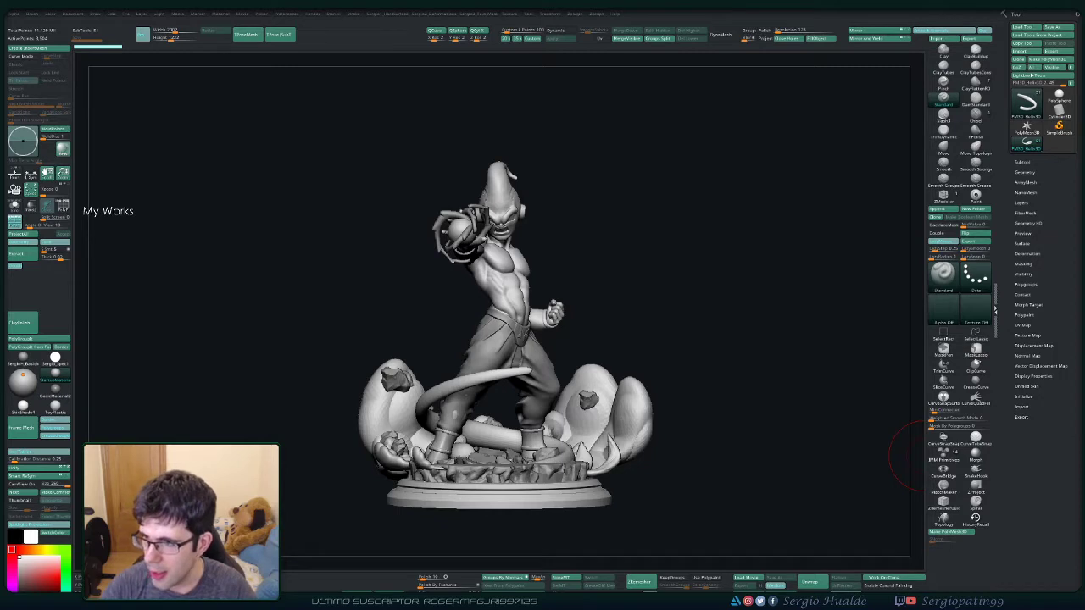
pyautogui.press('space')
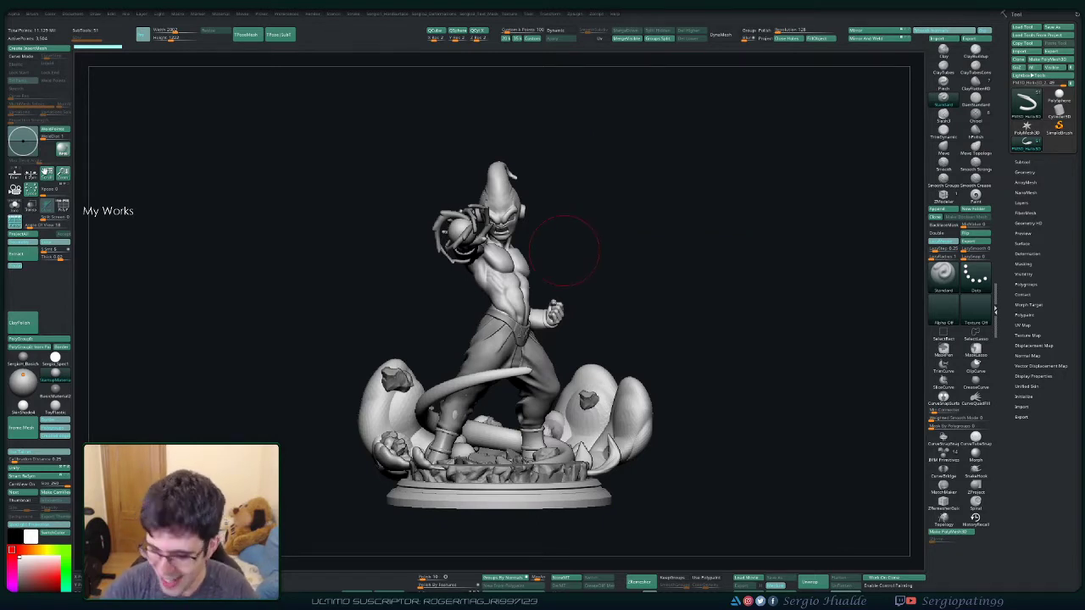
# Step: Orbit and zoom around the figure, then Solo the torso subtool so only the upper body shows
pyautogui.moveTo(647, 302); pyautogui.dragTo(603, 291)
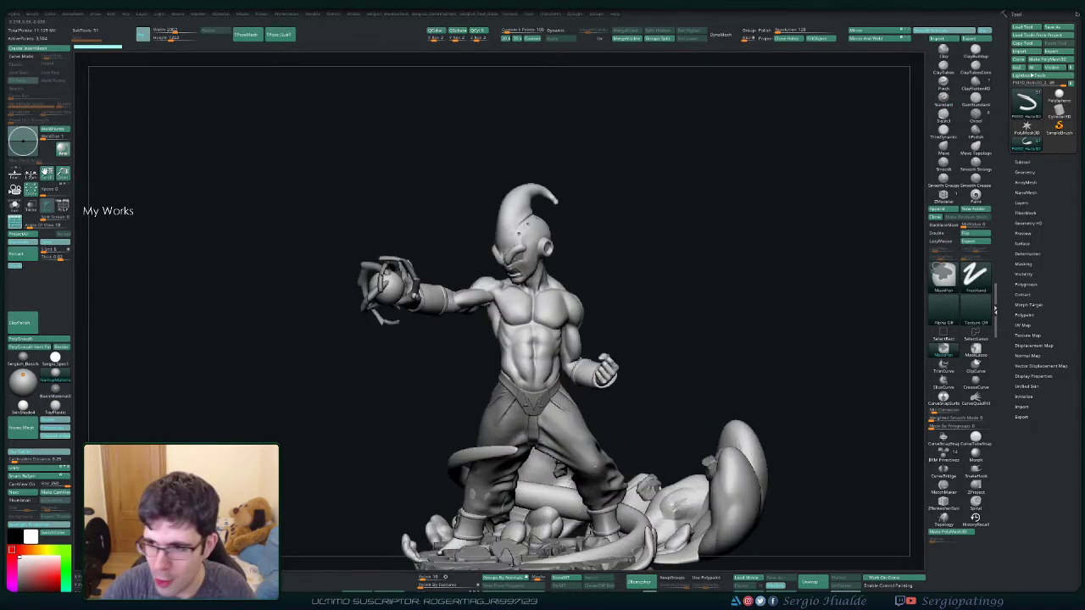
pyautogui.moveTo(583, 339); pyautogui.dragTo(533, 315)
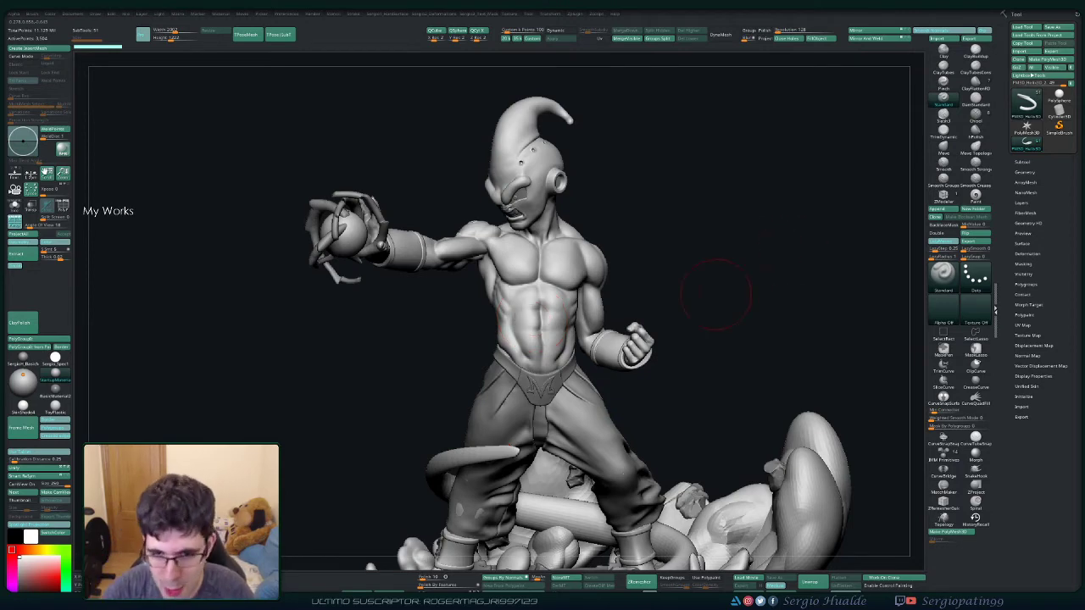
pyautogui.moveTo(670, 305)
pyautogui.mouseDown()
pyautogui.moveTo(729, 305)
pyautogui.moveTo(492, 373)
pyautogui.moveTo(492, 323)
pyautogui.moveTo(492, 373)
pyautogui.mouseUp()
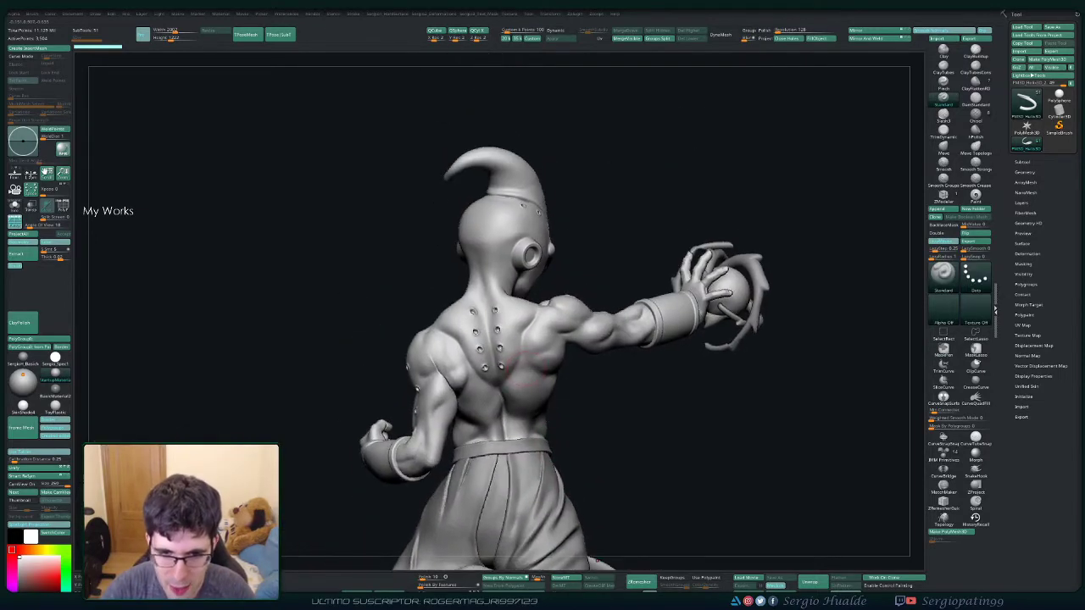
pyautogui.click(690, 577)
pyautogui.moveTo(542, 339)
pyautogui.mouseDown()
pyautogui.moveTo(590, 288)
pyautogui.moveTo(520, 327)
pyautogui.mouseUp()
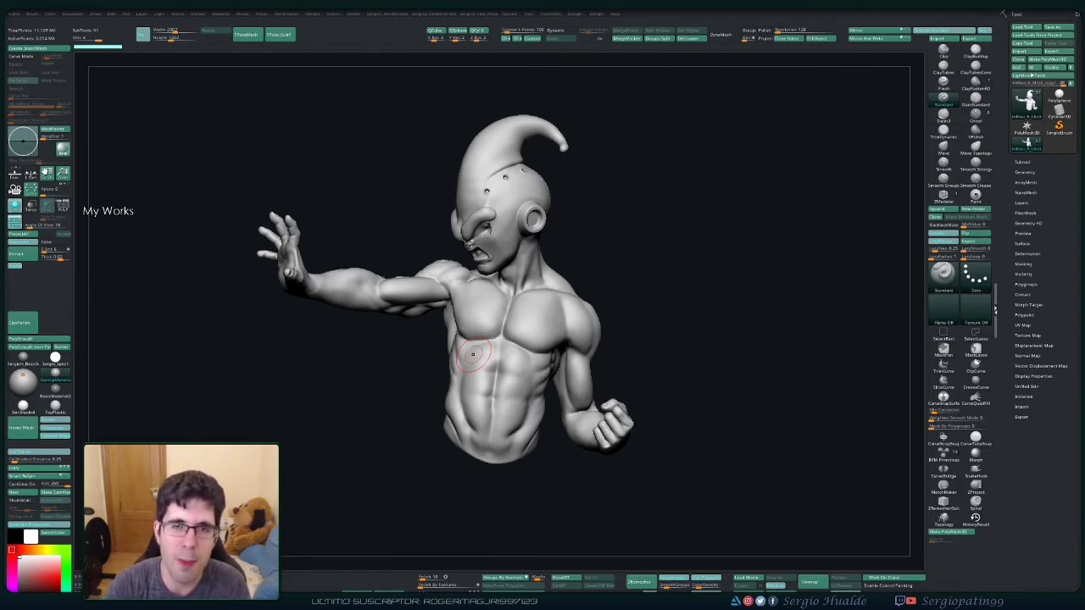
# Step: Turn to the torso's back and drop to a lower subdivision level
pyautogui.moveTo(666, 336); pyautogui.dragTo(550, 386)
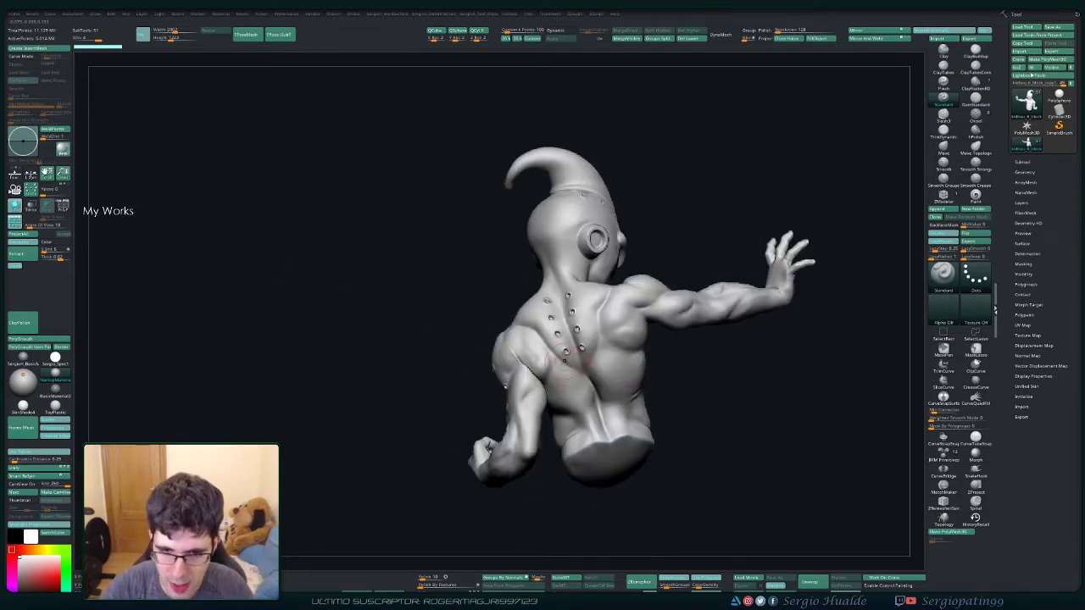
pyautogui.scroll(2, 538, 382)
pyautogui.scroll(2, 534, 384)
pyautogui.scroll(2, 525, 387)
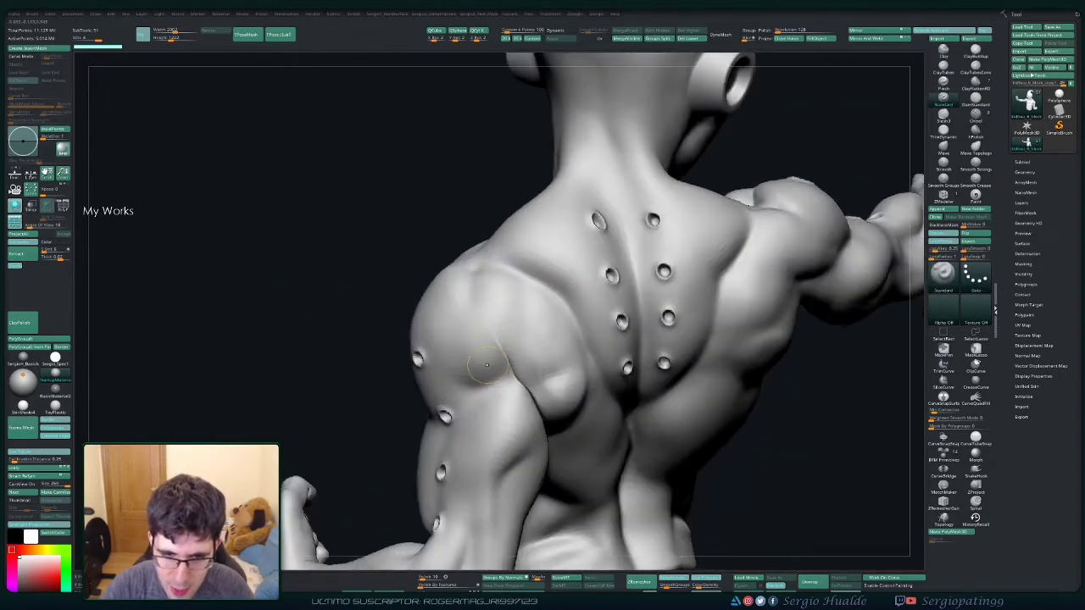
pyautogui.scroll(2, 517, 391)
pyautogui.hotkey('shift', 'd')
pyautogui.moveTo(517, 390)
pyautogui.mouseDown(button='right')
pyautogui.moveTo(506, 352)
pyautogui.moveTo(540, 370)
pyautogui.mouseUp(button='right')
pyautogui.scroll(-2, 520, 361)
pyautogui.scroll(2, 519, 360)
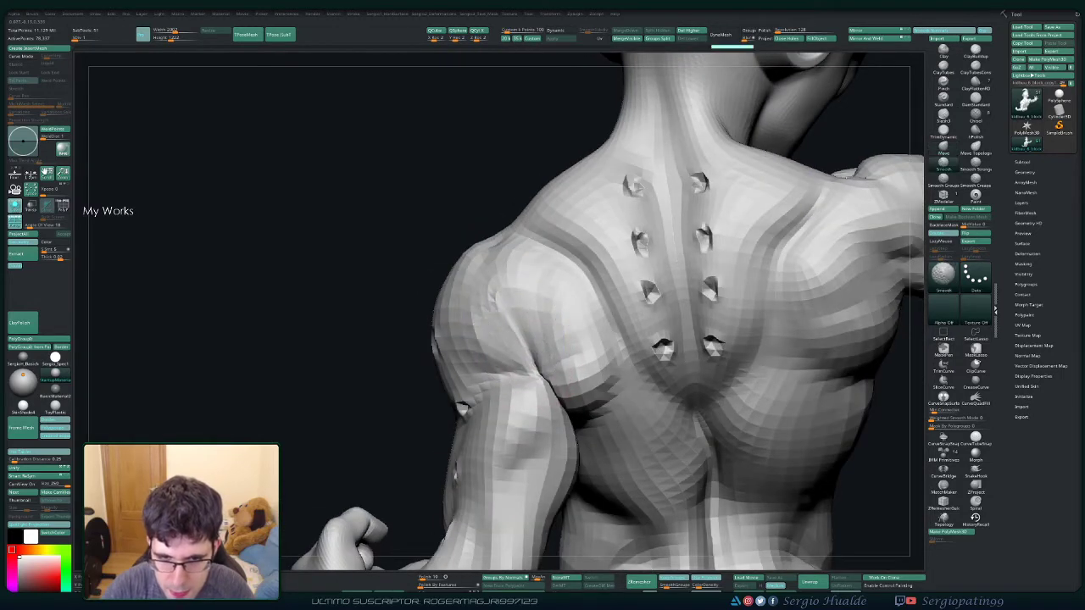
pyautogui.moveTo(540, 371)
pyautogui.mouseDown(button='right')
pyautogui.moveTo(550, 359)
pyautogui.moveTo(508, 343)
pyautogui.mouseUp(button='right')
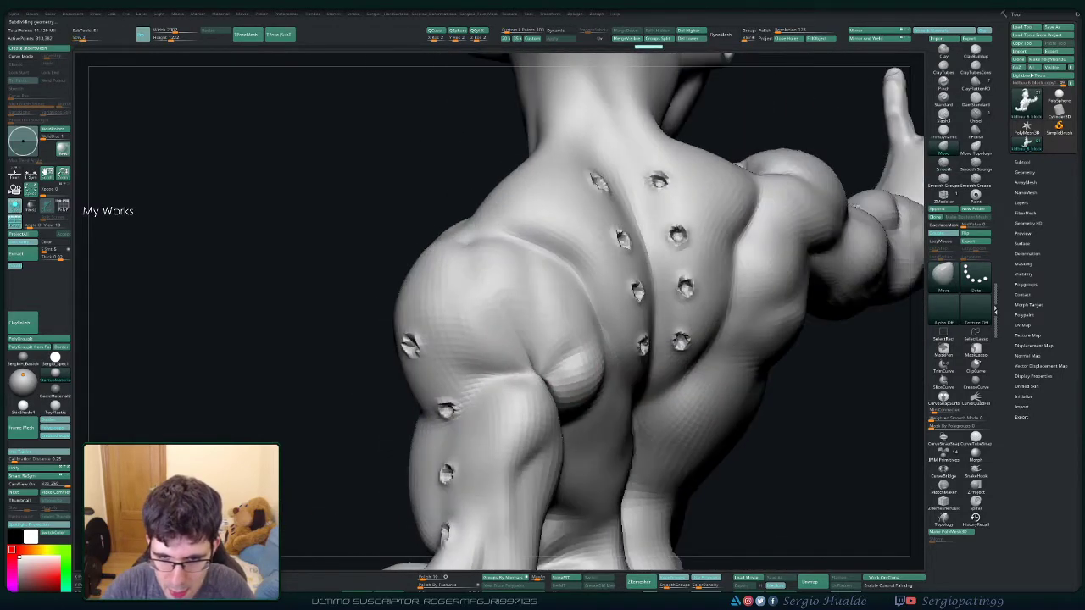
# Step: Reshape and soften the rear shoulder crease with the Clay, Move and Smooth brushes
pyautogui.press('b')
pyautogui.press('c')
pyautogui.press('l')
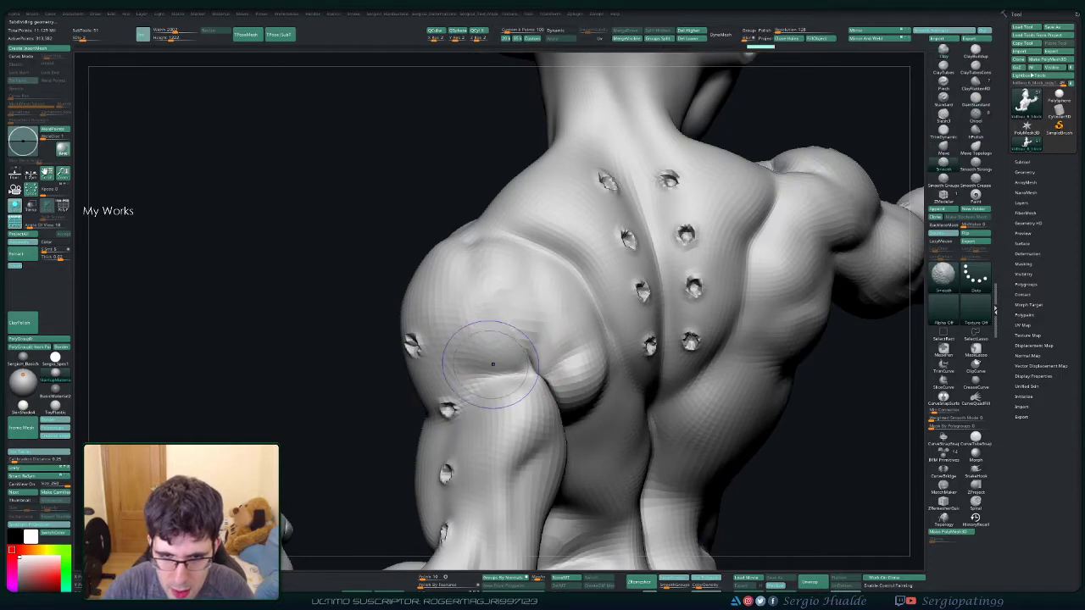
pyautogui.keyDown('shift'); pyautogui.moveTo(496, 364); pyautogui.dragTo(503, 310); pyautogui.keyUp('shift')
pyautogui.moveTo(503, 310); pyautogui.dragTo(547, 371, button='right')
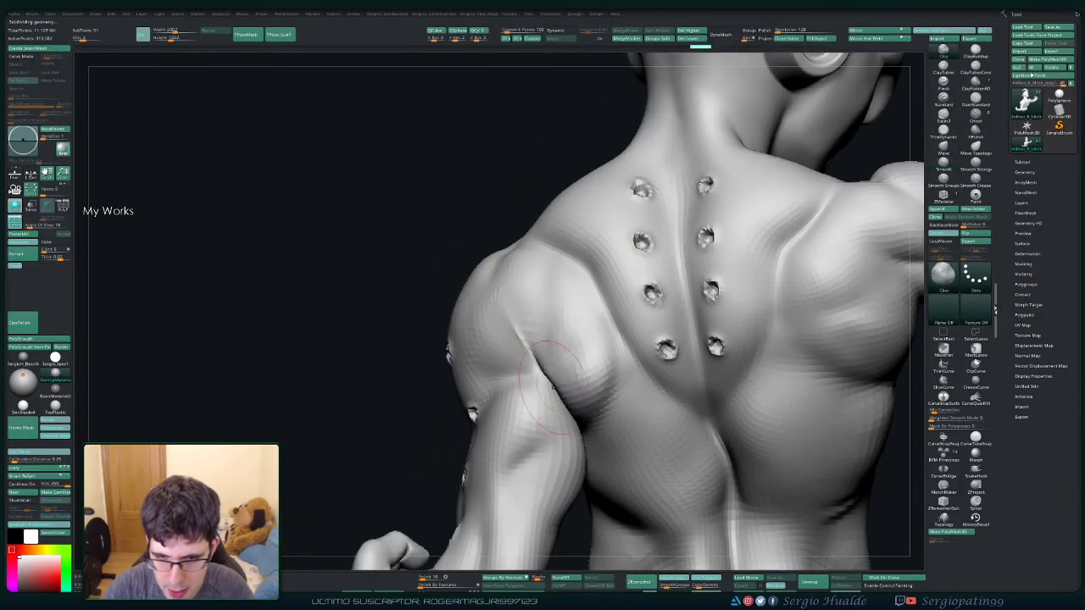
pyautogui.press('b')
pyautogui.press('m')
pyautogui.press('v')
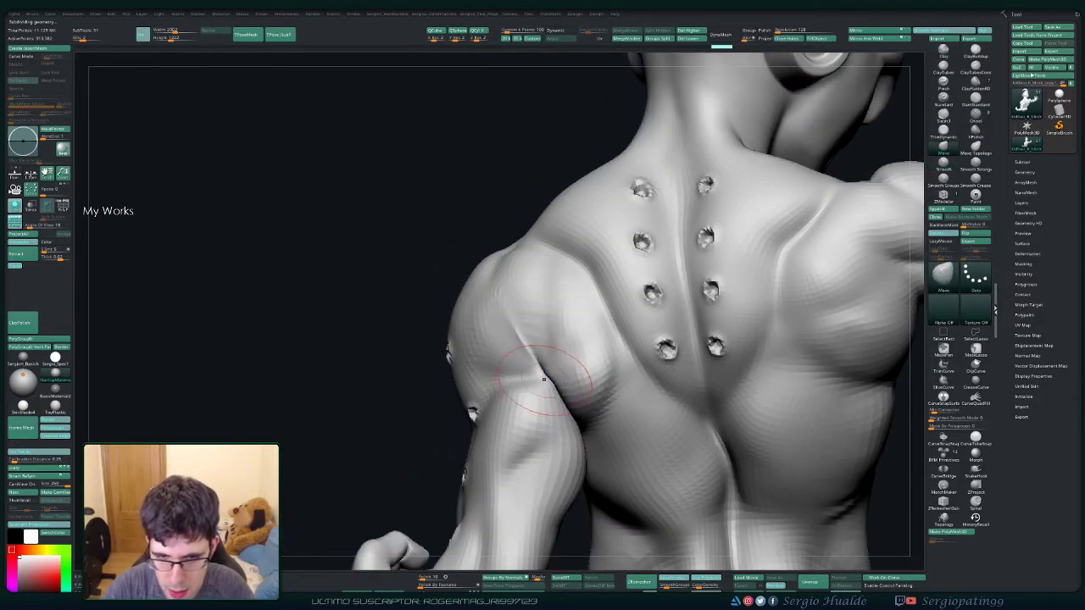
pyautogui.press('shift')
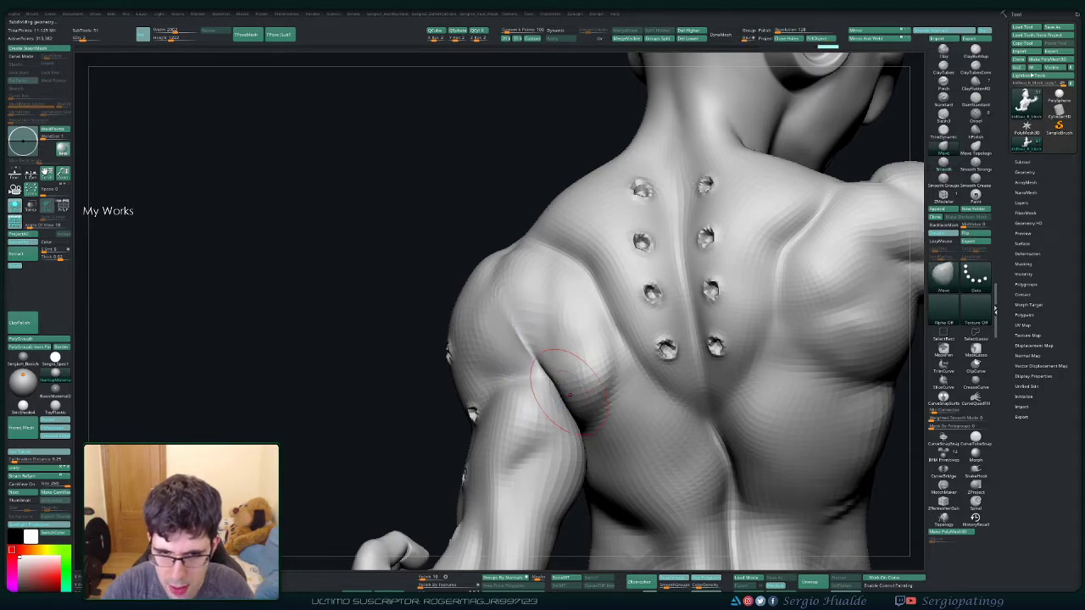
pyautogui.moveTo(570, 394); pyautogui.dragTo(527, 359, button='right')
pyautogui.press('shift')
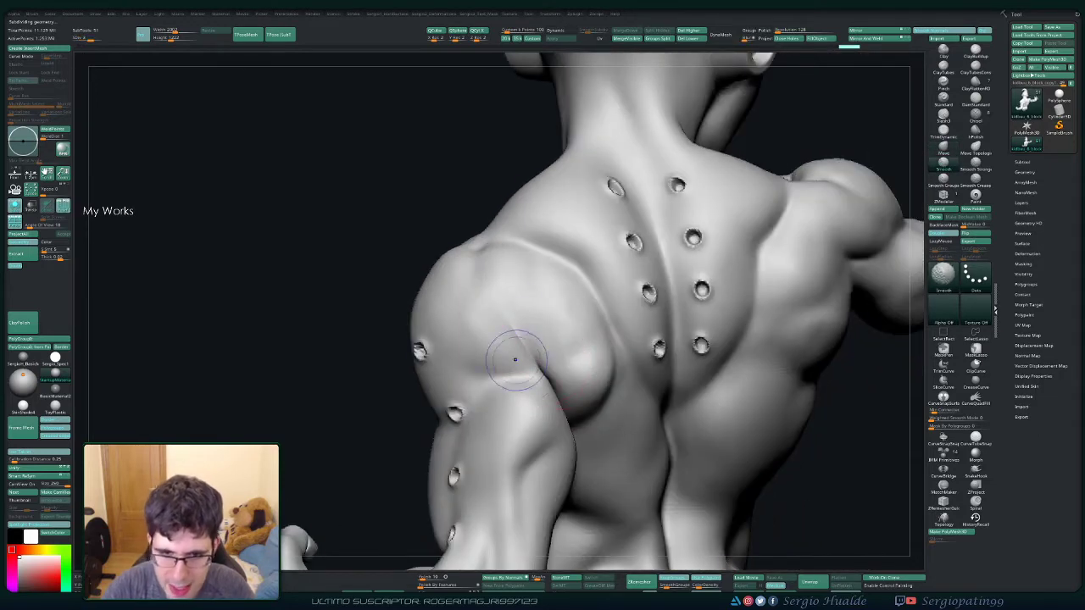
# Step: Check the mesh with Polyframe and smooth the shoulder surface further
pyautogui.hotkey('shift', 'f')
pyautogui.scroll(5, 525, 373)
pyautogui.hotkey('shift', 'f')
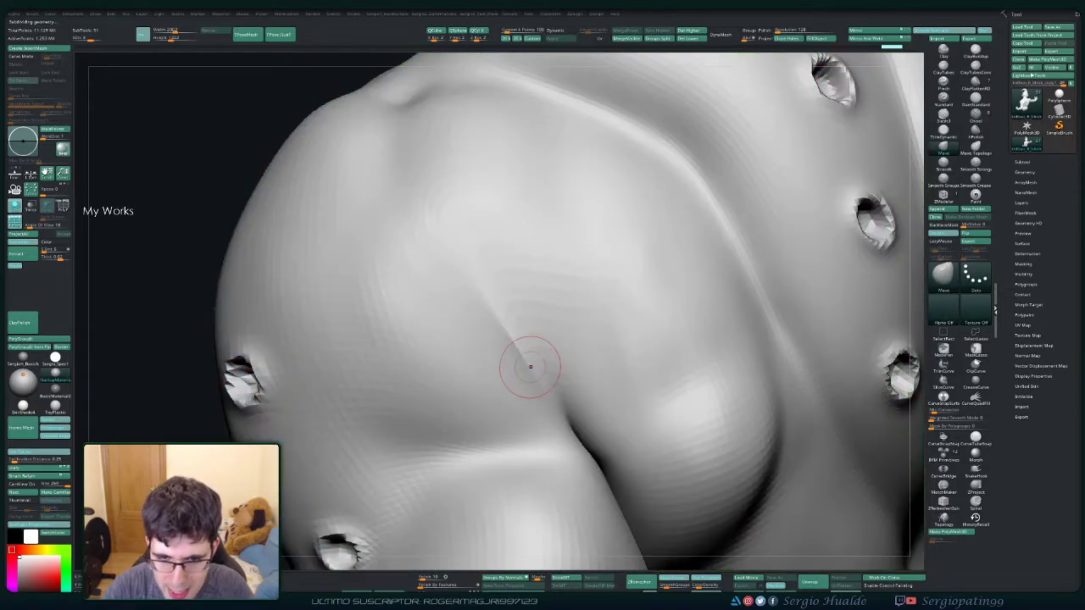
pyautogui.scroll(-5, 542, 380)
pyautogui.moveTo(542, 381); pyautogui.dragTo(513, 339, button='right')
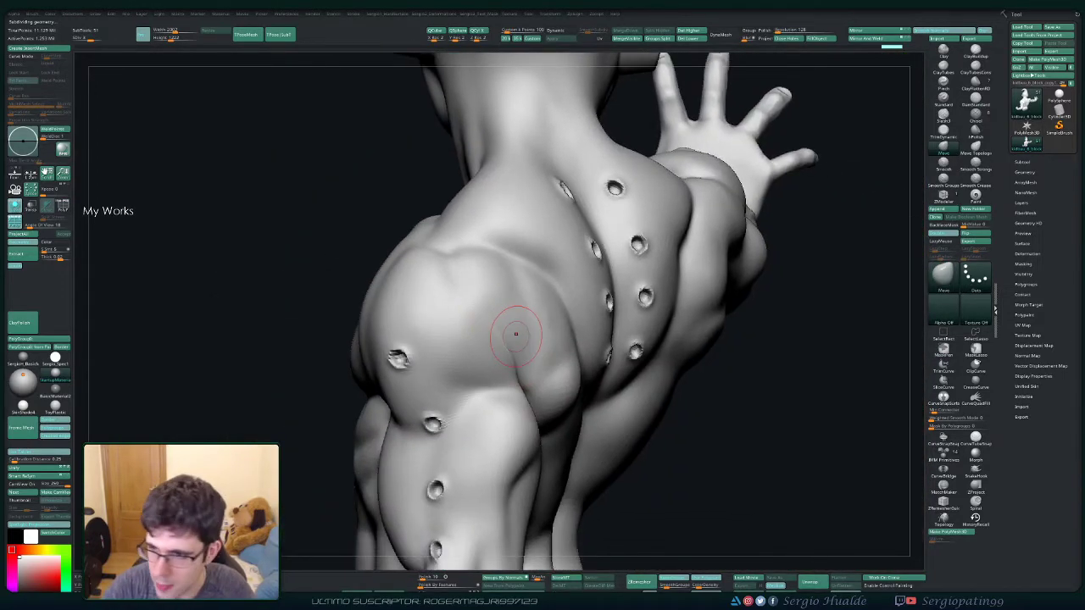
pyautogui.moveTo(515, 327); pyautogui.dragTo(516, 349, button='right')
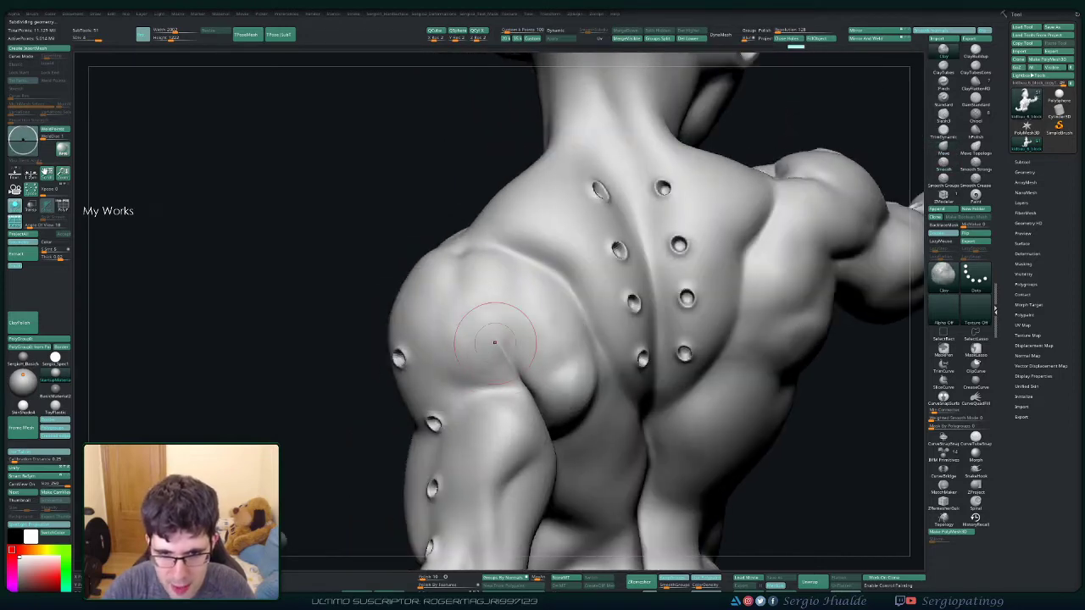
pyautogui.keyDown('shift'); pyautogui.moveTo(496, 339); pyautogui.dragTo(509, 273); pyautogui.keyUp('shift')
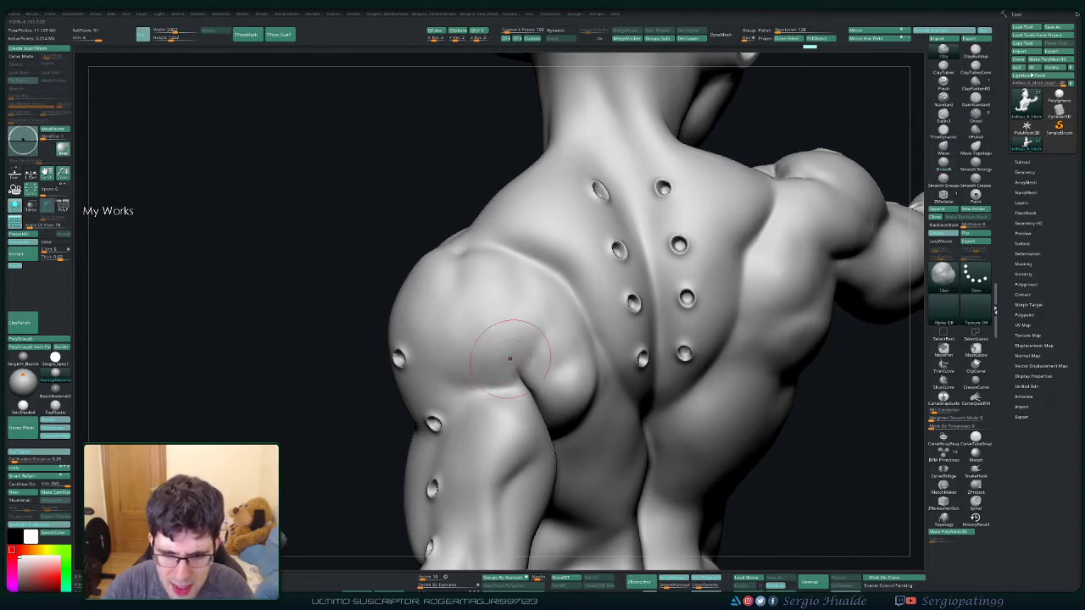
pyautogui.press('ctrl')
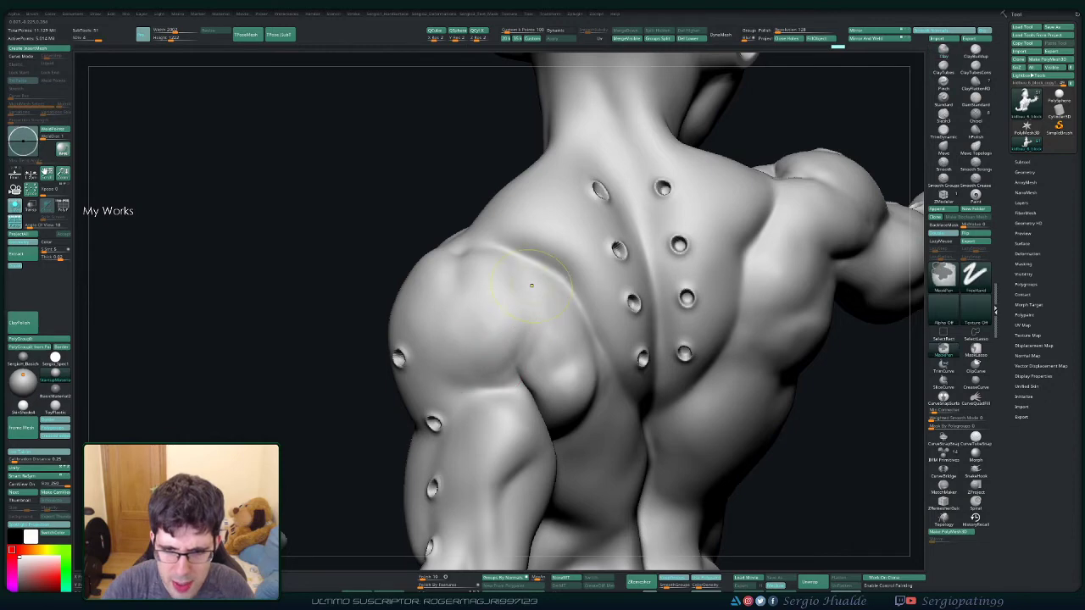
pyautogui.press('shift')
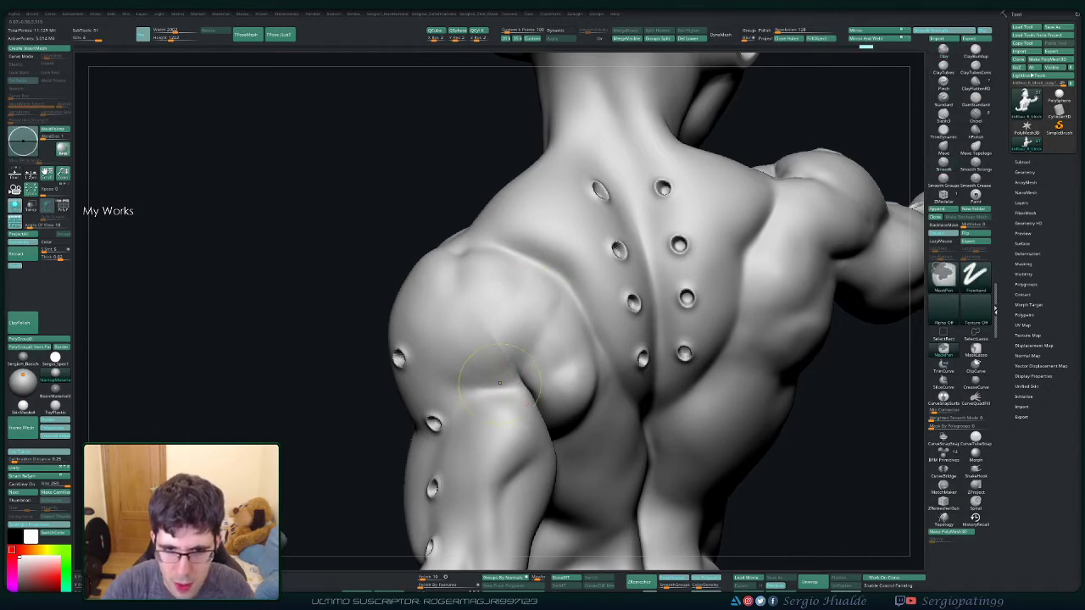
# Step: Frame the whole character, zoom into the shoulder and toggle Polyframe to inspect it
pyautogui.press('f')
pyautogui.keyDown('ctrl'); pyautogui.moveTo(521, 387); pyautogui.dragTo(520, 319, button='right'); pyautogui.keyUp('ctrl')
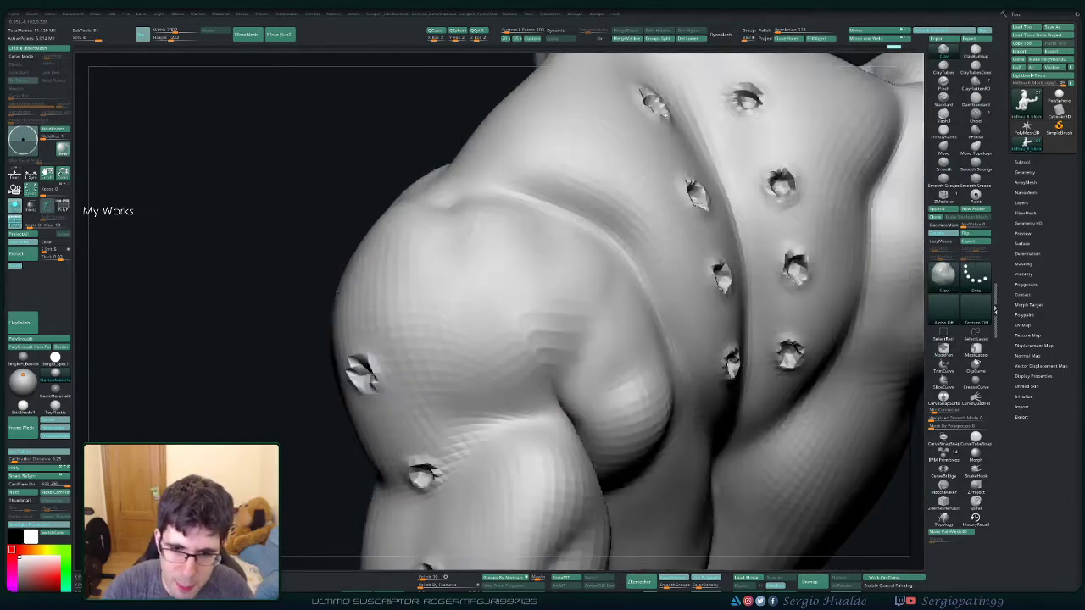
pyautogui.hotkey('shift', 'f')
pyautogui.keyDown('ctrl'); pyautogui.moveTo(542, 365); pyautogui.dragTo(914, 178, button='right'); pyautogui.keyUp('ctrl')
pyautogui.hotkey('shift', 'f')
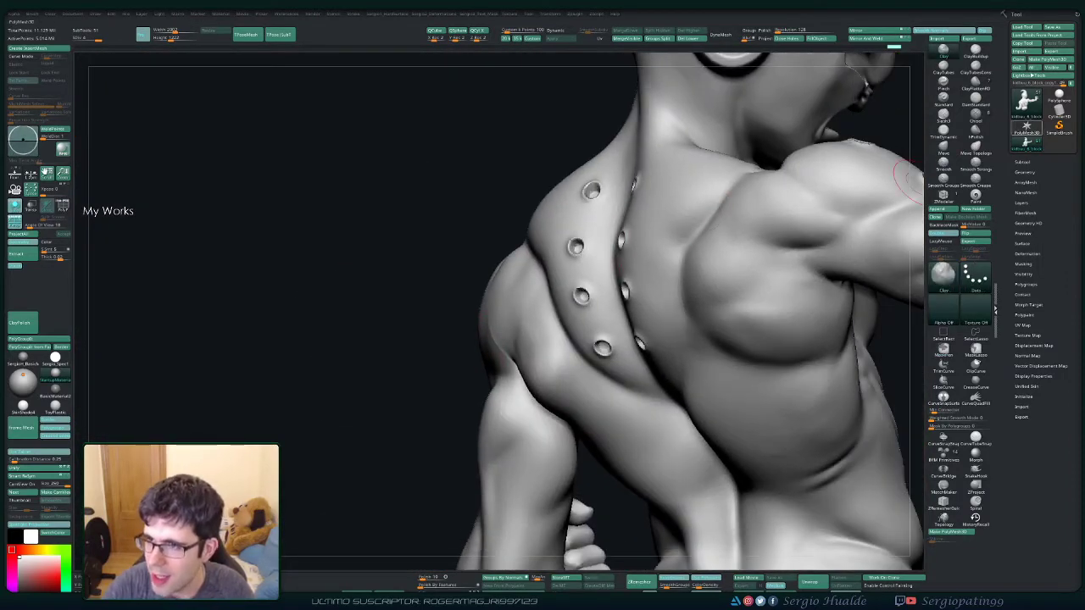
# Step: Expand the Subtool list and browse its folders while turning the torso to its back
pyautogui.click(1023, 161)
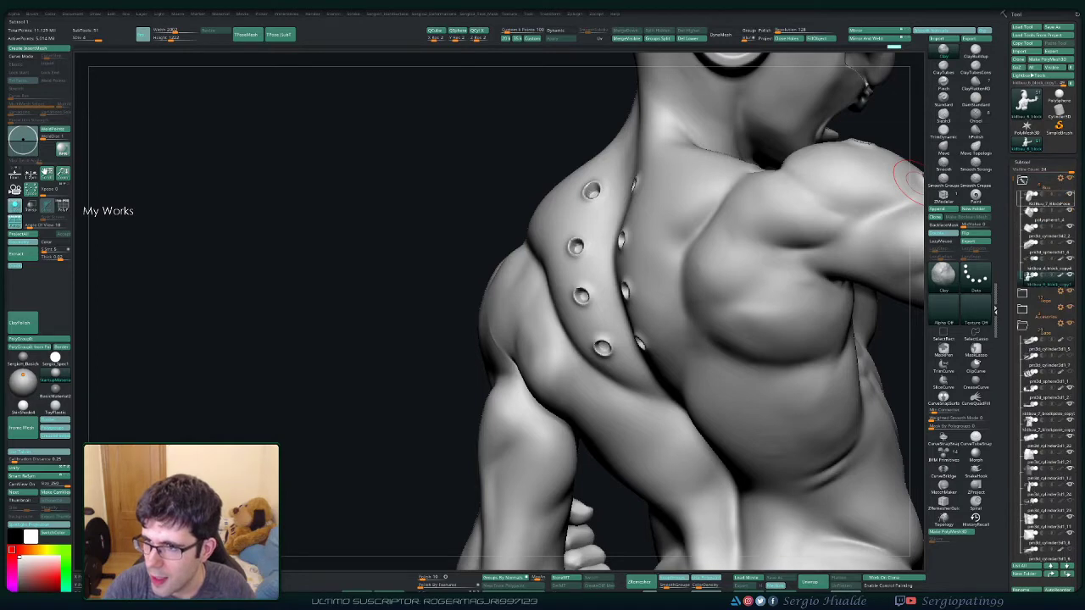
pyautogui.moveTo(907, 178); pyautogui.dragTo(700, 307, button='right')
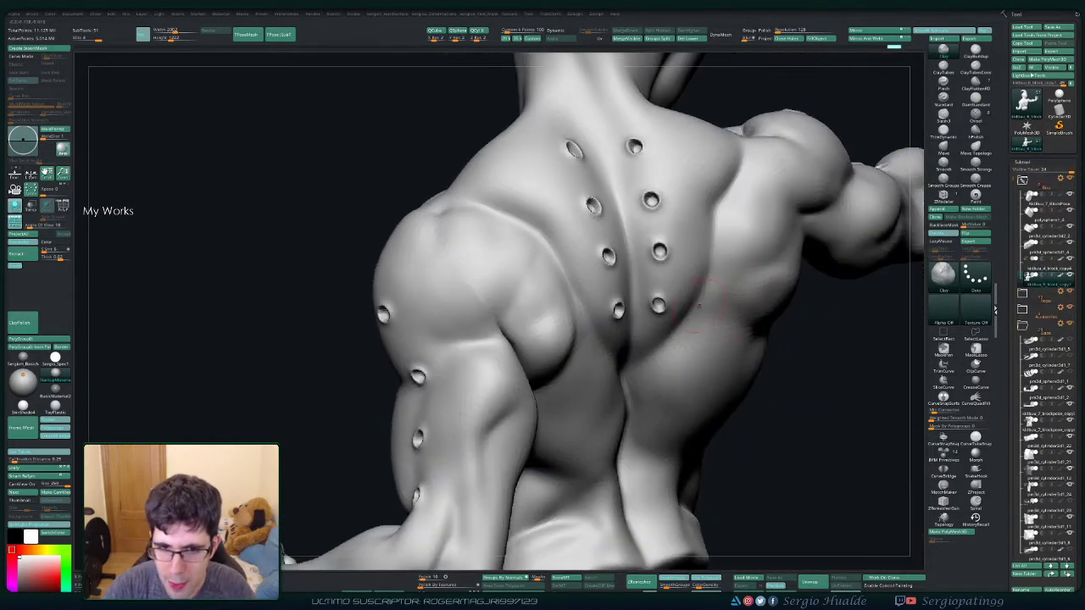
pyautogui.moveTo(1042, 276)
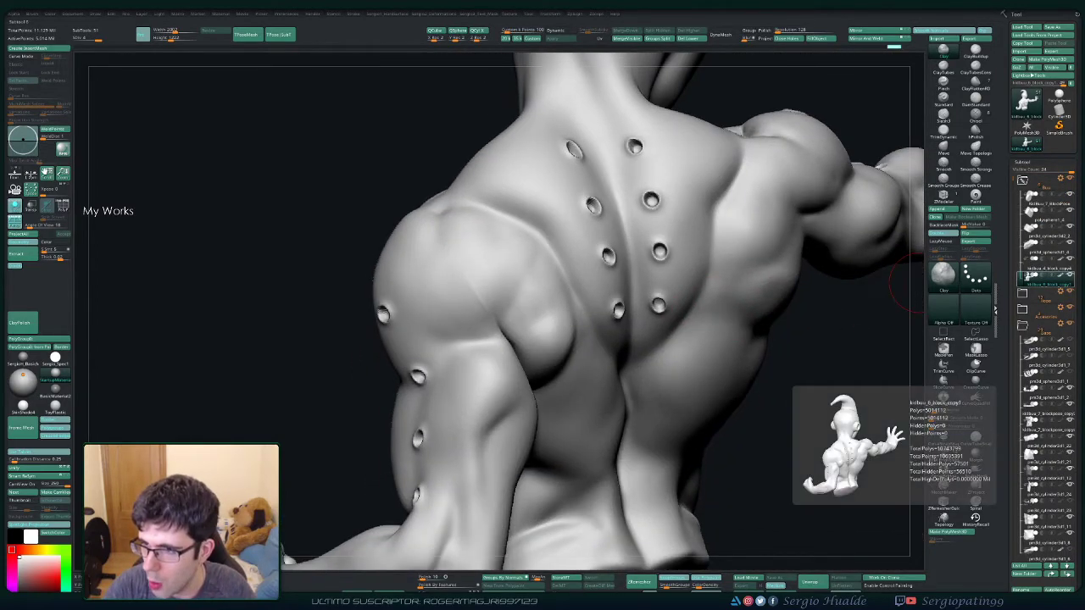
pyautogui.click(1023, 227)
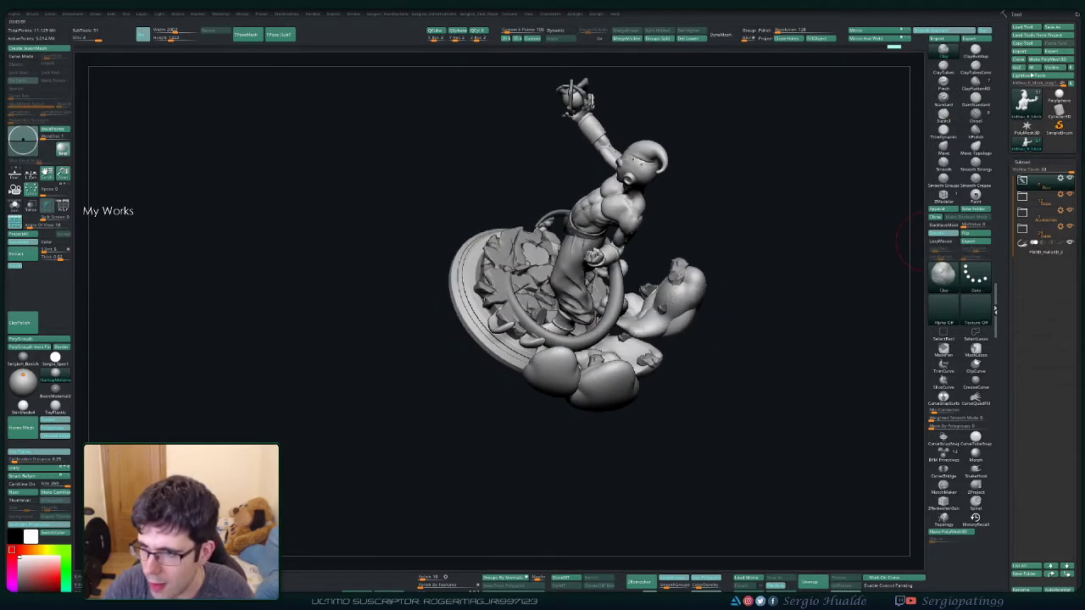
pyautogui.click(1022, 227)
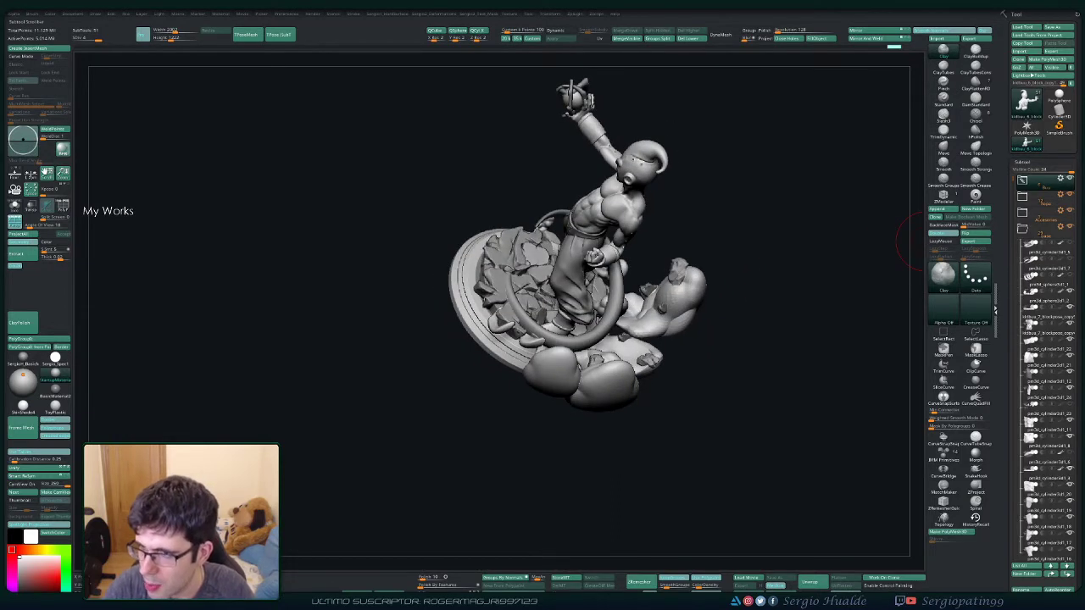
pyautogui.scroll(-2, 1047, 356)
pyautogui.scroll(-2, 1047, 356)
pyautogui.scroll(-2, 1047, 356)
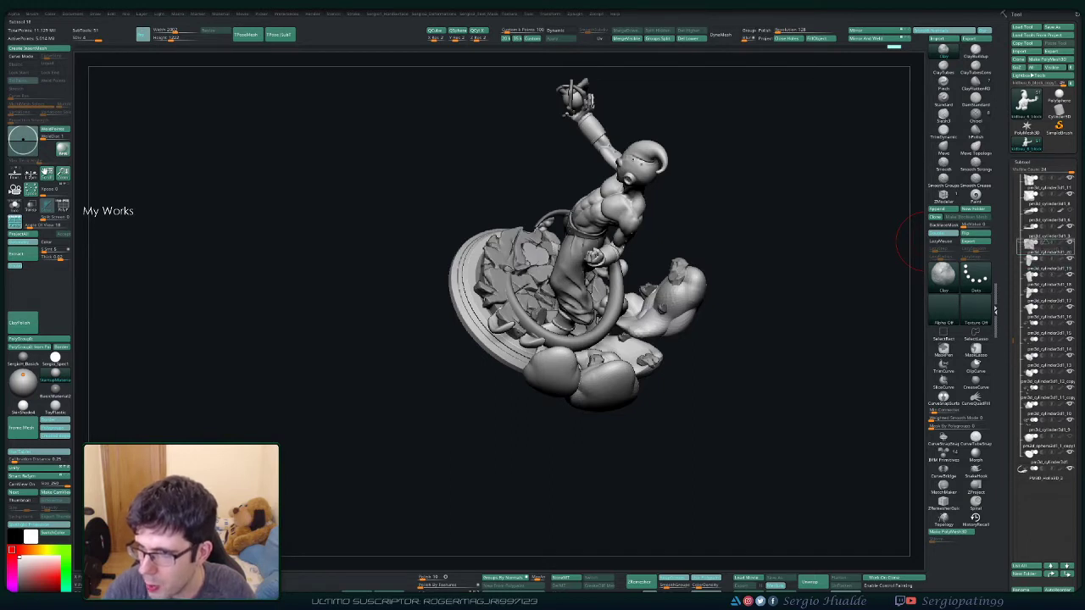
pyautogui.scroll(3, 1047, 339)
# Step: Expand the top folder, hide the base and rock subtools, and zoom onto Buu's back
pyautogui.click(1022, 227)
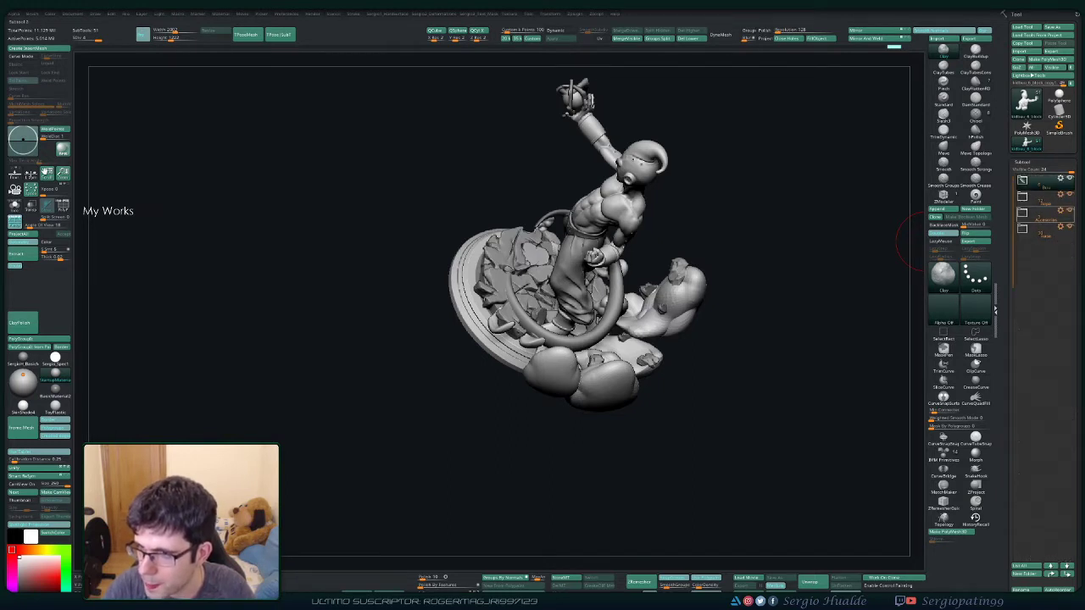
pyautogui.click(1022, 180)
pyautogui.moveTo(1035, 252)
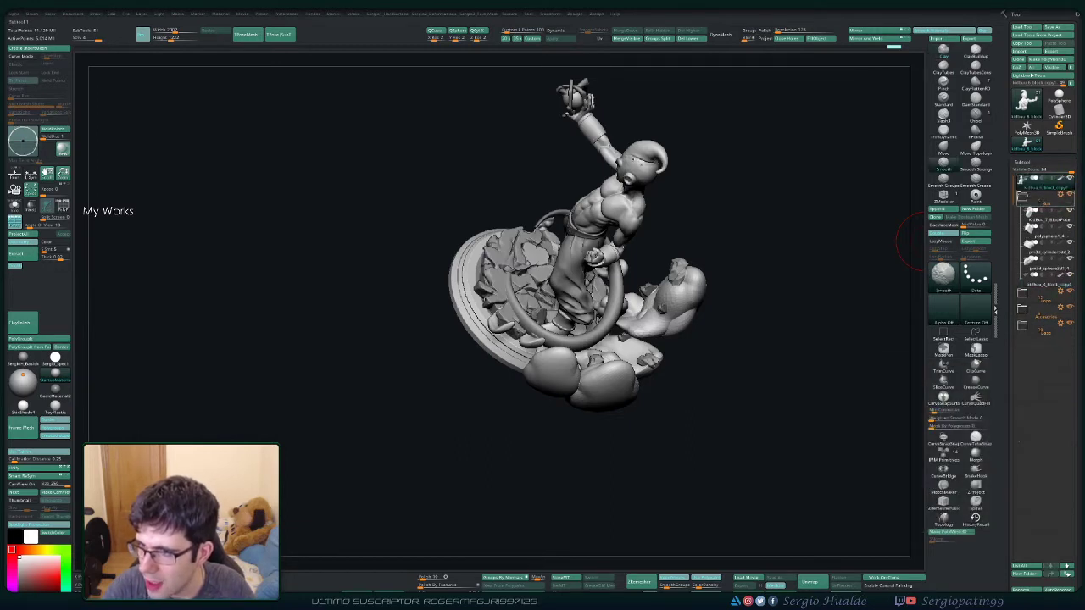
pyautogui.keyDown('ctrl'); pyautogui.keyDown('shift'); pyautogui.click(1042, 187); pyautogui.keyUp('shift'); pyautogui.keyUp('ctrl')
pyautogui.moveTo(679, 235)
pyautogui.mouseDown()
pyautogui.moveTo(644, 254)
pyautogui.moveTo(661, 129)
pyautogui.mouseUp()
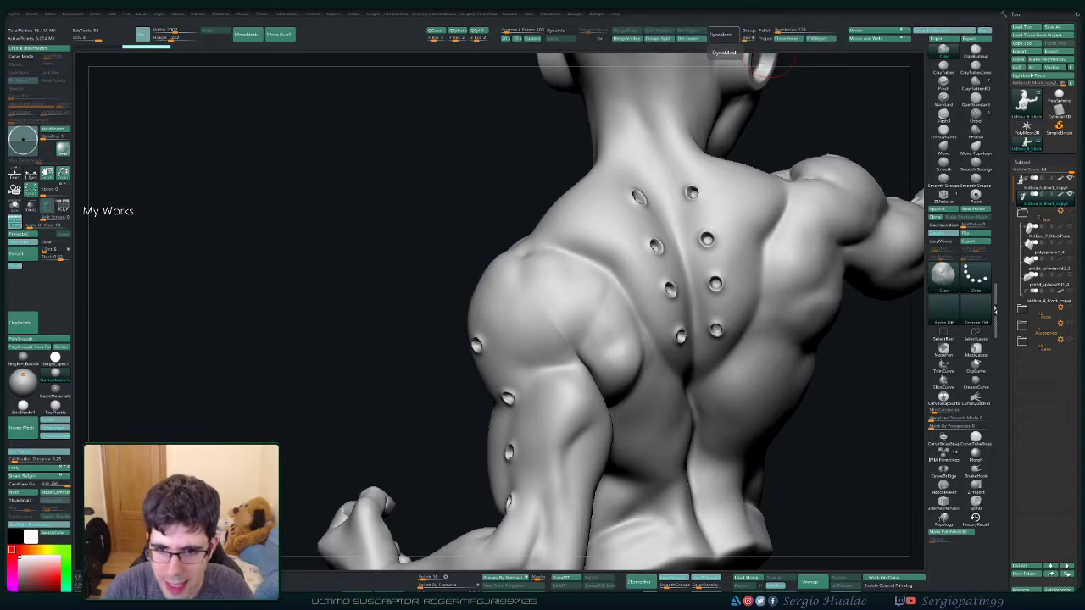
# Step: Undo a full-model DynaMesh and carve a crease line along the upper arm
pyautogui.click(721, 34)
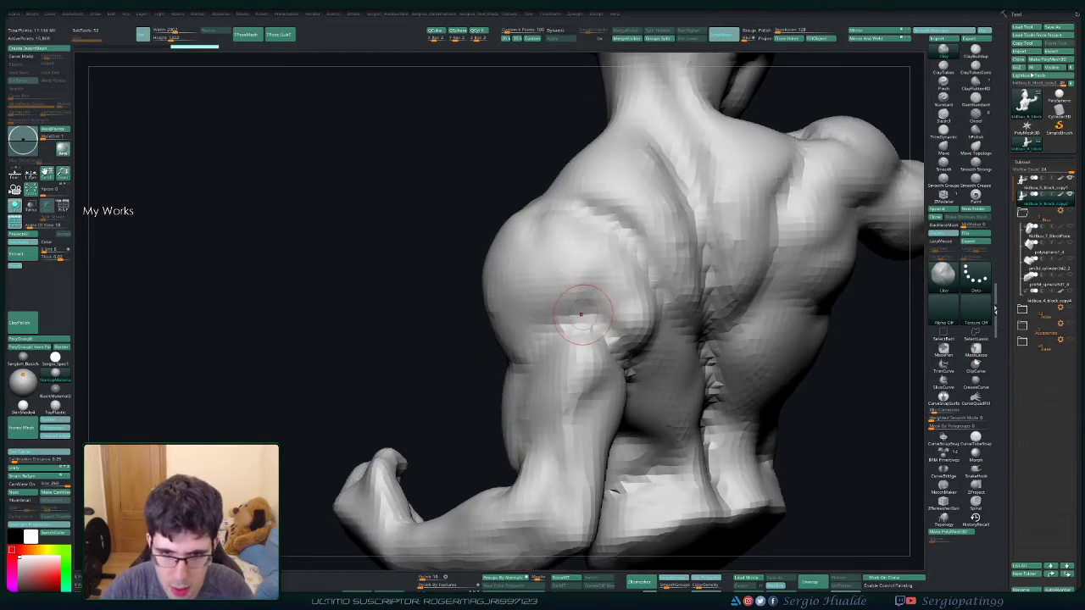
pyautogui.hotkey('ctrl', 'z')
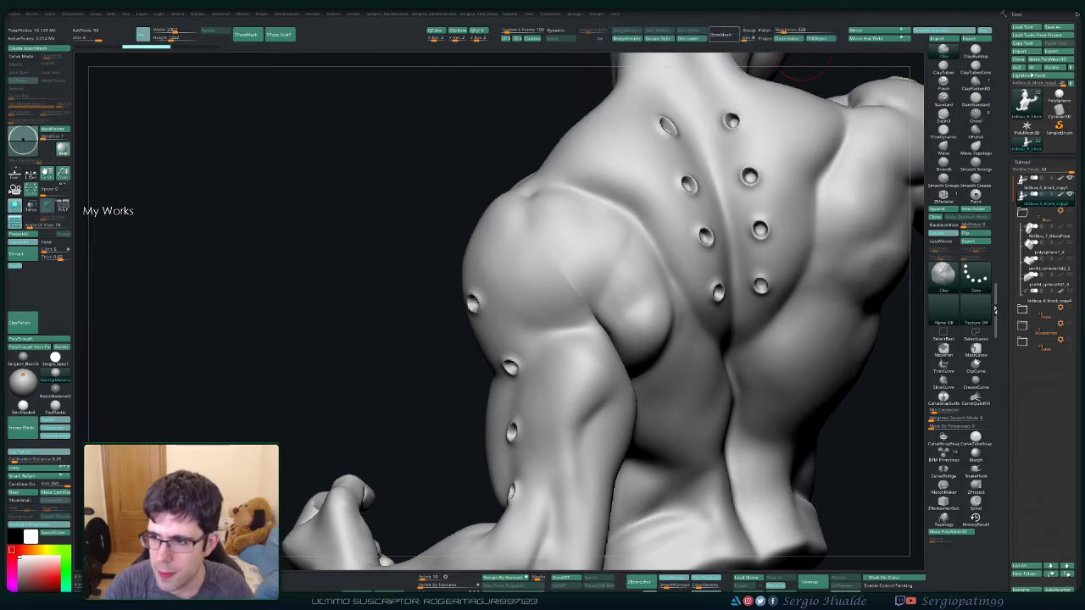
pyautogui.moveTo(594, 313); pyautogui.dragTo(627, 371)
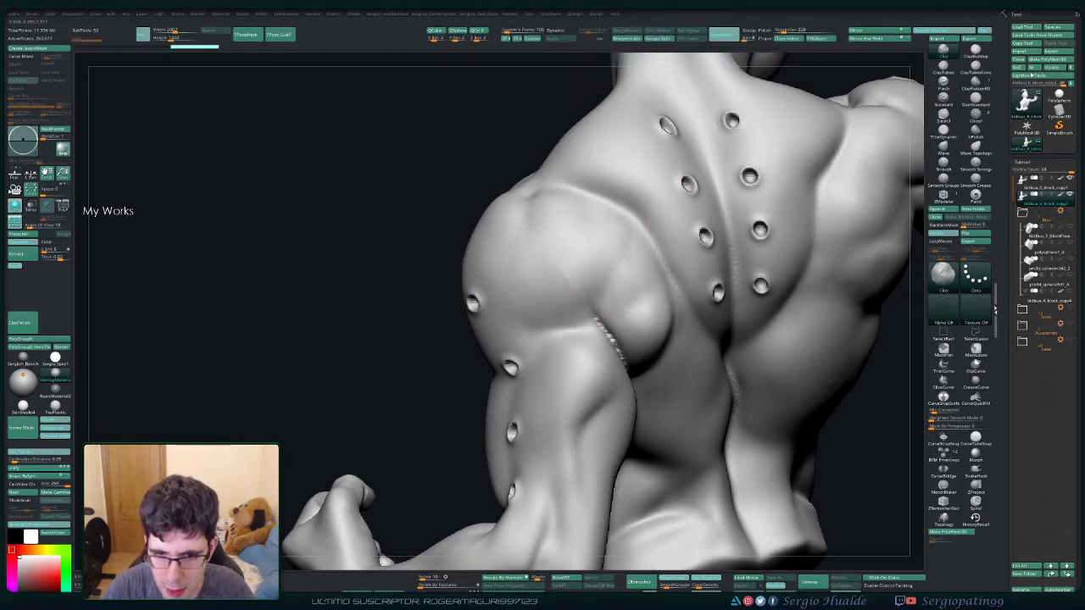
pyautogui.moveTo(627, 373)
pyautogui.mouseDown(button='right')
pyautogui.moveTo(731, 107)
pyautogui.moveTo(454, 201)
pyautogui.mouseUp(button='right')
# Step: Isolate the shoulder with SelectRect and DynaMesh it to clean its surface
pyautogui.moveTo(455, 197)
pyautogui.keyDown('ctrl'); pyautogui.keyDown('shift'); pyautogui.mouseDown()
pyautogui.moveTo(624, 354)
pyautogui.moveTo(675, 375)
pyautogui.mouseUp(); pyautogui.keyUp('shift'); pyautogui.keyUp('ctrl')
pyautogui.moveTo(674, 375); pyautogui.dragTo(741, 210, button='right')
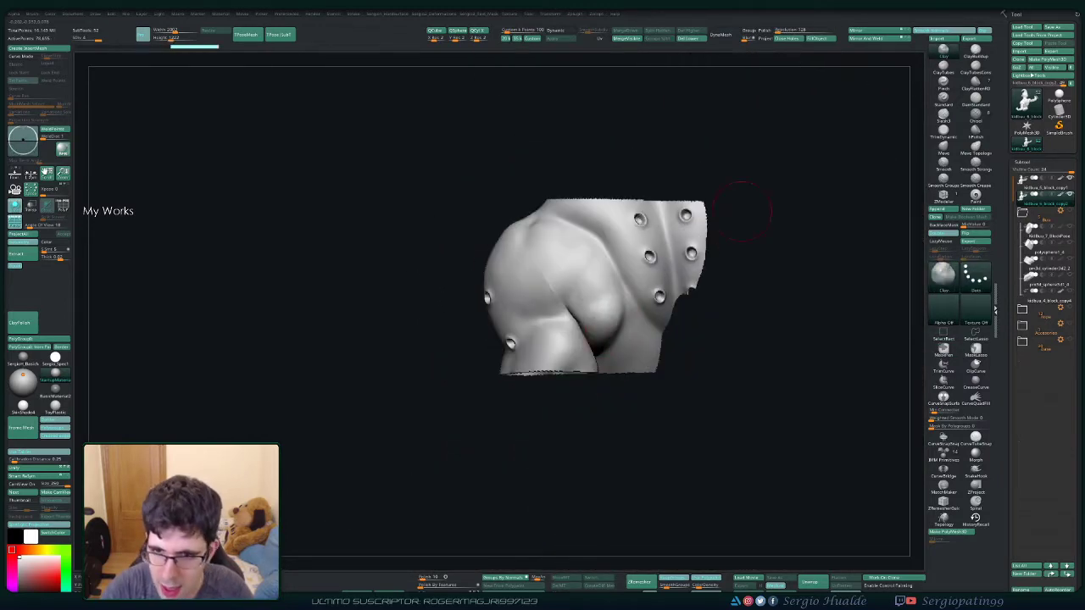
pyautogui.keyDown('ctrl'); pyautogui.keyDown('alt'); pyautogui.keyDown('shift'); pyautogui.moveTo(732, 145); pyautogui.dragTo(644, 445); pyautogui.keyUp('shift'); pyautogui.keyUp('alt'); pyautogui.keyUp('ctrl')
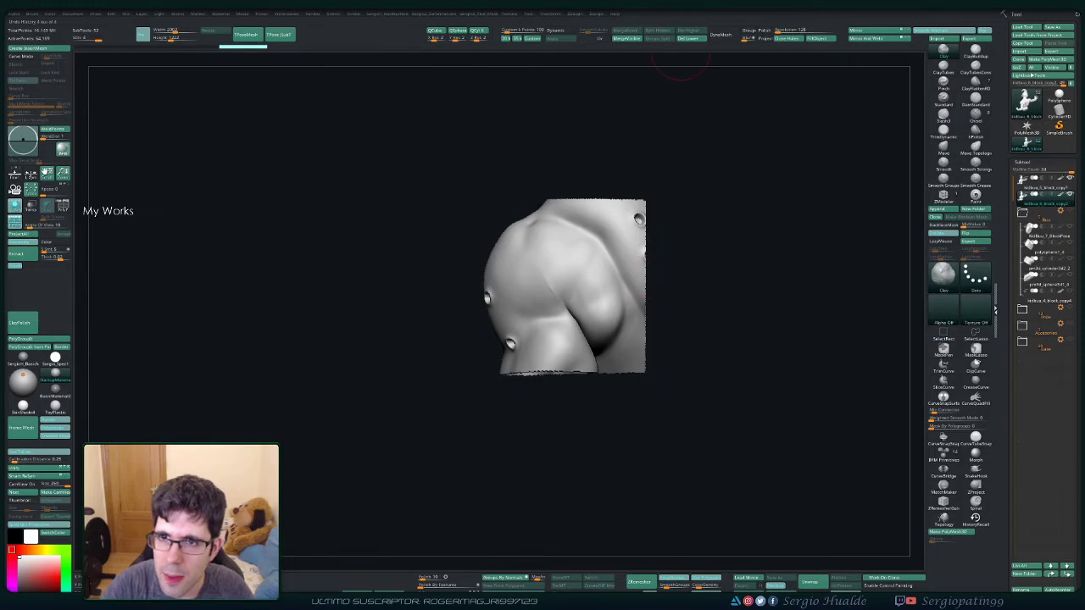
pyautogui.keyDown('ctrl'); pyautogui.moveTo(562, 262); pyautogui.dragTo(541, 319, button='right'); pyautogui.keyUp('ctrl')
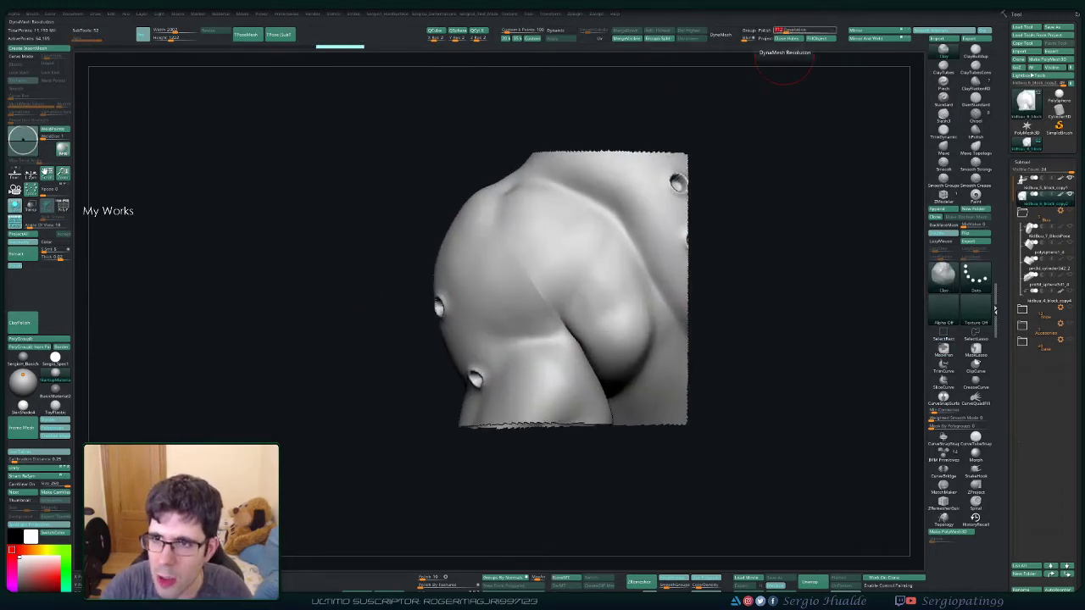
pyautogui.click(721, 36)
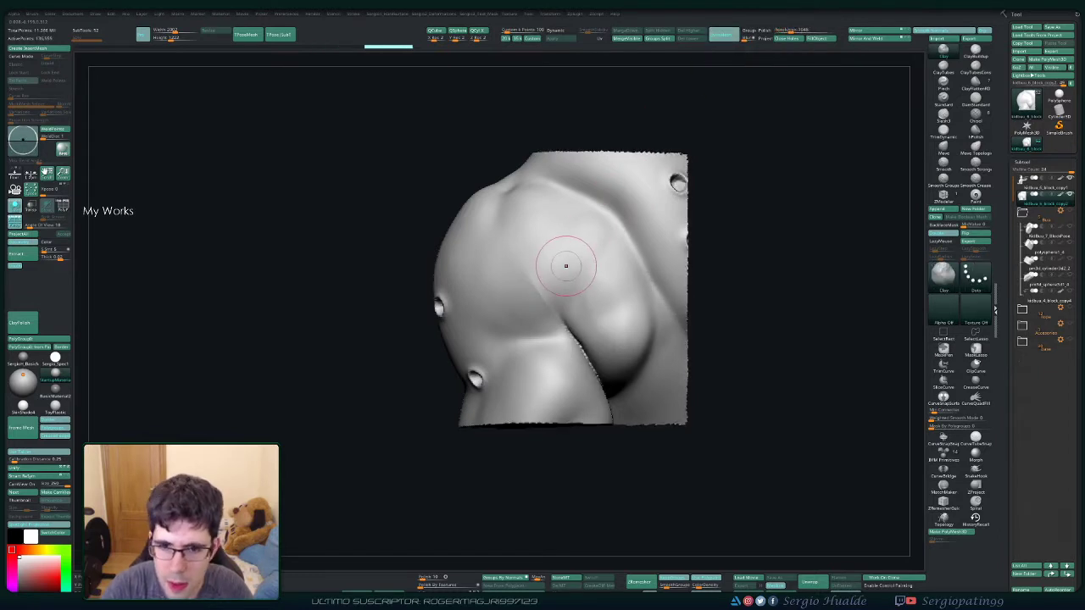
pyautogui.keyDown('ctrl'); pyautogui.moveTo(562, 251); pyautogui.dragTo(534, 271, button='right'); pyautogui.keyUp('ctrl')
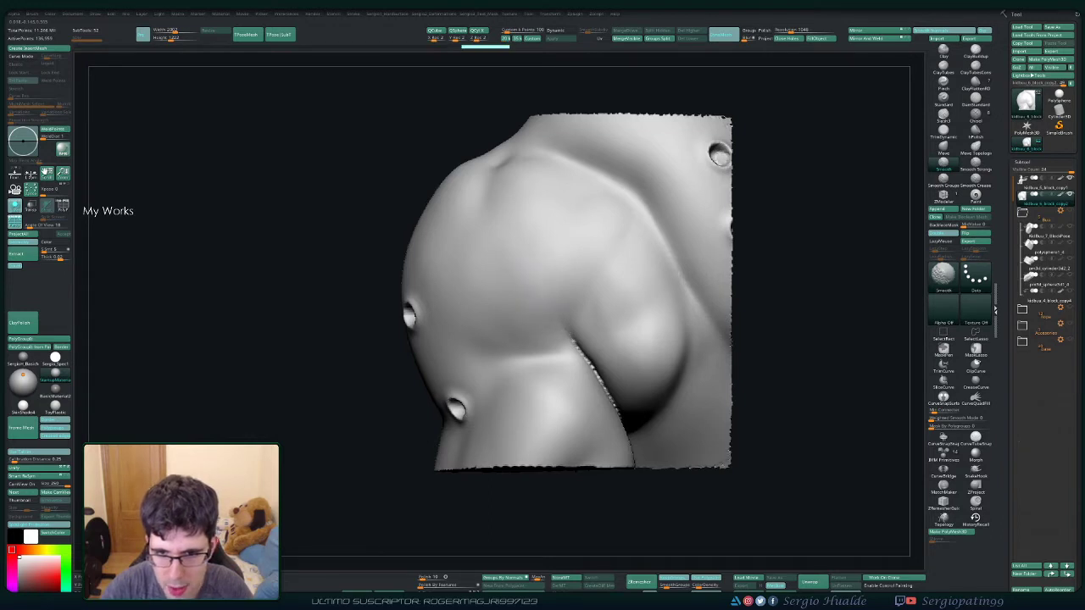
pyautogui.keyDown('ctrl'); pyautogui.moveTo(641, 339); pyautogui.dragTo(613, 283, button='right'); pyautogui.keyUp('ctrl')
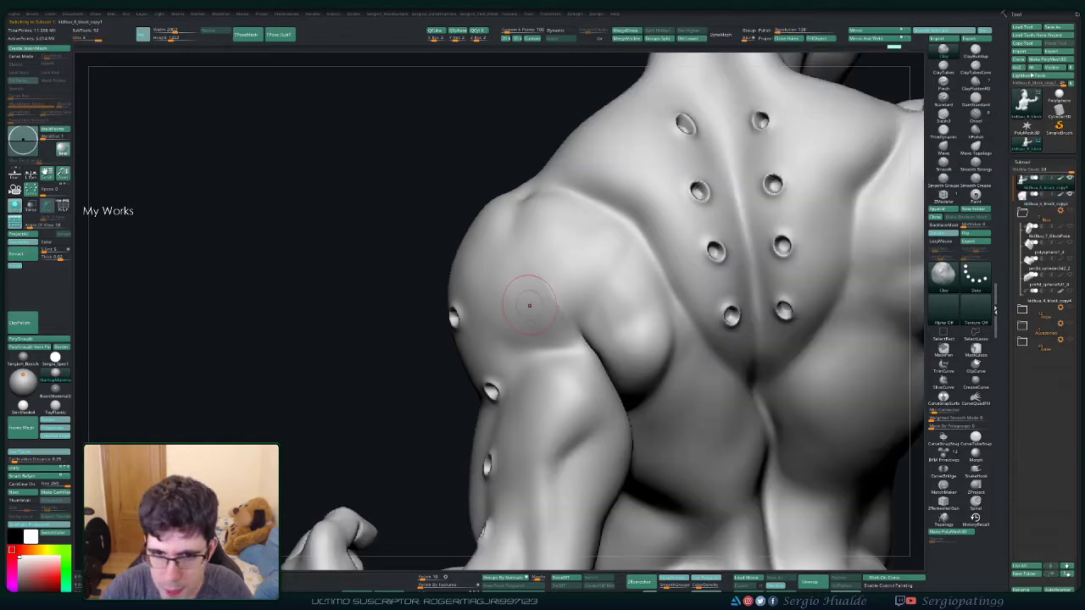
# Step: Mask and invert around the front shoulder, clear the mask, smooth the crease, and frame the figure
pyautogui.keyDown('ctrl'); pyautogui.moveTo(529, 305); pyautogui.dragTo(555, 339); pyautogui.keyUp('ctrl')
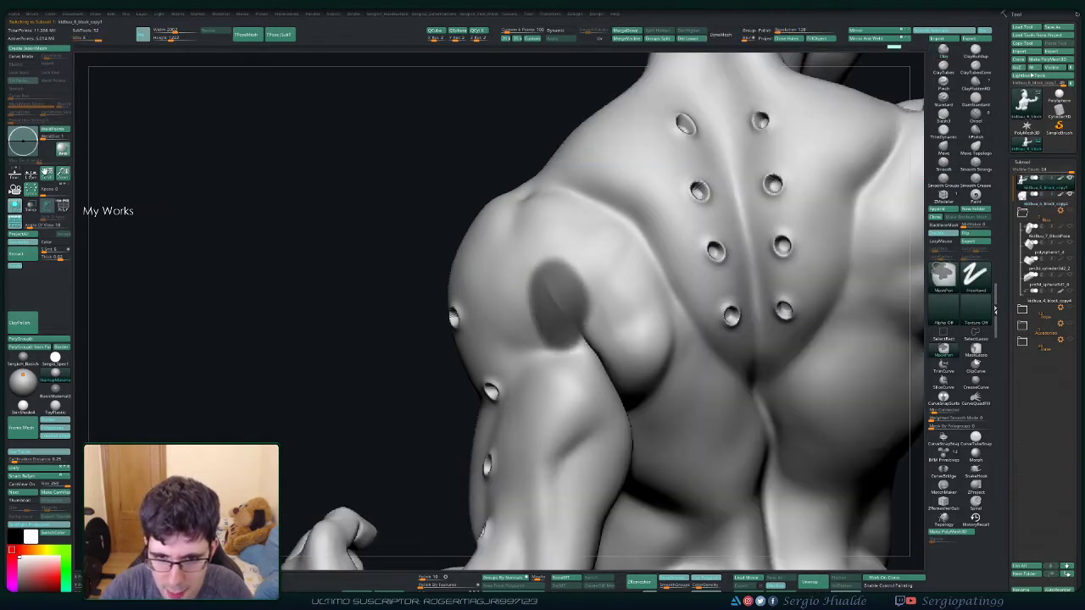
pyautogui.keyDown('ctrl'); pyautogui.moveTo(556, 293); pyautogui.dragTo(585, 250); pyautogui.keyUp('ctrl')
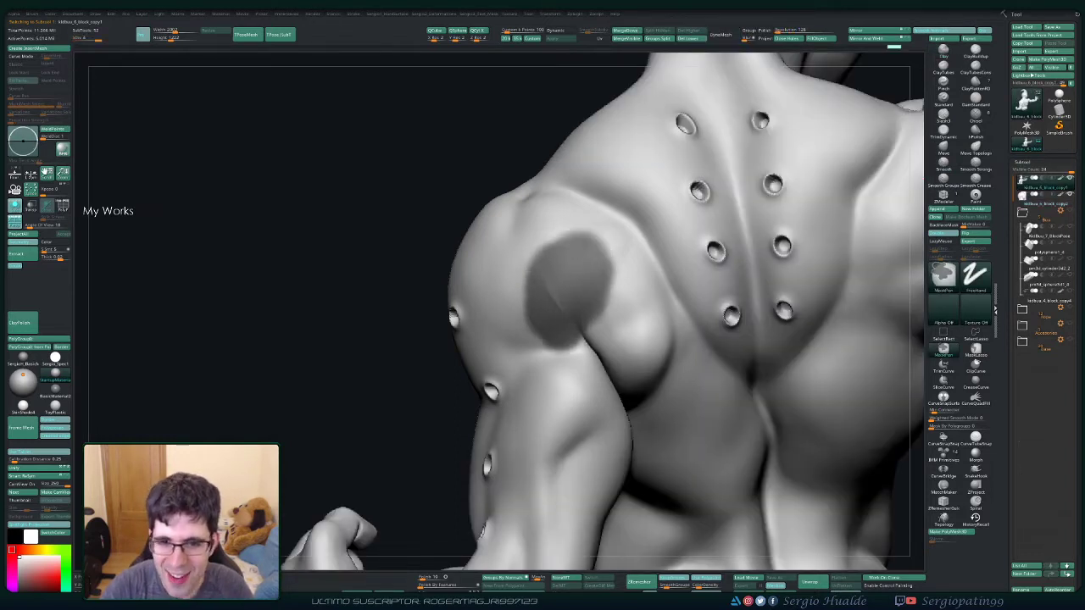
pyautogui.keyDown('ctrl'); pyautogui.click(395, 359); pyautogui.keyUp('ctrl')
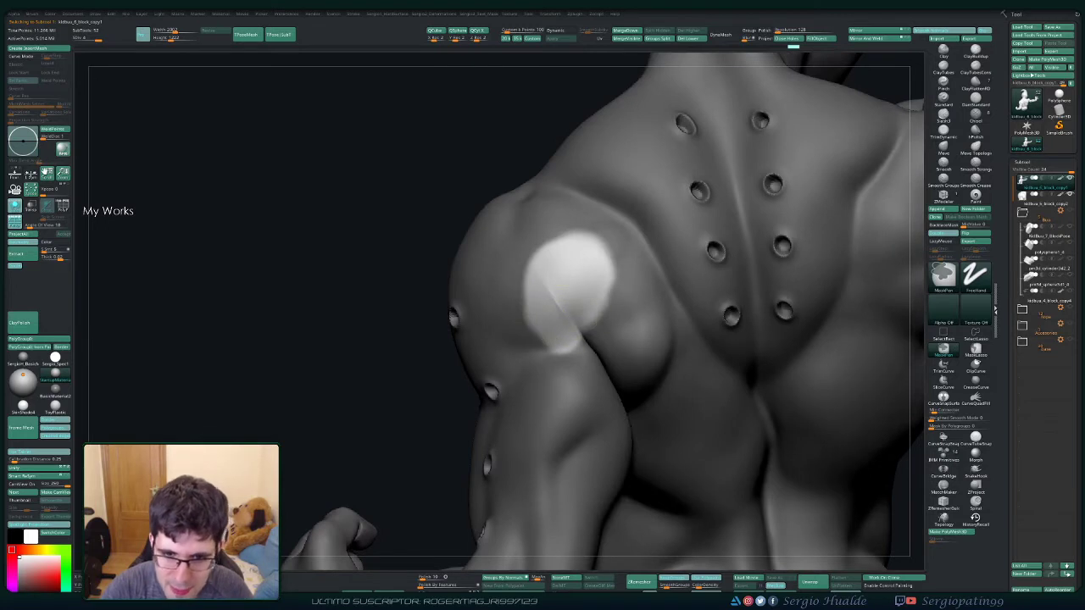
pyautogui.keyDown('ctrl'); pyautogui.click(417, 381); pyautogui.keyUp('ctrl')
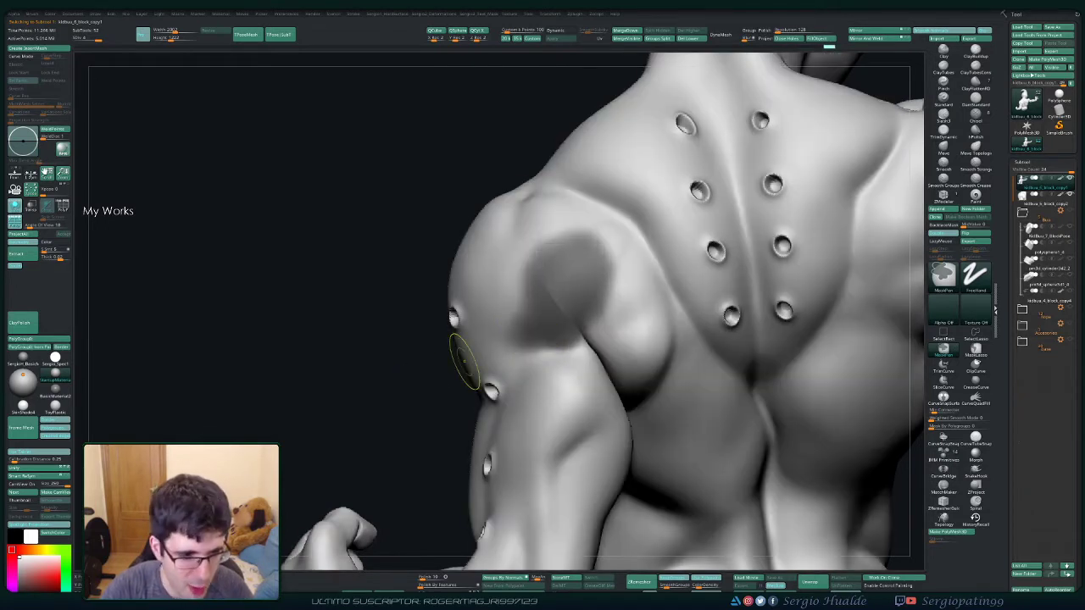
pyautogui.keyDown('ctrl'); pyautogui.click(339, 373); pyautogui.keyUp('ctrl')
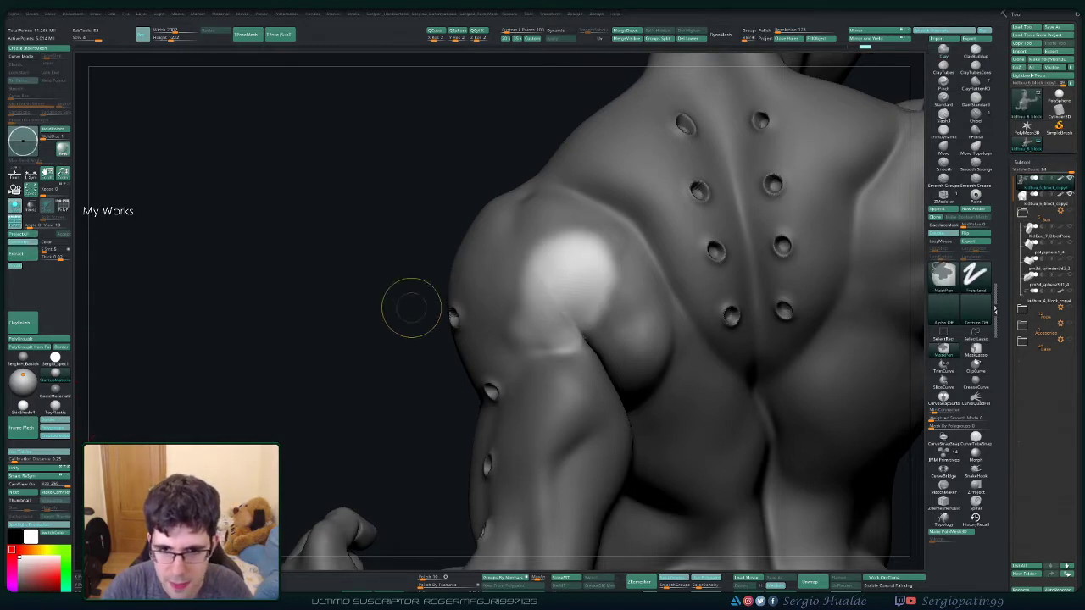
pyautogui.keyDown('ctrl'); pyautogui.moveTo(409, 308); pyautogui.dragTo(419, 321); pyautogui.keyUp('ctrl')
pyautogui.keyDown('shift'); pyautogui.moveTo(602, 342); pyautogui.dragTo(593, 360); pyautogui.keyUp('shift')
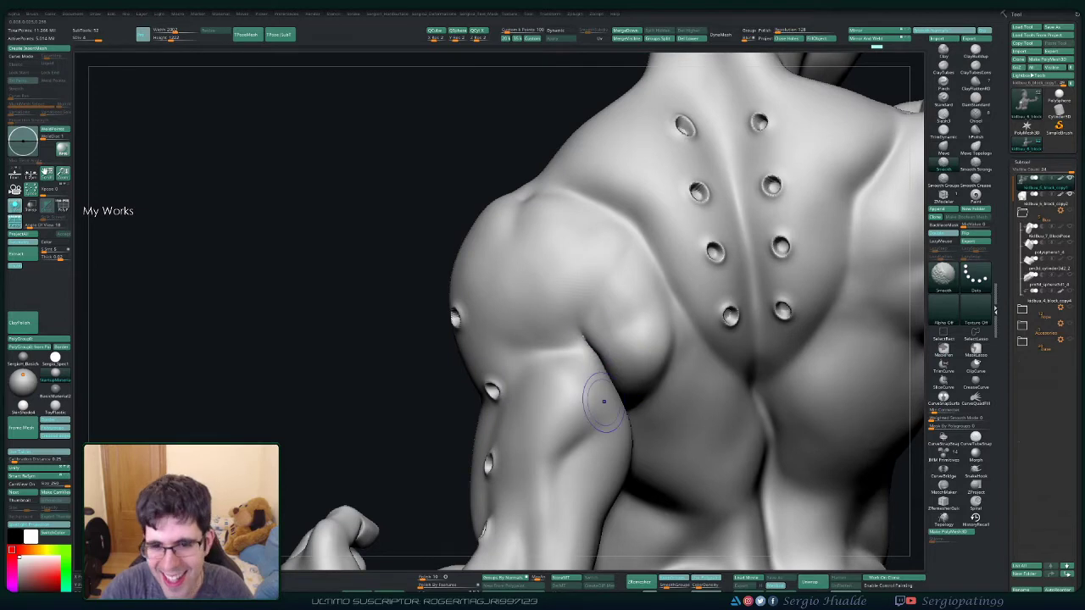
pyautogui.press('f')
pyautogui.moveTo(567, 360); pyautogui.dragTo(593, 327, button='right')
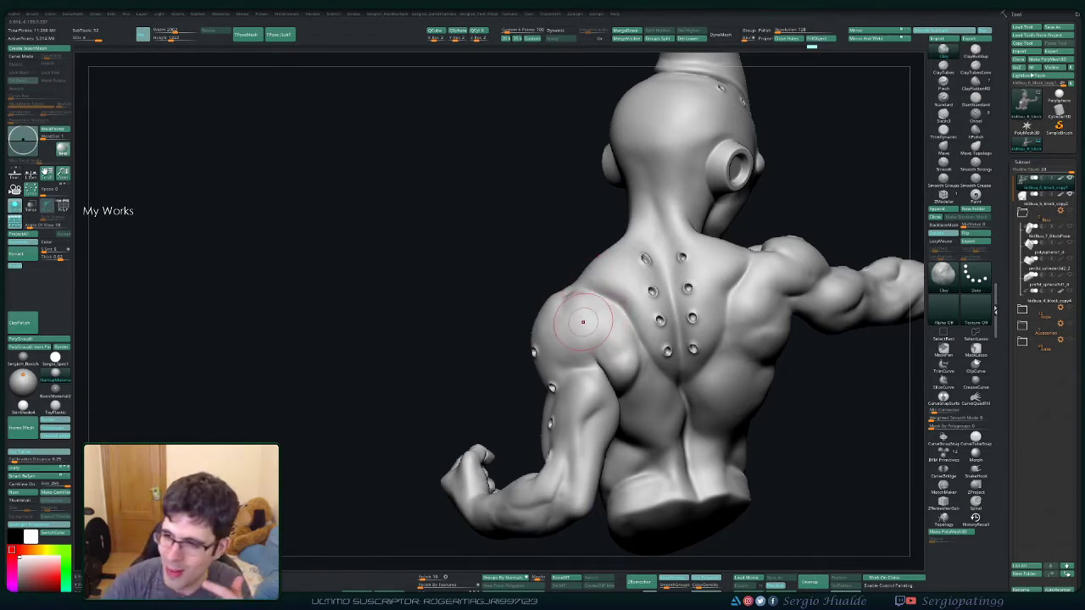
# Step: Build up the rear deltoid with Clay and Shift-smooth it while orbiting the shoulder and back
pyautogui.moveTo(565, 308)
pyautogui.mouseDown()
pyautogui.moveTo(475, 313)
pyautogui.moveTo(530, 358)
pyautogui.moveTo(542, 301)
pyautogui.mouseUp()
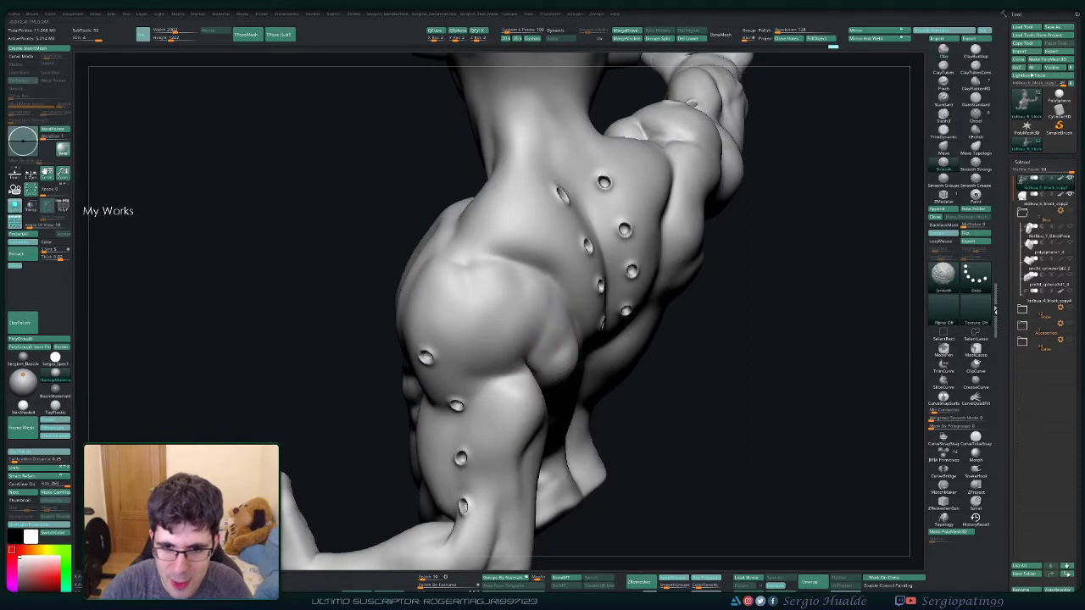
pyautogui.moveTo(482, 351); pyautogui.dragTo(472, 292)
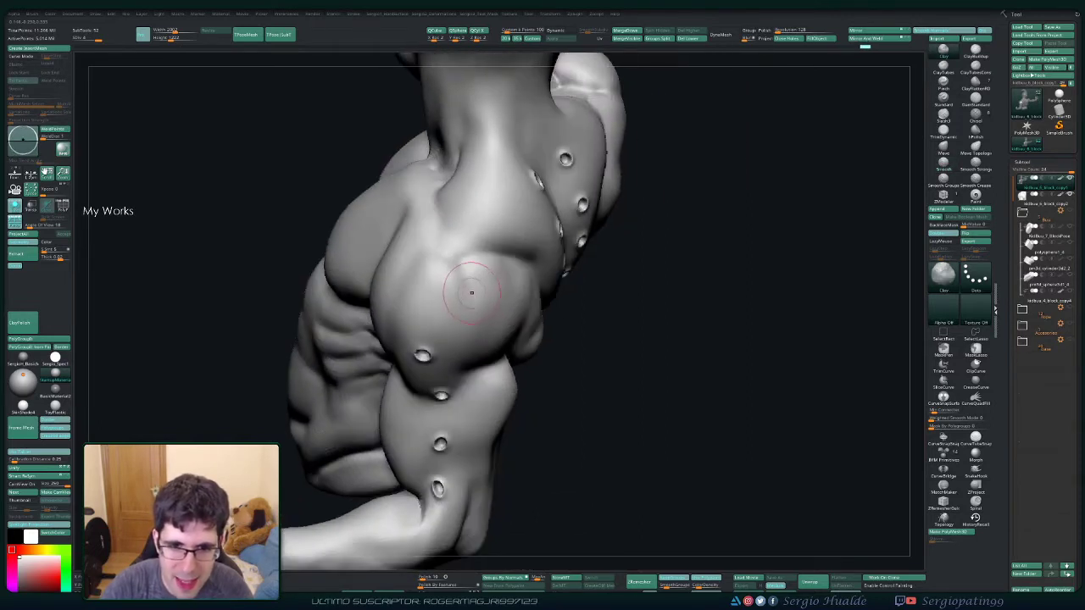
pyautogui.press('space')
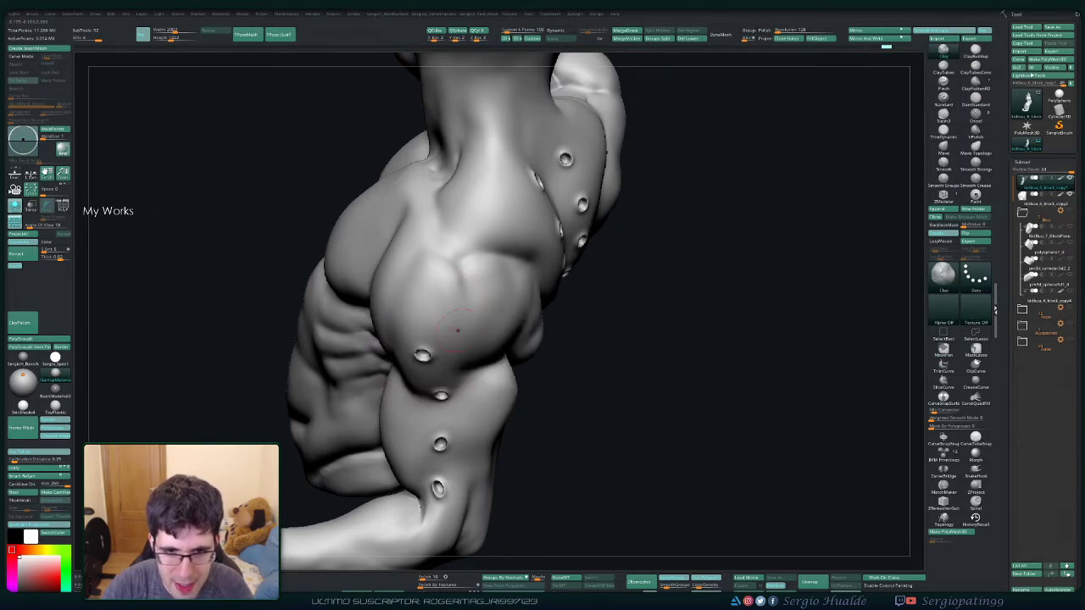
pyautogui.press('shift')
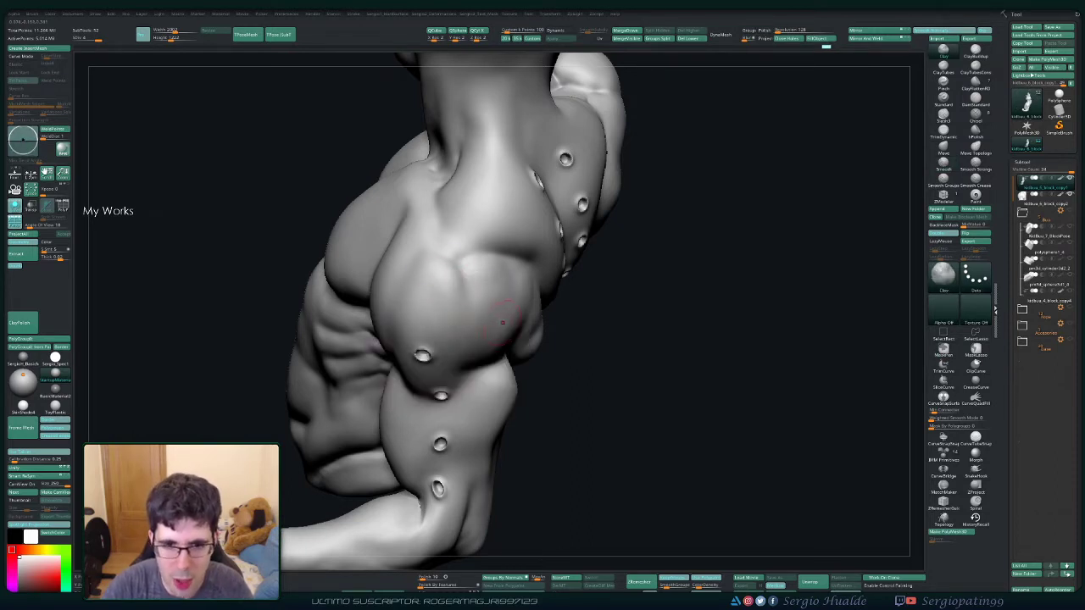
pyautogui.moveTo(497, 295); pyautogui.dragTo(484, 274, button='right')
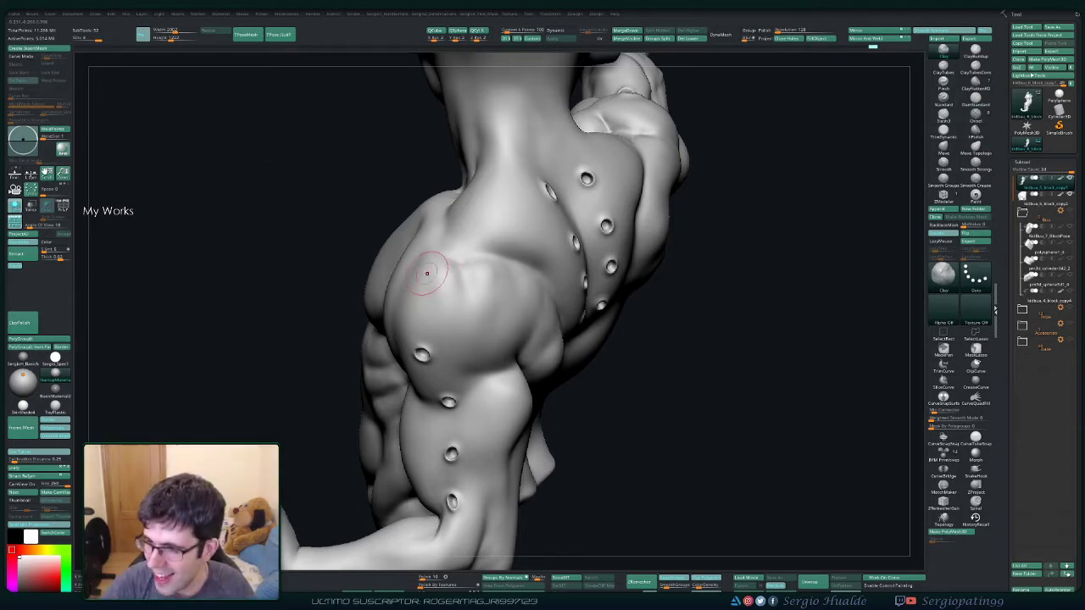
pyautogui.moveTo(431, 271); pyautogui.dragTo(485, 281, button='right')
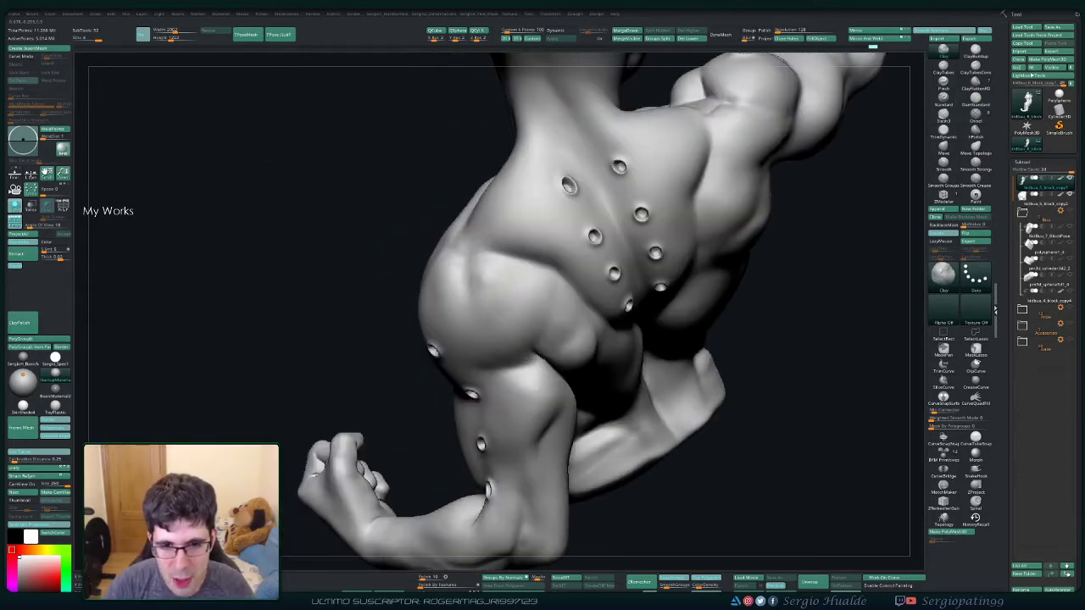
pyautogui.press('shift')
pyautogui.moveTo(488, 323)
pyautogui.mouseDown(button='right')
pyautogui.moveTo(628, 314)
pyautogui.moveTo(506, 322)
pyautogui.mouseUp(button='right')
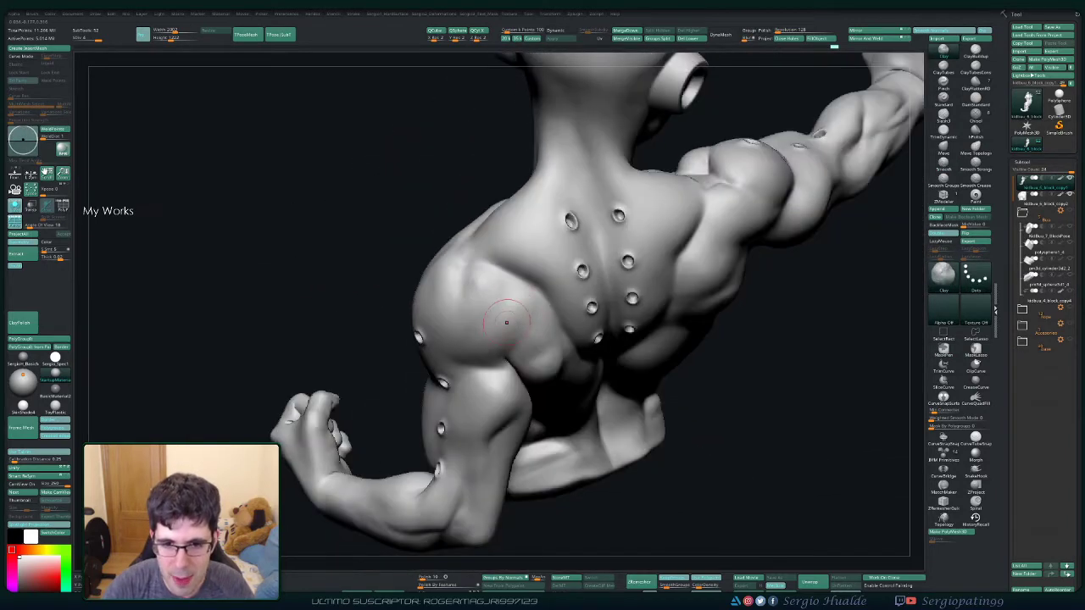
pyautogui.press('shift')
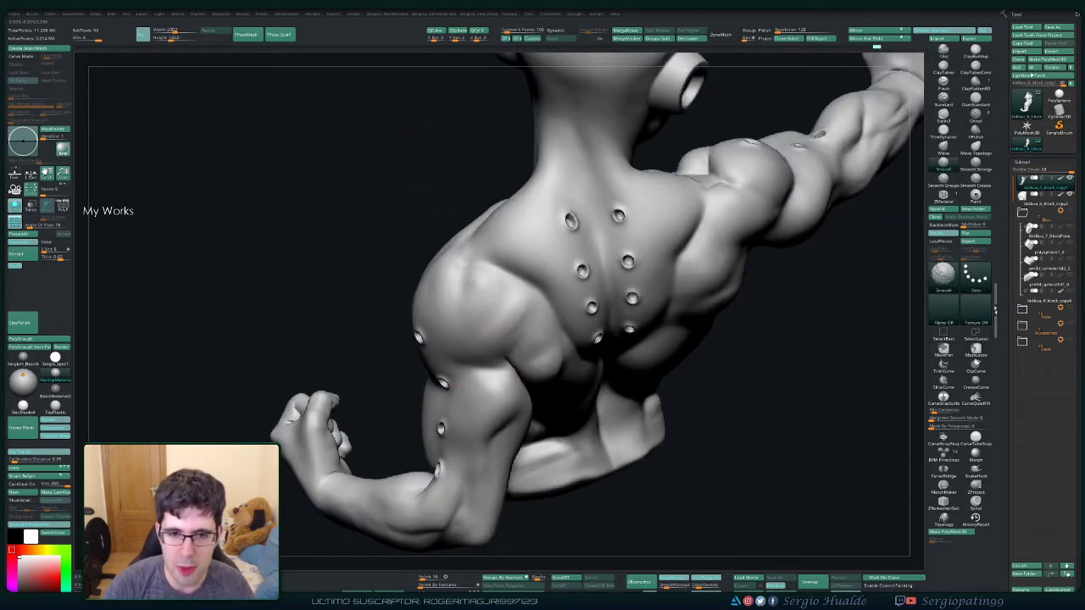
pyautogui.press('ctrl')
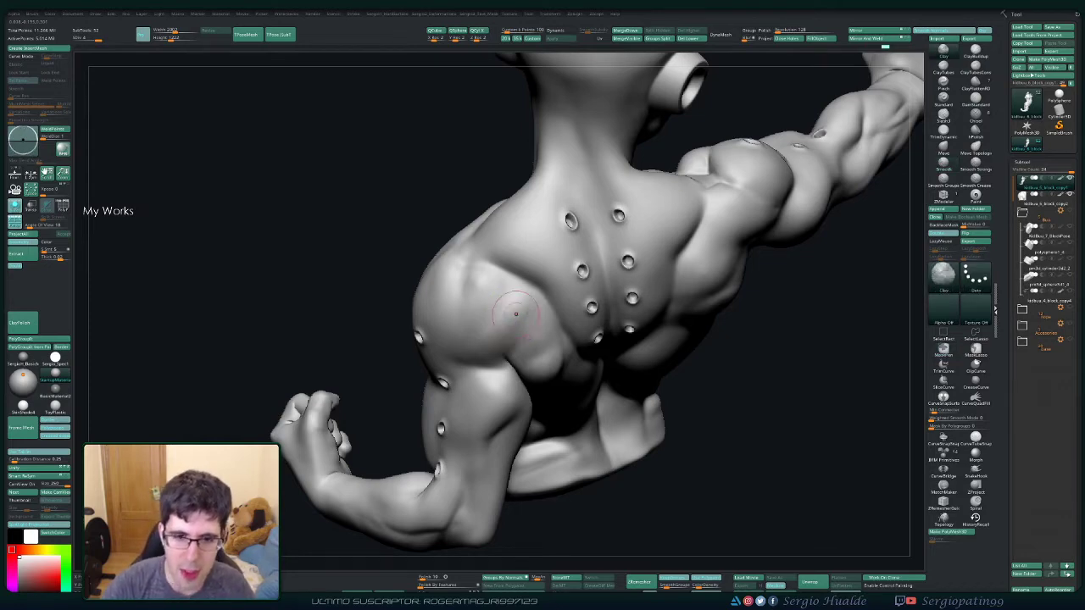
pyautogui.moveTo(510, 316)
pyautogui.mouseDown(button='right')
pyautogui.moveTo(475, 341)
pyautogui.moveTo(504, 333)
pyautogui.moveTo(477, 281)
pyautogui.mouseUp(button='right')
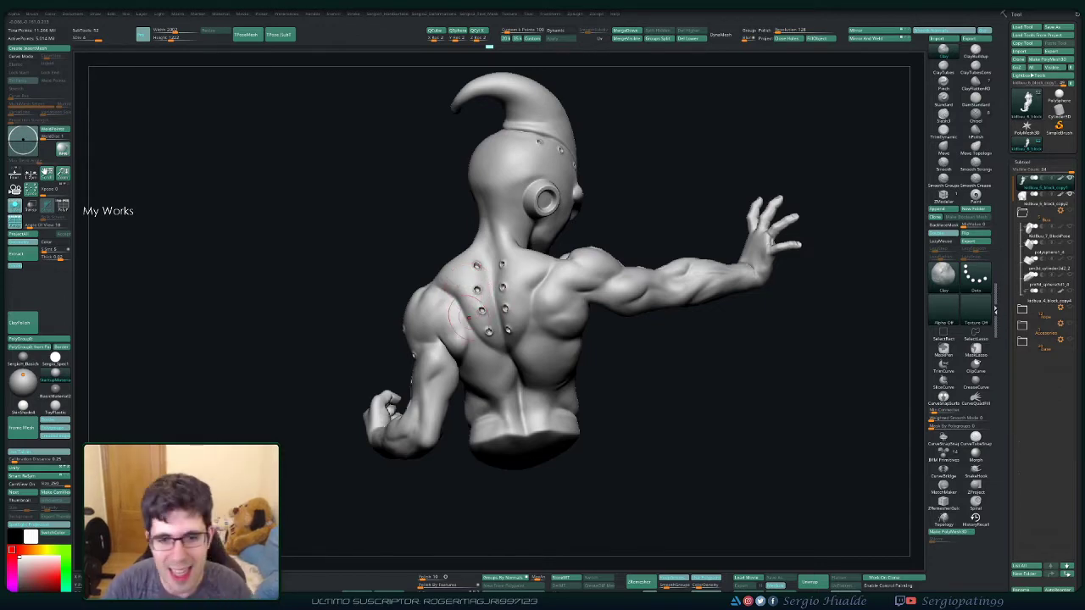
# Step: Sculpt and smooth the shoulder-blade and back muscles, orbiting between back, head and arm
pyautogui.moveTo(463, 298); pyautogui.dragTo(465, 357, button='right')
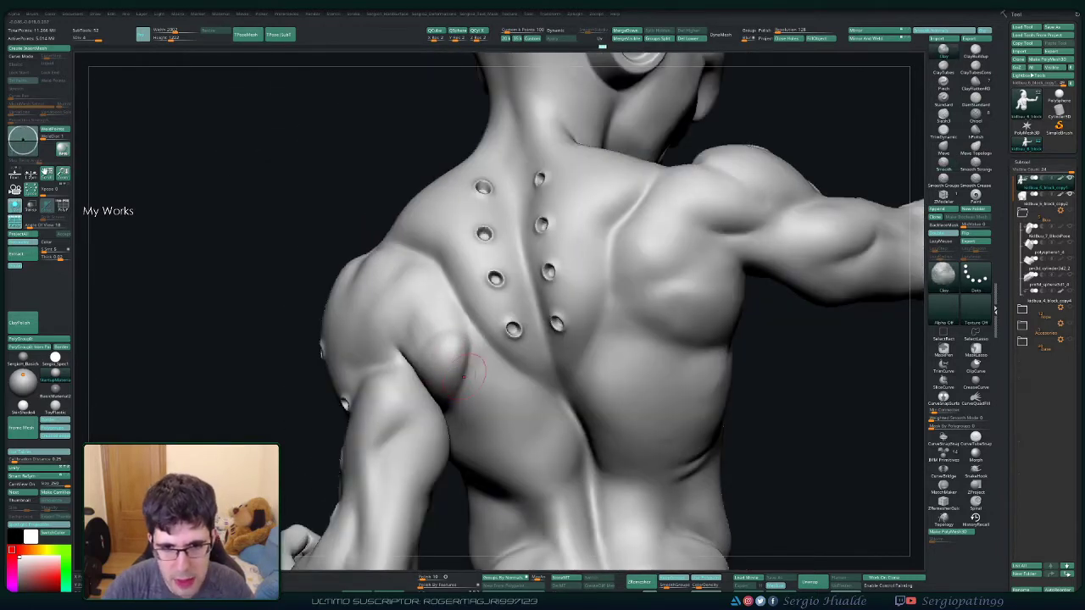
pyautogui.moveTo(458, 365); pyautogui.dragTo(470, 368, button='right')
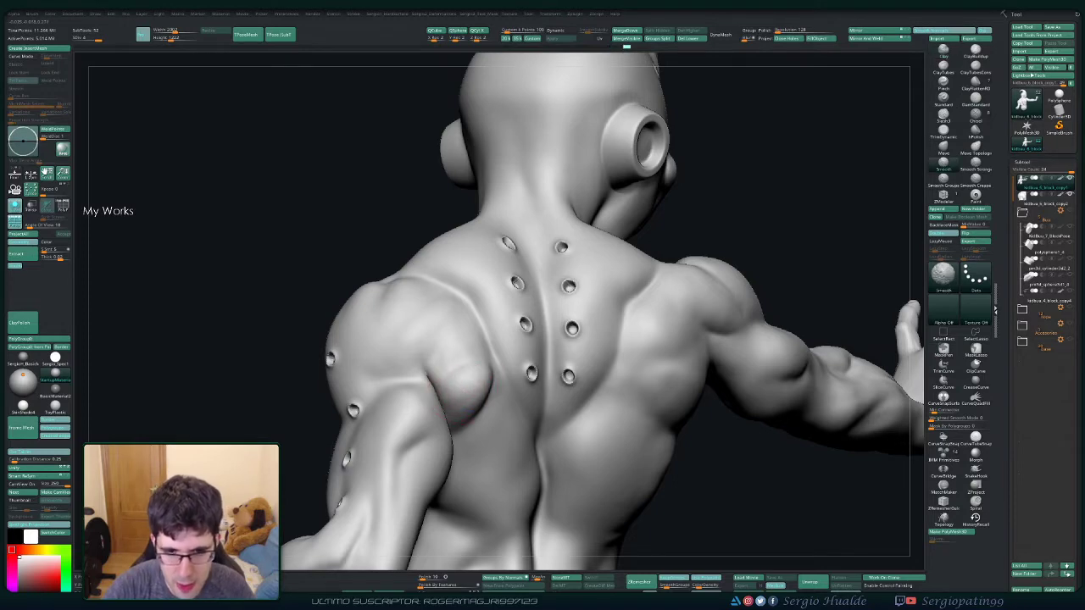
pyautogui.moveTo(483, 375); pyautogui.dragTo(543, 373, button='right')
pyautogui.moveTo(478, 340); pyautogui.dragTo(508, 347, button='right')
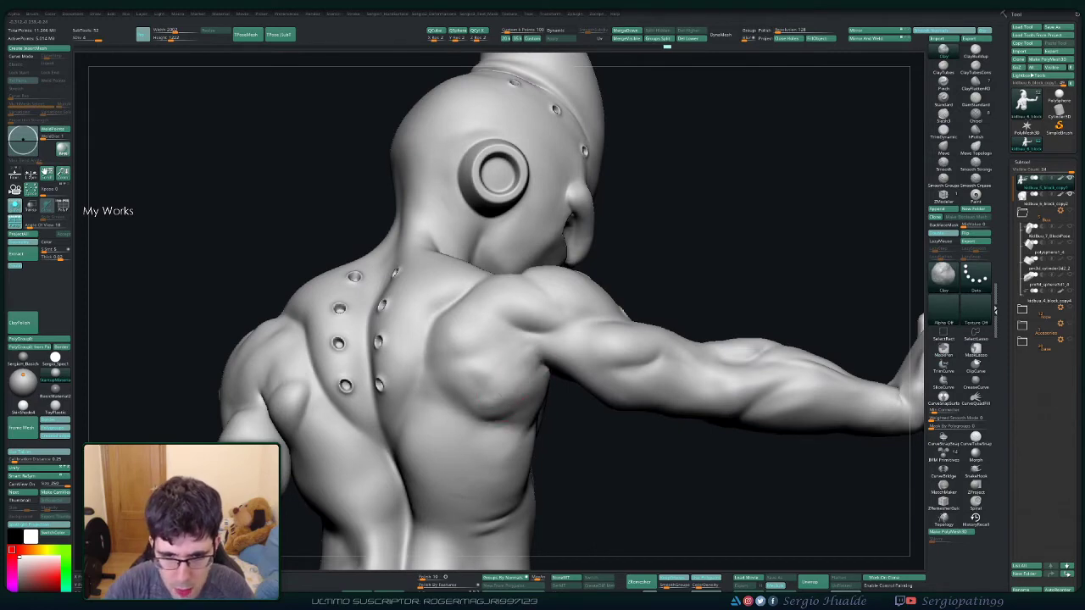
pyautogui.moveTo(498, 402); pyautogui.dragTo(547, 373, button='right')
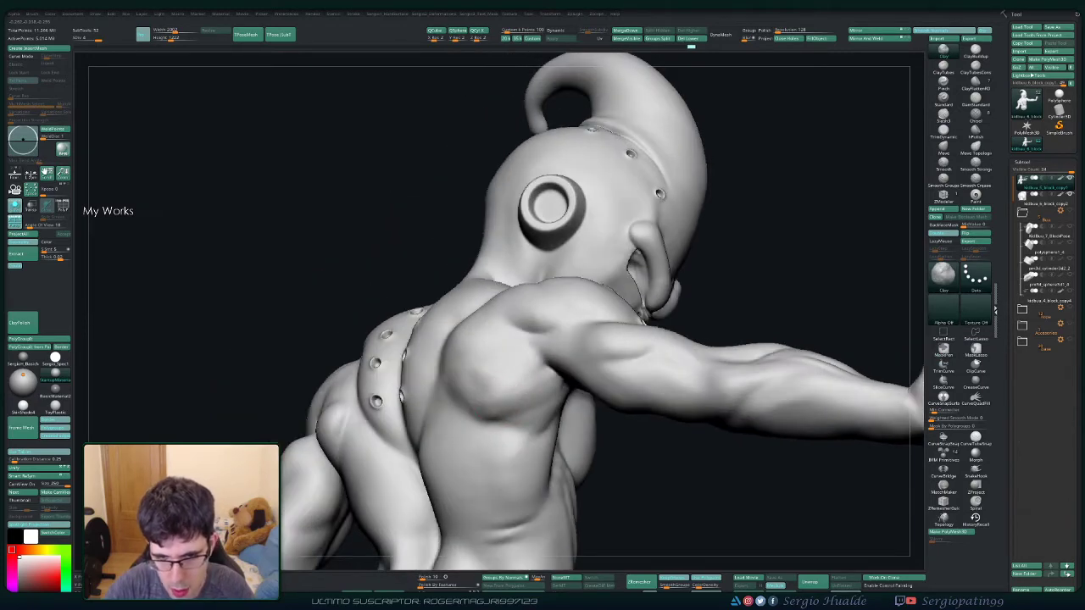
pyautogui.press('shift')
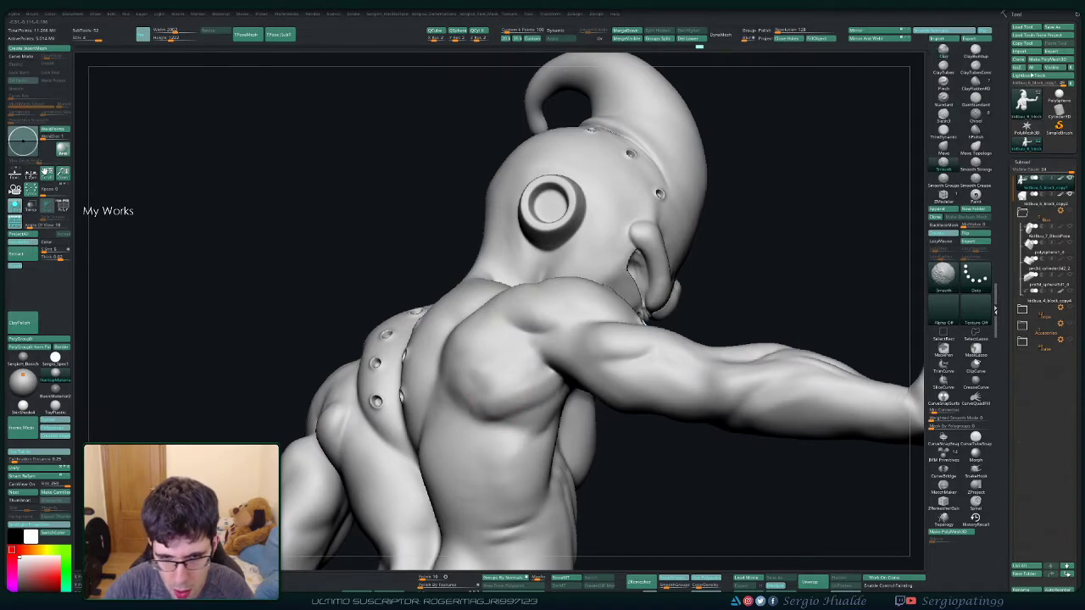
pyautogui.moveTo(509, 356); pyautogui.dragTo(594, 330, button='right')
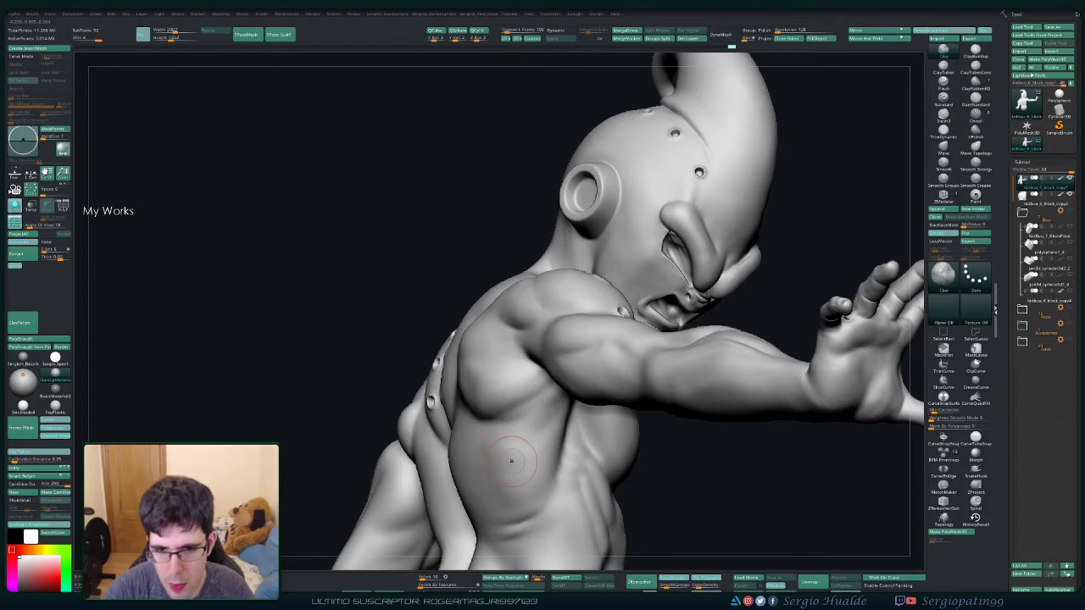
pyautogui.moveTo(512, 461); pyautogui.dragTo(536, 403, button='right')
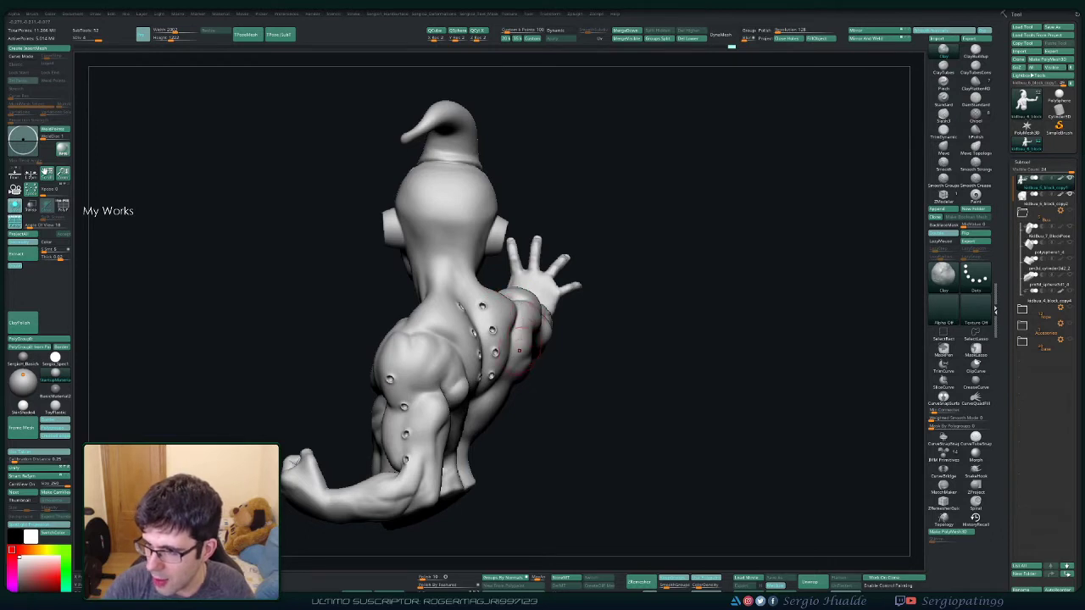
pyautogui.moveTo(519, 356); pyautogui.dragTo(510, 366, button='right')
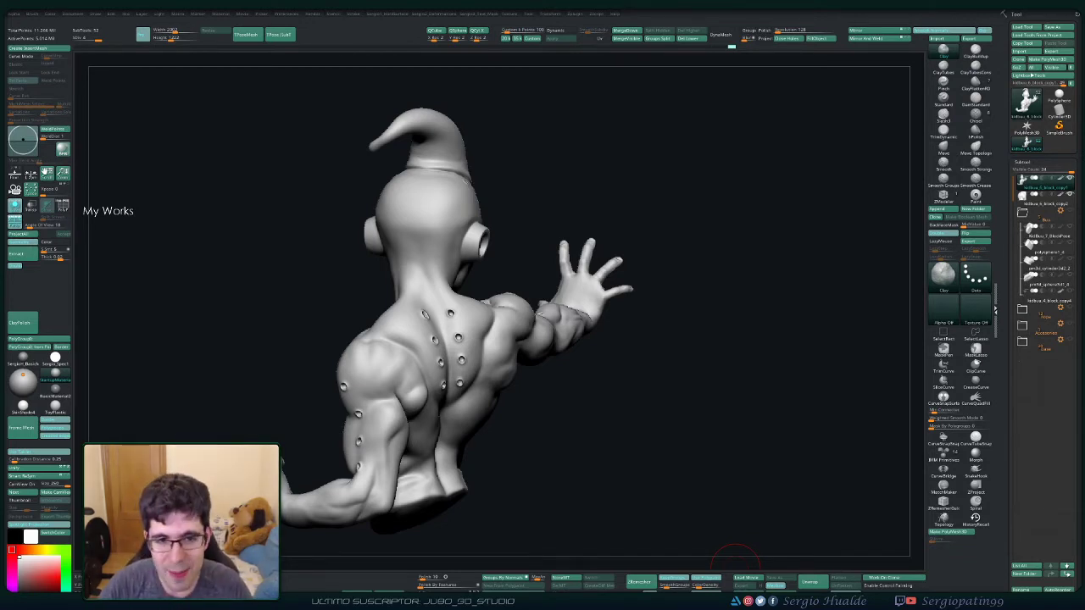
# Step: Turn to the back and shoulder, switch to the Clay brush and smooth the deltoid
pyautogui.moveTo(734, 557); pyautogui.dragTo(596, 219)
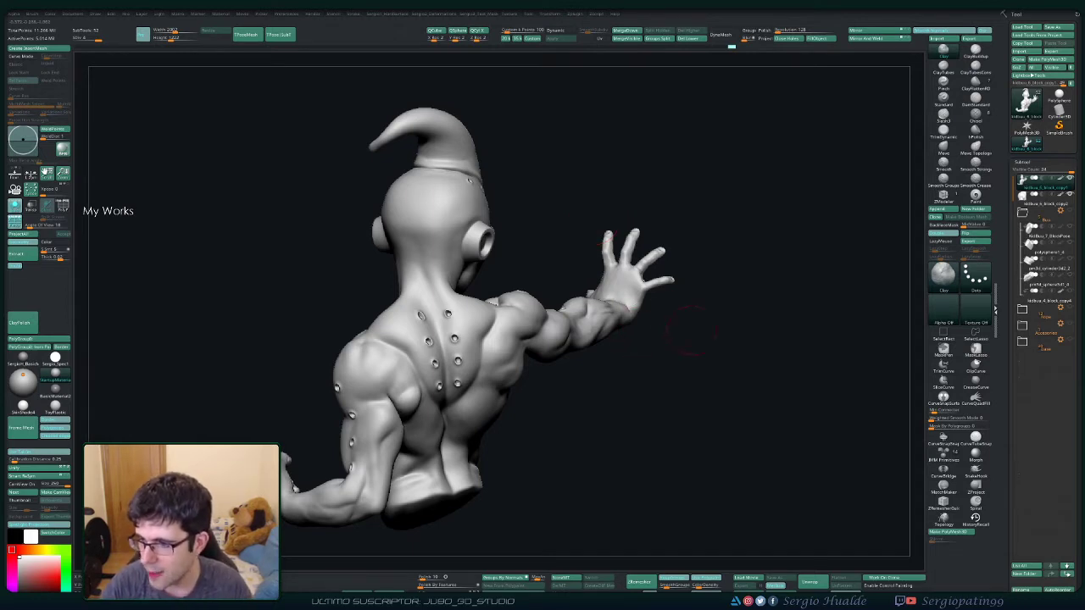
pyautogui.moveTo(717, 376)
pyautogui.mouseDown()
pyautogui.moveTo(644, 373)
pyautogui.moveTo(570, 335)
pyautogui.mouseUp()
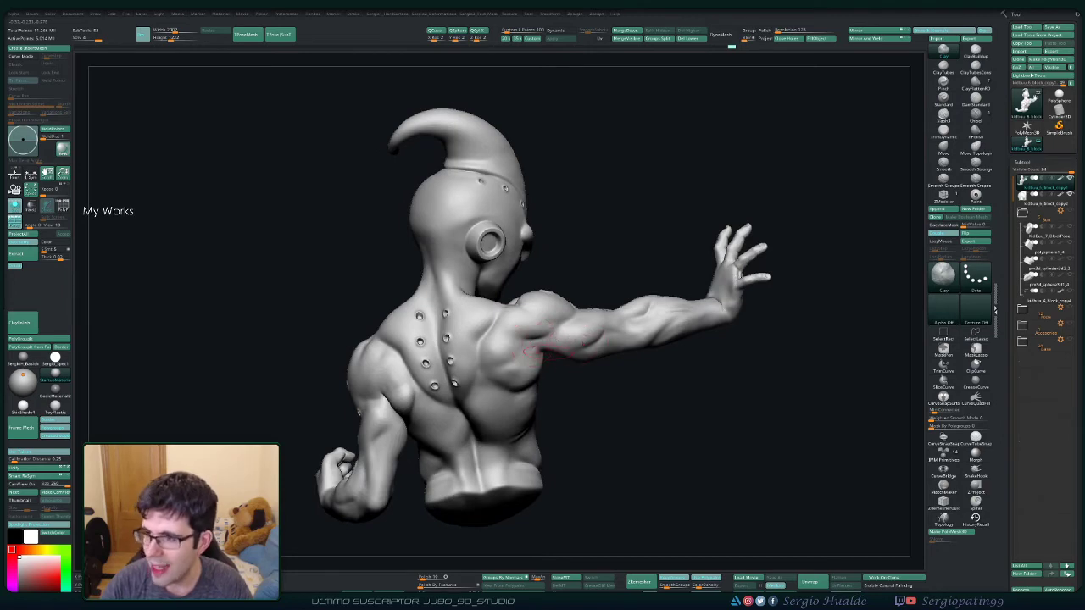
pyautogui.moveTo(530, 359)
pyautogui.mouseDown()
pyautogui.moveTo(516, 307)
pyautogui.moveTo(497, 308)
pyautogui.mouseUp()
pyautogui.press('b')
pyautogui.press('c')
pyautogui.press('l')
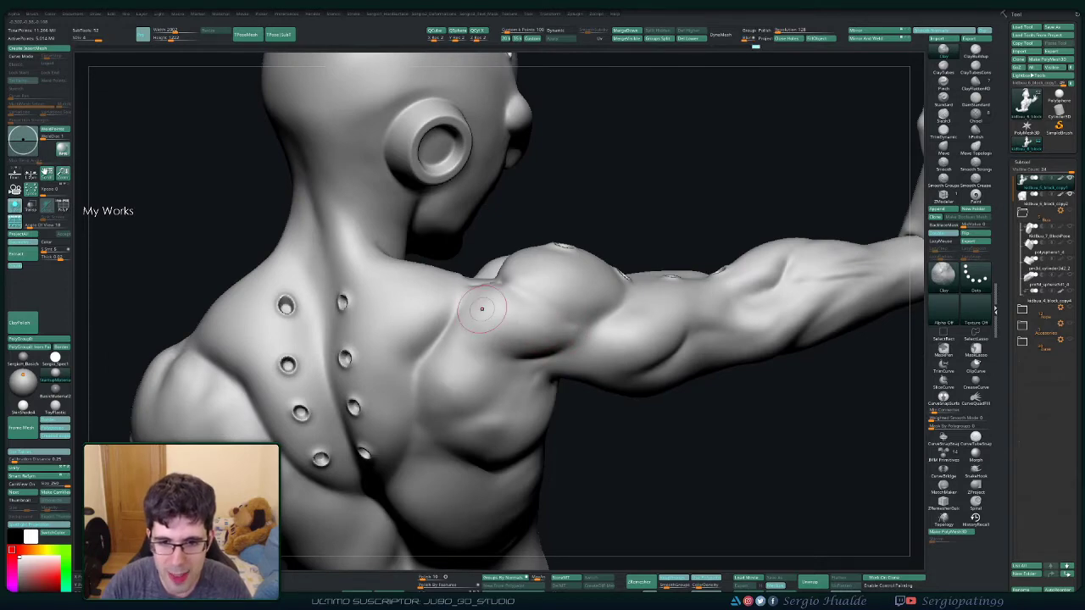
pyautogui.moveTo(488, 306); pyautogui.dragTo(521, 275, button='right')
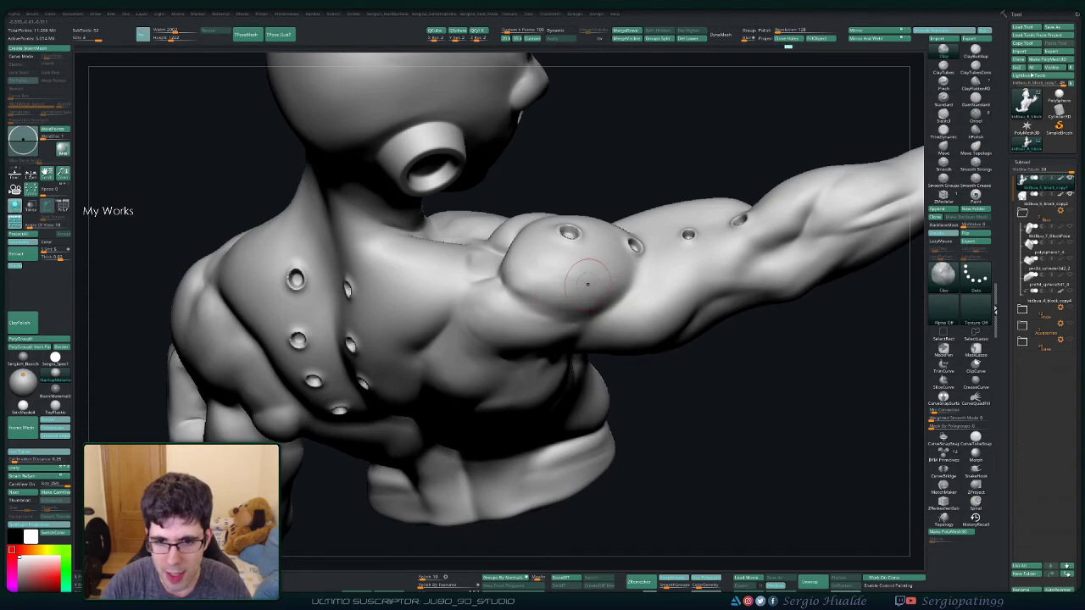
pyautogui.keyDown('shift'); pyautogui.moveTo(560, 280); pyautogui.dragTo(580, 283); pyautogui.keyUp('shift')
# Step: Refine the upper arm with Shift-smoothing, then frame and view the whole torso
pyautogui.moveTo(580, 282)
pyautogui.mouseDown(button='right')
pyautogui.moveTo(645, 254)
pyautogui.moveTo(545, 262)
pyautogui.moveTo(582, 284)
pyautogui.moveTo(644, 262)
pyautogui.moveTo(522, 248)
pyautogui.moveTo(611, 271)
pyautogui.mouseUp(button='right')
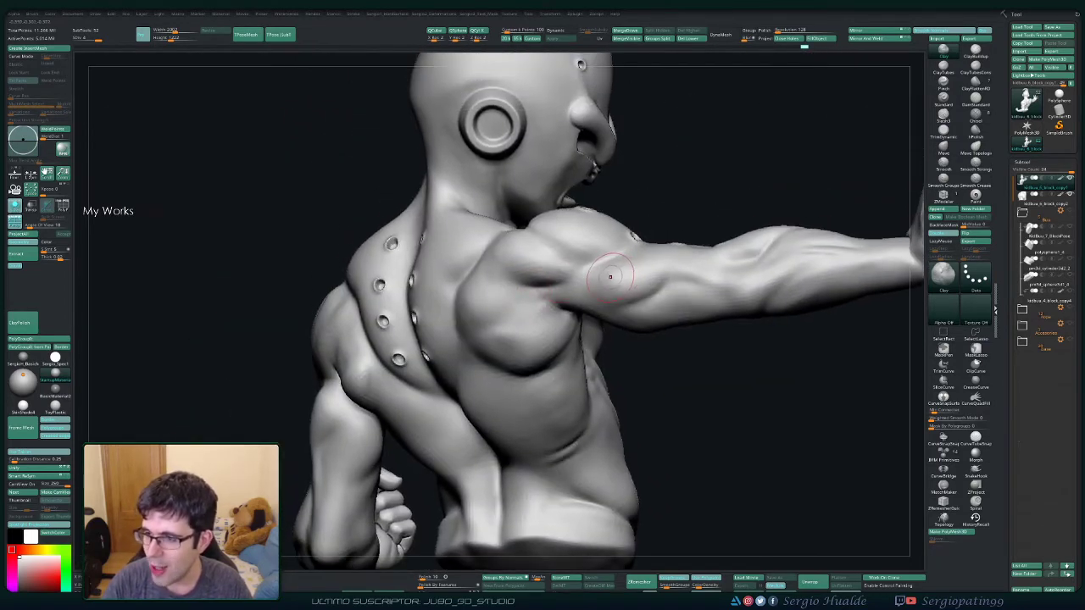
pyautogui.keyDown('ctrl'); pyautogui.moveTo(549, 288); pyautogui.dragTo(617, 315, button='right'); pyautogui.keyUp('ctrl')
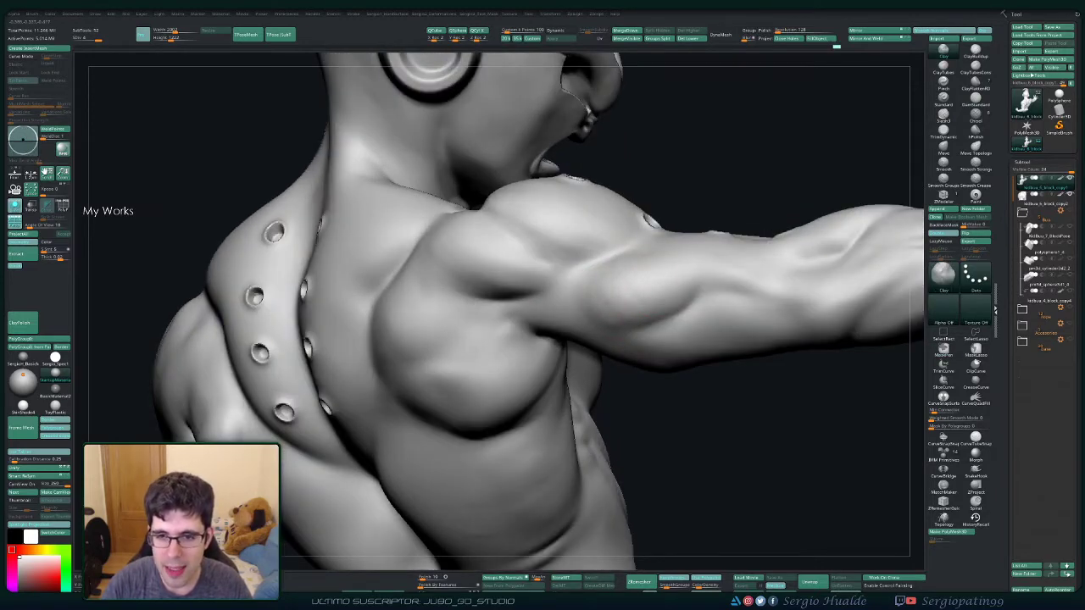
pyautogui.moveTo(648, 315); pyautogui.dragTo(602, 272, button='right')
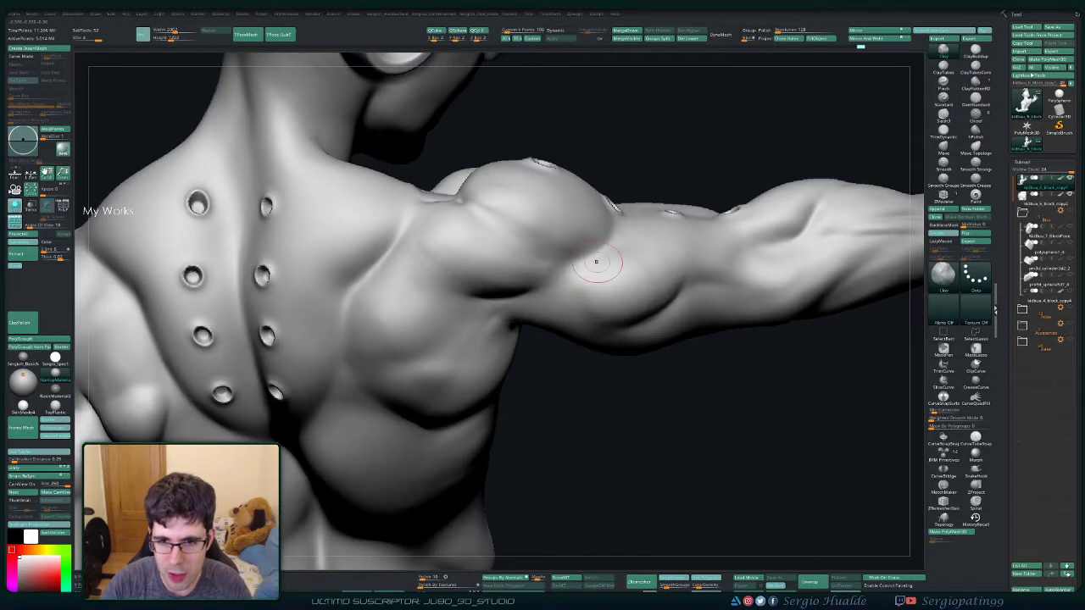
pyautogui.press('f')
pyautogui.press('shift')
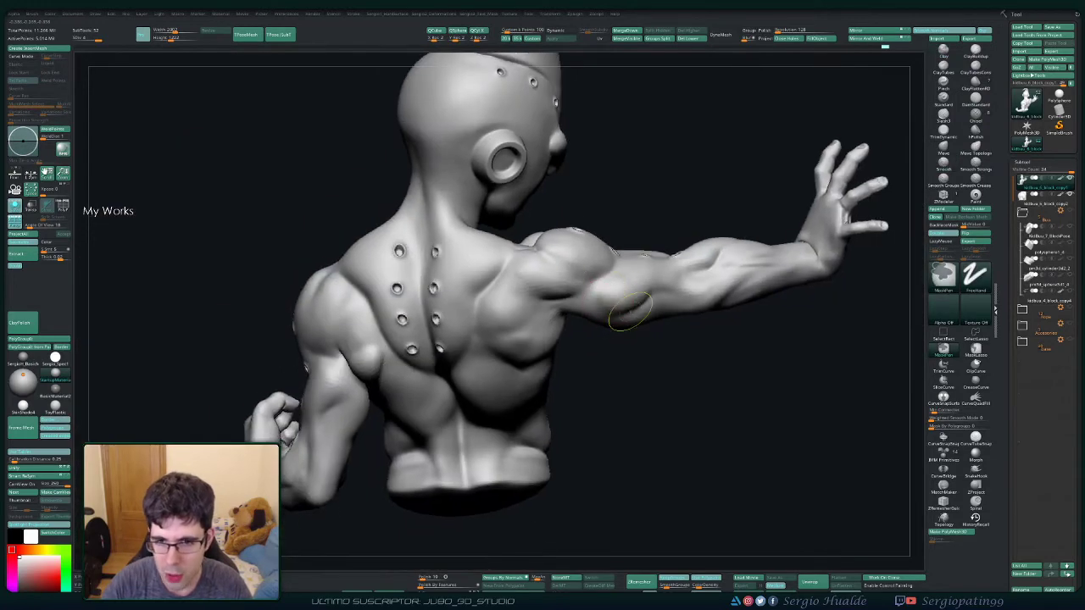
pyautogui.press('shift')
pyautogui.press('shift')
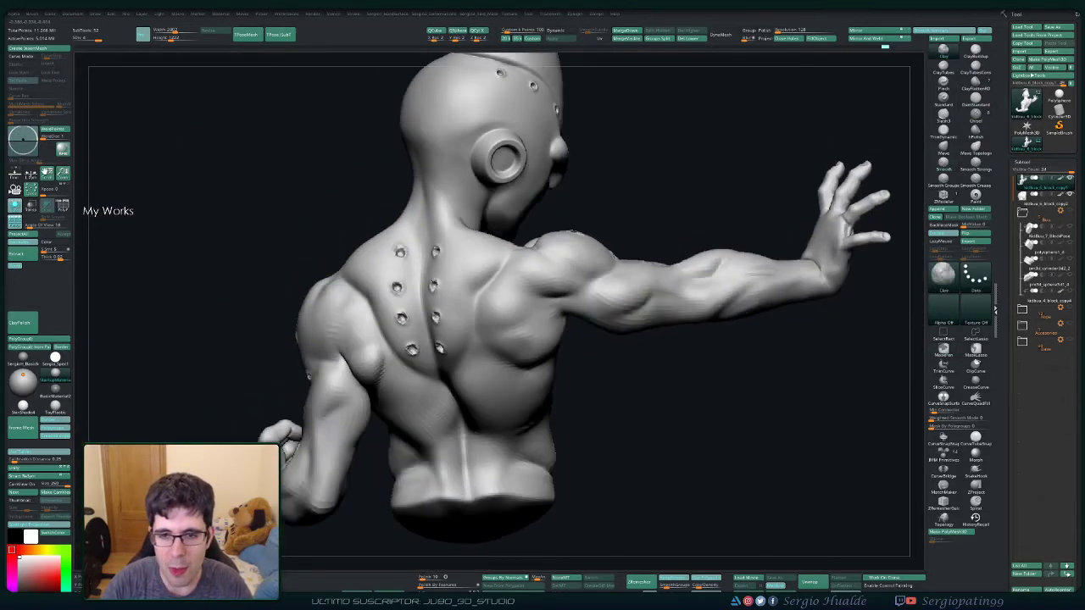
pyautogui.moveTo(653, 264)
pyautogui.mouseDown(button='right')
pyautogui.moveTo(568, 323)
pyautogui.moveTo(498, 337)
pyautogui.mouseUp(button='right')
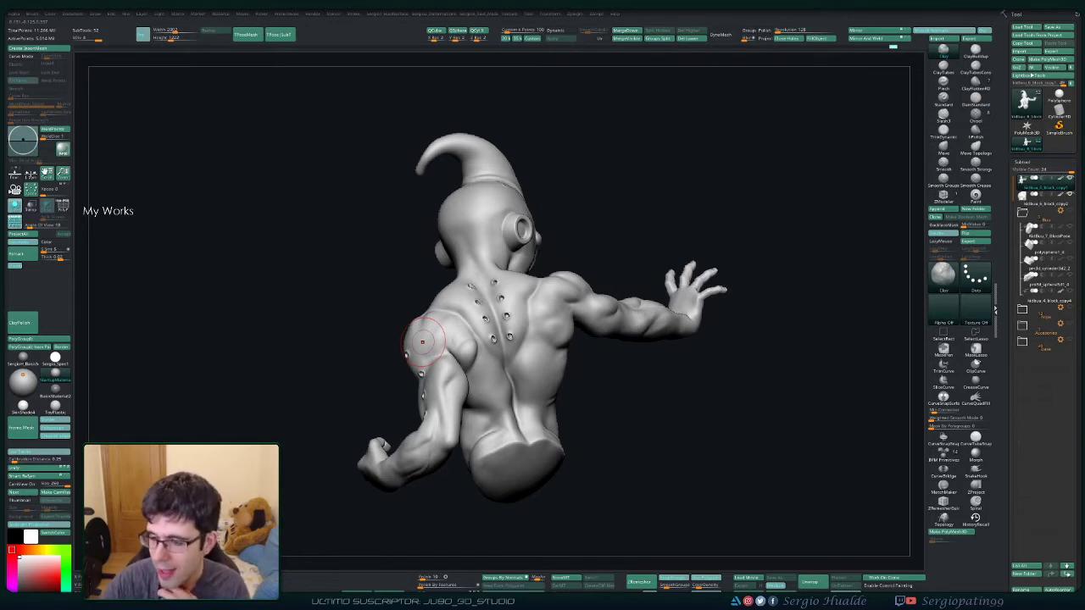
pyautogui.moveTo(500, 284)
pyautogui.mouseDown(button='right')
pyautogui.moveTo(570, 282)
pyautogui.moveTo(459, 287)
pyautogui.mouseUp(button='right')
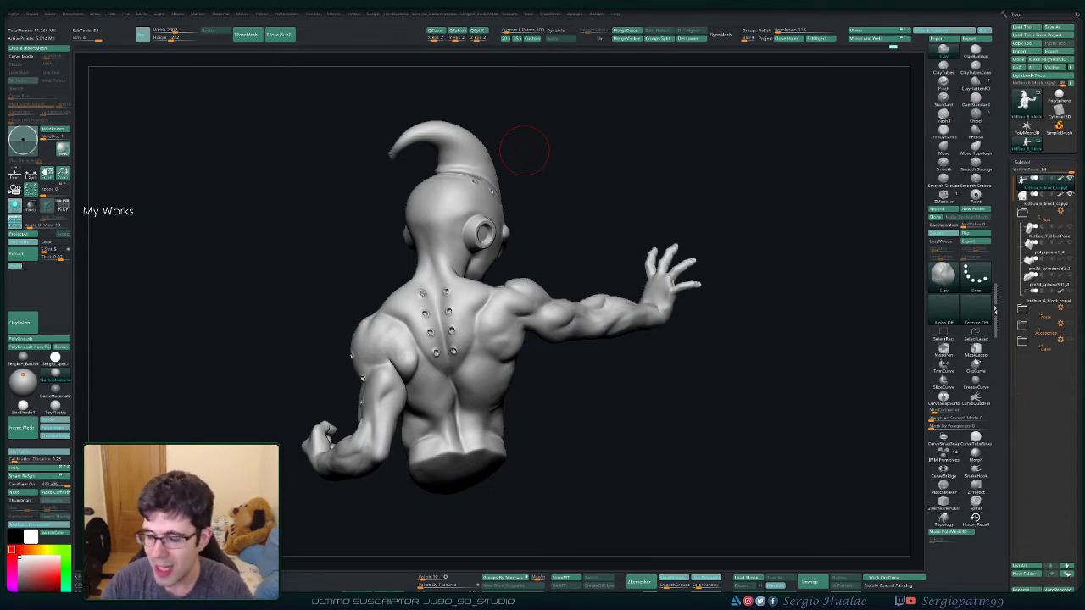
pyautogui.moveTo(596, 270)
pyautogui.mouseDown()
pyautogui.moveTo(542, 351)
pyautogui.moveTo(485, 395)
pyautogui.moveTo(594, 323)
pyautogui.mouseUp()
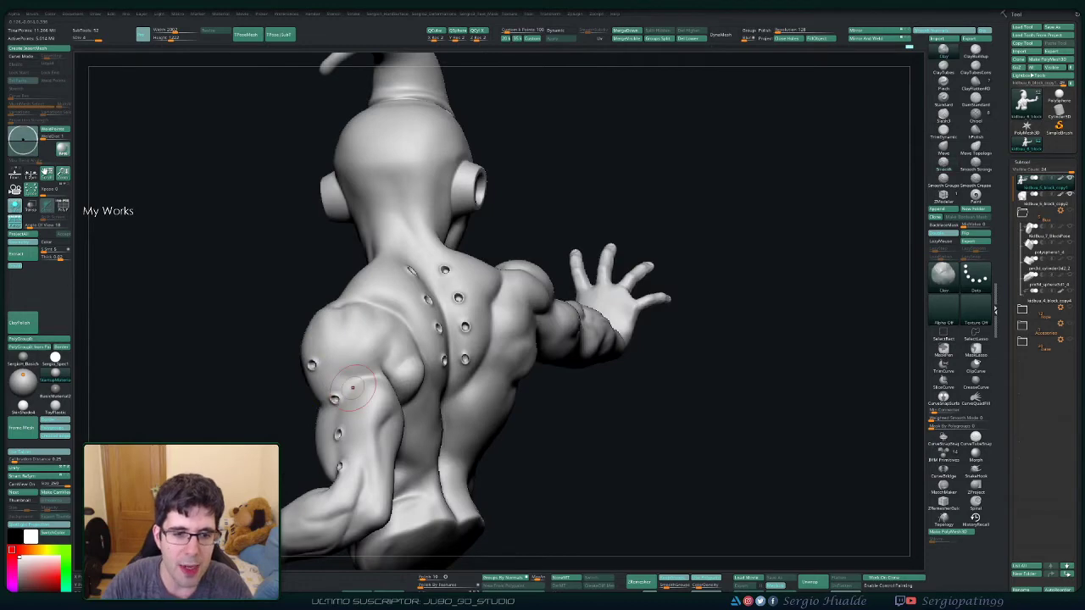
# Step: Smooth the front chest and shoulder, toggle Polyframe, and frame the model
pyautogui.moveTo(367, 415); pyautogui.dragTo(345, 561)
pyautogui.moveTo(455, 313); pyautogui.dragTo(447, 298)
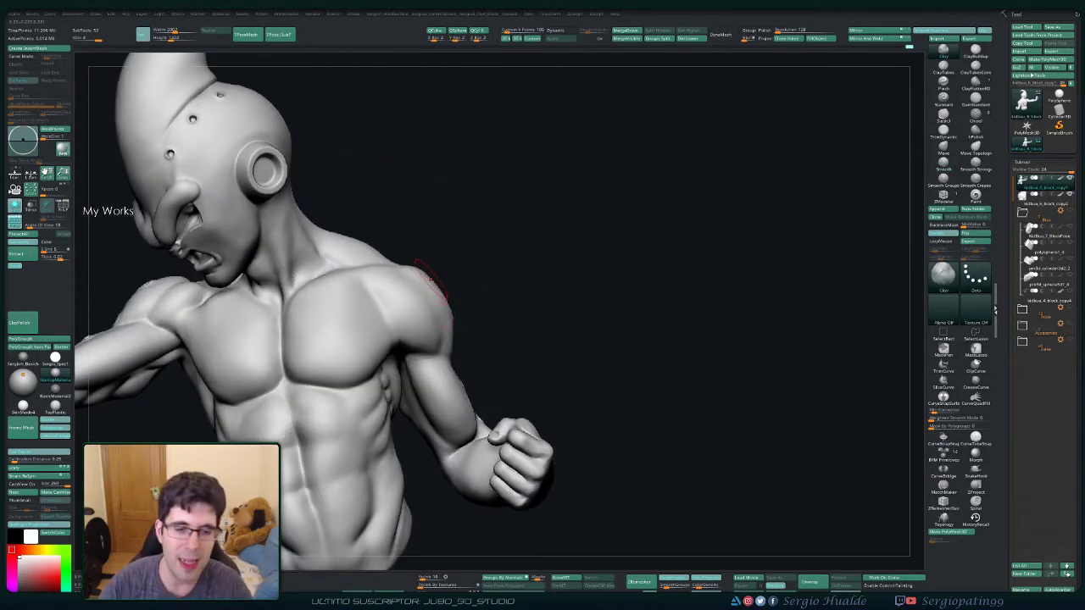
pyautogui.moveTo(449, 315); pyautogui.dragTo(295, 329)
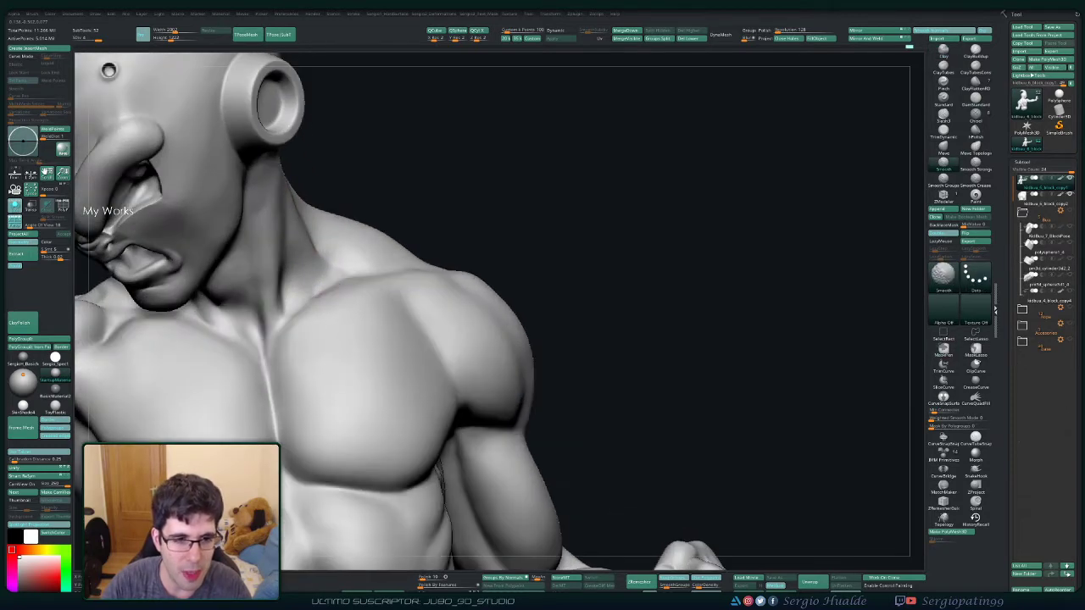
pyautogui.moveTo(594, 212); pyautogui.dragTo(324, 321)
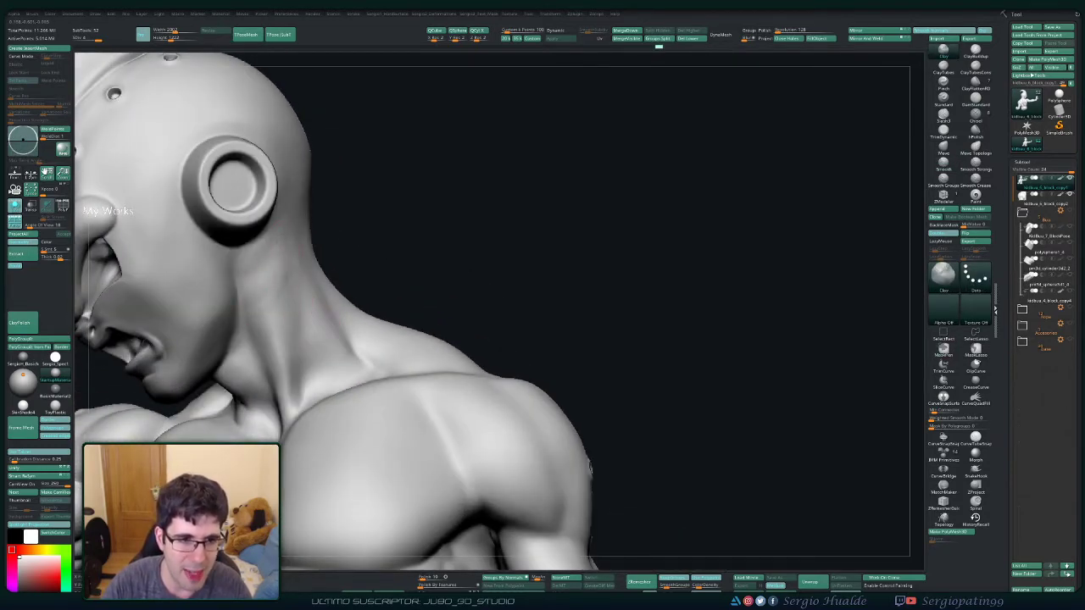
pyautogui.press('shift')
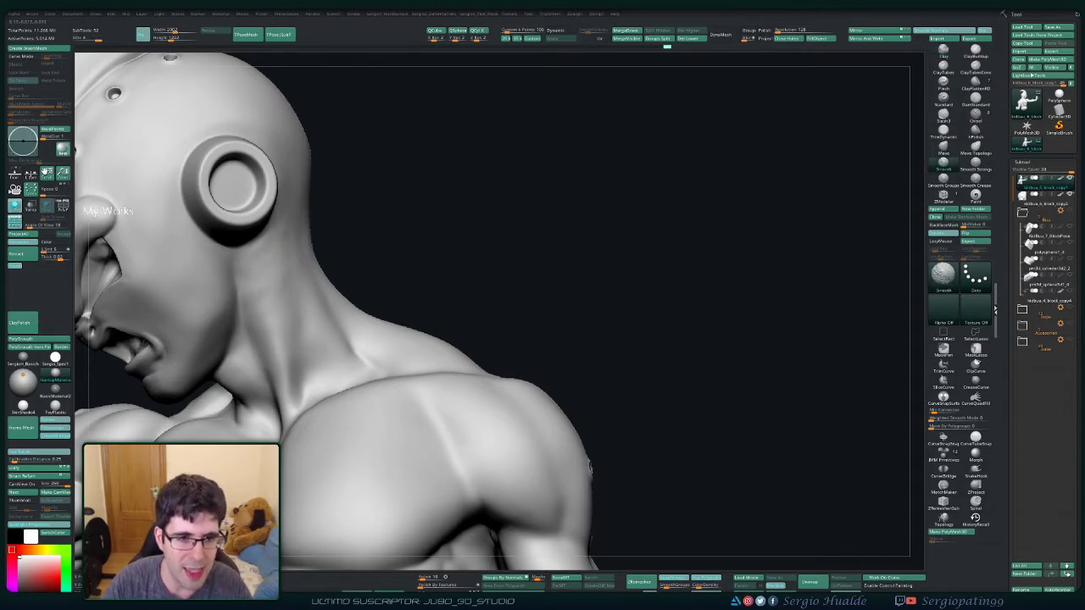
pyautogui.hotkey('shift', 'f')
pyautogui.hotkey('shift', 'f')
pyautogui.moveTo(644, 364)
pyautogui.mouseDown()
pyautogui.moveTo(523, 438)
pyautogui.moveTo(368, 333)
pyautogui.mouseUp()
pyautogui.press('f')
pyautogui.moveTo(458, 286)
pyautogui.mouseDown()
pyautogui.moveTo(398, 305)
pyautogui.moveTo(351, 291)
pyautogui.moveTo(691, 280)
pyautogui.mouseUp()
# Step: Shift-smooth the shoulder muscles while orbiting from the back to the front view
pyautogui.moveTo(618, 294)
pyautogui.mouseDown()
pyautogui.moveTo(356, 356)
pyautogui.moveTo(279, 348)
pyautogui.moveTo(408, 366)
pyautogui.mouseUp()
pyautogui.moveTo(476, 318); pyautogui.dragTo(517, 348)
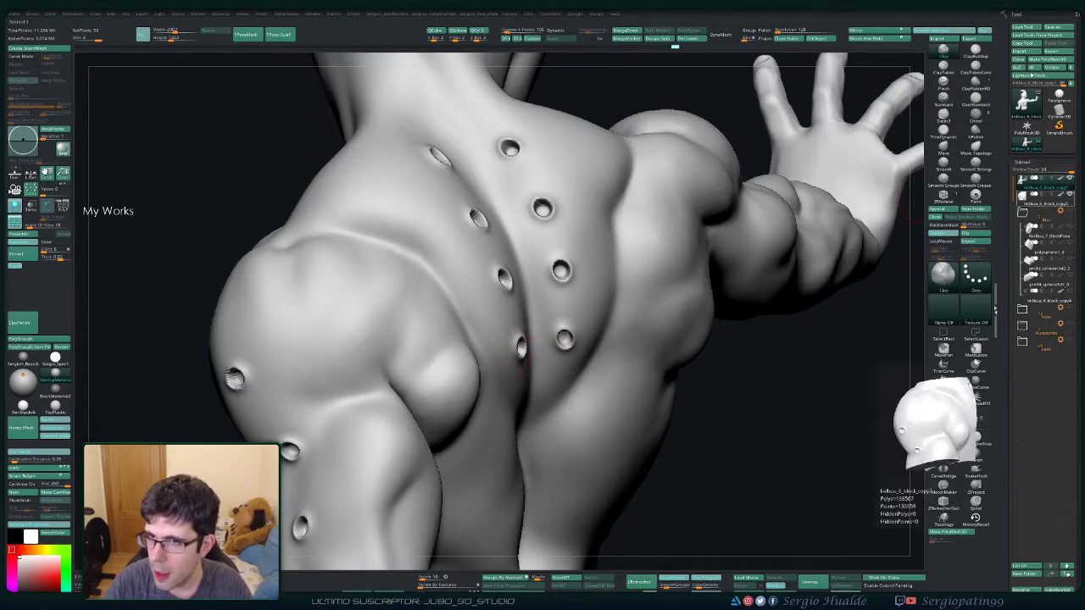
pyautogui.moveTo(508, 339); pyautogui.dragTo(392, 312)
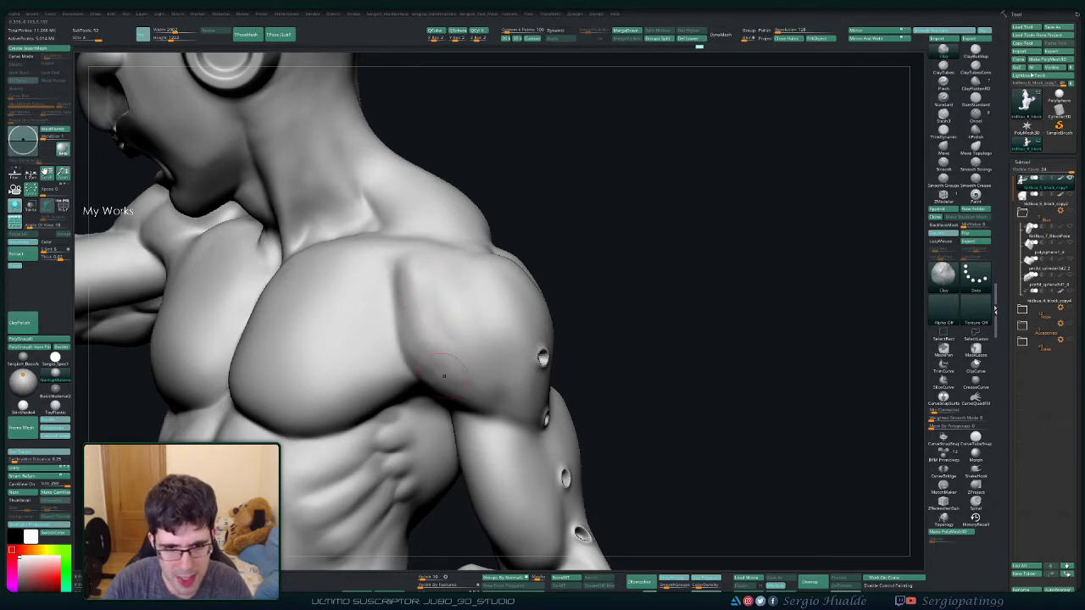
pyautogui.press('shift')
pyautogui.moveTo(469, 346)
pyautogui.keyDown('shift'); pyautogui.mouseDown()
pyautogui.moveTo(389, 347)
pyautogui.moveTo(439, 337)
pyautogui.moveTo(436, 359)
pyautogui.moveTo(431, 334)
pyautogui.mouseUp(); pyautogui.keyUp('shift')
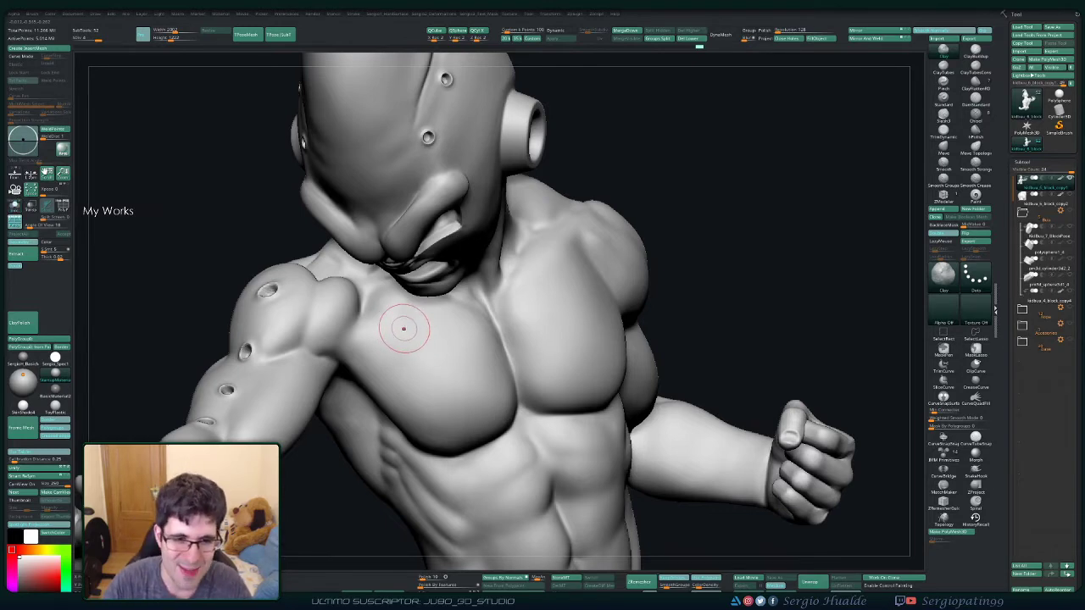
pyautogui.moveTo(426, 330); pyautogui.dragTo(475, 339)
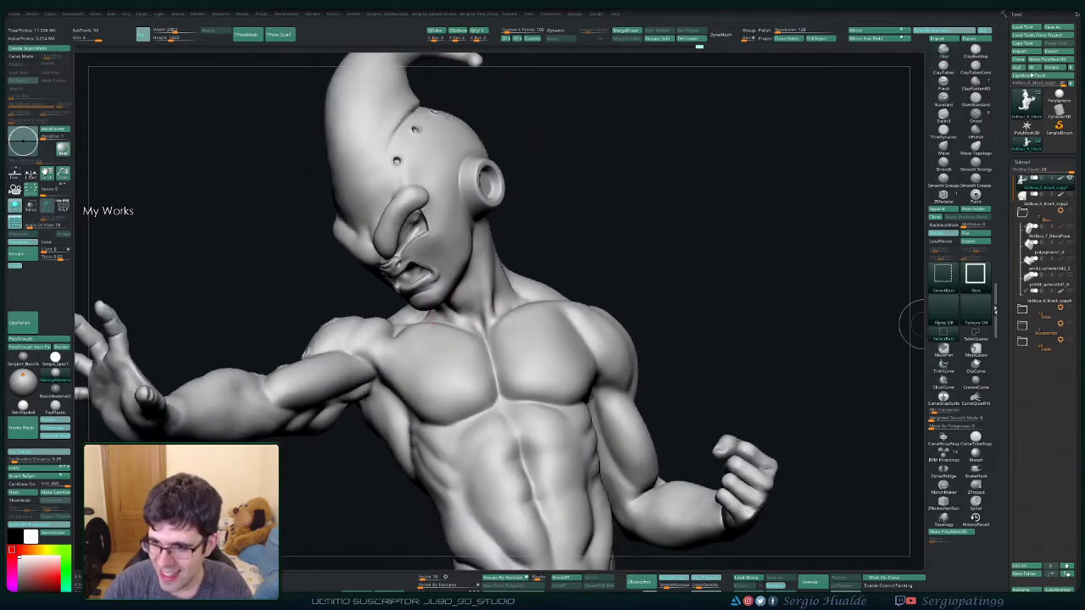
# Step: Slice the mesh across the neck, then undo the trial Clay stroke on the upper chest
pyautogui.moveTo(634, 258); pyautogui.dragTo(292, 349)
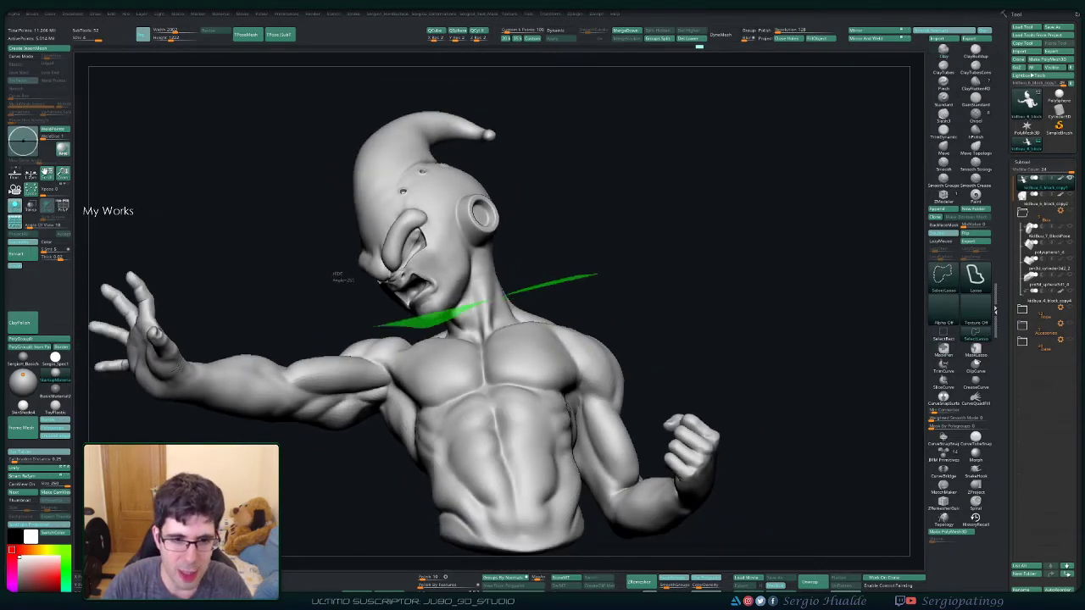
pyautogui.keyDown('ctrl'); pyautogui.keyDown('shift'); pyautogui.moveTo(373, 479); pyautogui.dragTo(373, 479); pyautogui.keyUp('shift'); pyautogui.keyUp('ctrl')
pyautogui.moveTo(574, 314)
pyautogui.mouseDown()
pyautogui.moveTo(422, 362)
pyautogui.moveTo(382, 310)
pyautogui.moveTo(381, 351)
pyautogui.moveTo(380, 339)
pyautogui.mouseUp()
pyautogui.hotkey('shift', 'f')
pyautogui.hotkey('shift', 'f')
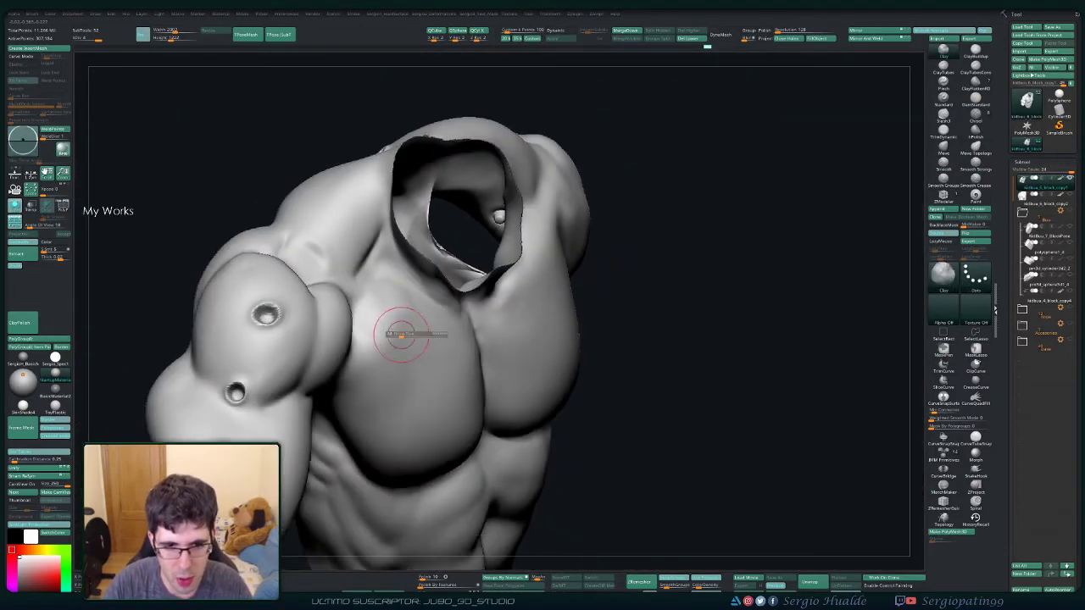
pyautogui.moveTo(398, 306)
pyautogui.mouseDown()
pyautogui.moveTo(437, 326)
pyautogui.moveTo(381, 373)
pyautogui.mouseUp()
pyautogui.hotkey('ctrl', 'z')
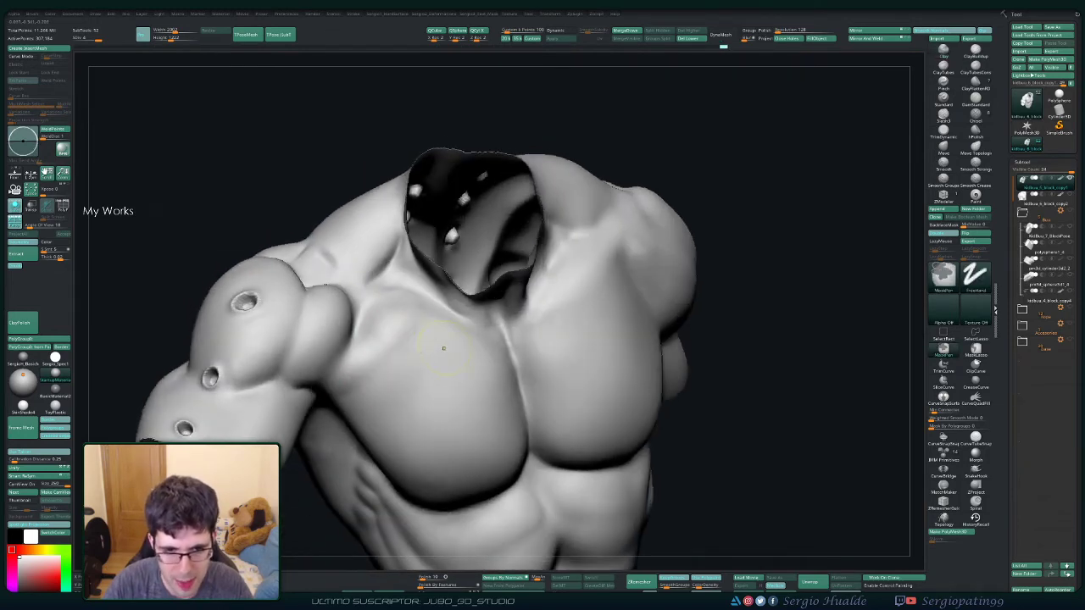
pyautogui.press('space')
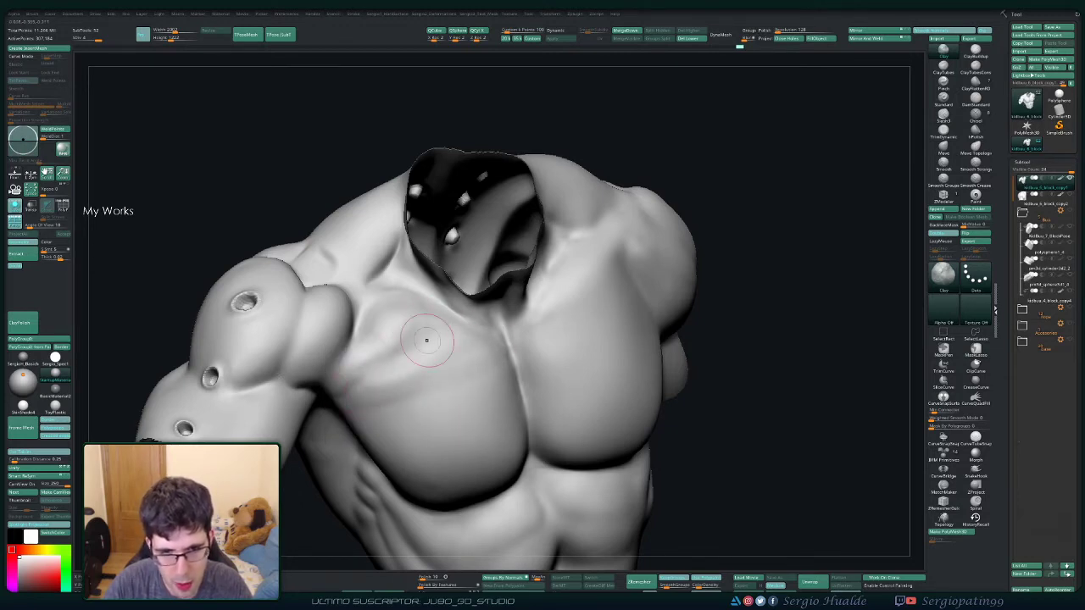
# Step: Smooth the upper chest surface, viewing it from above
pyautogui.press('shift')
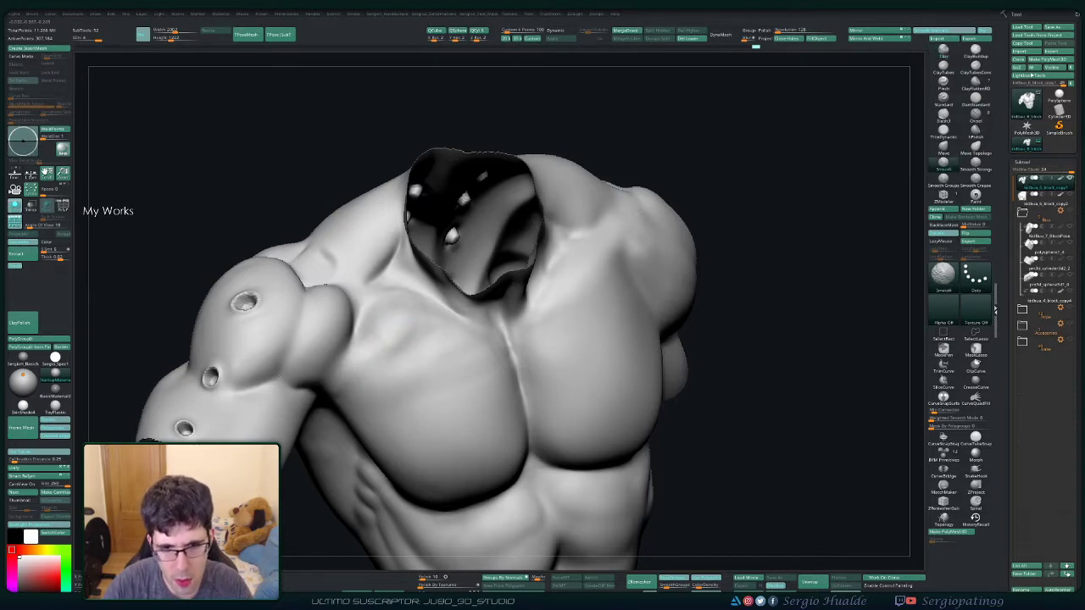
pyautogui.moveTo(429, 412)
pyautogui.mouseDown(button='right')
pyautogui.moveTo(472, 422)
pyautogui.moveTo(429, 424)
pyautogui.mouseUp(button='right')
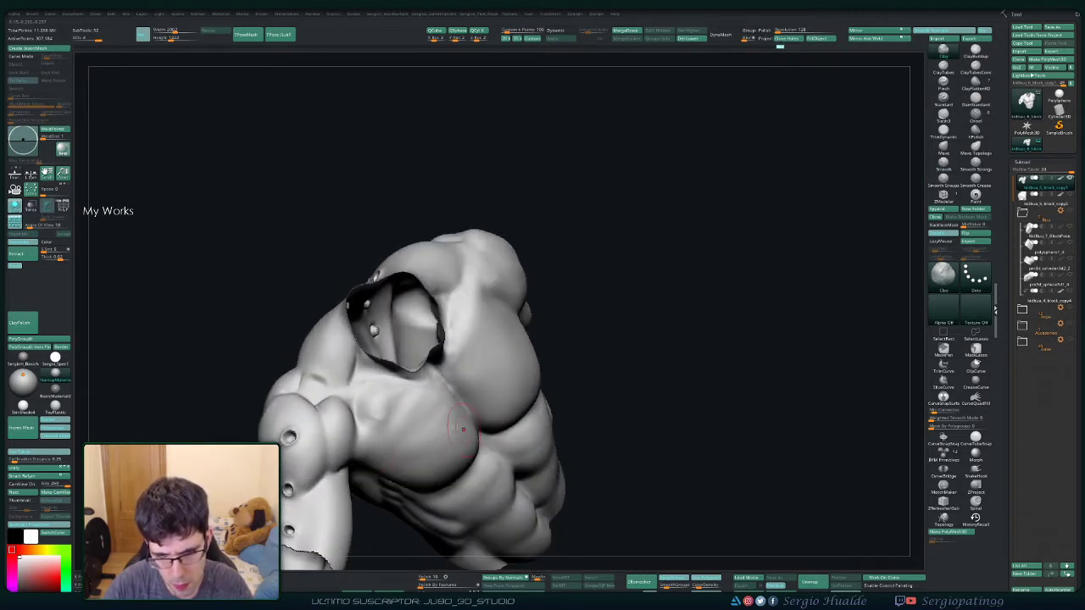
pyautogui.keyDown('shift'); pyautogui.moveTo(387, 456); pyautogui.dragTo(446, 418); pyautogui.keyUp('shift')
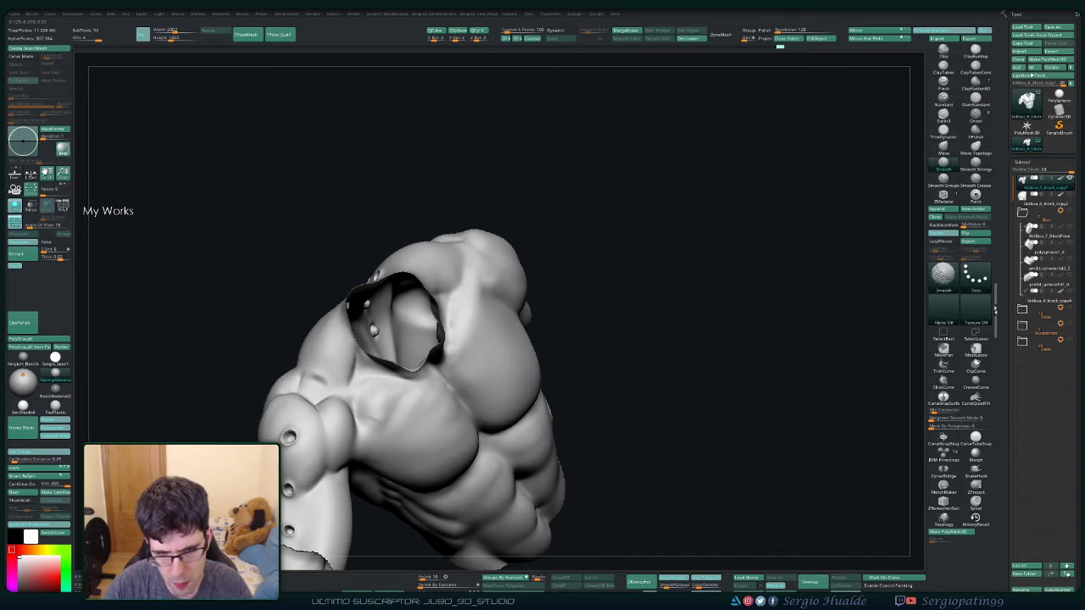
pyautogui.moveTo(440, 399)
pyautogui.mouseDown(button='right')
pyautogui.moveTo(474, 407)
pyautogui.moveTo(436, 387)
pyautogui.moveTo(464, 356)
pyautogui.mouseUp(button='right')
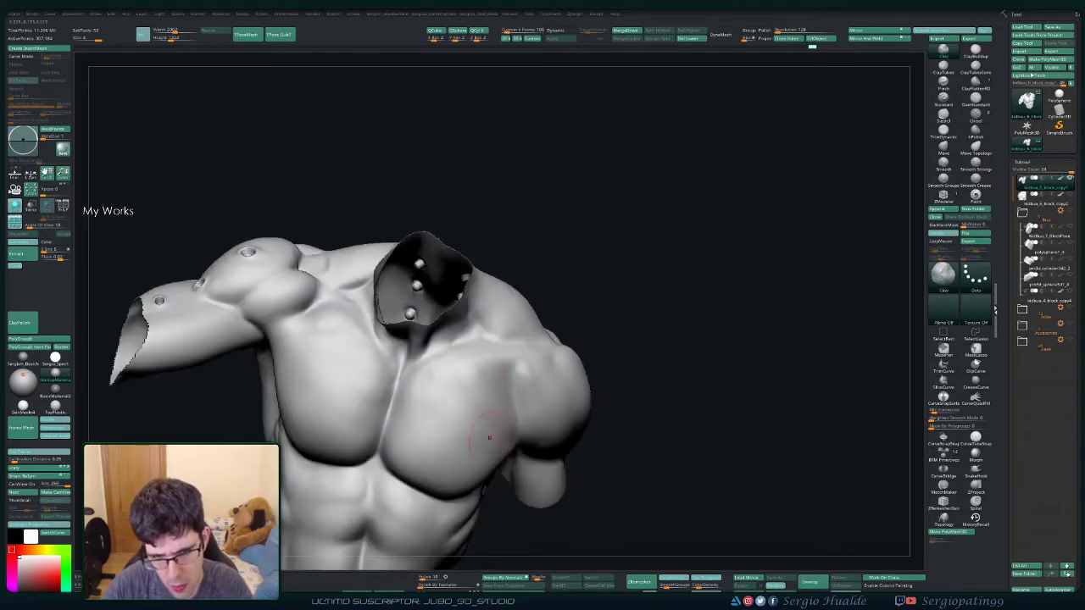
# Step: Smooth the front and top of the shoulder, then zoom out to the whole torso
pyautogui.press('shift')
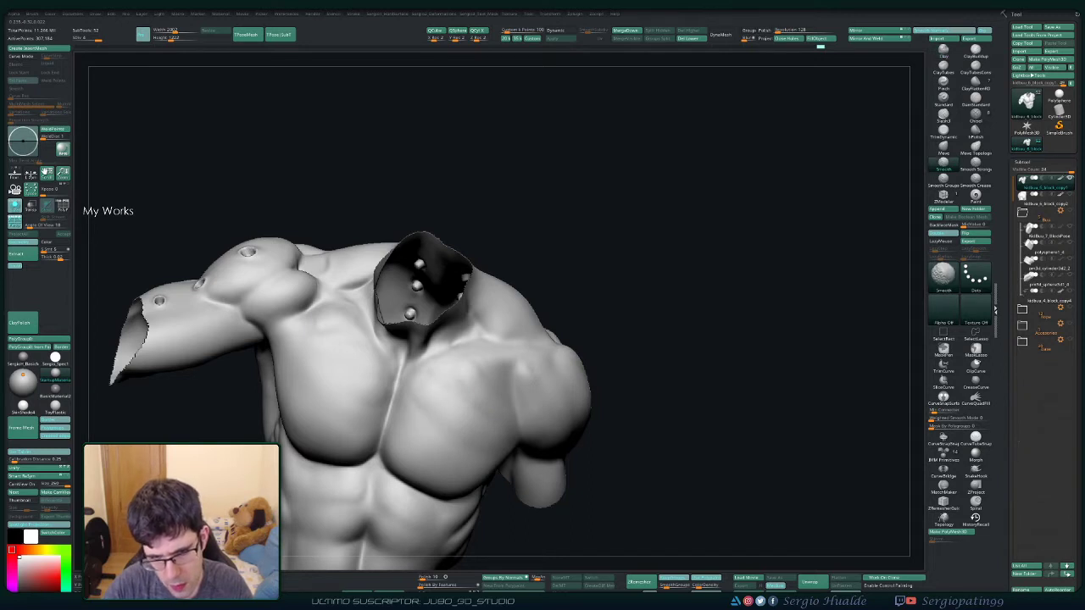
pyautogui.moveTo(489, 438)
pyautogui.keyDown('shift'); pyautogui.mouseDown(button='right')
pyautogui.moveTo(509, 424)
pyautogui.moveTo(479, 398)
pyautogui.moveTo(476, 355)
pyautogui.moveTo(513, 397)
pyautogui.mouseUp(button='right'); pyautogui.keyUp('shift')
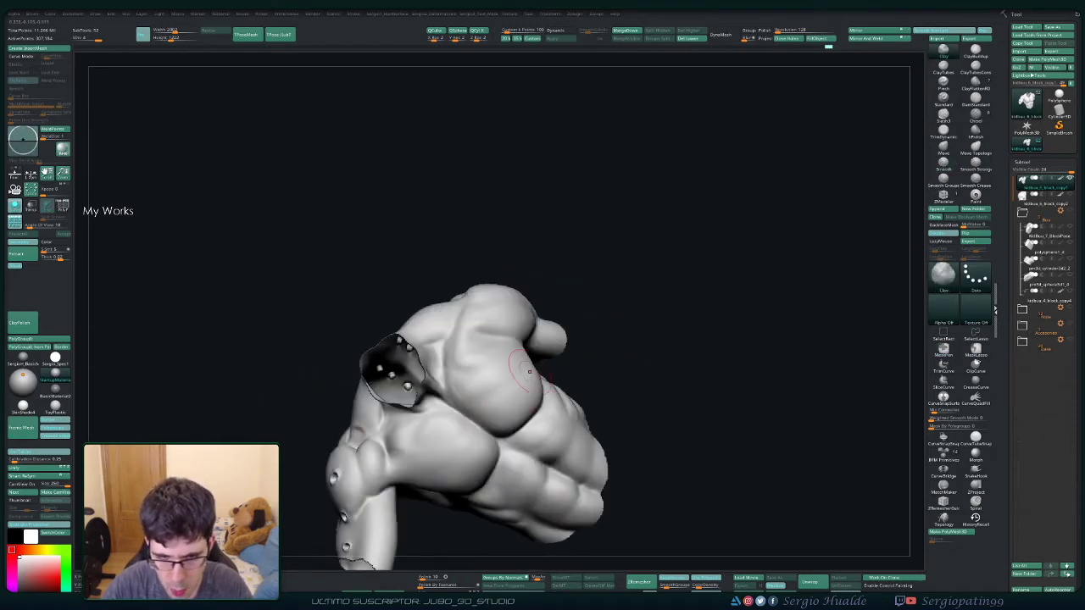
pyautogui.keyDown('shift'); pyautogui.moveTo(532, 372); pyautogui.dragTo(539, 395); pyautogui.keyUp('shift')
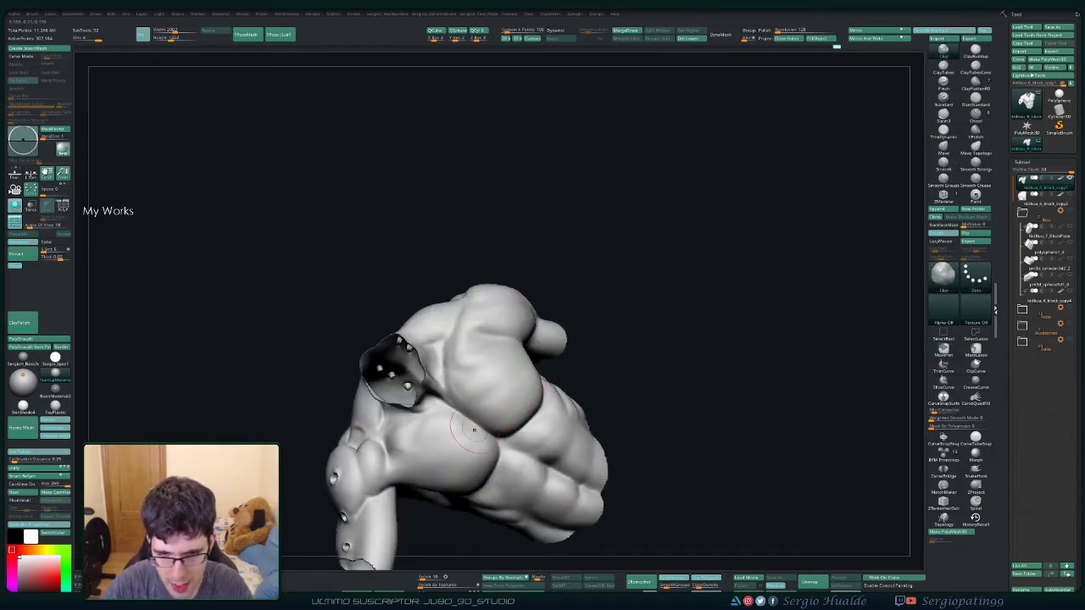
pyautogui.keyDown('shift'); pyautogui.moveTo(515, 359); pyautogui.dragTo(525, 341); pyautogui.keyUp('shift')
pyautogui.keyDown('shift'); pyautogui.moveTo(471, 427); pyautogui.dragTo(509, 392); pyautogui.keyUp('shift')
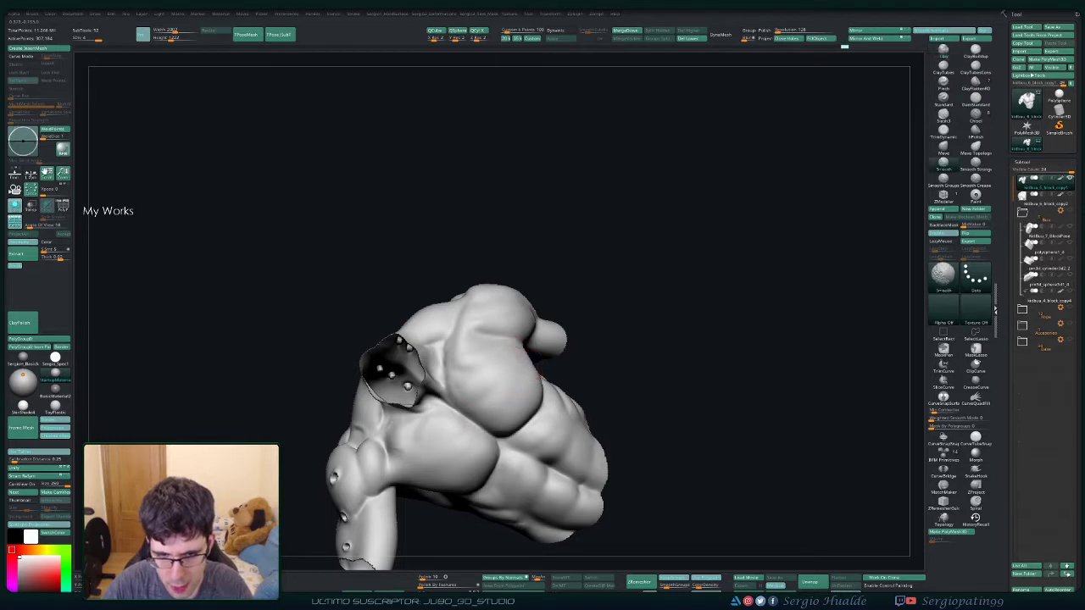
pyautogui.moveTo(720, 381); pyautogui.dragTo(762, 339)
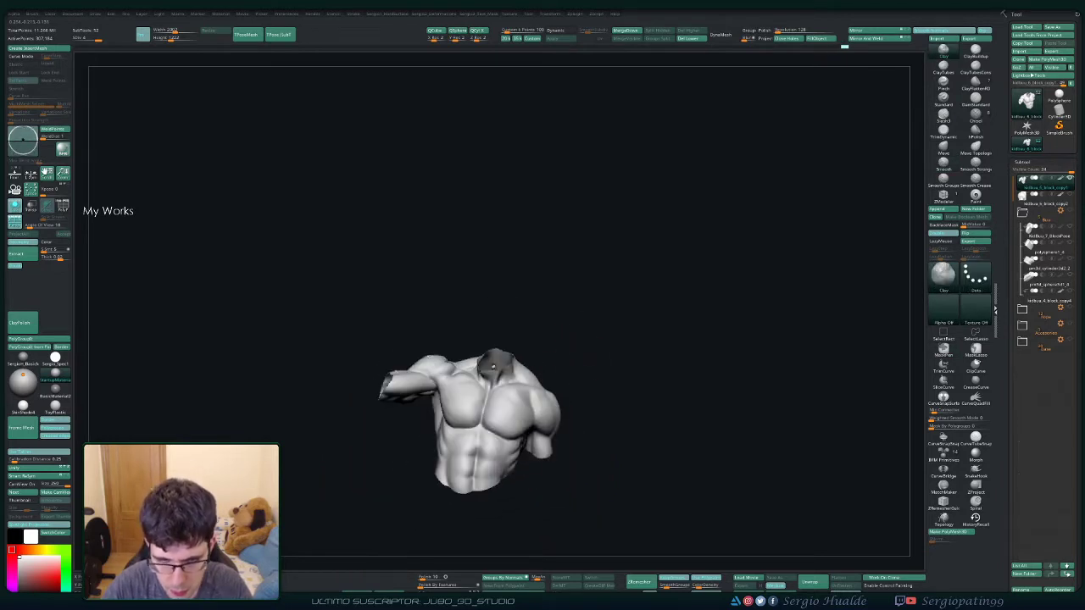
# Step: Frame the torso and Shift-smooth the pectoral from a frontal view
pyautogui.press('f')
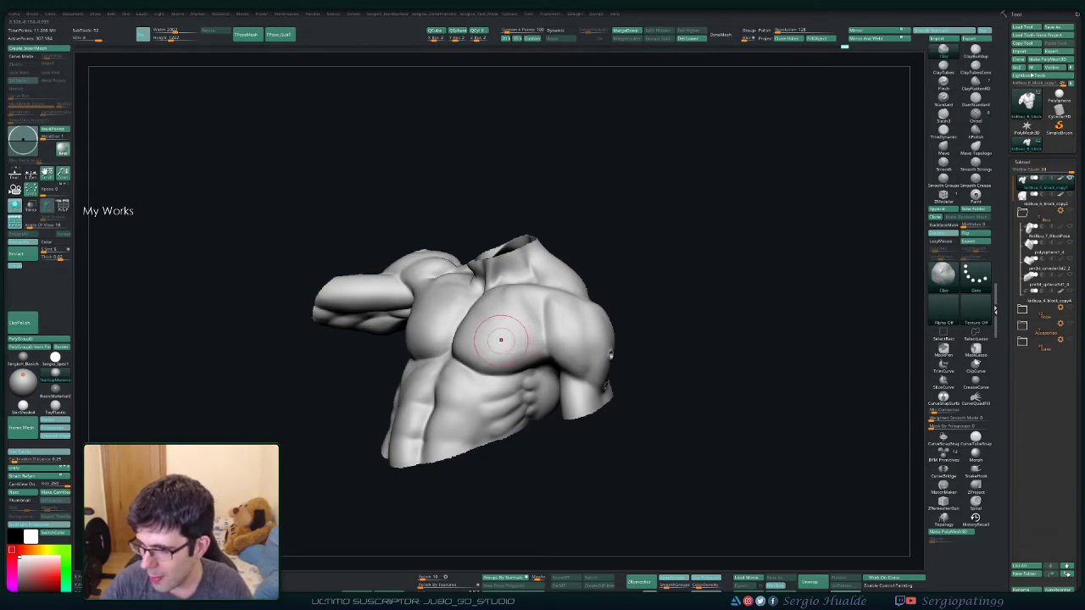
pyautogui.moveTo(511, 340)
pyautogui.mouseDown(button='right')
pyautogui.moveTo(523, 324)
pyautogui.moveTo(455, 342)
pyautogui.mouseUp(button='right')
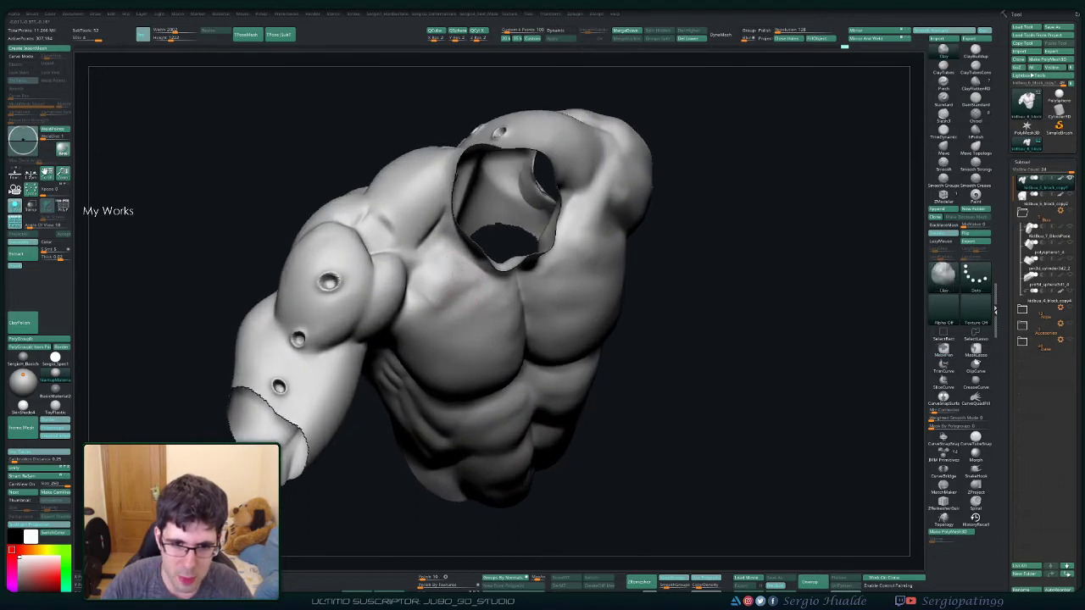
pyautogui.moveTo(441, 288); pyautogui.dragTo(445, 280, button='right')
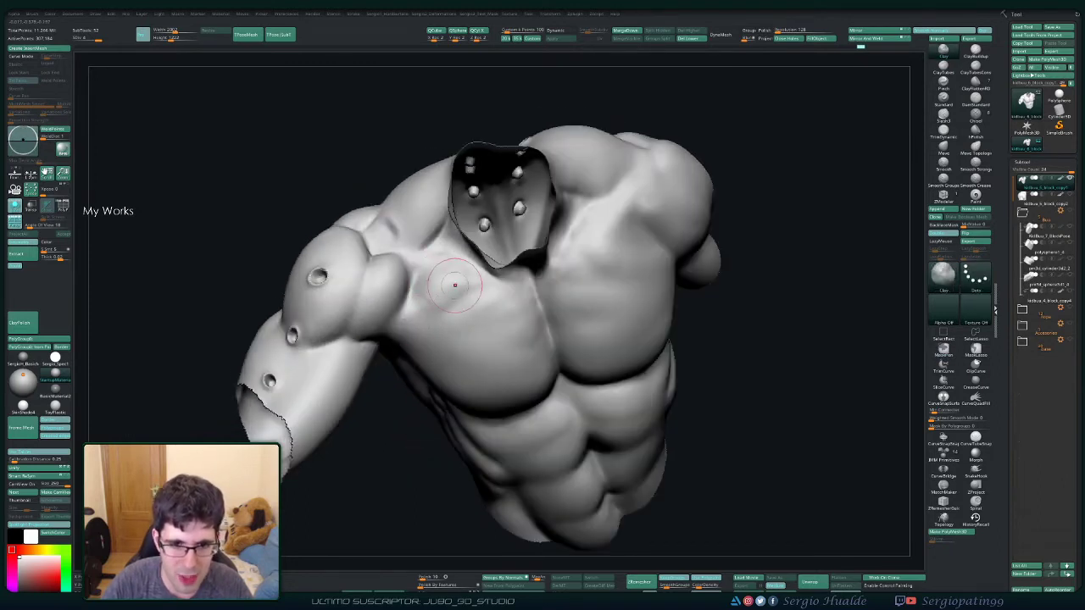
pyautogui.press('shift')
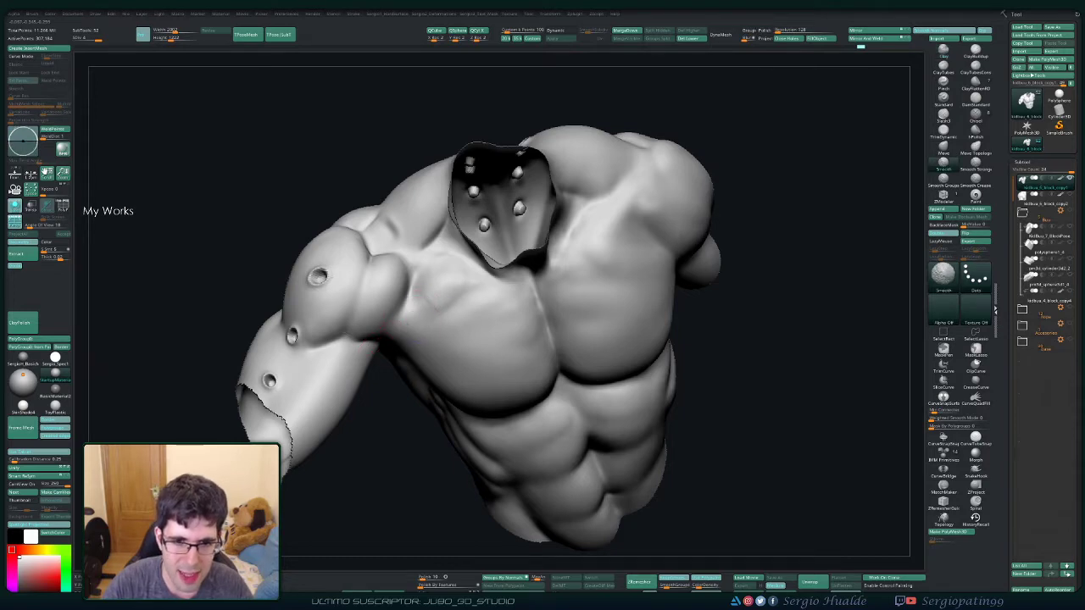
pyautogui.moveTo(474, 305)
pyautogui.mouseDown(button='right')
pyautogui.moveTo(515, 298)
pyautogui.moveTo(486, 318)
pyautogui.moveTo(512, 322)
pyautogui.mouseUp(button='right')
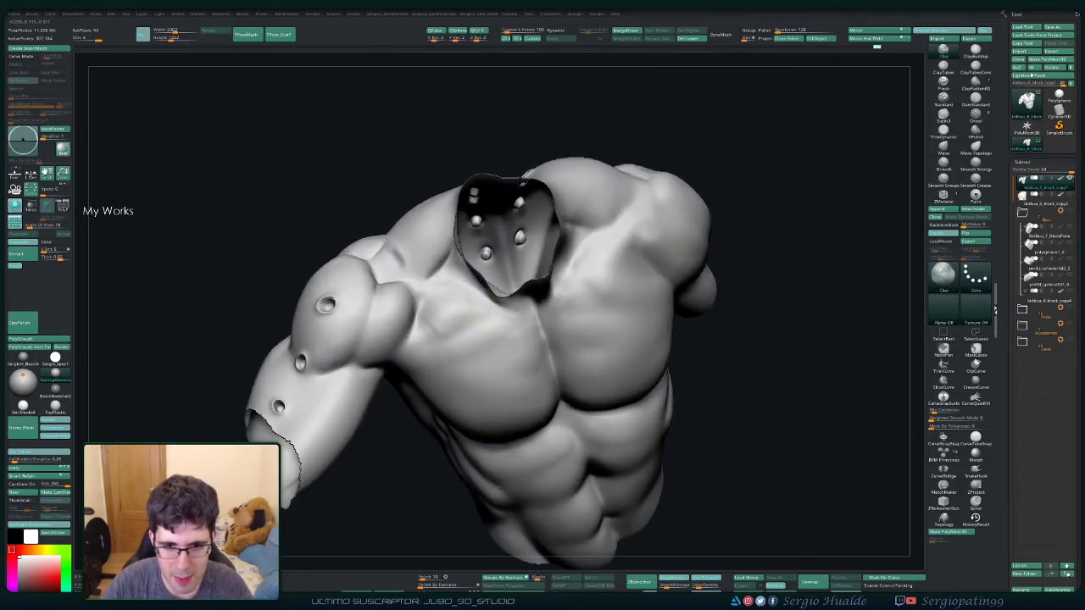
pyautogui.press('shift')
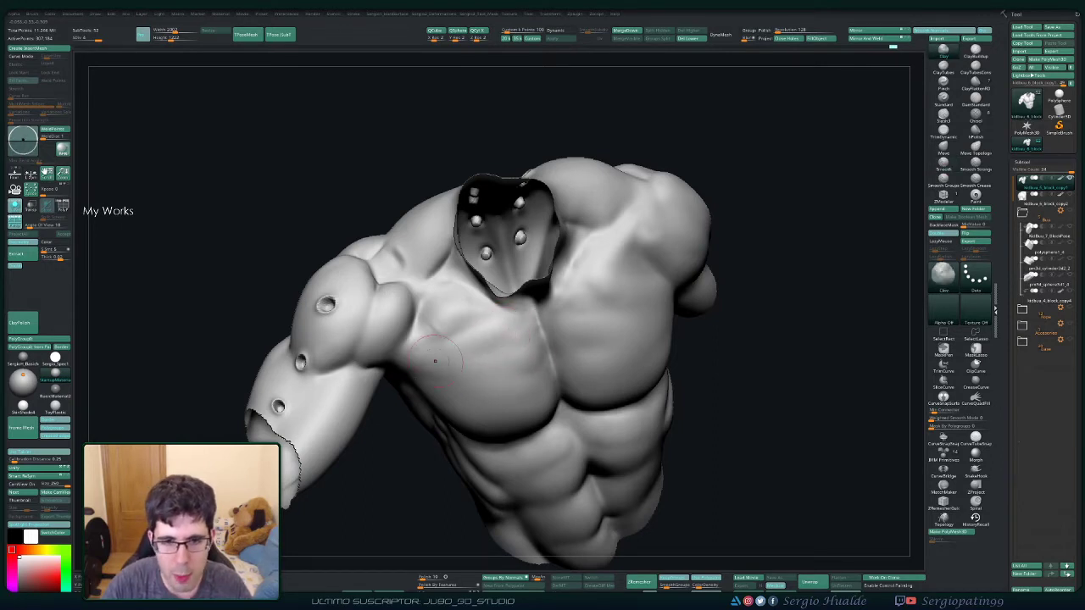
pyautogui.press('shift')
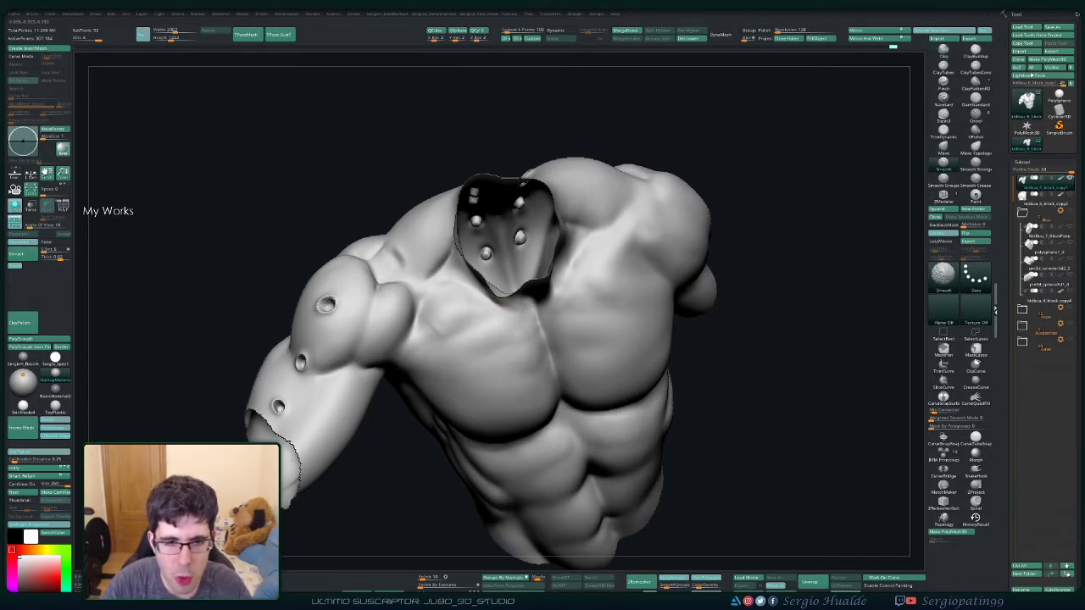
# Step: Select the DamStandard brush (B, D, S) and set Draw Size to 5
pyautogui.keyDown('alt'); pyautogui.moveTo(763, 212); pyautogui.dragTo(763, 385); pyautogui.keyUp('alt')
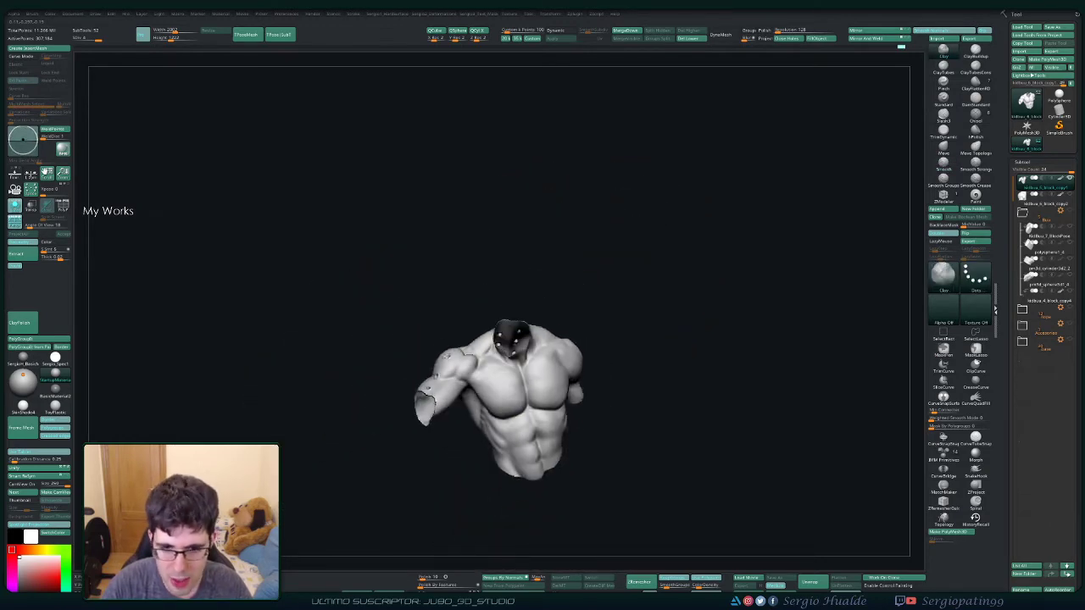
pyautogui.moveTo(763, 296); pyautogui.dragTo(848, 271)
pyautogui.keyDown('alt'); pyautogui.moveTo(762, 382); pyautogui.dragTo(763, 296); pyautogui.keyUp('alt')
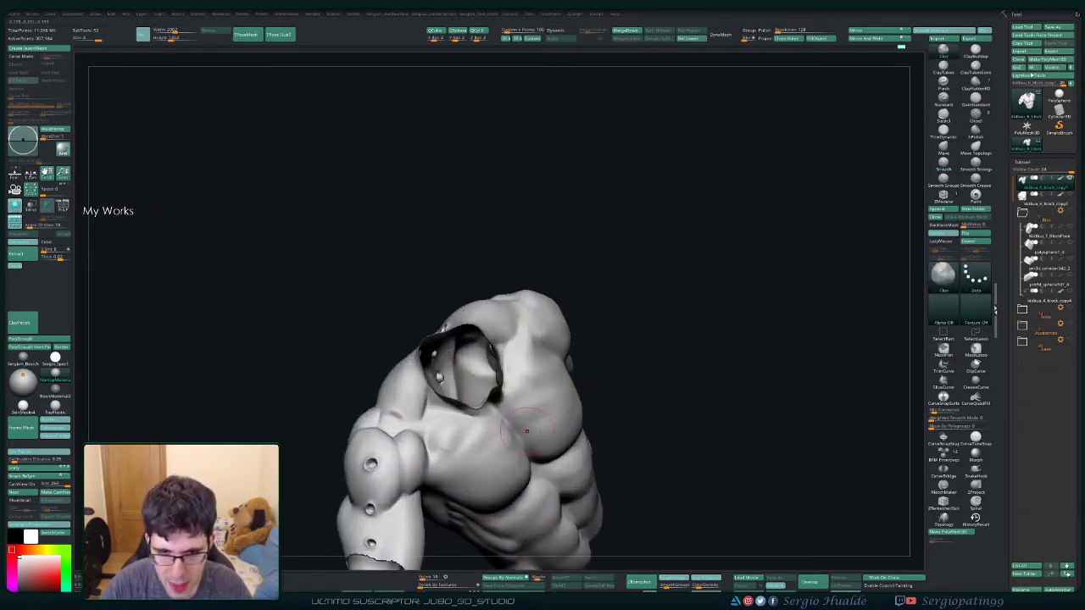
pyautogui.press('b')
pyautogui.press('d')
pyautogui.press('s')
pyautogui.press('space')
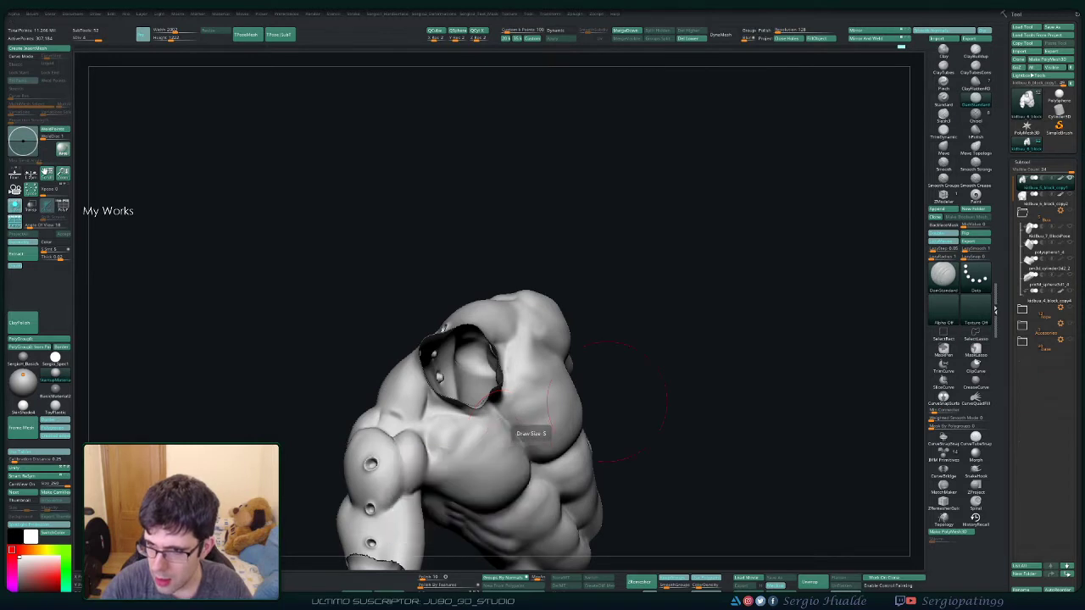
# Step: Briefly pick SelectLasso, then return to the DamStandard brush and adjust its settings
pyautogui.press('b')
pyautogui.press('s')
pyautogui.press('l')
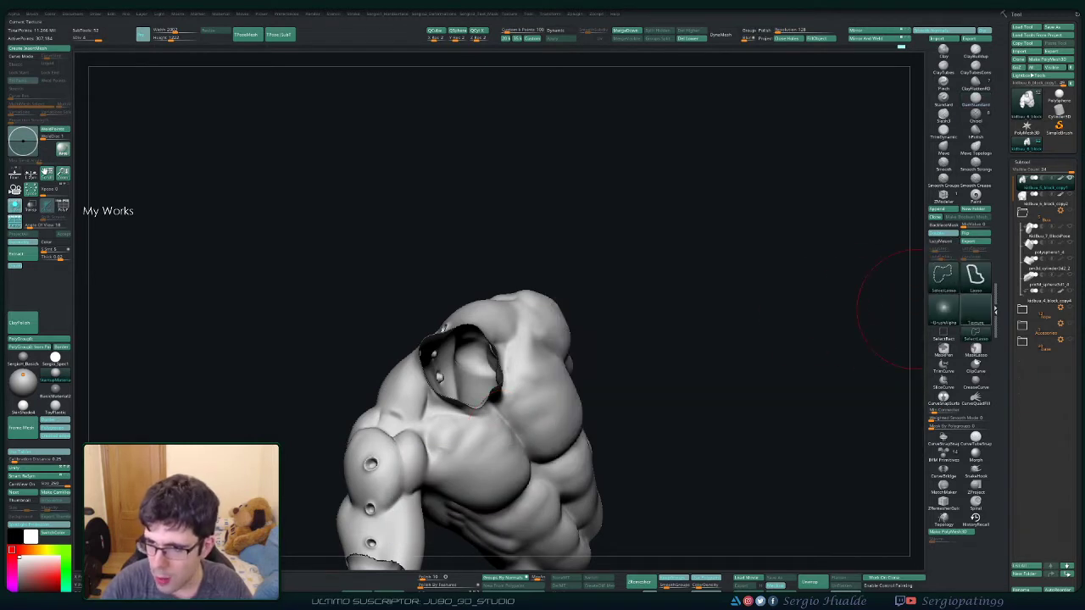
pyautogui.press('b')
pyautogui.press('d')
pyautogui.press('s')
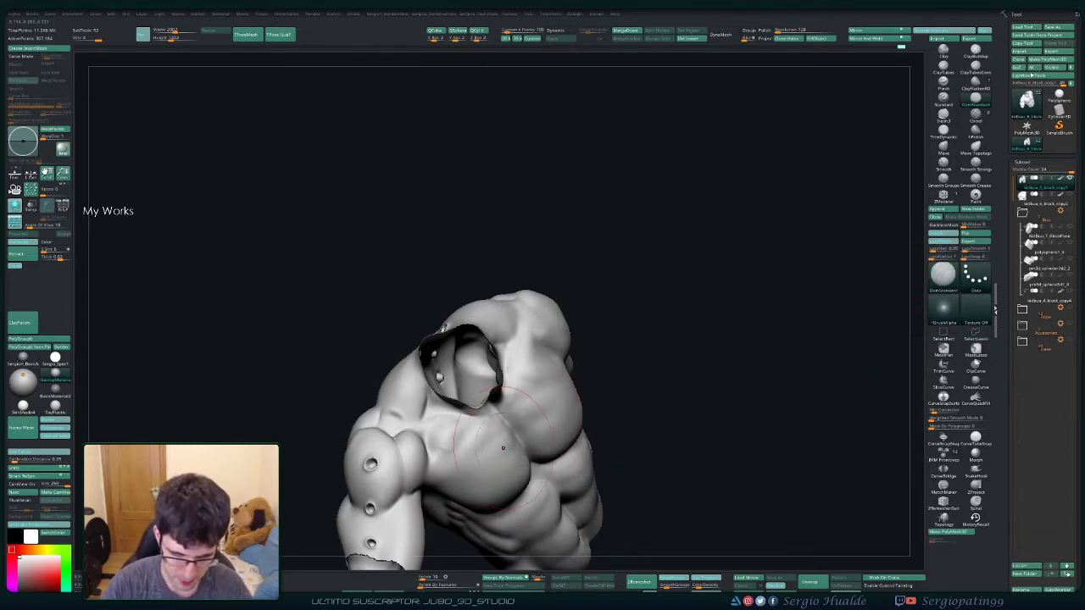
pyautogui.moveTo(503, 448); pyautogui.dragTo(500, 348, button='right')
pyautogui.press('space')
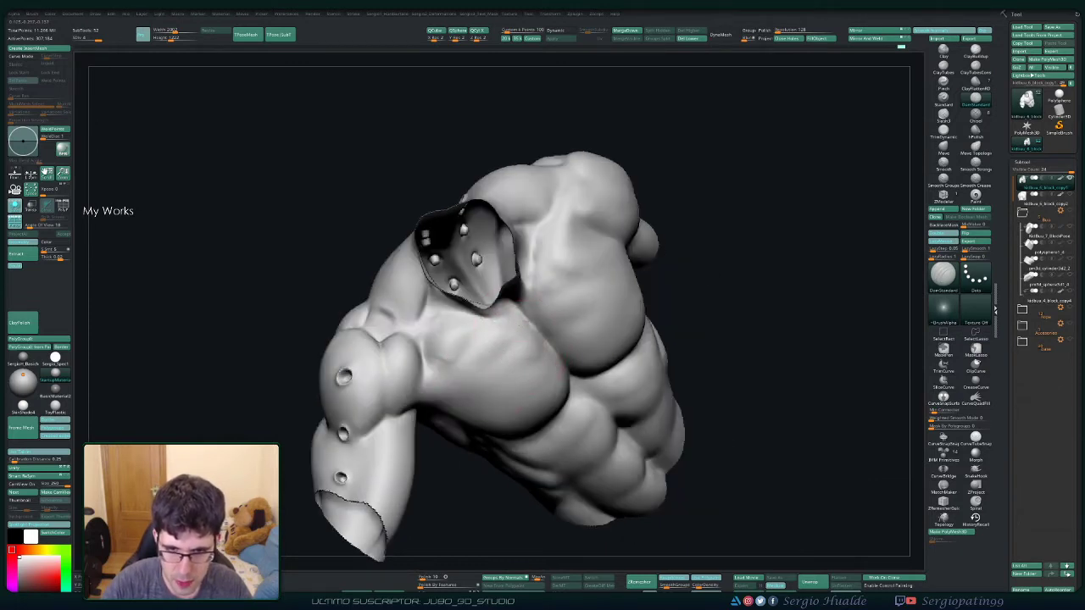
# Step: Smooth the chest creases below the shoulder and on the right pectoral, ending front-on
pyautogui.moveTo(507, 362); pyautogui.dragTo(515, 330, button='right')
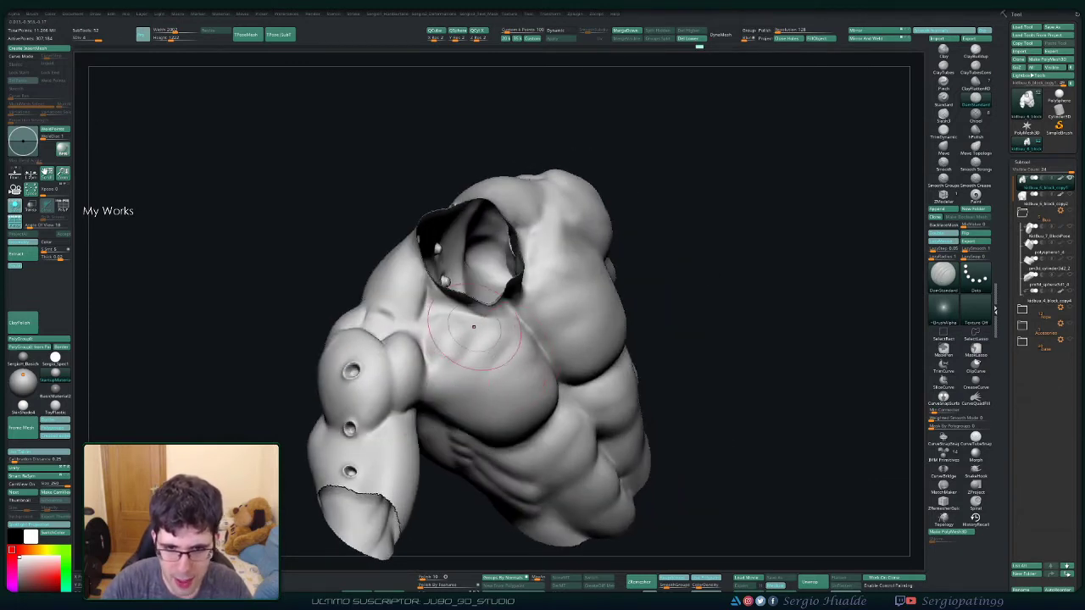
pyautogui.press('shift')
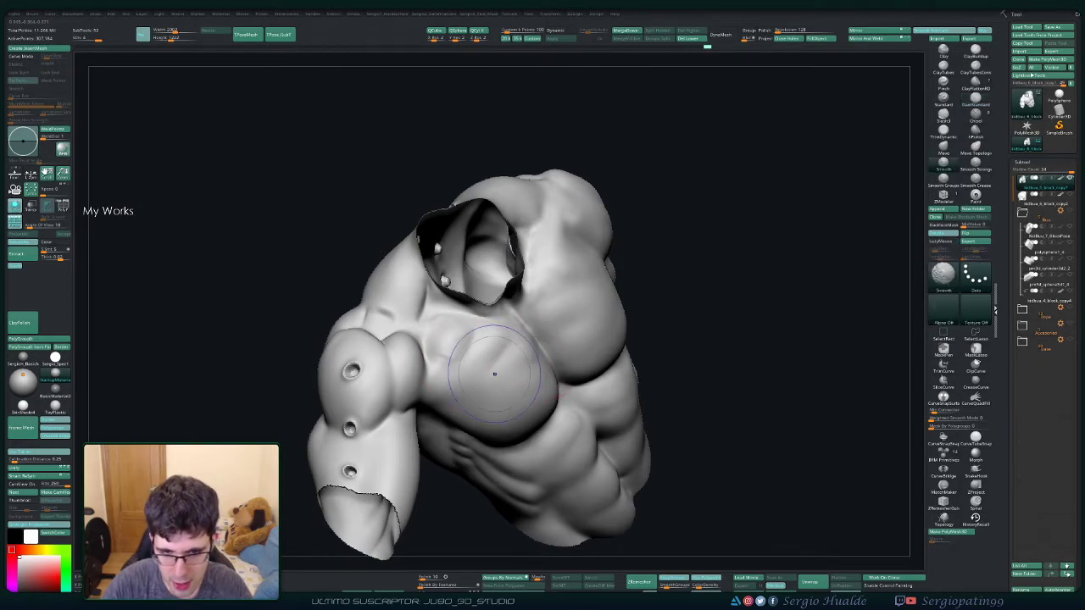
pyautogui.moveTo(558, 397)
pyautogui.mouseDown(button='right')
pyautogui.moveTo(562, 339)
pyautogui.moveTo(591, 343)
pyautogui.mouseUp(button='right')
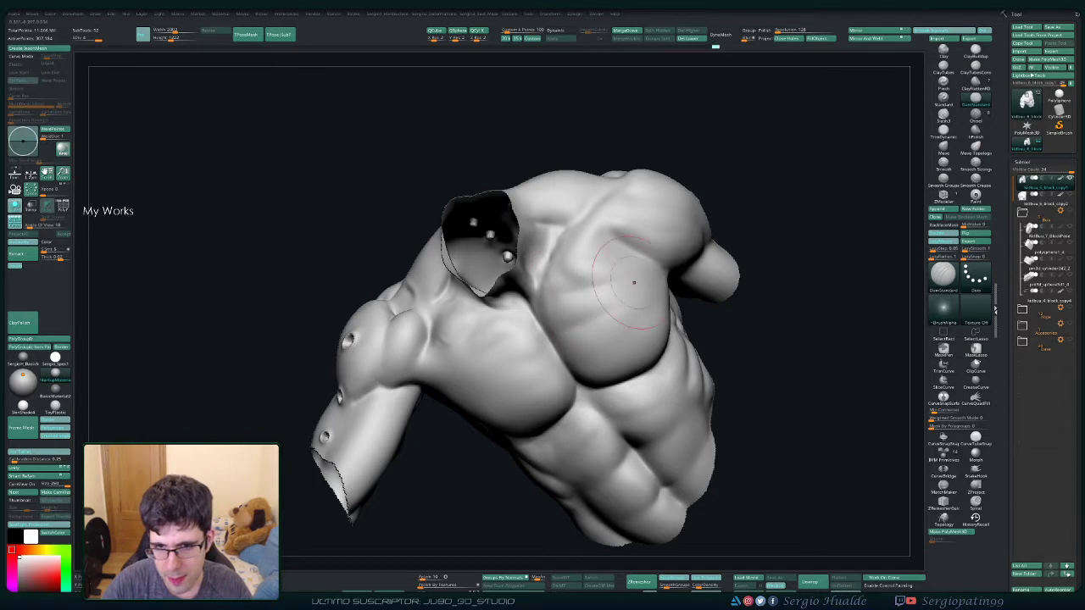
pyautogui.press('shift')
pyautogui.scroll(-3, 526, 356)
pyautogui.moveTo(525, 356)
pyautogui.mouseDown(button='right')
pyautogui.moveTo(610, 322)
pyautogui.moveTo(542, 322)
pyautogui.moveTo(551, 340)
pyautogui.moveTo(507, 289)
pyautogui.moveTo(546, 356)
pyautogui.mouseUp(button='right')
pyautogui.press('shift')
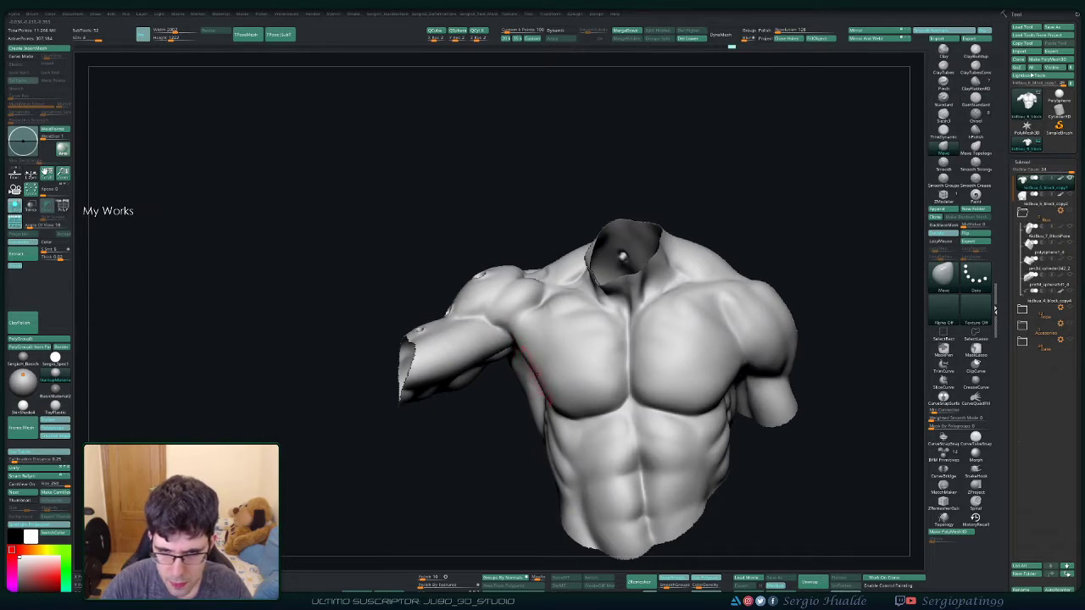
pyautogui.moveTo(542, 339)
pyautogui.mouseDown(button='right')
pyautogui.moveTo(557, 363)
pyautogui.moveTo(528, 363)
pyautogui.mouseUp(button='right')
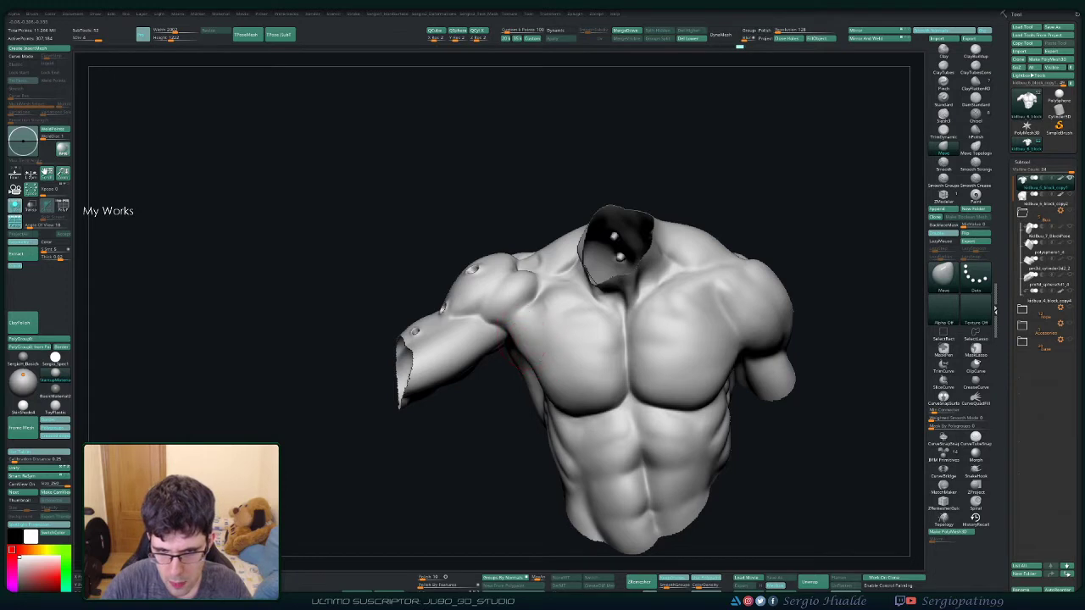
pyautogui.press('b')
pyautogui.press('c')
pyautogui.press('l')
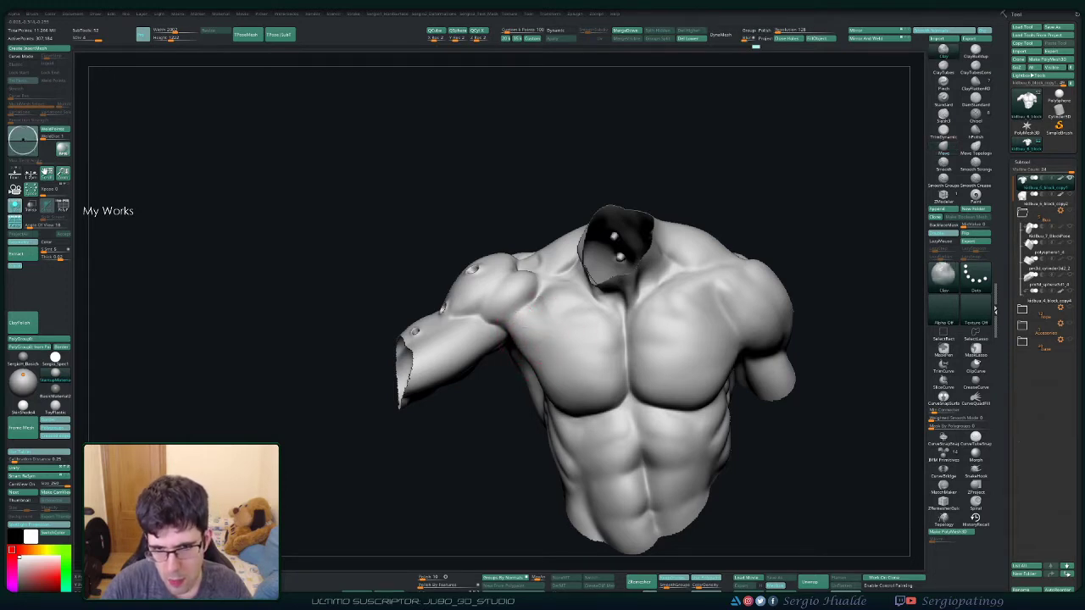
pyautogui.moveTo(528, 363); pyautogui.dragTo(519, 360, button='right')
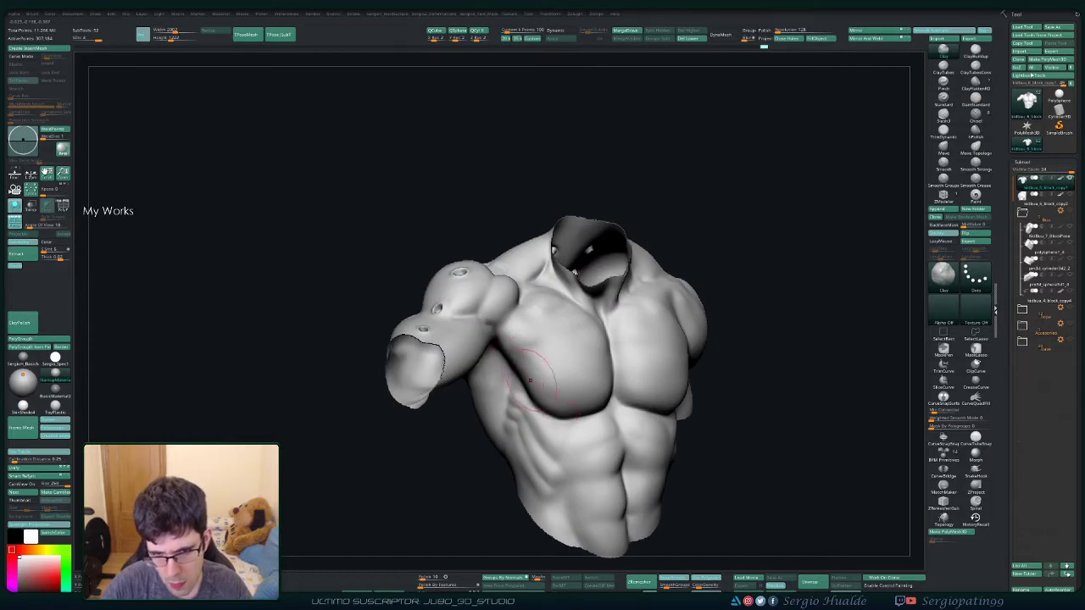
pyautogui.moveTo(534, 362)
pyautogui.mouseDown(button='right')
pyautogui.moveTo(521, 360)
pyautogui.moveTo(738, 306)
pyautogui.moveTo(753, 307)
pyautogui.moveTo(749, 317)
pyautogui.mouseUp(button='right')
# Step: Unhide the head and arm, select TrimDynamic (B, T, D), and orbit around the face
pyautogui.keyDown('ctrl'); pyautogui.keyDown('shift'); pyautogui.click(339, 254); pyautogui.keyUp('shift'); pyautogui.keyUp('ctrl')
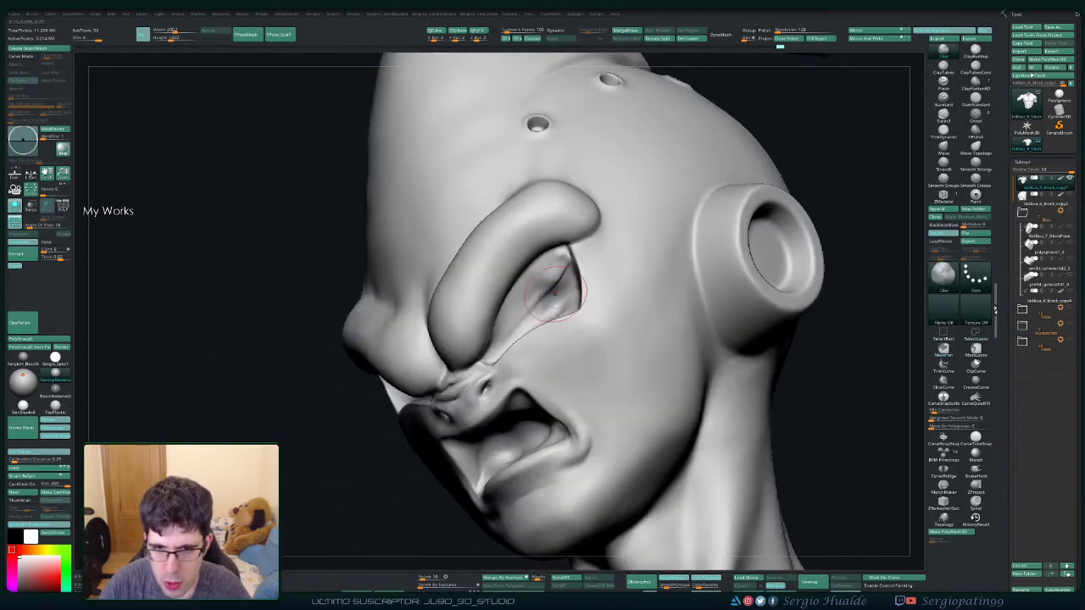
pyautogui.press('b')
pyautogui.press('t')
pyautogui.press('d')
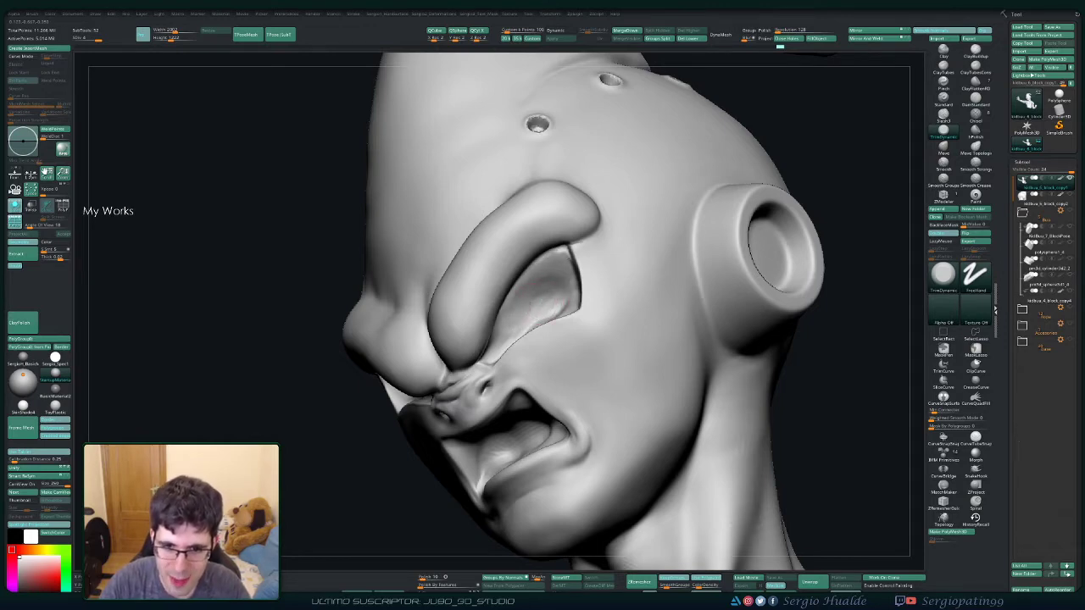
pyautogui.moveTo(856, 424)
pyautogui.mouseDown()
pyautogui.moveTo(805, 411)
pyautogui.moveTo(839, 399)
pyautogui.moveTo(801, 377)
pyautogui.mouseUp()
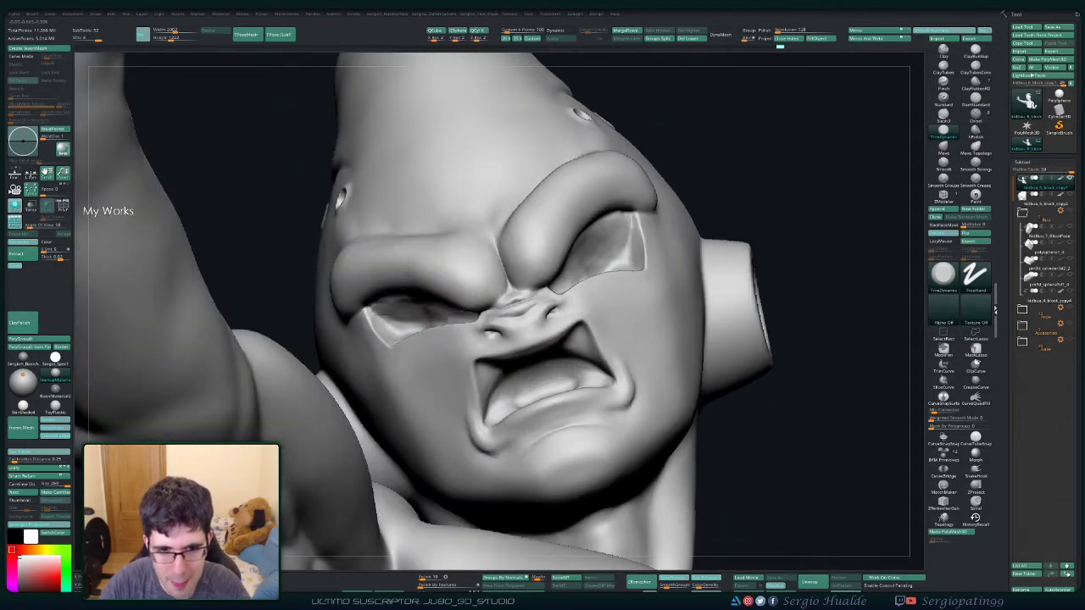
pyautogui.scroll(-5, 525, 345)
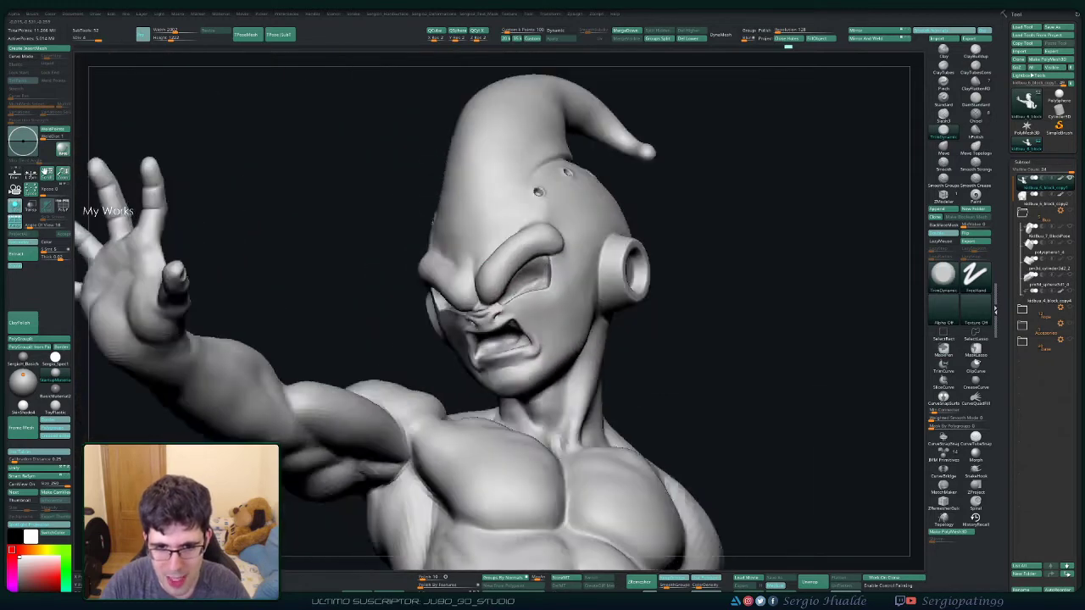
pyautogui.scroll(-2, 525, 345)
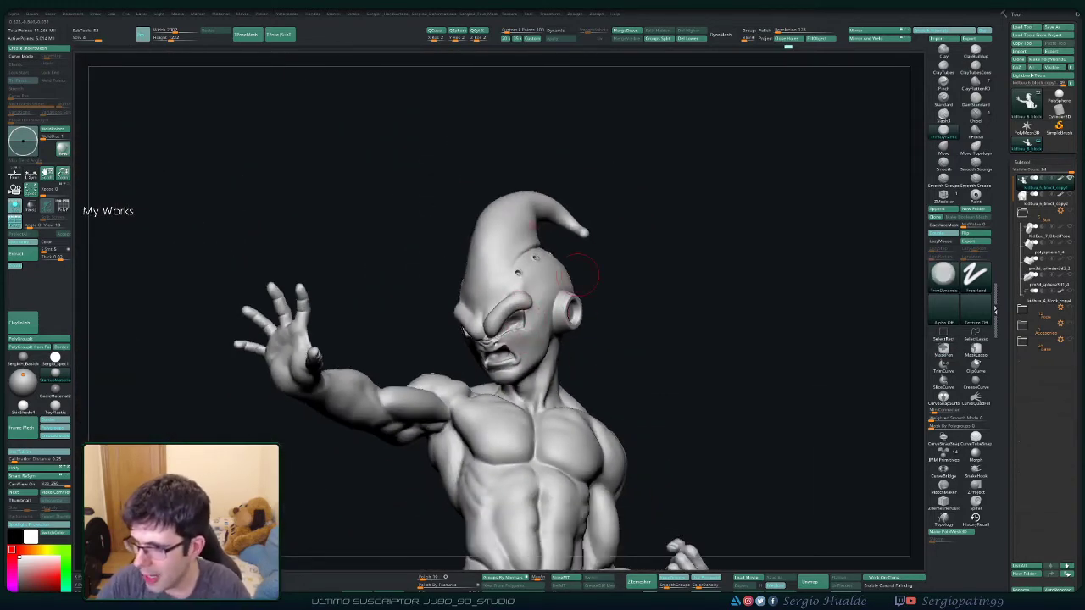
pyautogui.moveTo(691, 320)
pyautogui.mouseDown()
pyautogui.moveTo(701, 528)
pyautogui.moveTo(649, 241)
pyautogui.mouseUp()
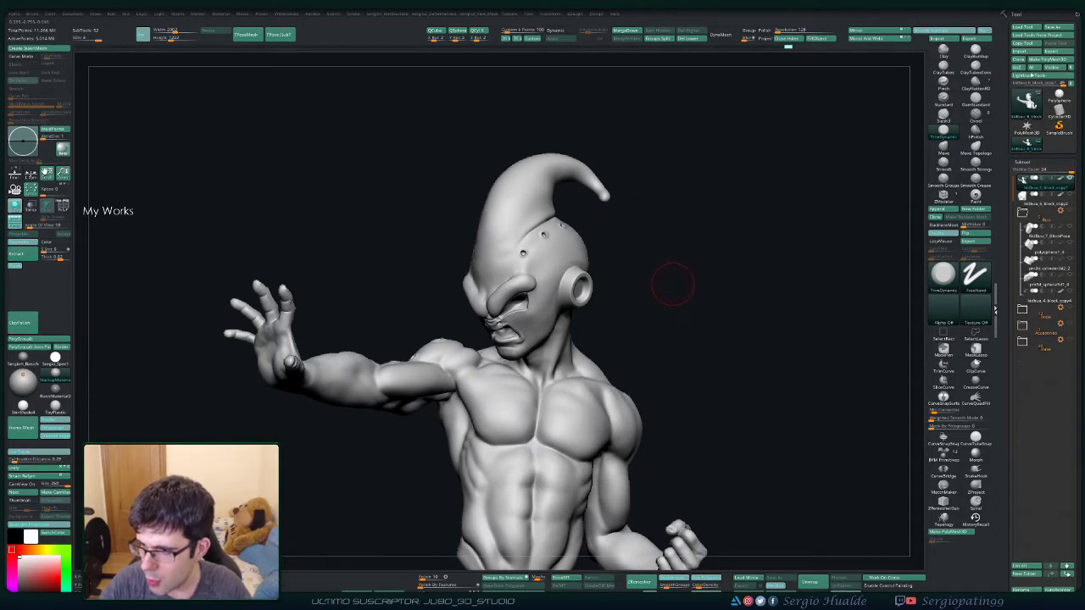
pyautogui.scroll(-3, 697, 306)
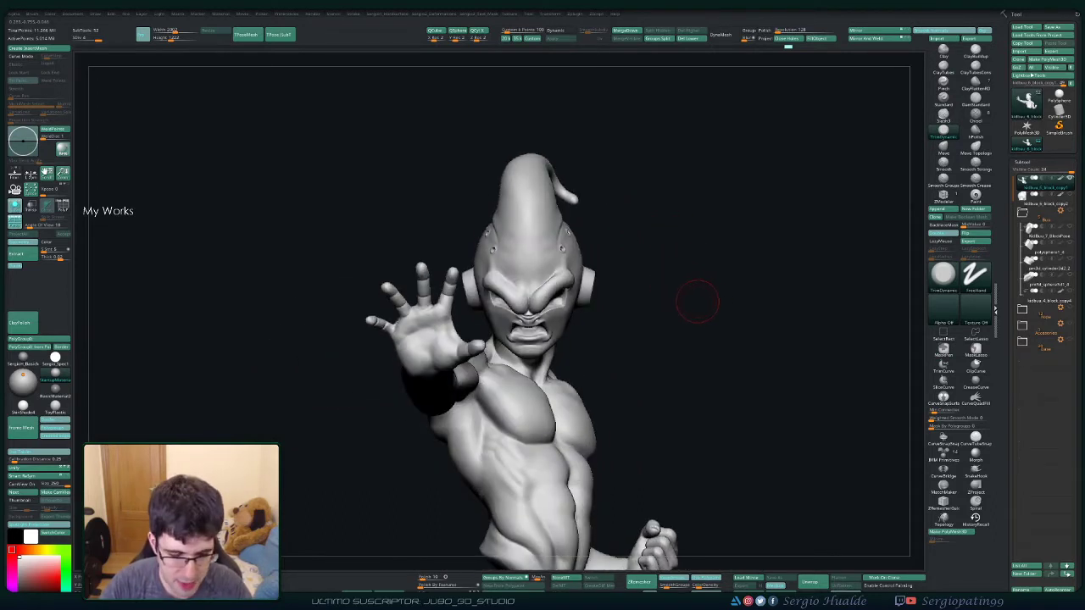
pyautogui.press('f')
pyautogui.moveTo(882, 280); pyautogui.dragTo(907, 280)
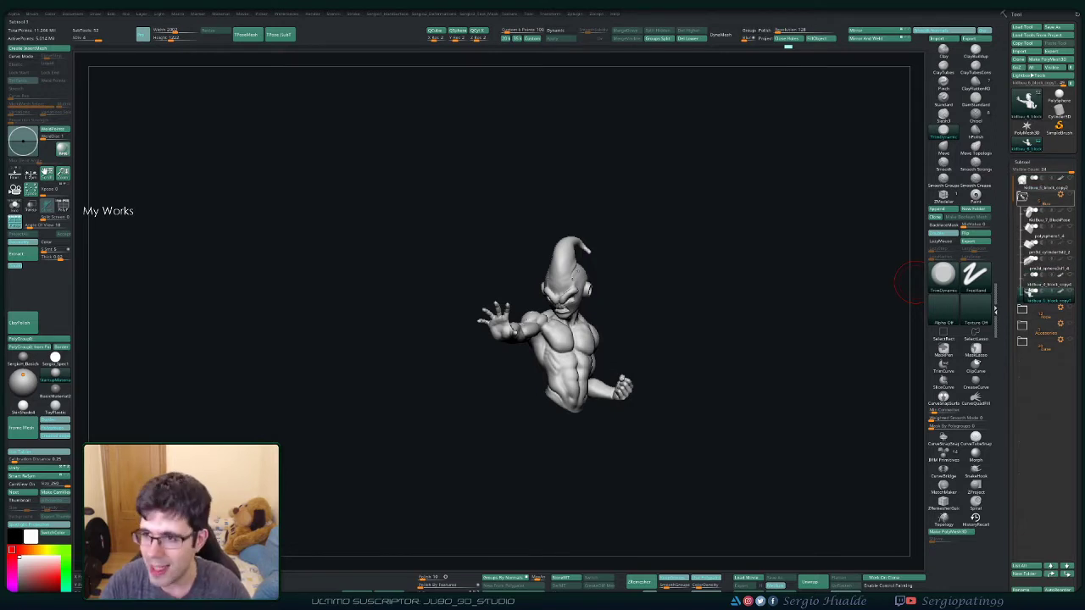
# Step: Turn on the remaining subtools and orbit the complete statue with base and tail
pyautogui.keyDown('ctrl'); pyautogui.keyDown('shift'); pyautogui.click(911, 280); pyautogui.keyUp('shift'); pyautogui.keyUp('ctrl')
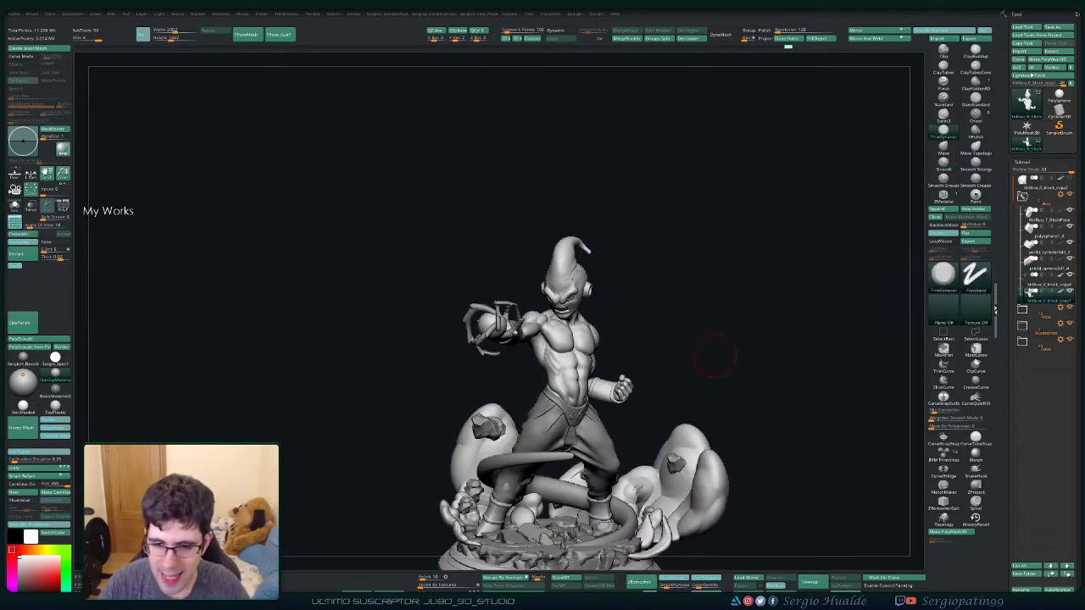
pyautogui.moveTo(714, 356); pyautogui.dragTo(644, 365)
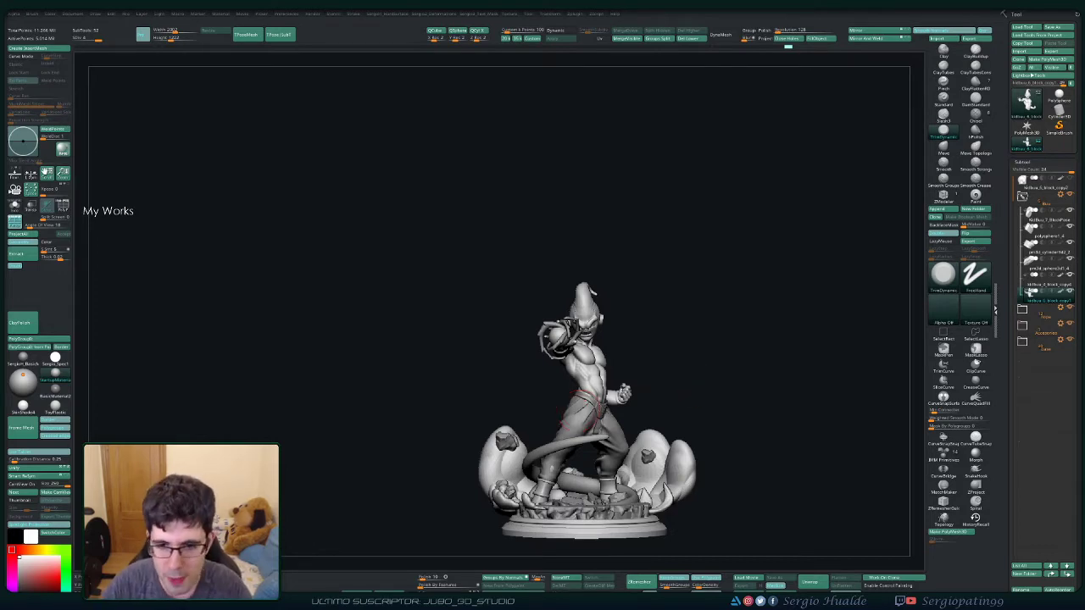
# Step: Lasso-isolate the clenched fist and forearm, then zoom onto the hand
pyautogui.keyDown('ctrl'); pyautogui.keyDown('shift'); pyautogui.click(623, 431); pyautogui.keyUp('shift'); pyautogui.keyUp('ctrl')
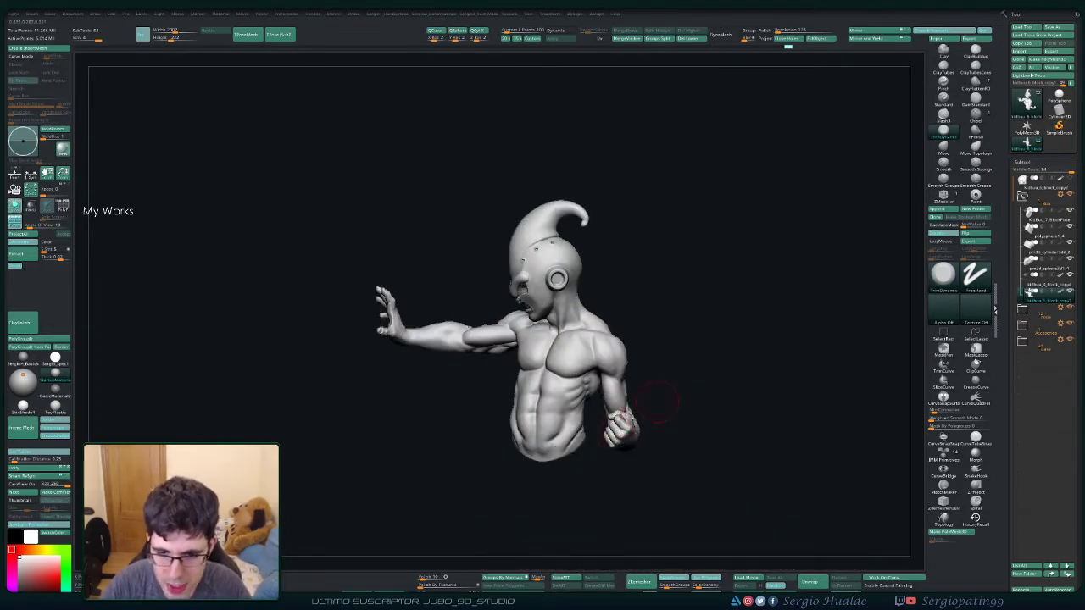
pyautogui.moveTo(746, 254); pyautogui.dragTo(695, 280)
pyautogui.keyDown('ctrl'); pyautogui.keyDown('shift'); pyautogui.moveTo(653, 379); pyautogui.dragTo(567, 465); pyautogui.keyUp('shift'); pyautogui.keyUp('ctrl')
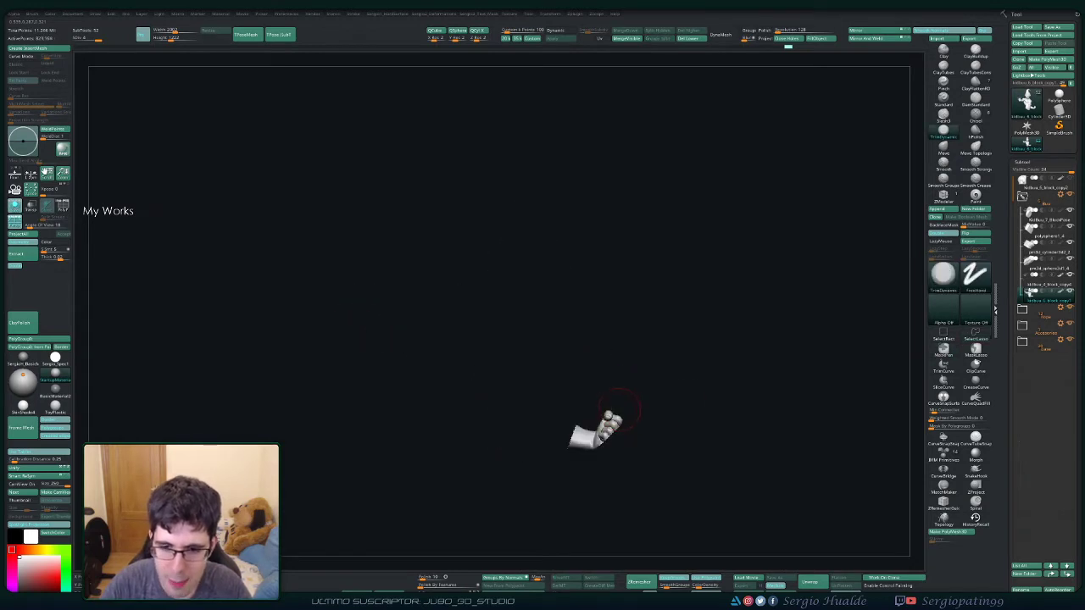
pyautogui.keyDown('ctrl'); pyautogui.keyDown('shift'); pyautogui.click(632, 394); pyautogui.keyUp('shift'); pyautogui.keyUp('ctrl')
pyautogui.moveTo(632, 370)
pyautogui.keyDown('ctrl'); pyautogui.keyDown('shift'); pyautogui.mouseDown()
pyautogui.moveTo(591, 428)
pyautogui.moveTo(699, 390)
pyautogui.mouseUp(); pyautogui.keyUp('shift'); pyautogui.keyUp('ctrl')
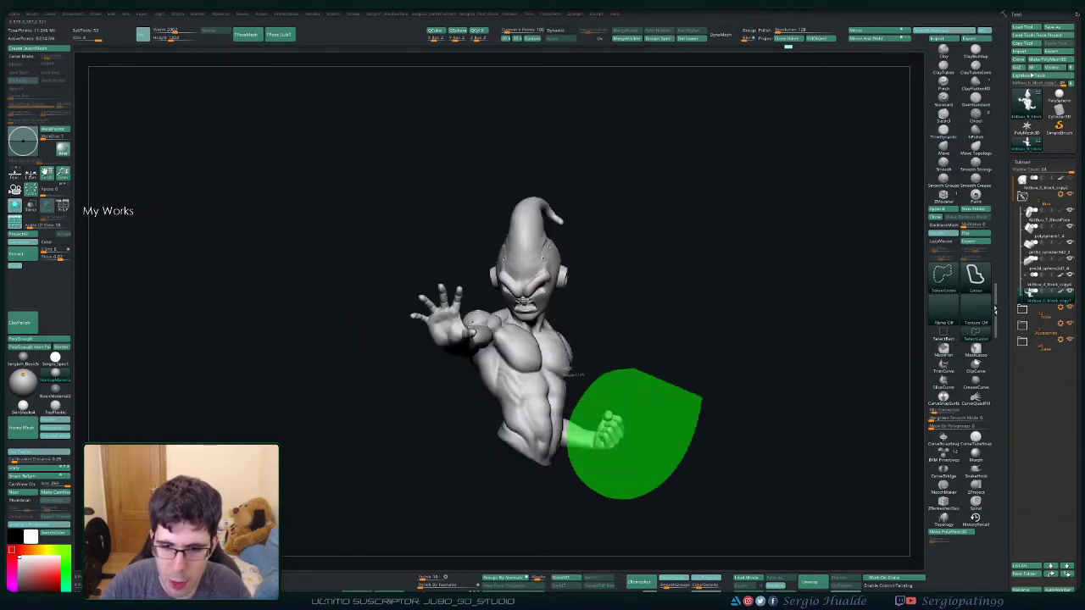
pyautogui.moveTo(644, 441)
pyautogui.mouseDown()
pyautogui.moveTo(596, 430)
pyautogui.moveTo(606, 360)
pyautogui.moveTo(576, 365)
pyautogui.moveTo(596, 419)
pyautogui.moveTo(571, 387)
pyautogui.moveTo(603, 398)
pyautogui.mouseUp()
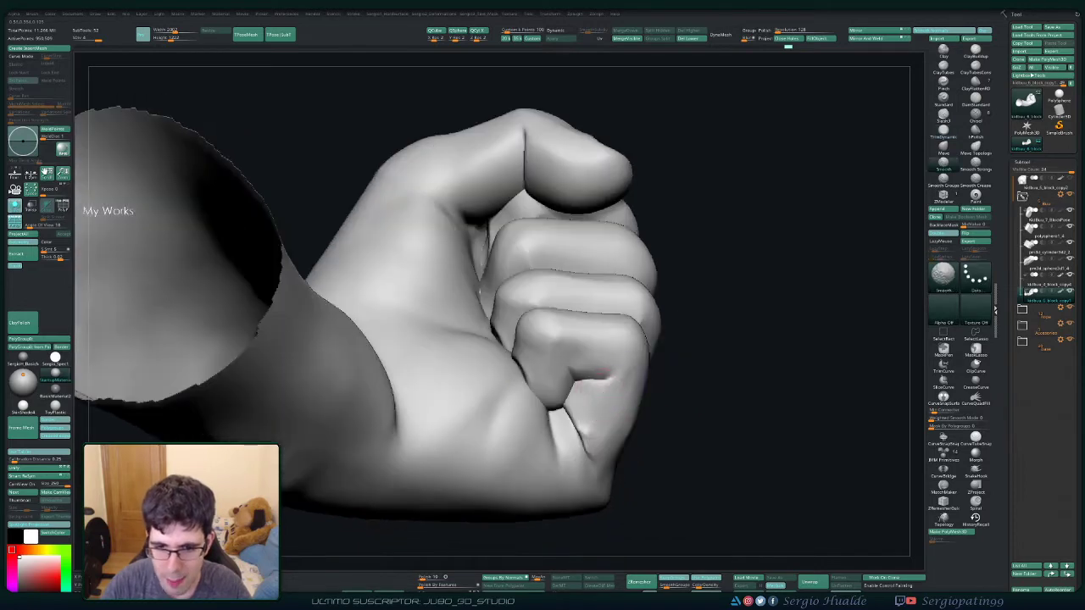
# Step: Sculpt and smooth the front knuckles with the Standard brush, orbiting up to the thumb
pyautogui.moveTo(591, 352); pyautogui.dragTo(570, 368)
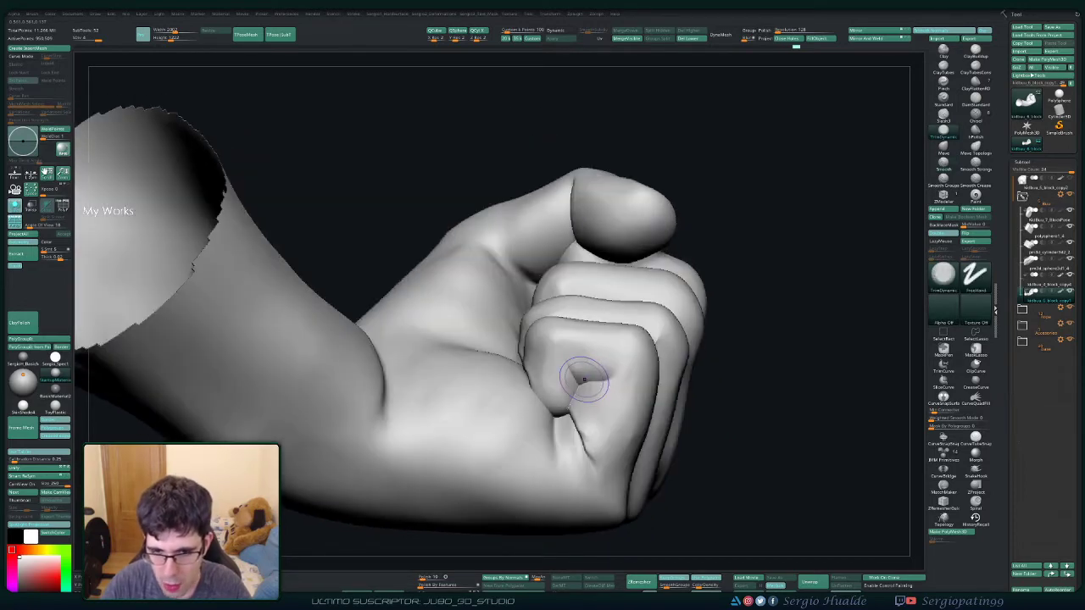
pyautogui.press('shift')
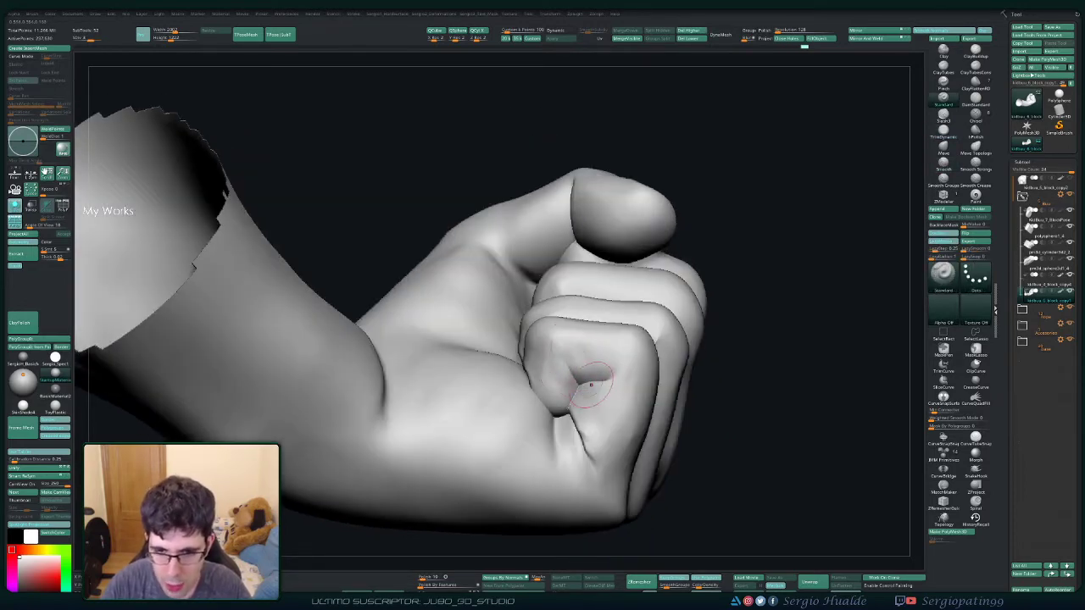
pyautogui.press('shift')
pyautogui.press('shift')
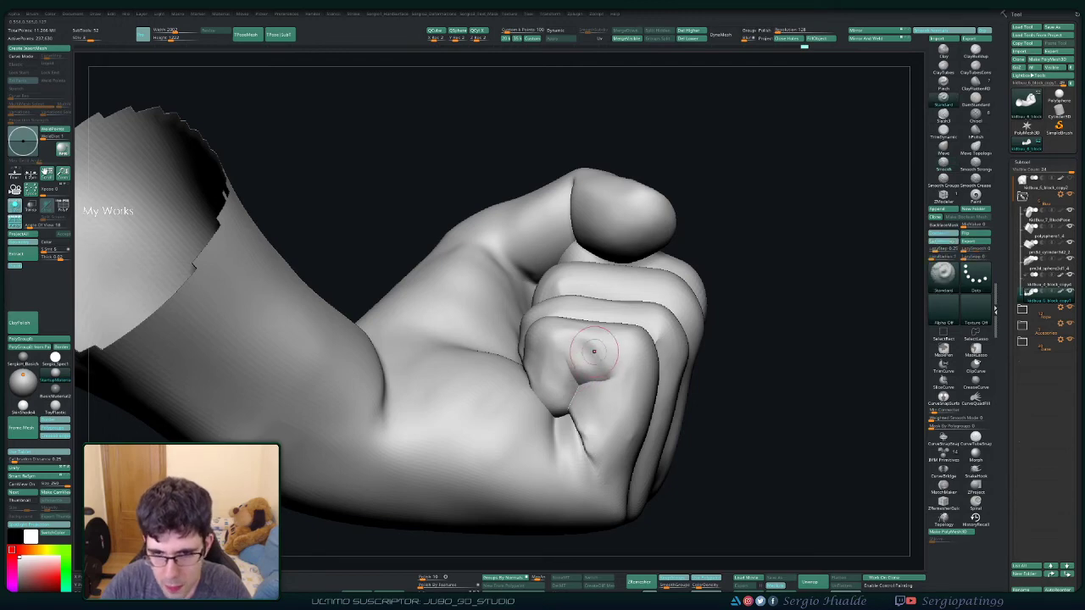
pyautogui.press('shift')
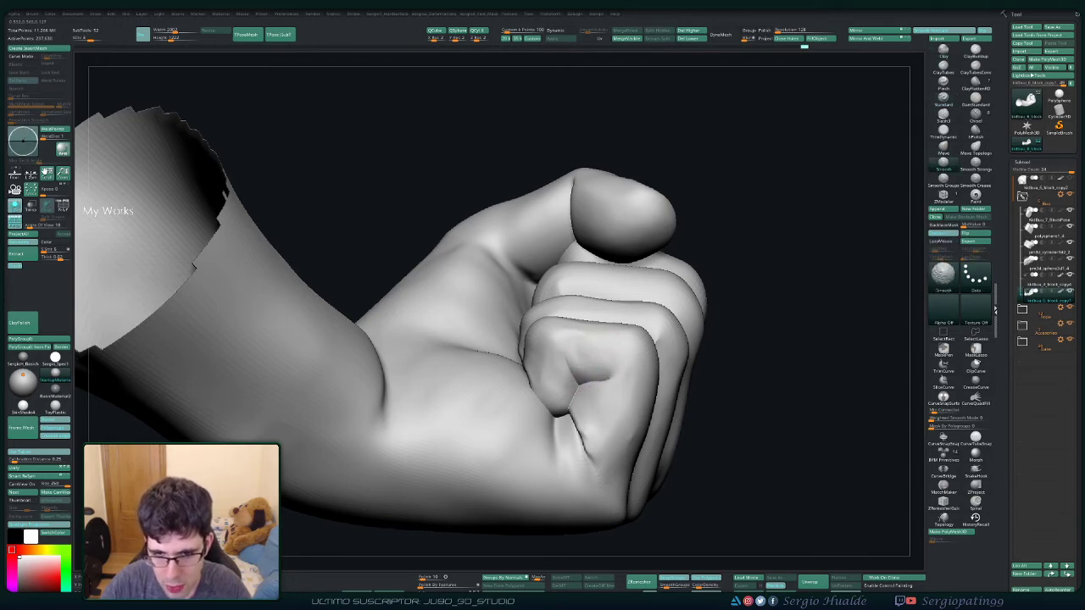
pyautogui.moveTo(597, 372)
pyautogui.mouseDown(button='right')
pyautogui.moveTo(568, 387)
pyautogui.moveTo(568, 359)
pyautogui.moveTo(542, 362)
pyautogui.mouseUp(button='right')
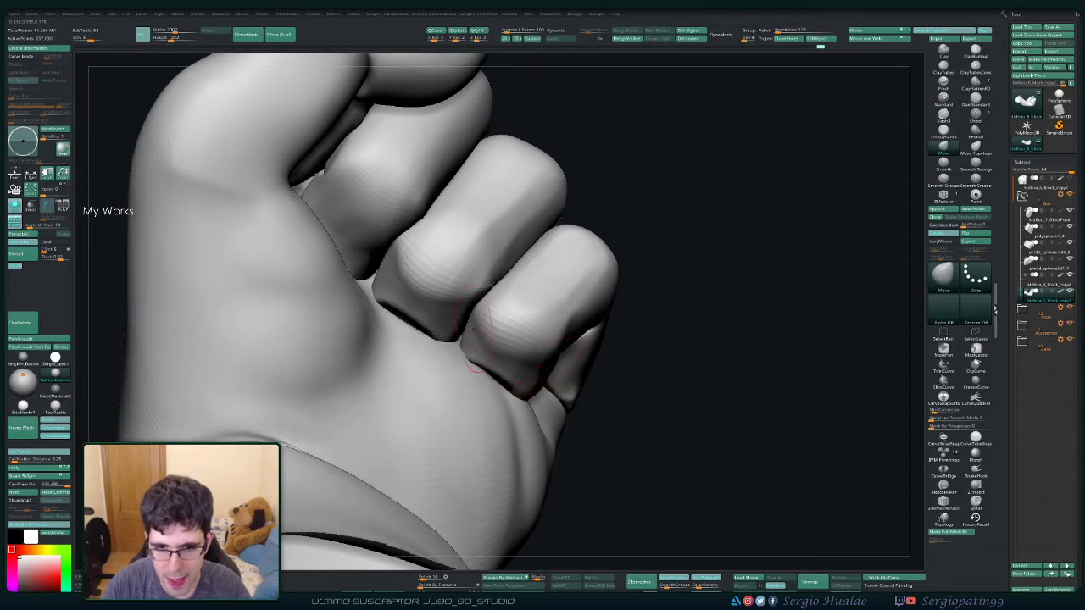
pyautogui.moveTo(532, 354)
pyautogui.mouseDown(button='right')
pyautogui.moveTo(526, 327)
pyautogui.moveTo(548, 349)
pyautogui.moveTo(518, 310)
pyautogui.mouseUp(button='right')
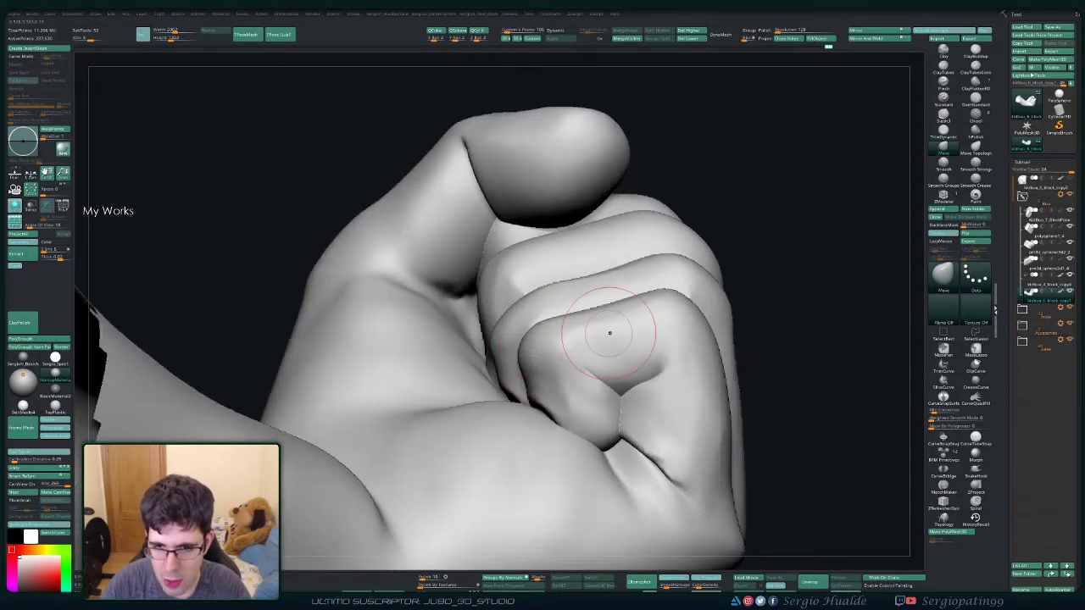
pyautogui.moveTo(685, 344)
pyautogui.mouseDown(button='right')
pyautogui.moveTo(653, 335)
pyautogui.moveTo(641, 375)
pyautogui.mouseUp(button='right')
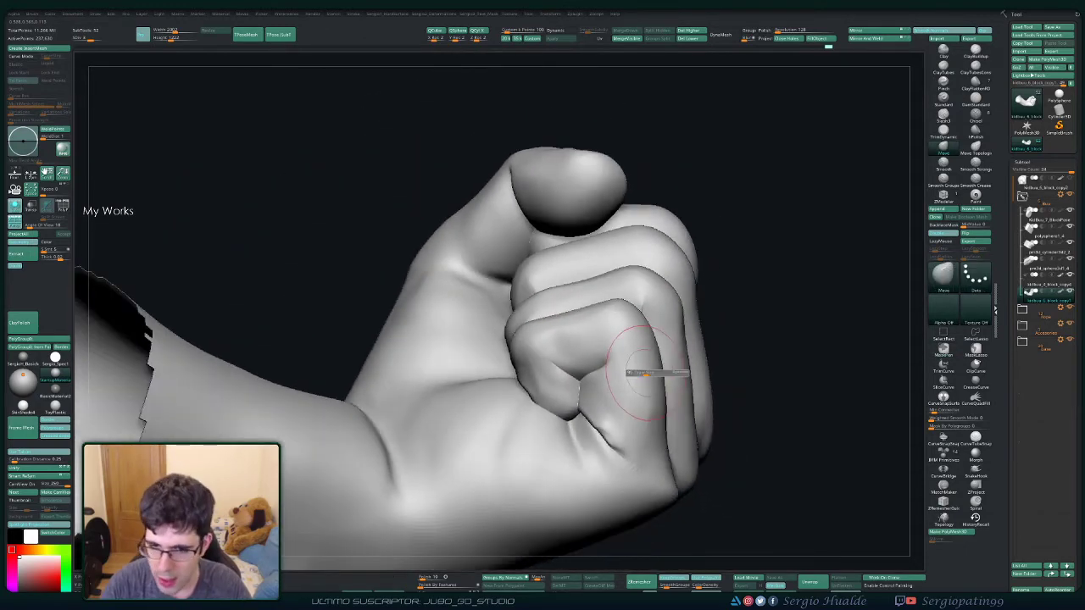
# Step: Mask around the knuckle and reshape the index-finger crease with the Move brush
pyautogui.press('b')
pyautogui.press('m')
pyautogui.press('v')
pyautogui.keyDown('ctrl'); pyautogui.click(627, 383); pyautogui.keyUp('ctrl')
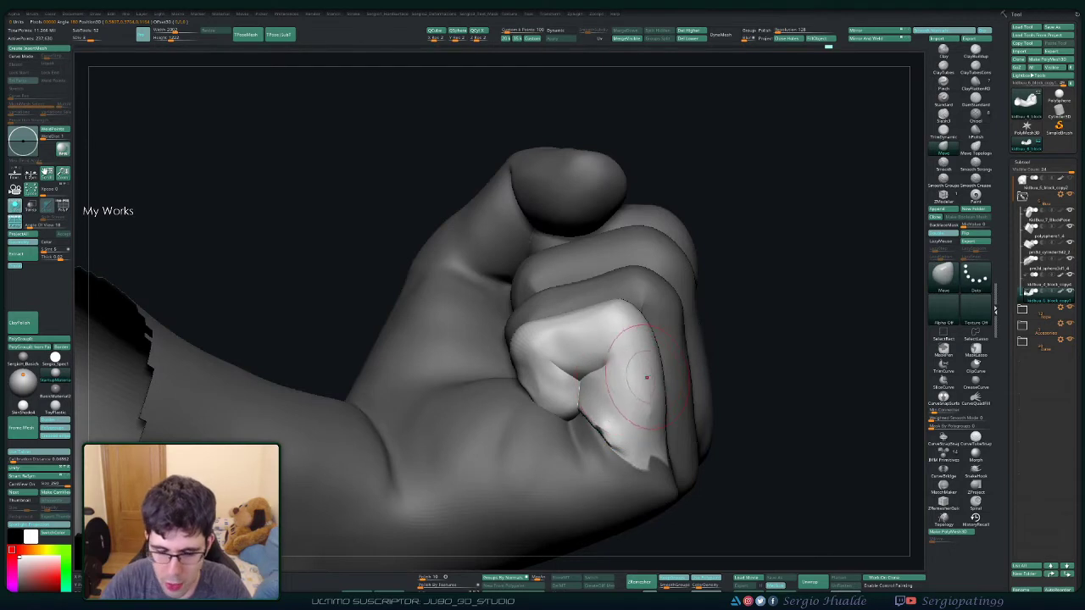
pyautogui.hotkey('shift', 'd')
pyautogui.press('d')
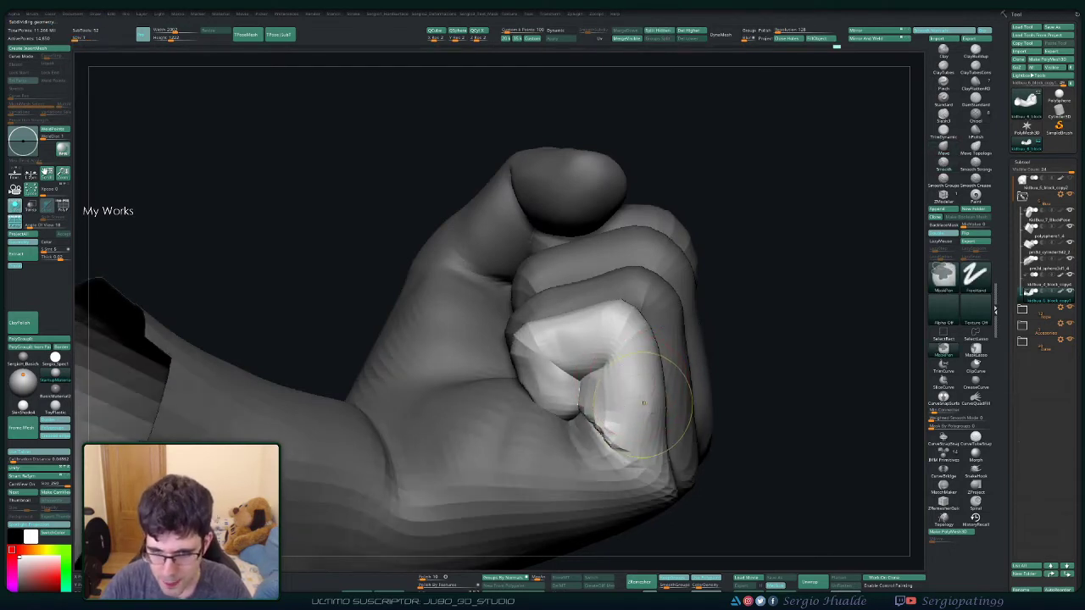
pyautogui.moveTo(646, 391); pyautogui.dragTo(657, 385)
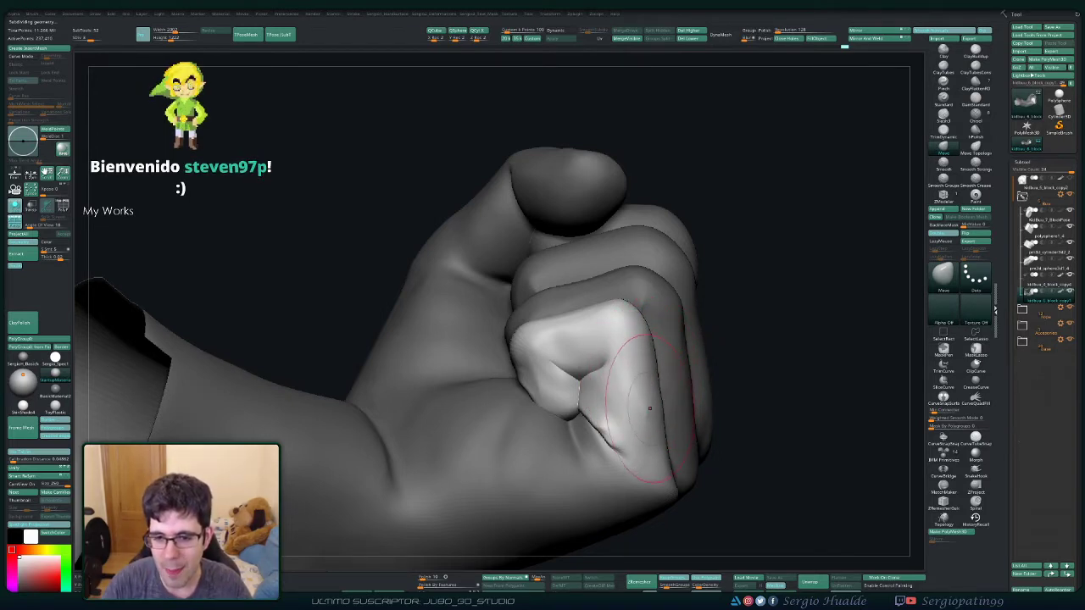
# Step: Orbit around the fist, select Standard with Dots stroke (B, S, T), and smooth the crease
pyautogui.moveTo(627, 305); pyautogui.dragTo(678, 354, button='right')
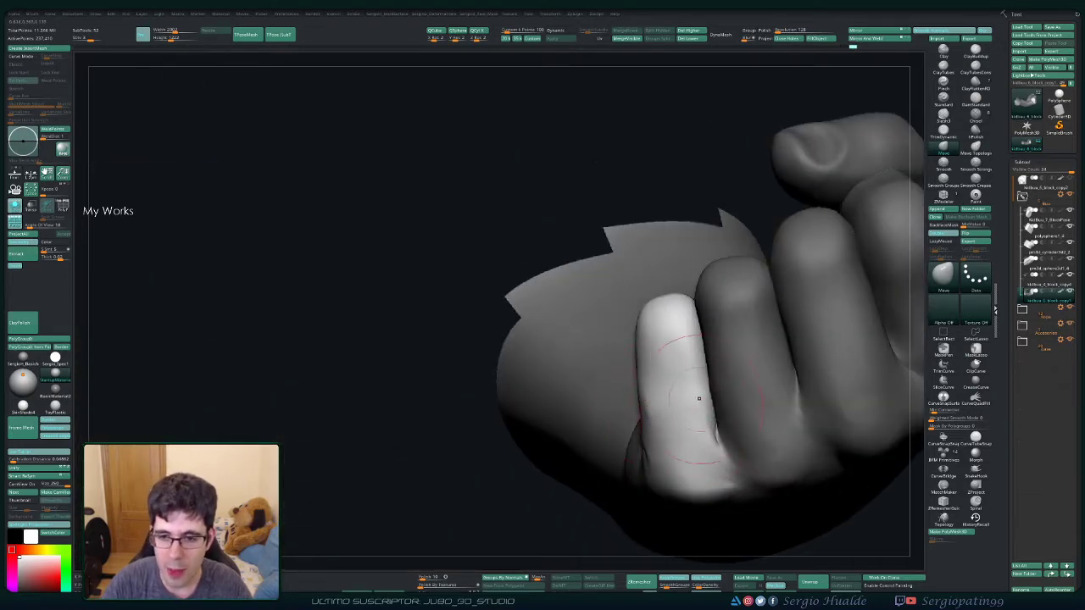
pyautogui.moveTo(721, 309); pyautogui.dragTo(695, 315, button='right')
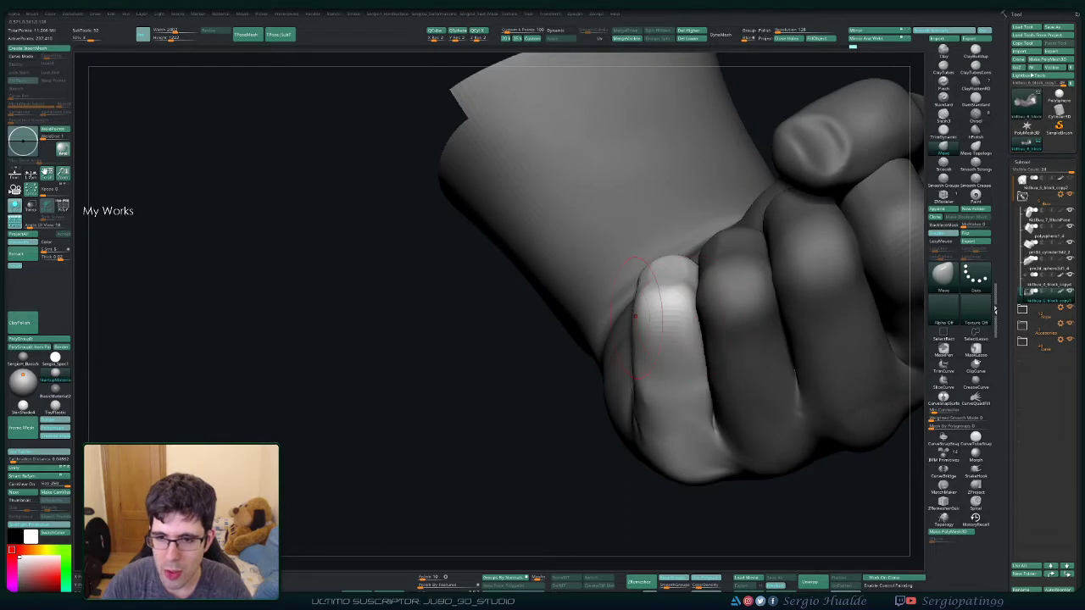
pyautogui.moveTo(638, 339); pyautogui.dragTo(643, 386, button='right')
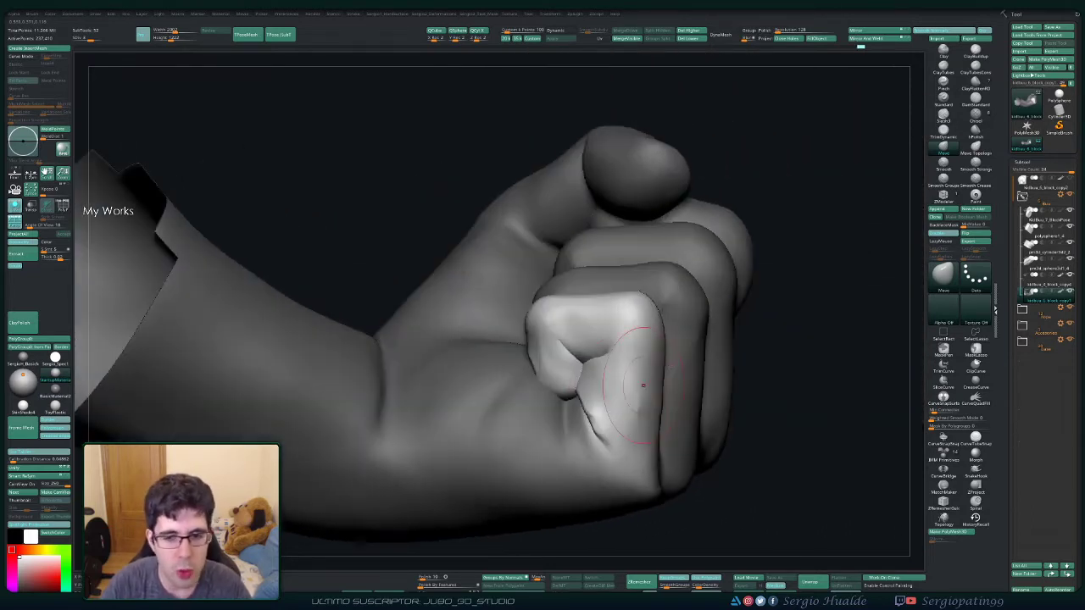
pyautogui.moveTo(600, 417); pyautogui.dragTo(689, 410, button='right')
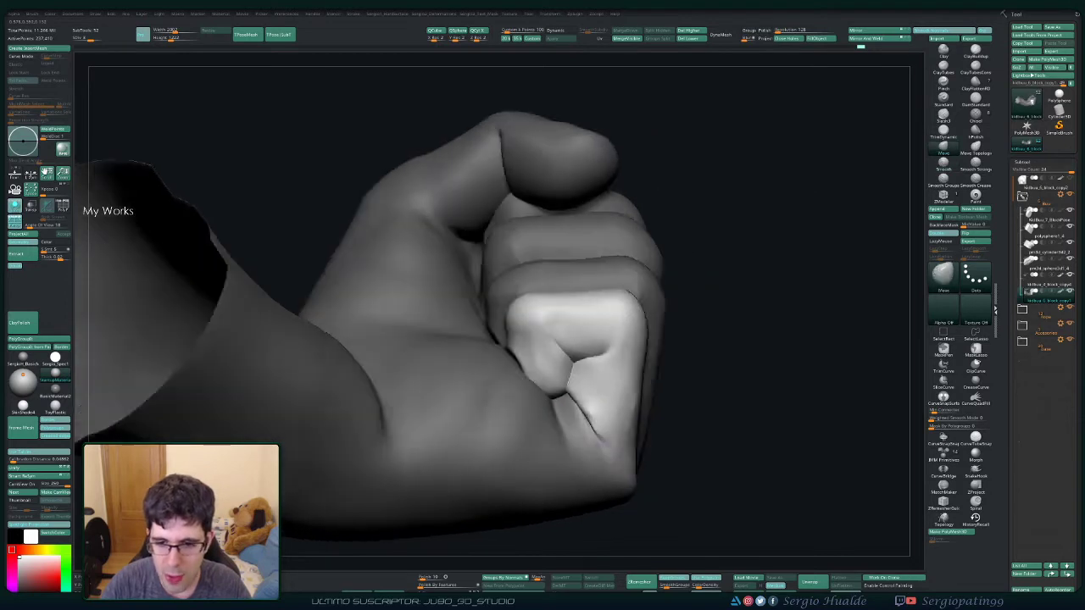
pyautogui.press('b')
pyautogui.press('s')
pyautogui.press('t')
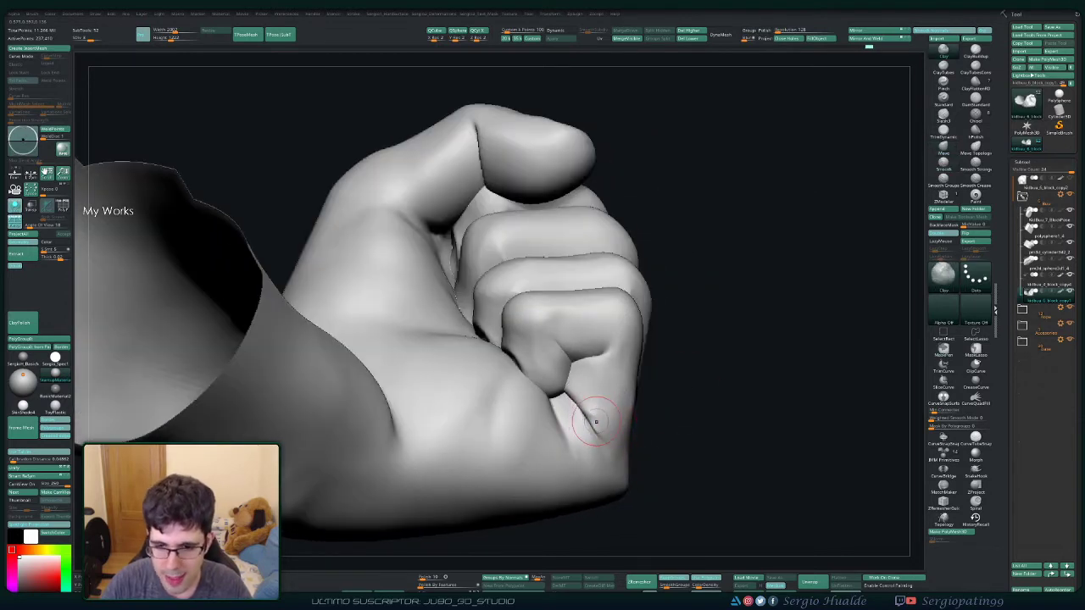
pyautogui.press('shift')
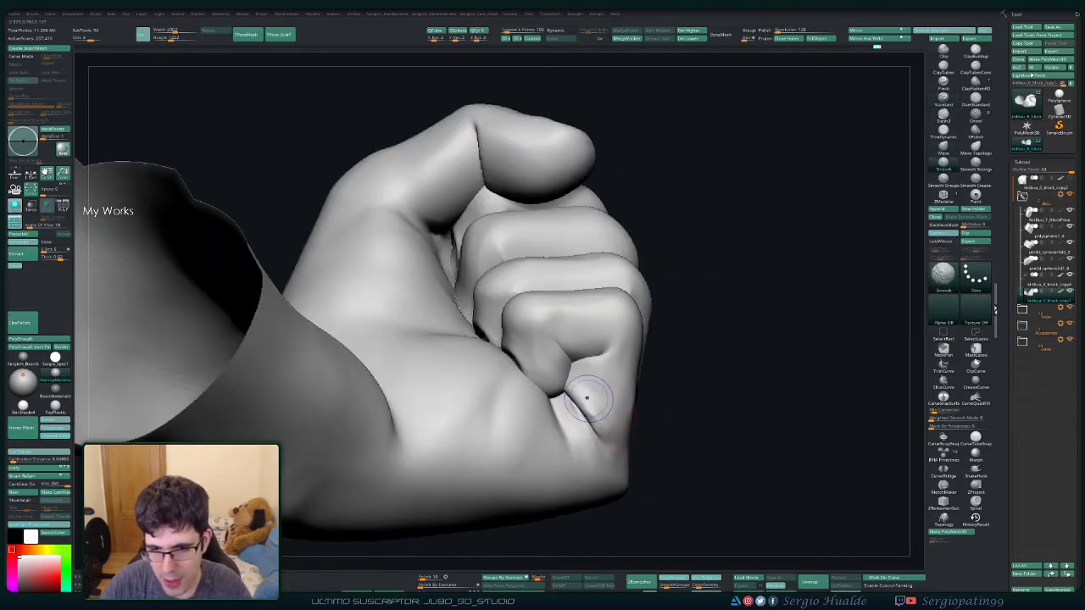
# Step: Dismiss an accidental projection dialog and toggle Polyframe to inspect the crease's polygroups
pyautogui.moveTo(627, 434)
pyautogui.mouseDown(button='right')
pyautogui.moveTo(610, 381)
pyautogui.moveTo(613, 413)
pyautogui.mouseUp(button='right')
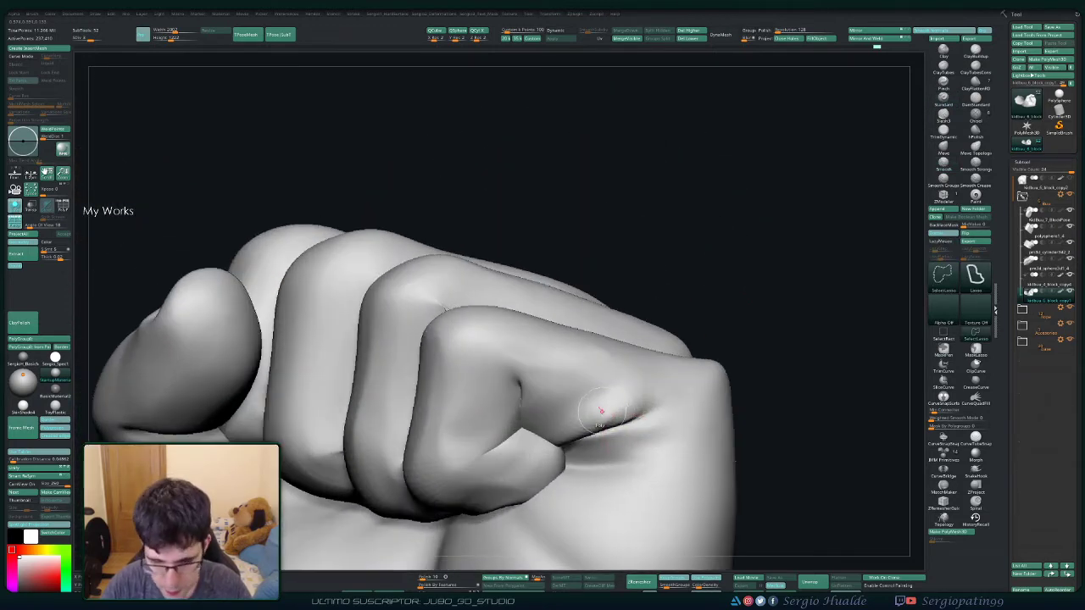
pyautogui.press('shift')
pyautogui.press('g')
pyautogui.press('Escape')
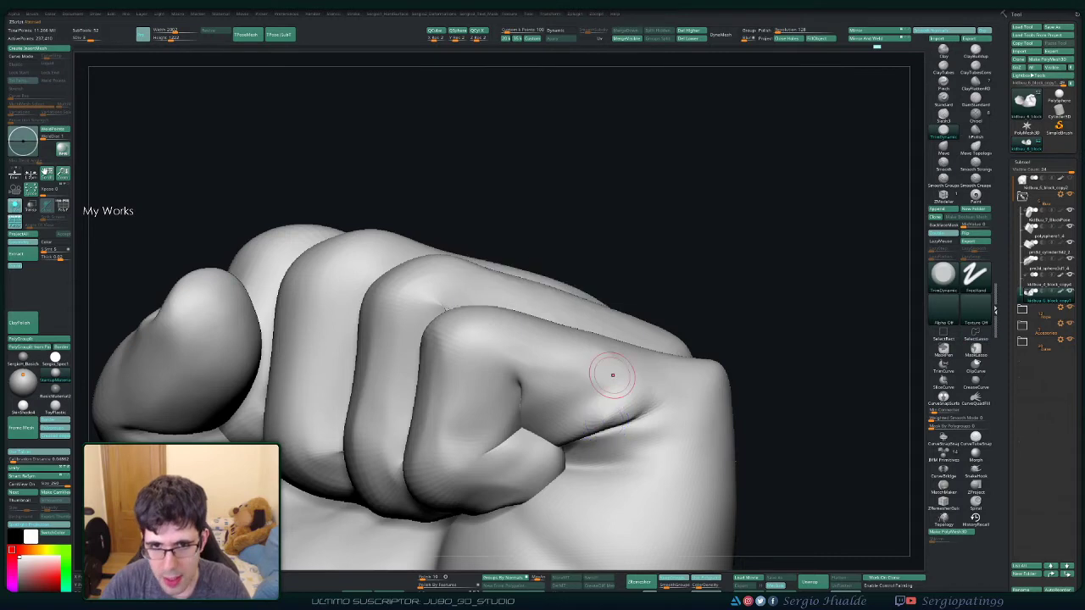
pyautogui.hotkey('shift', 'f')
pyautogui.hotkey('shift', 'f')
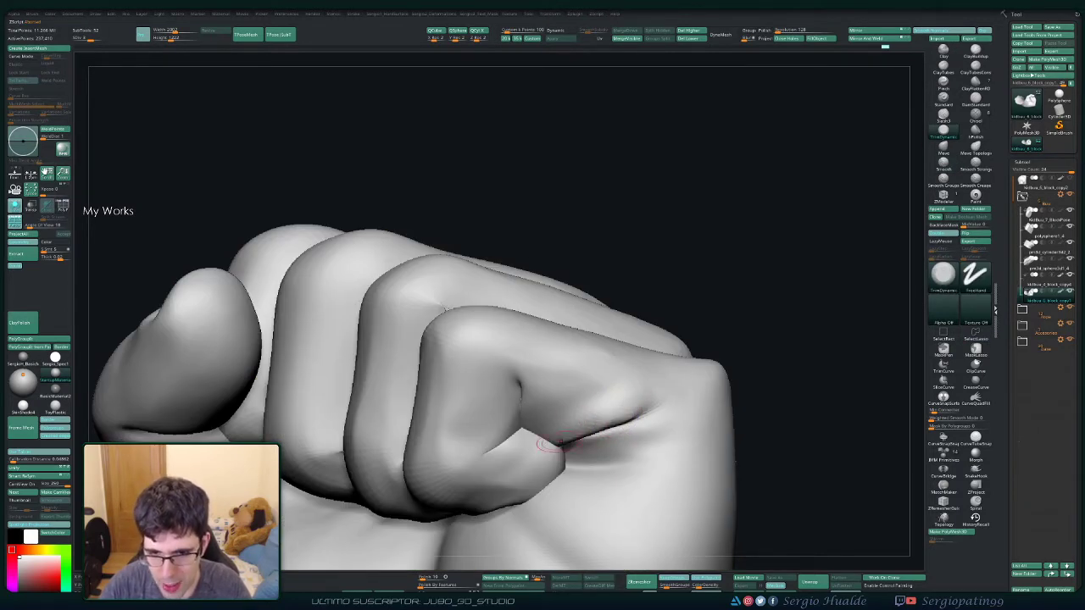
pyautogui.hotkey('shift', 'f')
pyautogui.keyDown('ctrl'); pyautogui.moveTo(551, 443); pyautogui.dragTo(697, 368, button='right'); pyautogui.keyUp('ctrl')
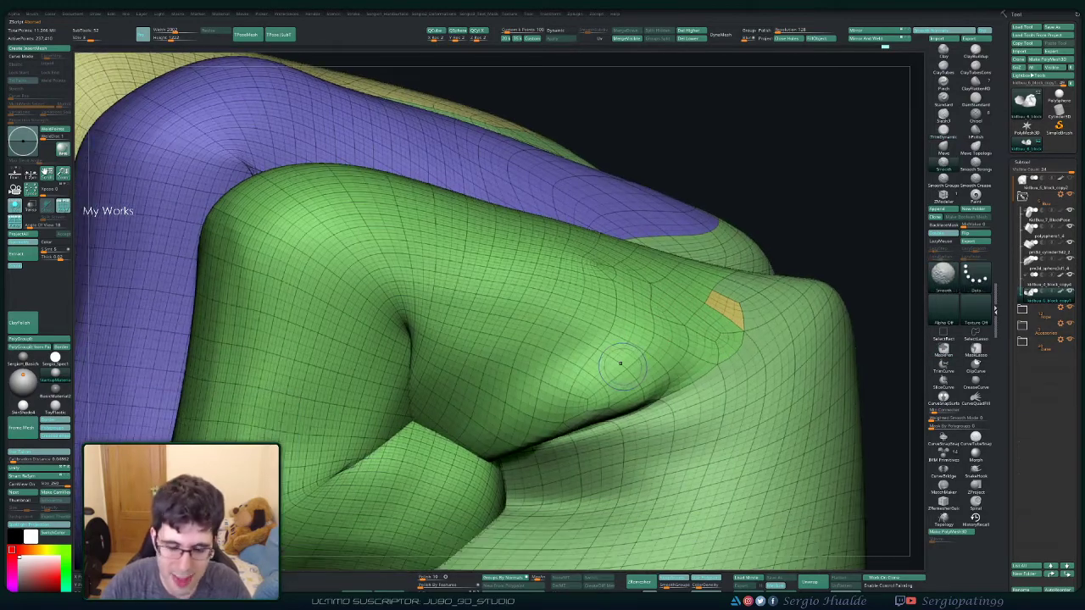
pyautogui.hotkey('shift', 'f')
# Step: Smooth the crease beneath the index knuckle, checking it from another angle
pyautogui.keyDown('ctrl'); pyautogui.moveTo(618, 381); pyautogui.dragTo(629, 416, button='right'); pyautogui.keyUp('ctrl')
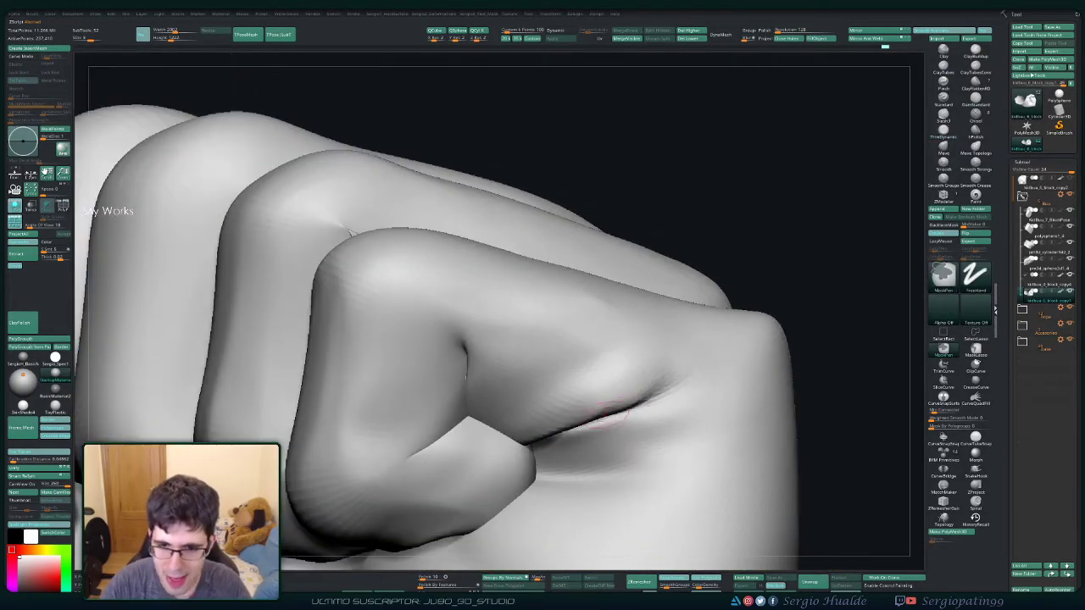
pyautogui.moveTo(506, 434); pyautogui.dragTo(527, 399, button='right')
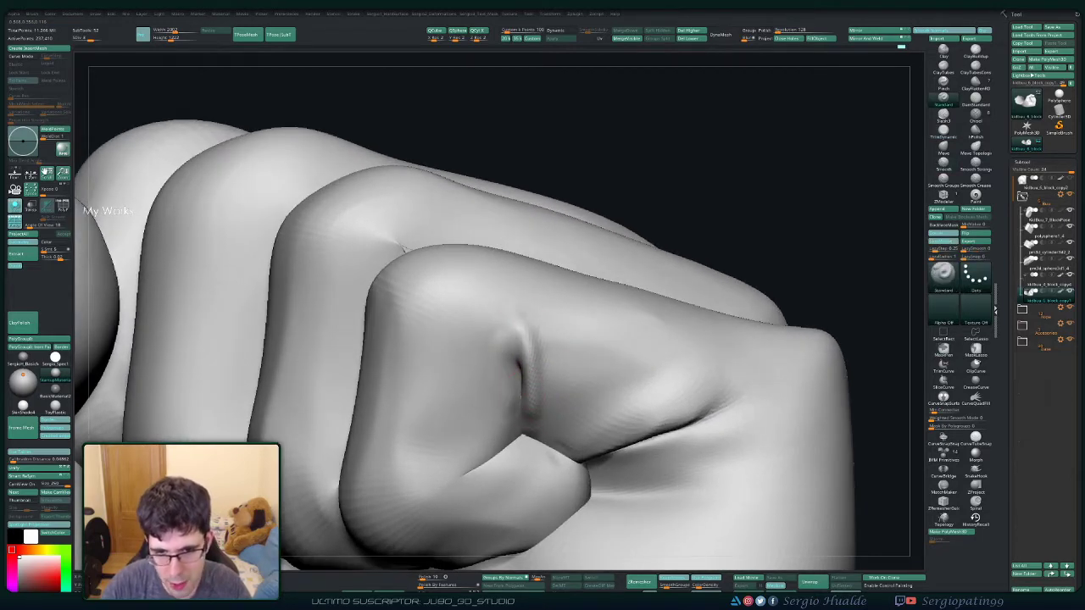
pyautogui.press('shift')
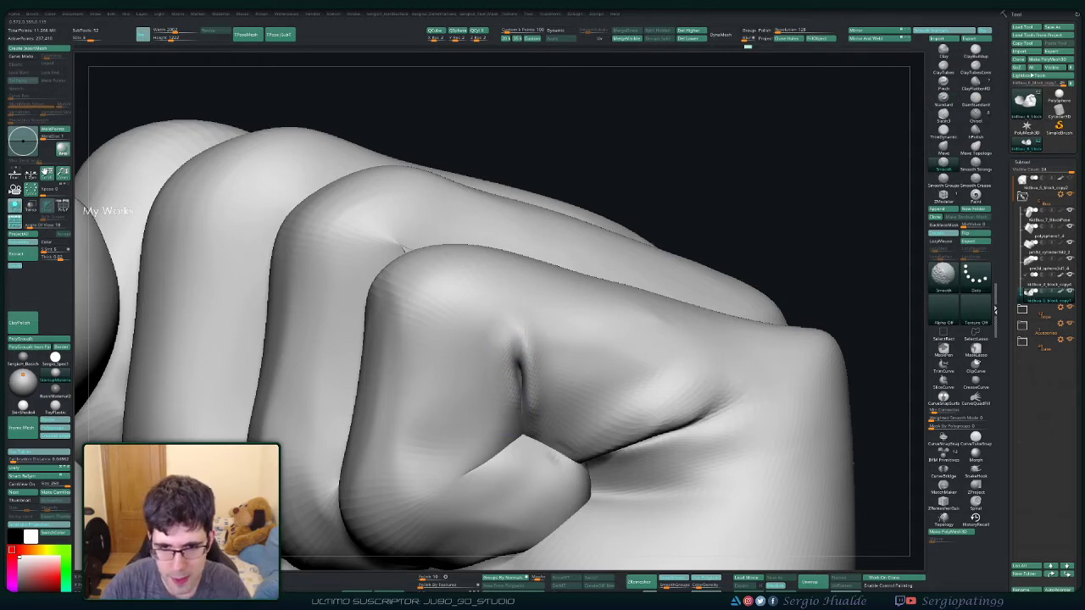
pyautogui.moveTo(529, 380)
pyautogui.mouseDown(button='right')
pyautogui.moveTo(579, 404)
pyautogui.moveTo(591, 397)
pyautogui.mouseUp(button='right')
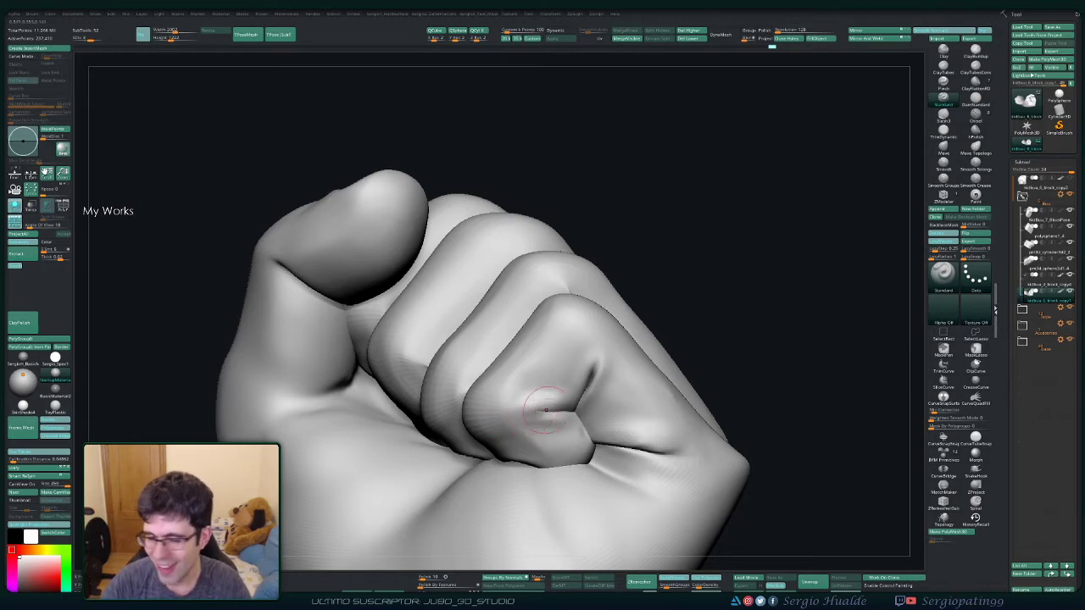
# Step: Smooth and orbit the fist with the wireframe shown to study the knuckle crease
pyautogui.press('shift')
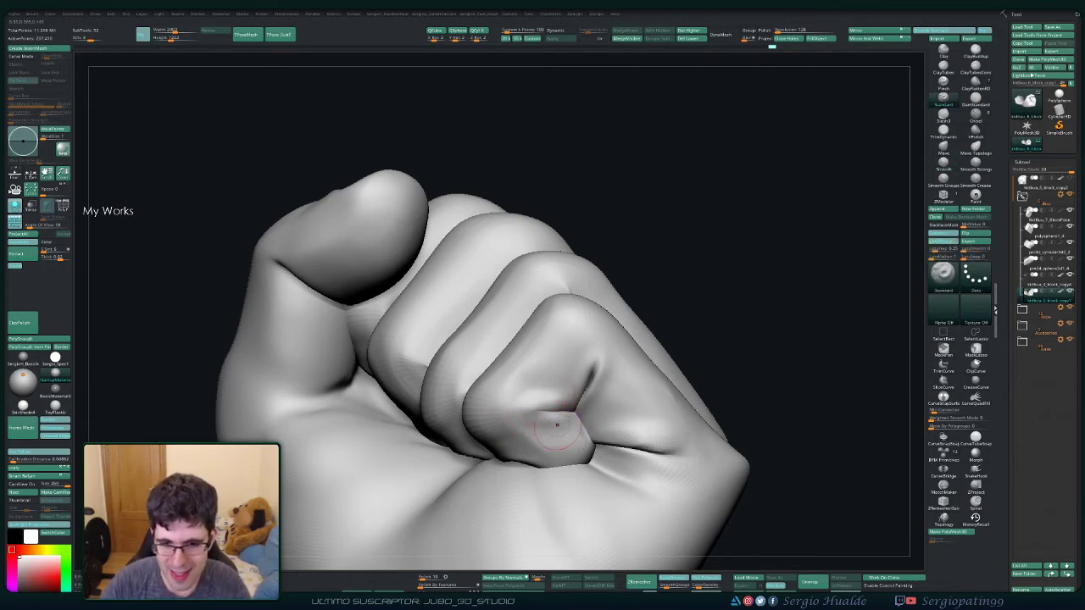
pyautogui.press('shift')
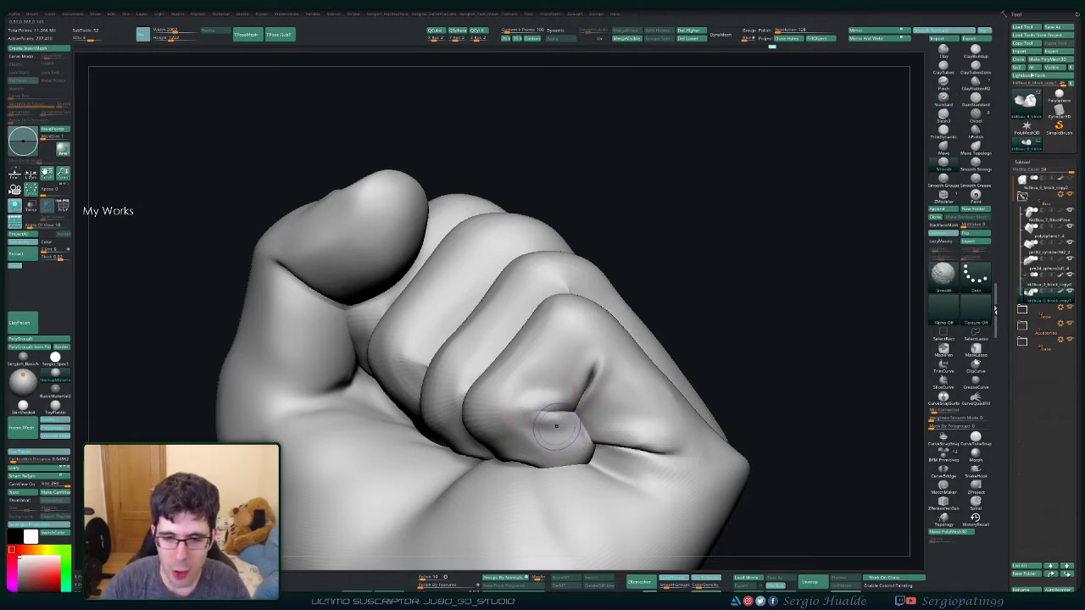
pyautogui.moveTo(556, 426)
pyautogui.mouseDown(button='right')
pyautogui.moveTo(555, 437)
pyautogui.moveTo(570, 415)
pyautogui.mouseUp(button='right')
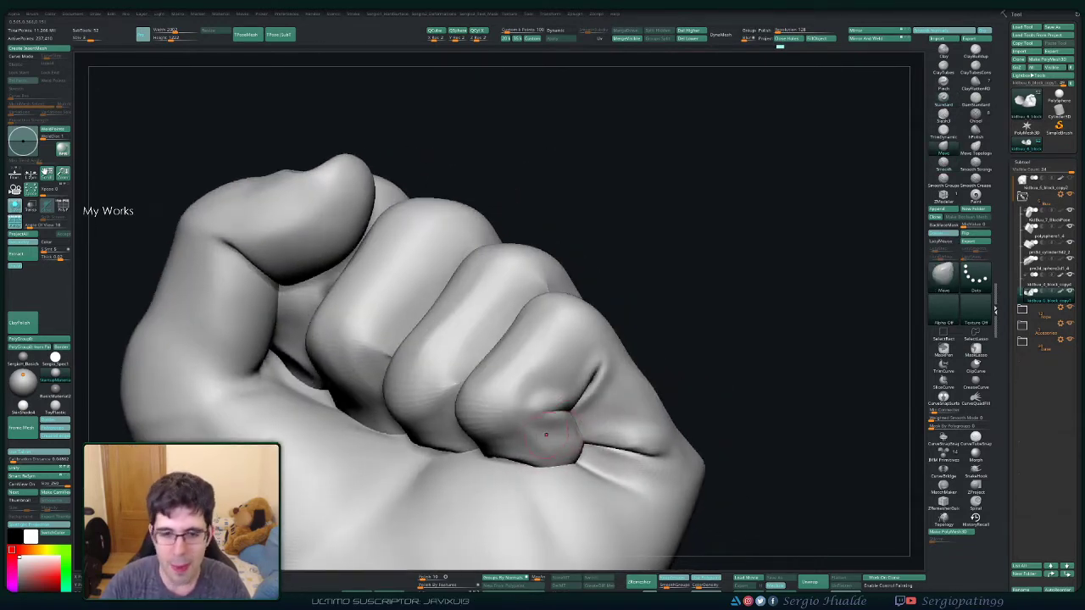
pyautogui.moveTo(546, 435); pyautogui.dragTo(584, 374, button='right')
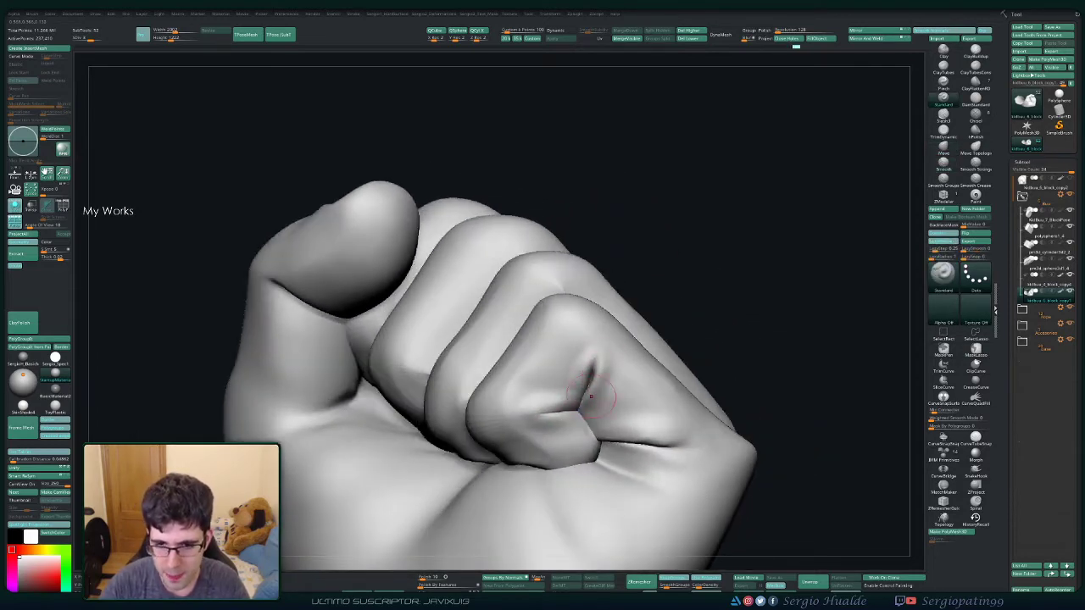
pyautogui.hotkey('shift', 'f')
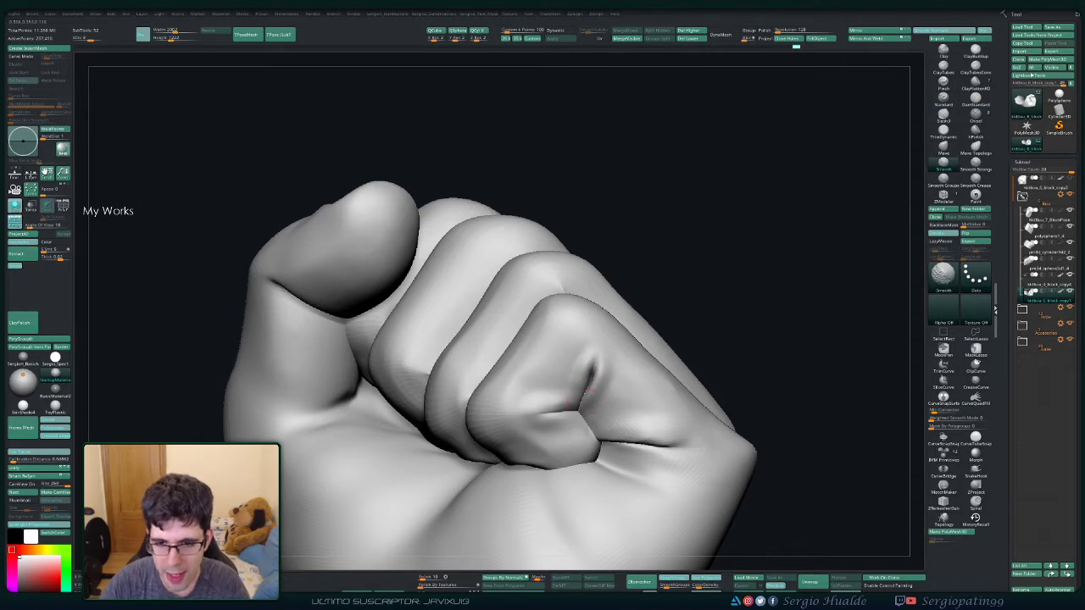
pyautogui.moveTo(585, 407); pyautogui.dragTo(567, 387, button='right')
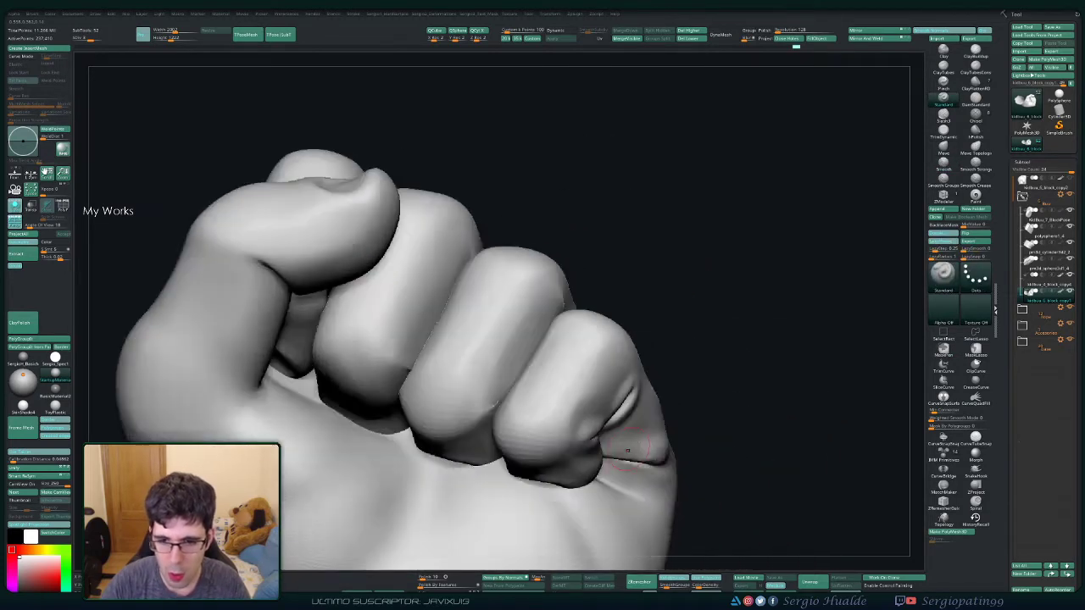
pyautogui.moveTo(591, 424); pyautogui.dragTo(671, 379, button='right')
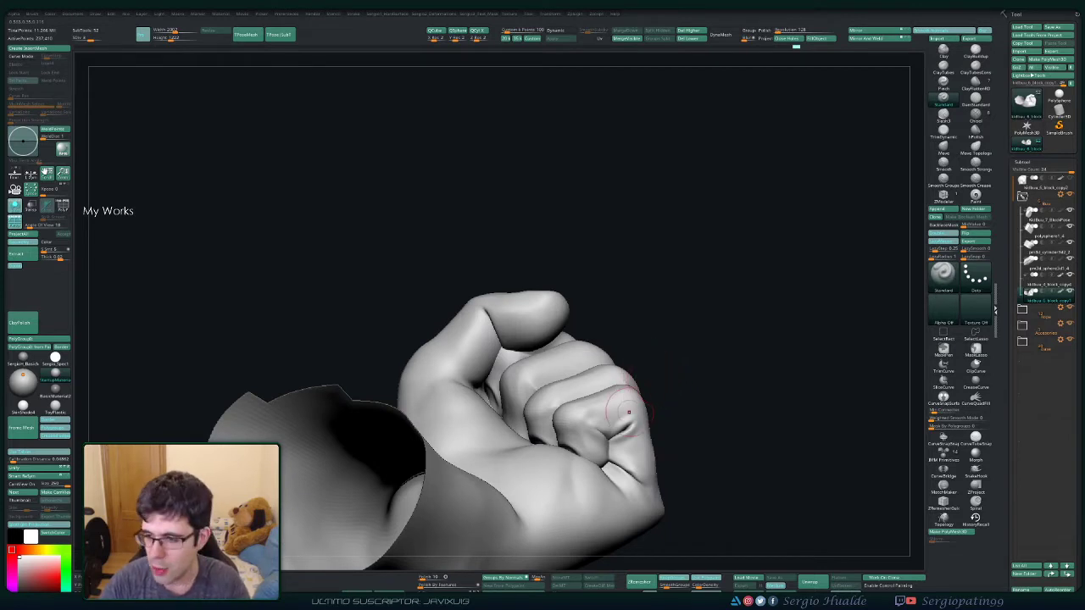
# Step: Carve two DamStandard strokes deepening the V-shaped crease on the curled finger
pyautogui.moveTo(628, 413)
pyautogui.keyDown('ctrl'); pyautogui.mouseDown(button='right')
pyautogui.moveTo(585, 386)
pyautogui.moveTo(581, 397)
pyautogui.mouseUp(button='right'); pyautogui.keyUp('ctrl')
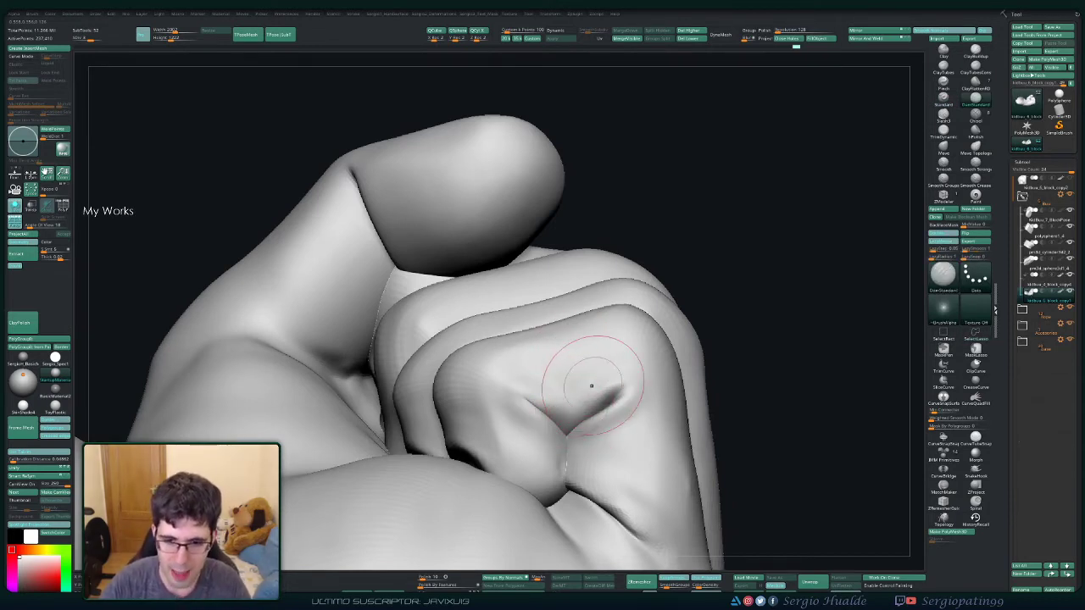
pyautogui.moveTo(567, 467); pyautogui.dragTo(574, 405)
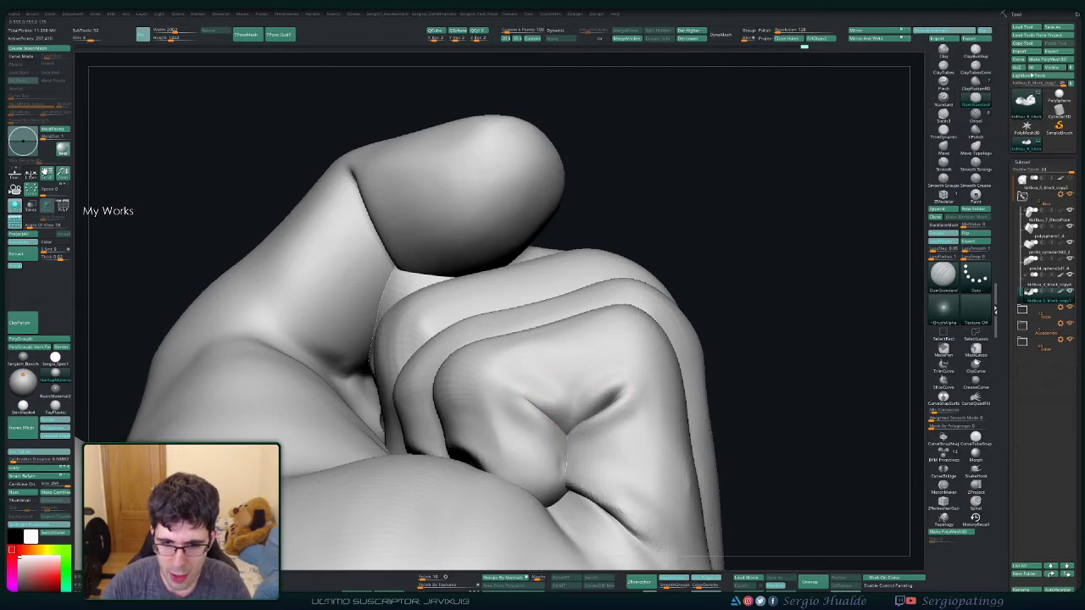
pyautogui.moveTo(568, 465); pyautogui.dragTo(576, 396)
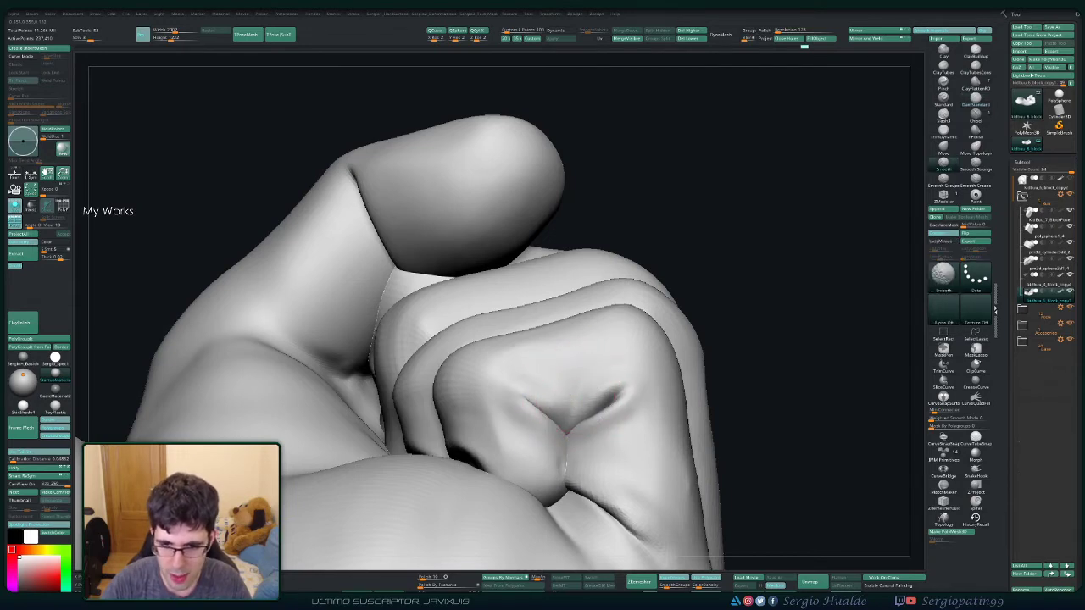
pyautogui.moveTo(576, 386); pyautogui.dragTo(565, 395, button='right')
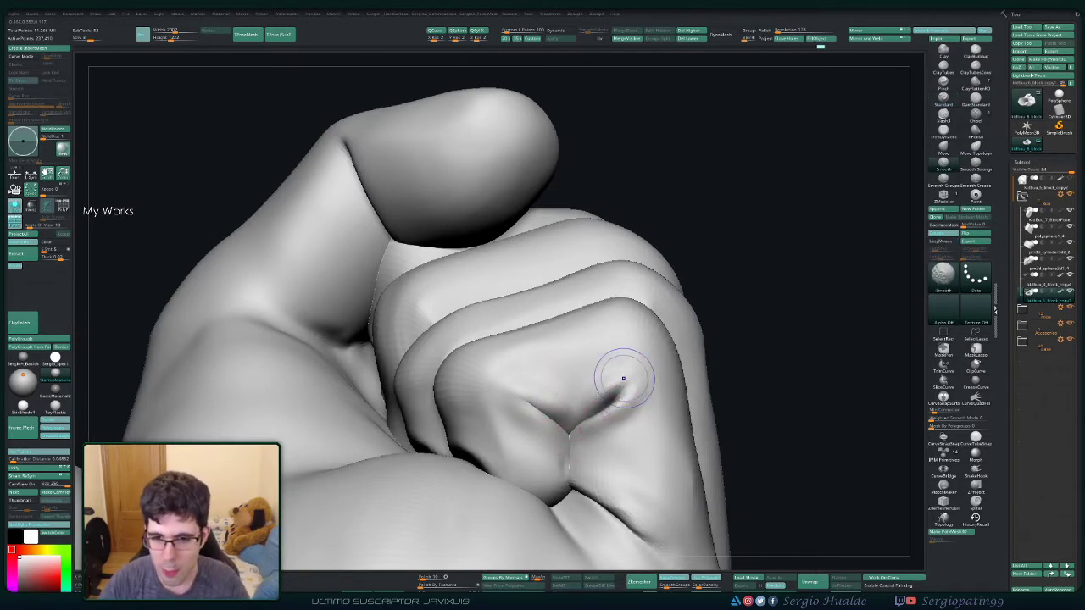
# Step: Lightly smooth the knuckle crease with the fist turned to face the knuckles
pyautogui.keyDown('shift'); pyautogui.moveTo(625, 364); pyautogui.dragTo(606, 397); pyautogui.keyUp('shift')
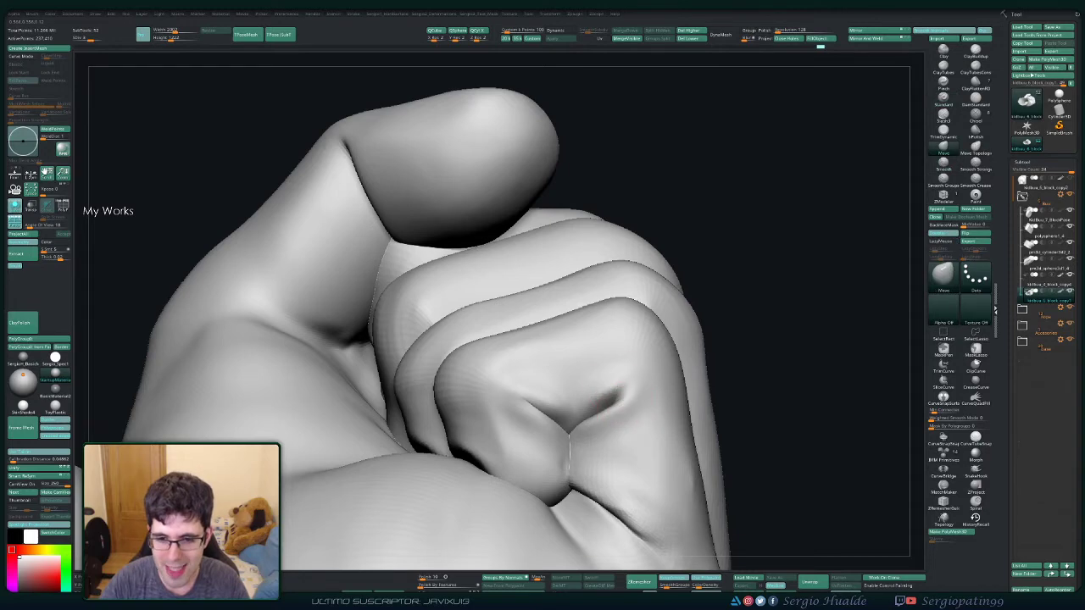
pyautogui.moveTo(570, 445)
pyautogui.mouseDown(button='right')
pyautogui.moveTo(560, 407)
pyautogui.moveTo(583, 406)
pyautogui.moveTo(589, 450)
pyautogui.moveTo(576, 427)
pyautogui.mouseUp(button='right')
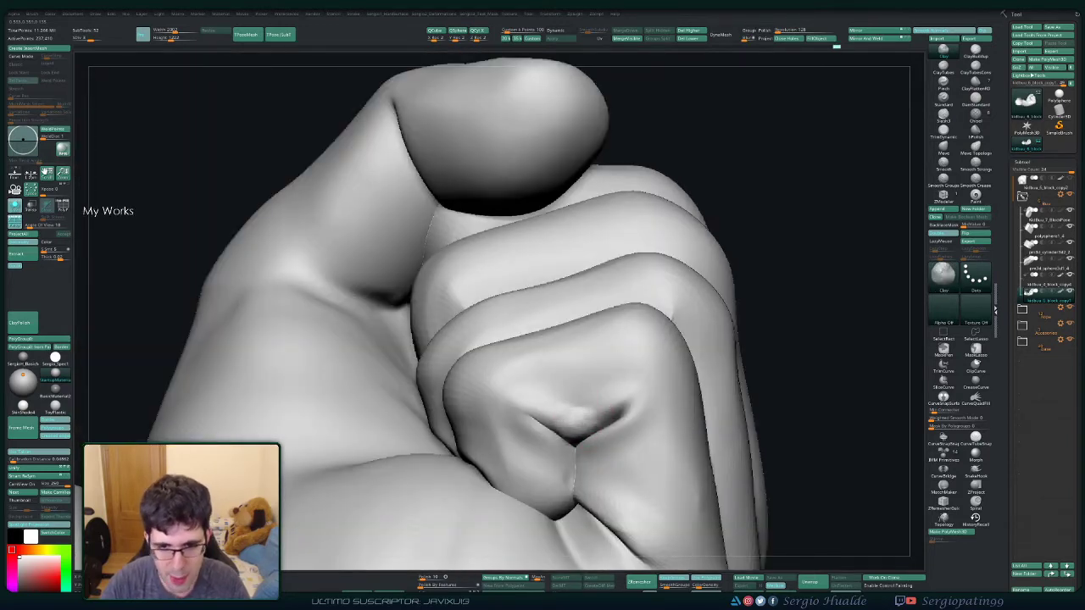
pyautogui.press('shift')
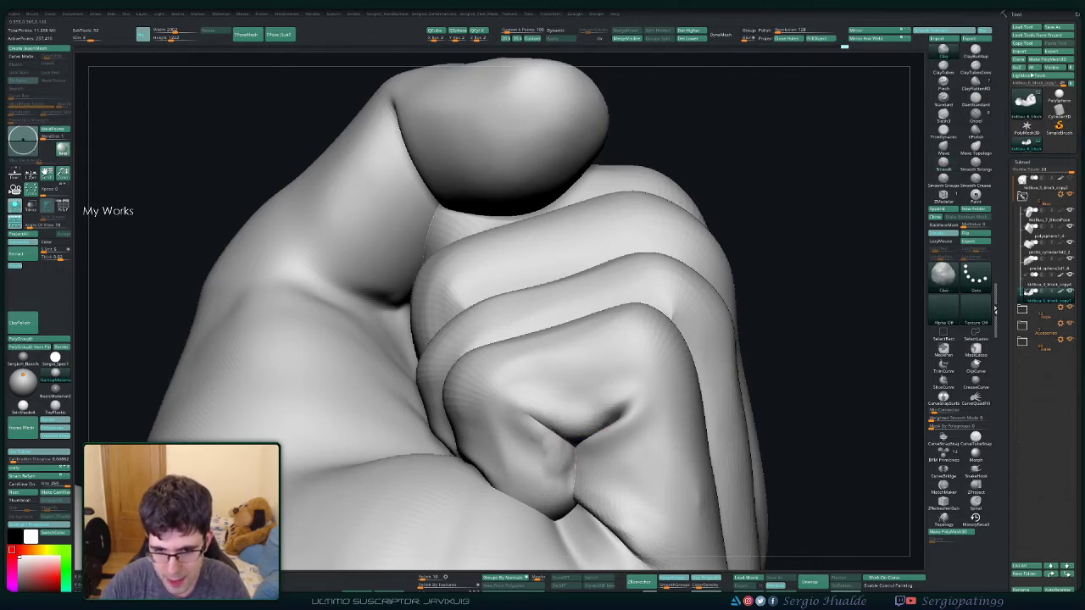
pyautogui.moveTo(559, 481); pyautogui.dragTo(563, 460)
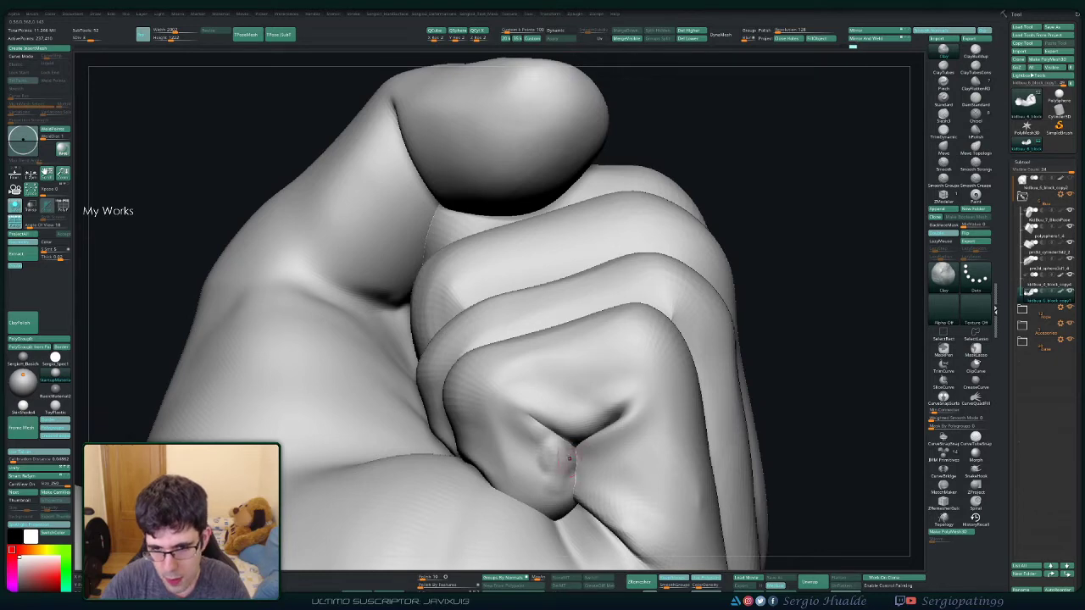
pyautogui.press('shift')
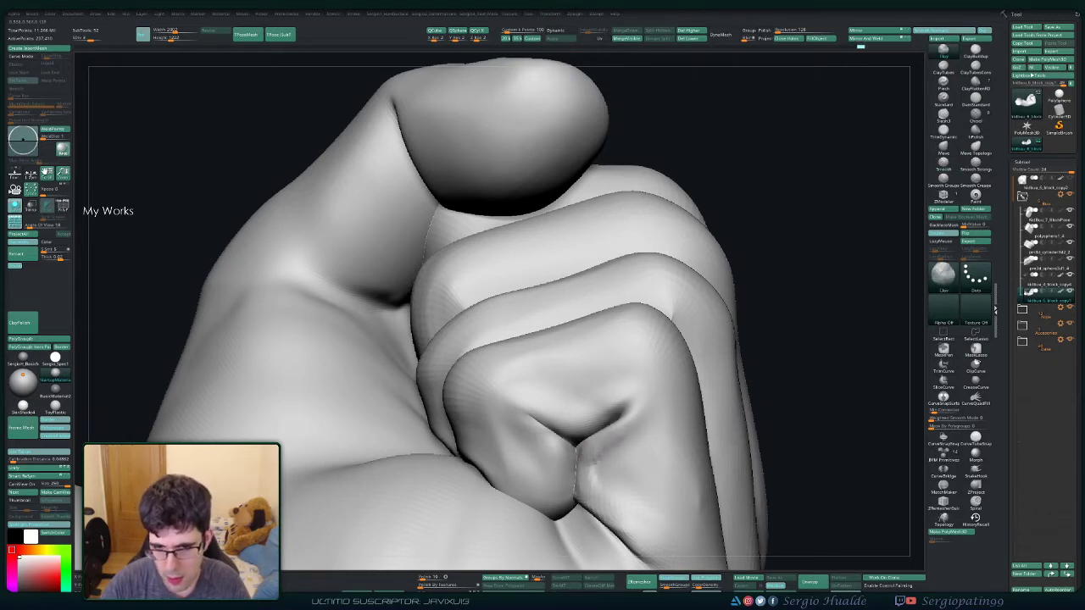
pyautogui.press('shift')
# Step: Pull back to a side view of the back of the hand and cuff, ready to smooth it
pyautogui.moveTo(649, 407)
pyautogui.mouseDown(button='right')
pyautogui.moveTo(592, 409)
pyautogui.moveTo(568, 430)
pyautogui.moveTo(576, 438)
pyautogui.moveTo(564, 422)
pyautogui.mouseUp(button='right')
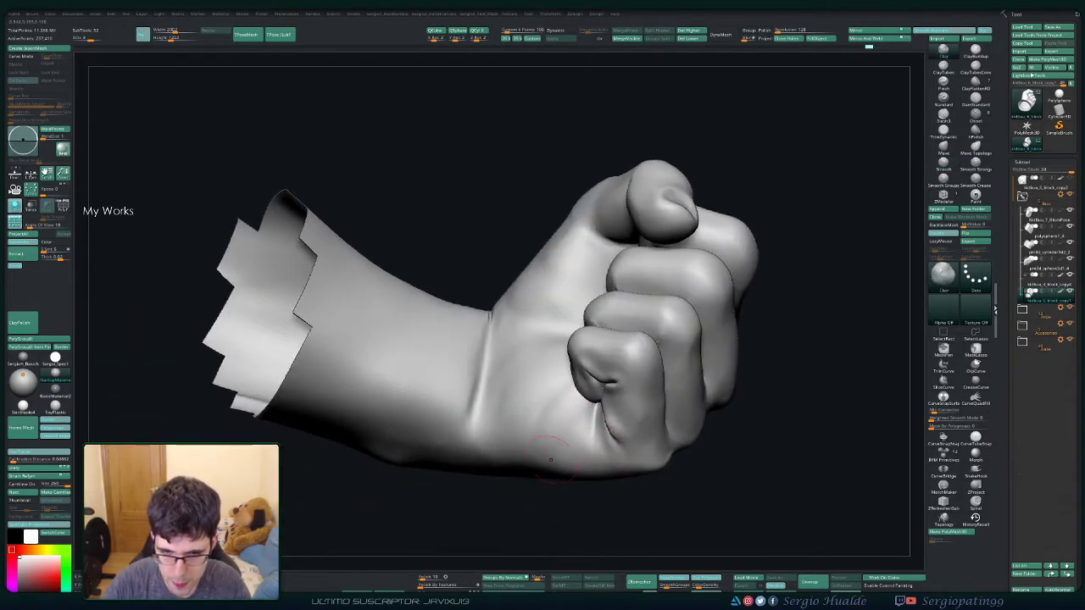
pyautogui.moveTo(547, 450)
pyautogui.mouseDown(button='right')
pyautogui.moveTo(570, 419)
pyautogui.moveTo(543, 394)
pyautogui.moveTo(531, 406)
pyautogui.mouseUp(button='right')
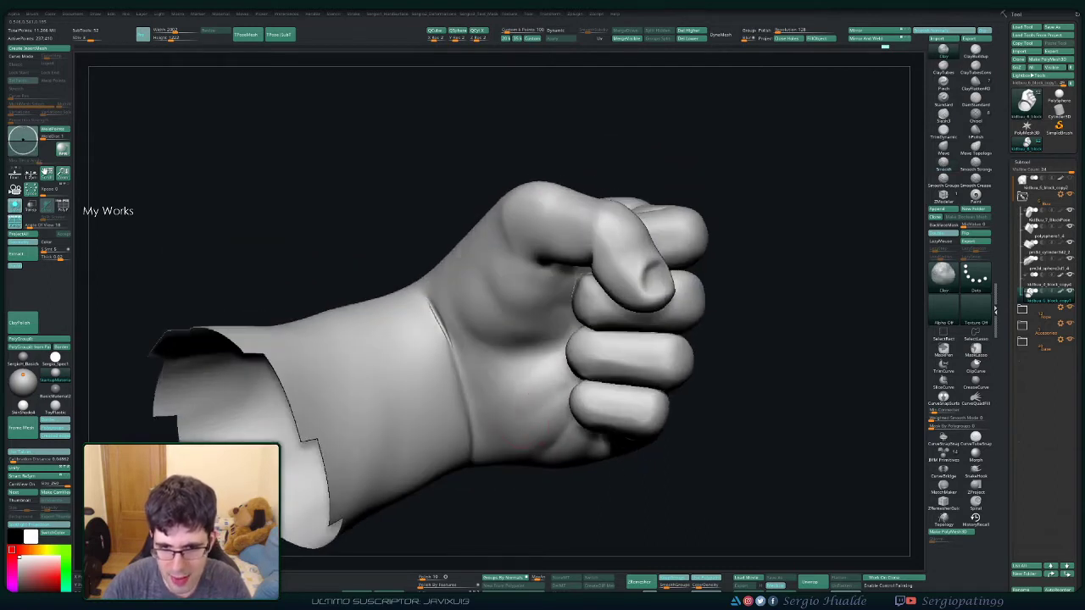
pyautogui.press('shift')
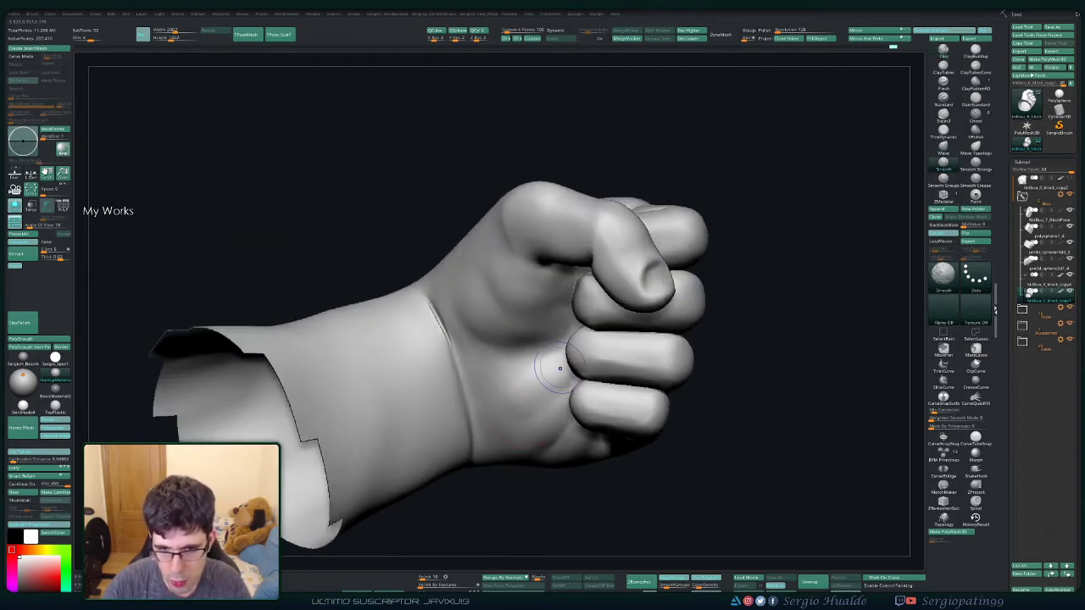
# Step: Smooth the back of the hand, then zoom in on the thumb side and sculpt across a finger
pyautogui.press('shift')
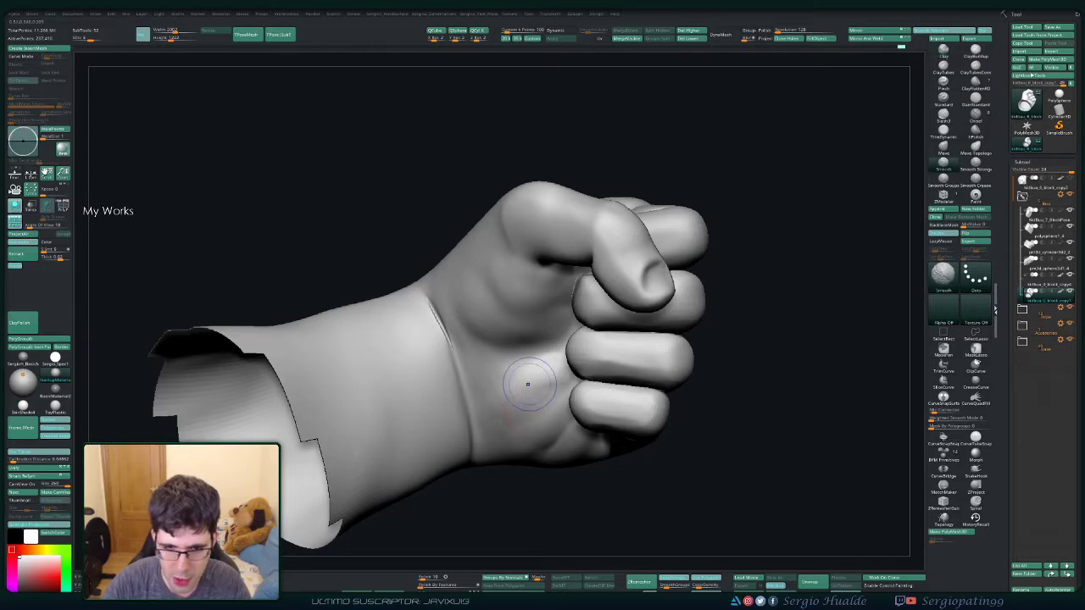
pyautogui.moveTo(746, 424); pyautogui.dragTo(523, 424)
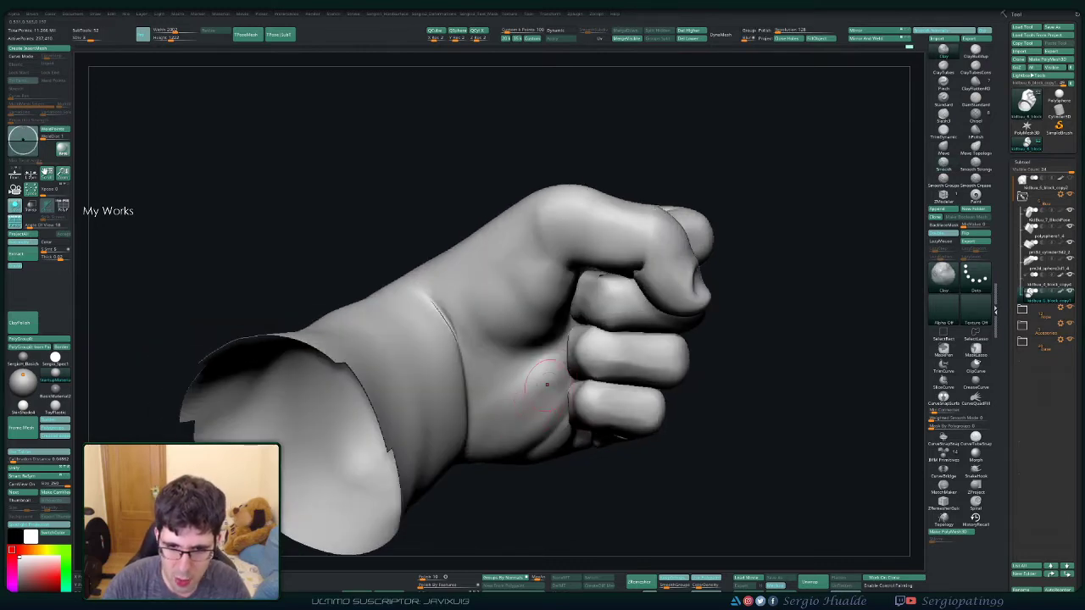
pyautogui.moveTo(746, 441); pyautogui.dragTo(519, 443)
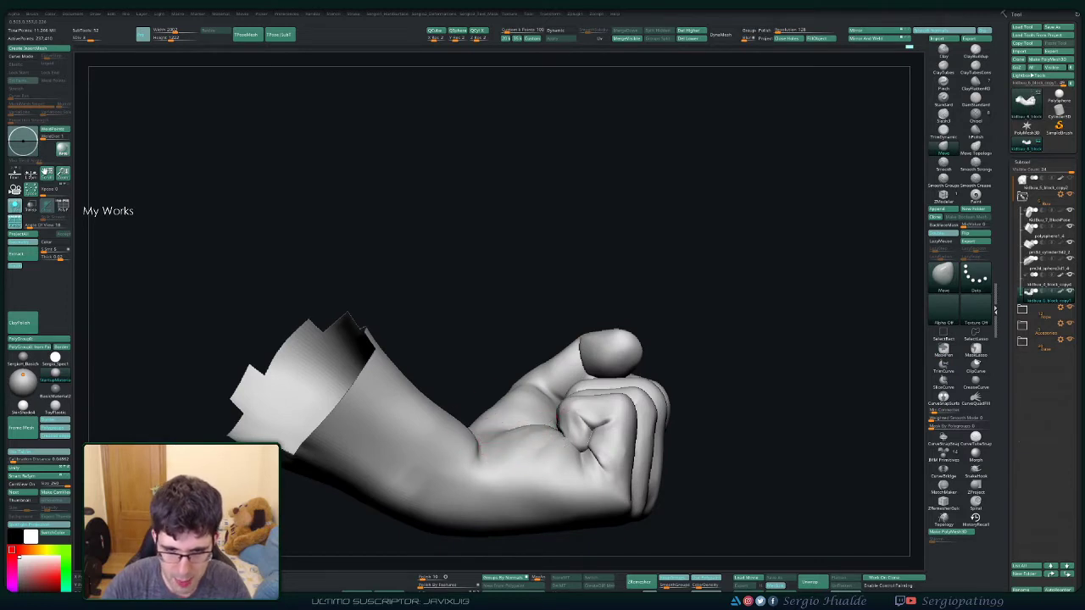
pyautogui.scroll(2, 566, 436)
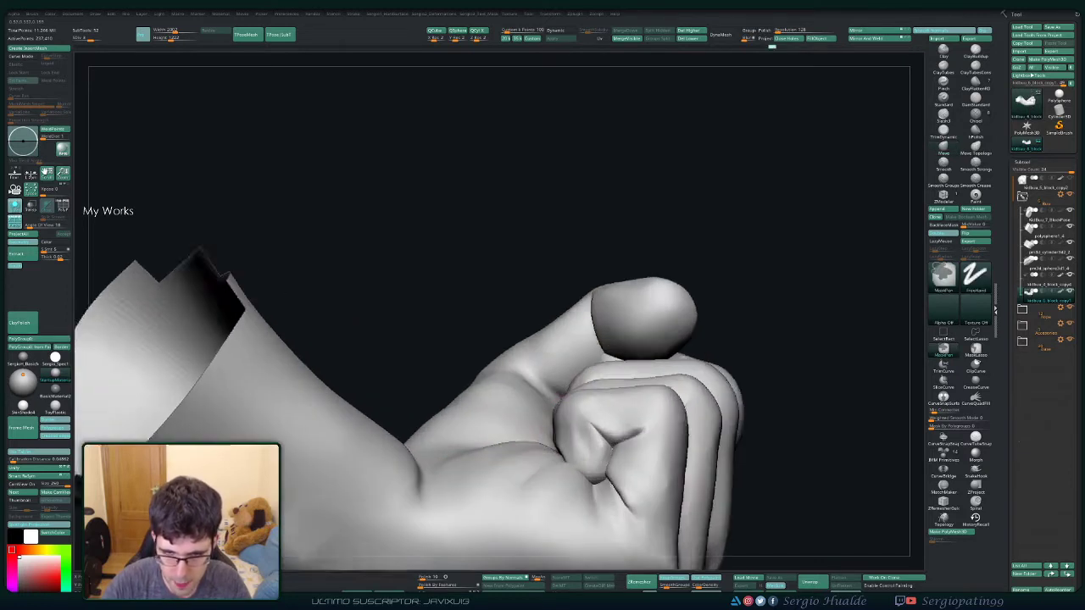
pyautogui.scroll(2, 566, 437)
pyautogui.scroll(2, 567, 436)
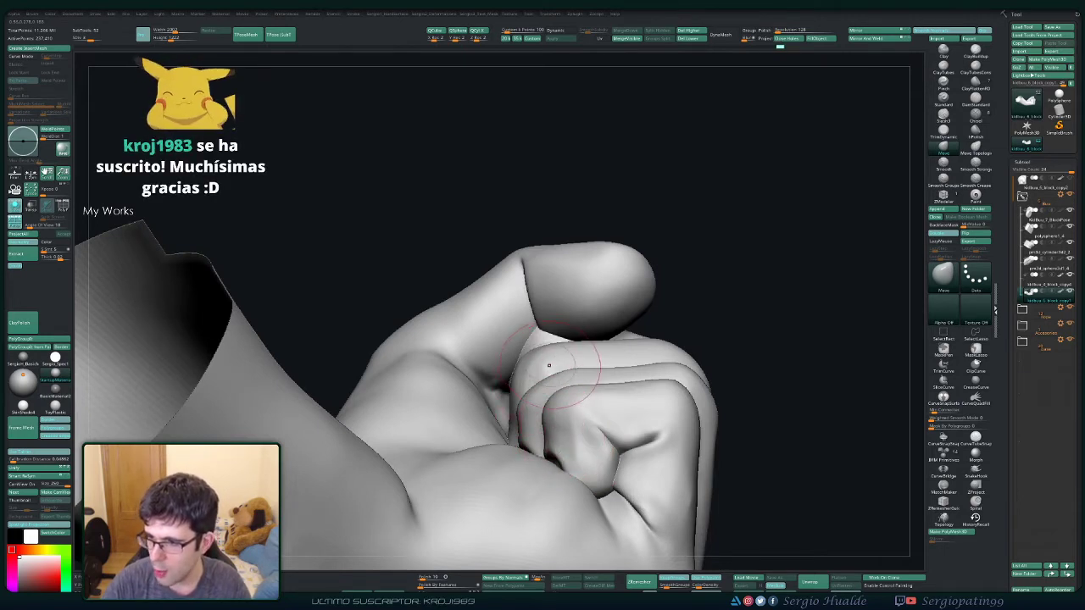
pyautogui.moveTo(536, 375); pyautogui.dragTo(539, 379)
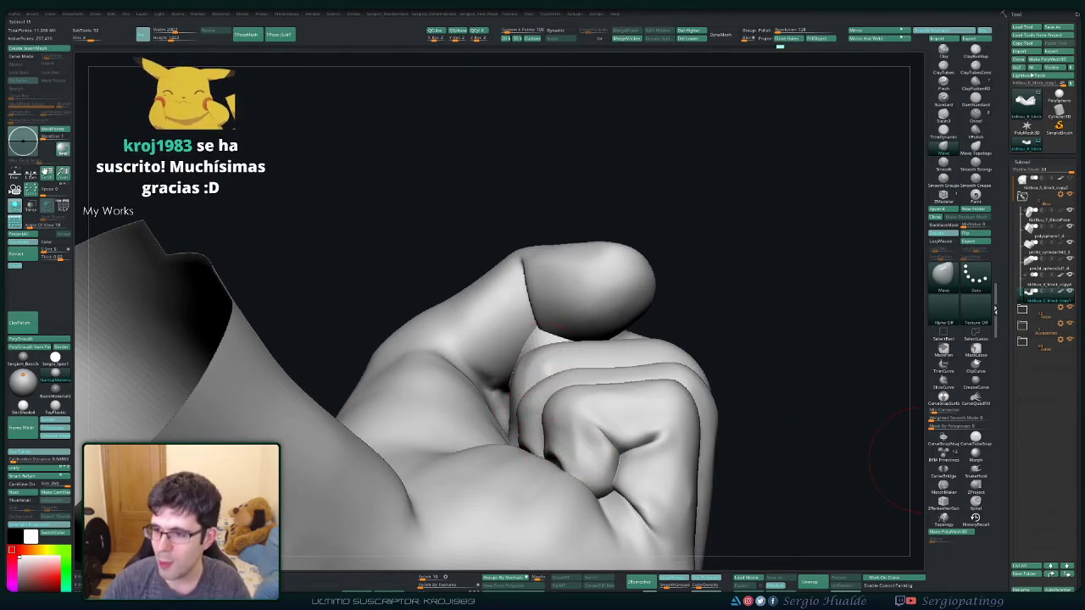
# Step: Zoom in on the knuckles and mask a thin line along the ring-finger knuckle
pyautogui.moveTo(864, 339); pyautogui.dragTo(823, 351)
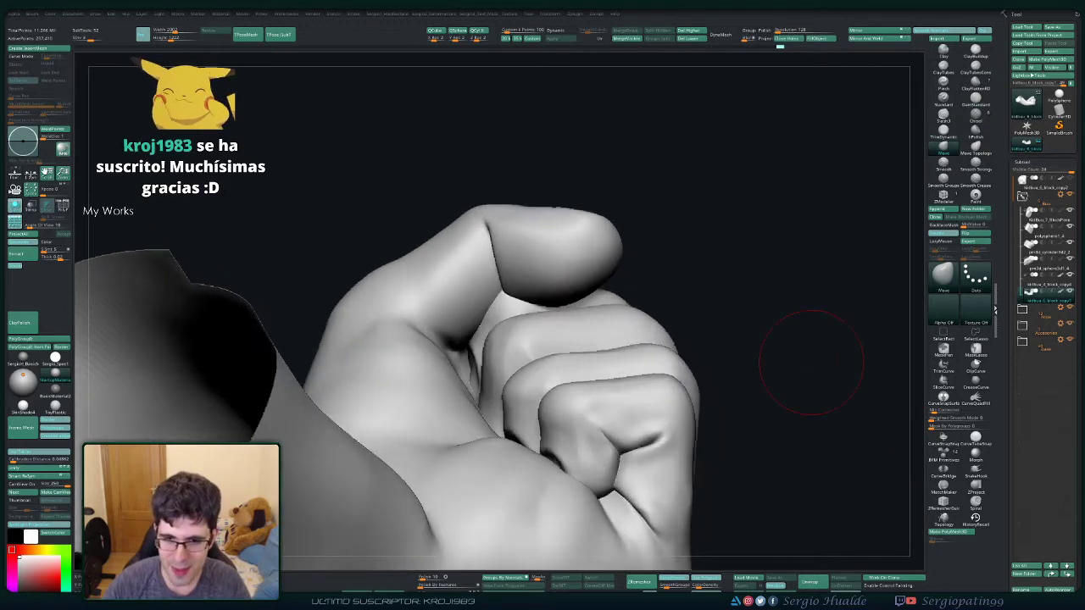
pyautogui.moveTo(763, 308); pyautogui.dragTo(543, 351)
pyautogui.scroll(2, 526, 353)
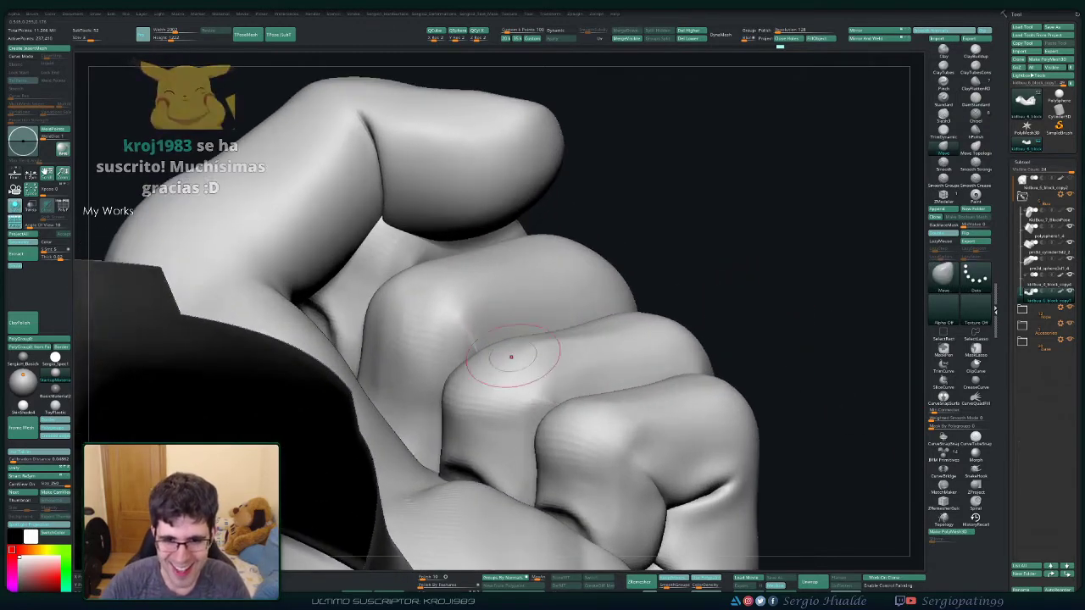
pyautogui.scroll(2, 500, 367)
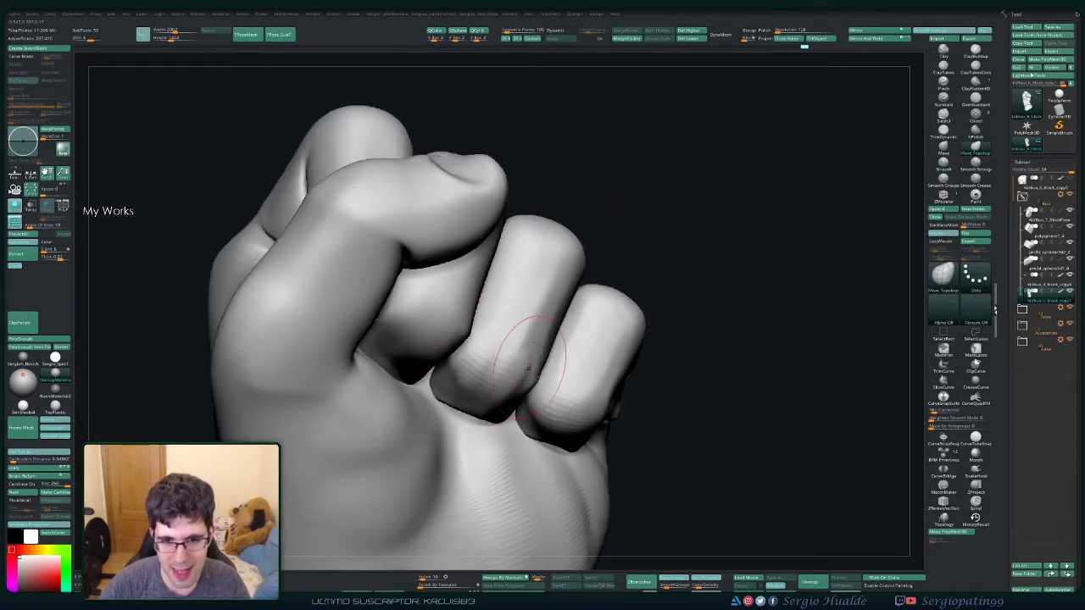
pyautogui.moveTo(528, 367); pyautogui.dragTo(514, 383, button='right')
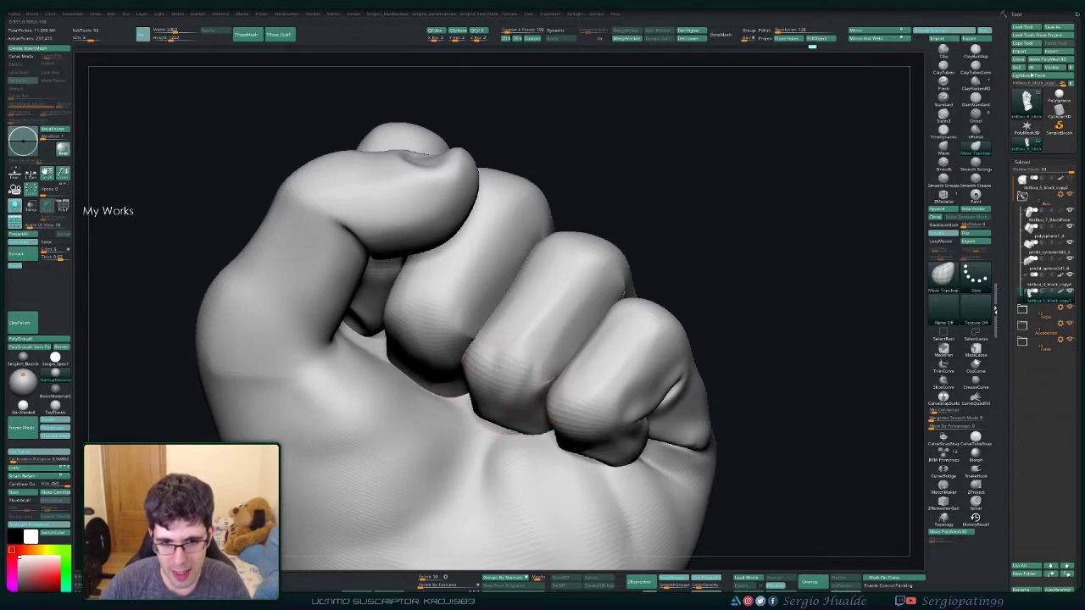
pyautogui.moveTo(525, 330)
pyautogui.mouseDown(button='right')
pyautogui.moveTo(528, 381)
pyautogui.moveTo(496, 404)
pyautogui.mouseUp(button='right')
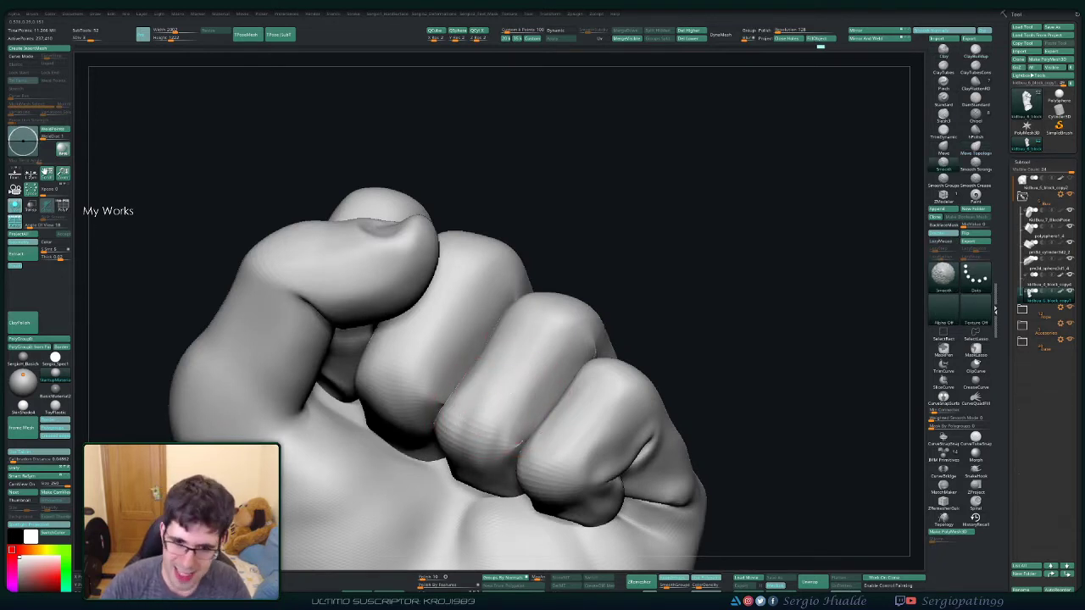
pyautogui.moveTo(529, 356); pyautogui.dragTo(581, 415, button='right')
pyautogui.moveTo(547, 322)
pyautogui.keyDown('ctrl'); pyautogui.mouseDown()
pyautogui.moveTo(583, 405)
pyautogui.moveTo(641, 462)
pyautogui.mouseUp(); pyautogui.keyUp('ctrl')
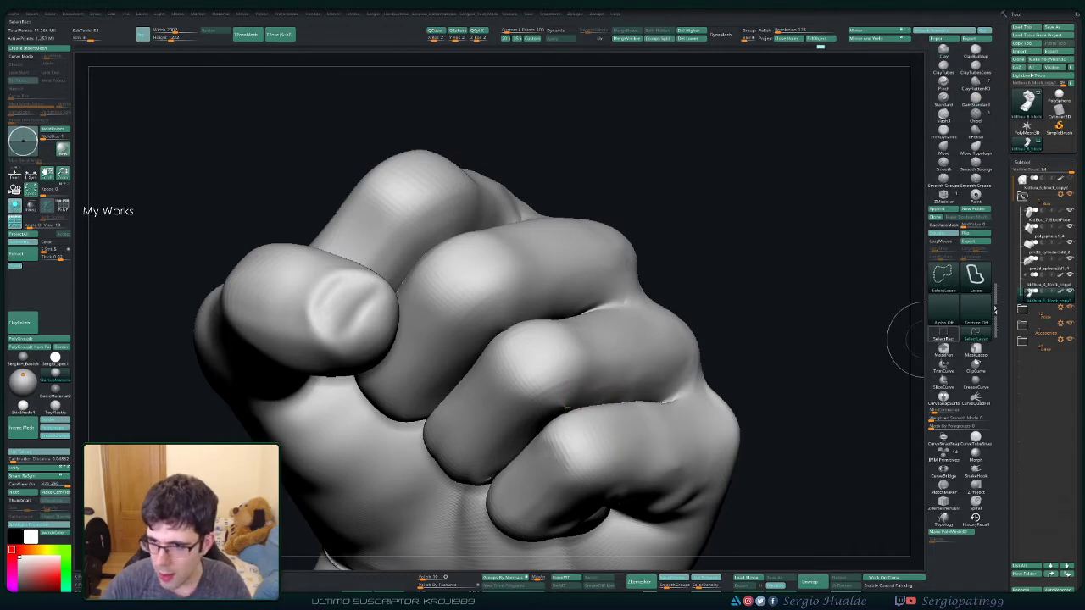
# Step: Isolate one knuckle piece, smooth the dark crease along its bottom, and soften the inner fold
pyautogui.keyDown('ctrl'); pyautogui.keyDown('shift'); pyautogui.click(546, 365); pyautogui.keyUp('shift'); pyautogui.keyUp('ctrl')
pyautogui.moveTo(547, 373)
pyautogui.mouseDown(button='right')
pyautogui.moveTo(563, 420)
pyautogui.moveTo(537, 363)
pyautogui.moveTo(559, 354)
pyautogui.mouseUp(button='right')
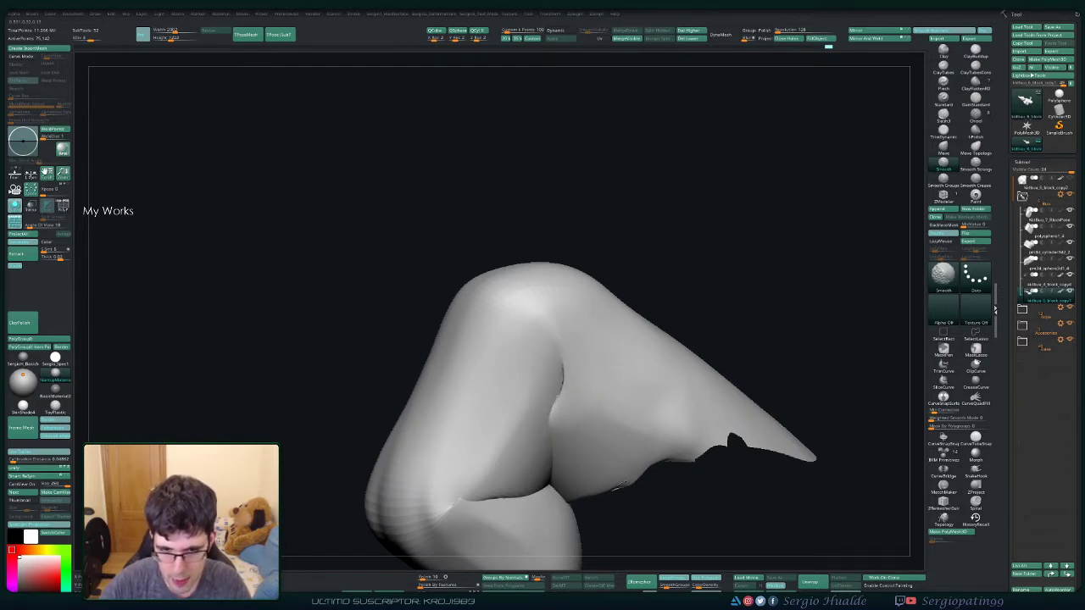
pyautogui.keyDown('shift'); pyautogui.moveTo(487, 494); pyautogui.dragTo(536, 475); pyautogui.keyUp('shift')
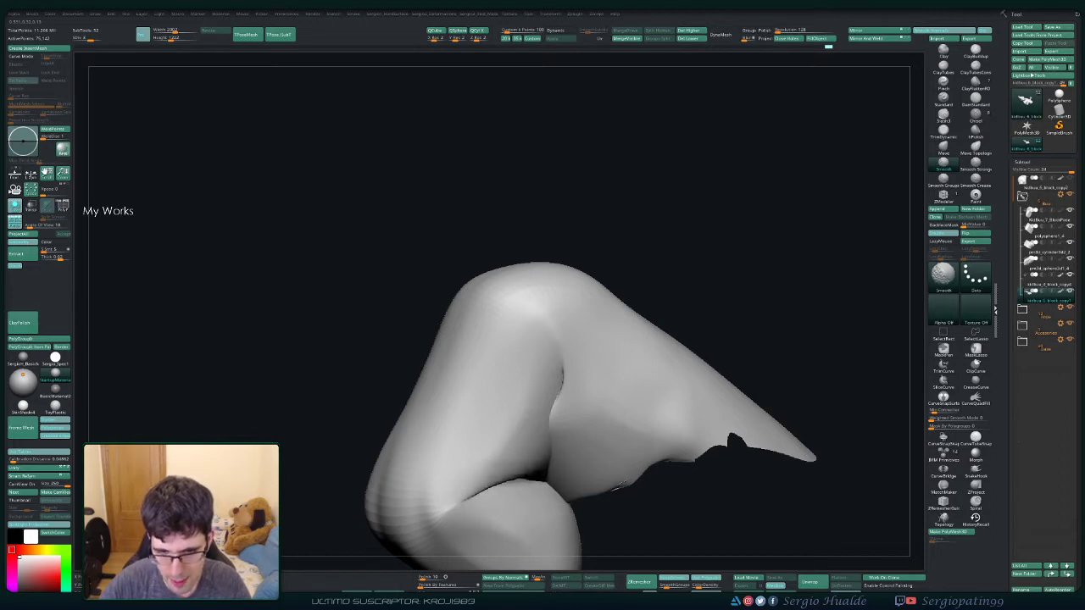
pyautogui.moveTo(532, 473); pyautogui.dragTo(543, 445, button='right')
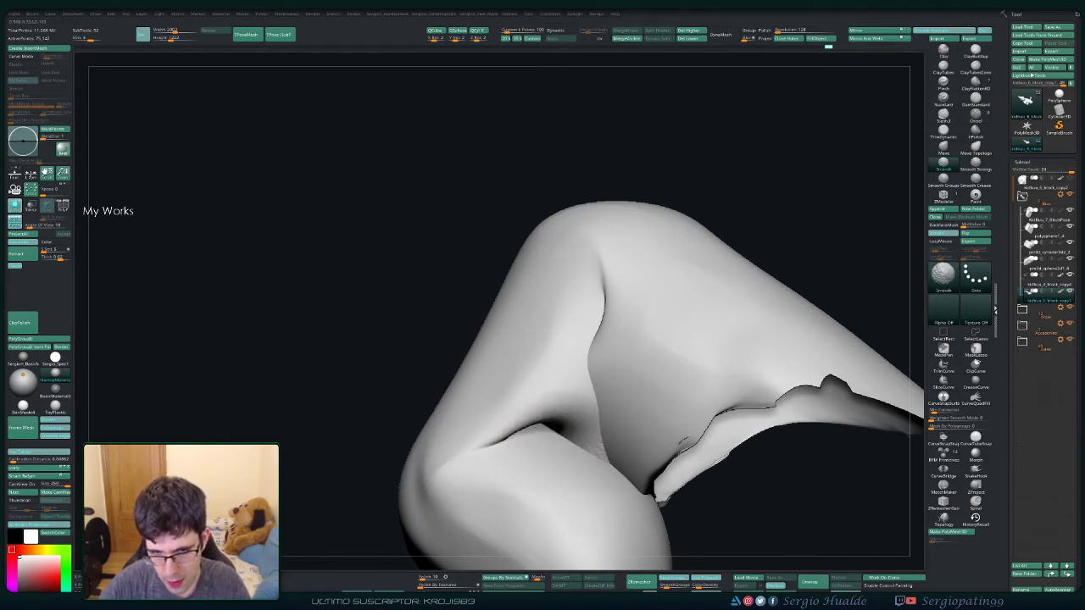
pyautogui.moveTo(685, 441); pyautogui.dragTo(634, 409, button='right')
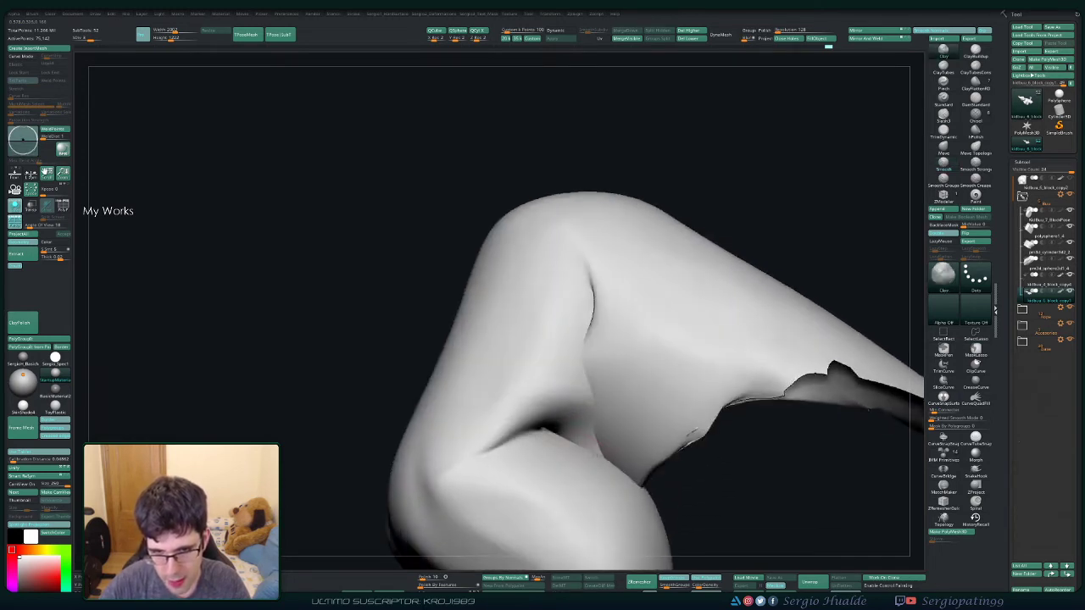
pyautogui.moveTo(634, 410)
pyautogui.mouseDown(button='right')
pyautogui.moveTo(552, 443)
pyautogui.moveTo(573, 417)
pyautogui.mouseUp(button='right')
pyautogui.moveTo(573, 417)
pyautogui.keyDown('shift'); pyautogui.mouseDown()
pyautogui.moveTo(559, 398)
pyautogui.moveTo(576, 420)
pyautogui.mouseUp(); pyautogui.keyUp('shift')
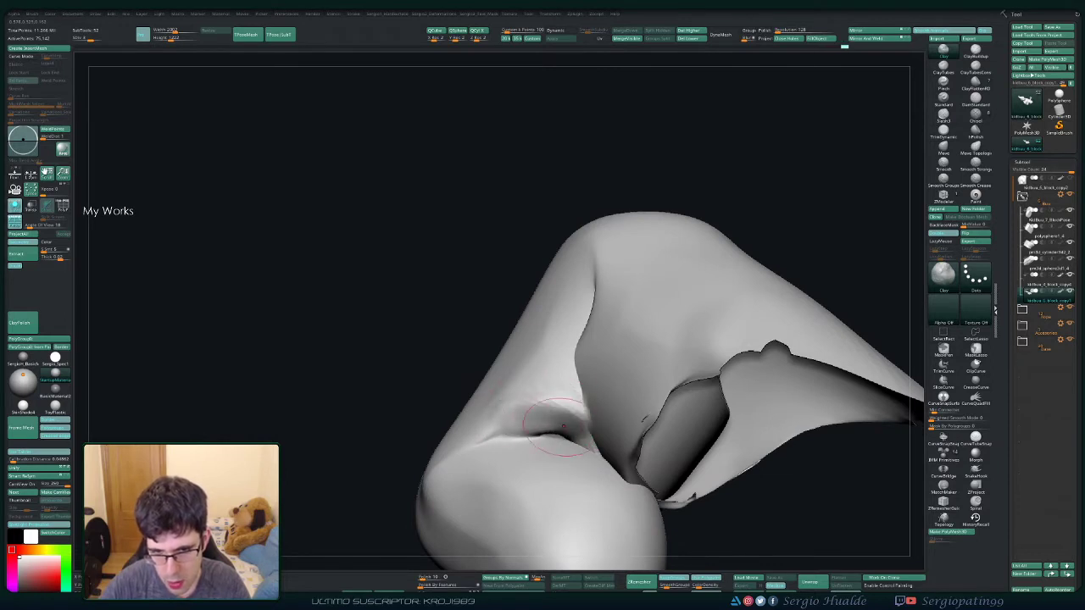
# Step: Deepen the inner fold's crease with Clay, soften it, then unhide the full figure
pyautogui.moveTo(483, 440)
pyautogui.mouseDown()
pyautogui.moveTo(559, 437)
pyautogui.moveTo(577, 398)
pyautogui.mouseUp()
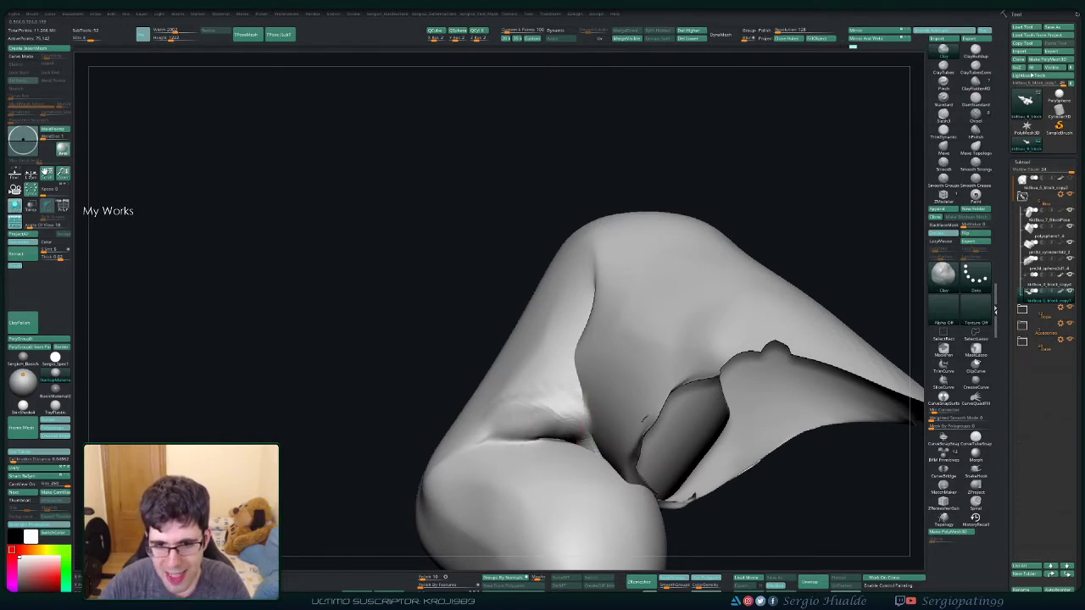
pyautogui.moveTo(577, 434); pyautogui.dragTo(584, 421, button='right')
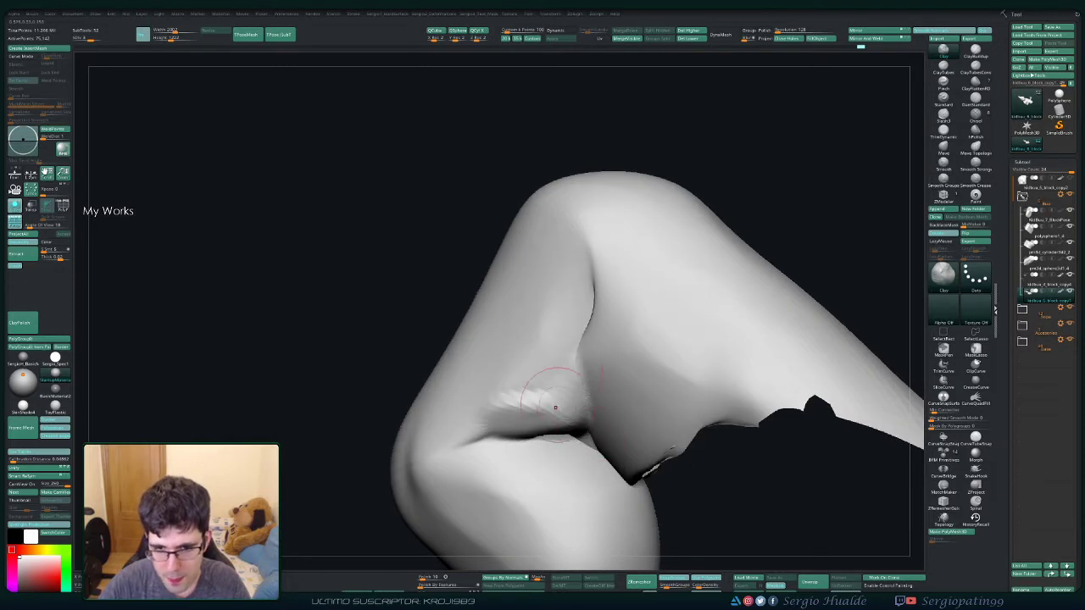
pyautogui.keyDown('shift'); pyautogui.moveTo(555, 407); pyautogui.dragTo(593, 347); pyautogui.keyUp('shift')
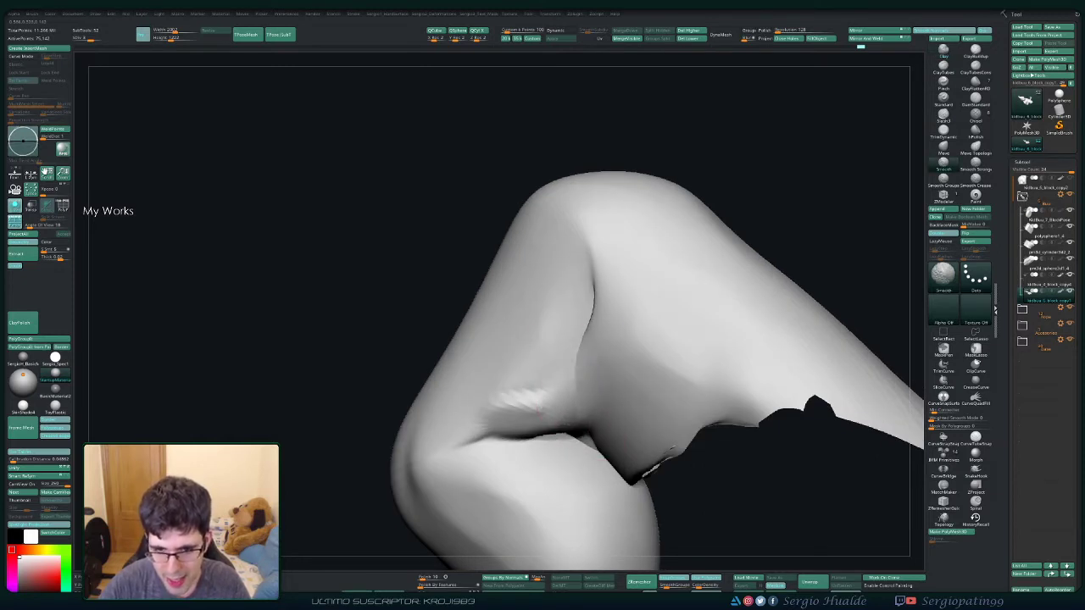
pyautogui.moveTo(593, 348); pyautogui.dragTo(591, 289, button='right')
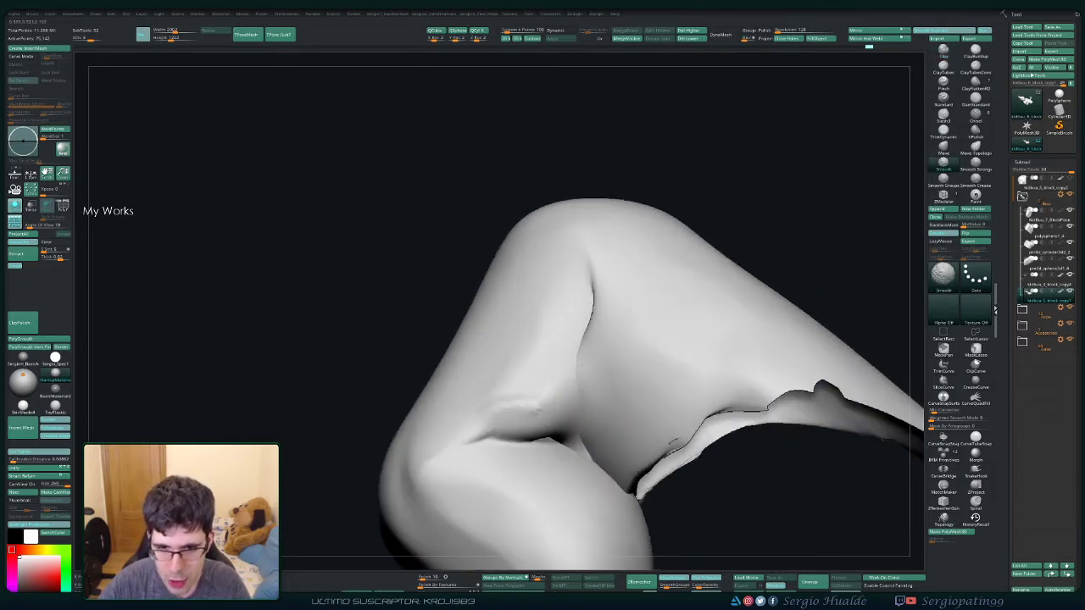
pyautogui.keyDown('shift'); pyautogui.moveTo(591, 284); pyautogui.dragTo(548, 388); pyautogui.keyUp('shift')
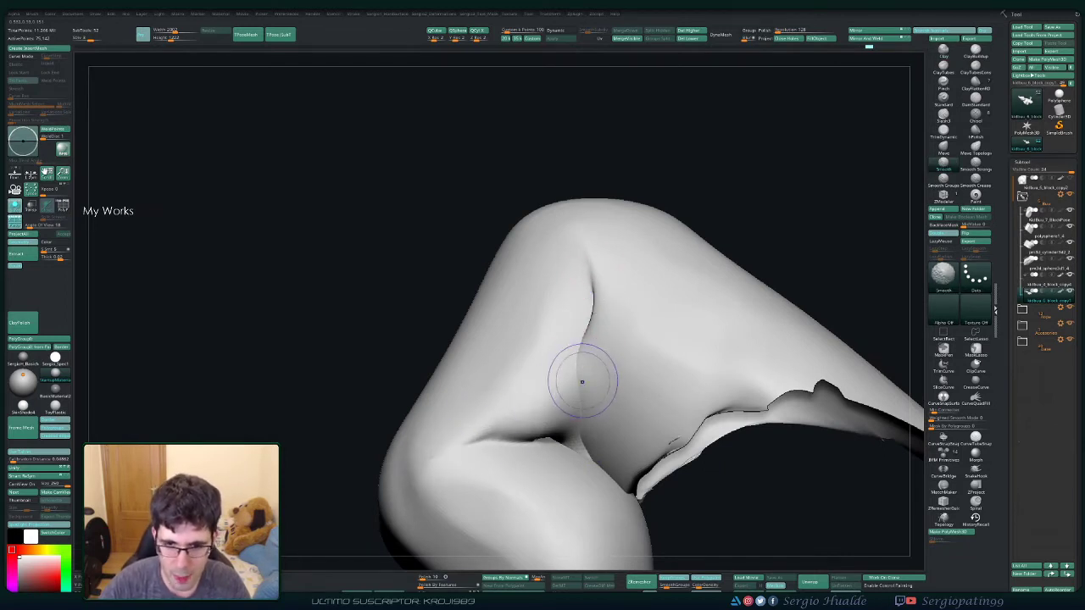
pyautogui.moveTo(589, 328); pyautogui.dragTo(606, 360, button='right')
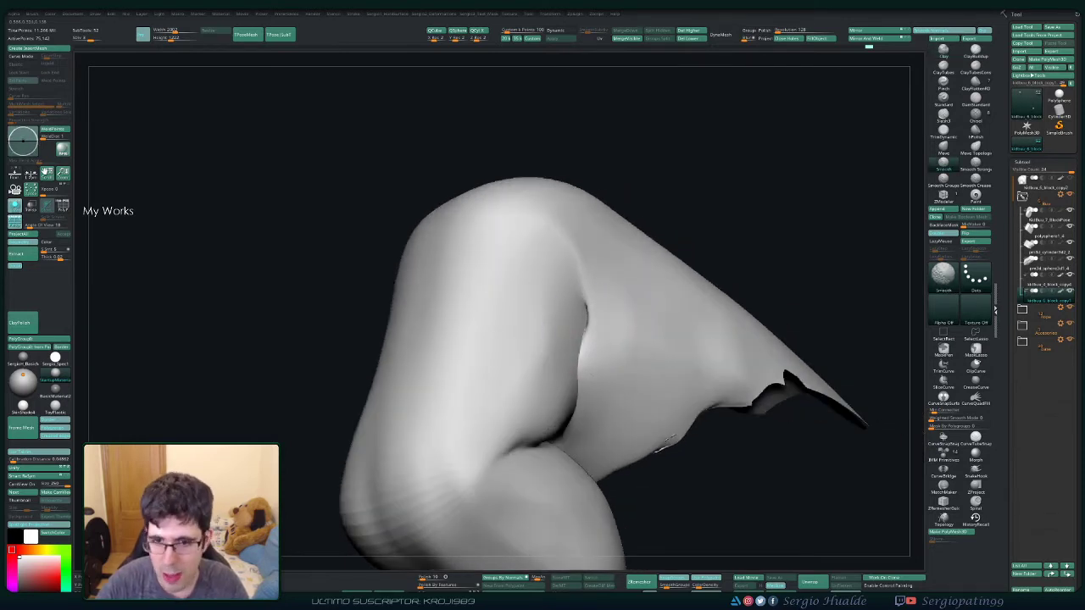
pyautogui.moveTo(618, 388)
pyautogui.keyDown('alt'); pyautogui.mouseDown(button='right')
pyautogui.moveTo(664, 298)
pyautogui.moveTo(644, 365)
pyautogui.moveTo(641, 327)
pyautogui.moveTo(767, 327)
pyautogui.mouseUp(button='right'); pyautogui.keyUp('alt')
pyautogui.keyDown('ctrl'); pyautogui.keyDown('shift'); pyautogui.moveTo(809, 220); pyautogui.dragTo(571, 406); pyautogui.keyUp('shift'); pyautogui.keyUp('ctrl')
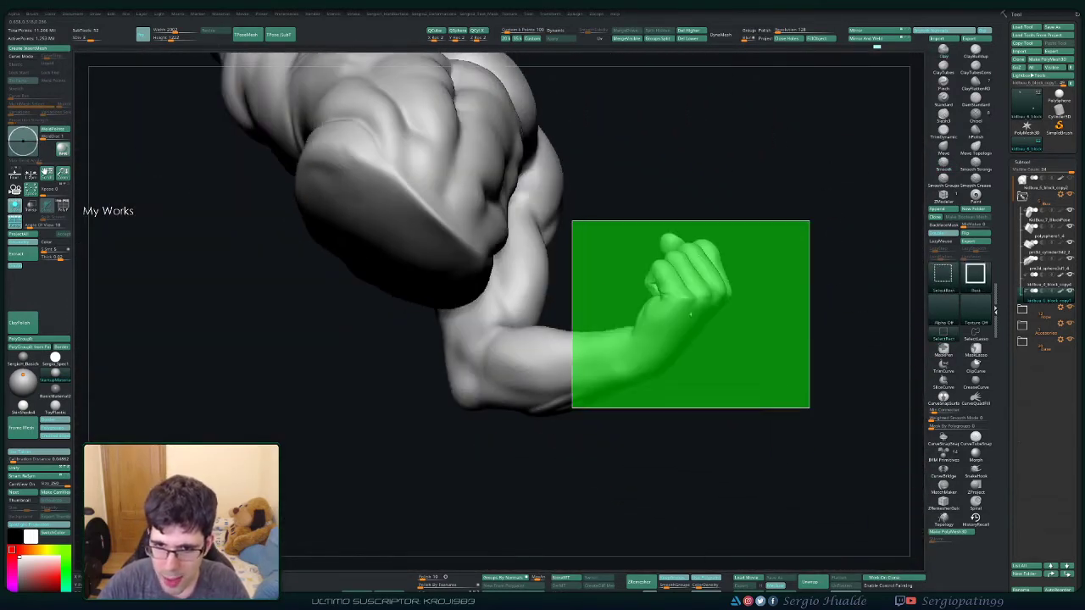
# Step: Frame the isolated fist, select the Clay brush, and examine the knuckles and thumb side up close
pyautogui.press('f')
pyautogui.press('b')
pyautogui.press('c')
pyautogui.press('l')
pyautogui.moveTo(661, 390)
pyautogui.keyDown('alt'); pyautogui.mouseDown(button='right')
pyautogui.moveTo(678, 322)
pyautogui.moveTo(689, 327)
pyautogui.moveTo(712, 288)
pyautogui.mouseUp(button='right'); pyautogui.keyUp('alt')
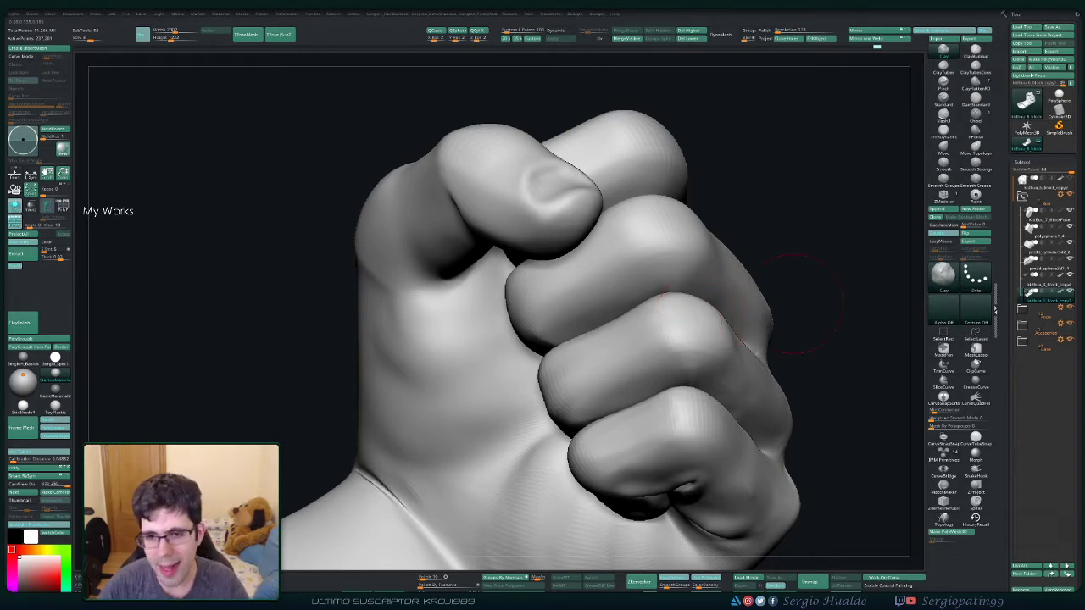
pyautogui.moveTo(834, 293)
pyautogui.mouseDown()
pyautogui.moveTo(882, 356)
pyautogui.moveTo(663, 381)
pyautogui.mouseUp()
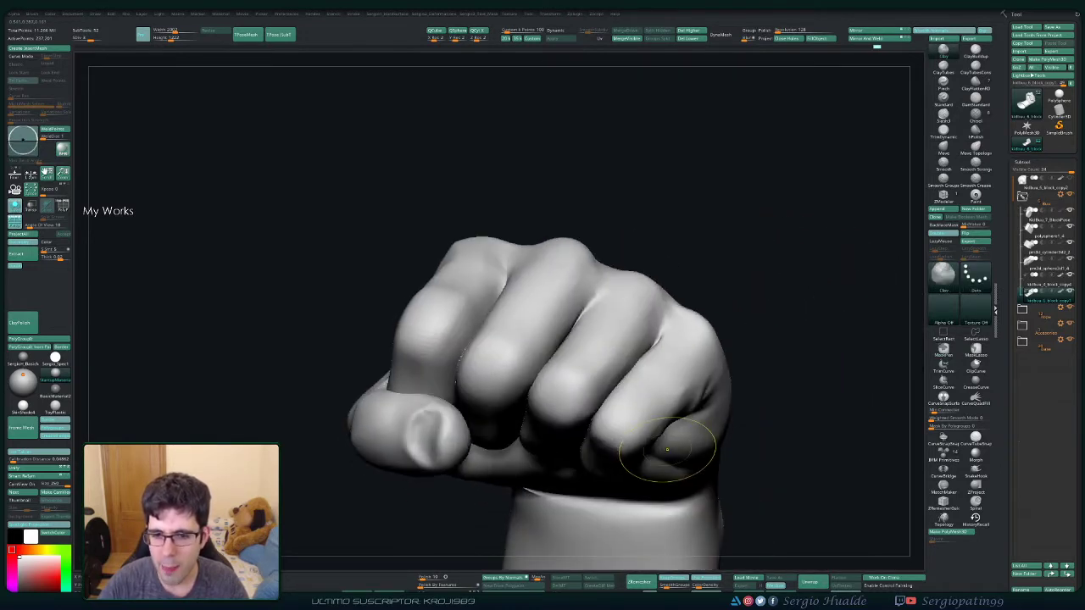
pyautogui.moveTo(717, 361); pyautogui.dragTo(702, 359)
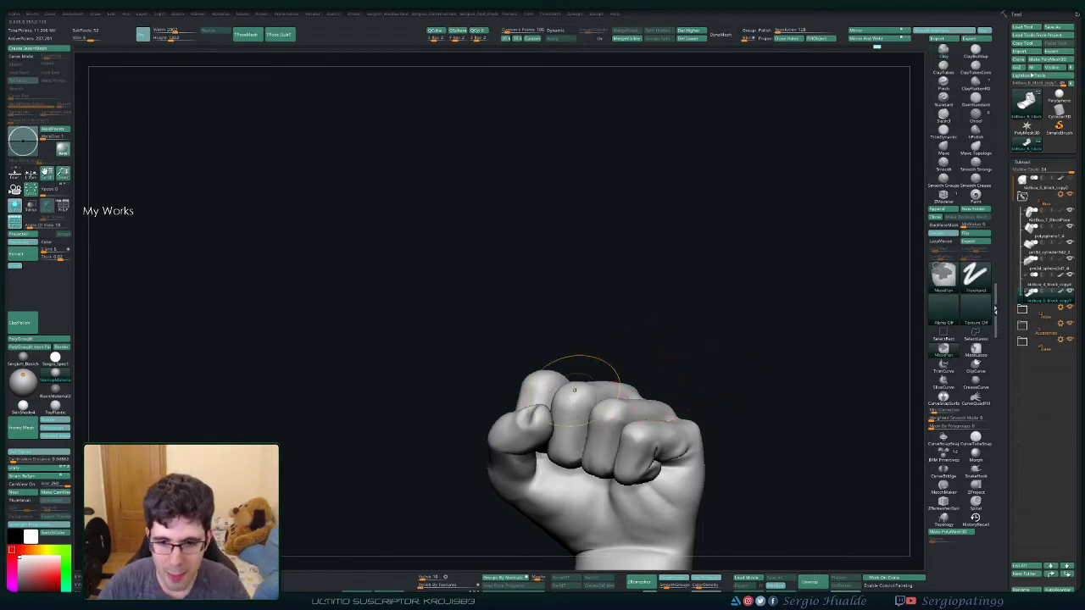
pyautogui.scroll(2, 585, 398)
pyautogui.moveTo(632, 431)
pyautogui.mouseDown(button='right')
pyautogui.moveTo(593, 399)
pyautogui.moveTo(632, 479)
pyautogui.moveTo(598, 430)
pyautogui.mouseUp(button='right')
pyautogui.scroll(3, 593, 398)
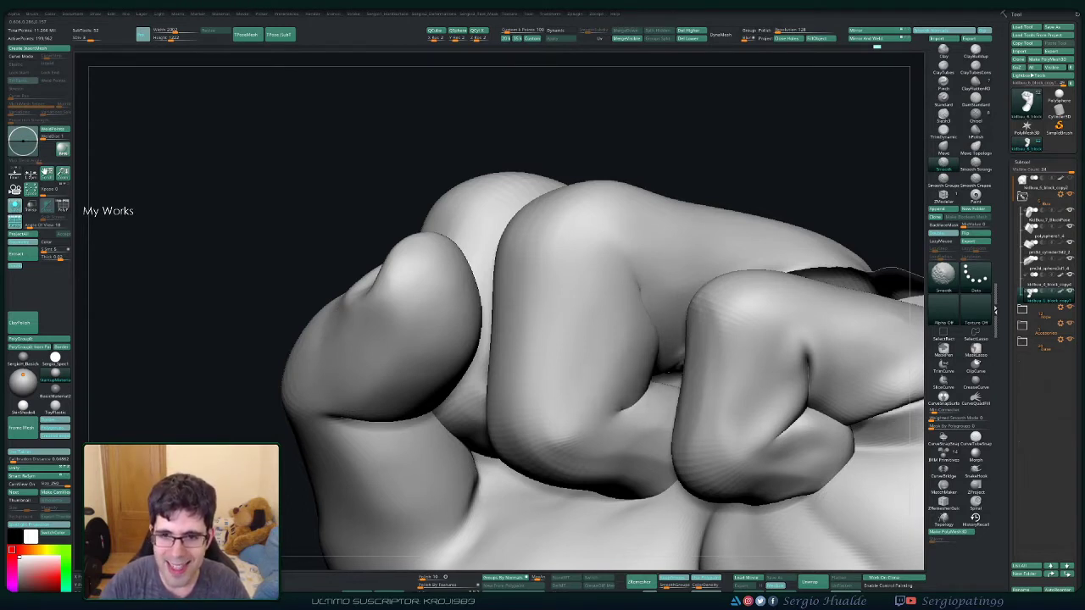
# Step: Orbit to inspect the fist's front and underside, and adjust the brush size
pyautogui.moveTo(649, 339); pyautogui.dragTo(626, 355, button='right')
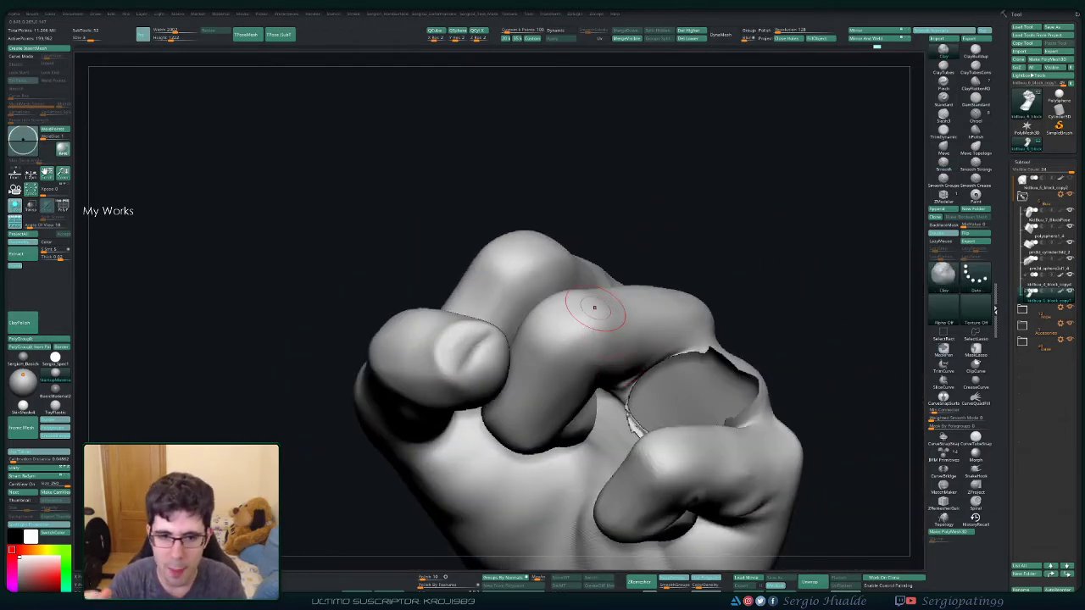
pyautogui.moveTo(619, 294); pyautogui.dragTo(580, 285, button='right')
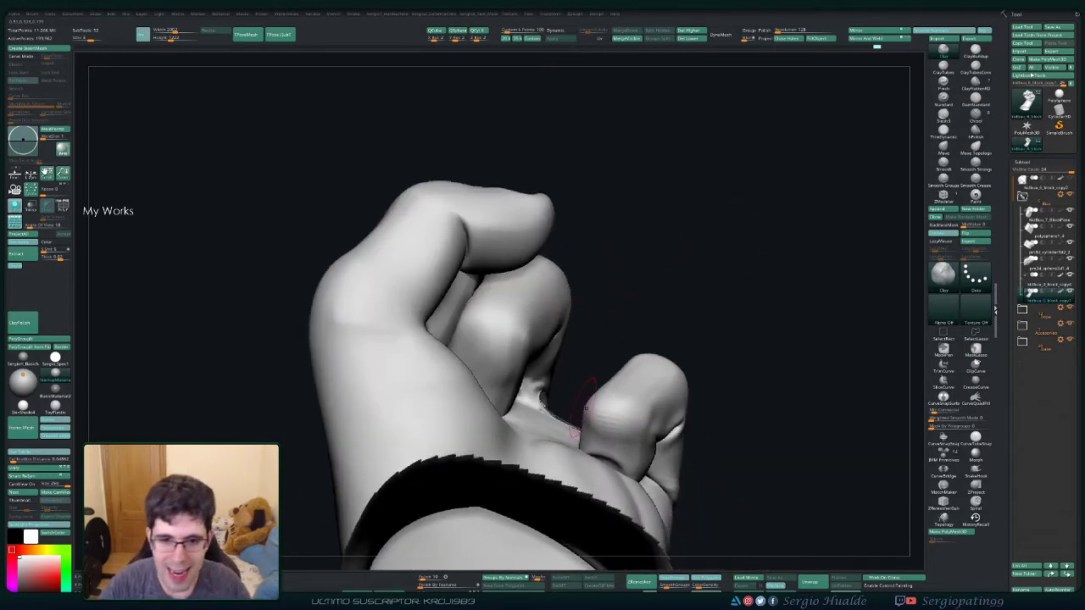
pyautogui.moveTo(618, 311)
pyautogui.mouseDown(button='right')
pyautogui.moveTo(649, 303)
pyautogui.moveTo(653, 339)
pyautogui.mouseUp(button='right')
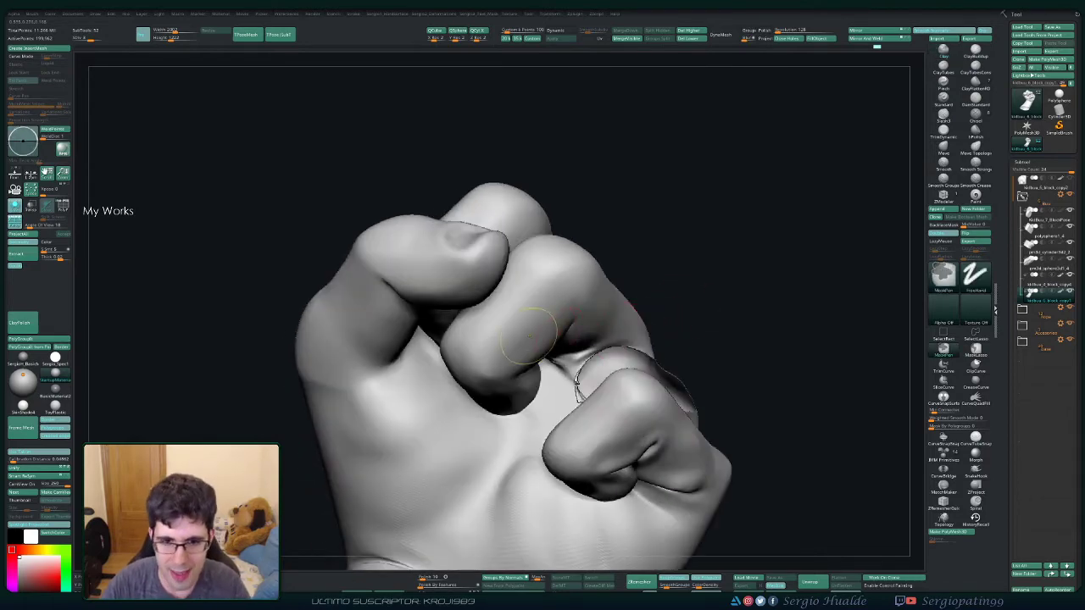
pyautogui.moveTo(574, 421); pyautogui.dragTo(477, 356, button='right')
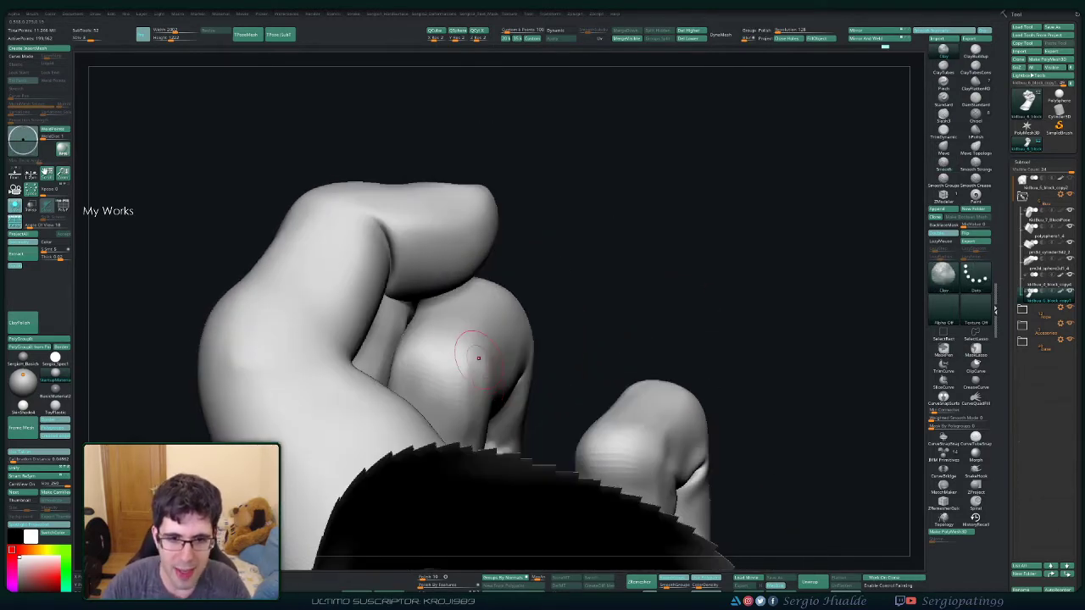
pyautogui.press('s')
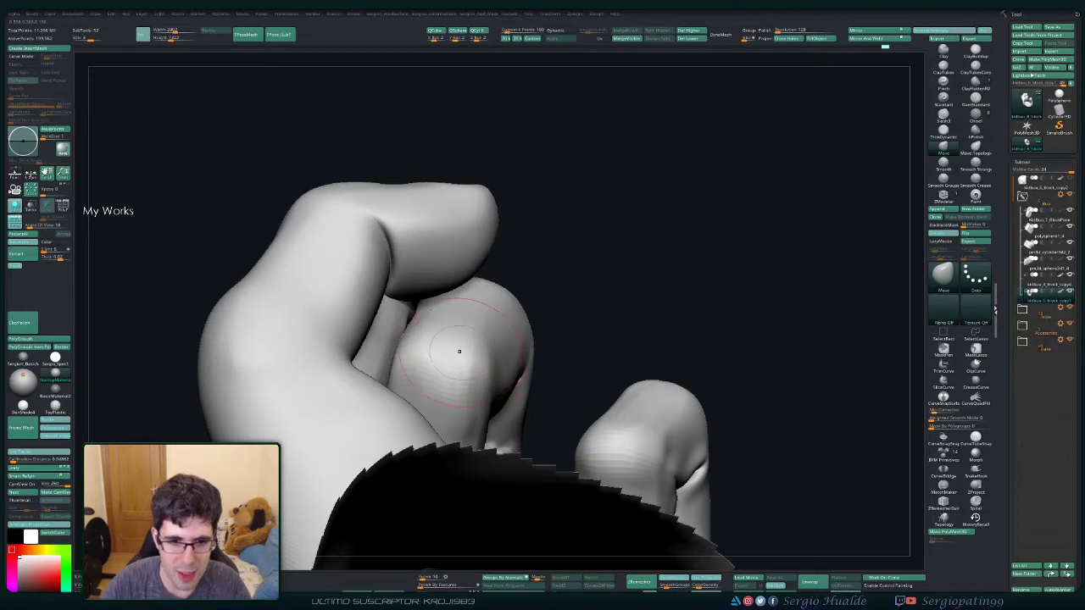
pyautogui.moveTo(458, 361); pyautogui.dragTo(451, 405, button='right')
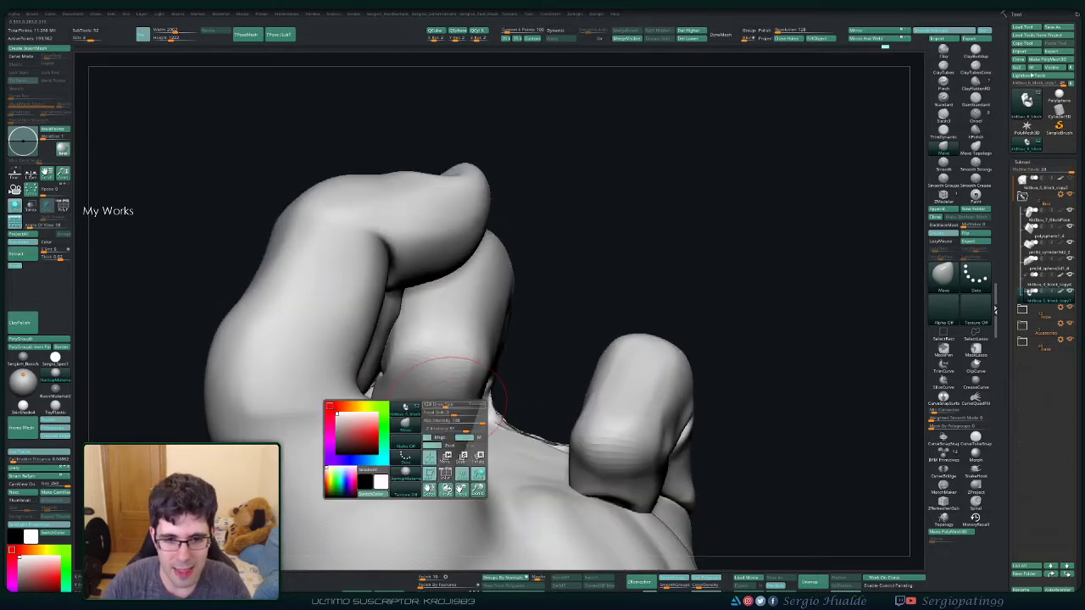
# Step: Refine the fist with the Move Topological brush and Smooth, then orbit back to a front view
pyautogui.press('b')
pyautogui.press('m')
pyautogui.press('t')
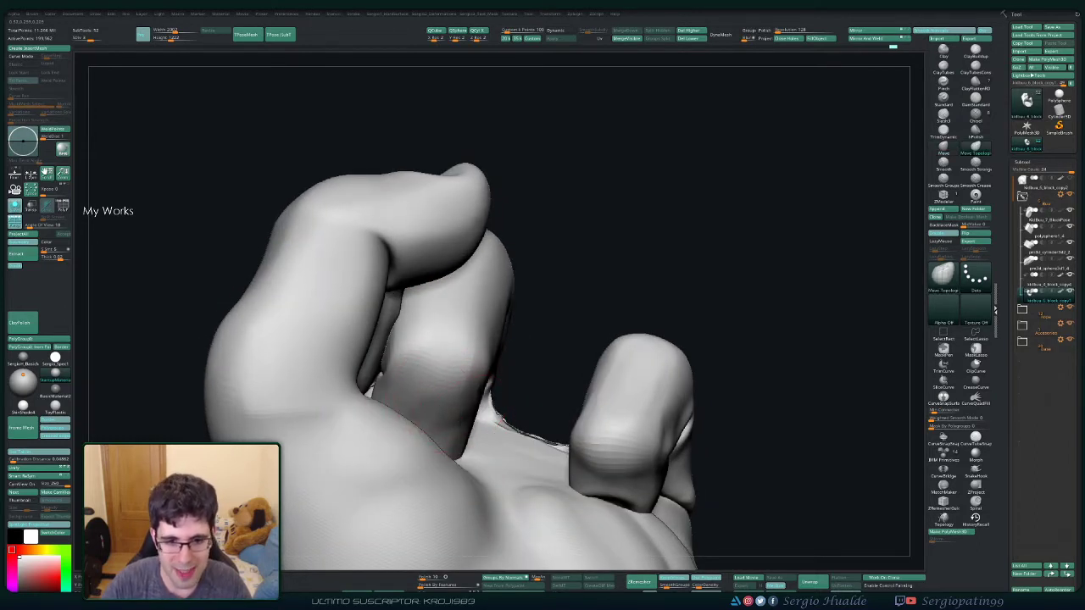
pyautogui.press('shift')
pyautogui.moveTo(509, 424)
pyautogui.mouseDown(button='right')
pyautogui.moveTo(566, 439)
pyautogui.moveTo(581, 291)
pyautogui.mouseUp(button='right')
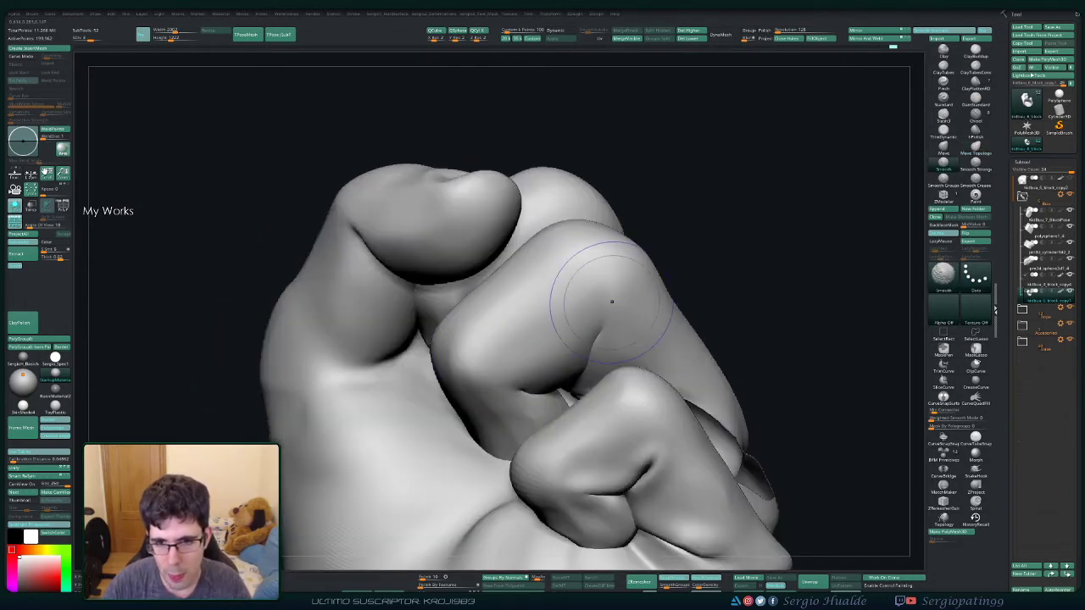
pyautogui.moveTo(624, 376)
pyautogui.mouseDown(button='right')
pyautogui.moveTo(640, 327)
pyautogui.moveTo(509, 364)
pyautogui.moveTo(546, 331)
pyautogui.moveTo(627, 362)
pyautogui.moveTo(582, 359)
pyautogui.moveTo(576, 348)
pyautogui.moveTo(676, 295)
pyautogui.moveTo(734, 315)
pyautogui.moveTo(695, 291)
pyautogui.mouseUp(button='right')
# Step: Isolate the fist with a selection rectangle and push the knuckle area into shape
pyautogui.keyDown('ctrl'); pyautogui.keyDown('shift'); pyautogui.moveTo(703, 290); pyautogui.dragTo(590, 500); pyautogui.keyUp('shift'); pyautogui.keyUp('ctrl')
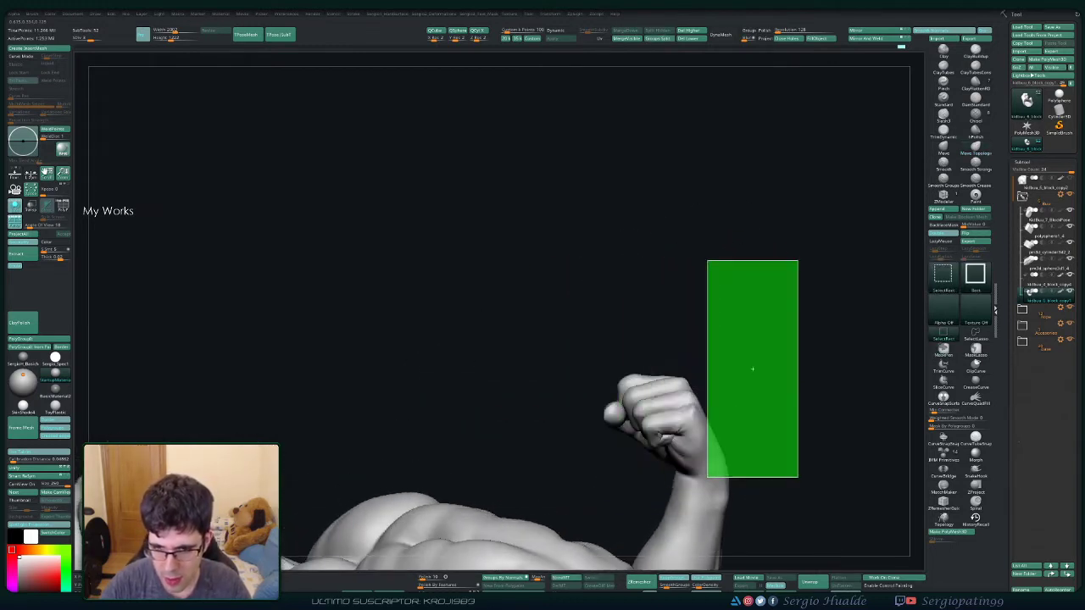
pyautogui.moveTo(594, 474)
pyautogui.mouseDown(button='right')
pyautogui.moveTo(658, 323)
pyautogui.moveTo(642, 373)
pyautogui.mouseUp(button='right')
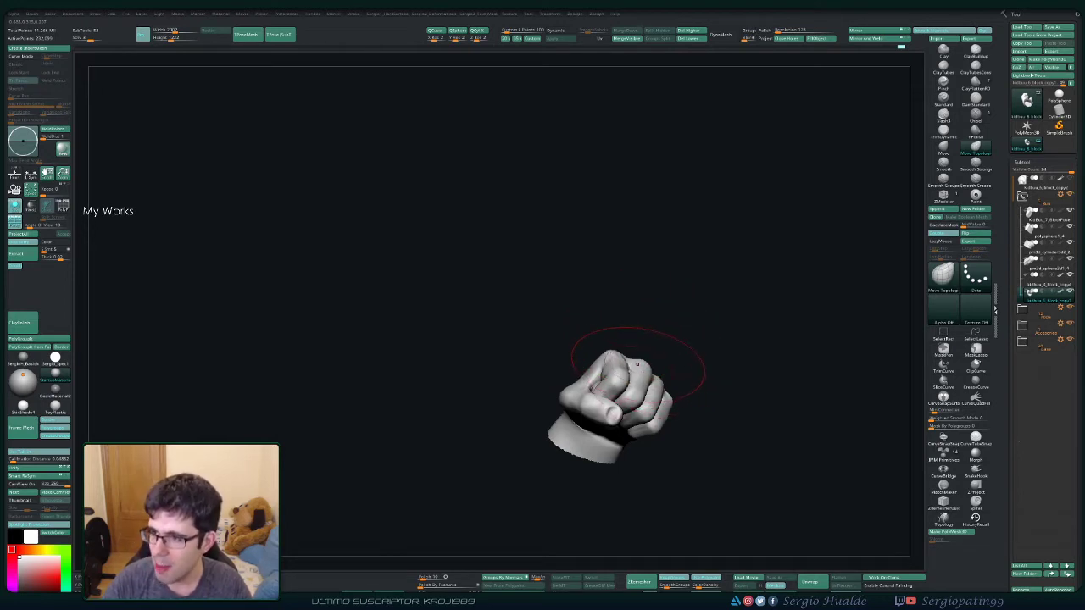
pyautogui.moveTo(638, 370)
pyautogui.mouseDown(button='right')
pyautogui.moveTo(593, 390)
pyautogui.moveTo(627, 336)
pyautogui.moveTo(642, 363)
pyautogui.moveTo(629, 371)
pyautogui.mouseUp(button='right')
pyautogui.moveTo(629, 378)
pyautogui.mouseDown()
pyautogui.moveTo(626, 389)
pyautogui.moveTo(641, 329)
pyautogui.mouseUp()
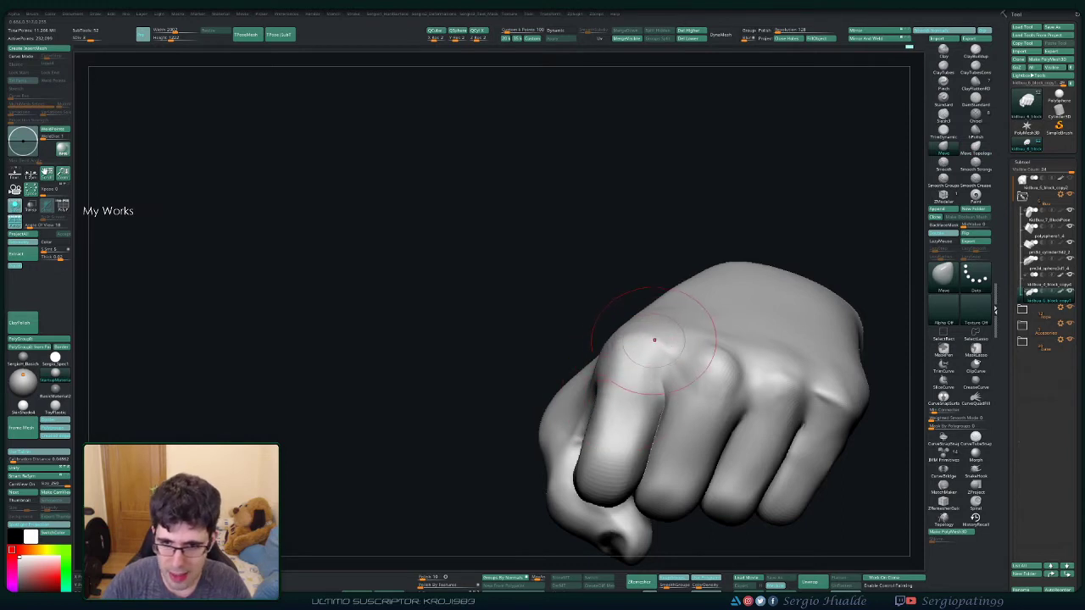
# Step: Check the back of the hand and index knuckle side, then smooth the thumb crease
pyautogui.moveTo(654, 340)
pyautogui.mouseDown(button='right')
pyautogui.moveTo(649, 351)
pyautogui.moveTo(642, 340)
pyautogui.mouseUp(button='right')
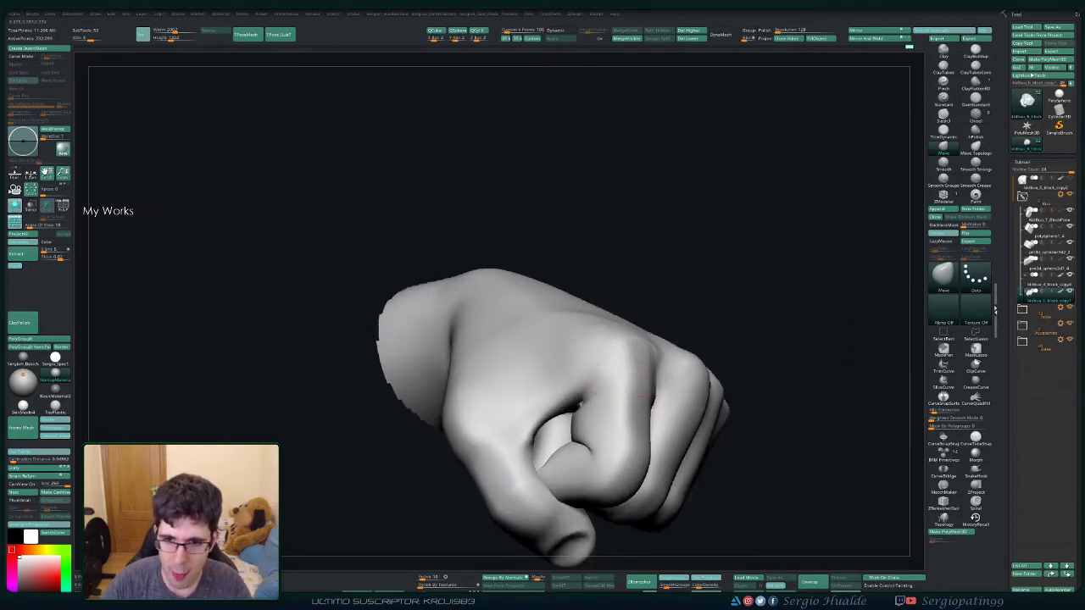
pyautogui.moveTo(657, 385)
pyautogui.mouseDown(button='right')
pyautogui.moveTo(617, 343)
pyautogui.moveTo(634, 345)
pyautogui.mouseUp(button='right')
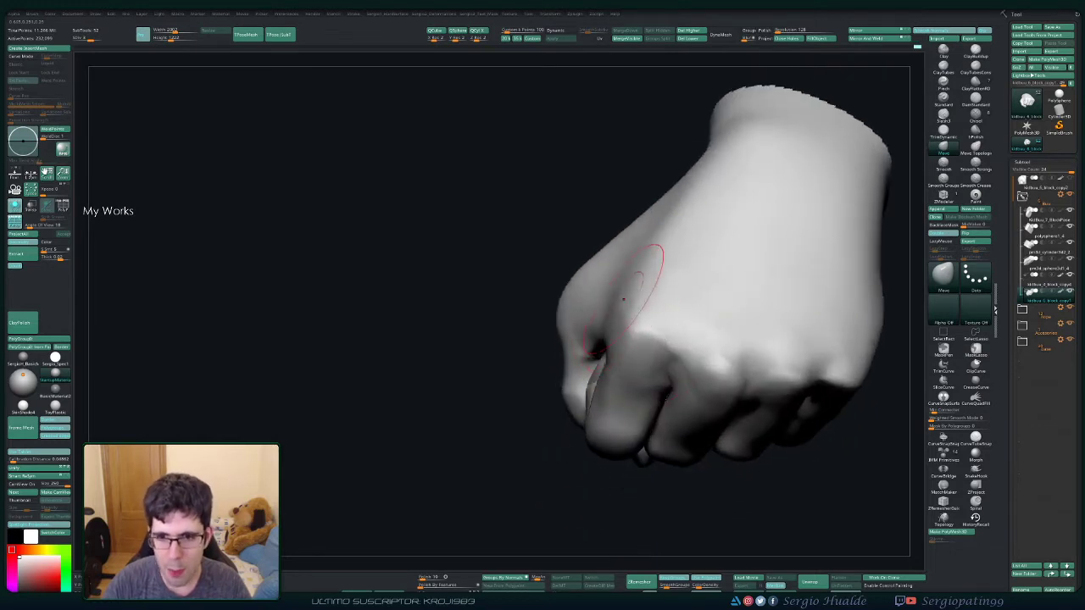
pyautogui.moveTo(640, 328)
pyautogui.mouseDown(button='right')
pyautogui.moveTo(631, 347)
pyautogui.moveTo(649, 347)
pyautogui.moveTo(640, 389)
pyautogui.mouseUp(button='right')
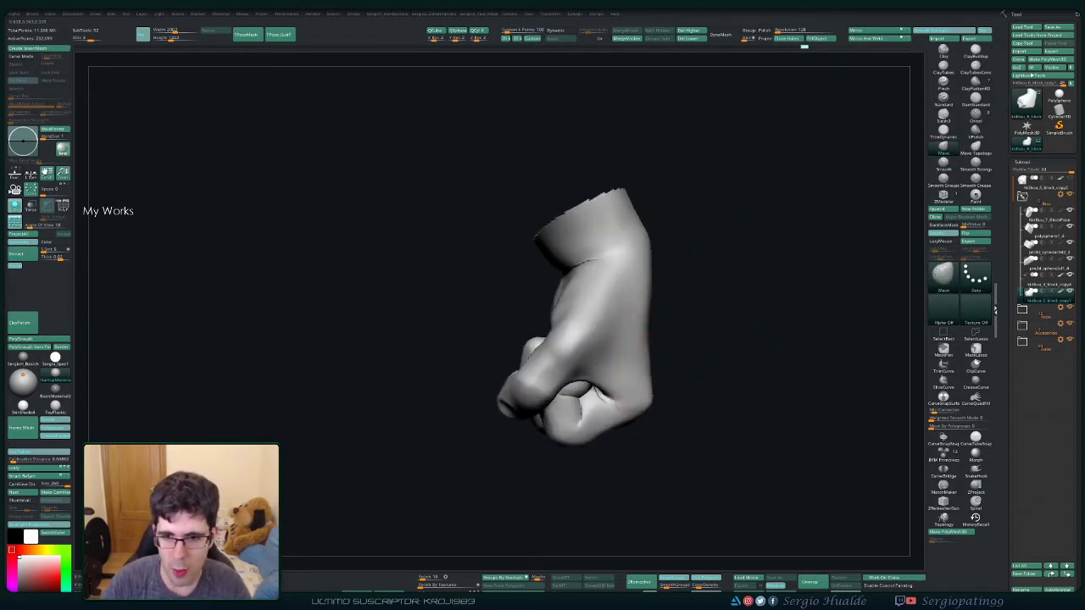
pyautogui.moveTo(670, 331)
pyautogui.mouseDown(button='right')
pyautogui.moveTo(642, 315)
pyautogui.moveTo(674, 334)
pyautogui.moveTo(639, 273)
pyautogui.mouseUp(button='right')
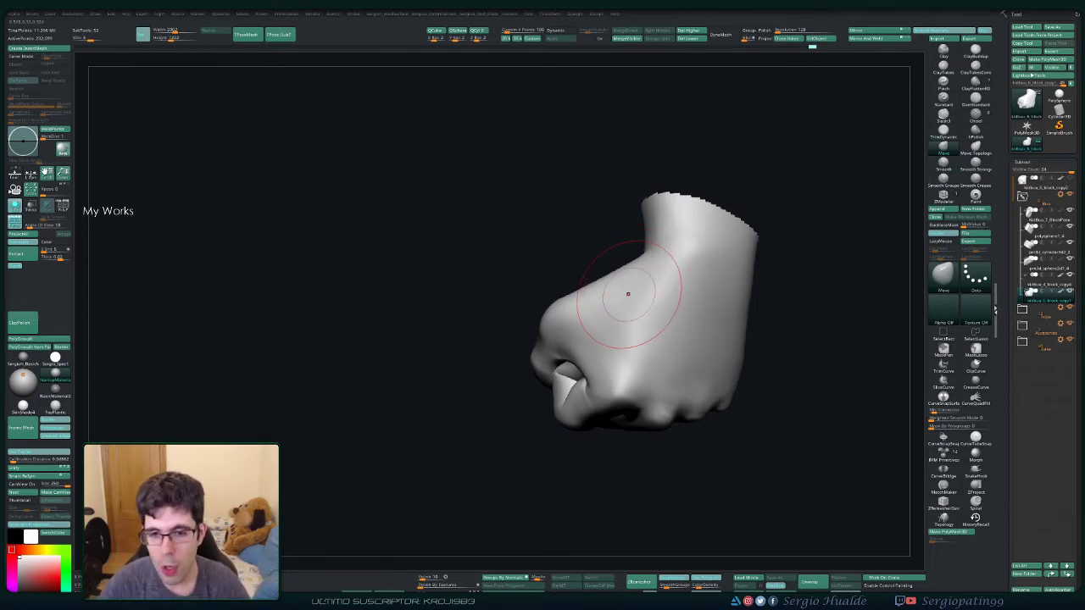
pyautogui.moveTo(628, 294)
pyautogui.mouseDown(button='right')
pyautogui.moveTo(661, 330)
pyautogui.moveTo(693, 325)
pyautogui.mouseUp(button='right')
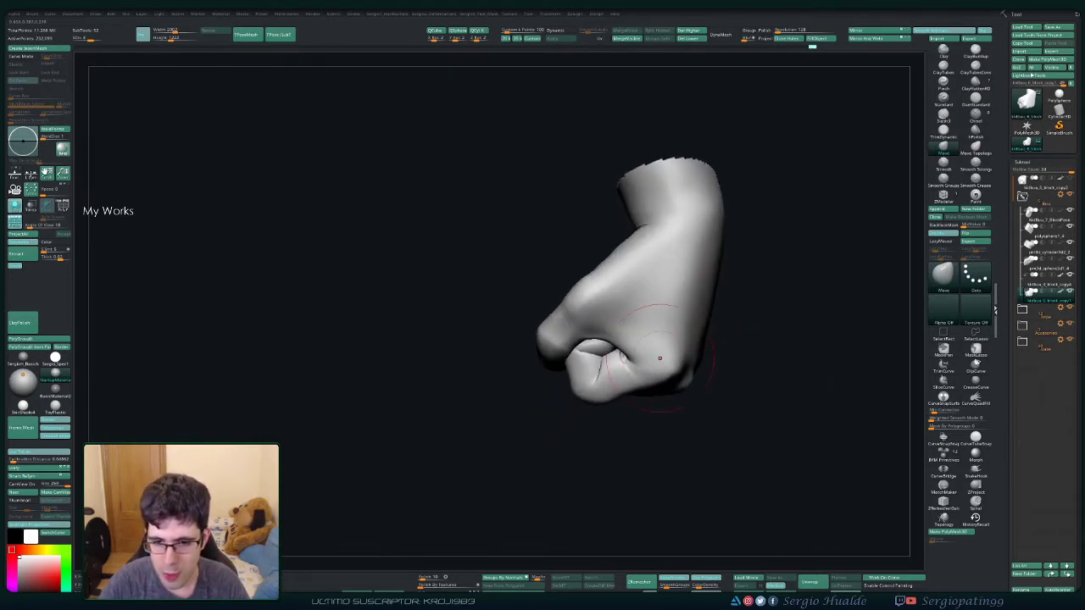
pyautogui.moveTo(678, 322); pyautogui.dragTo(602, 412, button='right')
pyautogui.press('shift')
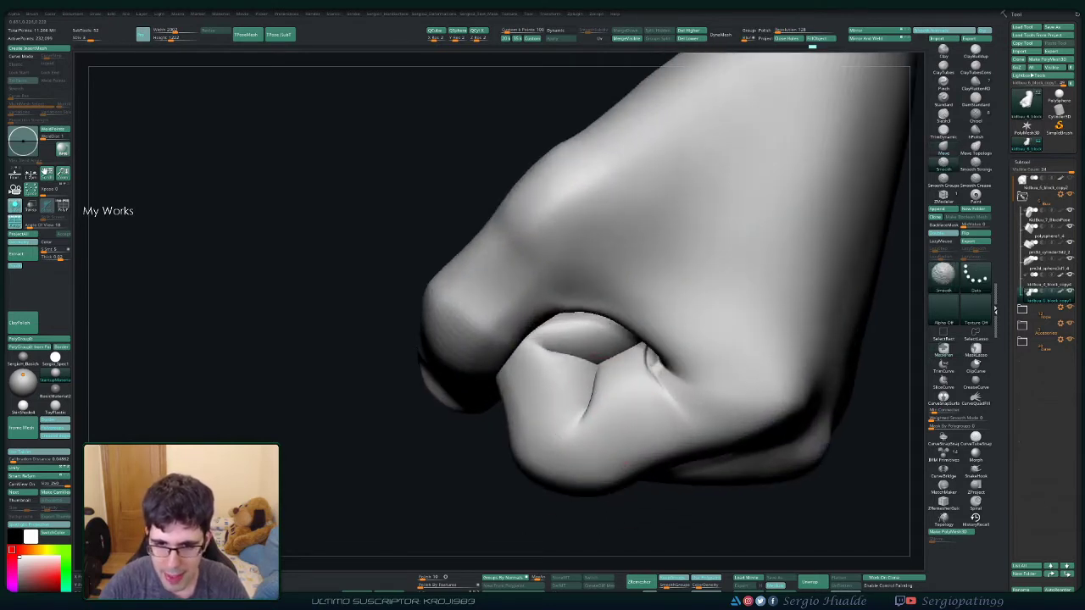
pyautogui.moveTo(589, 388); pyautogui.dragTo(625, 393, button='right')
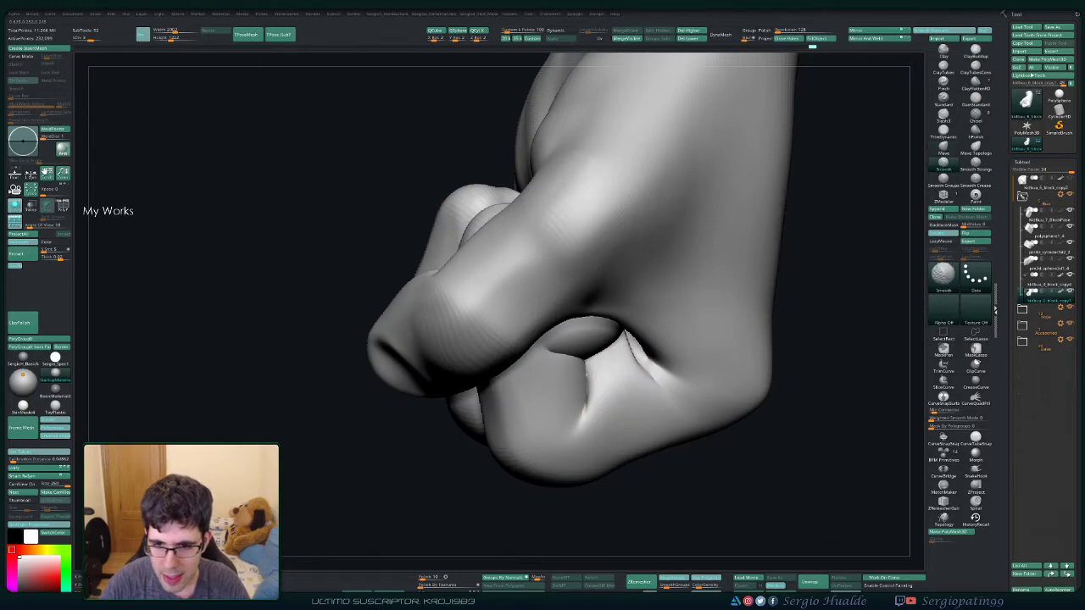
pyautogui.moveTo(645, 356)
pyautogui.mouseDown(button='right')
pyautogui.moveTo(784, 356)
pyautogui.moveTo(710, 355)
pyautogui.mouseUp(button='right')
# Step: Frame the fist, toggle Polyframe on and off, and pick the ClayBuildup brush
pyautogui.press('f')
pyautogui.hotkey('shift', 'f')
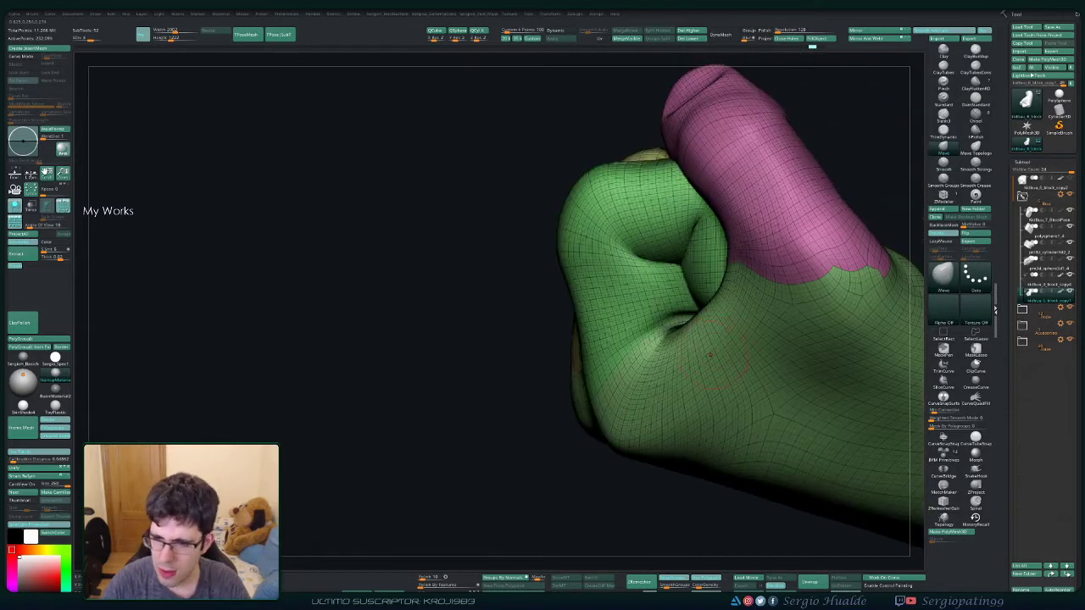
pyautogui.hotkey('shift', 'f')
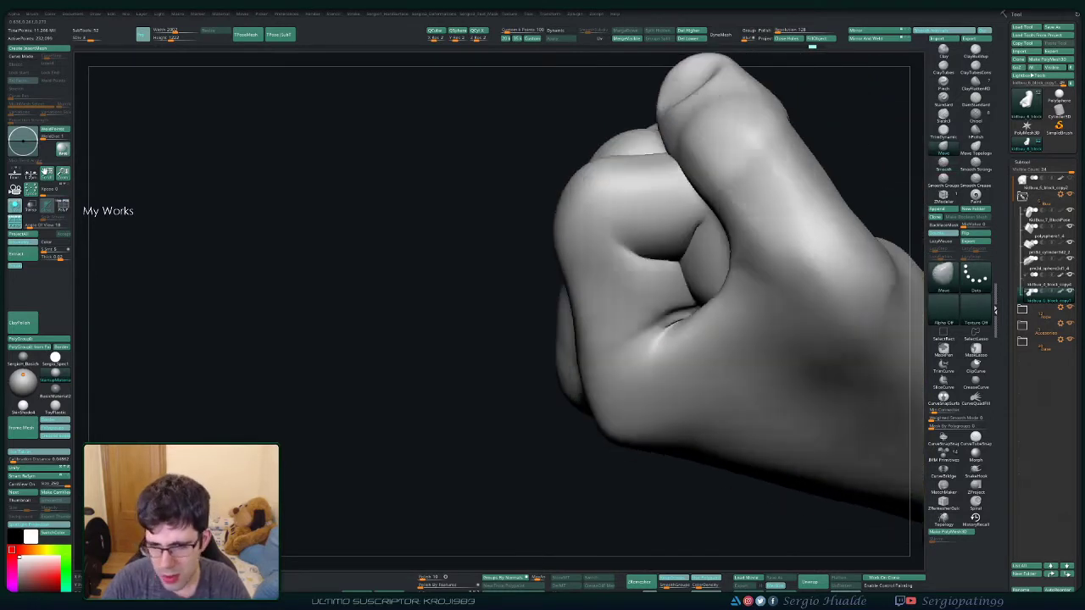
pyautogui.moveTo(694, 362); pyautogui.dragTo(670, 337, button='right')
pyautogui.press('b')
pyautogui.press('c')
pyautogui.press('b')
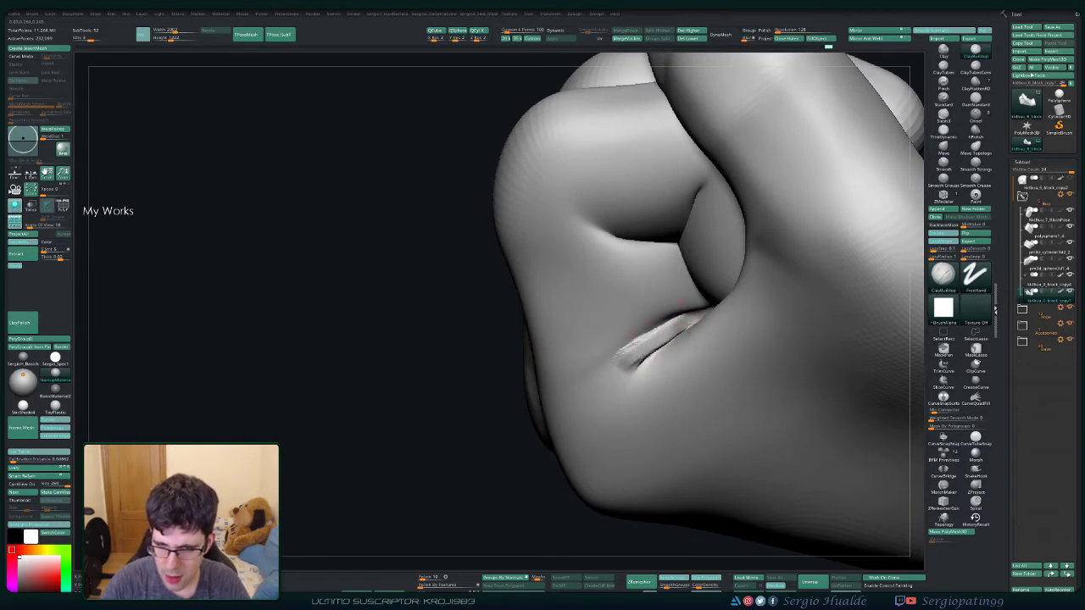
# Step: Deepen and lengthen the thumb crease, then soften the new stroke
pyautogui.moveTo(702, 320); pyautogui.dragTo(631, 366)
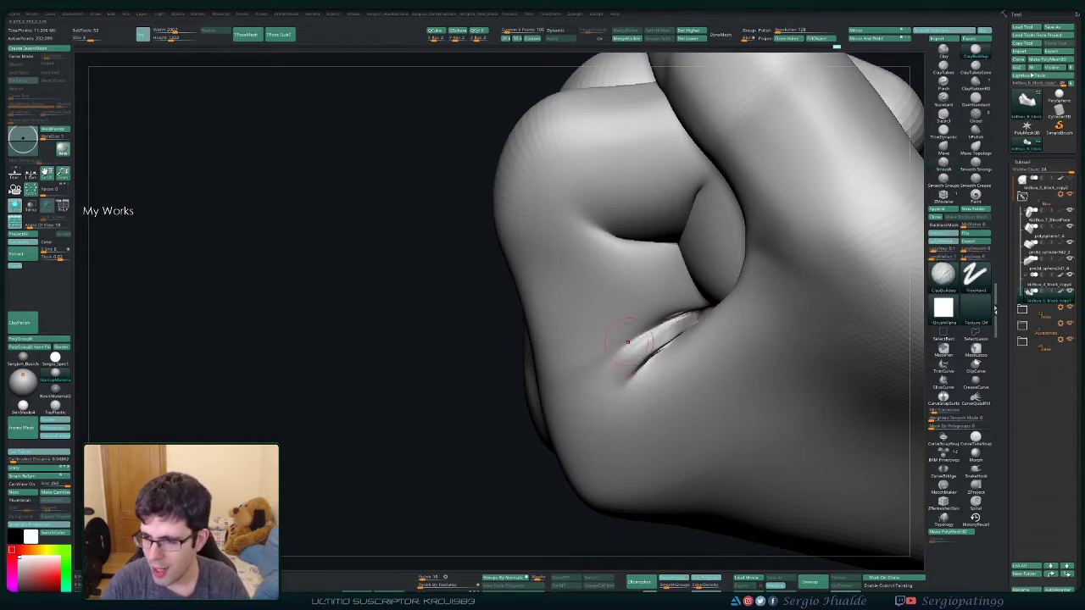
pyautogui.keyDown('shift'); pyautogui.moveTo(643, 363); pyautogui.dragTo(703, 322); pyautogui.keyUp('shift')
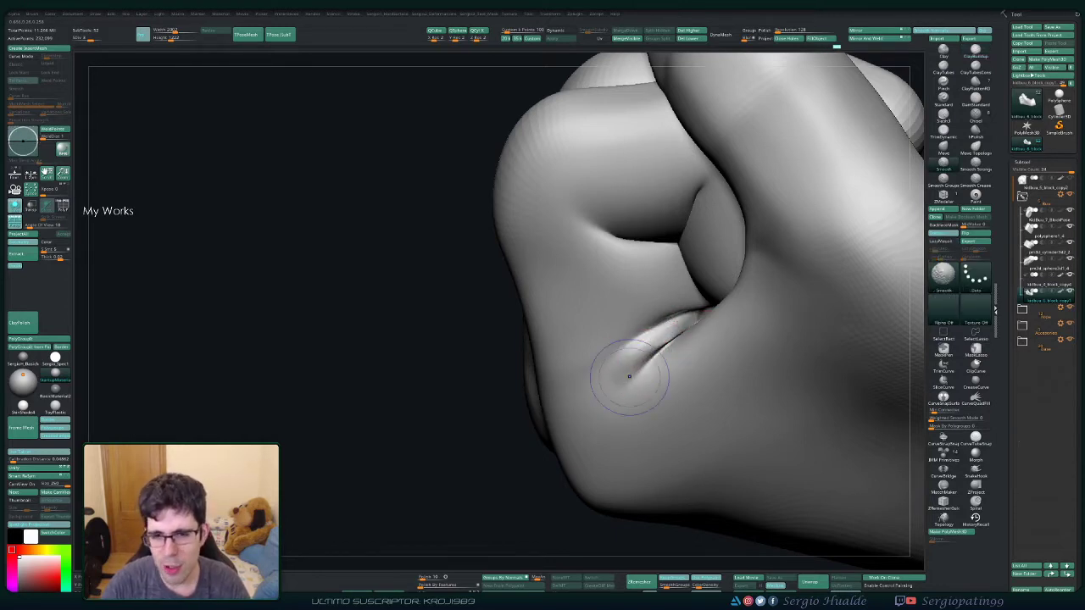
pyautogui.moveTo(629, 376)
pyautogui.mouseDown(button='right')
pyautogui.moveTo(655, 349)
pyautogui.moveTo(659, 315)
pyautogui.mouseUp(button='right')
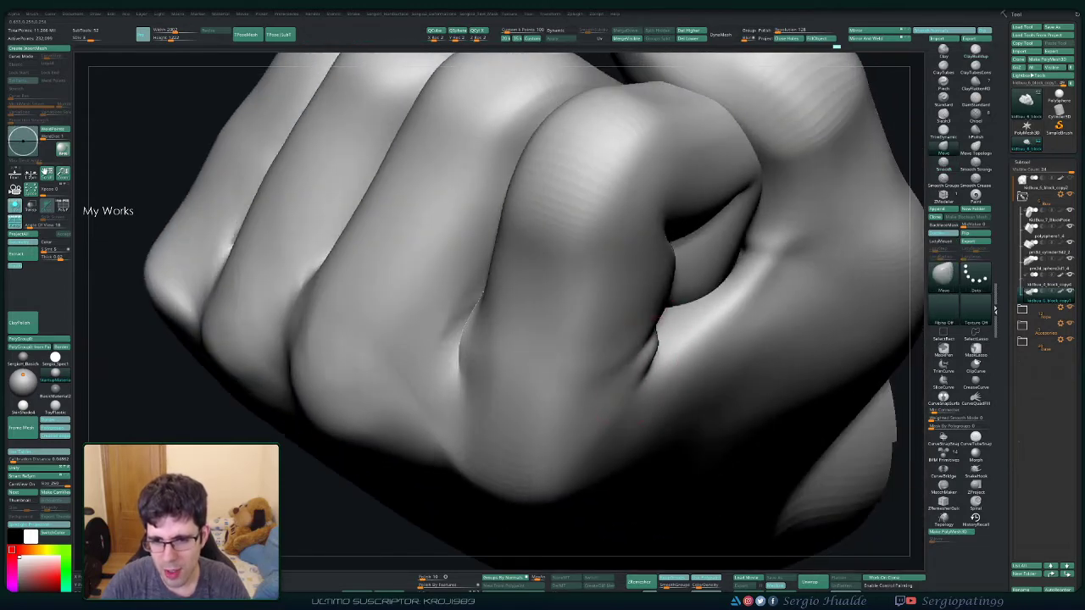
pyautogui.moveTo(639, 370)
pyautogui.mouseDown(button='right')
pyautogui.moveTo(666, 343)
pyautogui.moveTo(632, 377)
pyautogui.moveTo(654, 329)
pyautogui.mouseUp(button='right')
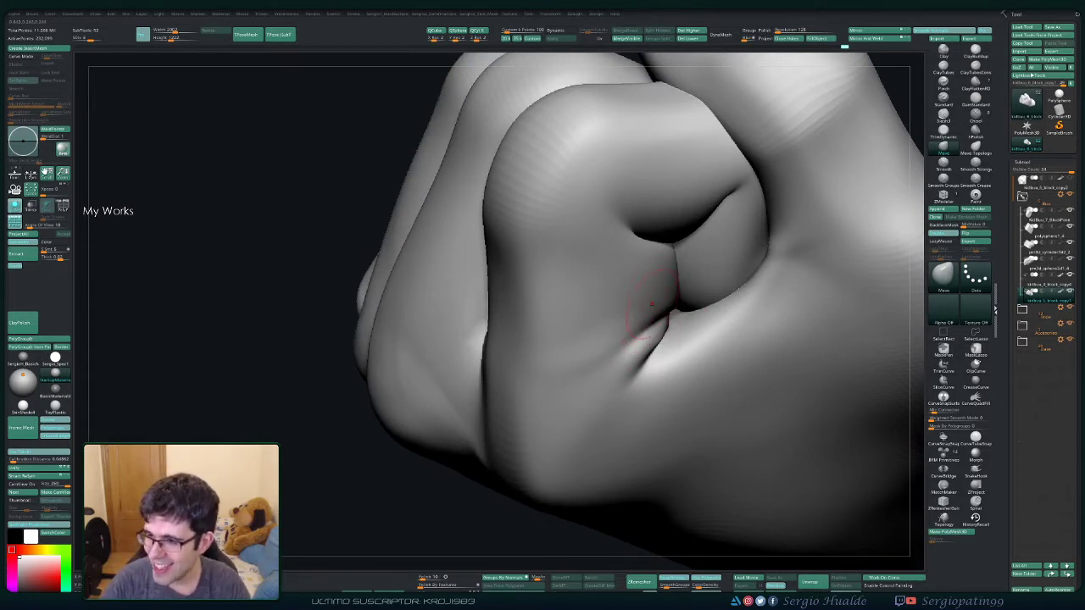
pyautogui.moveTo(658, 314); pyautogui.dragTo(662, 316, button='right')
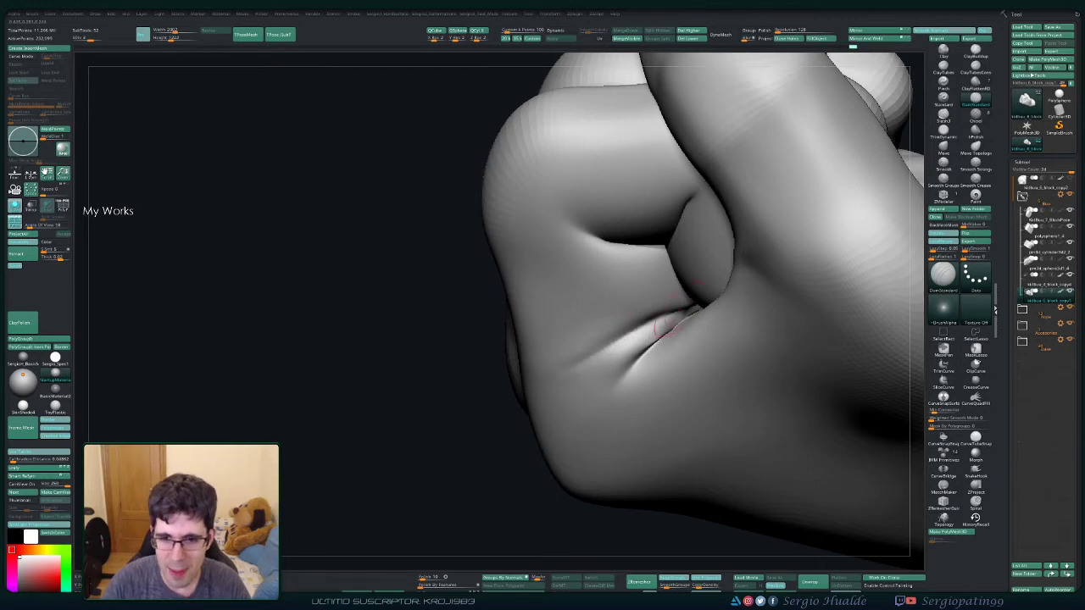
pyautogui.press('shift')
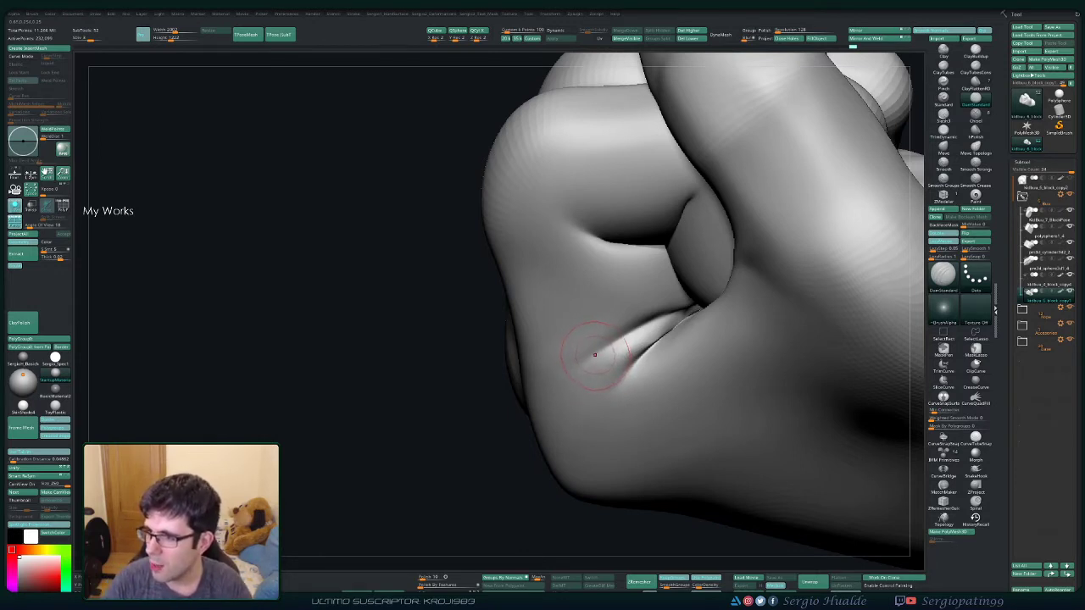
pyautogui.moveTo(596, 351)
pyautogui.mouseDown(button='right')
pyautogui.moveTo(677, 359)
pyautogui.moveTo(674, 377)
pyautogui.mouseUp(button='right')
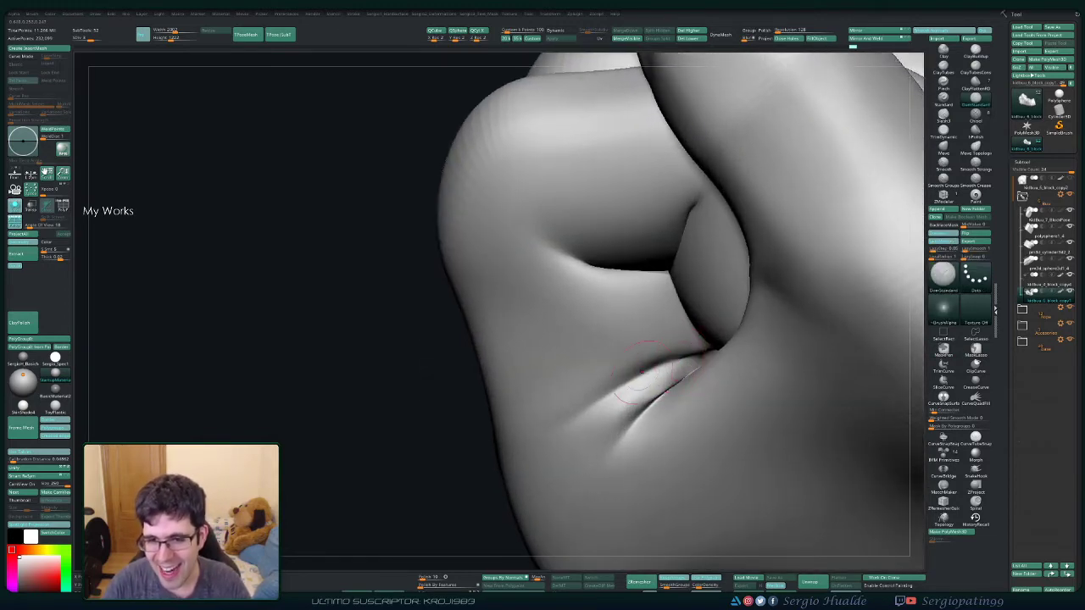
# Step: Switch to the Move brush, smooth the crease beside and under the thumb, and zoom out to the whole fist
pyautogui.press('b')
pyautogui.press('m')
pyautogui.press('v')
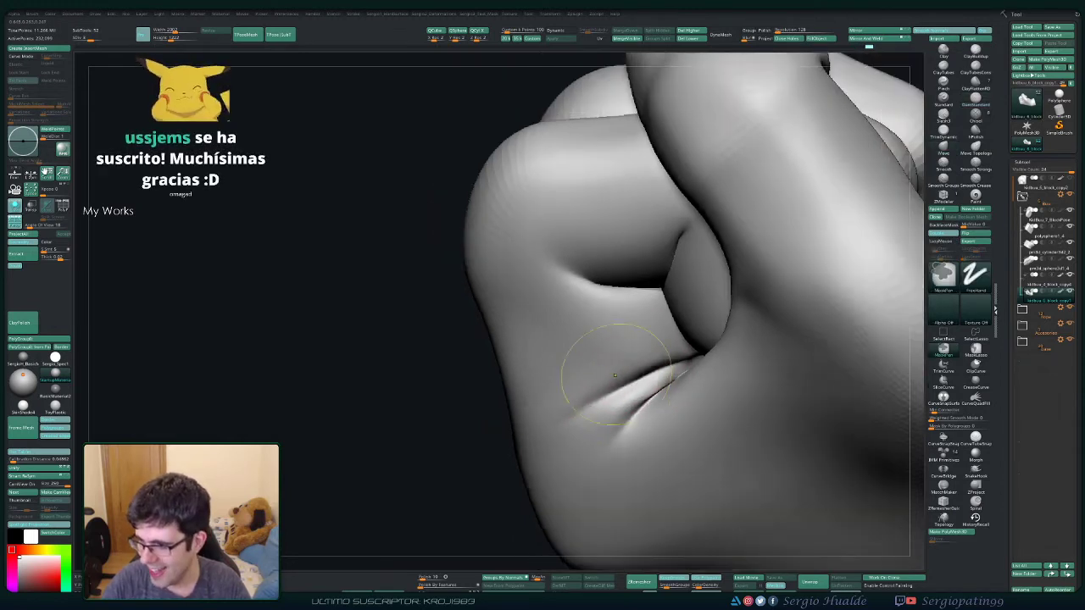
pyautogui.moveTo(620, 369); pyautogui.dragTo(617, 386, button='right')
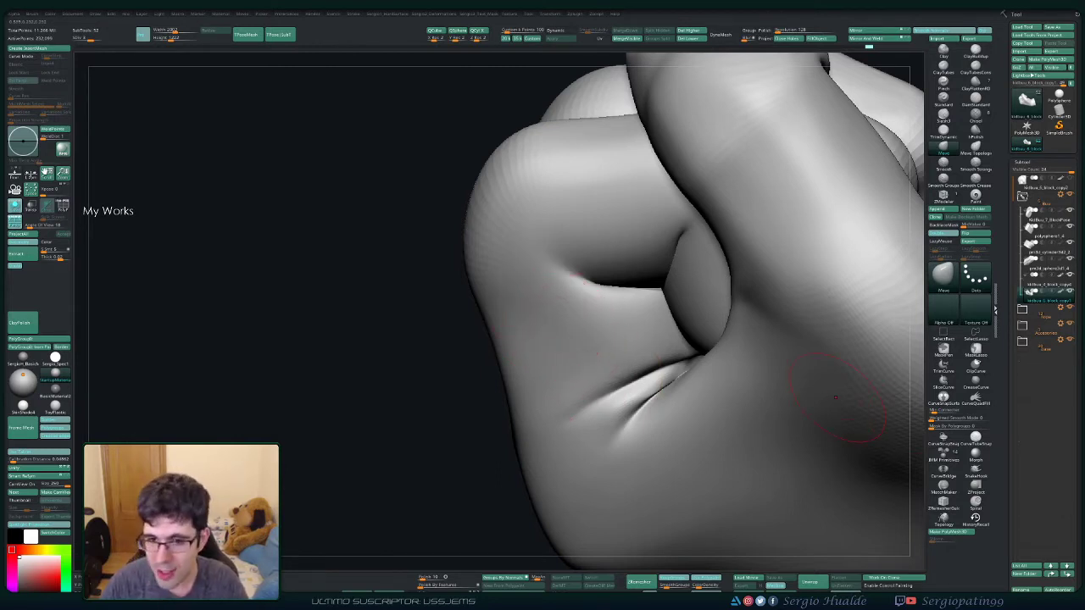
pyautogui.keyDown('shift'); pyautogui.moveTo(653, 400); pyautogui.dragTo(657, 377); pyautogui.keyUp('shift')
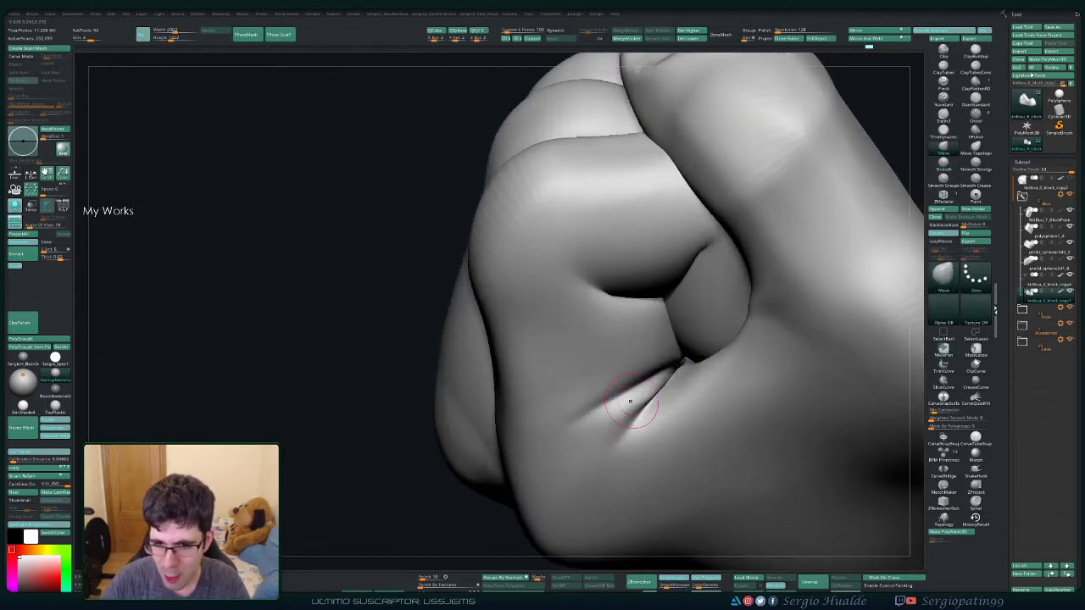
pyautogui.keyDown('shift'); pyautogui.moveTo(637, 399); pyautogui.dragTo(641, 398); pyautogui.keyUp('shift')
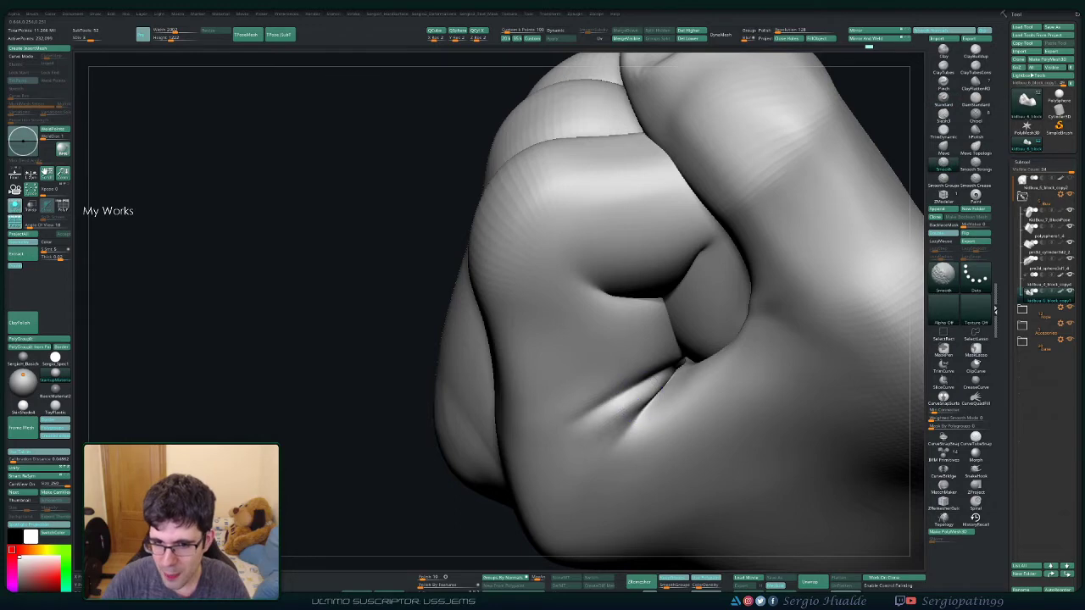
pyautogui.keyDown('shift'); pyautogui.moveTo(648, 394); pyautogui.dragTo(665, 356); pyautogui.keyUp('shift')
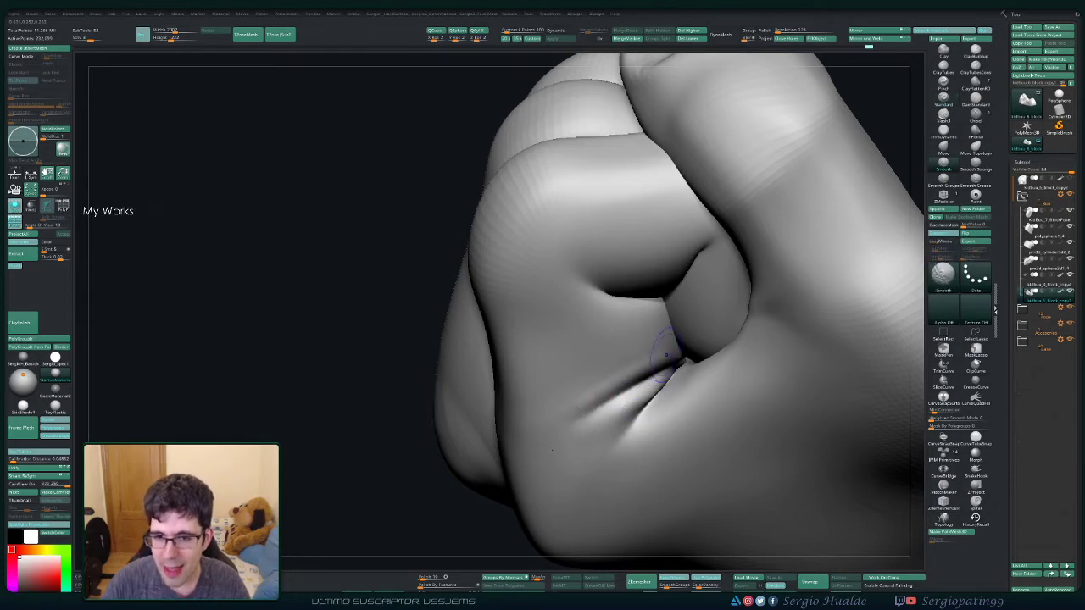
pyautogui.moveTo(638, 420); pyautogui.dragTo(627, 415)
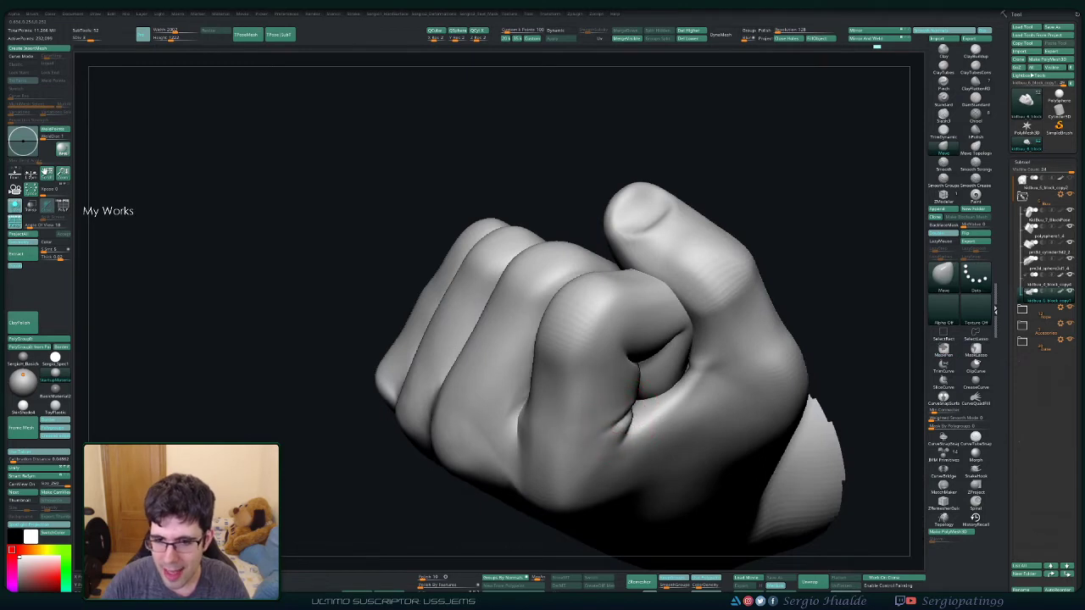
# Step: Orbit the fist to face the knuckles from above, open the brush palette, and switch to Smooth
pyautogui.moveTo(607, 444)
pyautogui.mouseDown(button='right')
pyautogui.moveTo(593, 432)
pyautogui.moveTo(610, 423)
pyautogui.moveTo(574, 339)
pyautogui.moveTo(540, 360)
pyautogui.moveTo(540, 337)
pyautogui.moveTo(519, 326)
pyautogui.moveTo(554, 375)
pyautogui.moveTo(544, 423)
pyautogui.moveTo(517, 419)
pyautogui.moveTo(503, 437)
pyautogui.mouseUp(button='right')
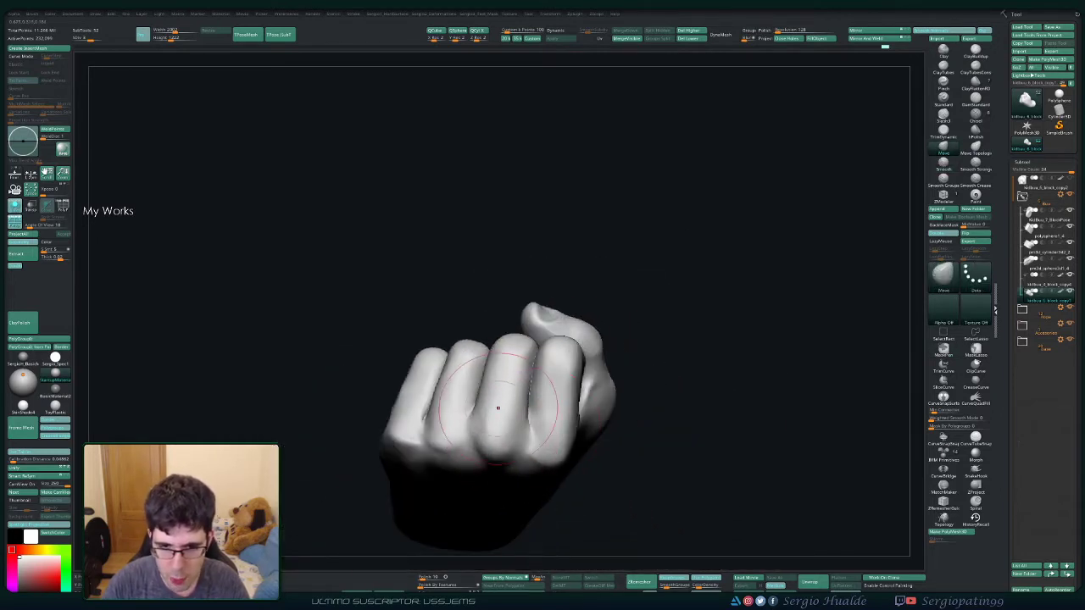
pyautogui.moveTo(501, 387)
pyautogui.keyDown('ctrl'); pyautogui.mouseDown(button='right')
pyautogui.moveTo(462, 351)
pyautogui.moveTo(504, 397)
pyautogui.mouseUp(button='right'); pyautogui.keyUp('ctrl')
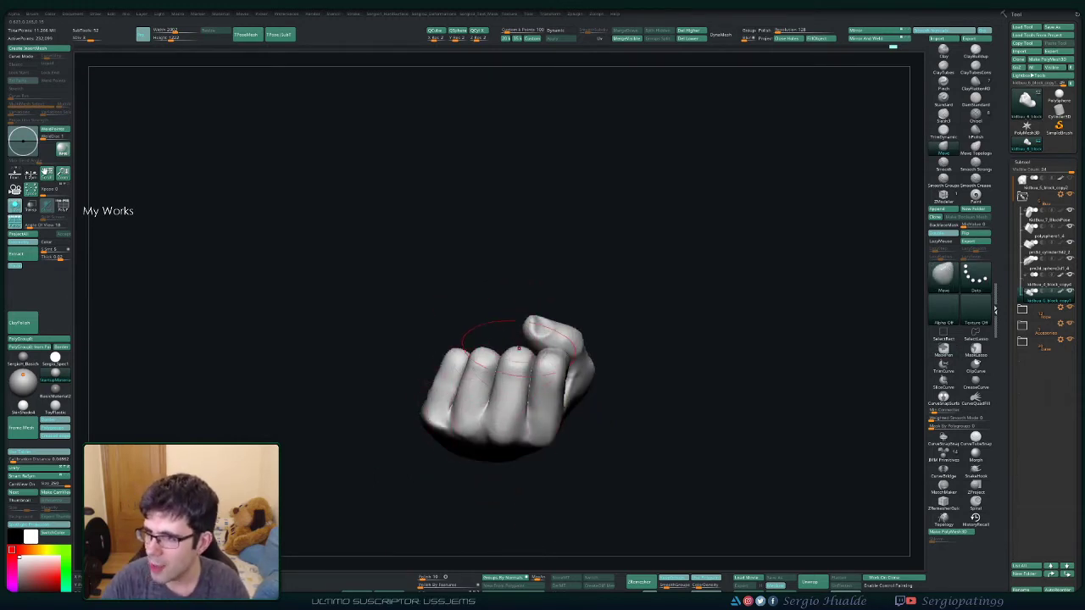
pyautogui.moveTo(519, 347); pyautogui.dragTo(549, 337, button='right')
pyautogui.press('space')
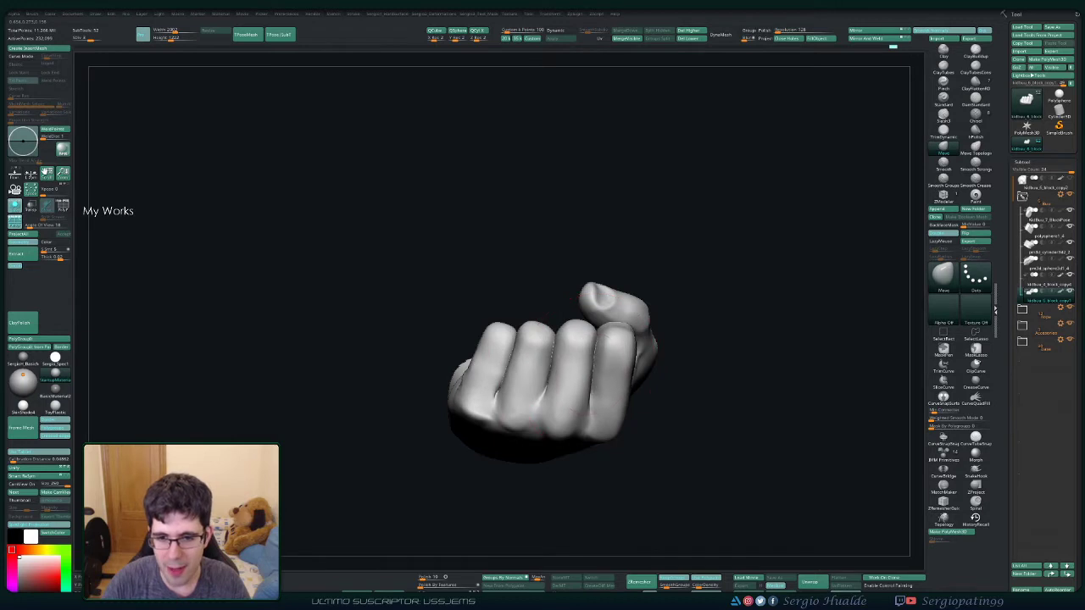
pyautogui.moveTo(589, 373); pyautogui.dragTo(603, 436, button='right')
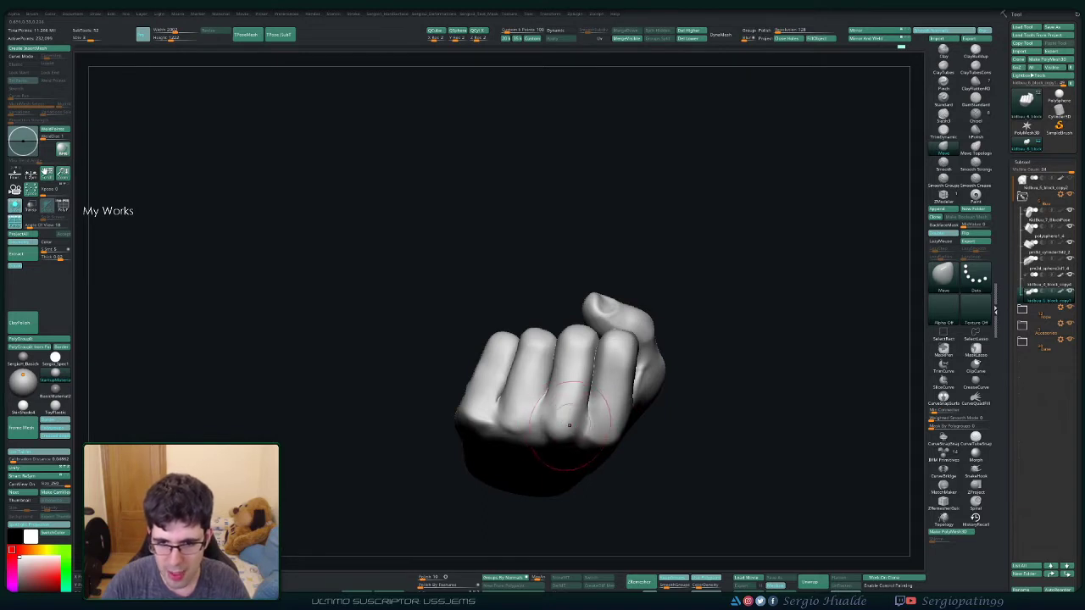
pyautogui.moveTo(533, 314)
pyautogui.mouseDown(button='right')
pyautogui.moveTo(532, 356)
pyautogui.moveTo(516, 388)
pyautogui.mouseUp(button='right')
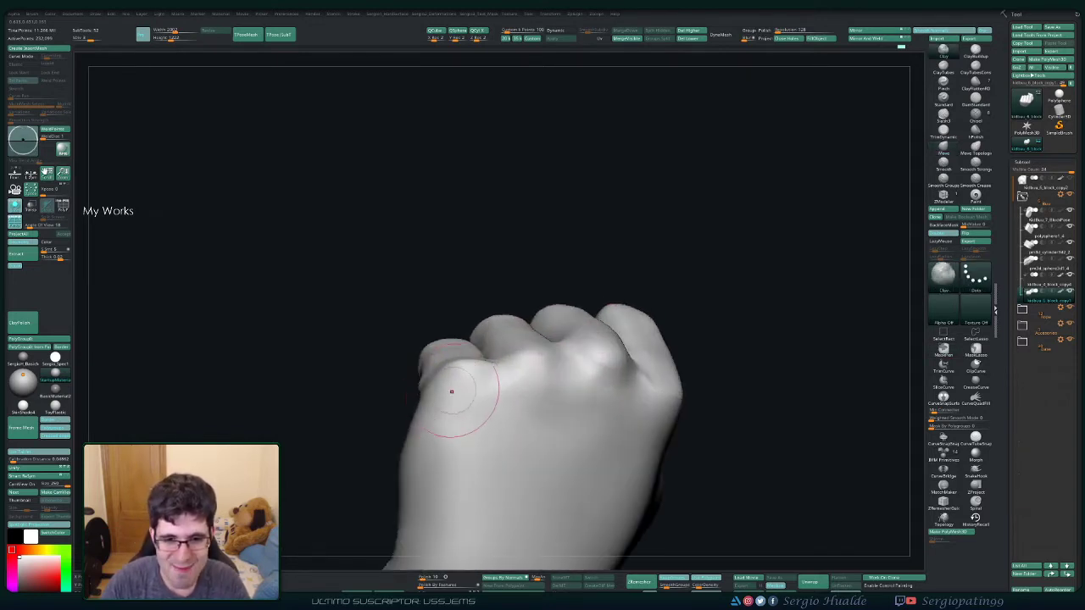
pyautogui.moveTo(460, 381)
pyautogui.mouseDown(button='right')
pyautogui.moveTo(455, 370)
pyautogui.moveTo(472, 366)
pyautogui.mouseUp(button='right')
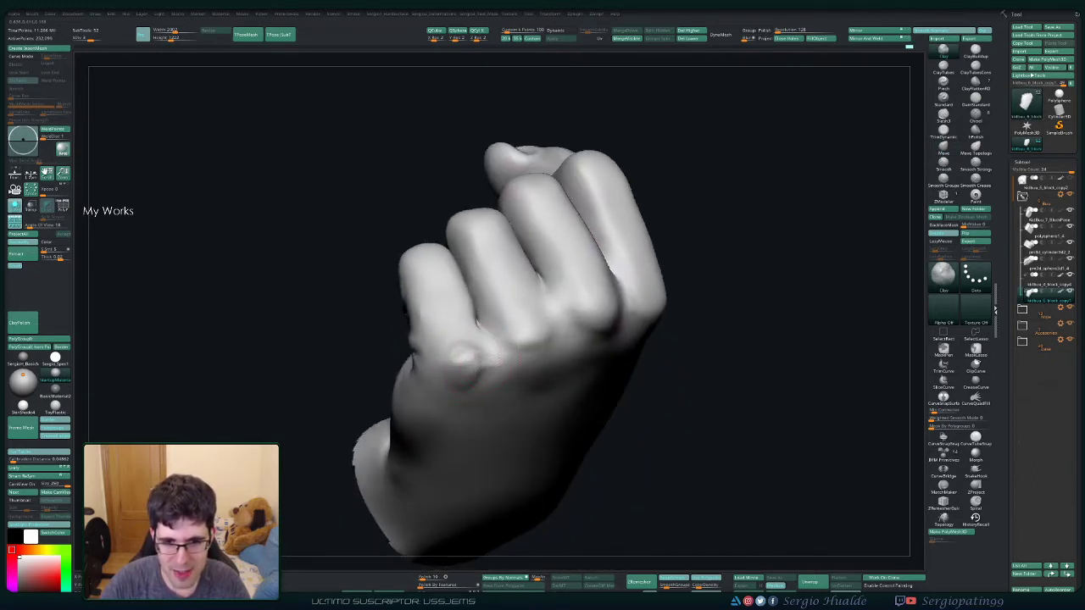
pyautogui.moveTo(497, 331)
pyautogui.mouseDown(button='right')
pyautogui.moveTo(477, 356)
pyautogui.moveTo(460, 351)
pyautogui.moveTo(466, 390)
pyautogui.moveTo(450, 325)
pyautogui.moveTo(552, 286)
pyautogui.moveTo(422, 374)
pyautogui.moveTo(458, 417)
pyautogui.moveTo(472, 396)
pyautogui.moveTo(496, 409)
pyautogui.moveTo(432, 354)
pyautogui.moveTo(482, 395)
pyautogui.mouseUp(button='right')
pyautogui.press('shift')
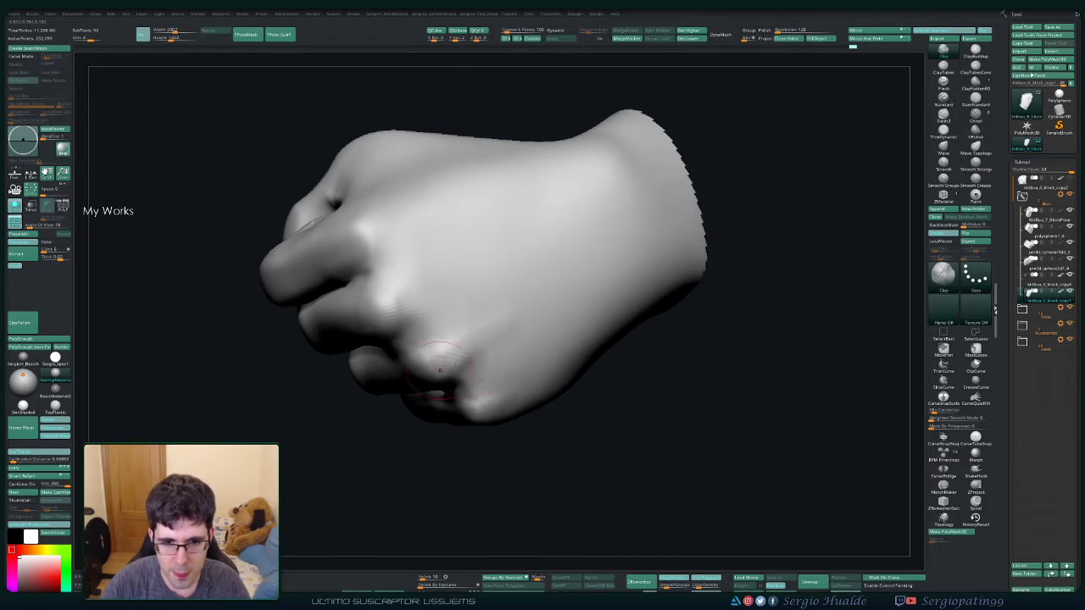
# Step: Smooth and build up the knuckle bumps from front and side-on angles
pyautogui.press('shift')
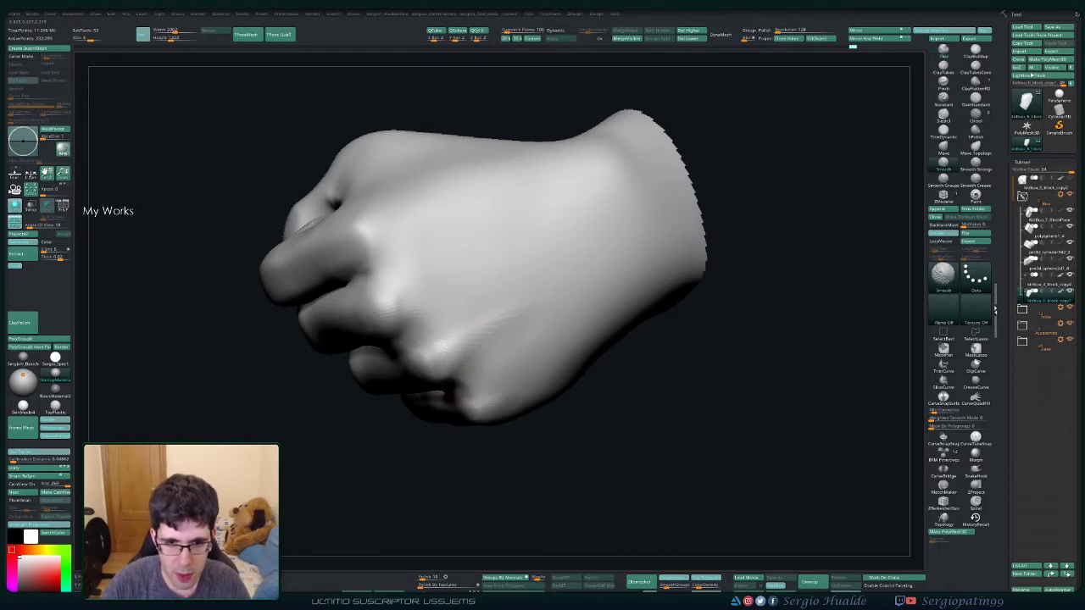
pyautogui.moveTo(461, 379); pyautogui.dragTo(430, 368, button='right')
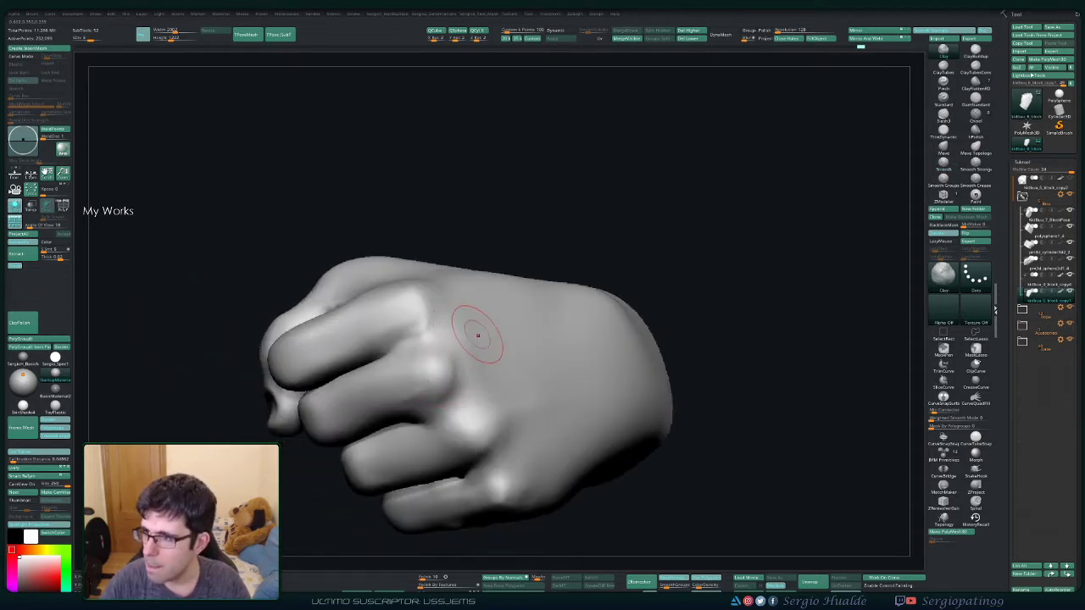
pyautogui.moveTo(480, 329); pyautogui.dragTo(496, 354, button='right')
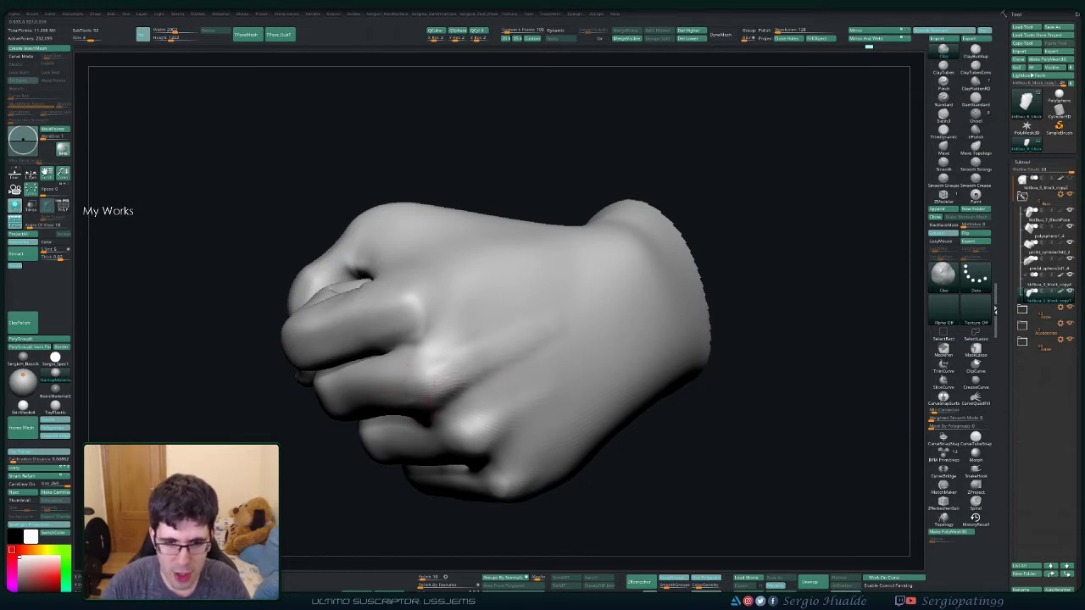
pyautogui.moveTo(474, 356)
pyautogui.mouseDown(button='right')
pyautogui.moveTo(441, 364)
pyautogui.moveTo(399, 398)
pyautogui.mouseUp(button='right')
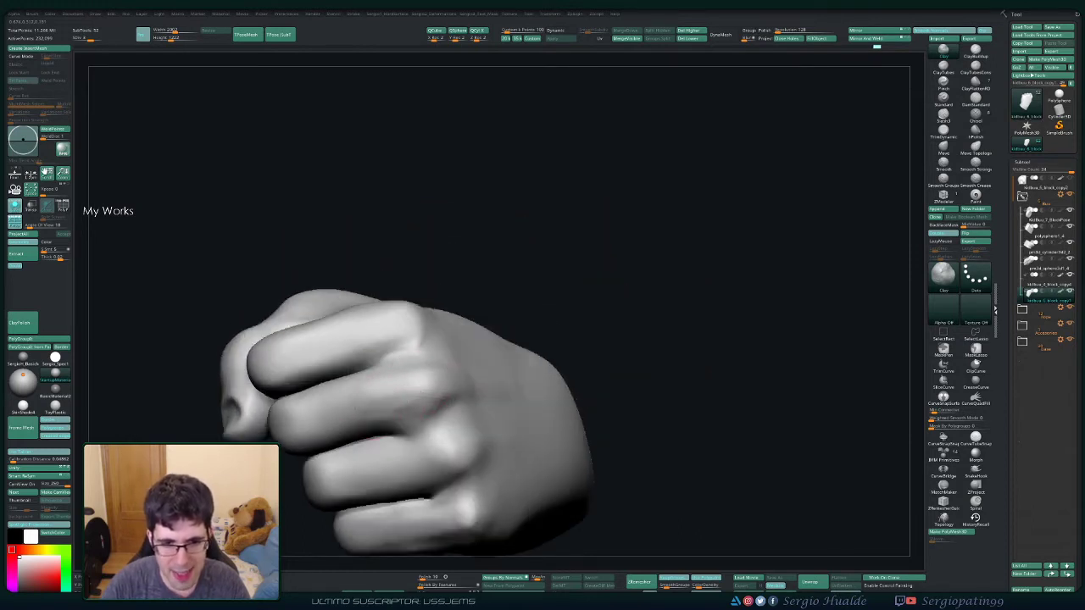
pyautogui.press('shift')
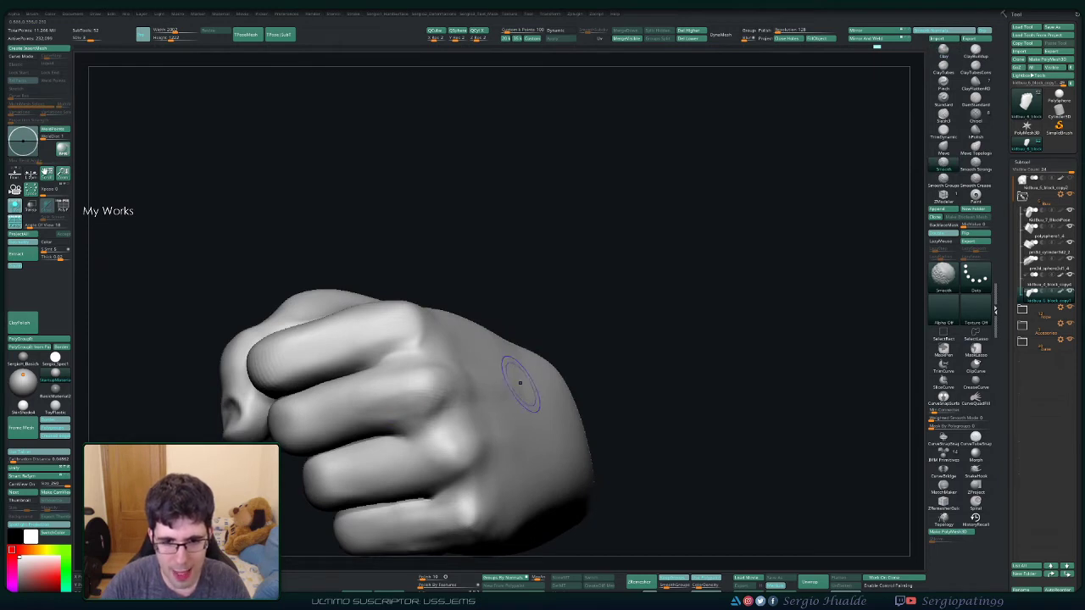
pyautogui.moveTo(516, 368)
pyautogui.mouseDown(button='right')
pyautogui.moveTo(398, 407)
pyautogui.moveTo(497, 395)
pyautogui.mouseUp(button='right')
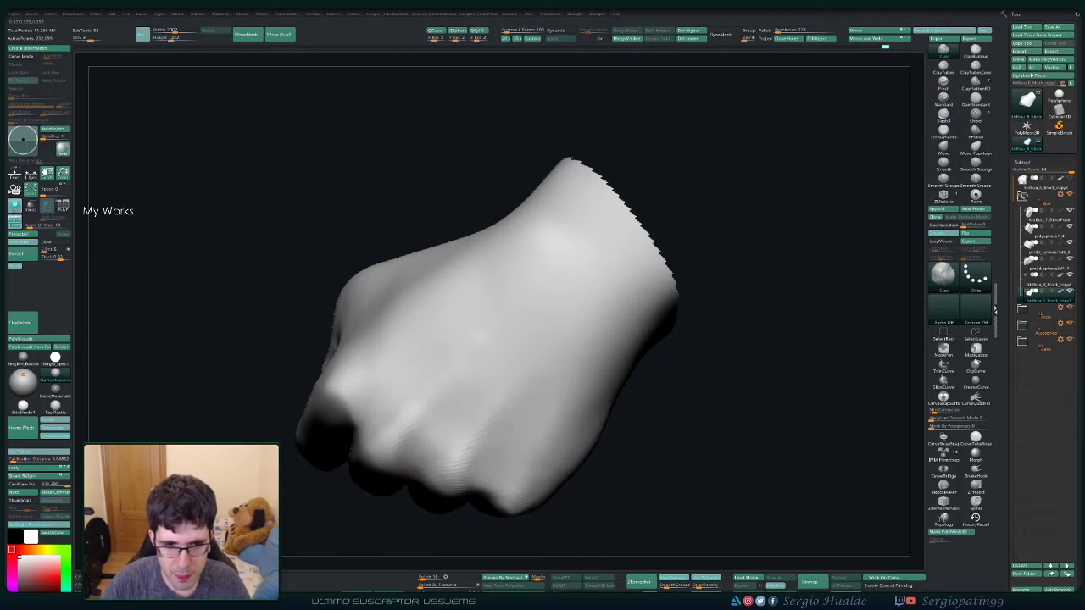
pyautogui.moveTo(372, 409); pyautogui.dragTo(322, 415, button='right')
pyautogui.moveTo(372, 382); pyautogui.dragTo(484, 376, button='right')
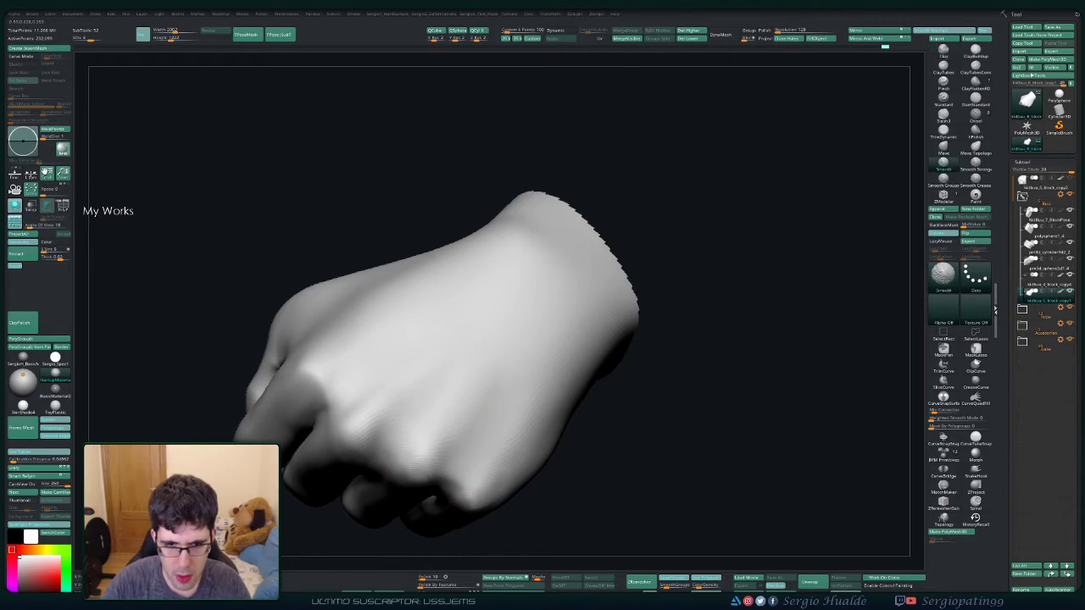
# Step: Blend the added clay across the back of the hand and knuckles with Smooth passes
pyautogui.moveTo(436, 431)
pyautogui.mouseDown(button='right')
pyautogui.moveTo(532, 347)
pyautogui.moveTo(513, 299)
pyautogui.mouseUp(button='right')
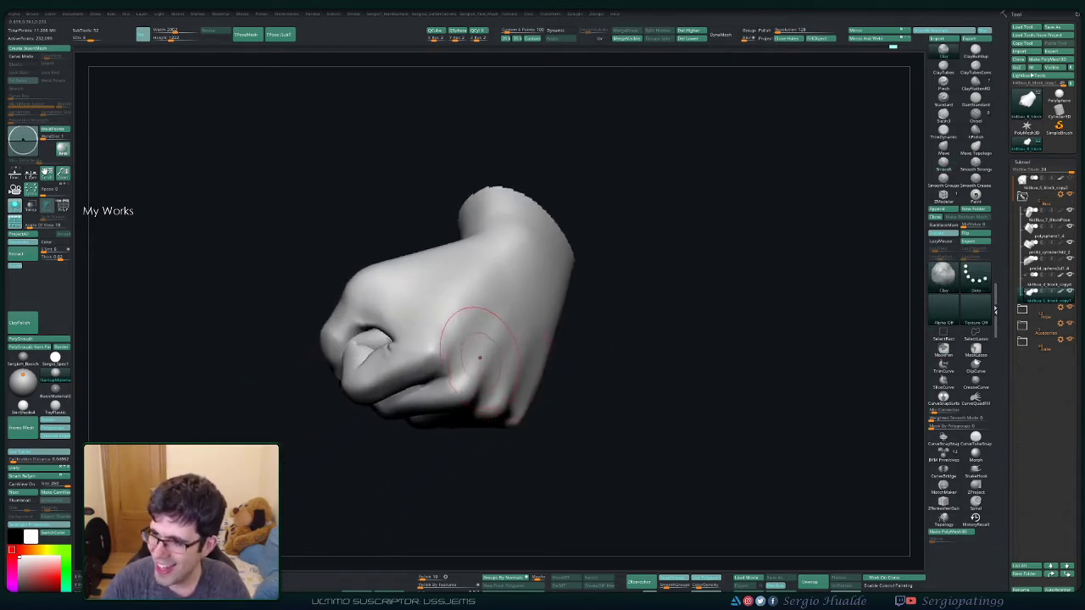
pyautogui.moveTo(509, 326)
pyautogui.mouseDown(button='right')
pyautogui.moveTo(534, 323)
pyautogui.moveTo(555, 335)
pyautogui.moveTo(557, 392)
pyautogui.moveTo(480, 389)
pyautogui.mouseUp(button='right')
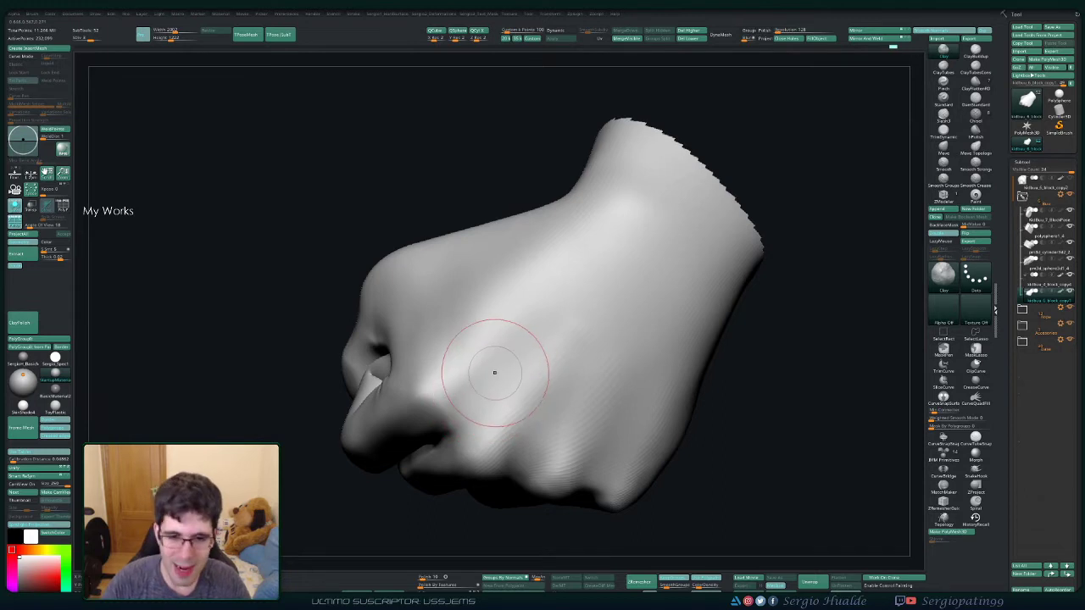
pyautogui.moveTo(494, 373)
pyautogui.mouseDown(button='right')
pyautogui.moveTo(467, 364)
pyautogui.moveTo(521, 339)
pyautogui.moveTo(448, 363)
pyautogui.mouseUp(button='right')
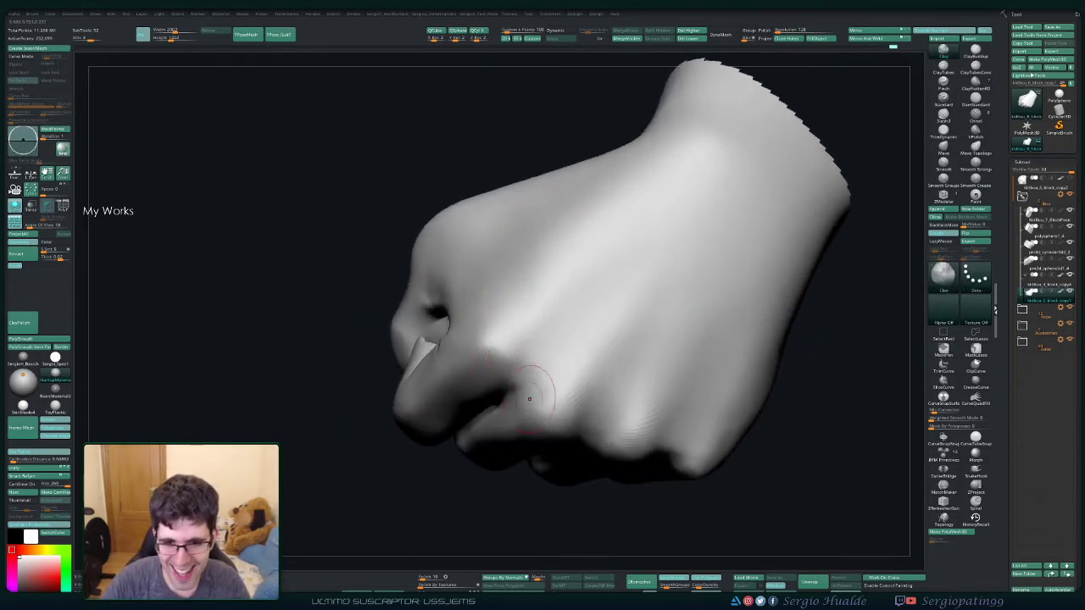
pyautogui.moveTo(508, 386); pyautogui.dragTo(586, 315, button='right')
pyautogui.press('shift')
pyautogui.moveTo(528, 412); pyautogui.dragTo(593, 434, button='right')
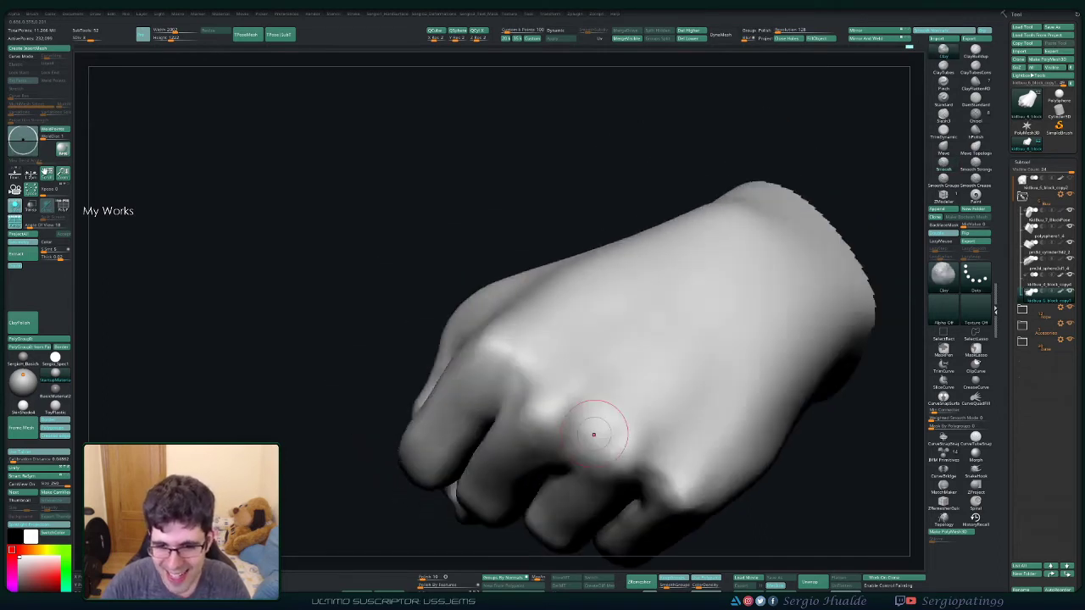
pyautogui.moveTo(569, 475); pyautogui.dragTo(558, 458, button='right')
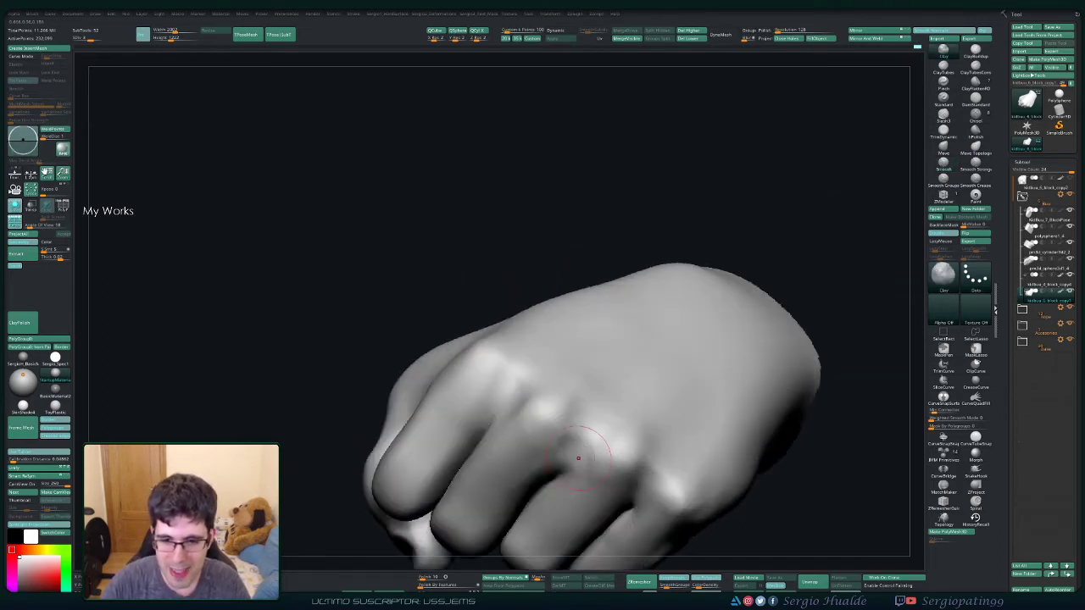
pyautogui.press('shift')
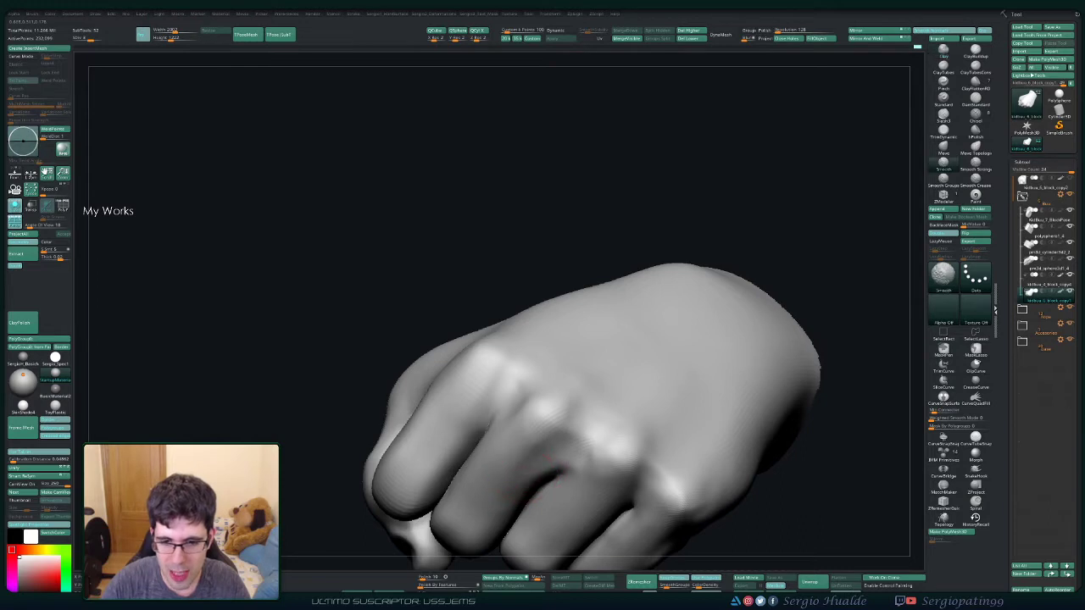
# Step: Bring the full statue back and orbit to view the refined fist from behind
pyautogui.press('ctrl')
pyautogui.moveTo(611, 399)
pyautogui.mouseDown(button='right')
pyautogui.moveTo(594, 399)
pyautogui.moveTo(679, 431)
pyautogui.moveTo(623, 394)
pyautogui.moveTo(644, 392)
pyautogui.mouseUp(button='right')
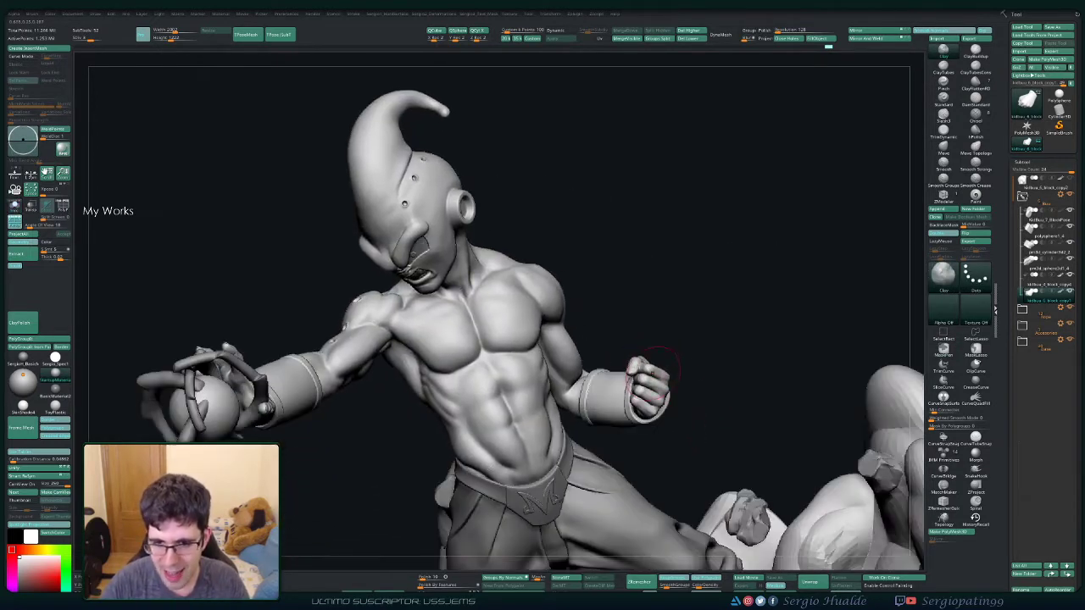
pyautogui.moveTo(710, 356); pyautogui.dragTo(668, 329, button='right')
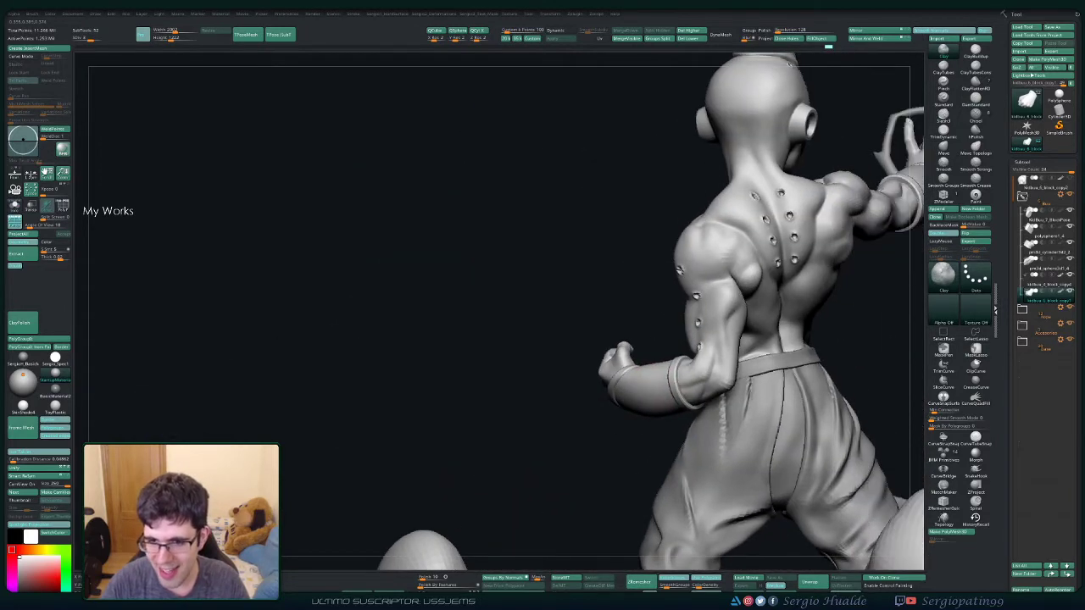
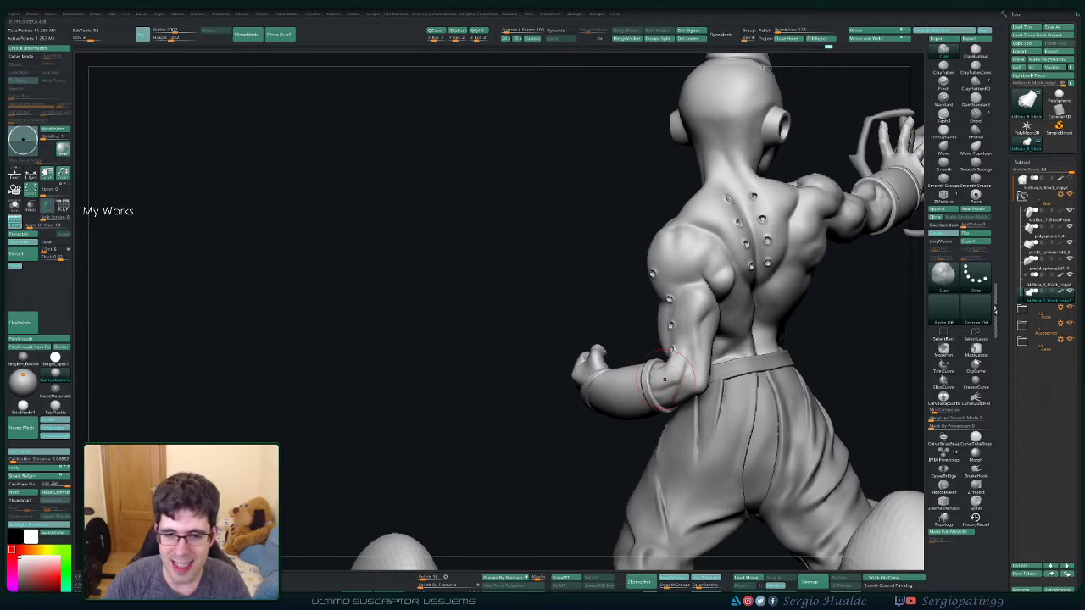
# Step: Smooth away the lowest hole near the elbow
pyautogui.moveTo(664, 379); pyautogui.dragTo(652, 403, button='right')
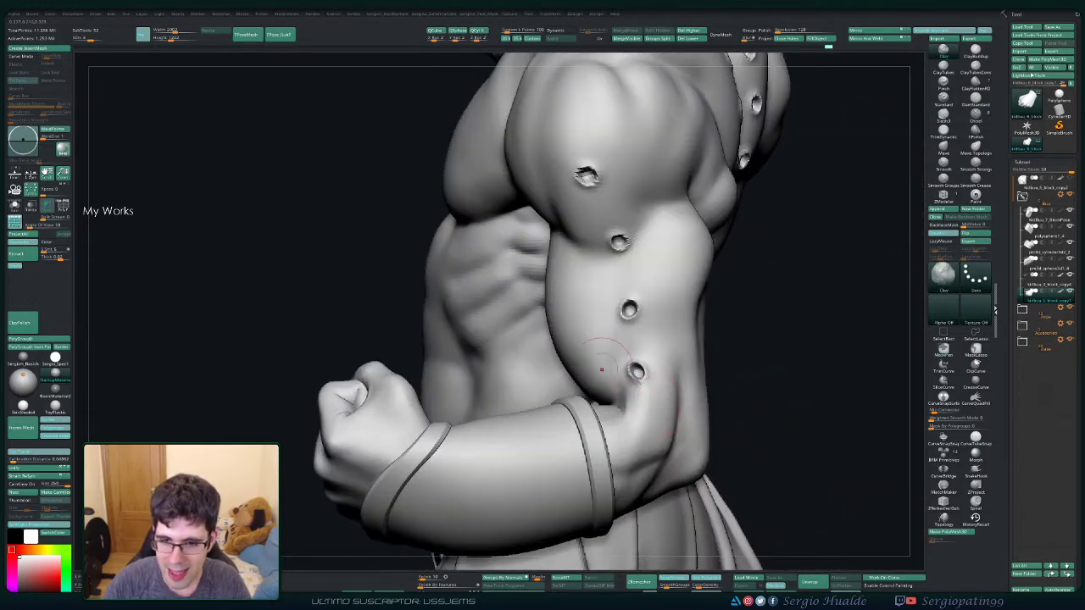
pyautogui.keyDown('alt'); pyautogui.moveTo(638, 364); pyautogui.dragTo(658, 310, button='right'); pyautogui.keyUp('alt')
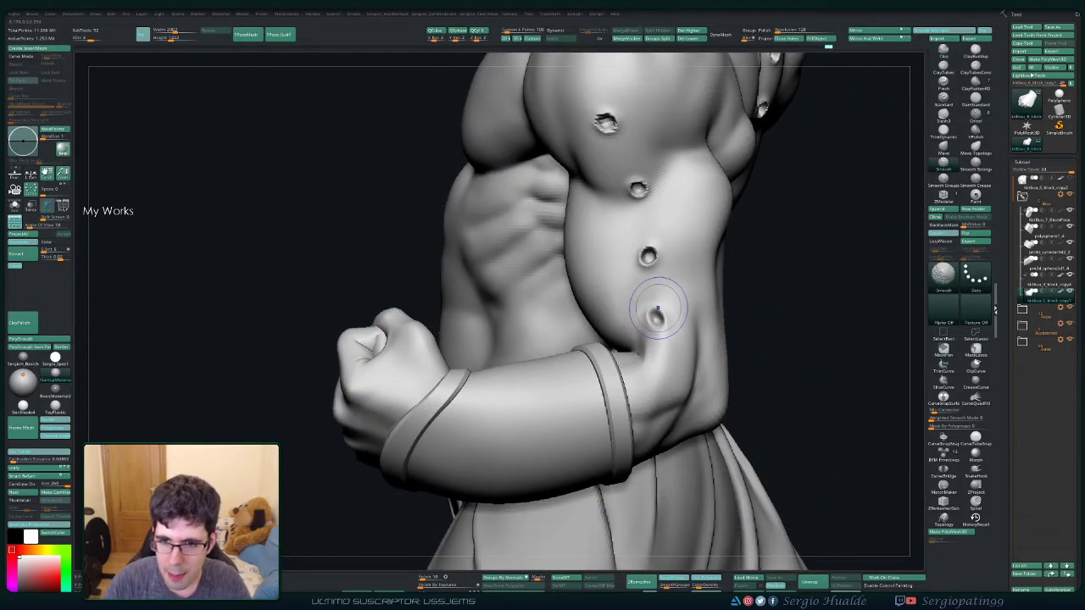
pyautogui.moveTo(657, 310); pyautogui.dragTo(660, 315)
pyautogui.keyDown('ctrl'); pyautogui.moveTo(660, 315); pyautogui.dragTo(658, 326, button='right'); pyautogui.keyUp('ctrl')
pyautogui.moveTo(655, 318); pyautogui.dragTo(659, 324)
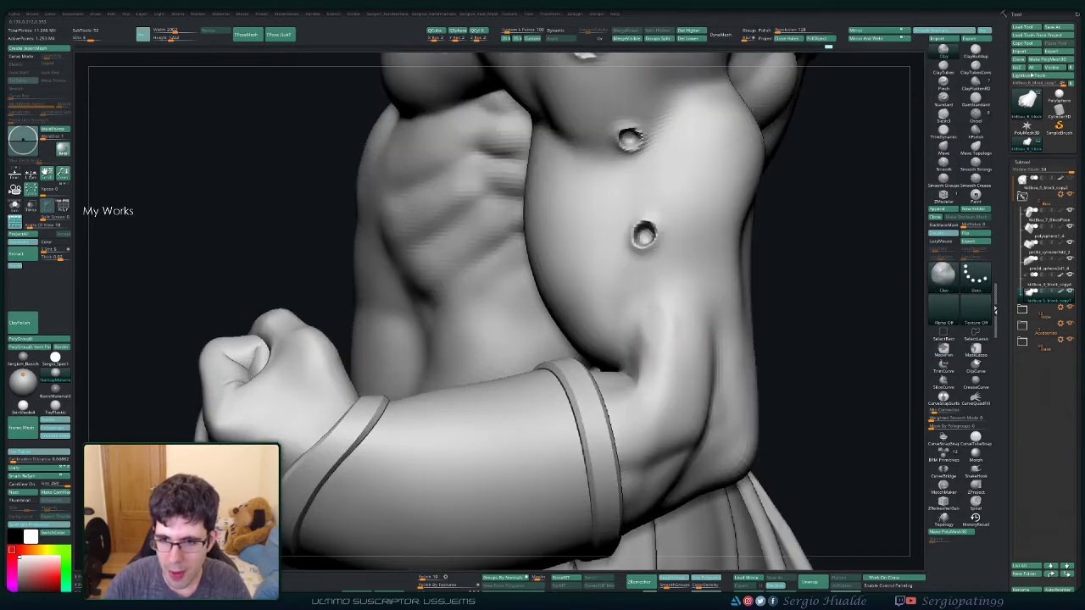
pyautogui.press('shift')
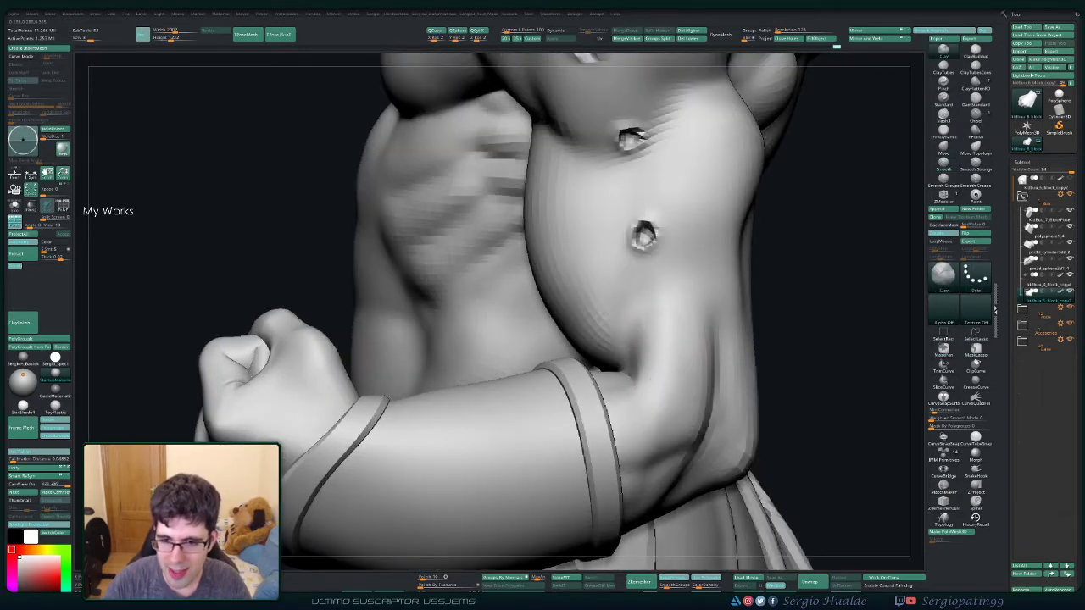
# Step: Solo the body mesh and sculpt the forearm shape near the elbow with Clay
pyautogui.moveTo(653, 356)
pyautogui.keyDown('ctrl'); pyautogui.mouseDown(button='right')
pyautogui.moveTo(657, 382)
pyautogui.moveTo(659, 369)
pyautogui.mouseUp(button='right'); pyautogui.keyUp('ctrl')
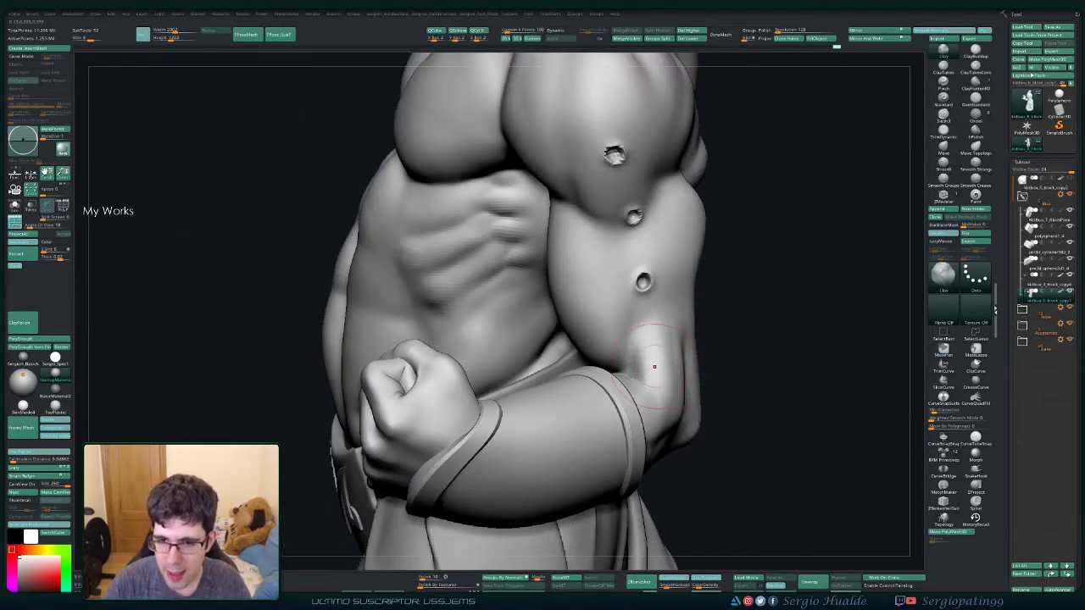
pyautogui.hotkey('shift', 's')
pyautogui.moveTo(651, 415); pyautogui.dragTo(665, 367, button='right')
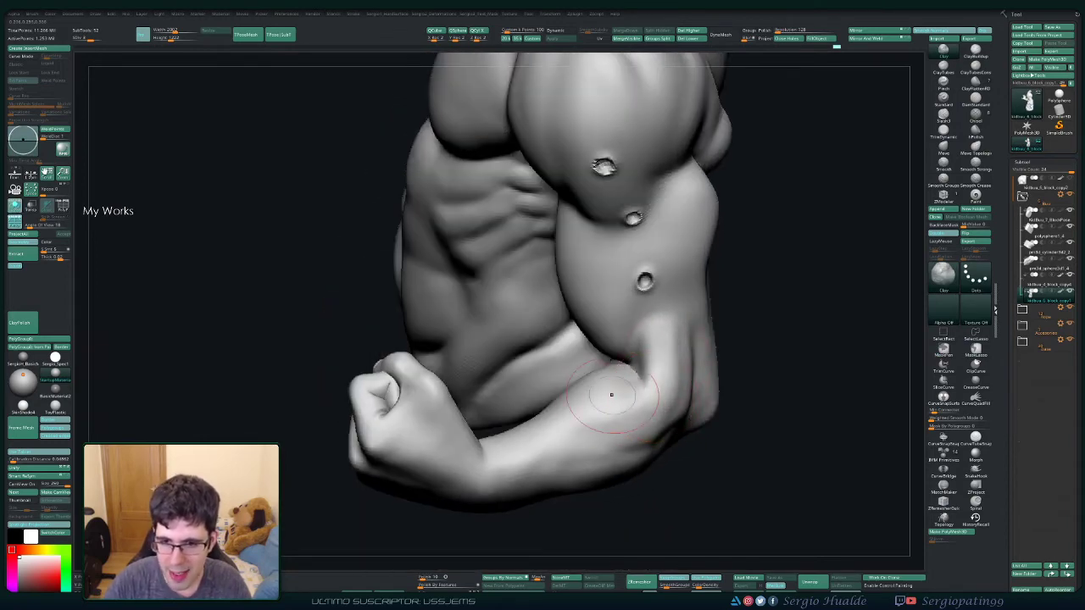
pyautogui.moveTo(662, 404)
pyautogui.mouseDown()
pyautogui.moveTo(574, 412)
pyautogui.moveTo(667, 403)
pyautogui.moveTo(644, 439)
pyautogui.mouseUp()
pyautogui.moveTo(643, 438); pyautogui.dragTo(653, 416, button='right')
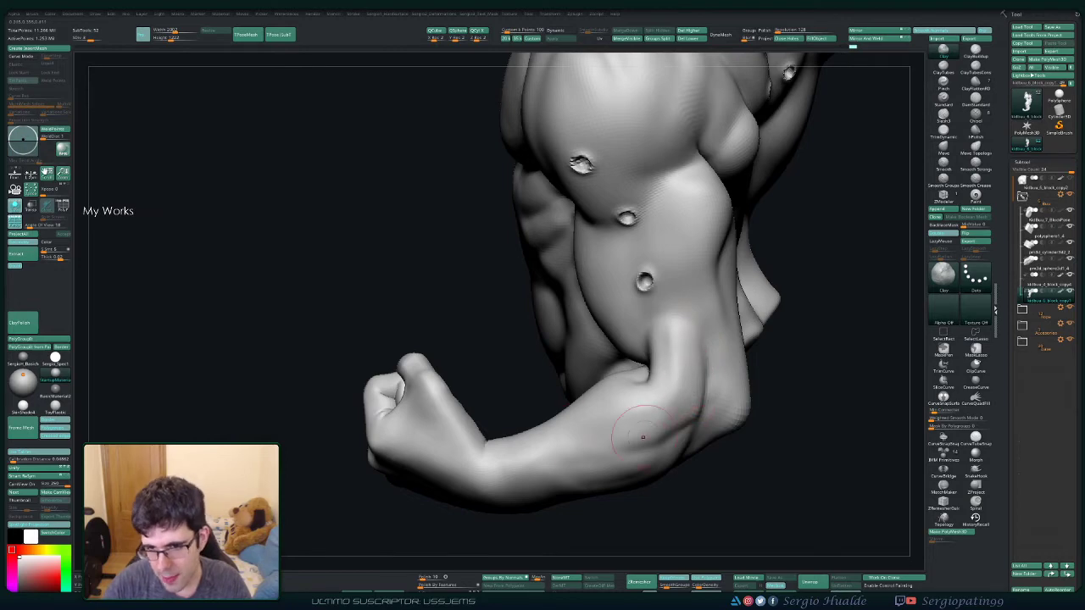
# Step: Smooth away the bump at the elbow and toggle the polygroup wireframe display
pyautogui.moveTo(687, 399)
pyautogui.mouseDown(button='right')
pyautogui.moveTo(661, 399)
pyautogui.moveTo(701, 404)
pyautogui.moveTo(701, 415)
pyautogui.mouseUp(button='right')
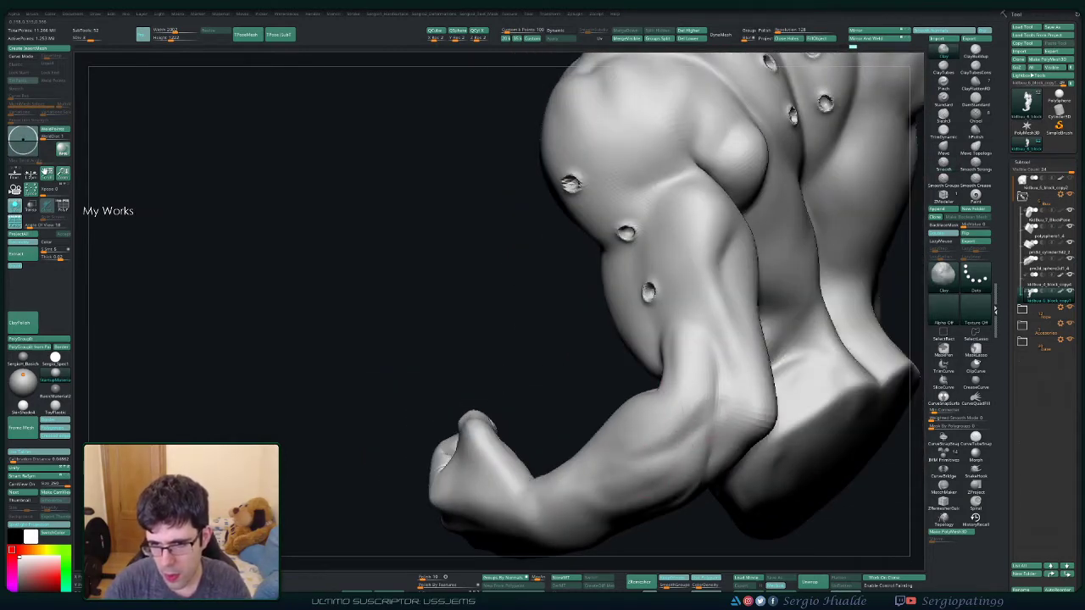
pyautogui.press('shift')
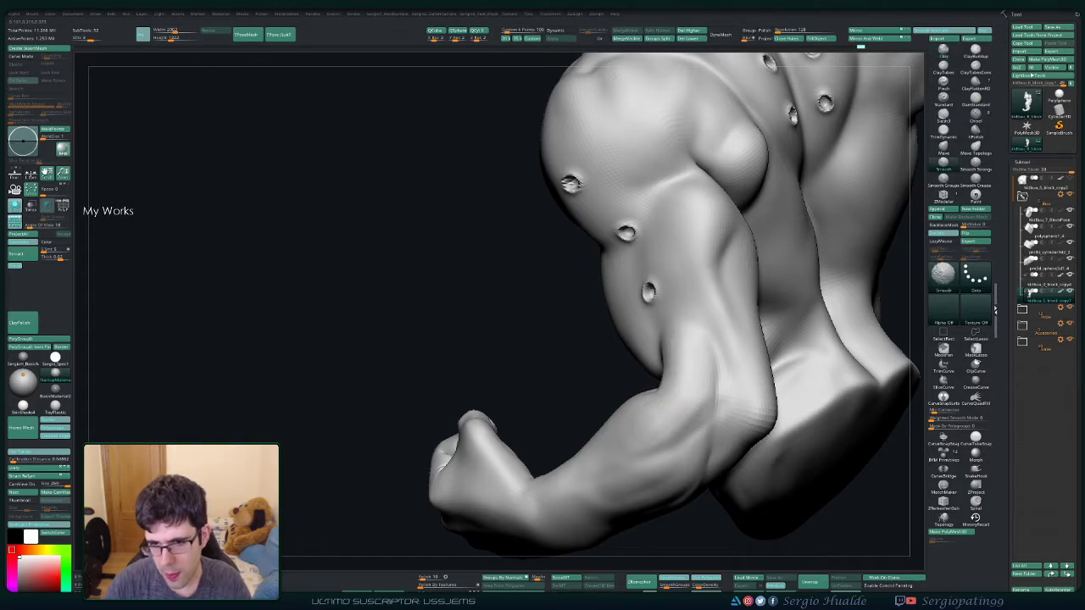
pyautogui.moveTo(701, 416)
pyautogui.mouseDown(button='right')
pyautogui.moveTo(649, 450)
pyautogui.moveTo(700, 399)
pyautogui.moveTo(685, 399)
pyautogui.mouseUp(button='right')
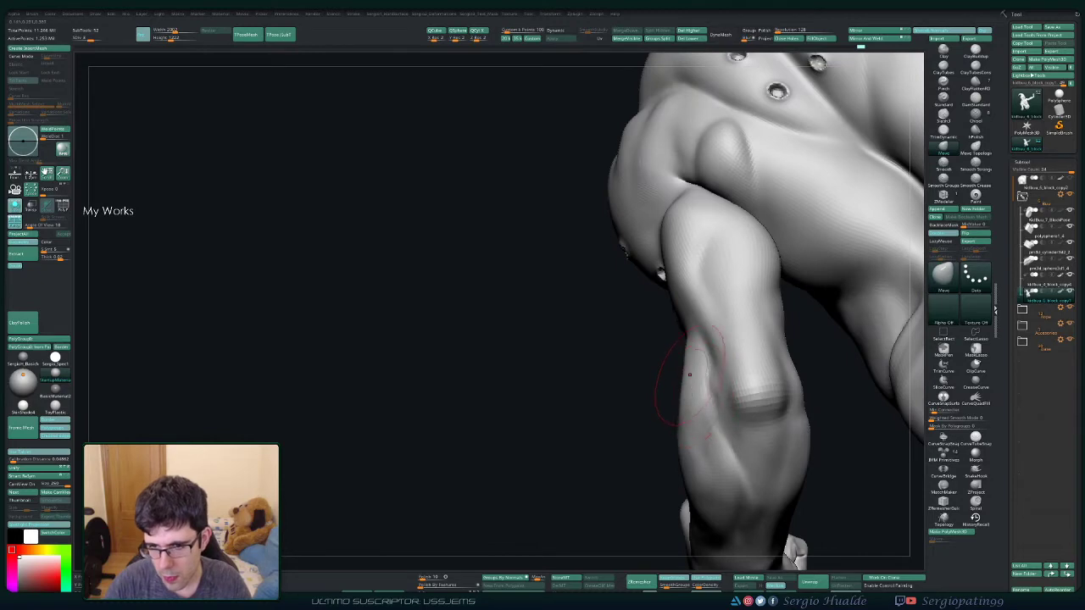
pyautogui.moveTo(676, 455)
pyautogui.mouseDown(button='right')
pyautogui.moveTo(689, 415)
pyautogui.moveTo(650, 359)
pyautogui.mouseUp(button='right')
pyautogui.keyDown('shift'); pyautogui.moveTo(658, 305); pyautogui.dragTo(656, 307); pyautogui.keyUp('shift')
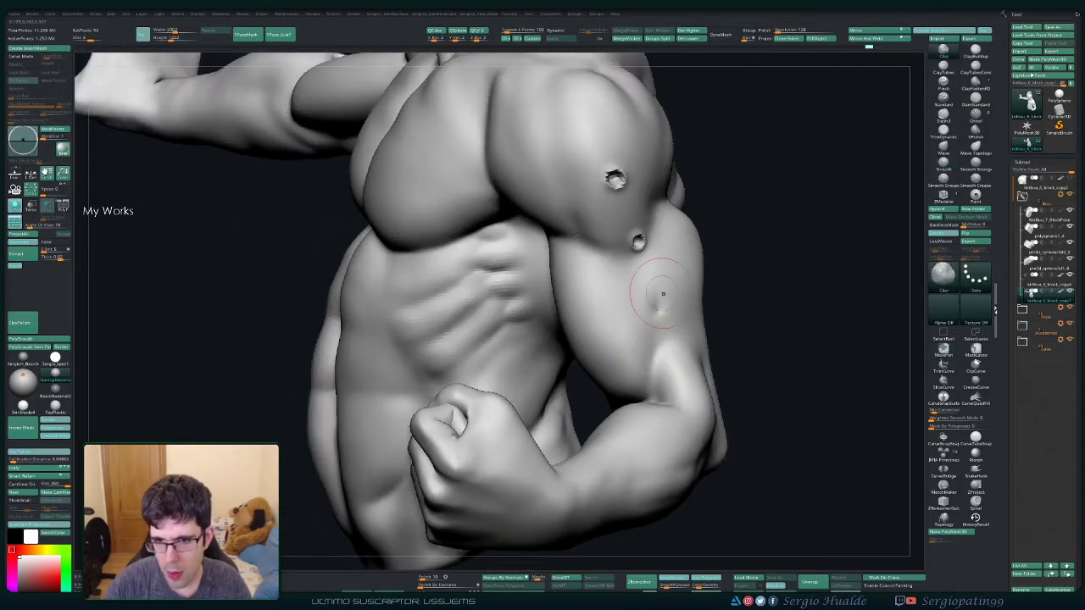
pyautogui.moveTo(656, 306)
pyautogui.mouseDown(button='right')
pyautogui.moveTo(654, 377)
pyautogui.moveTo(645, 345)
pyautogui.mouseUp(button='right')
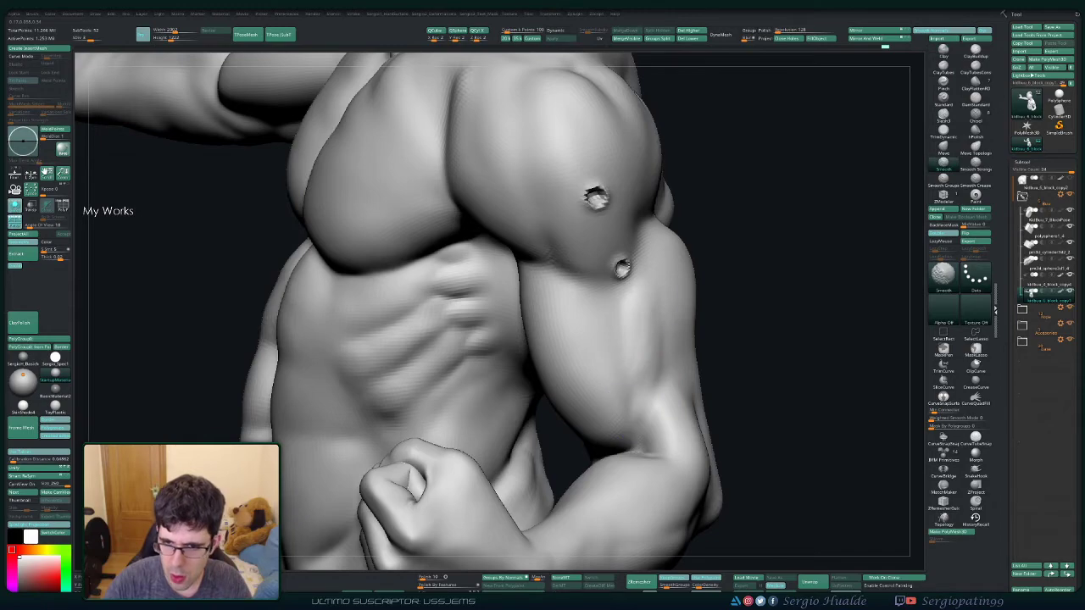
pyautogui.moveTo(657, 330)
pyautogui.mouseDown(button='right')
pyautogui.moveTo(632, 284)
pyautogui.moveTo(644, 408)
pyautogui.moveTo(542, 365)
pyautogui.moveTo(593, 373)
pyautogui.mouseUp(button='right')
pyautogui.hotkey('shift', 'f')
pyautogui.hotkey('shift', 'f')
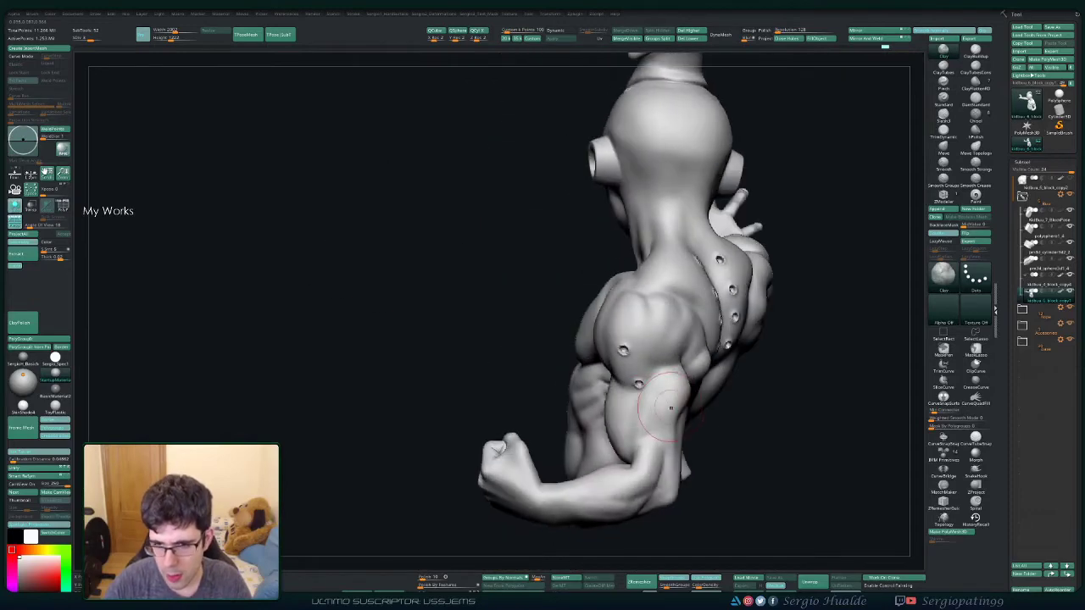
# Step: Trace along the arm-torso junction and smooth the dark dent off the shoulder
pyautogui.moveTo(653, 439)
pyautogui.mouseDown(button='right')
pyautogui.moveTo(610, 399)
pyautogui.moveTo(602, 411)
pyautogui.mouseUp(button='right')
pyautogui.moveTo(598, 412); pyautogui.dragTo(609, 473)
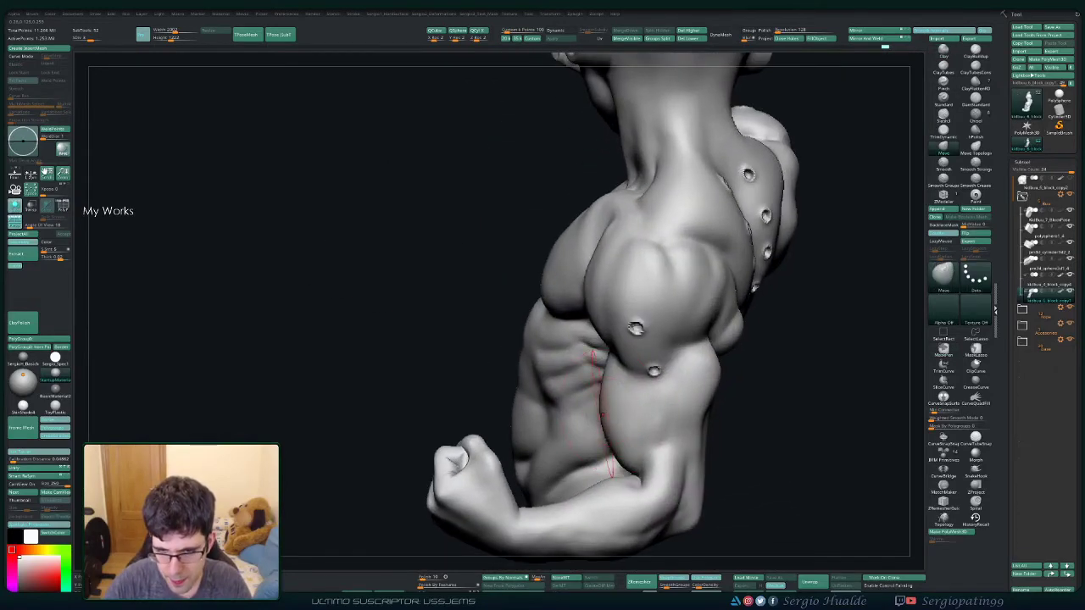
pyautogui.moveTo(665, 398)
pyautogui.mouseDown(button='right')
pyautogui.moveTo(644, 373)
pyautogui.moveTo(661, 388)
pyautogui.mouseUp(button='right')
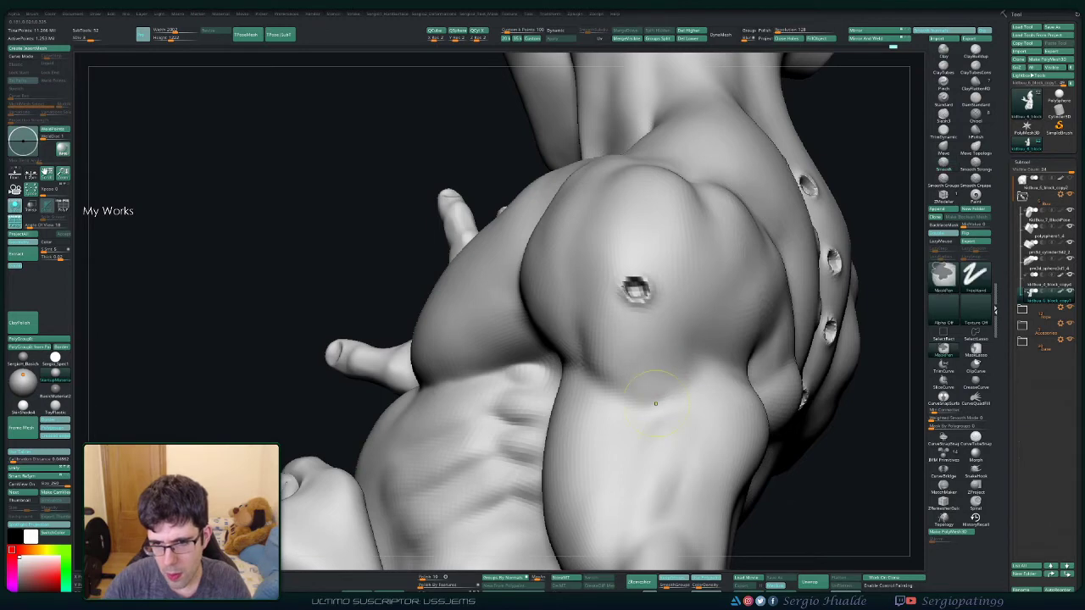
pyautogui.moveTo(654, 359); pyautogui.dragTo(650, 319, button='right')
pyautogui.keyDown('shift'); pyautogui.moveTo(650, 319); pyautogui.dragTo(649, 342); pyautogui.keyUp('shift')
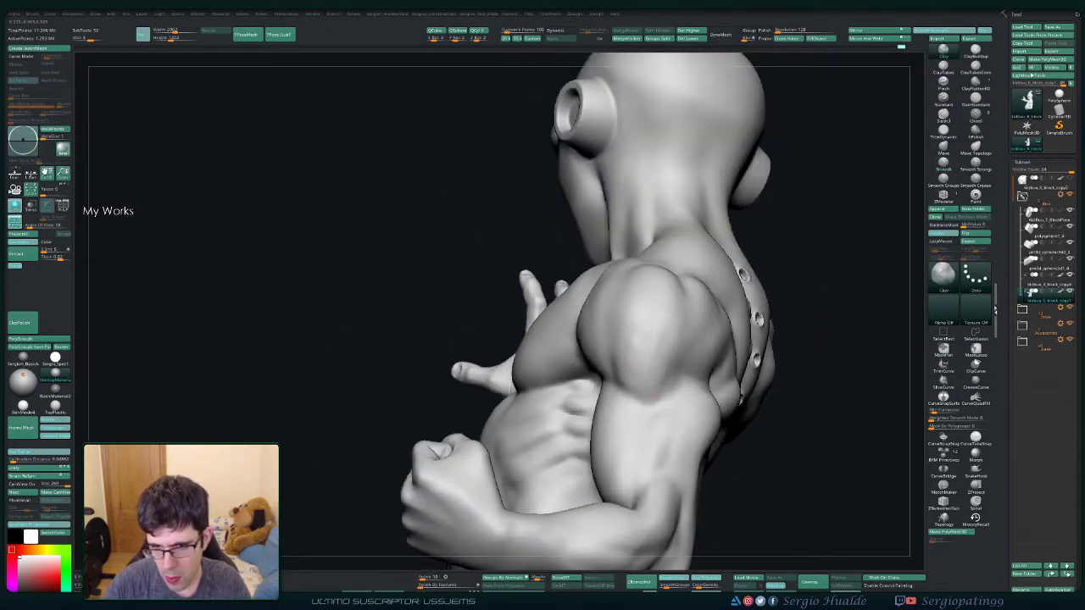
pyautogui.moveTo(665, 325)
pyautogui.mouseDown(button='right')
pyautogui.moveTo(660, 362)
pyautogui.moveTo(690, 351)
pyautogui.moveTo(690, 390)
pyautogui.moveTo(719, 405)
pyautogui.moveTo(943, 273)
pyautogui.mouseUp(button='right')
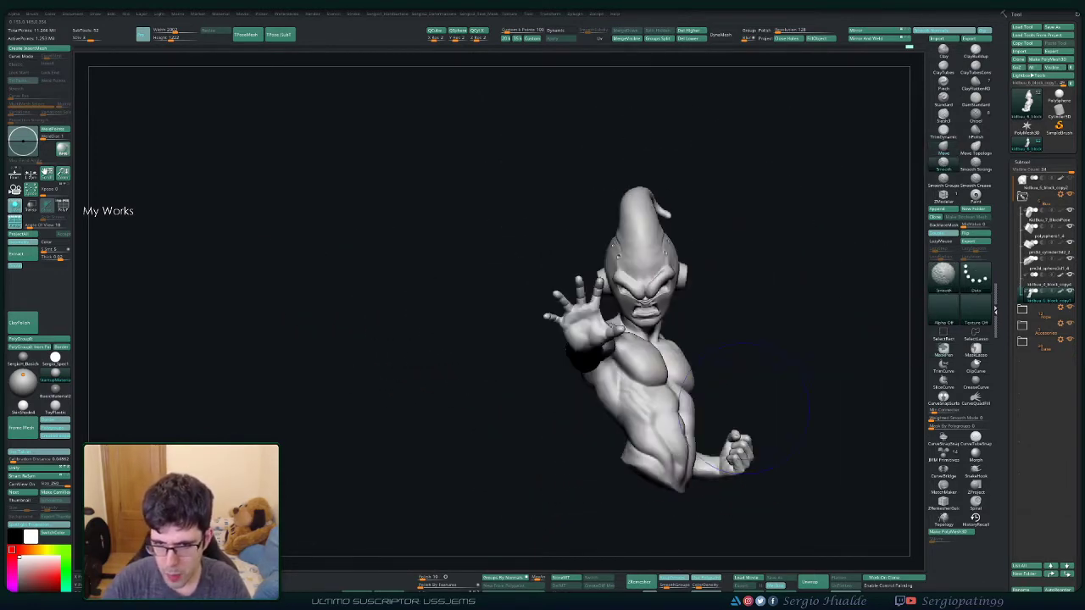
# Step: Select DamStandard with B-D-S, adjust its draw size, and orbit around the chest and neck
pyautogui.moveTo(703, 339)
pyautogui.mouseDown(button='right')
pyautogui.moveTo(682, 374)
pyautogui.moveTo(645, 390)
pyautogui.mouseUp(button='right')
pyautogui.press('b')
pyautogui.press('d')
pyautogui.press('s')
pyautogui.press('s')
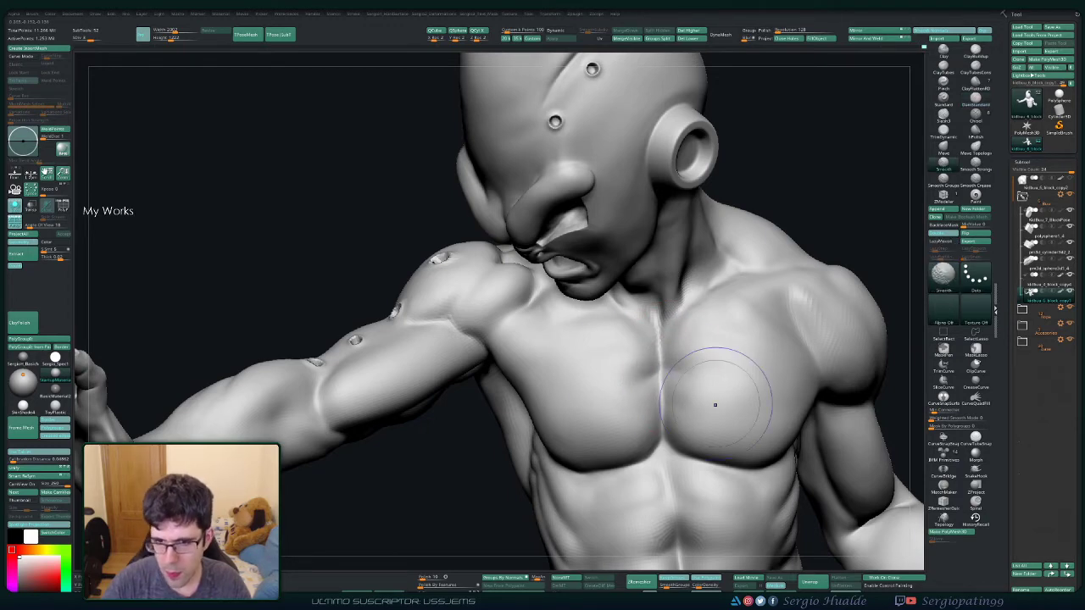
pyautogui.moveTo(717, 404)
pyautogui.mouseDown(button='right')
pyautogui.moveTo(674, 344)
pyautogui.moveTo(604, 348)
pyautogui.moveTo(517, 396)
pyautogui.moveTo(604, 439)
pyautogui.moveTo(618, 398)
pyautogui.mouseUp(button='right')
pyautogui.rightClick(594, 441)
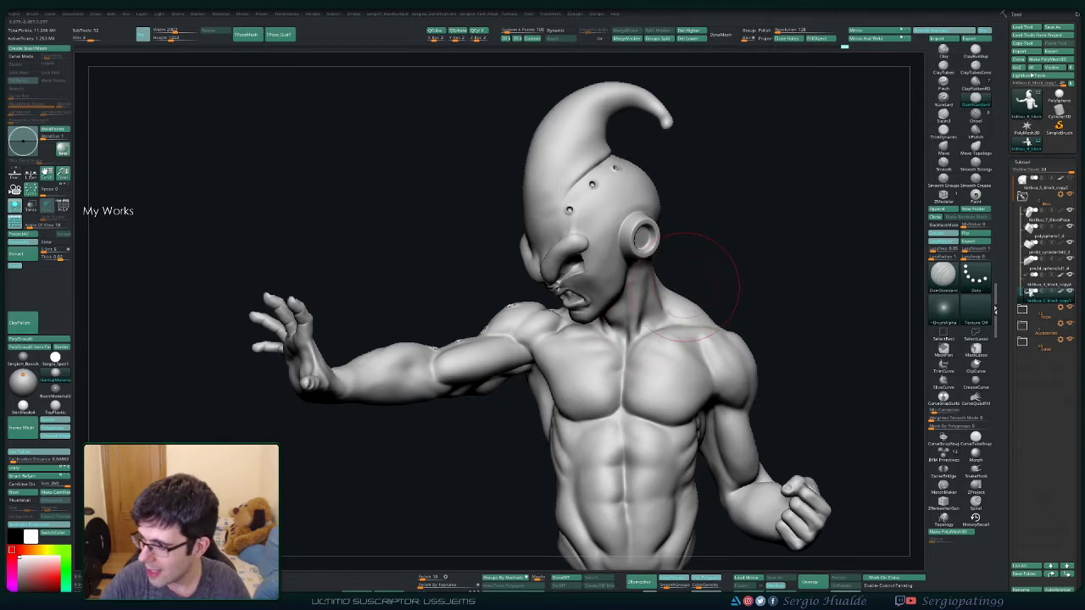
pyautogui.moveTo(794, 286); pyautogui.dragTo(716, 292)
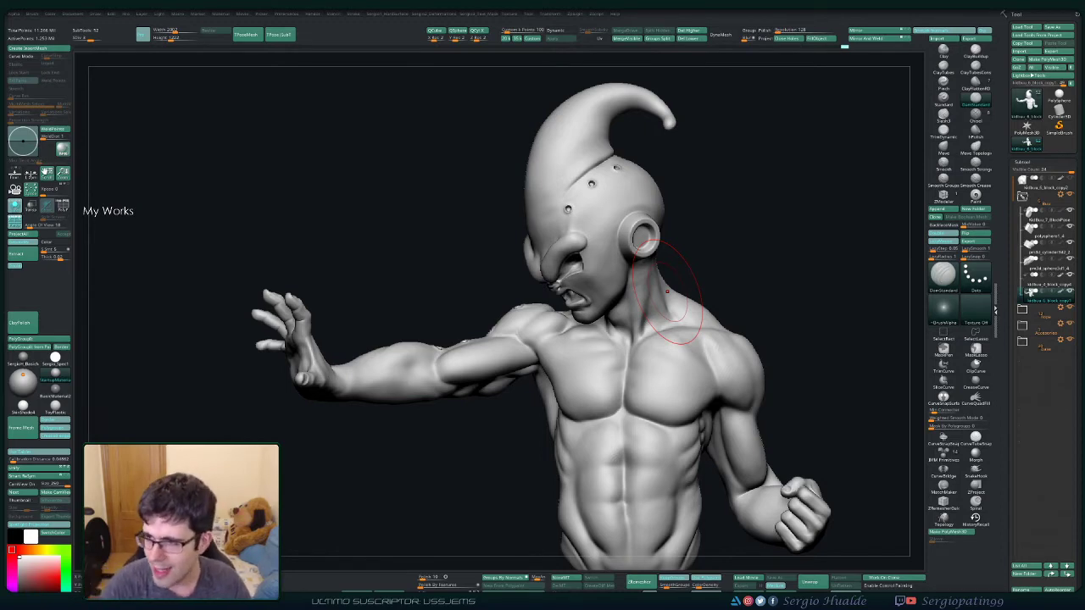
pyautogui.moveTo(668, 290)
pyautogui.mouseDown()
pyautogui.moveTo(662, 256)
pyautogui.moveTo(593, 263)
pyautogui.mouseUp()
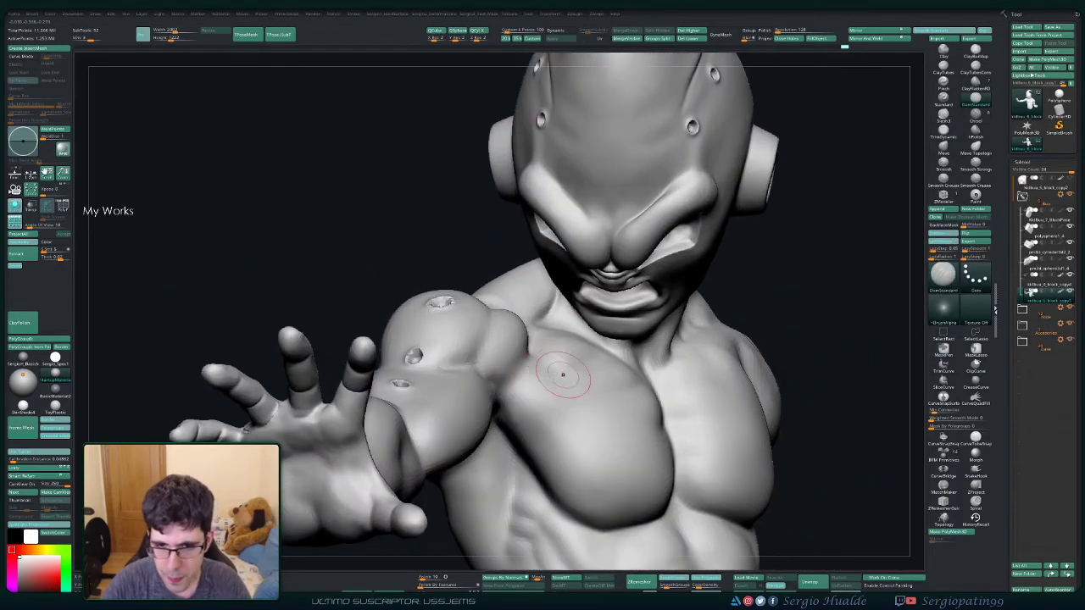
# Step: Orbit to the back and smooth the rear shoulder where it meets the upper arm
pyautogui.moveTo(561, 374); pyautogui.dragTo(556, 357, button='right')
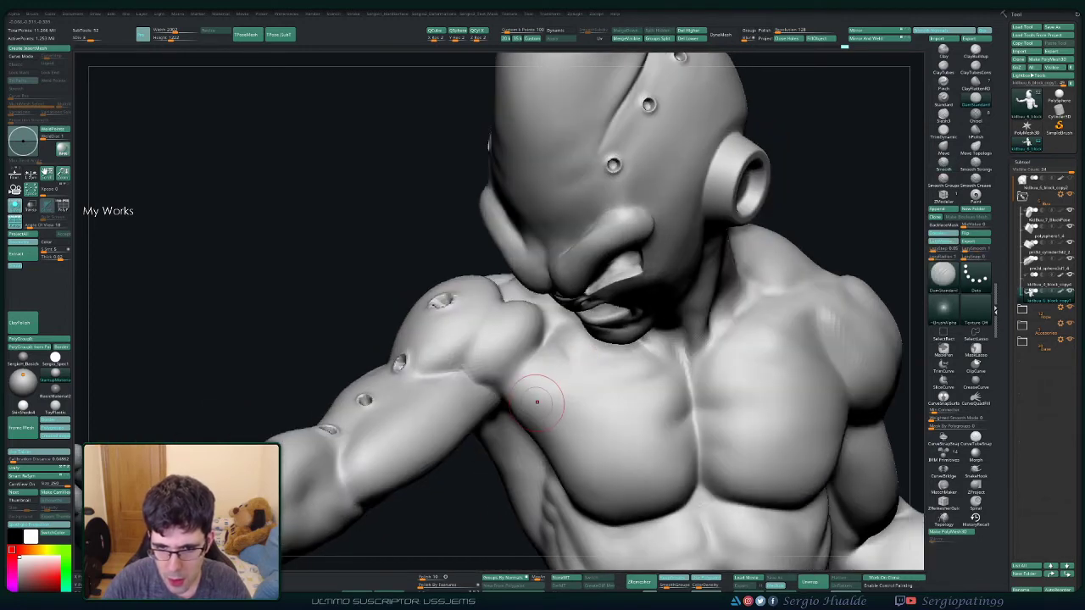
pyautogui.moveTo(538, 393)
pyautogui.mouseDown(button='right')
pyautogui.moveTo(585, 379)
pyautogui.moveTo(593, 347)
pyautogui.mouseUp(button='right')
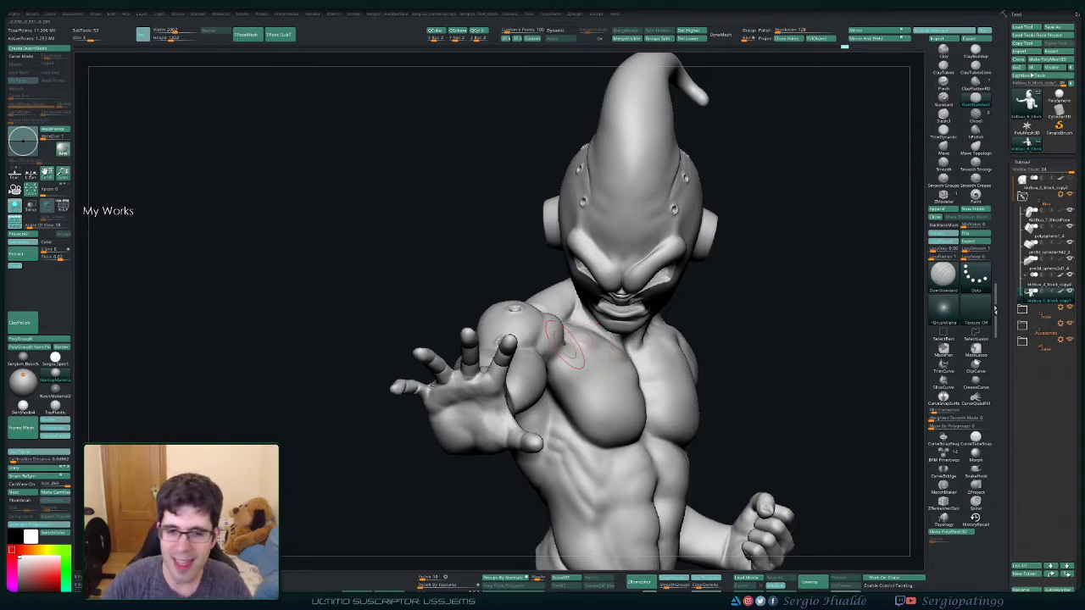
pyautogui.moveTo(564, 344); pyautogui.dragTo(520, 338, button='right')
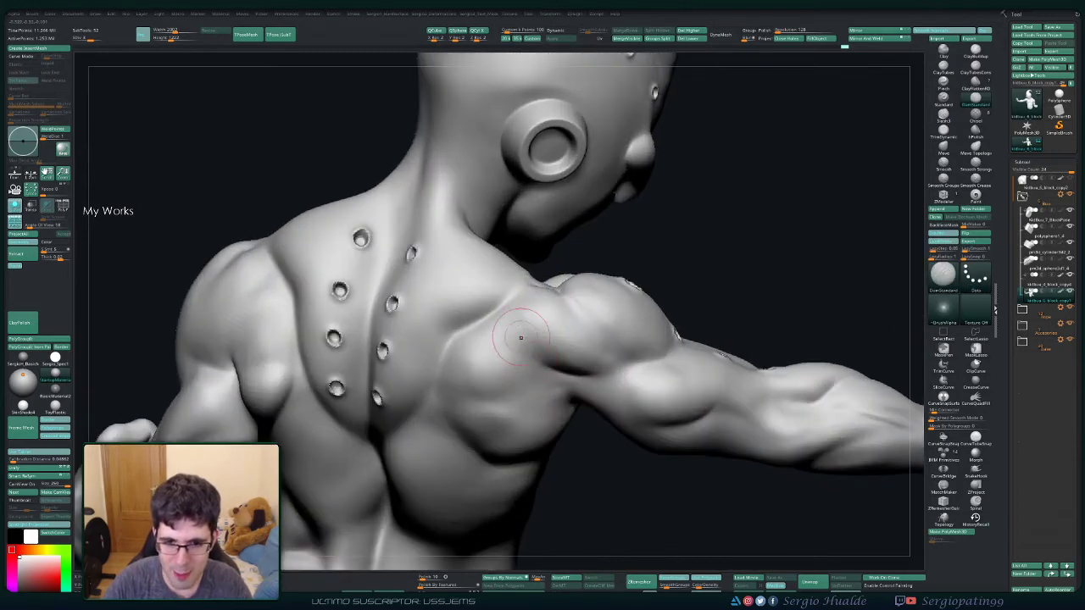
pyautogui.moveTo(551, 367); pyautogui.dragTo(526, 351, button='right')
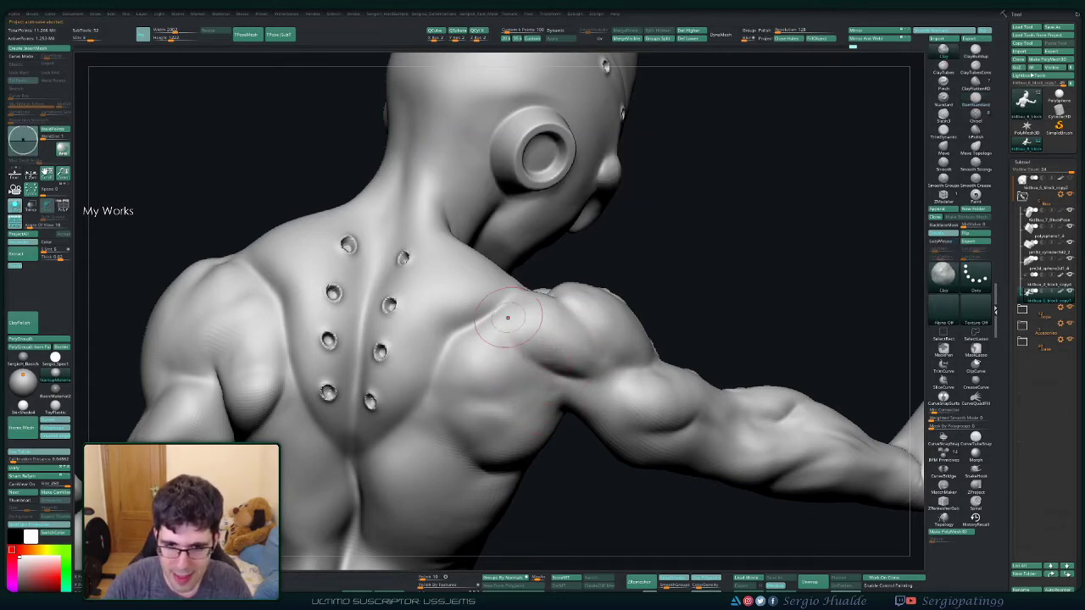
pyautogui.moveTo(746, 195); pyautogui.dragTo(582, 342)
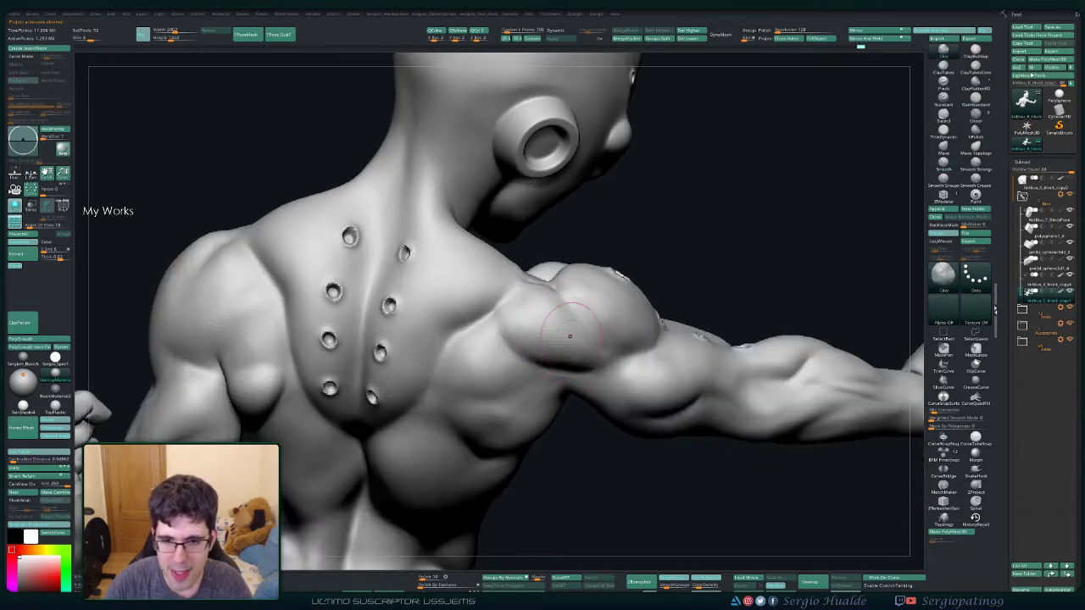
pyautogui.moveTo(532, 295)
pyautogui.mouseDown()
pyautogui.moveTo(570, 323)
pyautogui.moveTo(559, 339)
pyautogui.mouseUp()
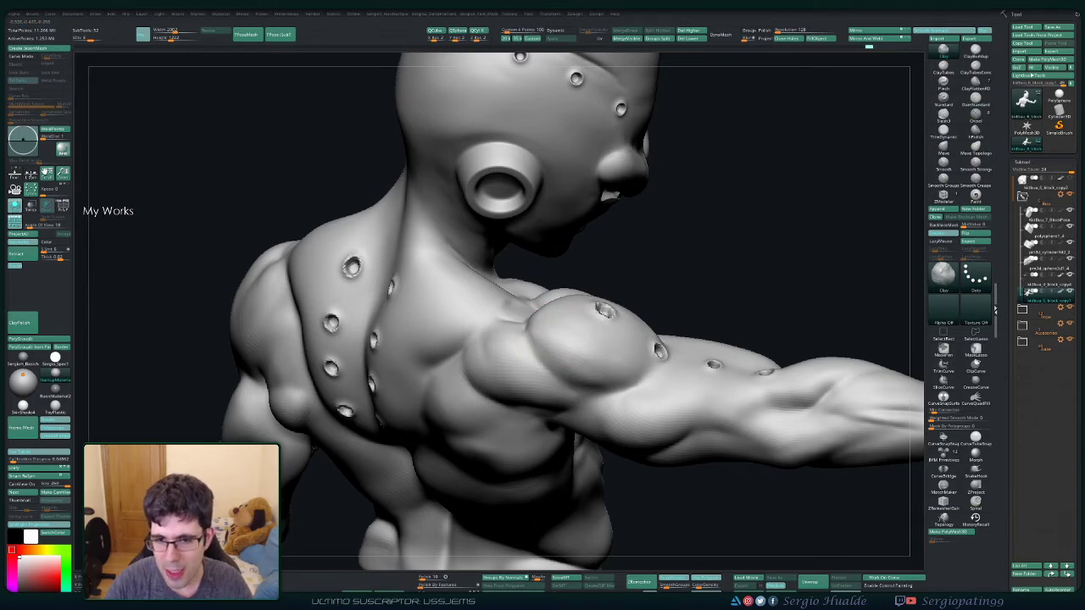
pyautogui.keyDown('shift'); pyautogui.moveTo(562, 315); pyautogui.dragTo(571, 339); pyautogui.keyUp('shift')
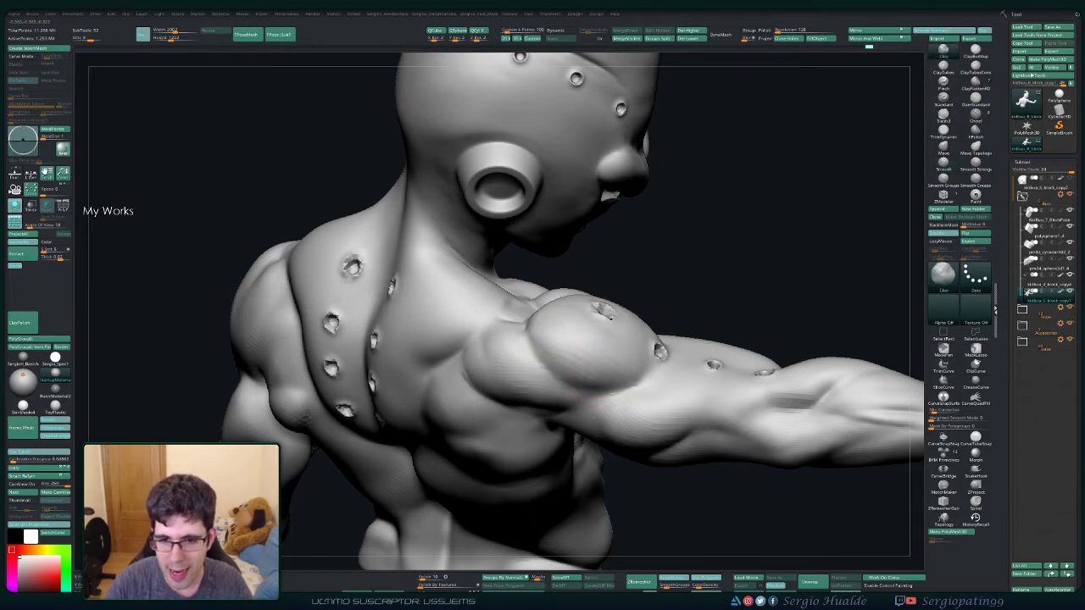
pyautogui.moveTo(353, 267); pyautogui.dragTo(508, 322)
pyautogui.hotkey('ctrl', 'shift', 'z')
pyautogui.hotkey('ctrl', 'z')
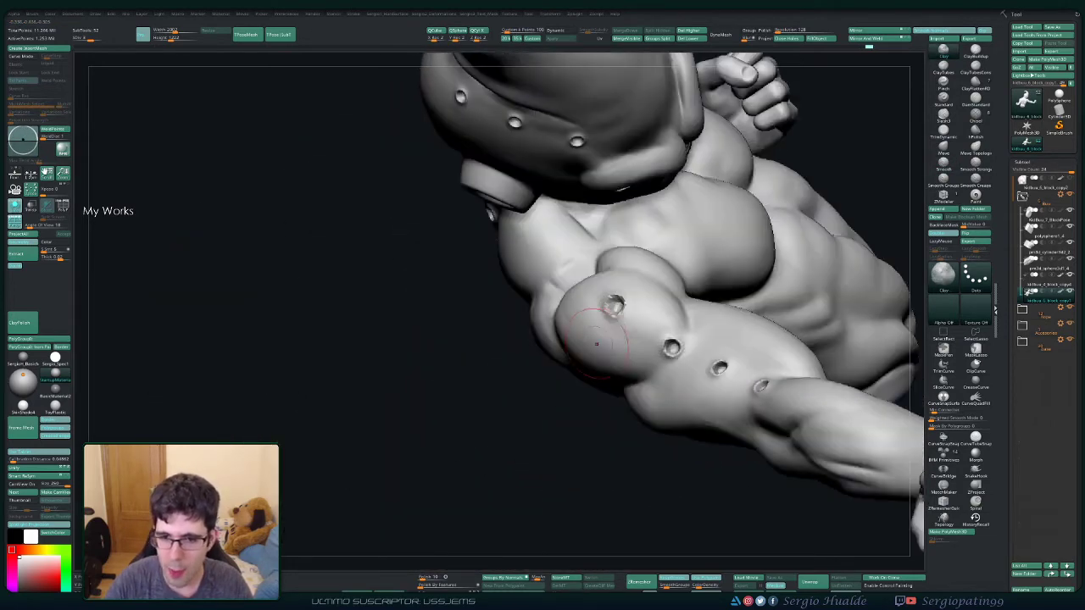
pyautogui.hotkey('ctrl', 'shift', 'z')
pyautogui.moveTo(763, 212); pyautogui.dragTo(551, 254)
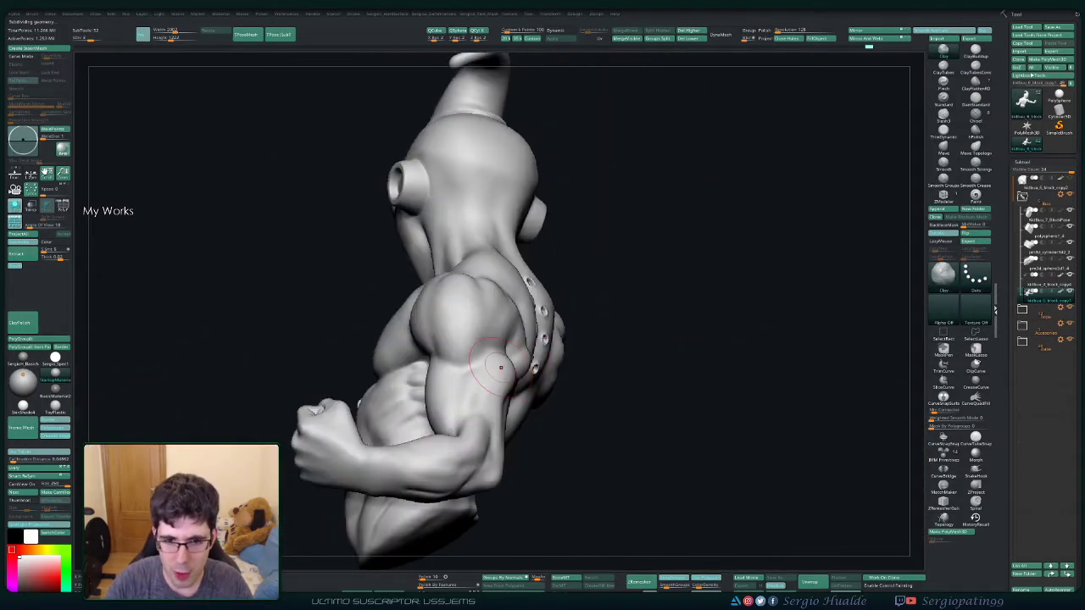
pyautogui.moveTo(501, 367); pyautogui.dragTo(520, 458)
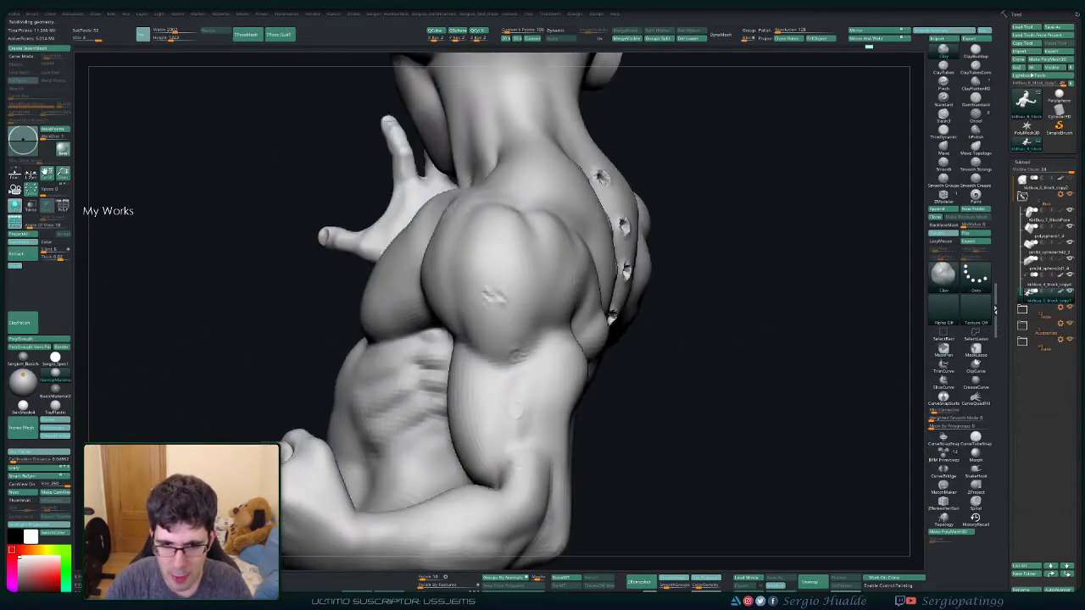
pyautogui.hotkey('ctrl', 'shift', 'z')
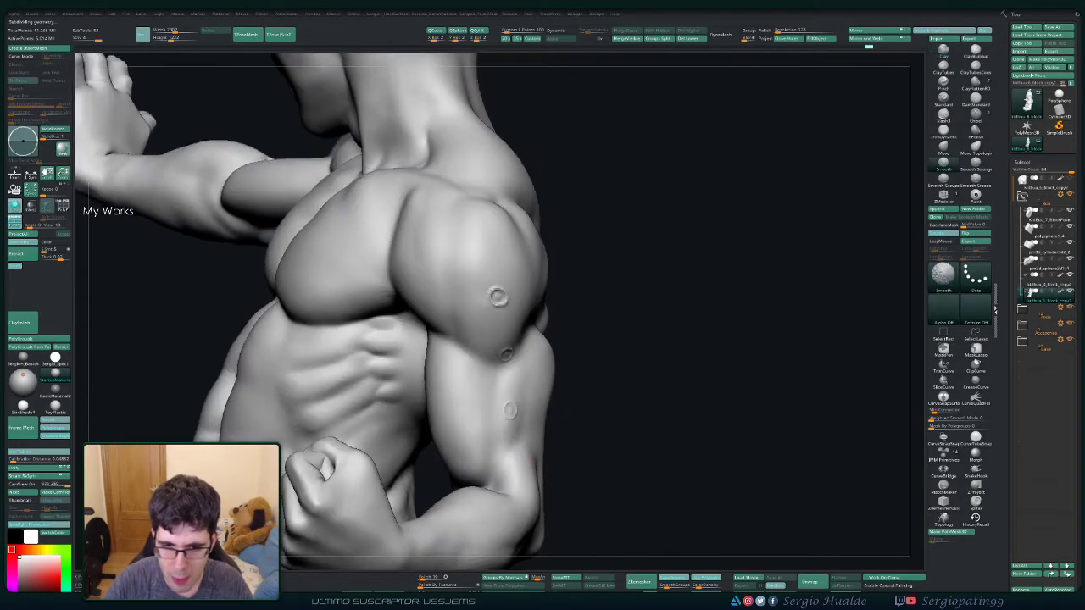
pyautogui.hotkey('ctrl', 'shift', 'z')
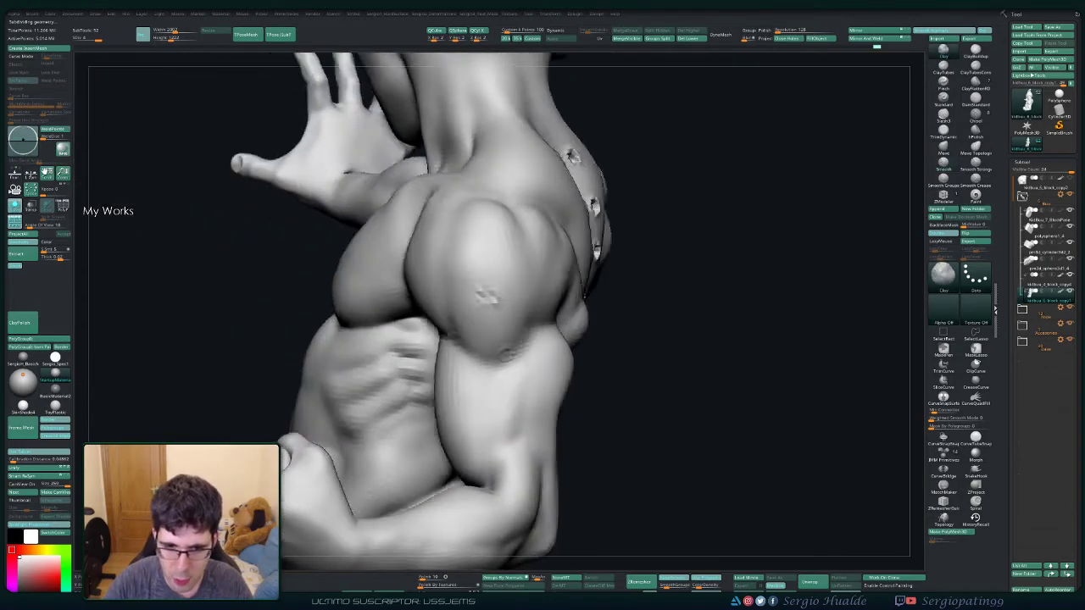
pyautogui.hotkey('ctrl', 'shift', 'z')
pyautogui.hotkey('ctrl', 'shift', 'z')
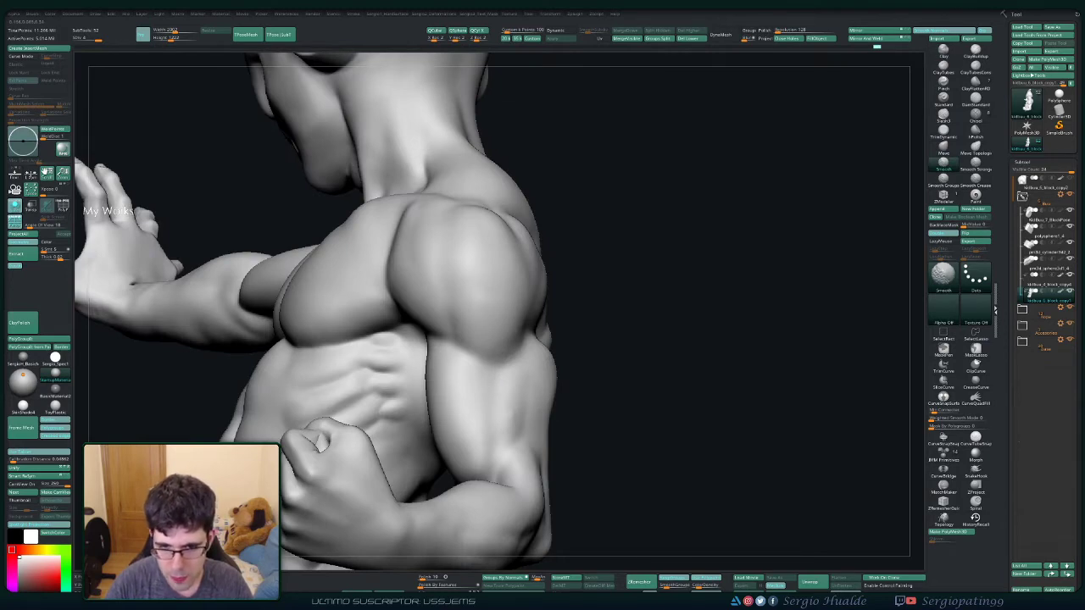
pyautogui.press('f')
pyautogui.moveTo(721, 296)
pyautogui.mouseDown()
pyautogui.moveTo(864, 288)
pyautogui.moveTo(720, 296)
pyautogui.mouseUp()
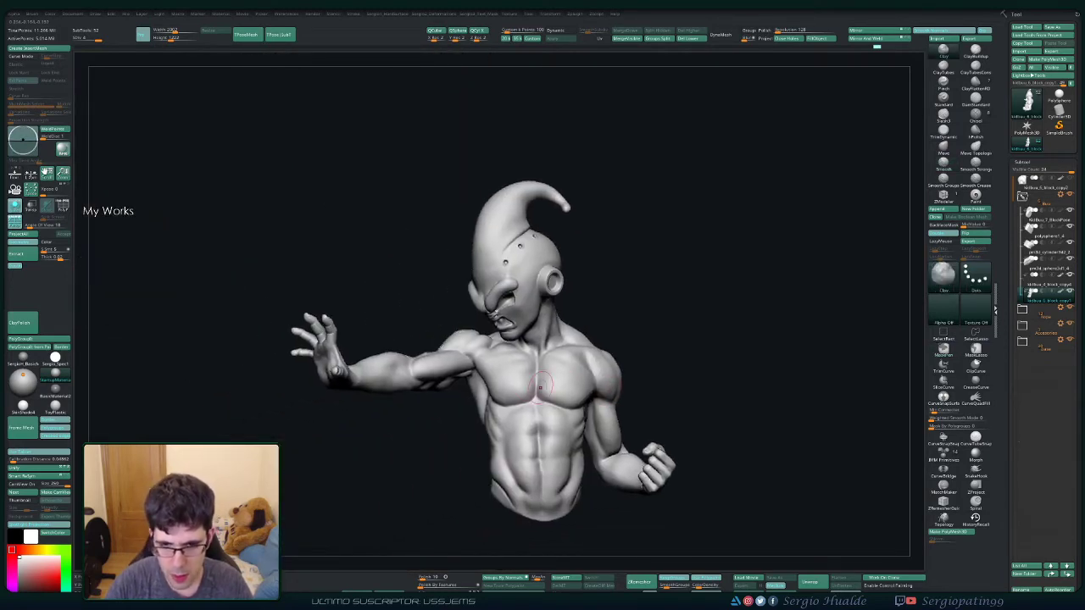
# Step: Pick the Standard brush with B-S-T and deepen the navel crease
pyautogui.scroll(3, 537, 389)
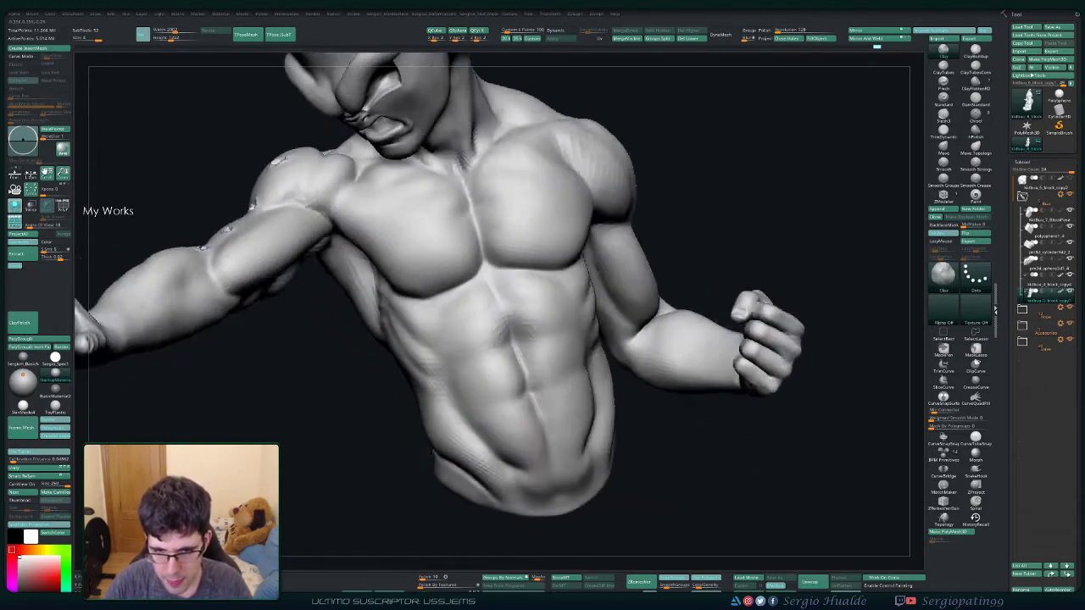
pyautogui.scroll(3, 537, 389)
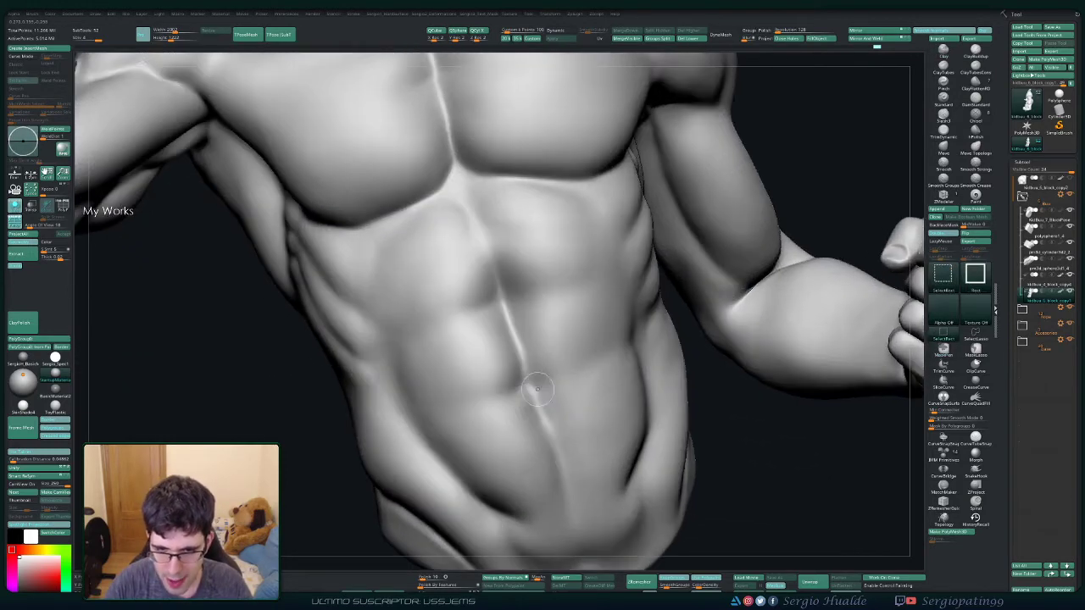
pyautogui.hotkey('ctrl', 'shift')
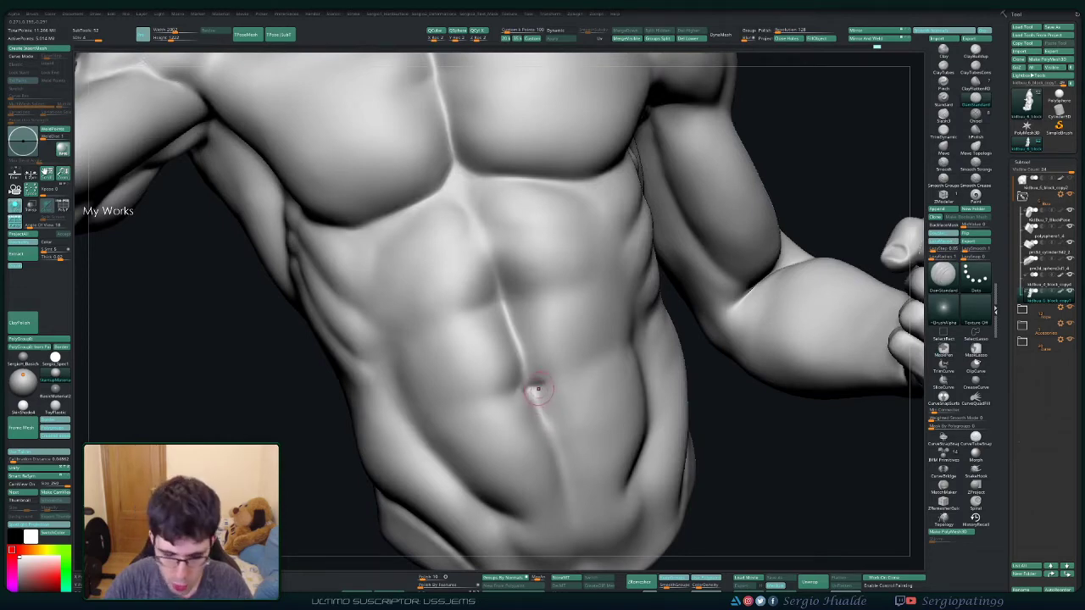
pyautogui.press('space')
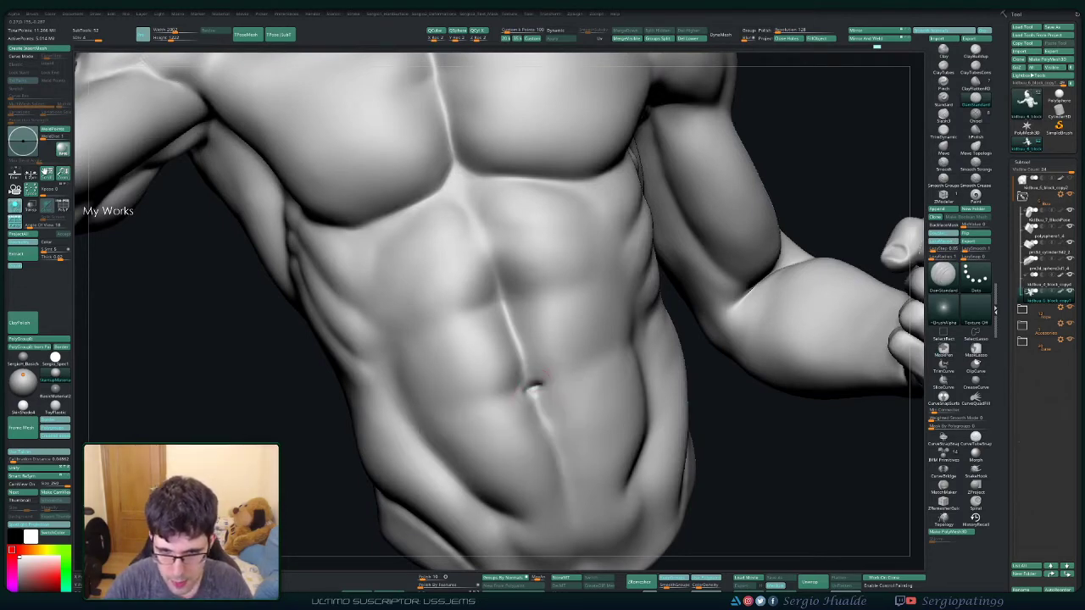
pyautogui.press('b')
pyautogui.press('s')
pyautogui.press('t')
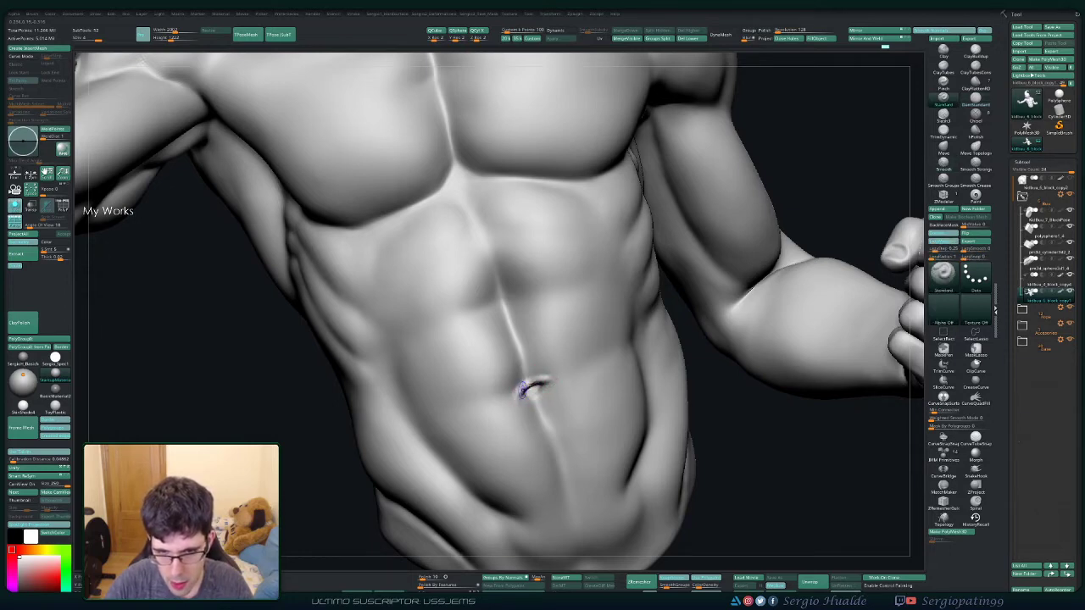
pyautogui.moveTo(516, 405)
pyautogui.mouseDown()
pyautogui.moveTo(516, 387)
pyautogui.moveTo(531, 390)
pyautogui.mouseUp()
# Step: Switch to the Move brush, briefly trying Move Topological, and view the torso's side
pyautogui.press('b')
pyautogui.press('m')
pyautogui.press('v')
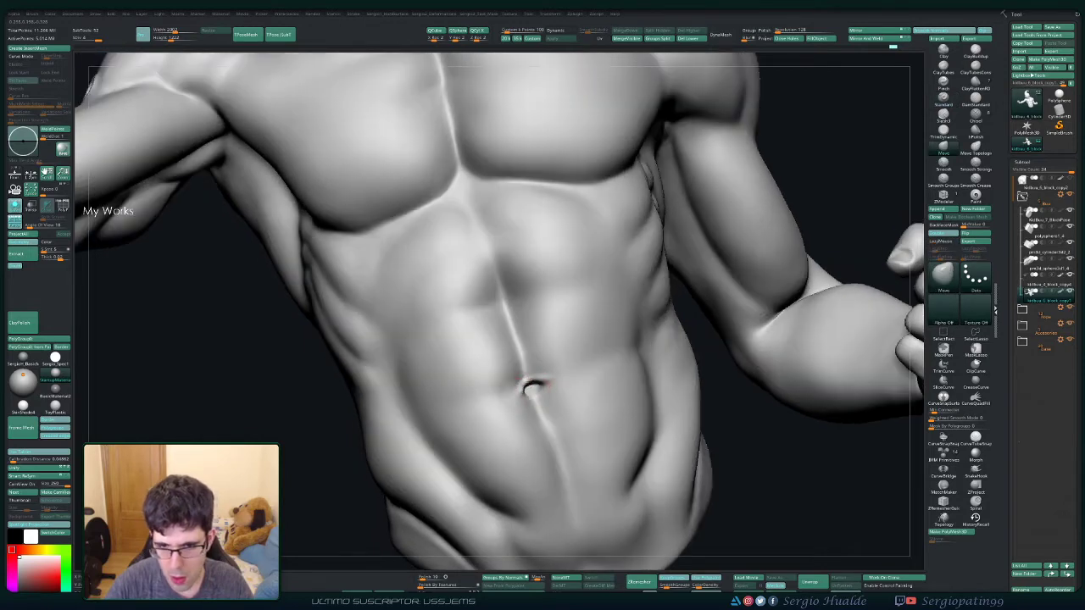
pyautogui.press('b')
pyautogui.press('m')
pyautogui.press('t')
pyautogui.press('b')
pyautogui.press('m')
pyautogui.press('v')
pyautogui.moveTo(538, 394)
pyautogui.mouseDown(button='right')
pyautogui.moveTo(517, 407)
pyautogui.moveTo(545, 422)
pyautogui.moveTo(566, 347)
pyautogui.mouseUp(button='right')
pyautogui.press('f')
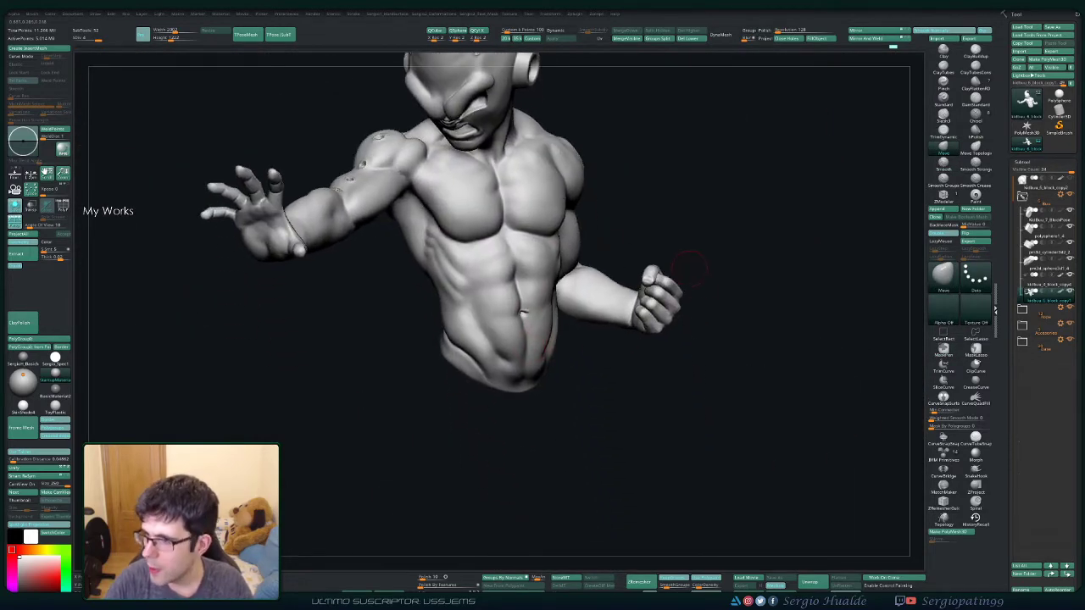
pyautogui.moveTo(689, 269); pyautogui.dragTo(559, 359, button='right')
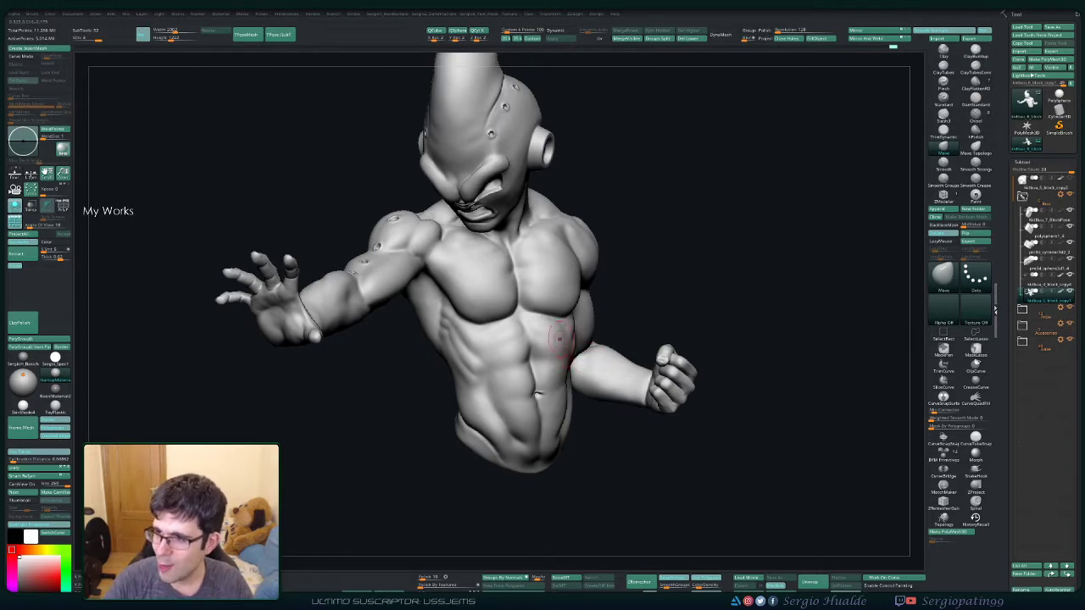
pyautogui.moveTo(540, 353)
pyautogui.mouseDown(button='right')
pyautogui.moveTo(587, 346)
pyautogui.moveTo(527, 356)
pyautogui.moveTo(505, 347)
pyautogui.moveTo(538, 303)
pyautogui.mouseUp(button='right')
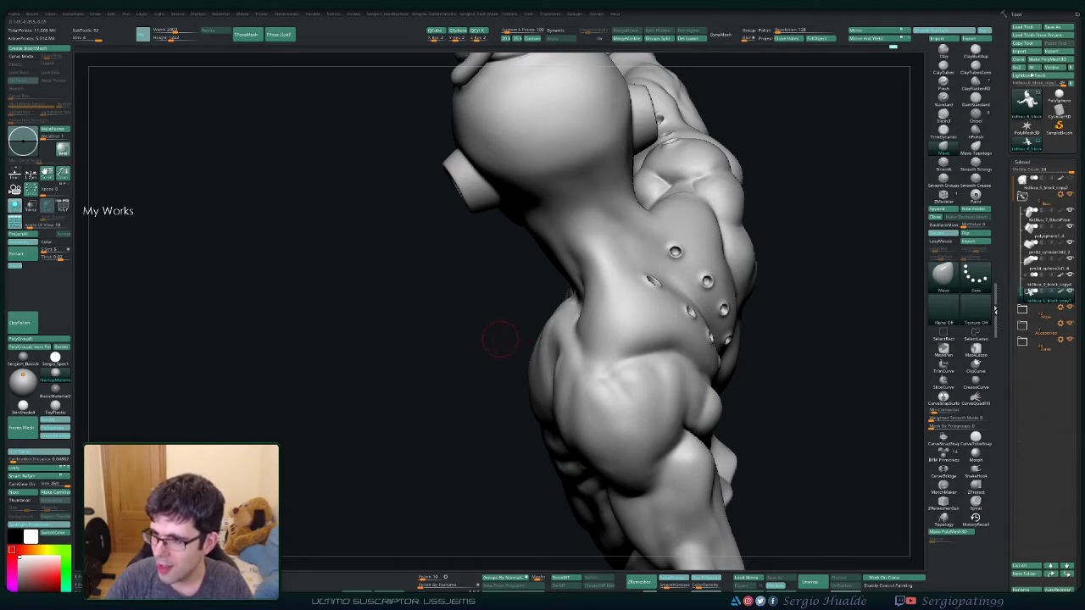
pyautogui.moveTo(507, 340)
pyautogui.mouseDown()
pyautogui.moveTo(593, 382)
pyautogui.moveTo(475, 356)
pyautogui.moveTo(474, 271)
pyautogui.moveTo(509, 254)
pyautogui.mouseUp()
# Step: Smooth the top-left and second-row right holes on the upper back
pyautogui.keyDown('shift'); pyautogui.moveTo(585, 292); pyautogui.dragTo(654, 291); pyautogui.keyUp('shift')
pyautogui.keyDown('shift'); pyautogui.moveTo(653, 348); pyautogui.dragTo(656, 355); pyautogui.keyUp('shift')
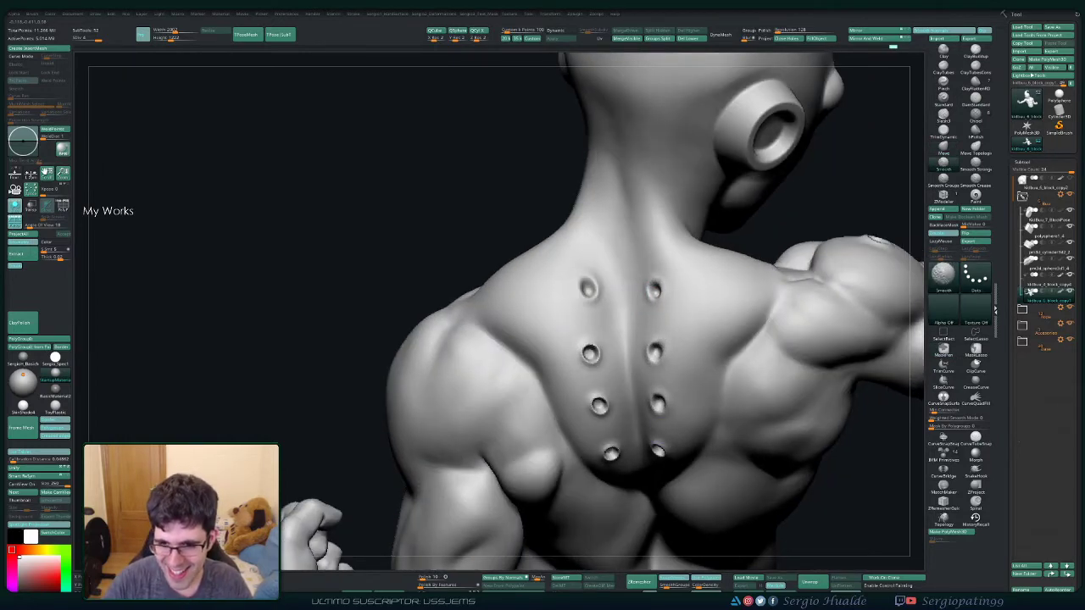
pyautogui.moveTo(255, 339); pyautogui.dragTo(203, 339)
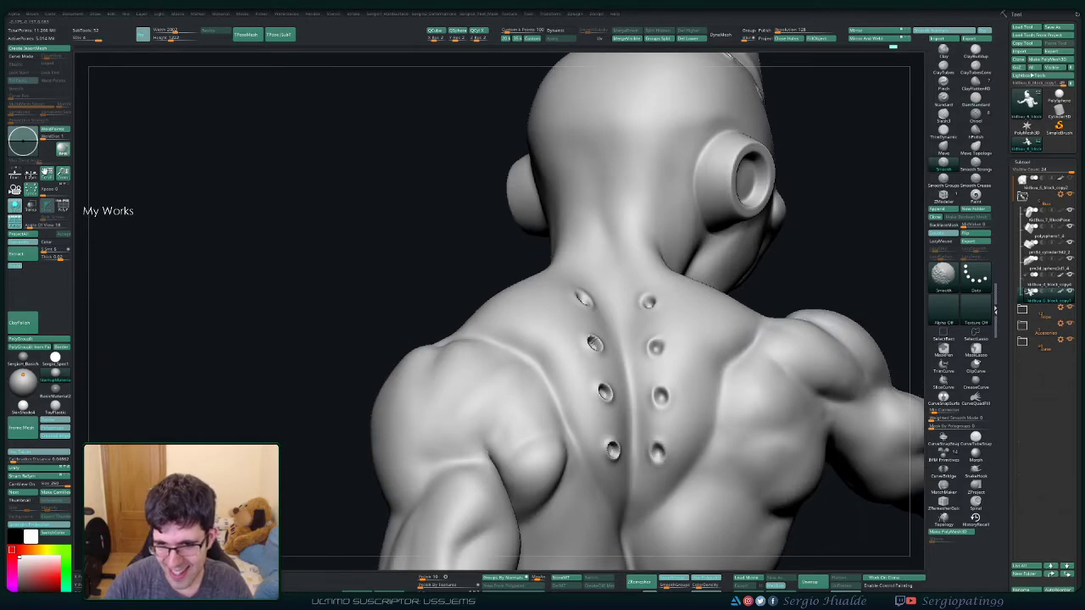
pyautogui.moveTo(339, 339); pyautogui.dragTo(288, 335)
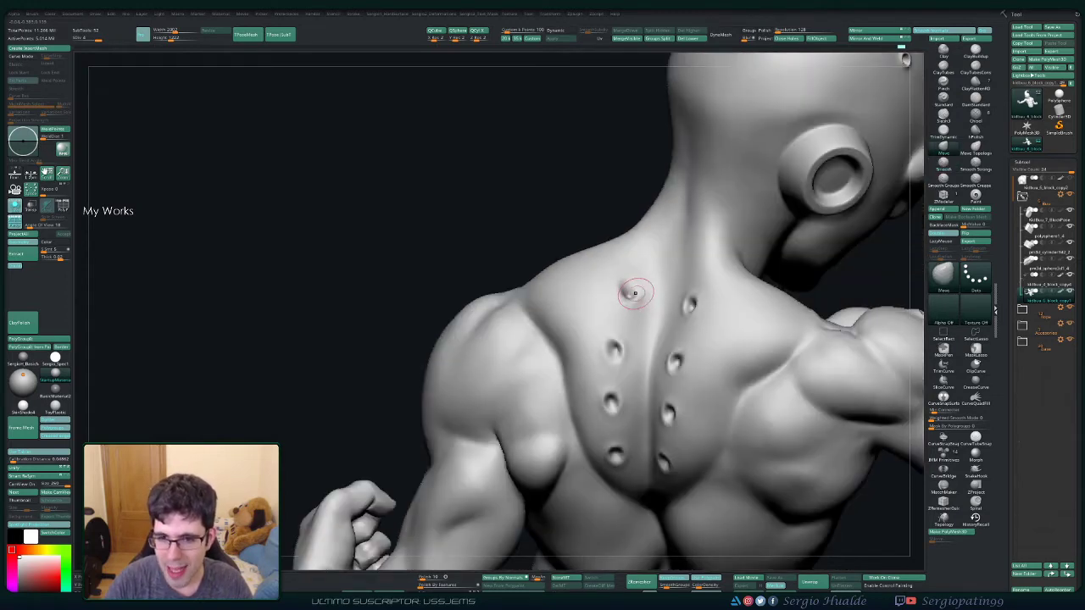
pyautogui.press('shift')
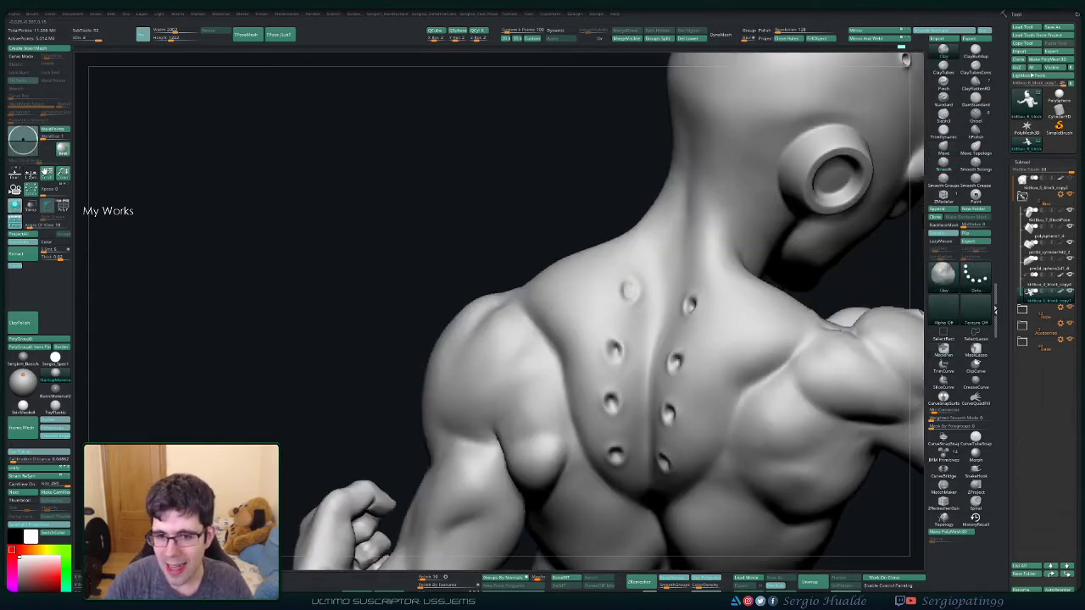
pyautogui.press('shift')
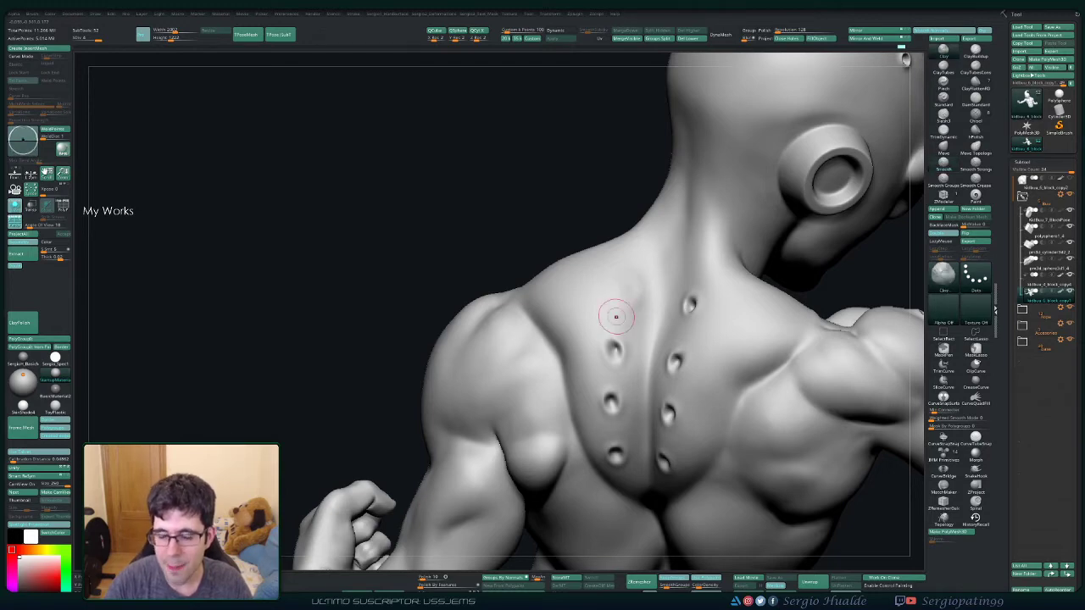
pyautogui.moveTo(613, 311); pyautogui.dragTo(686, 308, button='right')
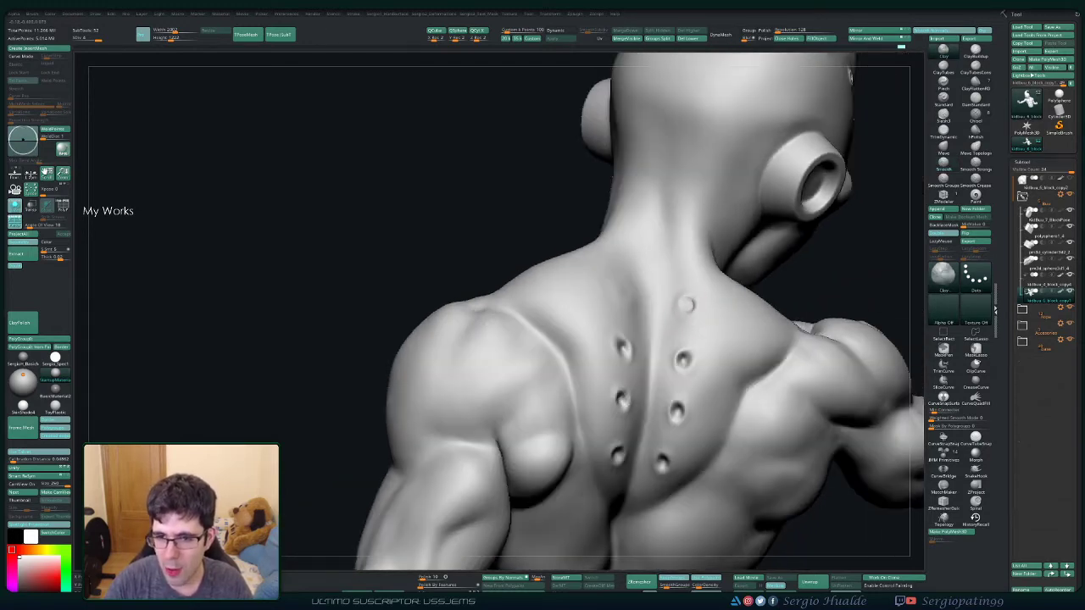
pyautogui.press('shift')
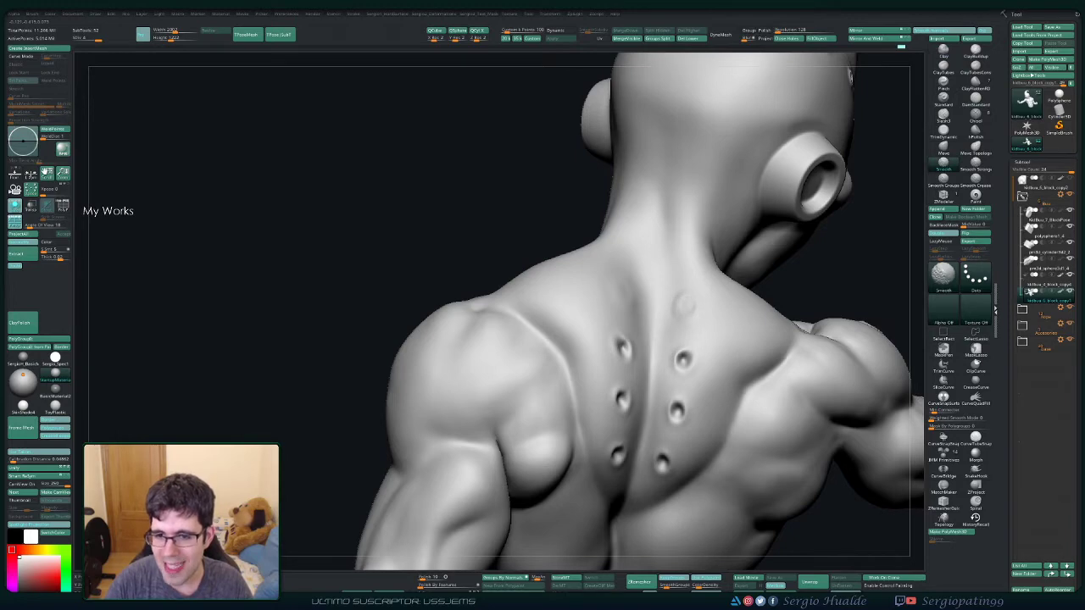
pyautogui.keyDown('ctrl'); pyautogui.moveTo(685, 300); pyautogui.dragTo(675, 387, button='right'); pyautogui.keyUp('ctrl')
# Step: Smooth the small upper-back bump and the lower and upper dimples into soft bumps
pyautogui.hotkey('shift', 'f')
pyautogui.hotkey('shift', 'f')
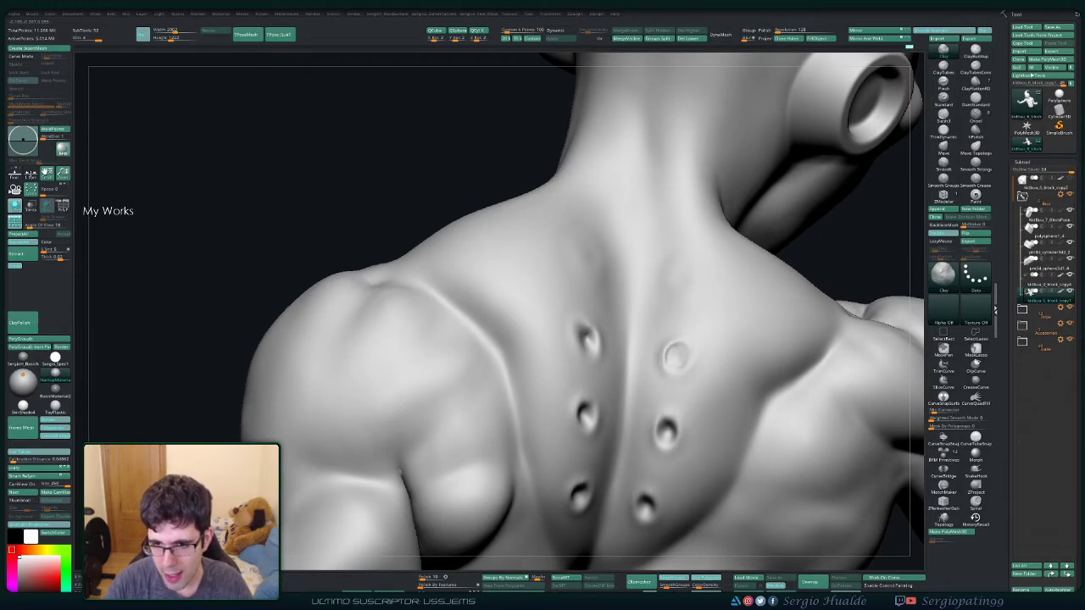
pyautogui.moveTo(687, 351)
pyautogui.keyDown('shift'); pyautogui.mouseDown()
pyautogui.moveTo(676, 356)
pyautogui.moveTo(683, 348)
pyautogui.mouseUp(); pyautogui.keyUp('shift')
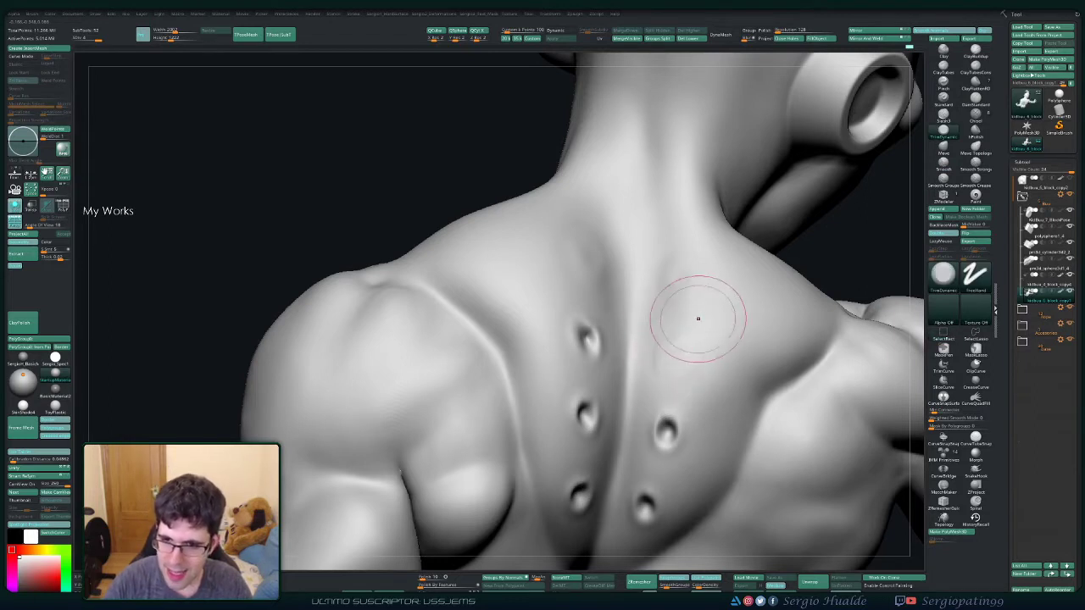
pyautogui.press('shift')
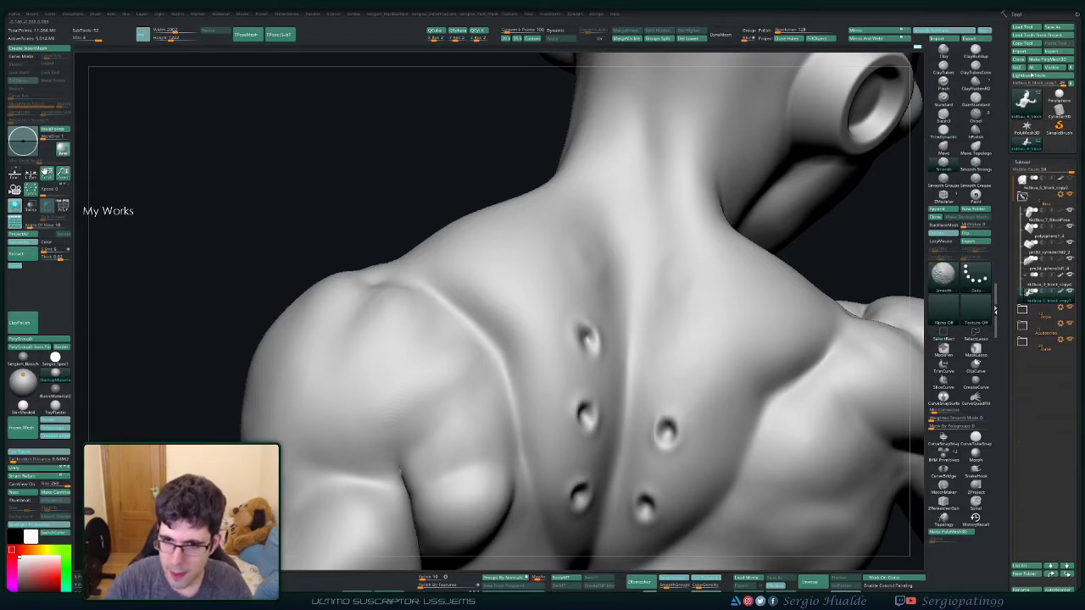
pyautogui.moveTo(382, 169); pyautogui.dragTo(601, 246)
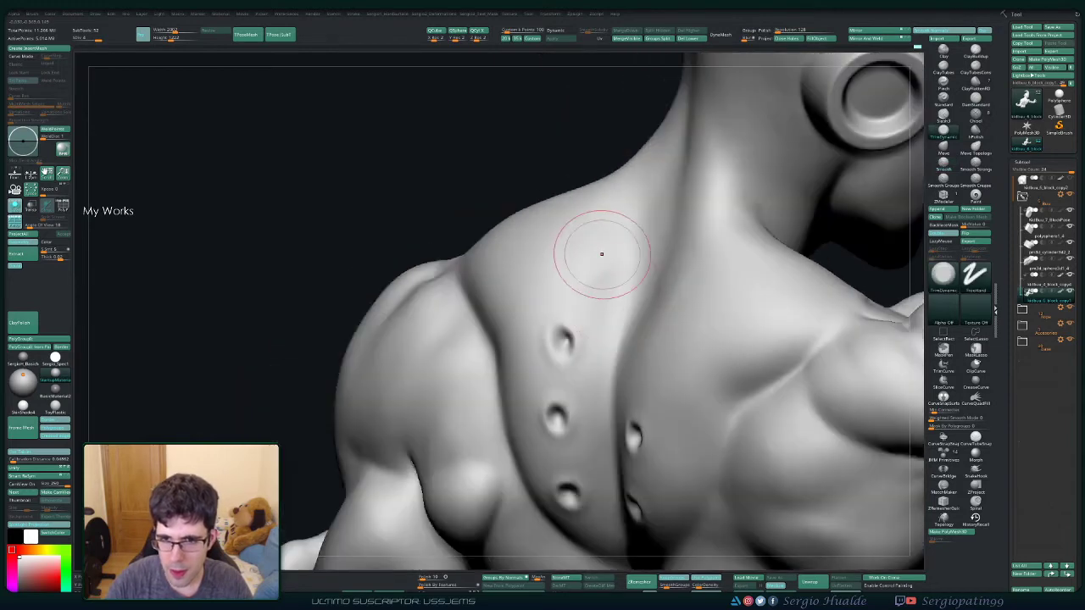
pyautogui.press('shift')
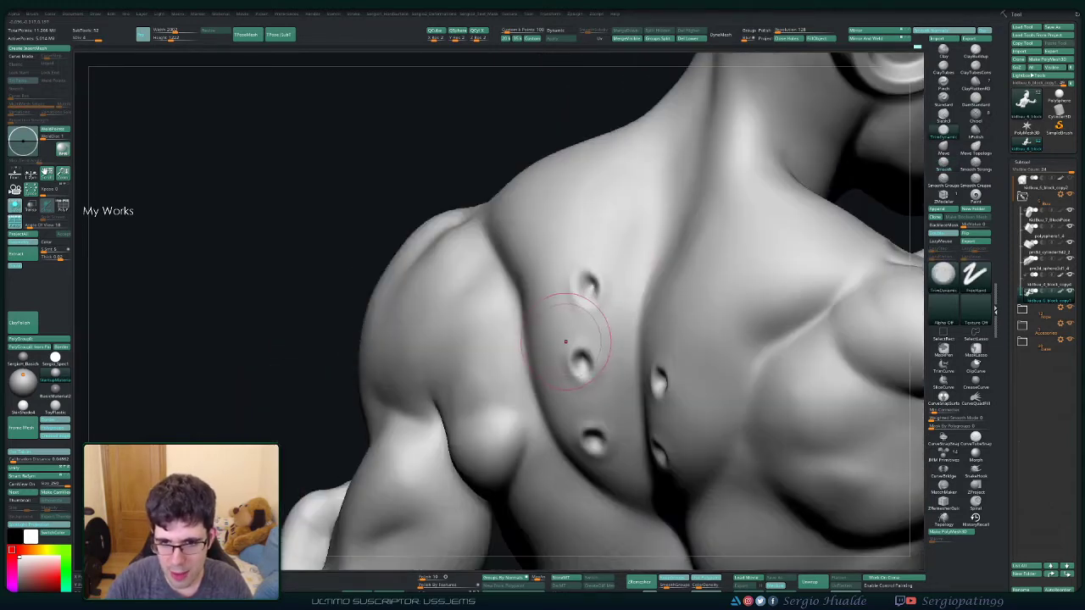
pyautogui.moveTo(574, 295)
pyautogui.mouseDown()
pyautogui.moveTo(589, 280)
pyautogui.moveTo(585, 449)
pyautogui.mouseUp()
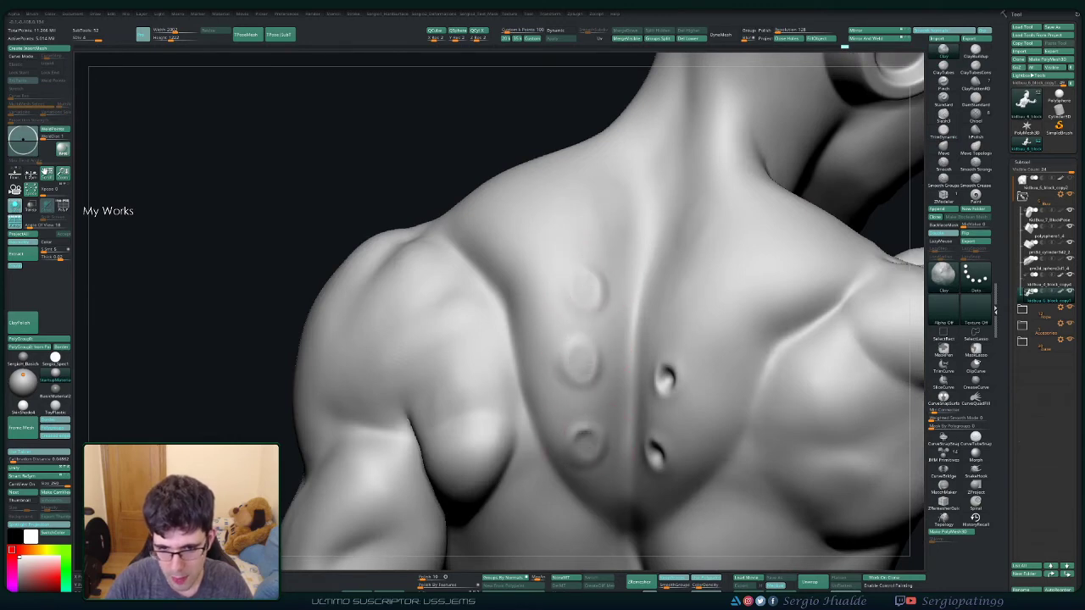
pyautogui.moveTo(663, 462); pyautogui.dragTo(650, 460, button='right')
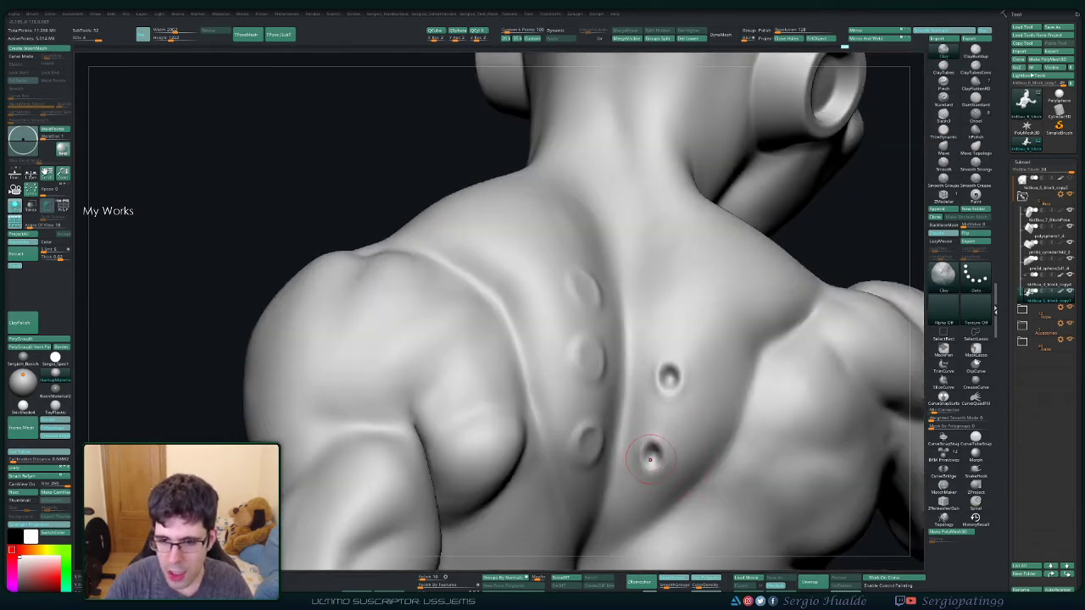
pyautogui.keyDown('shift'); pyautogui.moveTo(651, 454); pyautogui.dragTo(652, 462); pyautogui.keyUp('shift')
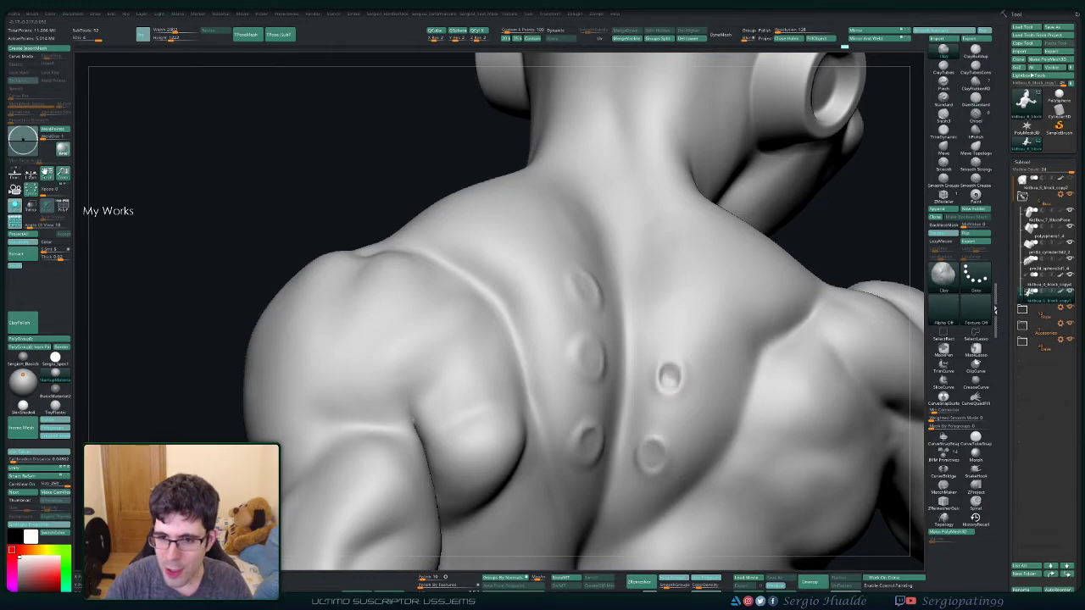
pyautogui.keyDown('shift'); pyautogui.moveTo(669, 373); pyautogui.dragTo(670, 378); pyautogui.keyUp('shift')
pyautogui.moveTo(669, 377); pyautogui.dragTo(666, 387, button='right')
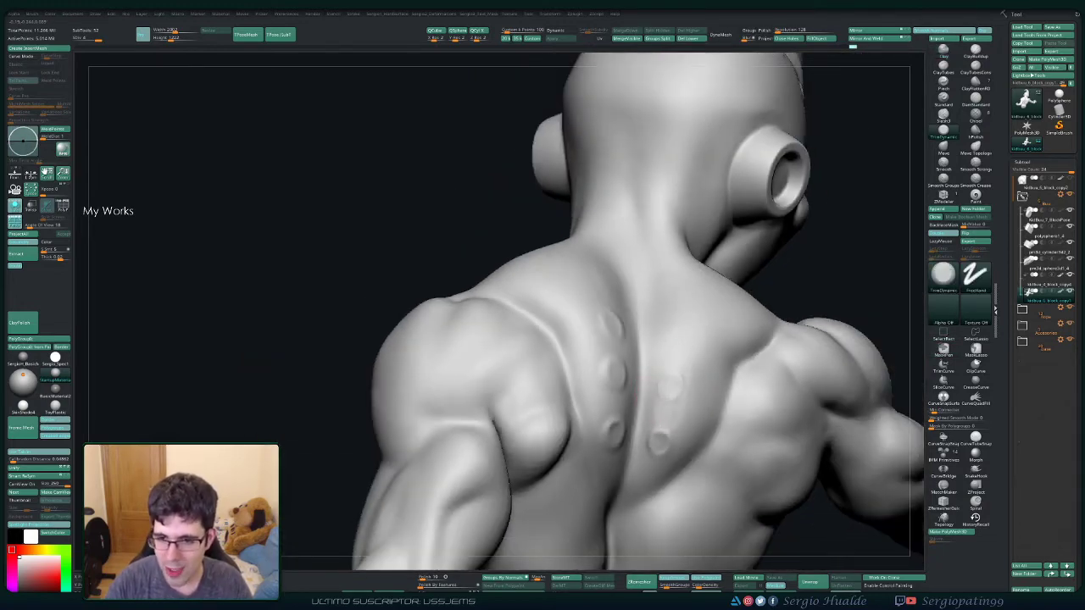
pyautogui.press('shift')
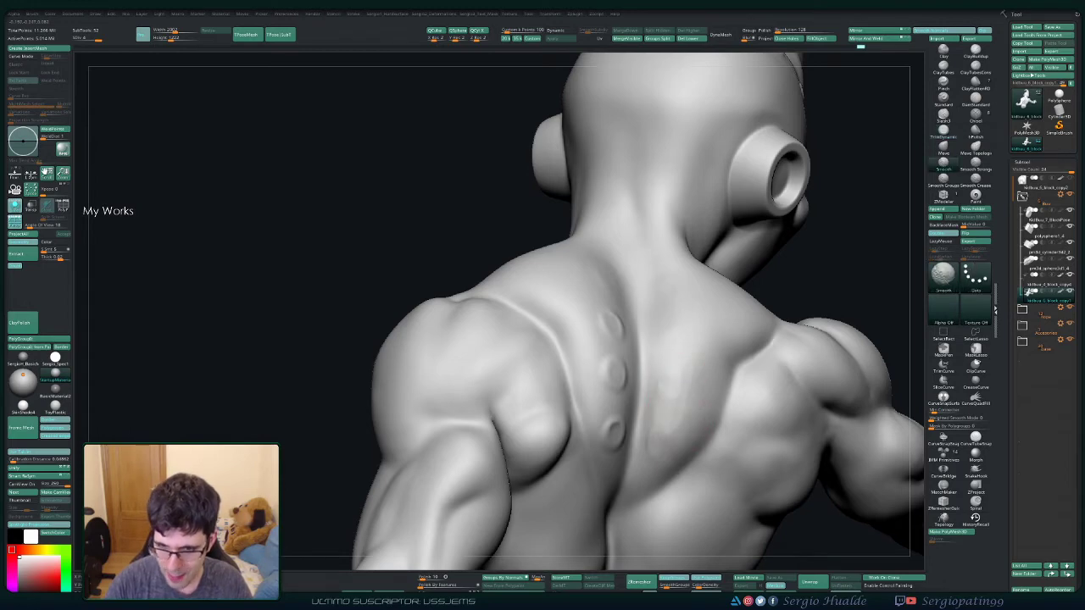
# Step: Smooth away the upper and middle back bumps, orbiting to check the back and head
pyautogui.moveTo(670, 378); pyautogui.dragTo(624, 376, button='right')
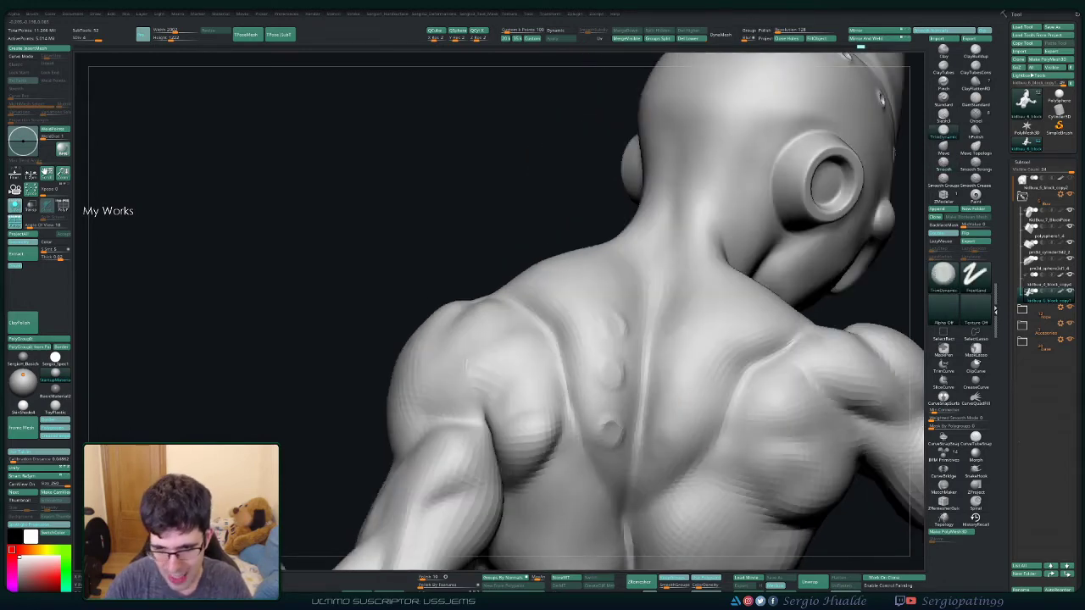
pyautogui.moveTo(627, 320); pyautogui.dragTo(619, 378)
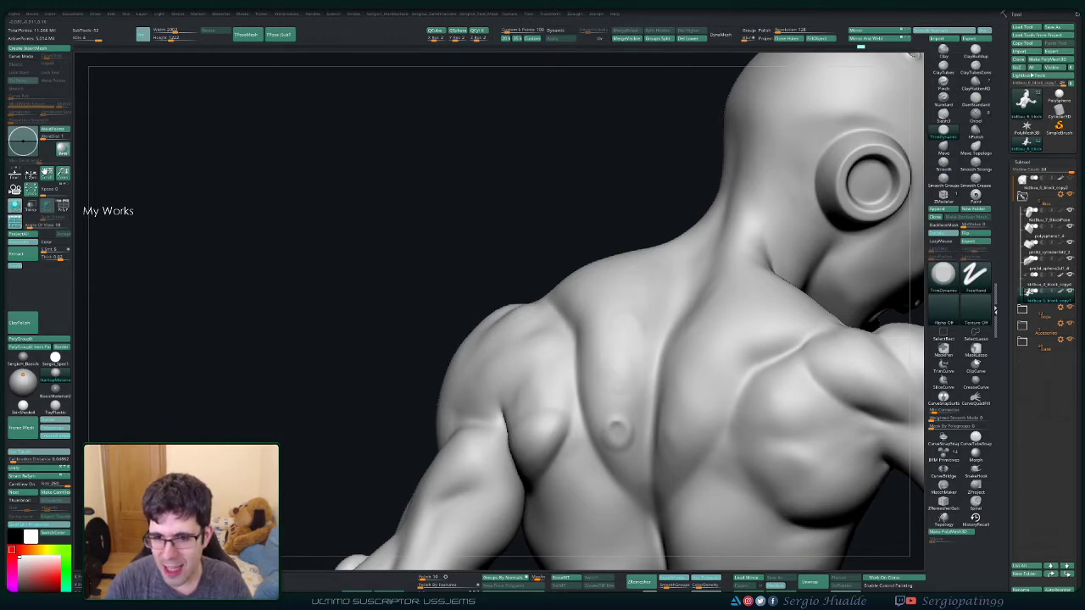
pyautogui.press('shift')
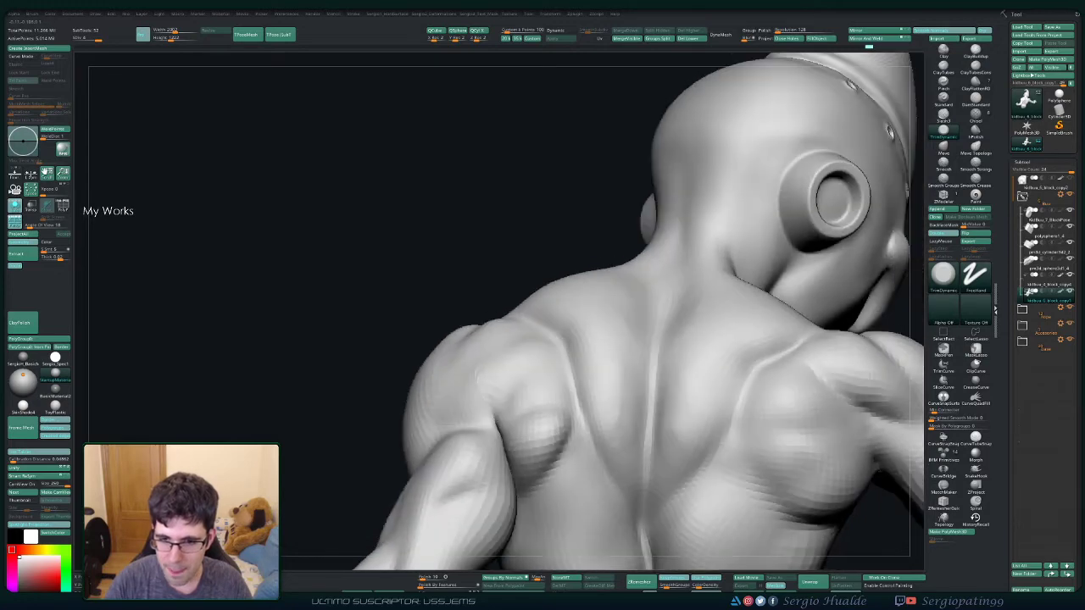
pyautogui.moveTo(623, 377)
pyautogui.mouseDown(button='right')
pyautogui.moveTo(598, 382)
pyautogui.moveTo(622, 354)
pyautogui.mouseUp(button='right')
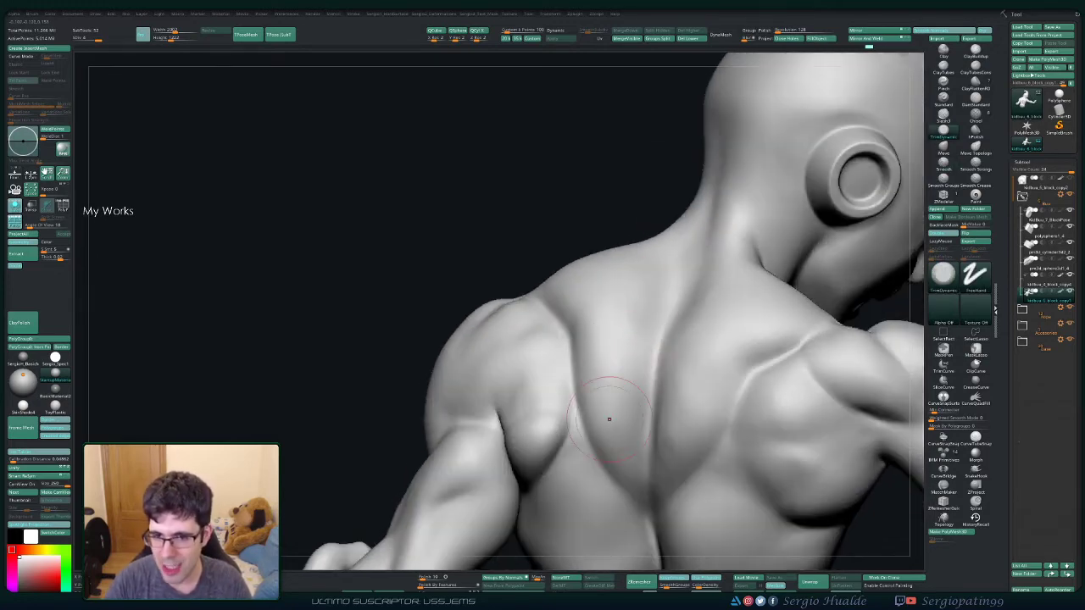
pyautogui.press('shift')
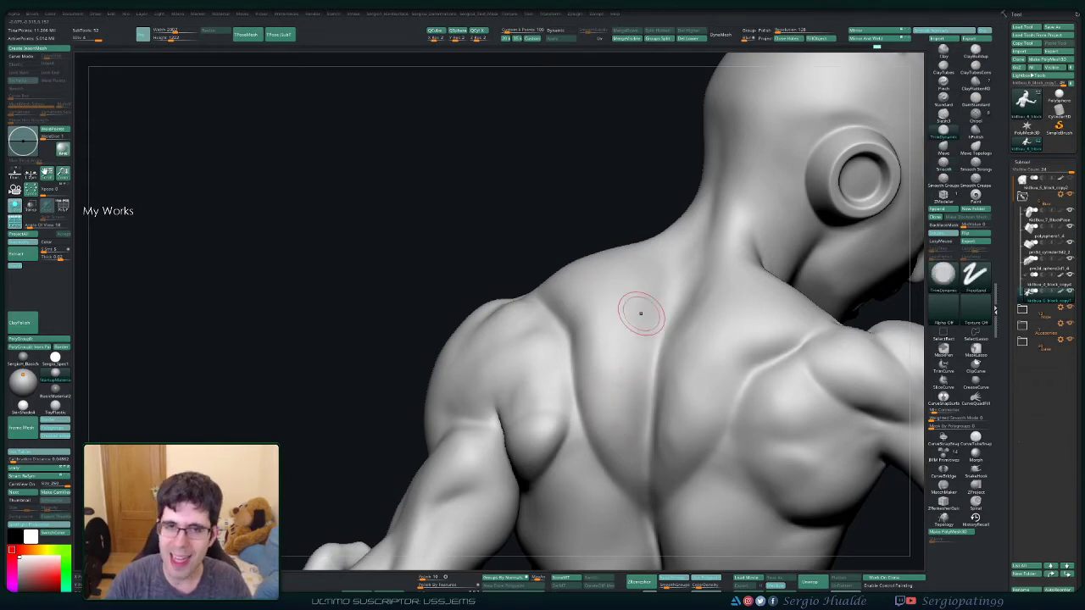
pyautogui.moveTo(637, 310); pyautogui.dragTo(702, 368, button='right')
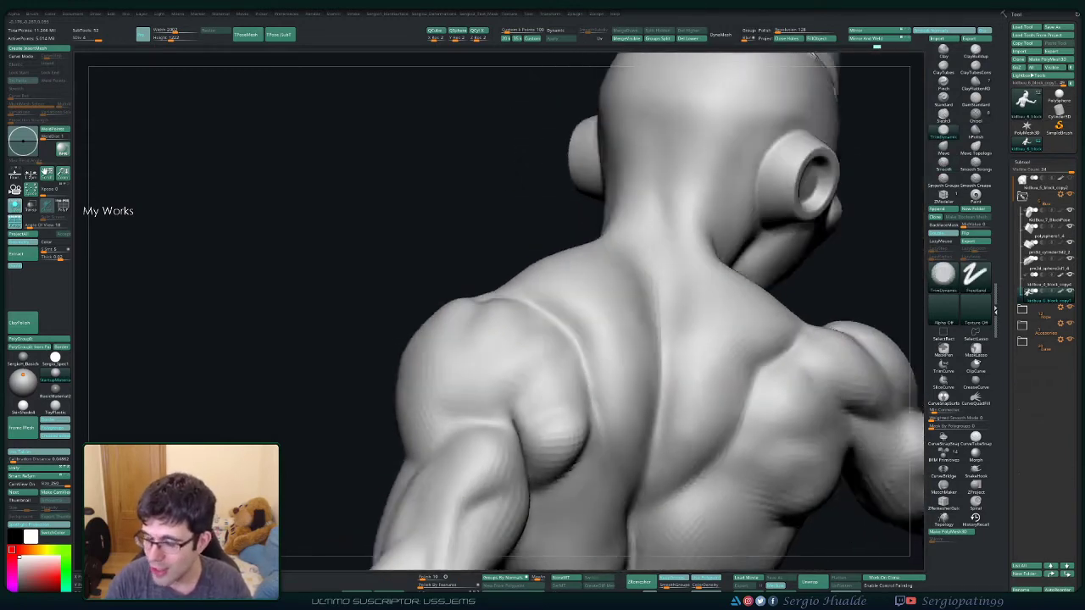
pyautogui.press('shift')
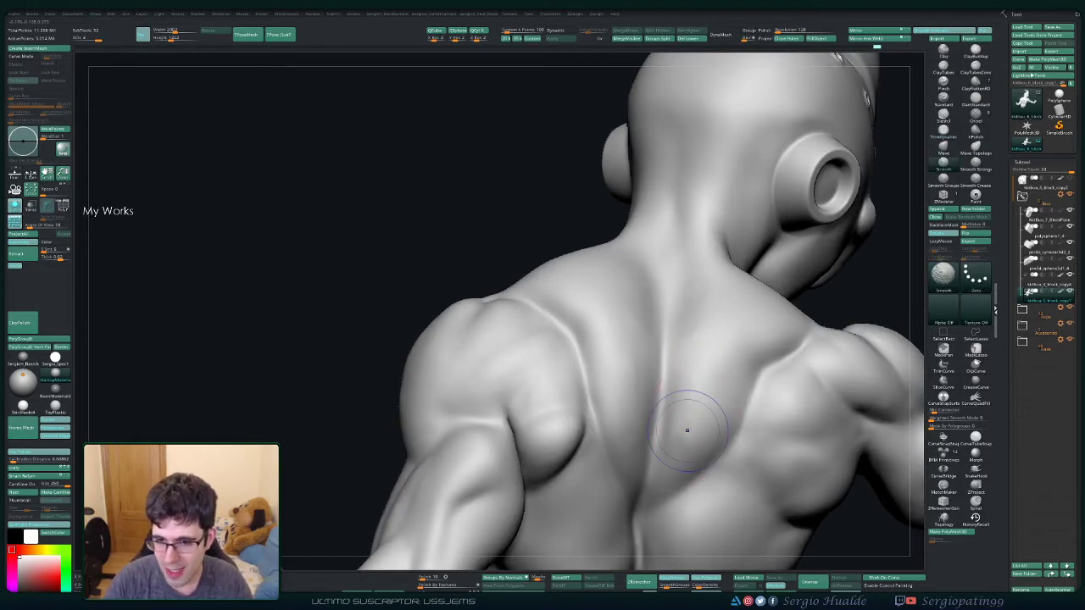
pyautogui.moveTo(665, 305); pyautogui.dragTo(666, 331, button='right')
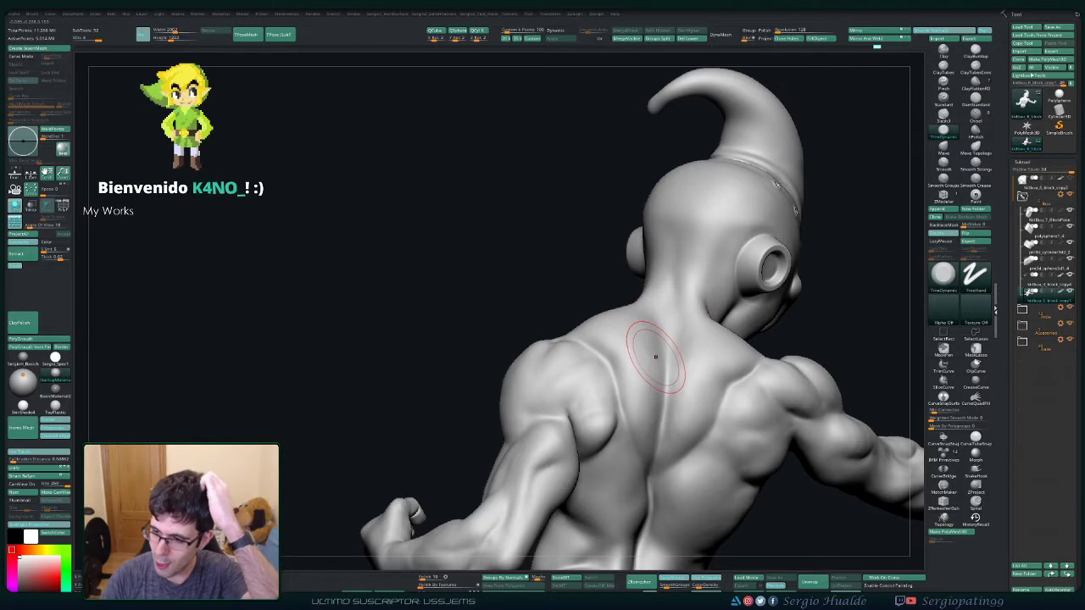
pyautogui.moveTo(623, 352)
pyautogui.mouseDown(button='right')
pyautogui.moveTo(475, 360)
pyautogui.moveTo(641, 296)
pyautogui.mouseUp(button='right')
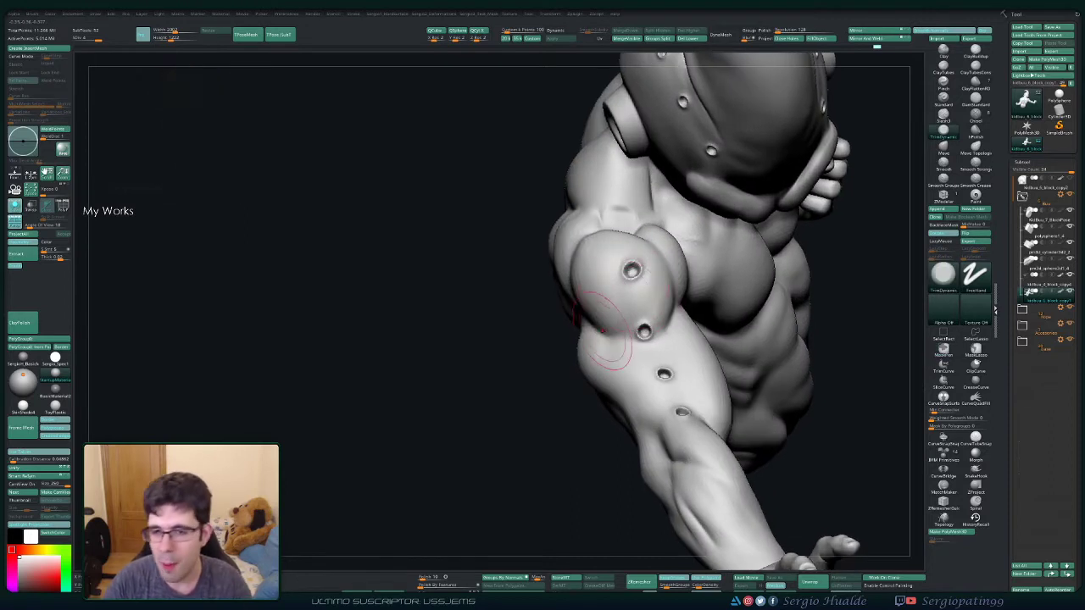
# Step: Smooth away the shoulder hole and the upper-arm hole
pyautogui.moveTo(605, 286); pyautogui.dragTo(629, 292, button='right')
pyautogui.keyDown('shift'); pyautogui.moveTo(629, 288); pyautogui.dragTo(629, 270); pyautogui.keyUp('shift')
pyautogui.moveTo(629, 270)
pyautogui.mouseDown(button='right')
pyautogui.moveTo(644, 254)
pyautogui.moveTo(632, 271)
pyautogui.mouseUp(button='right')
pyautogui.moveTo(632, 271)
pyautogui.keyDown('shift'); pyautogui.mouseDown()
pyautogui.moveTo(627, 263)
pyautogui.moveTo(631, 280)
pyautogui.moveTo(636, 272)
pyautogui.mouseUp(); pyautogui.keyUp('shift')
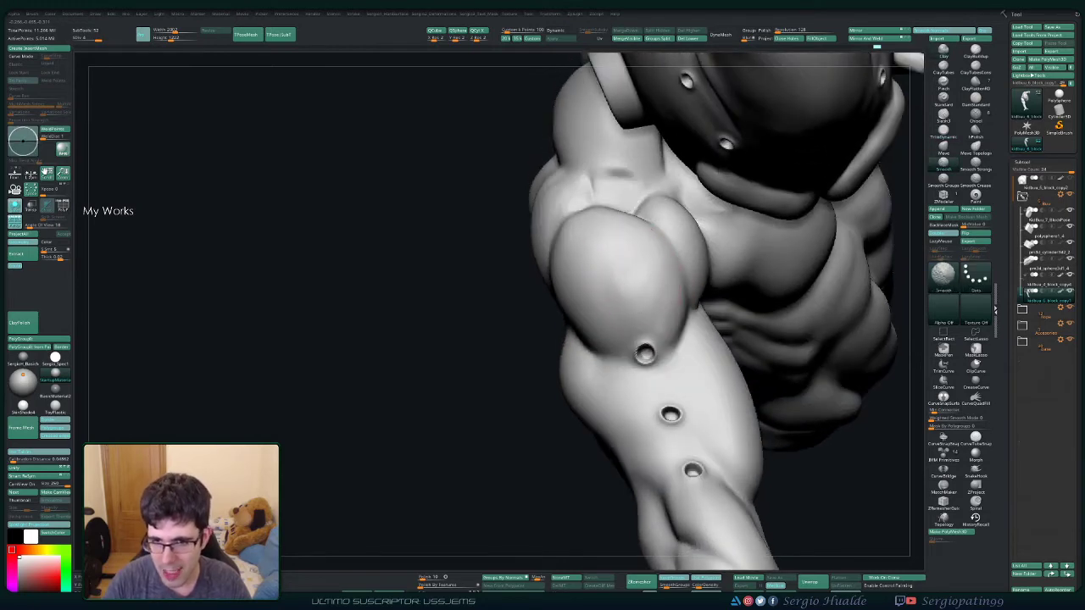
pyautogui.moveTo(636, 271); pyautogui.dragTo(642, 351, button='right')
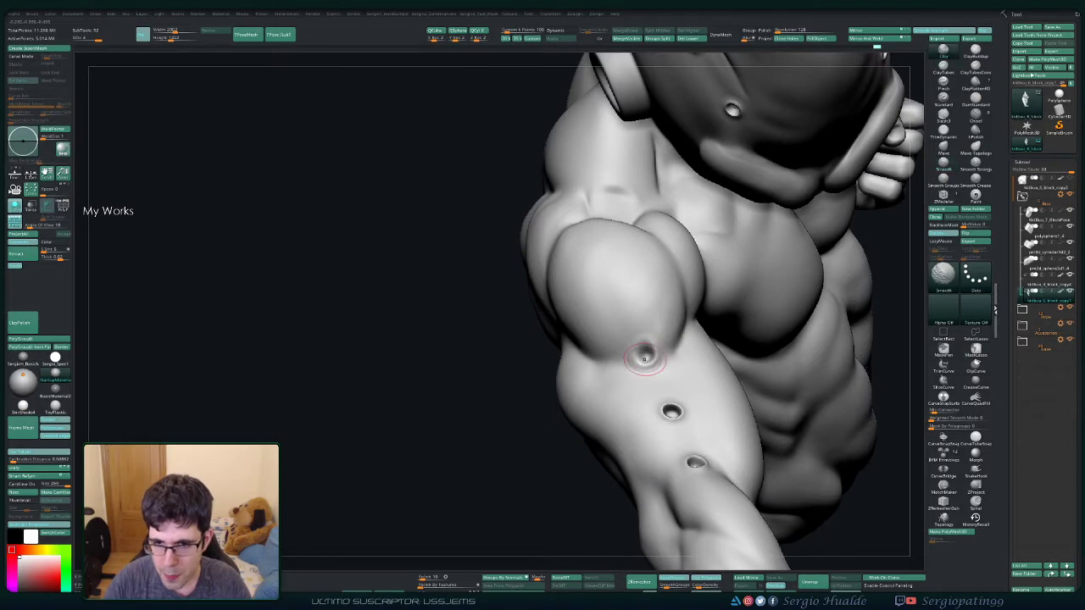
pyautogui.keyDown('shift'); pyautogui.moveTo(646, 351); pyautogui.dragTo(650, 345); pyautogui.keyUp('shift')
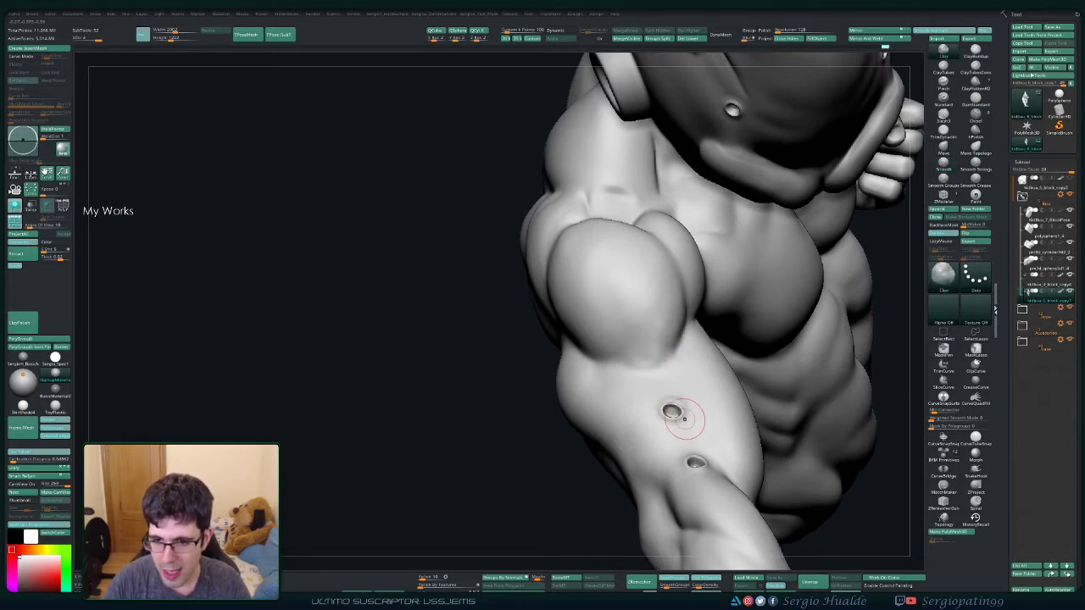
# Step: Smooth the arm's upper hole away and make the lower one shallower
pyautogui.moveTo(678, 416); pyautogui.dragTo(634, 358, button='right')
pyautogui.press('shift')
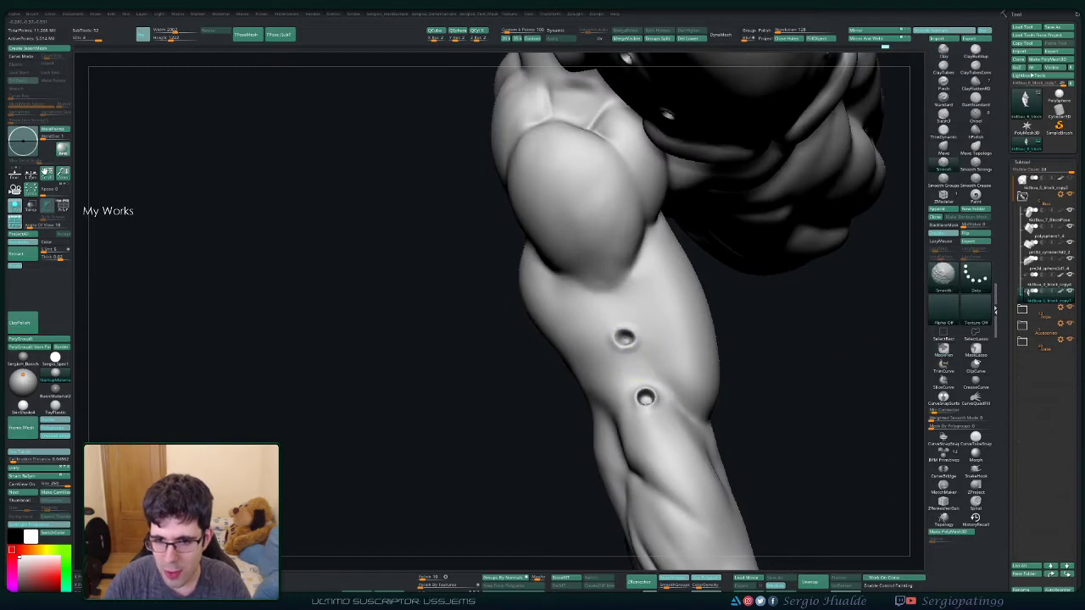
pyautogui.keyDown('shift'); pyautogui.moveTo(624, 337); pyautogui.dragTo(623, 339); pyautogui.keyUp('shift')
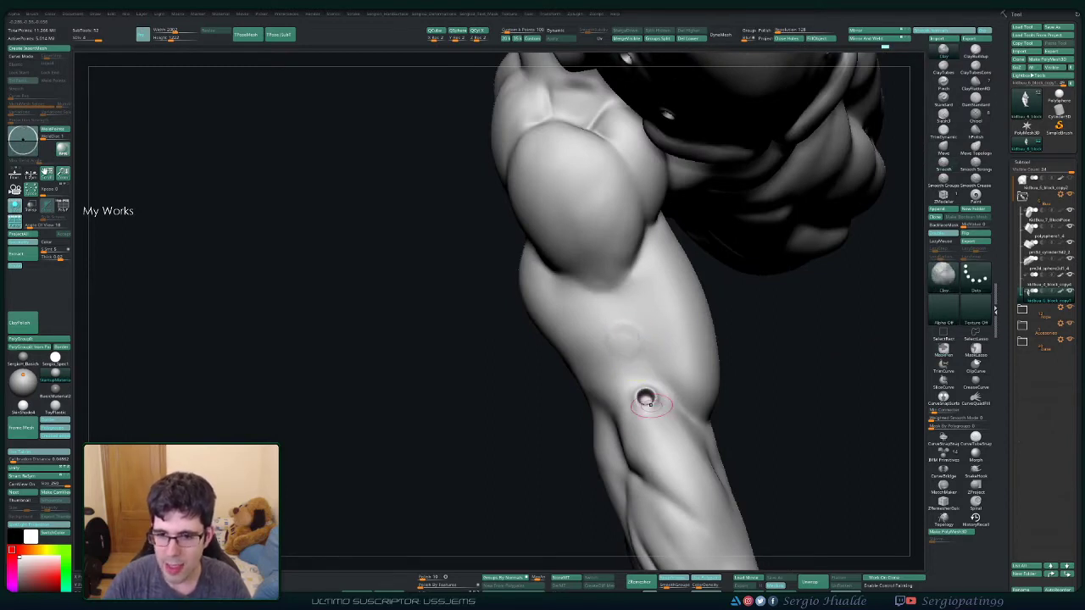
pyautogui.keyDown('shift'); pyautogui.moveTo(645, 399); pyautogui.dragTo(646, 399); pyautogui.keyUp('shift')
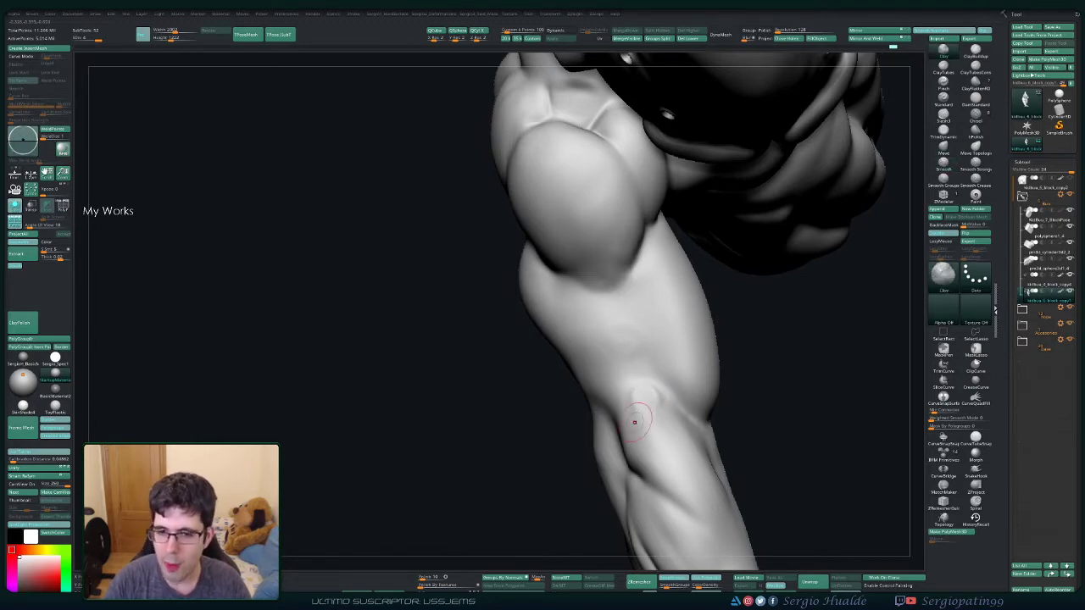
pyautogui.moveTo(635, 417)
pyautogui.mouseDown(button='right')
pyautogui.moveTo(662, 437)
pyautogui.moveTo(649, 408)
pyautogui.mouseUp(button='right')
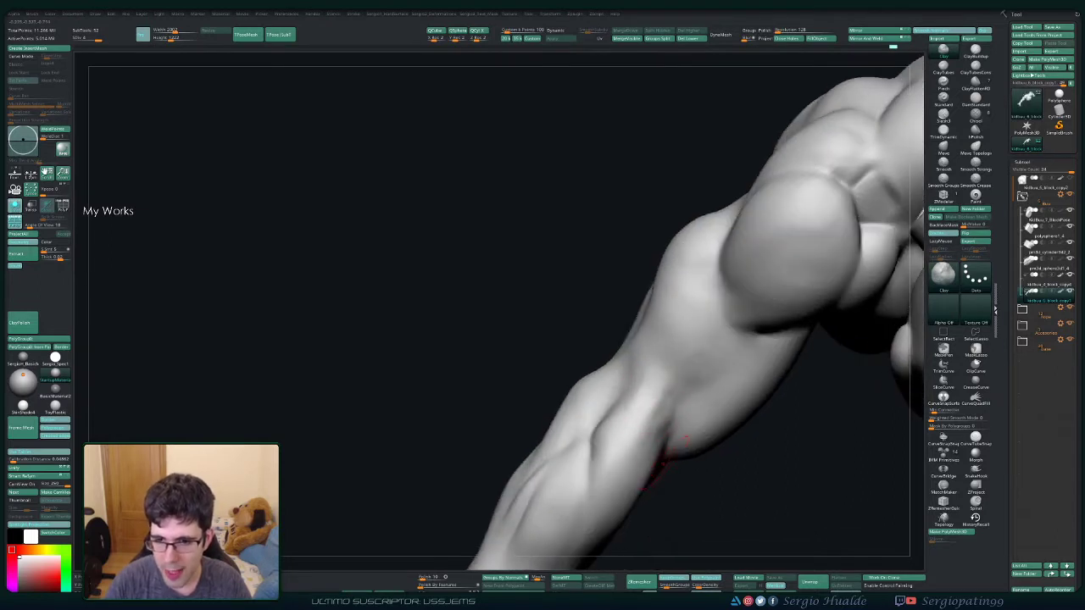
# Step: Orbit to the top of the shoulder and smooth the leftover pit on the deltoid
pyautogui.moveTo(668, 453); pyautogui.dragTo(658, 410, button='right')
pyautogui.moveTo(655, 451); pyautogui.dragTo(682, 419, button='right')
pyautogui.moveTo(622, 453)
pyautogui.mouseDown(button='right')
pyautogui.moveTo(691, 368)
pyautogui.moveTo(653, 383)
pyautogui.moveTo(663, 338)
pyautogui.moveTo(622, 395)
pyautogui.mouseUp(button='right')
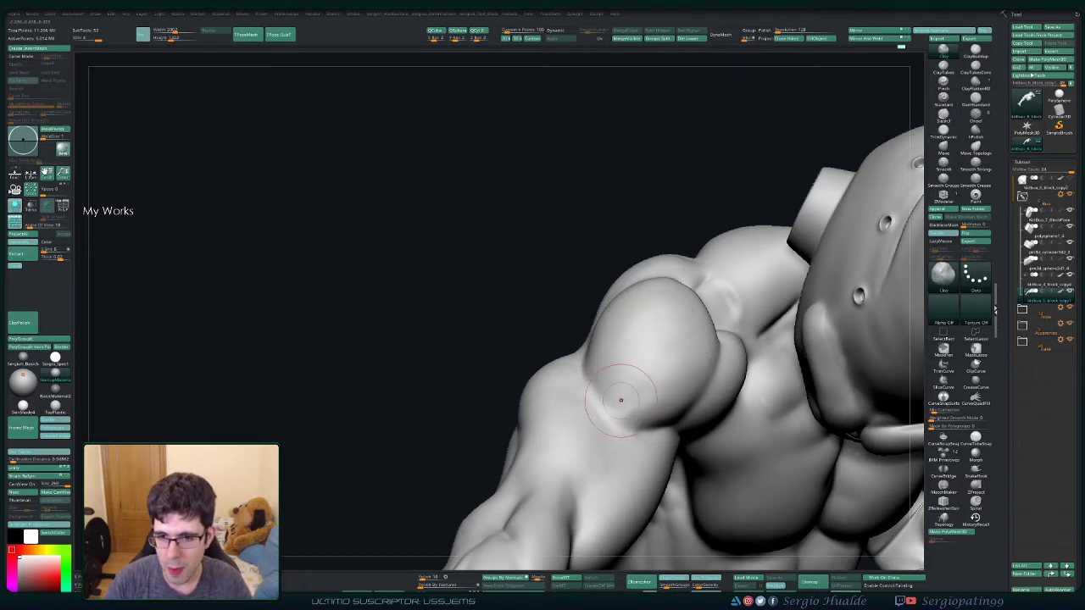
pyautogui.moveTo(635, 388)
pyautogui.mouseDown(button='right')
pyautogui.moveTo(607, 432)
pyautogui.moveTo(639, 404)
pyautogui.mouseUp(button='right')
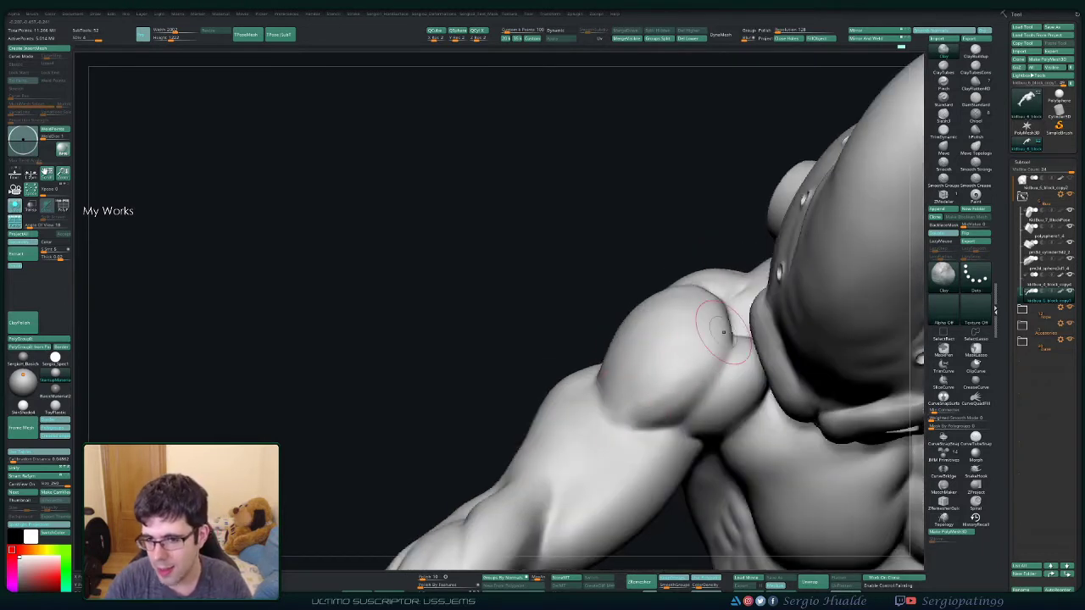
pyautogui.moveTo(707, 333)
pyautogui.keyDown('shift'); pyautogui.mouseDown()
pyautogui.moveTo(673, 356)
pyautogui.moveTo(711, 373)
pyautogui.mouseUp(); pyautogui.keyUp('shift')
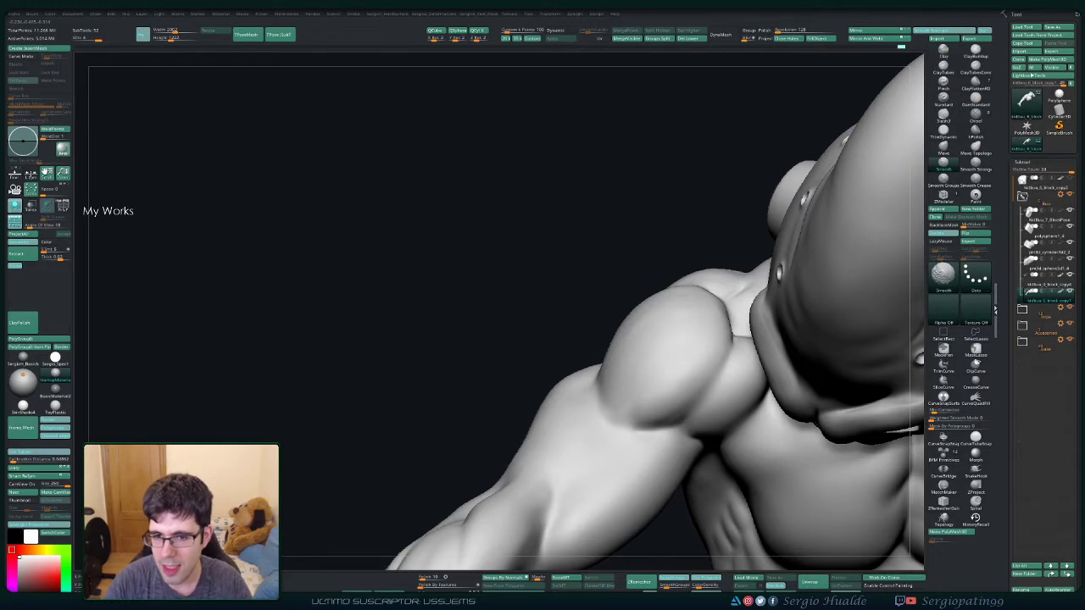
pyautogui.moveTo(642, 364)
pyautogui.mouseDown(button='right')
pyautogui.moveTo(636, 339)
pyautogui.moveTo(606, 339)
pyautogui.mouseUp(button='right')
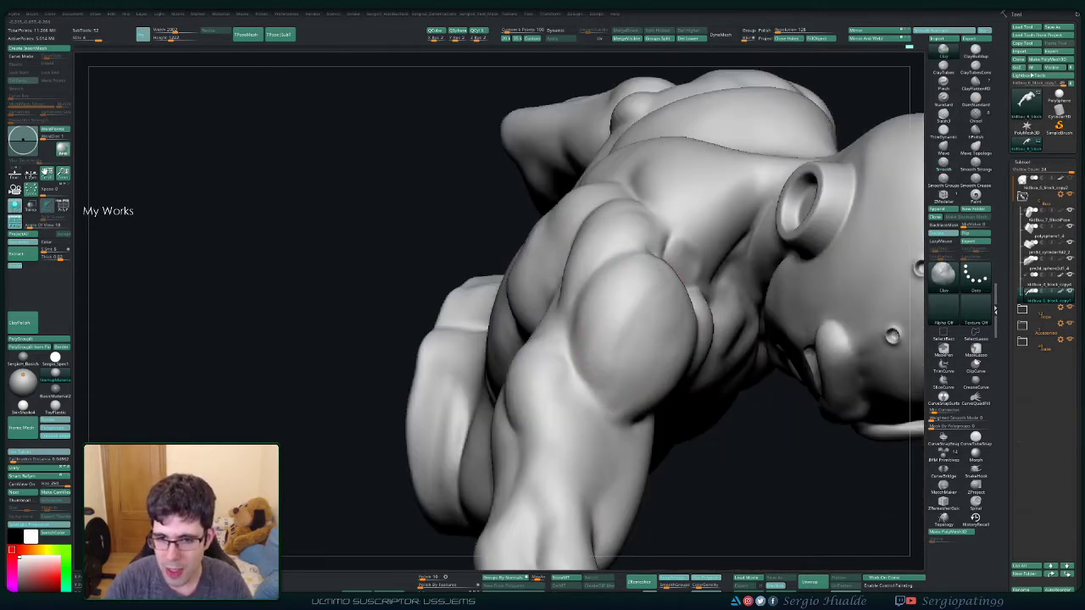
pyautogui.press('shift')
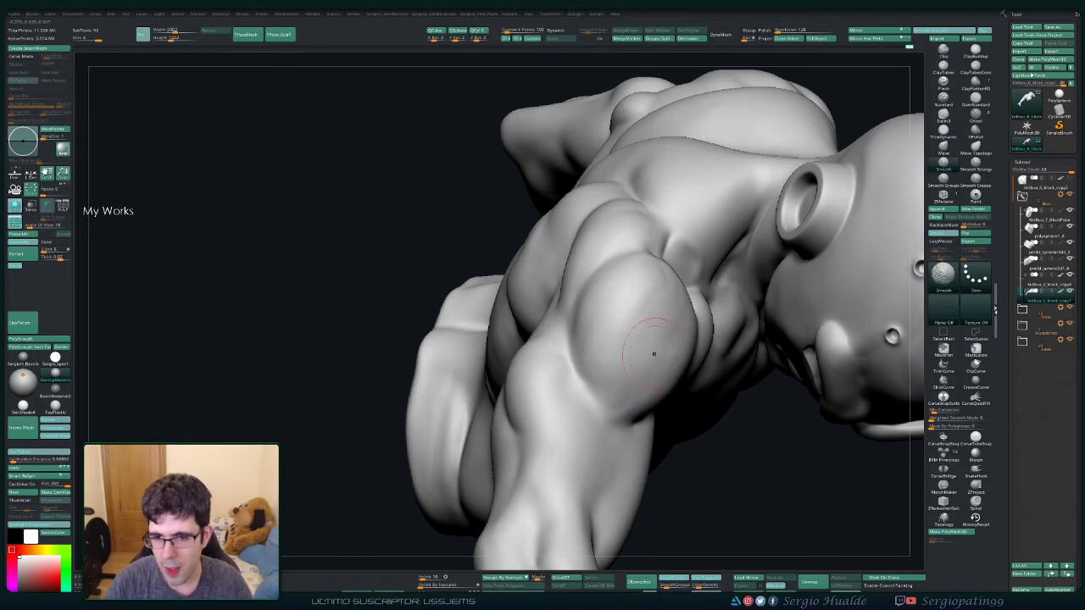
pyautogui.moveTo(653, 353)
pyautogui.mouseDown(button='right')
pyautogui.moveTo(695, 390)
pyautogui.moveTo(666, 402)
pyautogui.mouseUp(button='right')
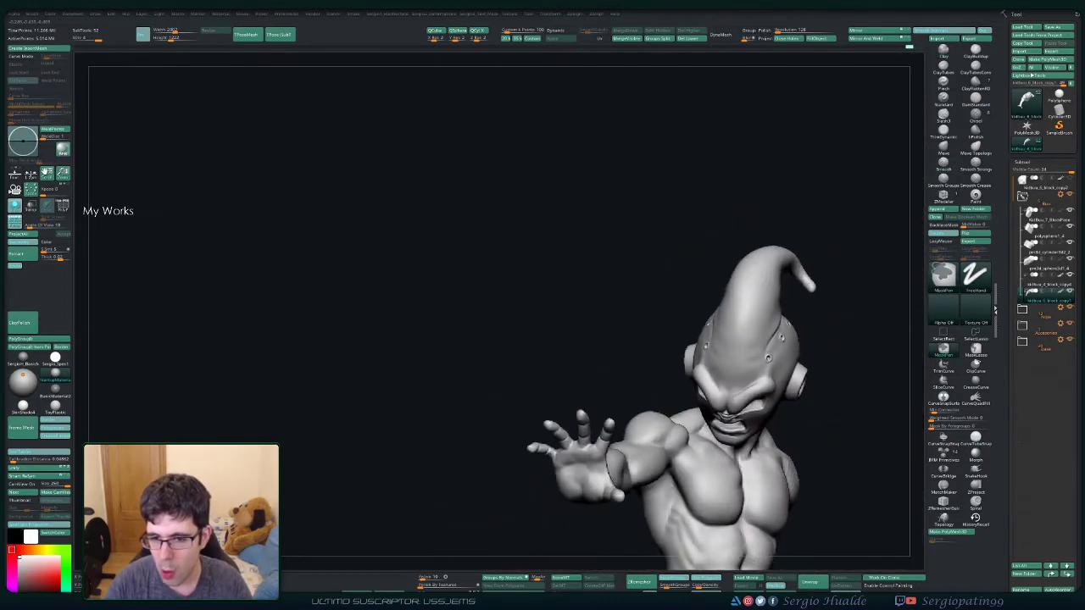
# Step: Zoom out, turn off Solo to reveal the full statue and base, then view the torso
pyautogui.moveTo(633, 428)
pyautogui.keyDown('alt'); pyautogui.mouseDown(button='right')
pyautogui.moveTo(632, 347)
pyautogui.moveTo(689, 317)
pyautogui.mouseUp(button='right'); pyautogui.keyUp('alt')
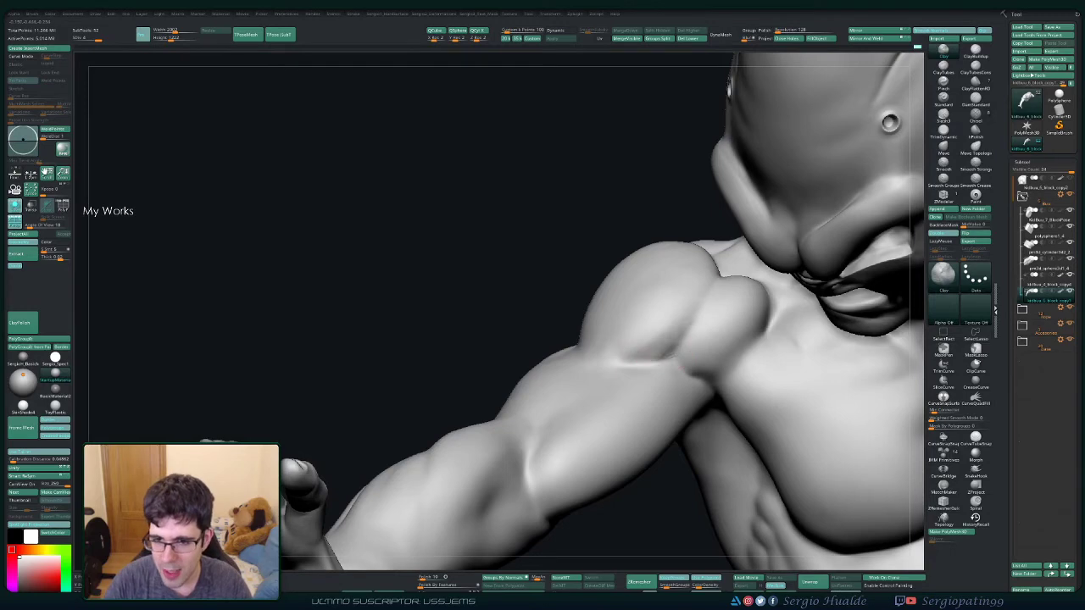
pyautogui.press('shift')
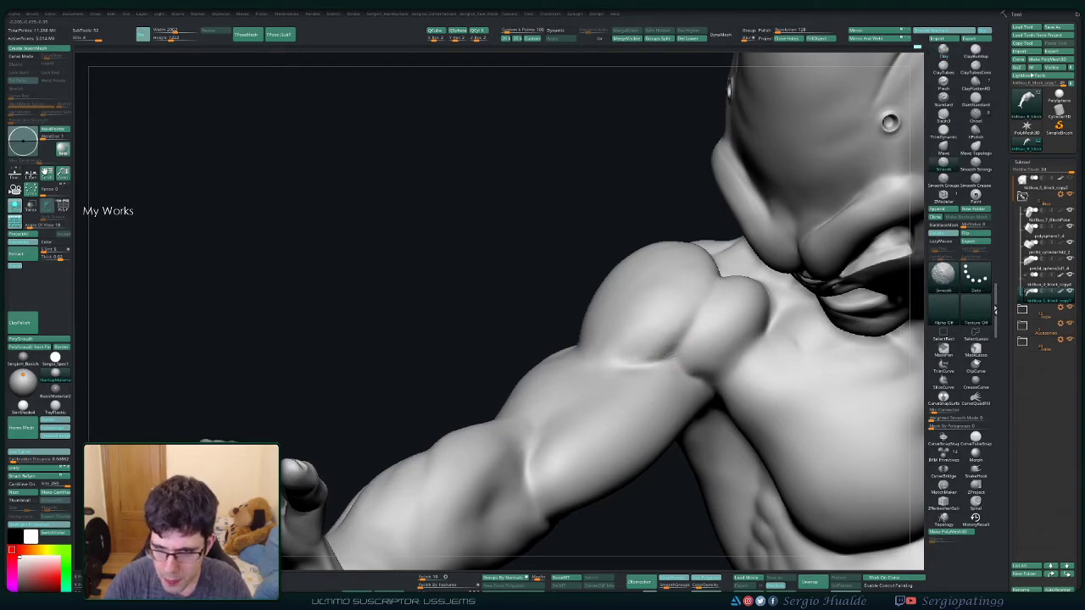
pyautogui.moveTo(627, 335)
pyautogui.keyDown('ctrl'); pyautogui.mouseDown(button='right')
pyautogui.moveTo(678, 365)
pyautogui.moveTo(662, 339)
pyautogui.moveTo(593, 365)
pyautogui.moveTo(526, 339)
pyautogui.moveTo(542, 365)
pyautogui.moveTo(644, 339)
pyautogui.moveTo(644, 290)
pyautogui.moveTo(780, 306)
pyautogui.moveTo(763, 339)
pyautogui.moveTo(712, 339)
pyautogui.moveTo(636, 288)
pyautogui.mouseUp(button='right'); pyautogui.keyUp('ctrl')
pyautogui.keyDown('ctrl'); pyautogui.keyDown('shift'); pyautogui.click(339, 339); pyautogui.keyUp('shift'); pyautogui.keyUp('ctrl')
pyautogui.moveTo(712, 288)
pyautogui.mouseDown(button='right')
pyautogui.moveTo(765, 264)
pyautogui.moveTo(639, 317)
pyautogui.mouseUp(button='right')
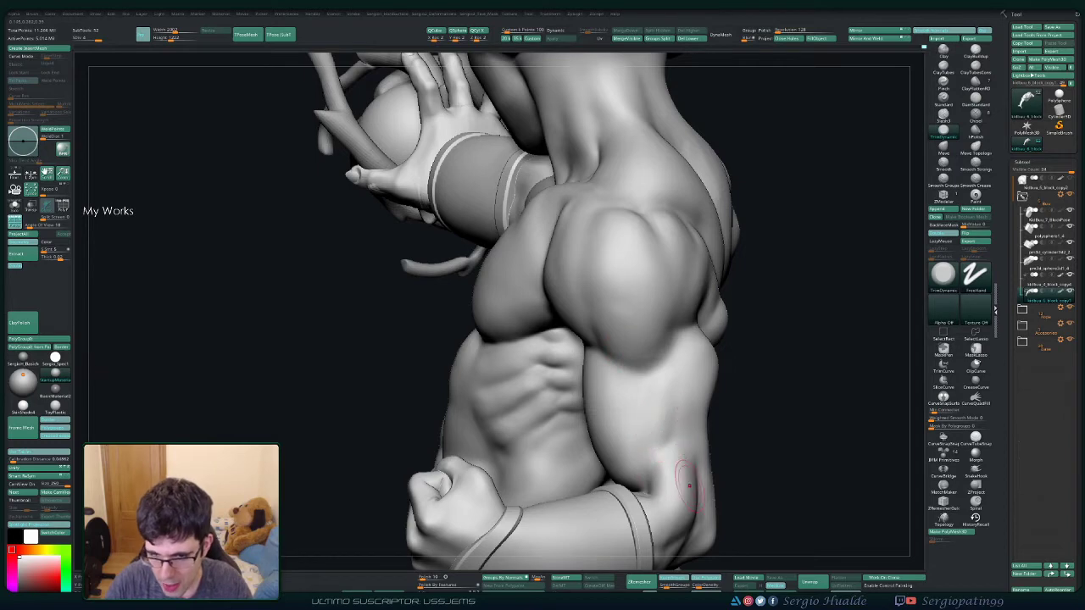
pyautogui.keyDown('ctrl'); pyautogui.moveTo(688, 485); pyautogui.dragTo(688, 543, button='right'); pyautogui.keyUp('ctrl')
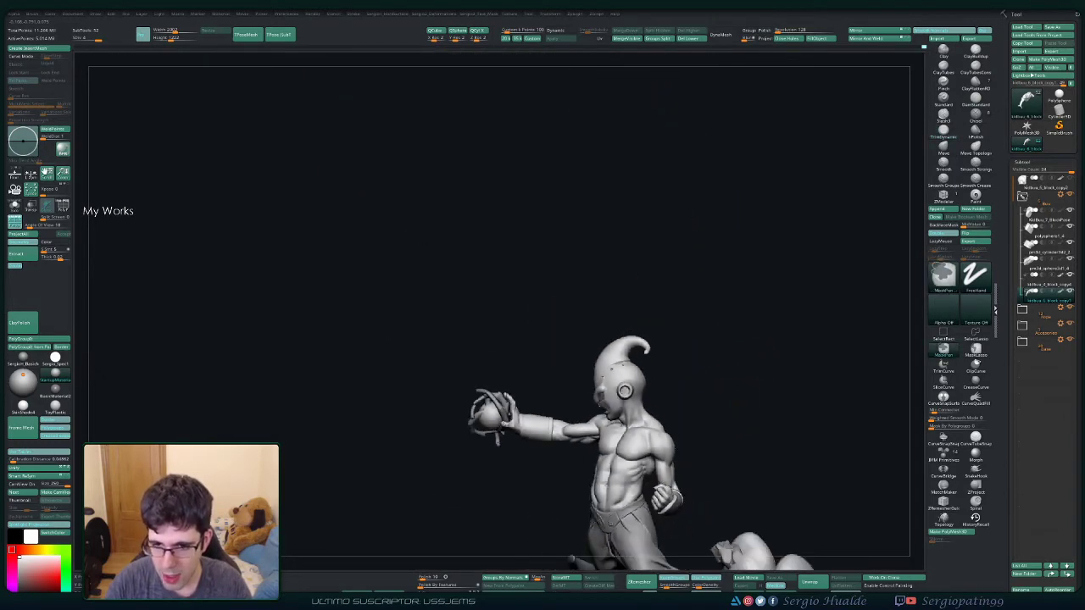
pyautogui.moveTo(763, 254); pyautogui.dragTo(746, 254)
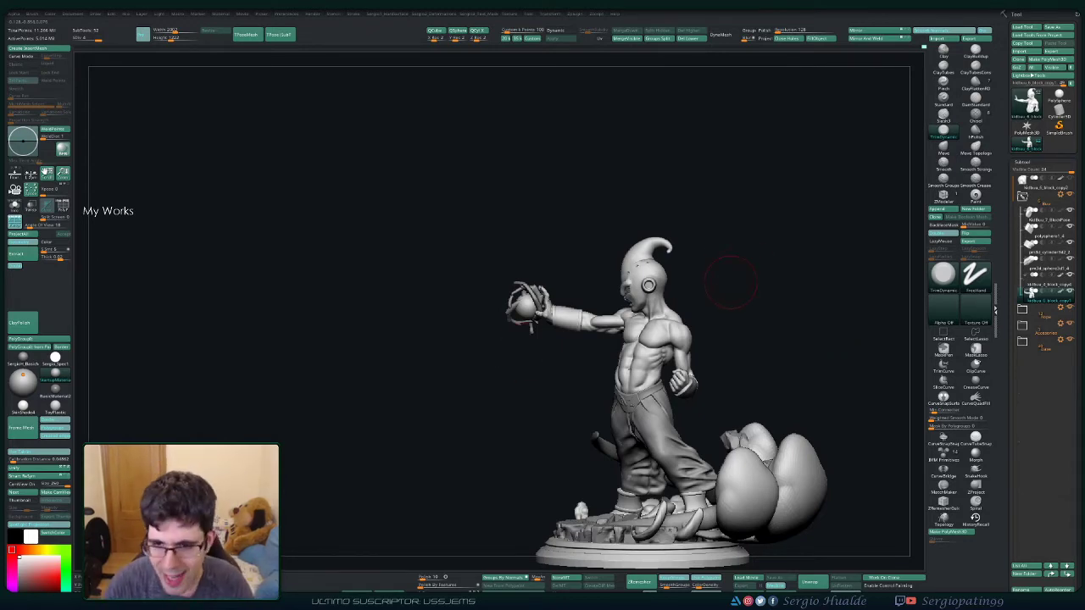
pyautogui.moveTo(731, 282)
pyautogui.mouseDown()
pyautogui.moveTo(810, 254)
pyautogui.moveTo(739, 260)
pyautogui.mouseUp()
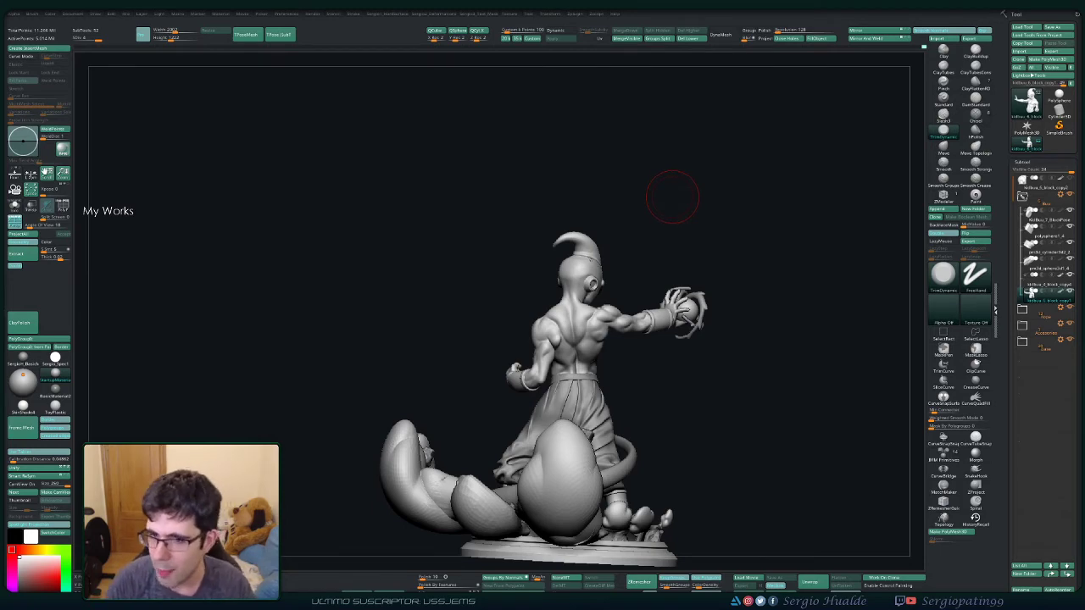
pyautogui.moveTo(708, 253)
pyautogui.mouseDown()
pyautogui.moveTo(584, 241)
pyautogui.moveTo(547, 335)
pyautogui.moveTo(551, 321)
pyautogui.mouseUp()
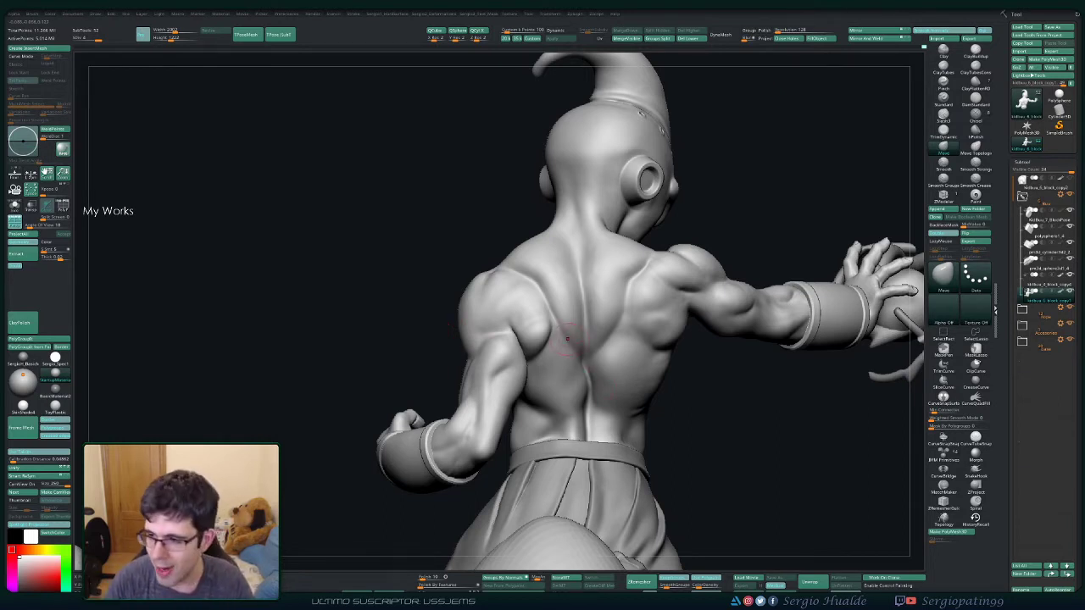
pyautogui.moveTo(577, 340)
pyautogui.mouseDown(button='right')
pyautogui.moveTo(607, 291)
pyautogui.moveTo(585, 299)
pyautogui.moveTo(581, 254)
pyautogui.mouseUp(button='right')
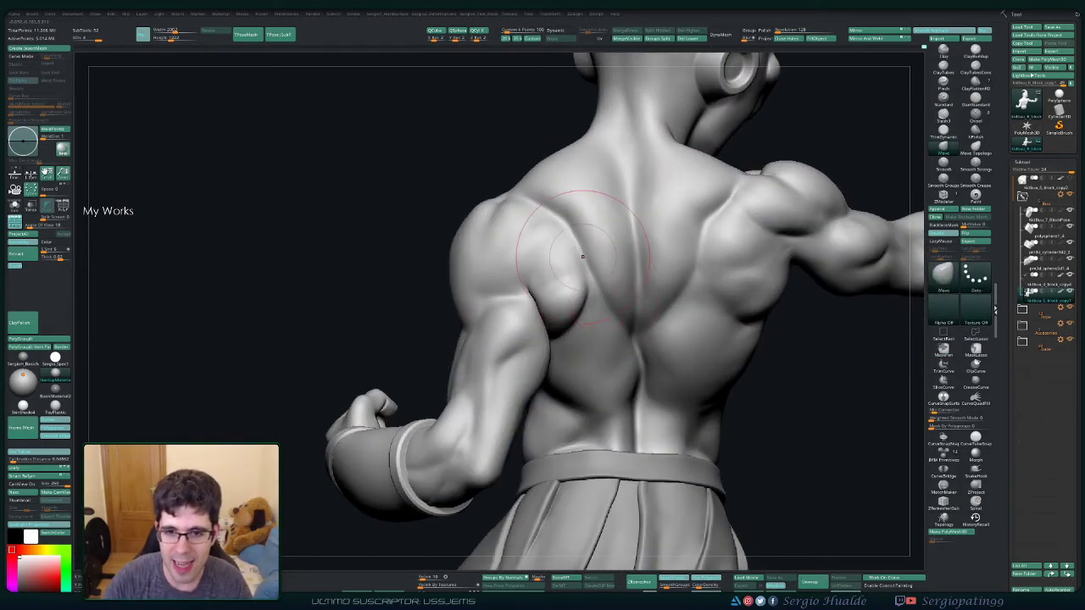
pyautogui.moveTo(610, 302)
pyautogui.mouseDown(button='right')
pyautogui.moveTo(670, 325)
pyautogui.moveTo(700, 324)
pyautogui.moveTo(592, 306)
pyautogui.mouseUp(button='right')
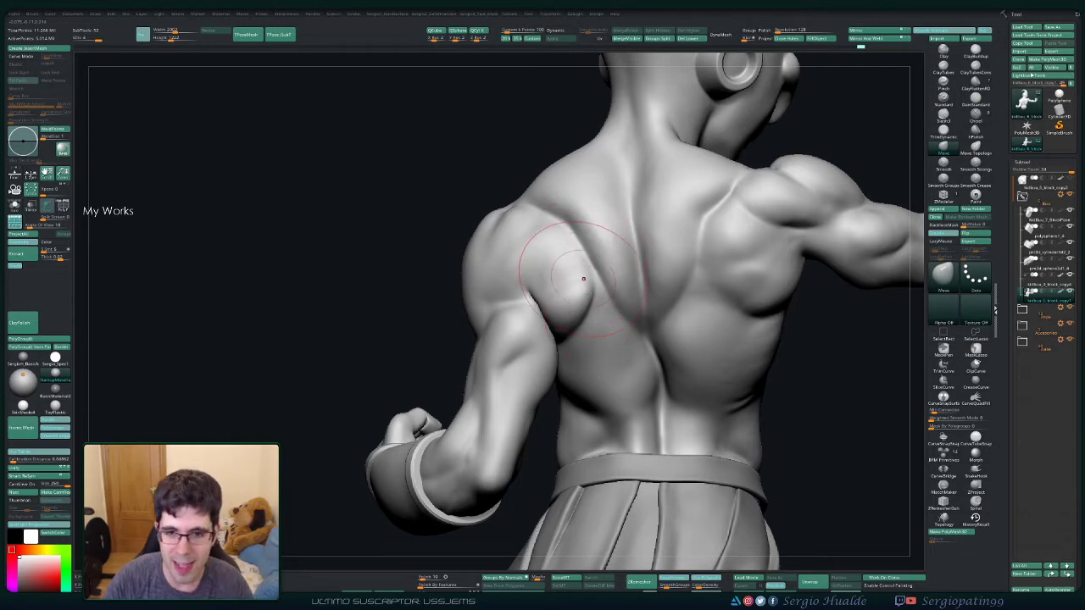
pyautogui.moveTo(619, 356); pyautogui.dragTo(605, 259, button='right')
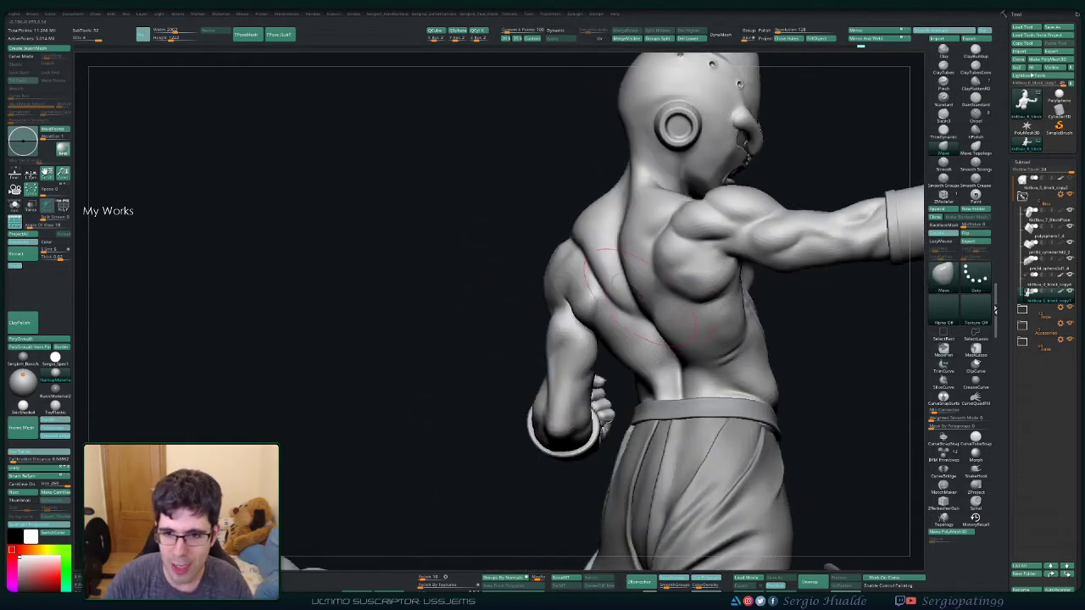
pyautogui.moveTo(678, 254); pyautogui.dragTo(670, 263, button='right')
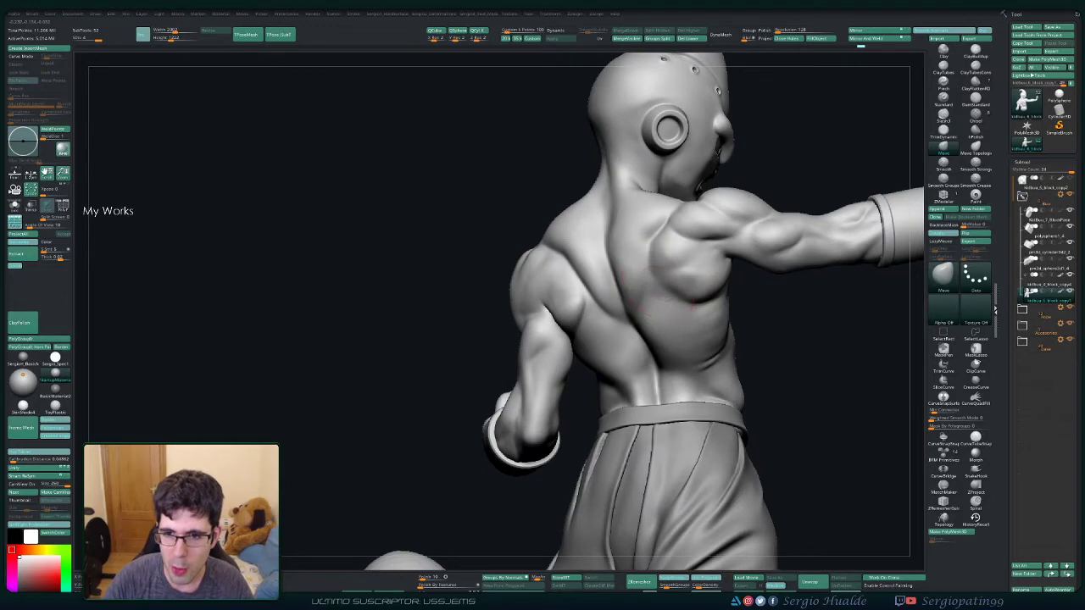
pyautogui.moveTo(693, 299)
pyautogui.mouseDown(button='right')
pyautogui.moveTo(644, 292)
pyautogui.moveTo(600, 315)
pyautogui.moveTo(611, 329)
pyautogui.mouseUp(button='right')
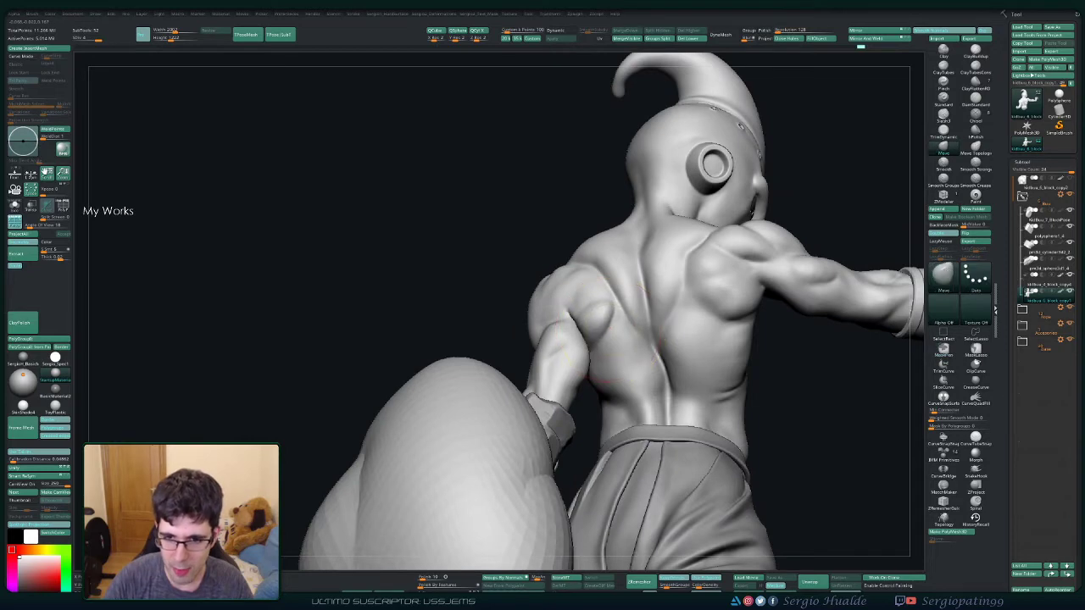
pyautogui.keyDown('alt'); pyautogui.moveTo(619, 361); pyautogui.dragTo(577, 358, button='right'); pyautogui.keyUp('alt')
pyautogui.moveTo(610, 312); pyautogui.dragTo(627, 306, button='right')
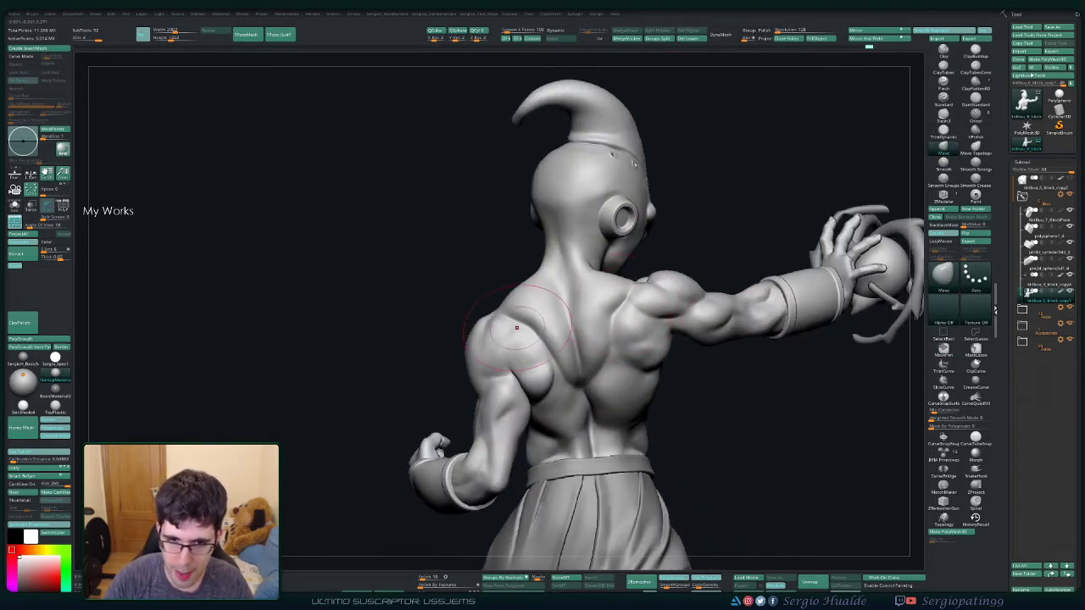
pyautogui.moveTo(585, 326)
pyautogui.keyDown('ctrl'); pyautogui.mouseDown(button='right')
pyautogui.moveTo(596, 387)
pyautogui.moveTo(562, 346)
pyautogui.mouseUp(button='right'); pyautogui.keyUp('ctrl')
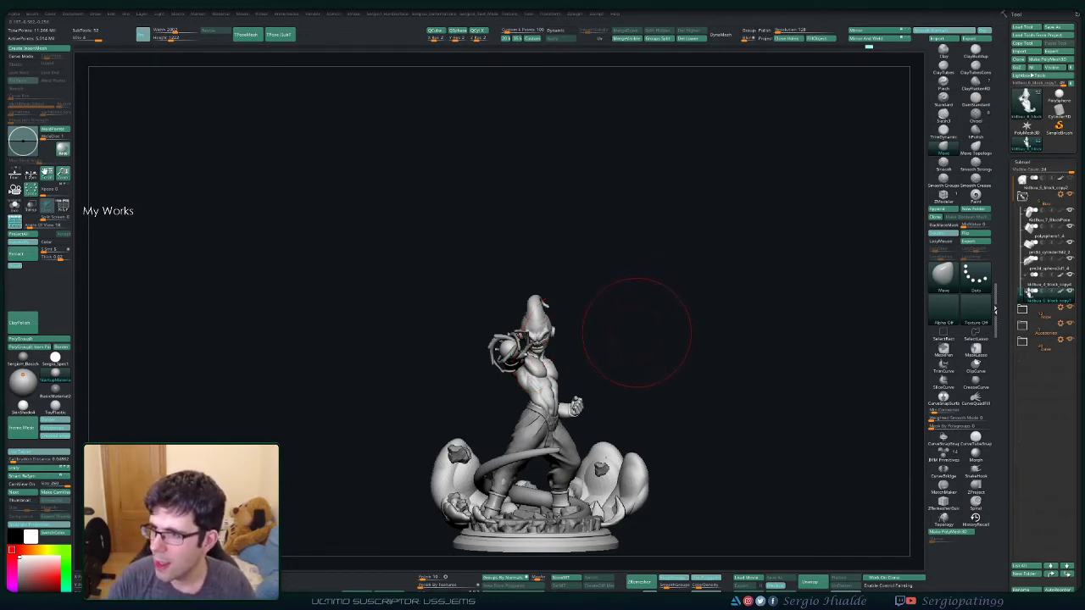
# Step: Select the pants subtool and Solo it so only the baggy trousers show
pyautogui.moveTo(638, 337)
pyautogui.mouseDown()
pyautogui.moveTo(649, 302)
pyautogui.moveTo(695, 319)
pyautogui.moveTo(685, 399)
pyautogui.mouseUp()
pyautogui.keyDown('alt'); pyautogui.moveTo(646, 366); pyautogui.dragTo(594, 342); pyautogui.keyUp('alt')
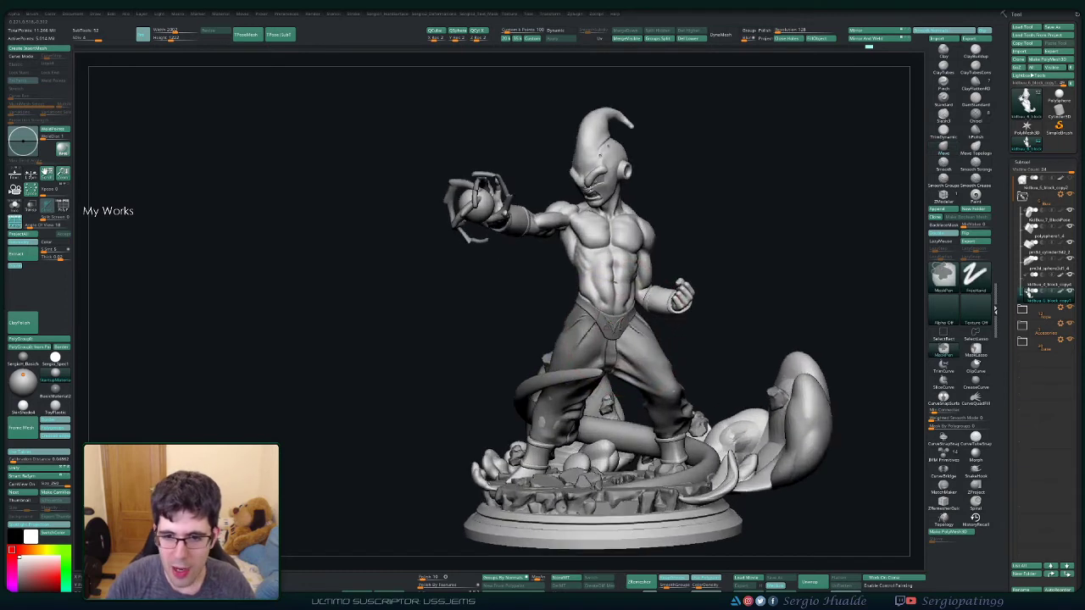
pyautogui.keyDown('alt'); pyautogui.click(584, 357); pyautogui.keyUp('alt')
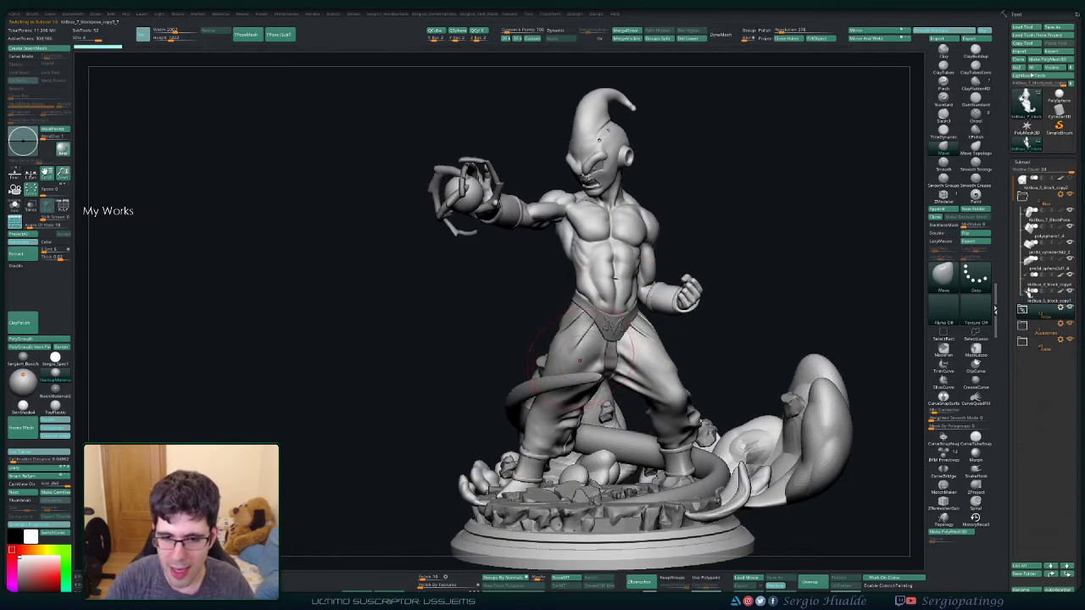
pyautogui.keyDown('ctrl'); pyautogui.keyDown('shift'); pyautogui.click(579, 359); pyautogui.keyUp('shift'); pyautogui.keyUp('ctrl')
pyautogui.moveTo(763, 441)
pyautogui.mouseDown()
pyautogui.moveTo(729, 398)
pyautogui.moveTo(578, 370)
pyautogui.mouseUp()
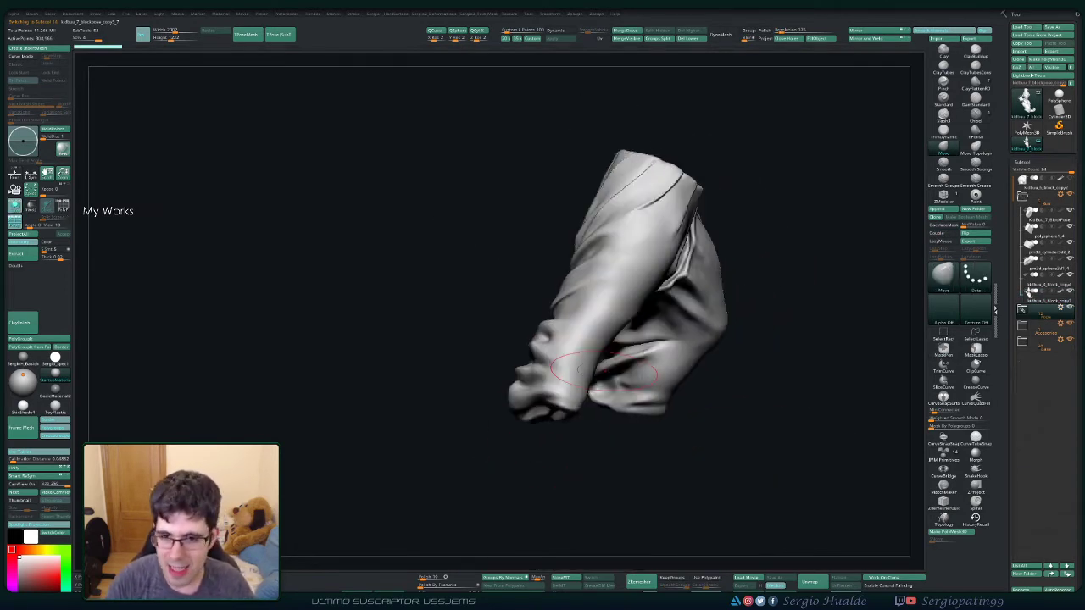
# Step: Reshape the fold on the upper trouser leg with the Move Topological brush
pyautogui.moveTo(559, 433)
pyautogui.mouseDown()
pyautogui.moveTo(543, 415)
pyautogui.moveTo(646, 291)
pyautogui.moveTo(630, 296)
pyautogui.moveTo(629, 389)
pyautogui.moveTo(641, 291)
pyautogui.mouseUp()
pyautogui.press('b')
pyautogui.press('m')
pyautogui.press('t')
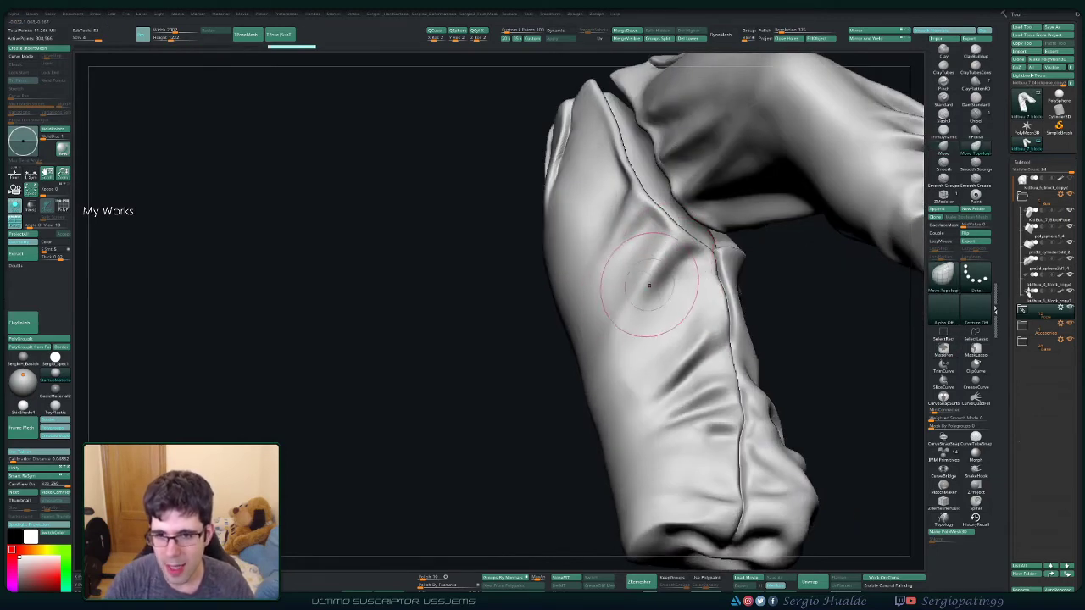
pyautogui.moveTo(658, 266); pyautogui.dragTo(681, 246)
# Step: Drop a subdivision level, then smooth the leg fold and the crease beside the crotch seam
pyautogui.press('b')
pyautogui.press('s')
pyautogui.press('t')
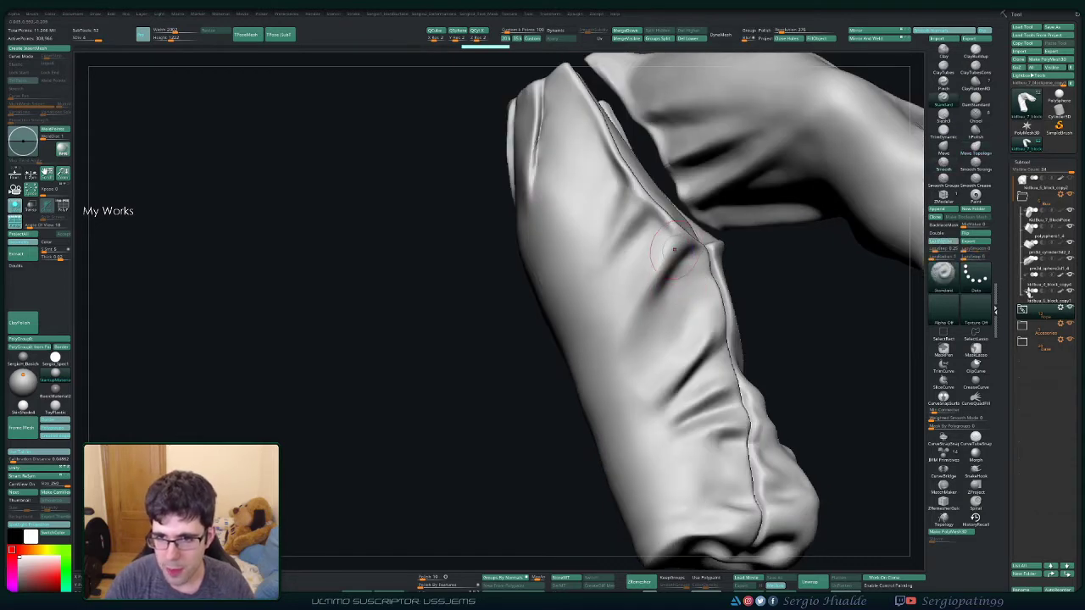
pyautogui.press('shift')
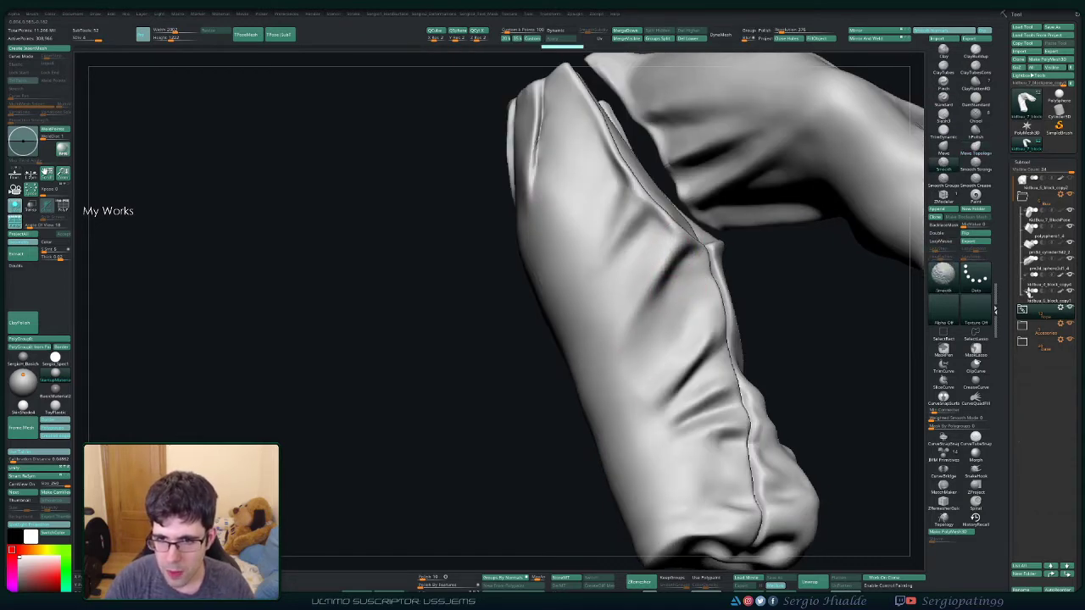
pyautogui.moveTo(657, 309); pyautogui.dragTo(616, 316)
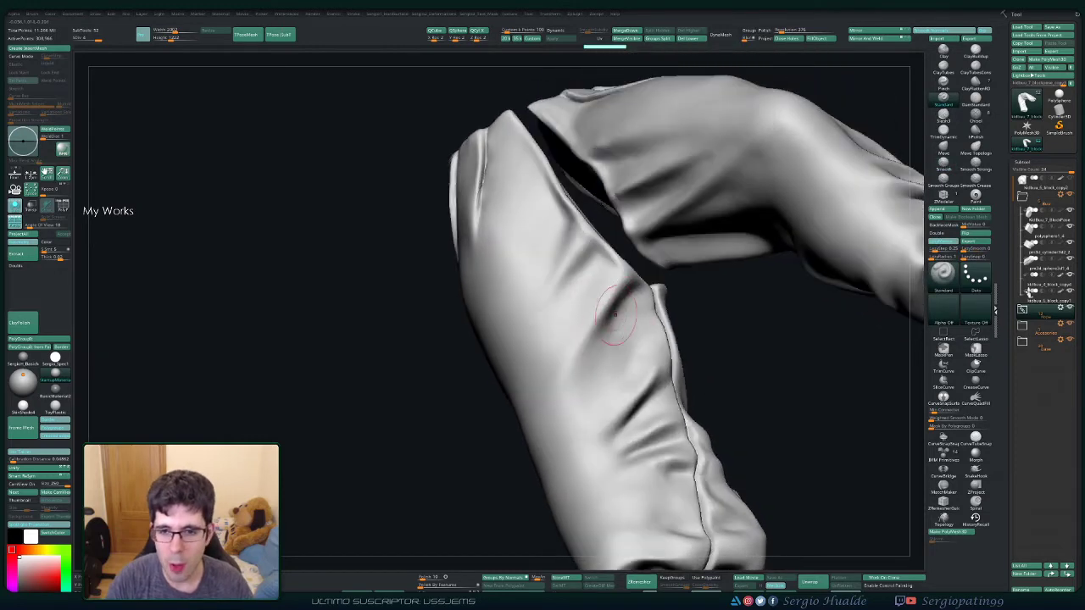
pyautogui.hotkey('shift', 'd')
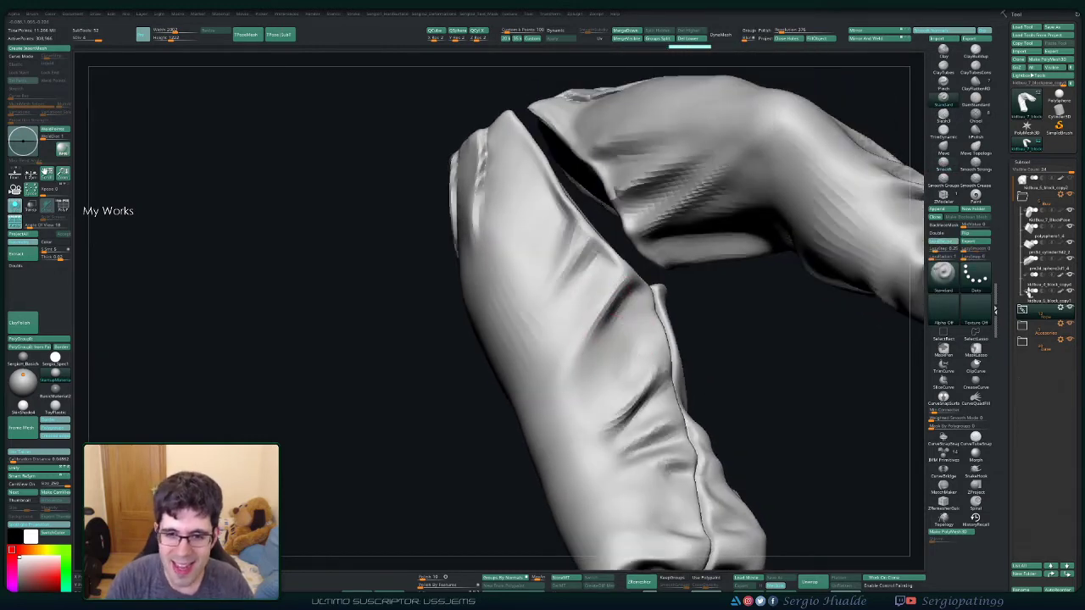
pyautogui.moveTo(653, 297); pyautogui.dragTo(638, 273)
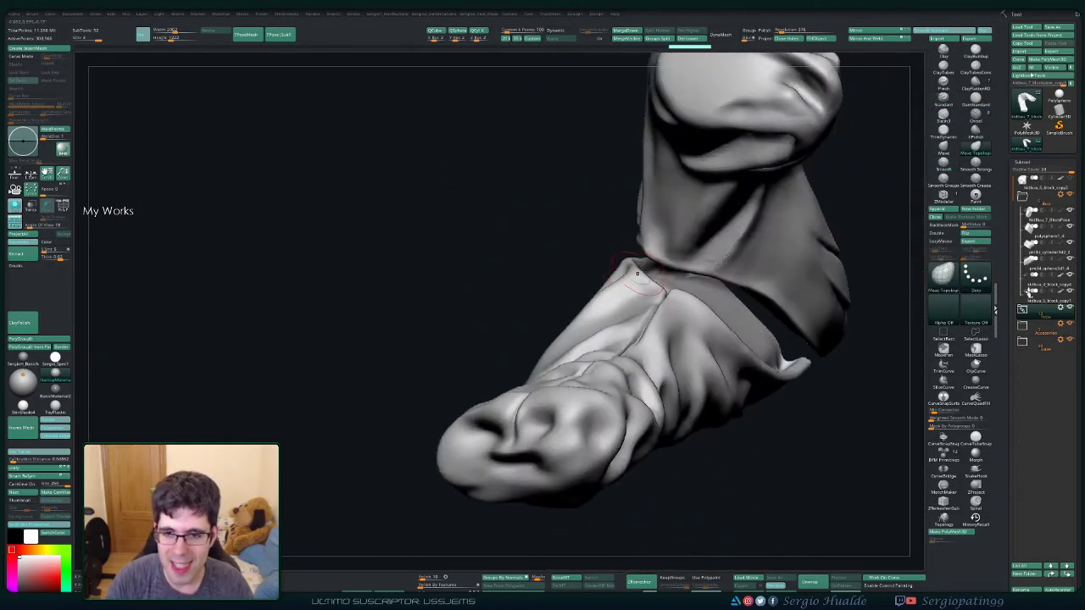
pyautogui.moveTo(638, 273)
pyautogui.mouseDown()
pyautogui.moveTo(624, 310)
pyautogui.moveTo(649, 298)
pyautogui.moveTo(542, 337)
pyautogui.mouseUp()
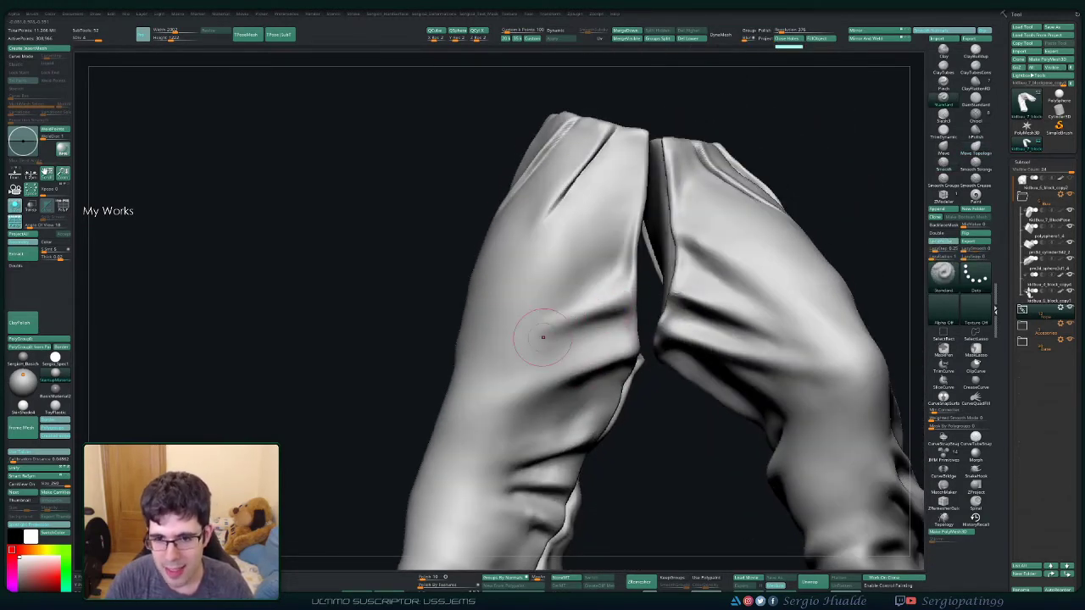
pyautogui.keyDown('shift'); pyautogui.moveTo(582, 283); pyautogui.dragTo(574, 345); pyautogui.keyUp('shift')
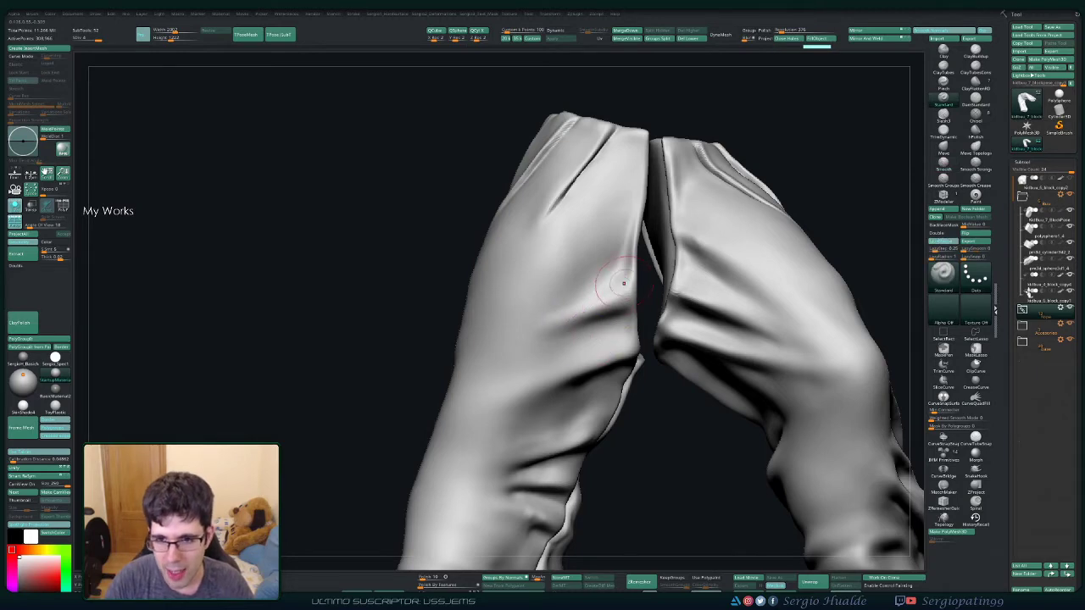
pyautogui.keyDown('shift'); pyautogui.moveTo(623, 283); pyautogui.dragTo(598, 286); pyautogui.keyUp('shift')
pyautogui.moveTo(610, 297)
pyautogui.keyDown('ctrl'); pyautogui.mouseDown(button='right')
pyautogui.moveTo(580, 267)
pyautogui.moveTo(623, 330)
pyautogui.moveTo(630, 267)
pyautogui.mouseUp(button='right'); pyautogui.keyUp('ctrl')
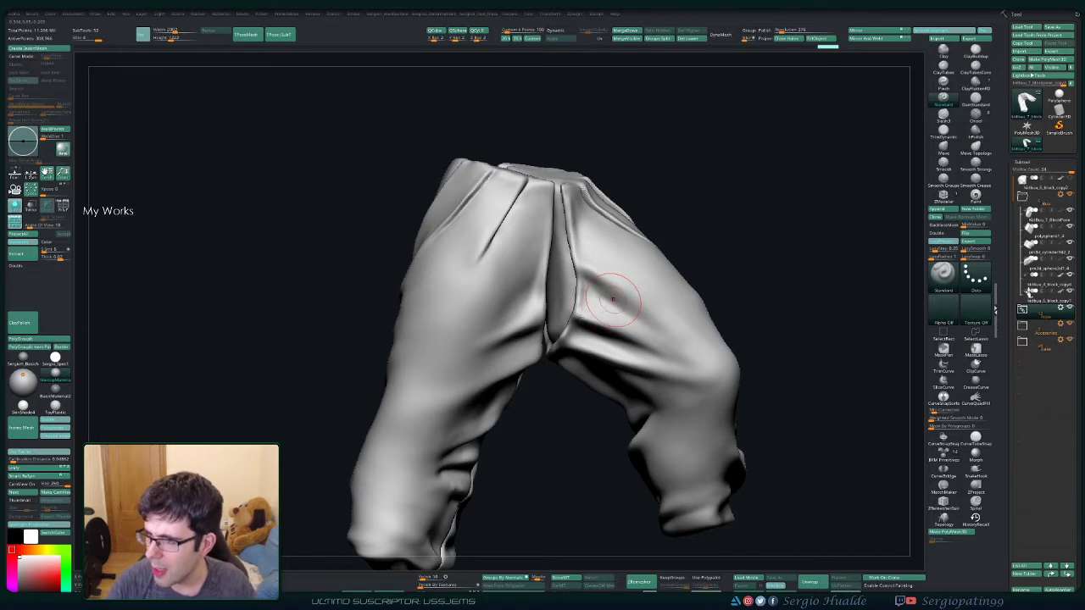
# Step: Orbit around the trousers and smooth the creases along the waistband's top edge
pyautogui.moveTo(605, 301); pyautogui.dragTo(492, 301, button='right')
pyautogui.moveTo(462, 356)
pyautogui.mouseDown(button='right')
pyautogui.moveTo(509, 339)
pyautogui.moveTo(540, 307)
pyautogui.moveTo(441, 373)
pyautogui.moveTo(297, 335)
pyautogui.mouseUp(button='right')
pyautogui.moveTo(448, 366); pyautogui.dragTo(484, 369, button='right')
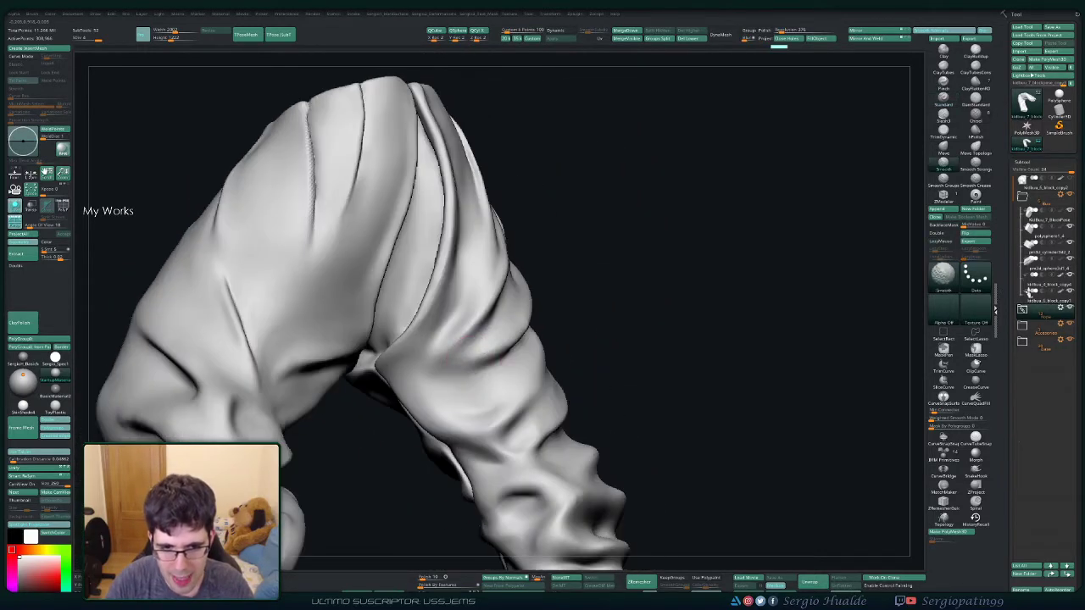
pyautogui.moveTo(497, 376)
pyautogui.keyDown('shift'); pyautogui.mouseDown()
pyautogui.moveTo(474, 383)
pyautogui.moveTo(458, 415)
pyautogui.mouseUp(); pyautogui.keyUp('shift')
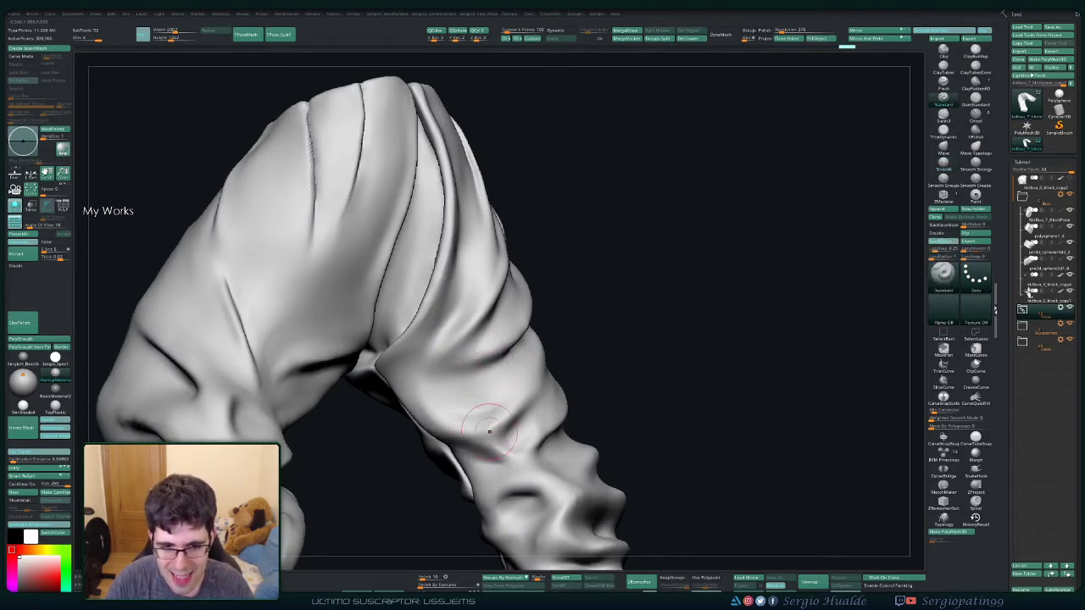
pyautogui.moveTo(475, 382)
pyautogui.mouseDown(button='right')
pyautogui.moveTo(458, 378)
pyautogui.moveTo(483, 368)
pyautogui.mouseUp(button='right')
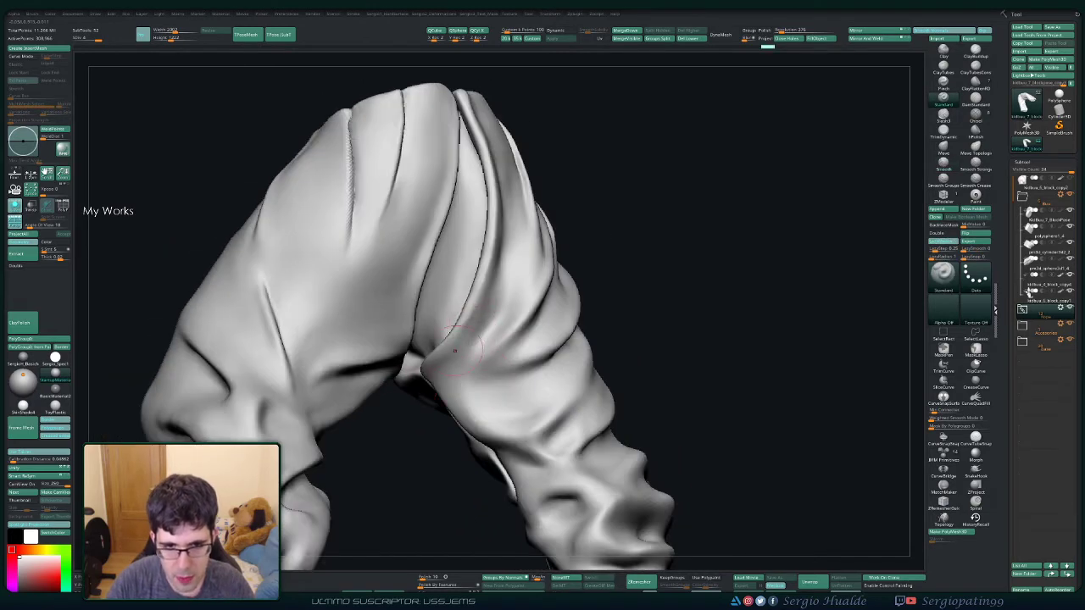
pyautogui.moveTo(470, 320)
pyautogui.mouseDown(button='right')
pyautogui.moveTo(469, 304)
pyautogui.moveTo(433, 399)
pyautogui.moveTo(475, 377)
pyautogui.moveTo(496, 315)
pyautogui.mouseUp(button='right')
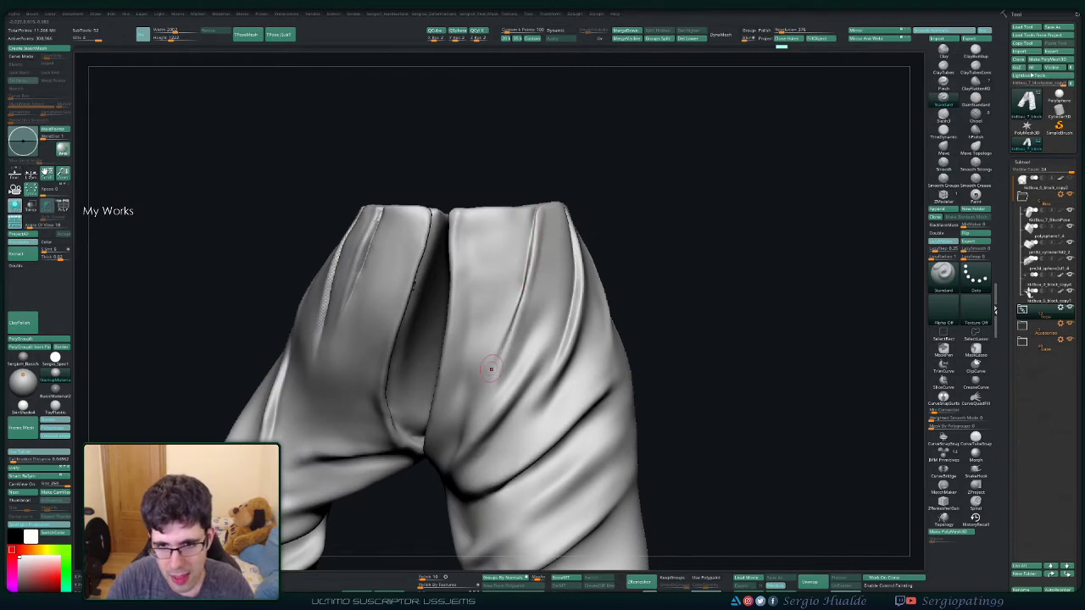
pyautogui.keyDown('shift'); pyautogui.moveTo(537, 223); pyautogui.dragTo(551, 208); pyautogui.keyUp('shift')
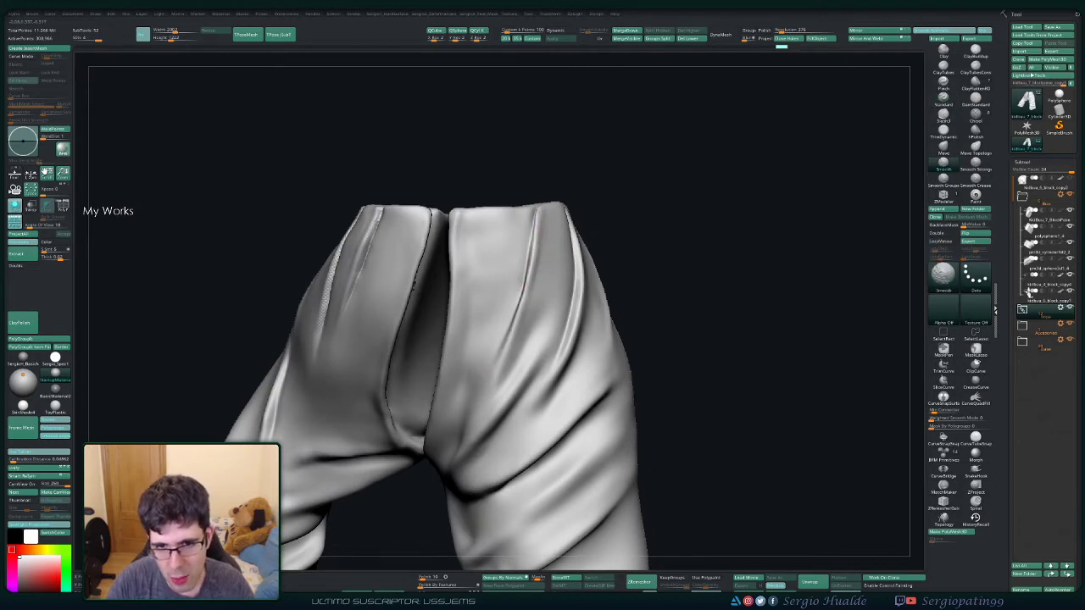
pyautogui.moveTo(551, 207)
pyautogui.mouseDown(button='right')
pyautogui.moveTo(566, 289)
pyautogui.moveTo(575, 253)
pyautogui.mouseUp(button='right')
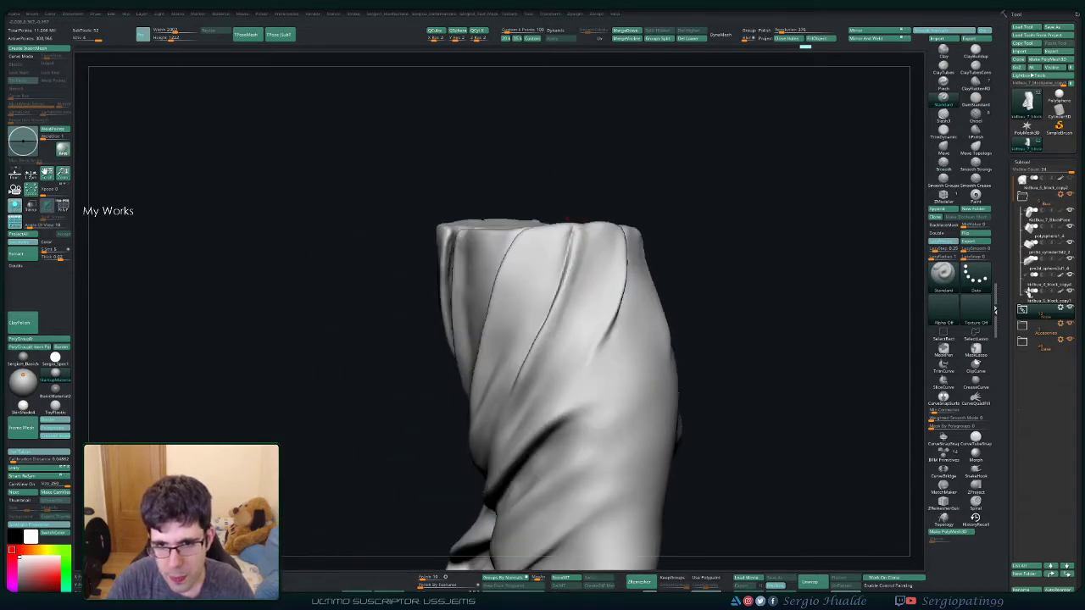
# Step: Carve a new crease down from the waistband, deepen it below the waist and soften it
pyautogui.keyDown('shift'); pyautogui.moveTo(575, 274); pyautogui.dragTo(588, 235); pyautogui.keyUp('shift')
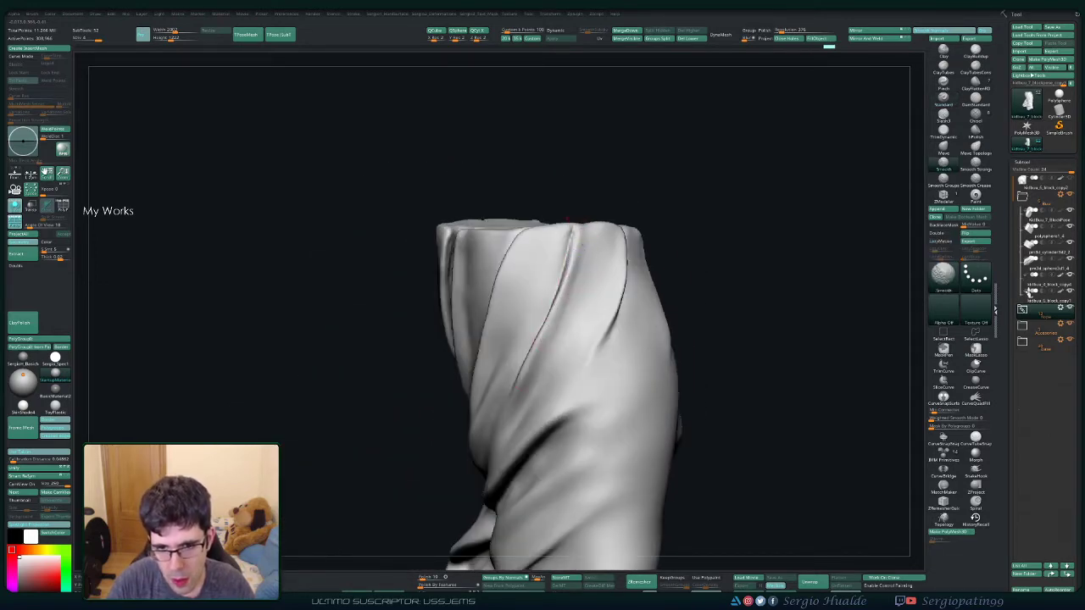
pyautogui.moveTo(535, 339)
pyautogui.mouseDown(button='right')
pyautogui.moveTo(508, 356)
pyautogui.moveTo(532, 287)
pyautogui.mouseUp(button='right')
pyautogui.moveTo(530, 293); pyautogui.dragTo(484, 388)
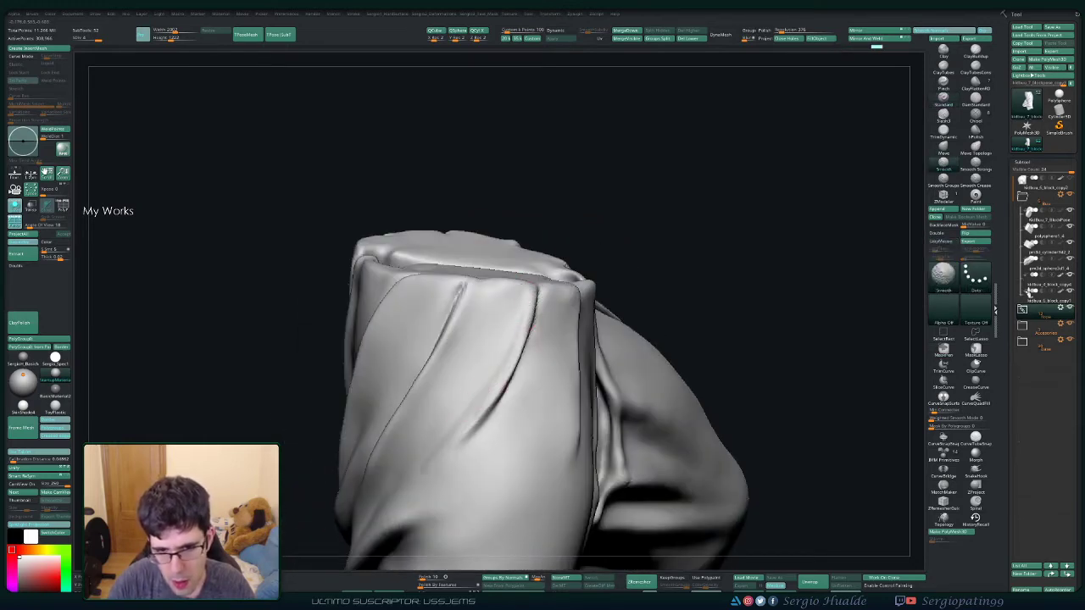
pyautogui.moveTo(542, 339)
pyautogui.mouseDown(button='right')
pyautogui.moveTo(558, 338)
pyautogui.moveTo(500, 340)
pyautogui.mouseUp(button='right')
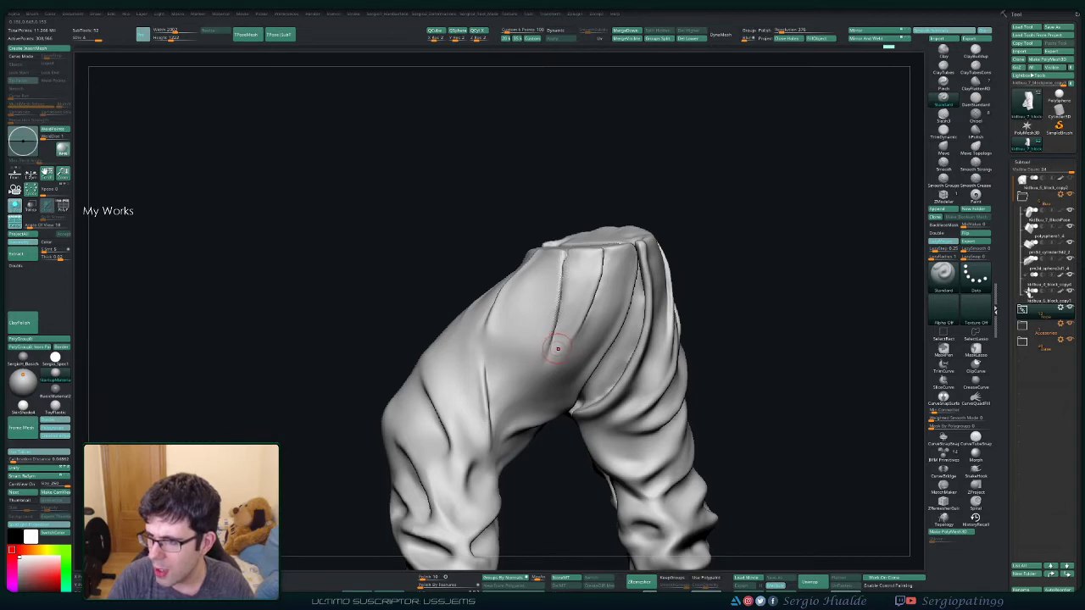
pyautogui.moveTo(560, 330); pyautogui.dragTo(508, 269, button='right')
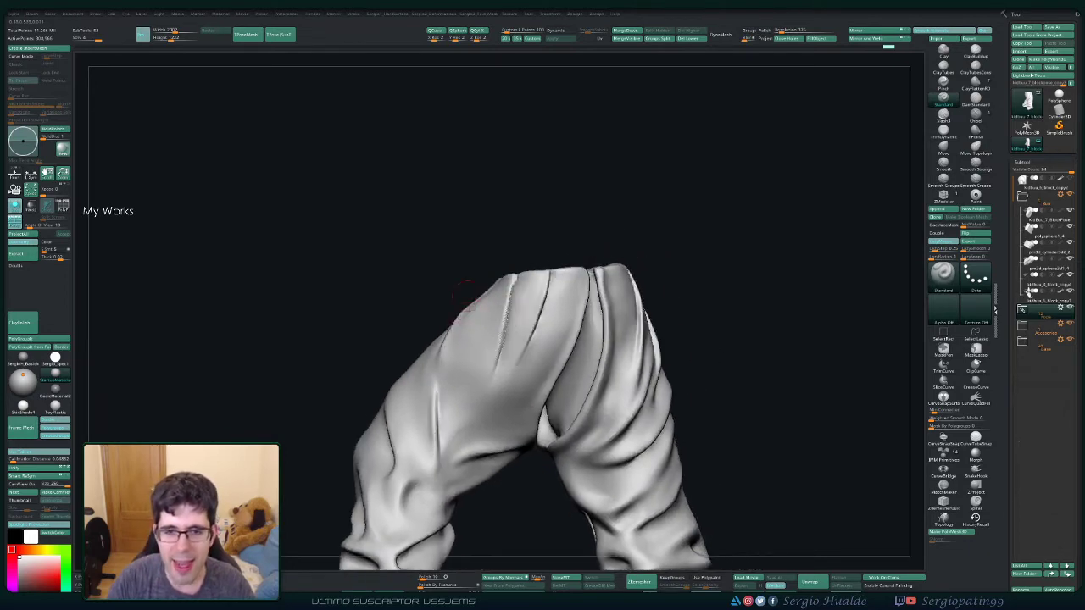
pyautogui.moveTo(503, 305); pyautogui.dragTo(498, 336)
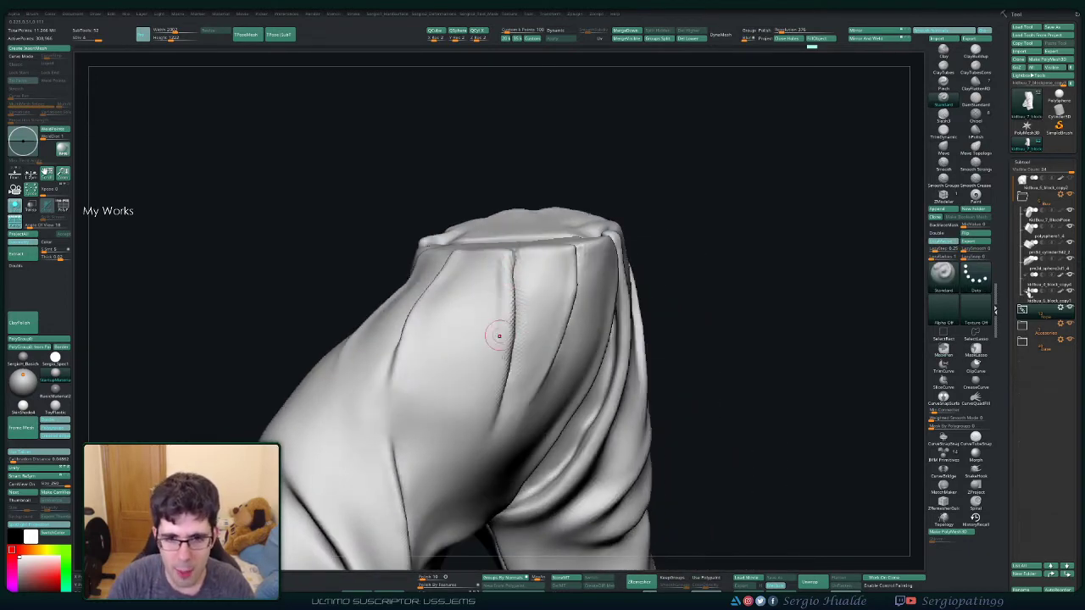
pyautogui.keyDown('shift'); pyautogui.moveTo(497, 254); pyautogui.dragTo(498, 327); pyautogui.keyUp('shift')
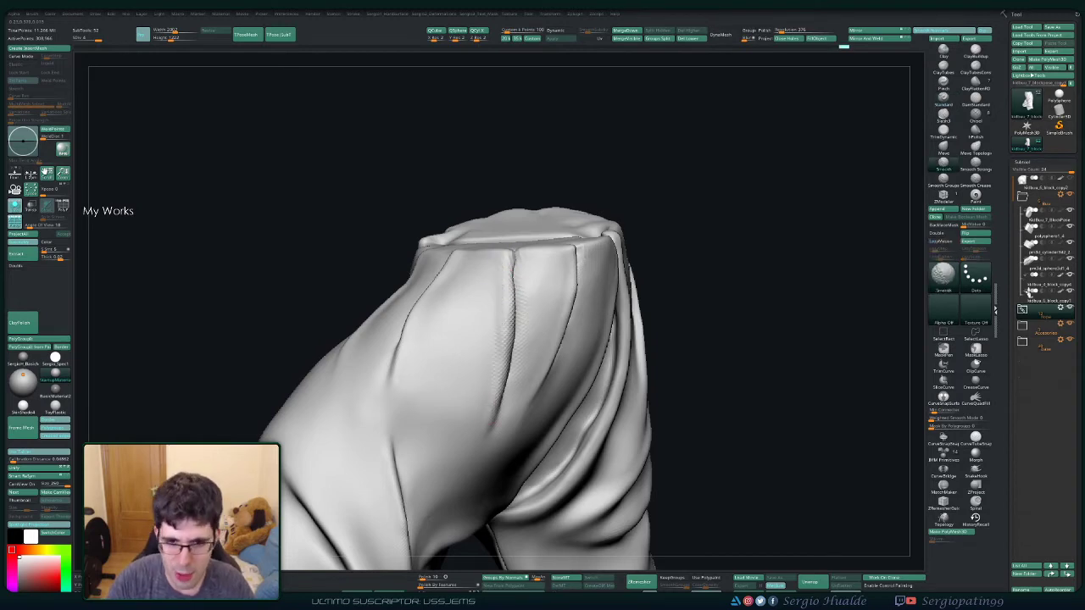
pyautogui.moveTo(509, 381); pyautogui.dragTo(571, 286, button='right')
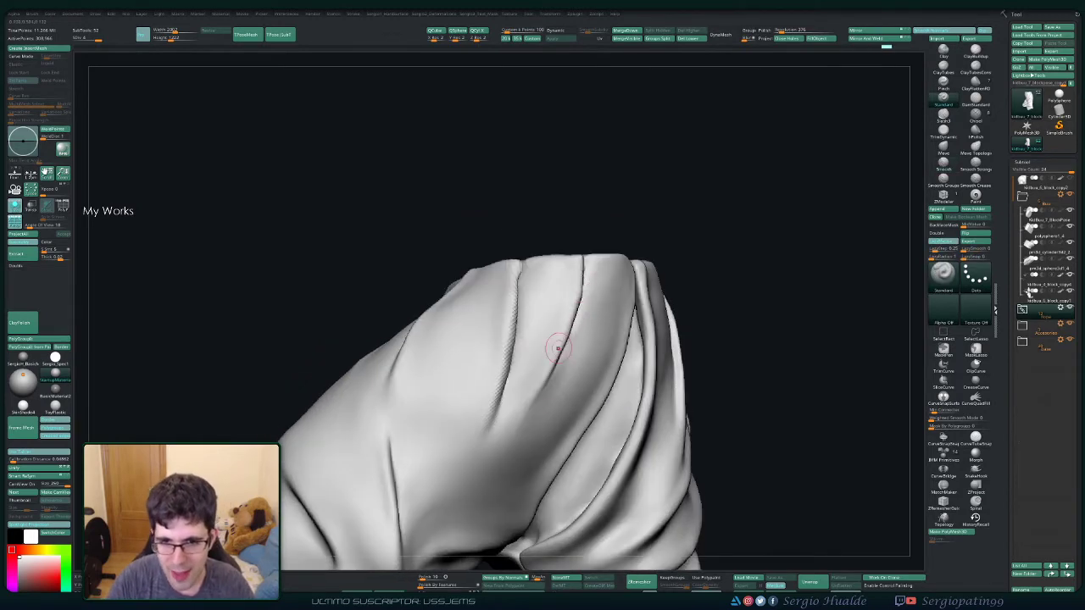
pyautogui.keyDown('shift'); pyautogui.moveTo(524, 397); pyautogui.dragTo(551, 339); pyautogui.keyUp('shift')
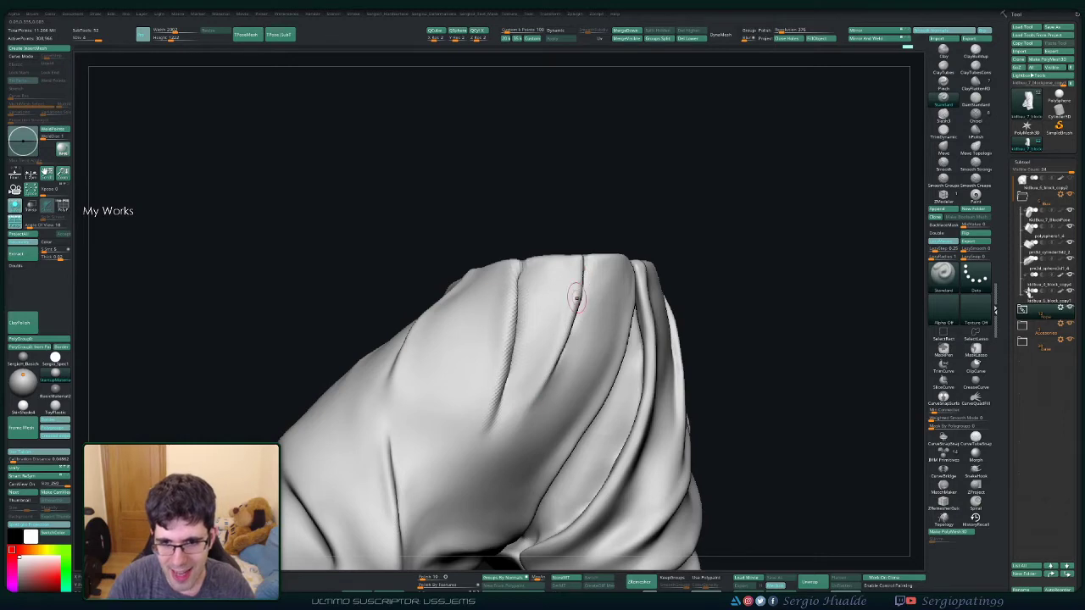
pyautogui.keyDown('shift'); pyautogui.moveTo(536, 385); pyautogui.dragTo(542, 360); pyautogui.keyUp('shift')
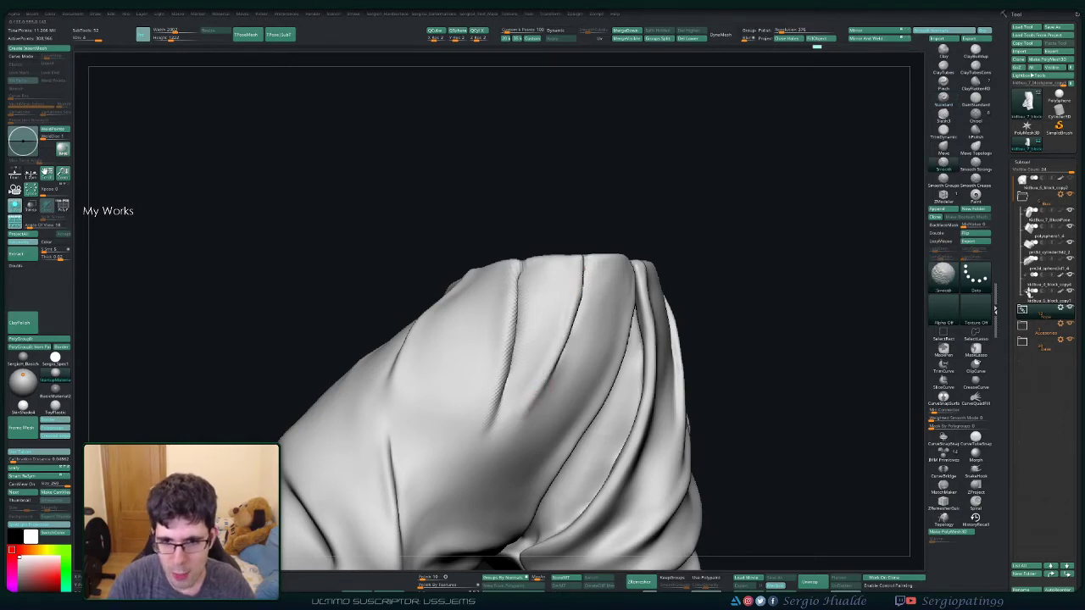
# Step: Carve the left fold crease deeper, extend it downward and reshape its upper part
pyautogui.moveTo(559, 281); pyautogui.dragTo(489, 317, button='right')
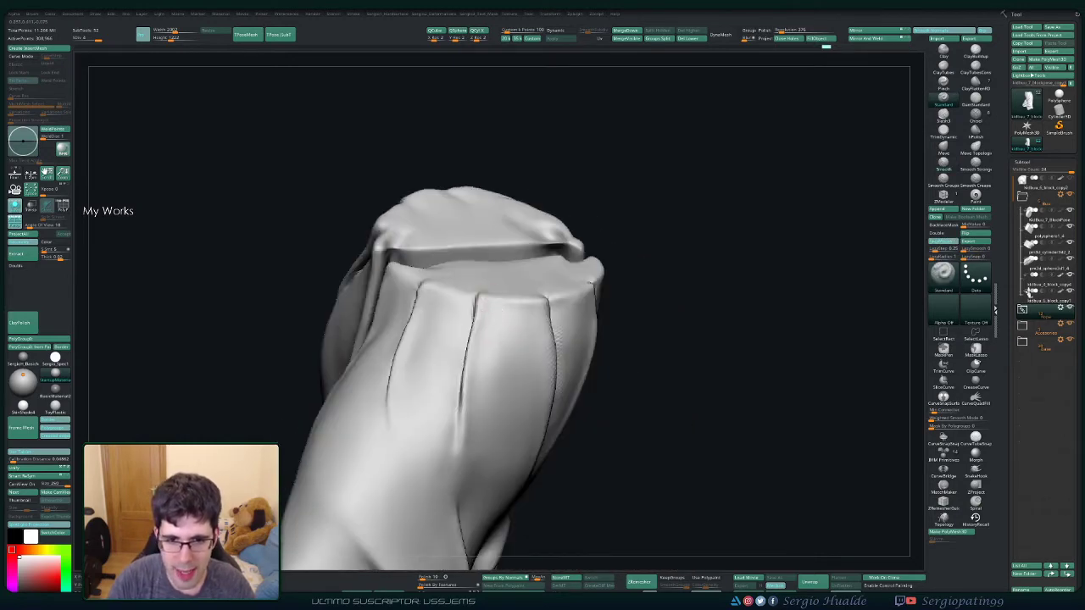
pyautogui.moveTo(490, 317); pyautogui.dragTo(464, 449)
pyautogui.moveTo(472, 382)
pyautogui.keyDown('shift'); pyautogui.mouseDown()
pyautogui.moveTo(484, 303)
pyautogui.moveTo(467, 421)
pyautogui.mouseUp(); pyautogui.keyUp('shift')
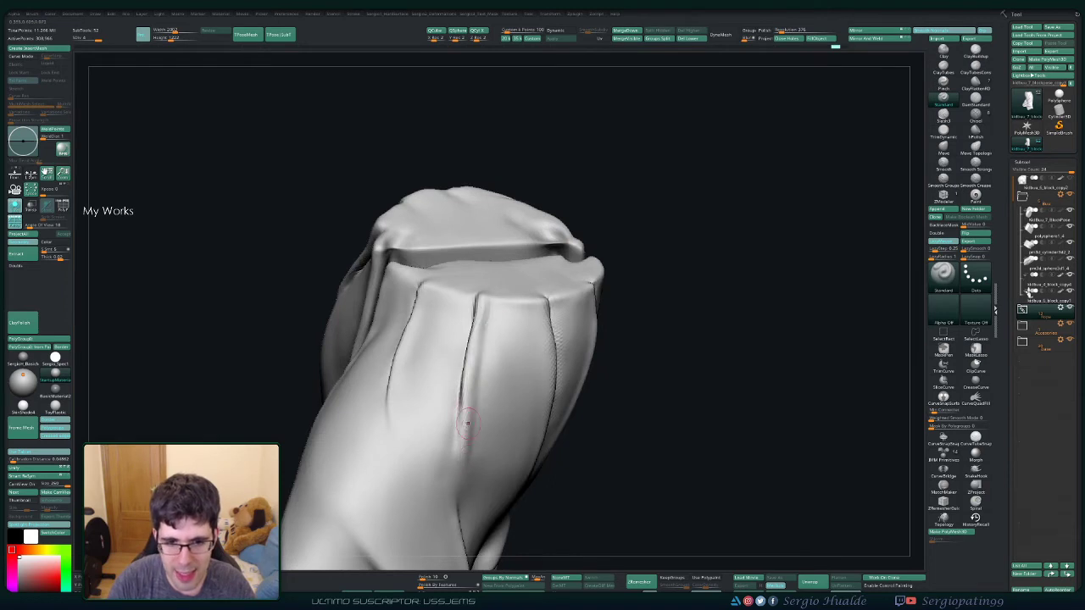
pyautogui.moveTo(467, 422); pyautogui.dragTo(467, 458, button='right')
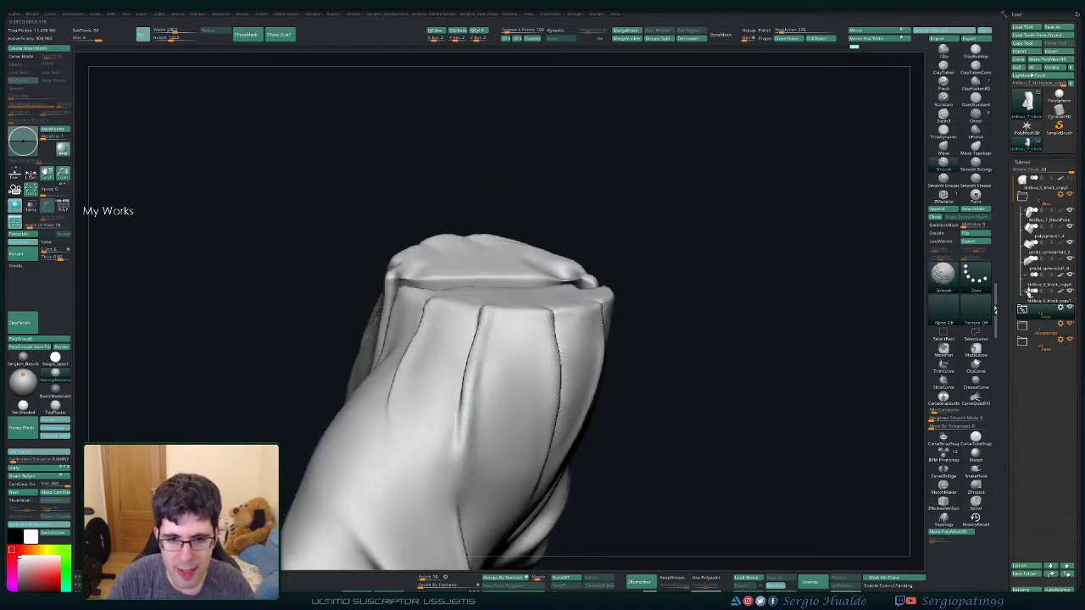
pyautogui.moveTo(436, 370); pyautogui.dragTo(453, 336, button='right')
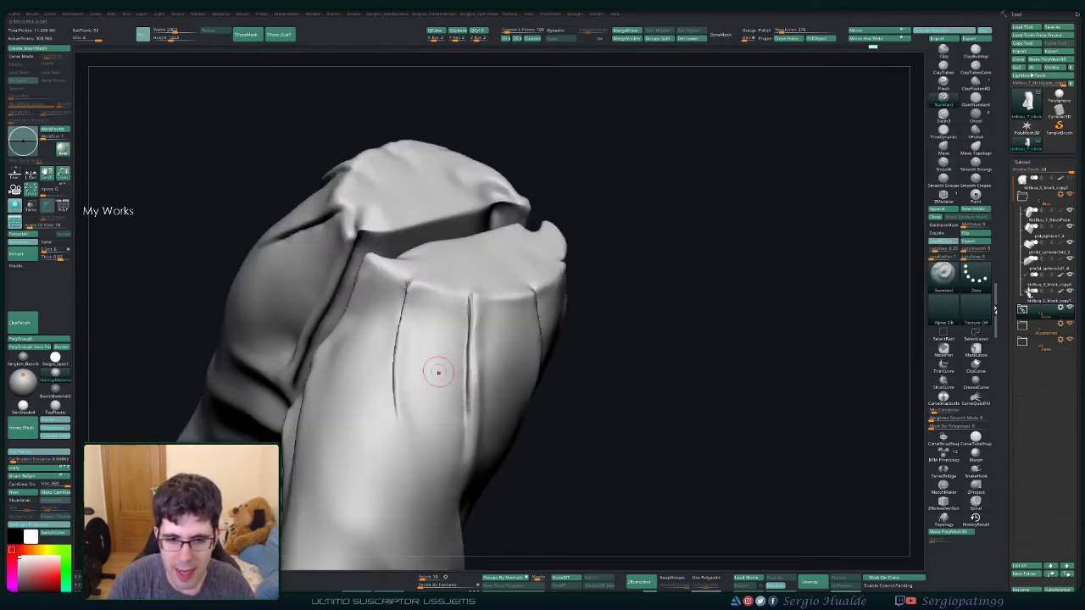
pyautogui.moveTo(448, 377); pyautogui.dragTo(452, 450)
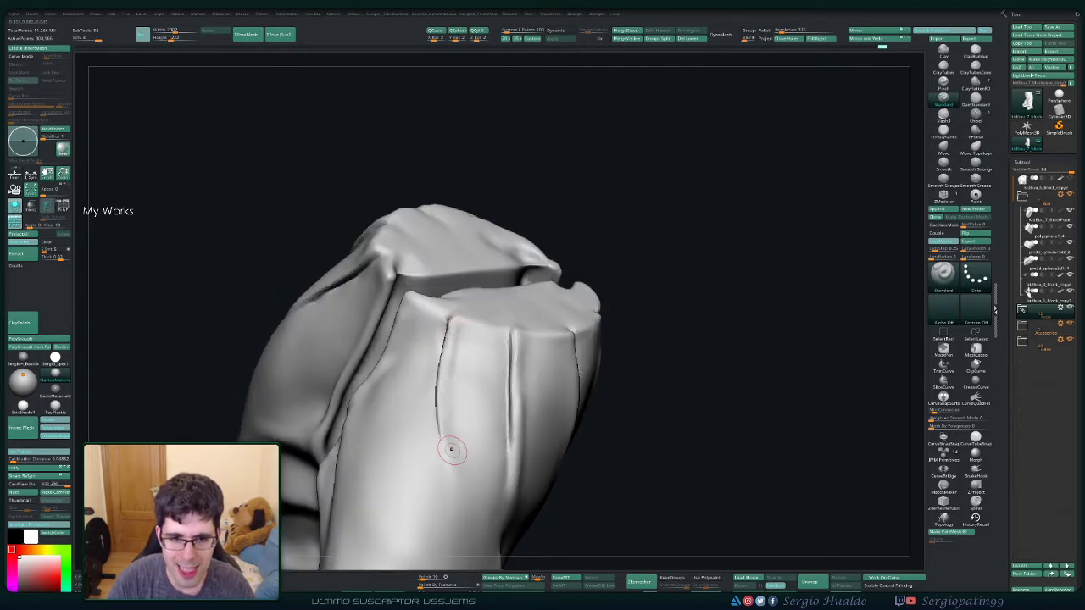
pyautogui.moveTo(452, 331); pyautogui.dragTo(461, 444)
pyautogui.moveTo(461, 443); pyautogui.dragTo(473, 330, button='right')
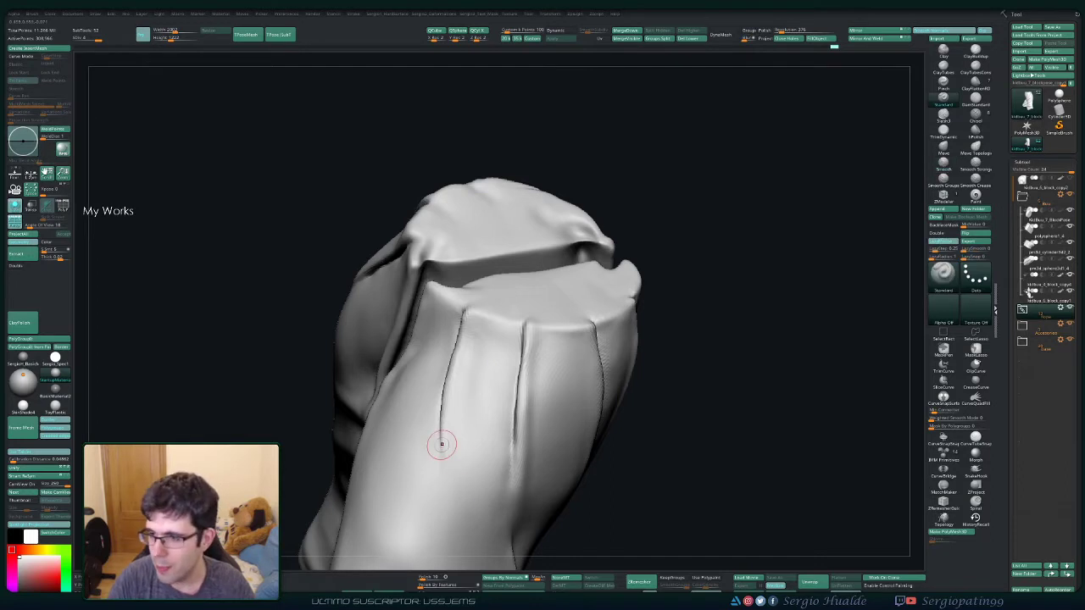
pyautogui.moveTo(438, 443); pyautogui.dragTo(413, 347, button='right')
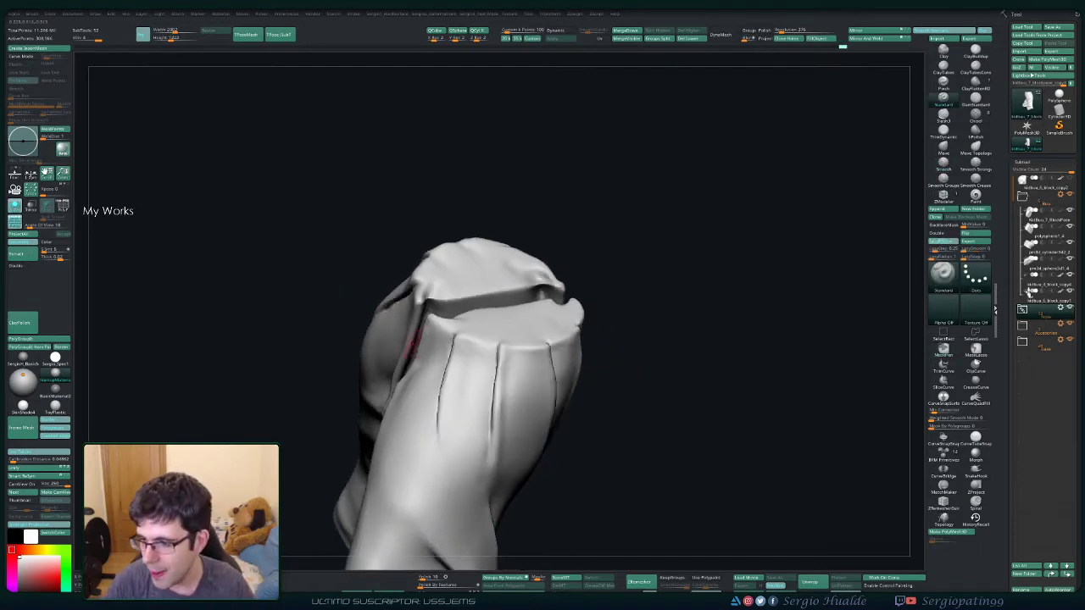
pyautogui.moveTo(480, 380)
pyautogui.keyDown('ctrl'); pyautogui.mouseDown(button='right')
pyautogui.moveTo(475, 356)
pyautogui.moveTo(450, 406)
pyautogui.moveTo(454, 429)
pyautogui.mouseUp(button='right'); pyautogui.keyUp('ctrl')
# Step: Switch to the Move brush, then exit Solo to show the full Buu statue again
pyautogui.press('b')
pyautogui.press('m')
pyautogui.press('v')
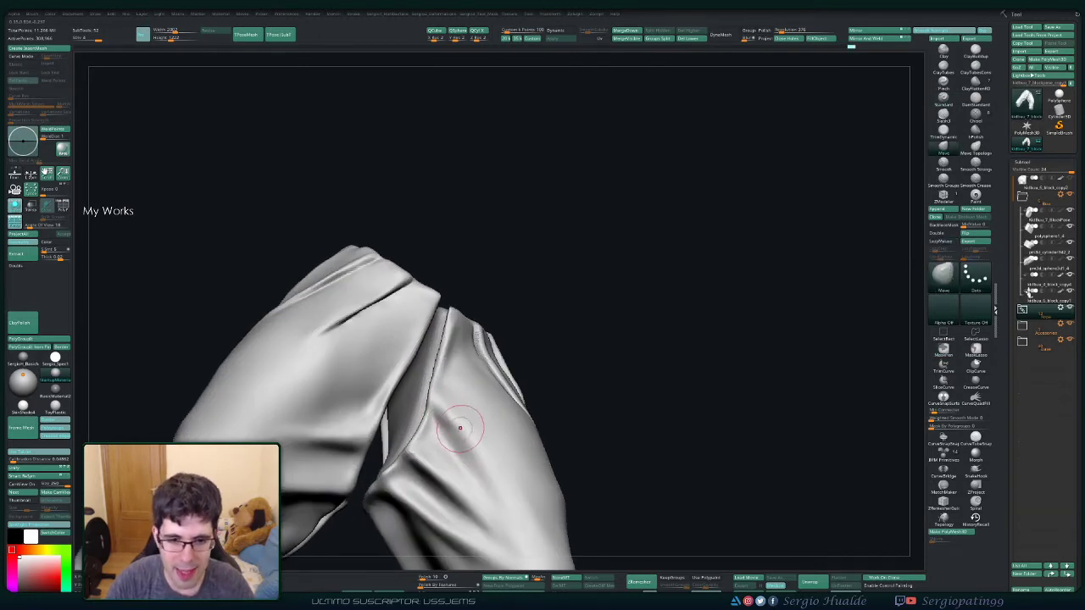
pyautogui.moveTo(452, 415); pyautogui.dragTo(457, 428, button='right')
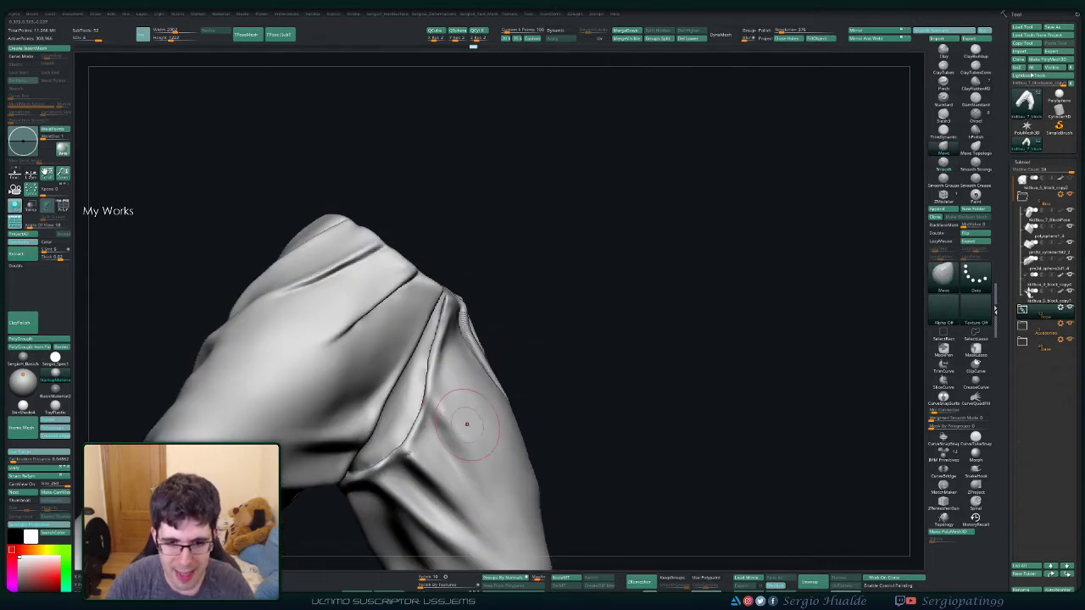
pyautogui.moveTo(466, 423); pyautogui.dragTo(496, 398, button='right')
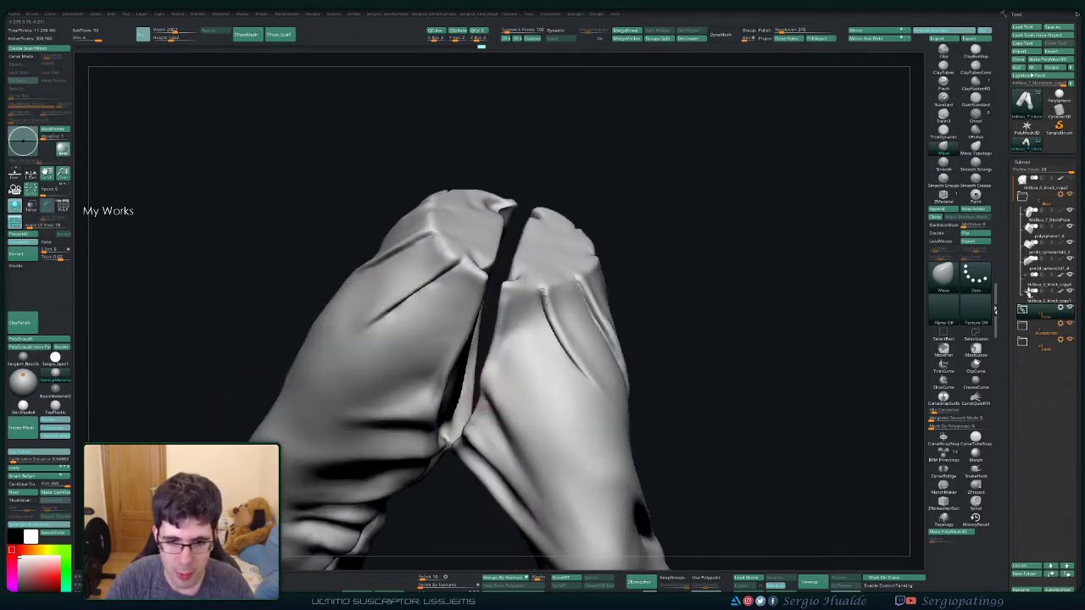
pyautogui.moveTo(498, 392)
pyautogui.mouseDown(button='right')
pyautogui.moveTo(515, 430)
pyautogui.moveTo(500, 399)
pyautogui.moveTo(471, 433)
pyautogui.mouseUp(button='right')
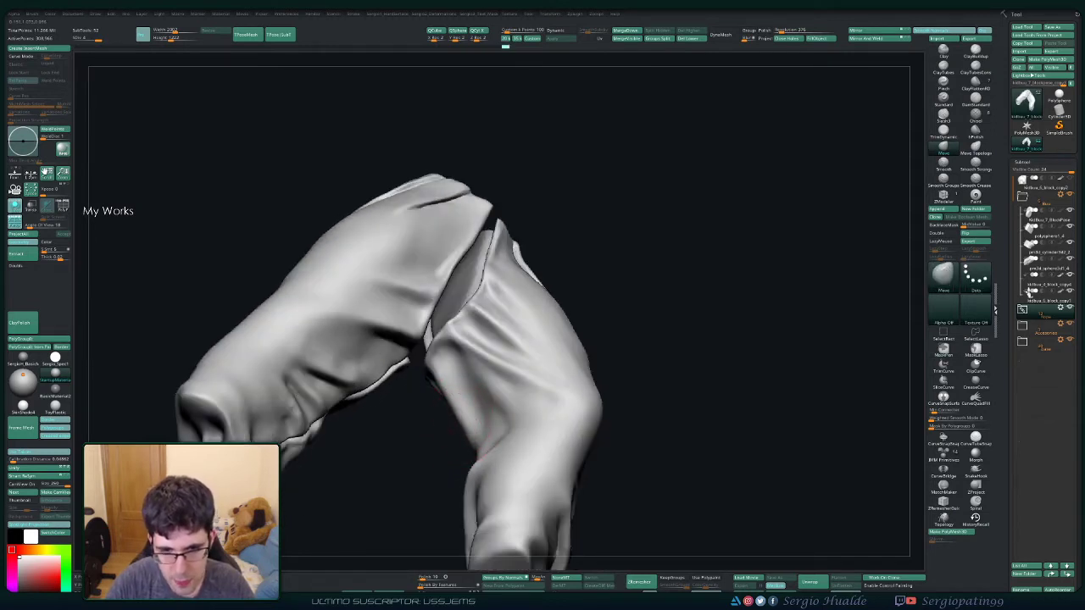
pyautogui.hotkey('shift', 's')
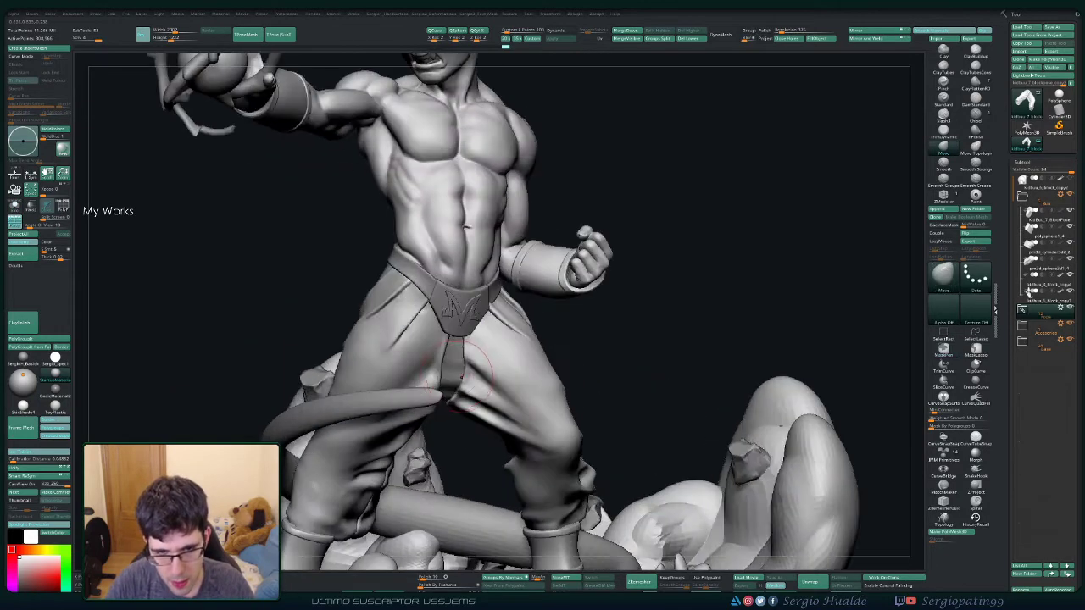
# Step: Solo the small cloth piece and re-sculpt its bottom, undoing one stroke and smoothing
pyautogui.keyDown('alt'); pyautogui.click(460, 339); pyautogui.keyUp('alt')
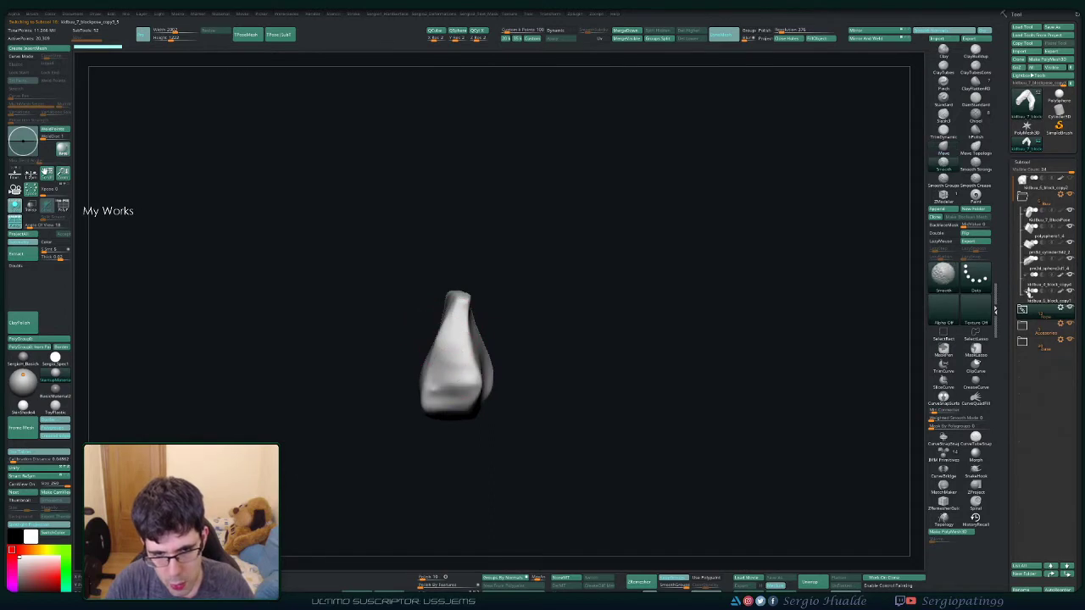
pyautogui.keyDown('shift'); pyautogui.moveTo(462, 386); pyautogui.dragTo(441, 373); pyautogui.keyUp('shift')
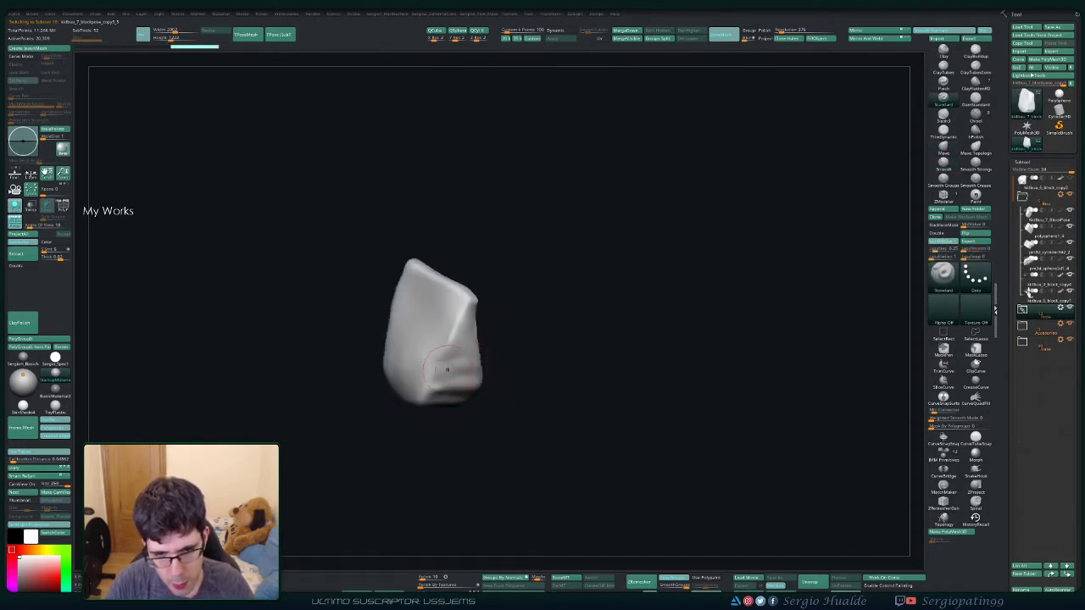
pyautogui.hotkey('ctrl', 'z')
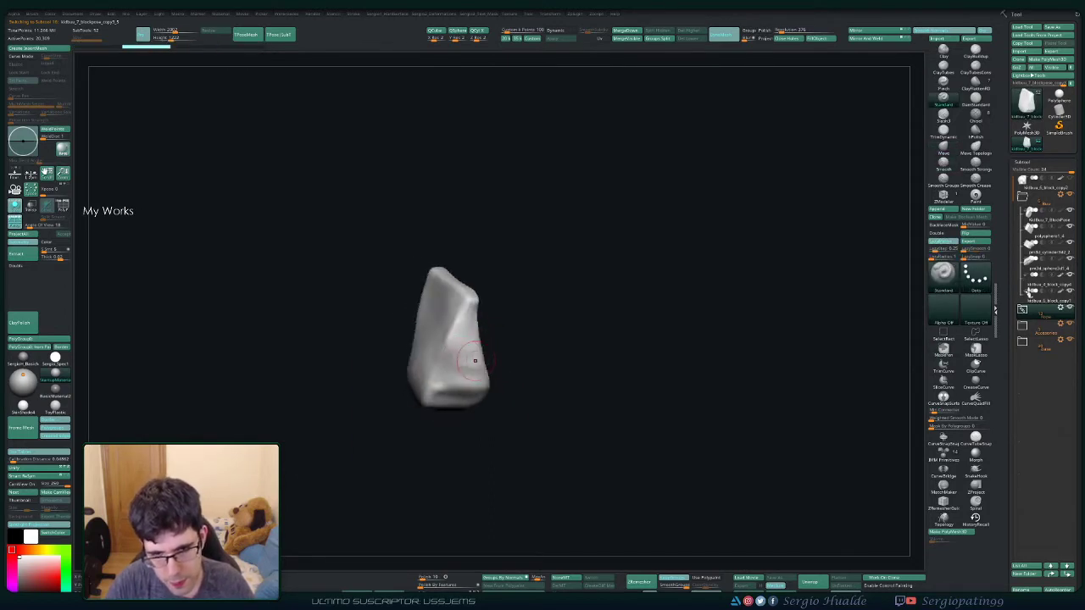
pyautogui.moveTo(466, 381); pyautogui.dragTo(485, 367)
pyautogui.press('shift')
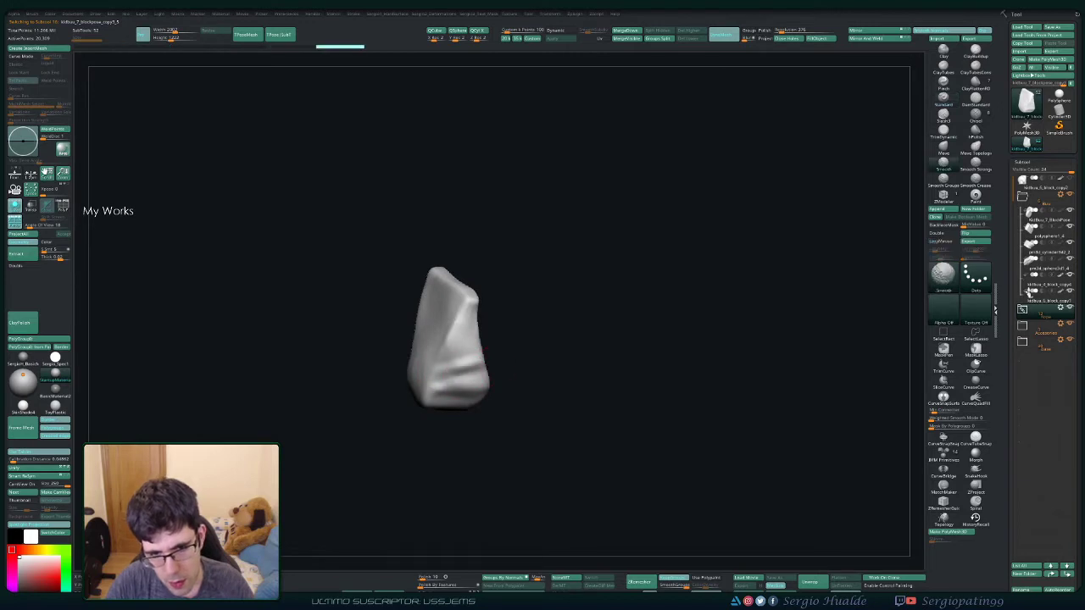
# Step: Turn Solo off and touch up and smooth the trousers' crotch on the full statue
pyautogui.keyDown('ctrl'); pyautogui.keyDown('shift'); pyautogui.click(462, 380); pyautogui.keyUp('shift'); pyautogui.keyUp('ctrl')
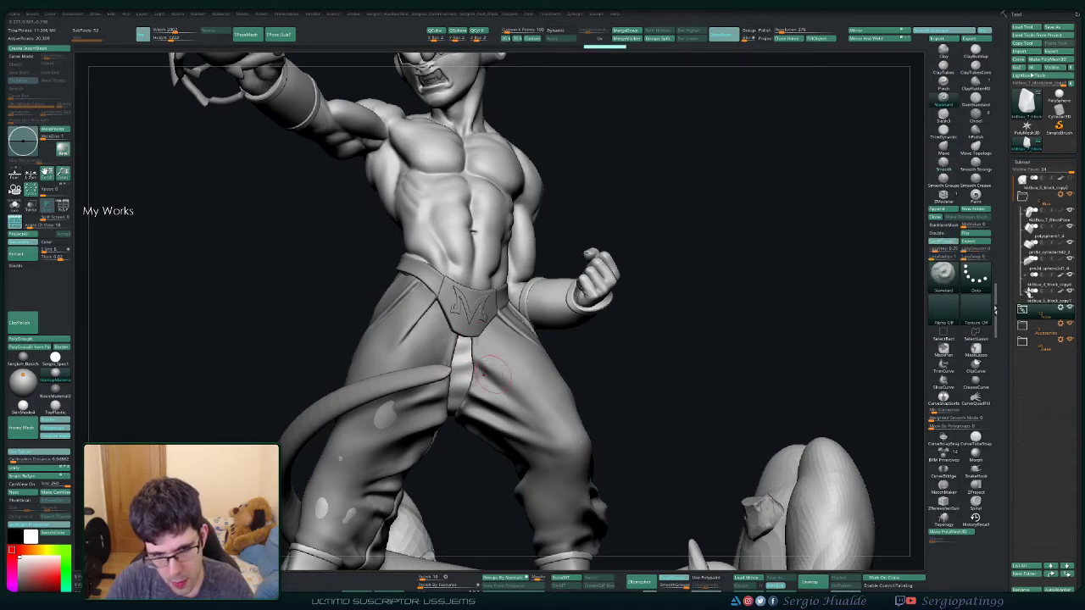
pyautogui.moveTo(477, 386); pyautogui.dragTo(477, 383, button='right')
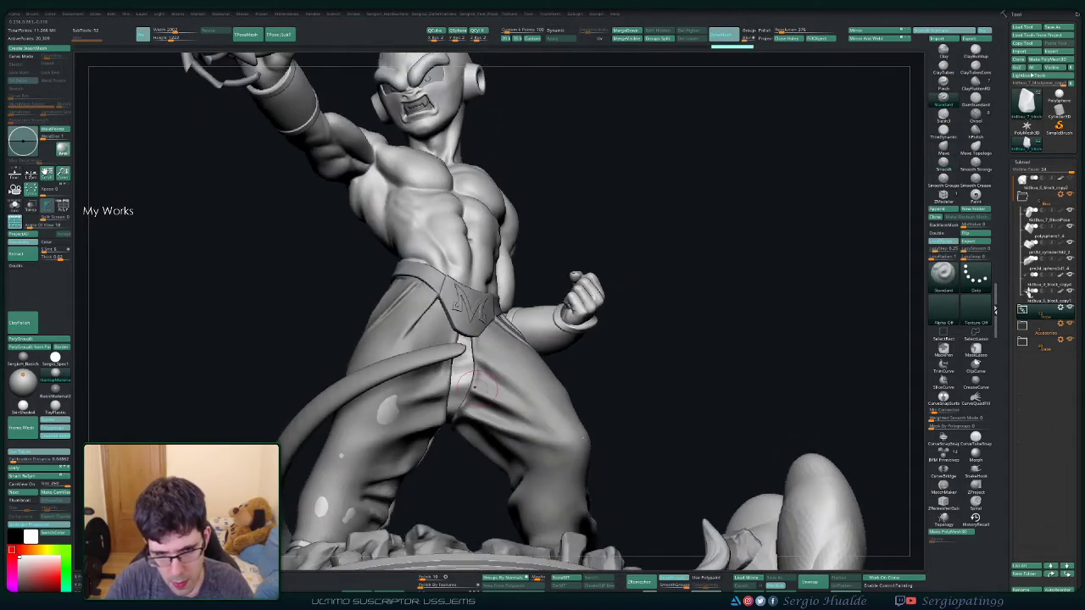
pyautogui.moveTo(469, 386); pyautogui.dragTo(492, 383)
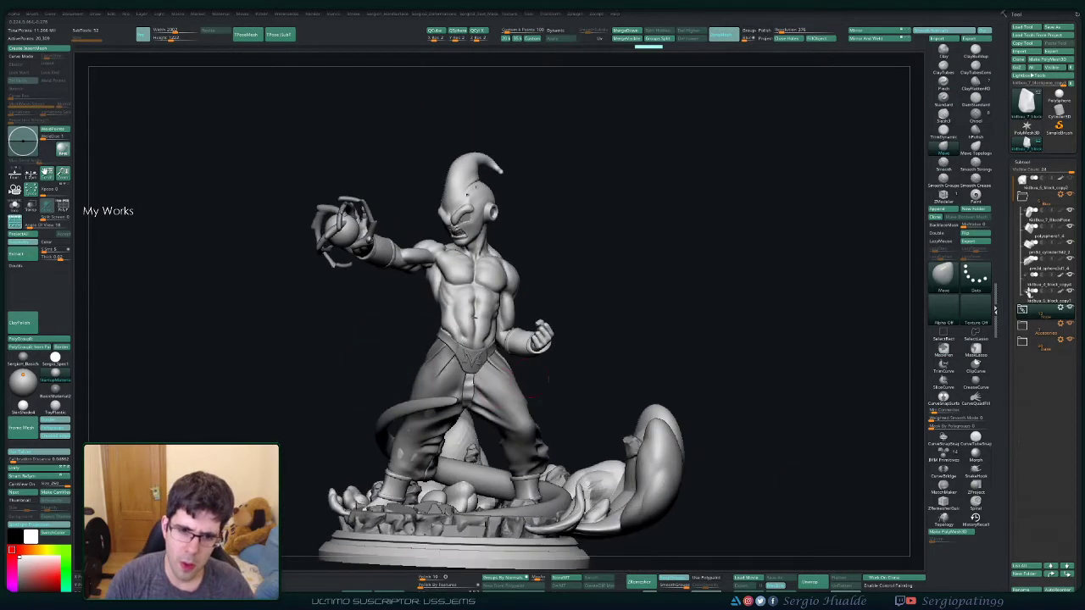
pyautogui.press('shift')
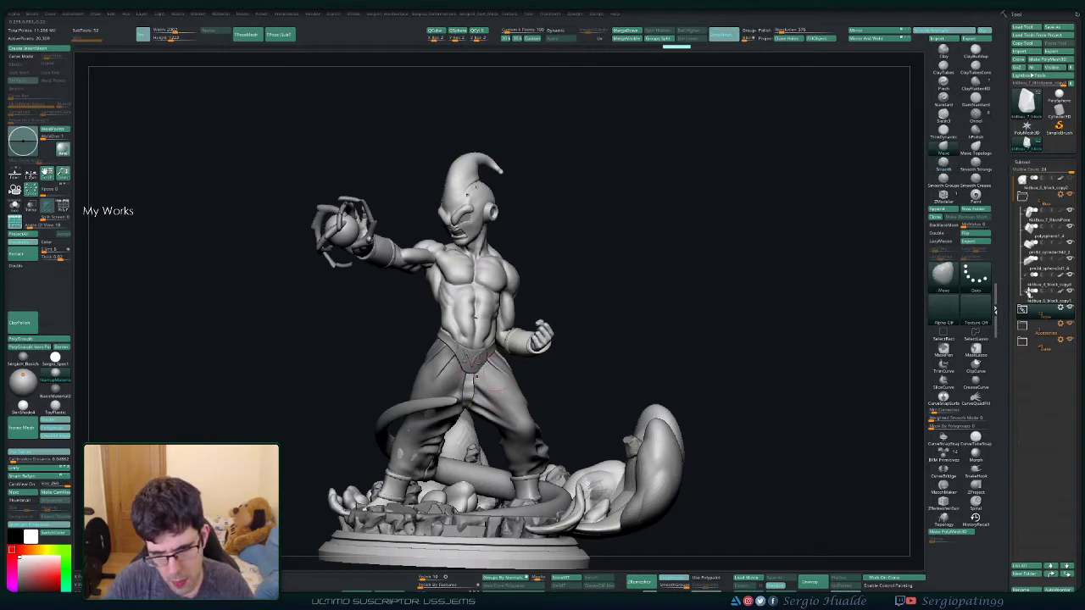
# Step: Turn to the statue's back and smooth the folds across the trouser seat
pyautogui.moveTo(492, 383)
pyautogui.mouseDown()
pyautogui.moveTo(485, 373)
pyautogui.moveTo(746, 362)
pyautogui.moveTo(762, 373)
pyautogui.mouseUp()
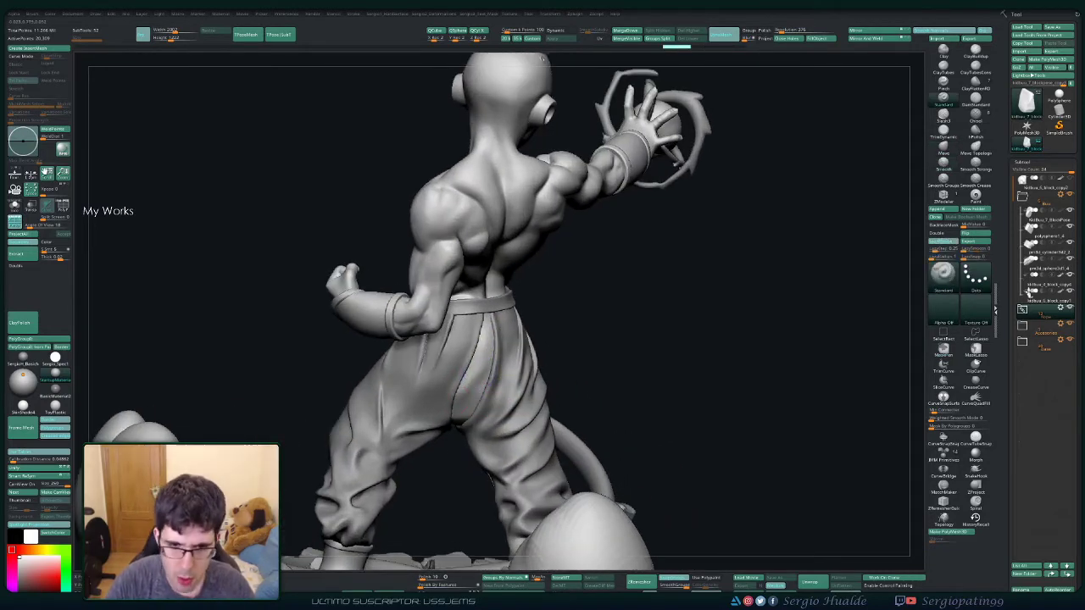
pyautogui.moveTo(449, 394); pyautogui.dragTo(483, 340)
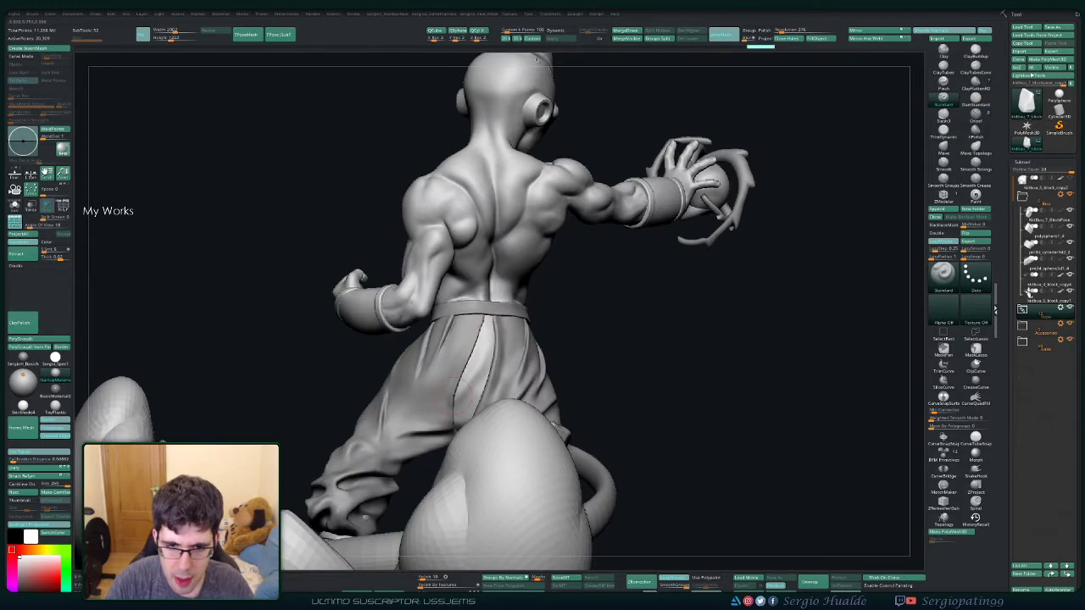
pyautogui.moveTo(543, 399); pyautogui.dragTo(479, 394)
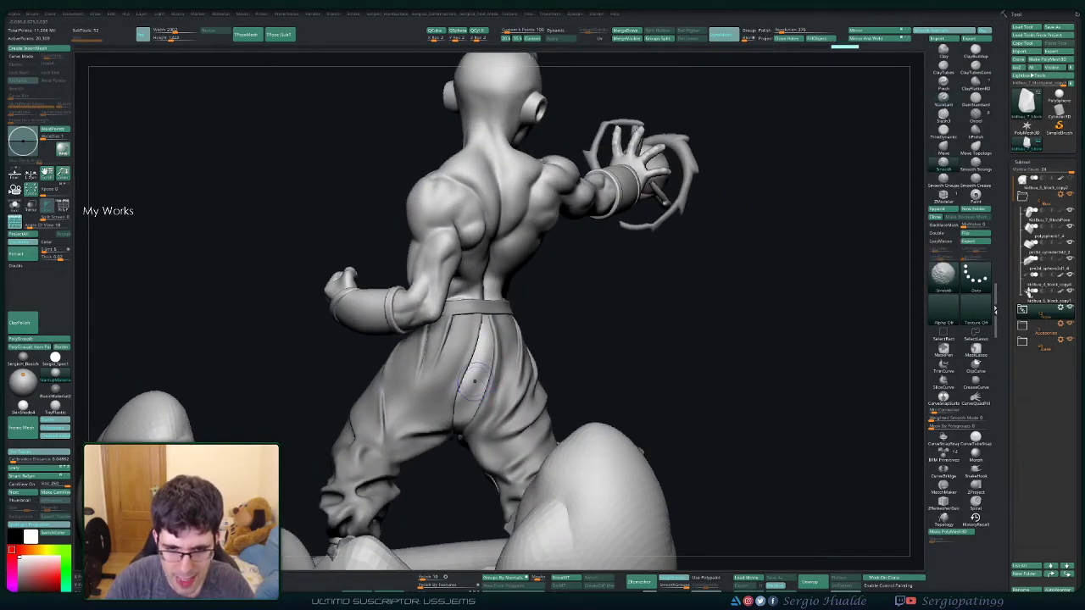
pyautogui.press('shift')
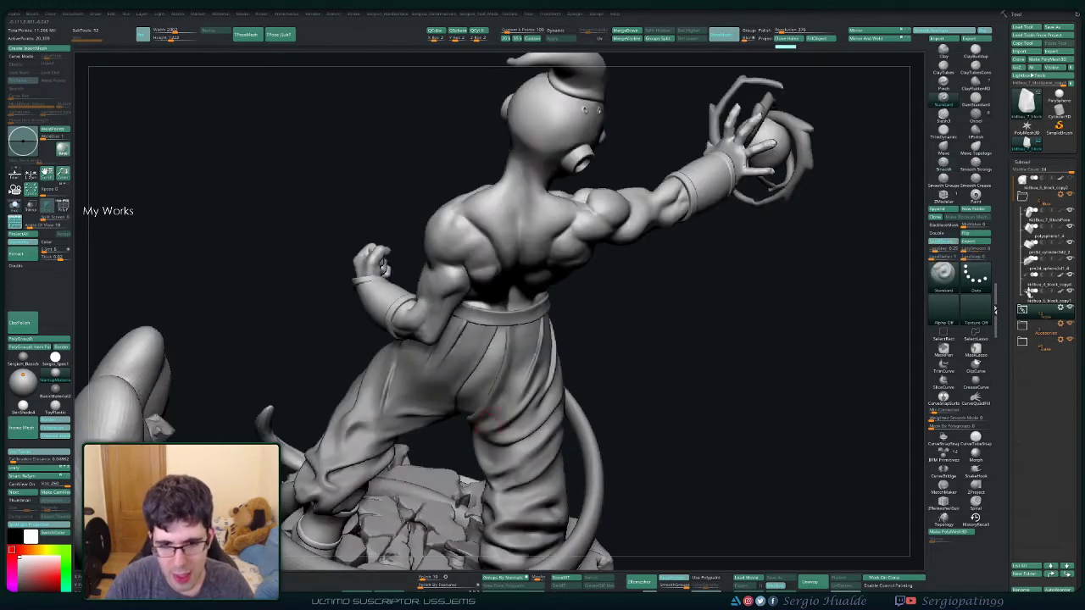
pyautogui.moveTo(763, 381); pyautogui.dragTo(479, 415)
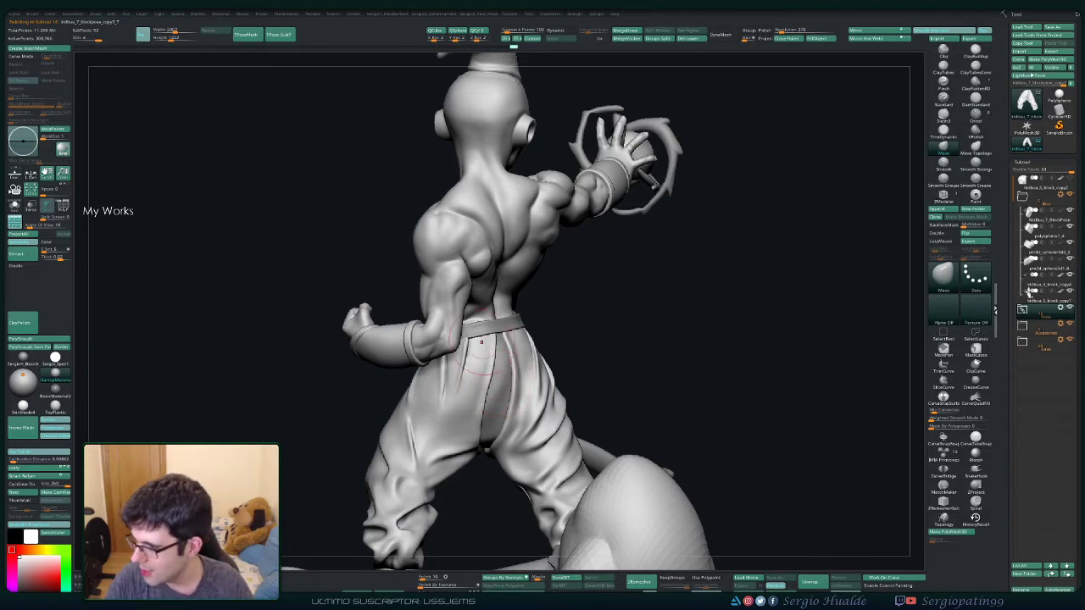
# Step: Switch to Move Topological and orbit in close on the back of the pants
pyautogui.press('b')
pyautogui.press('m')
pyautogui.press('t')
pyautogui.moveTo(516, 377); pyautogui.dragTo(490, 373)
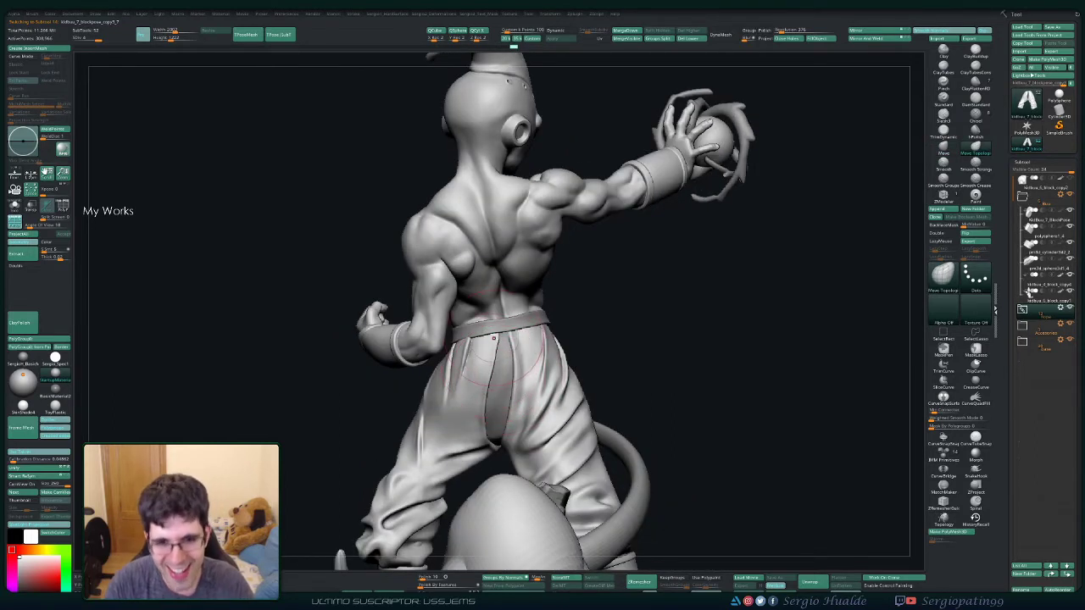
pyautogui.moveTo(493, 339); pyautogui.dragTo(498, 369)
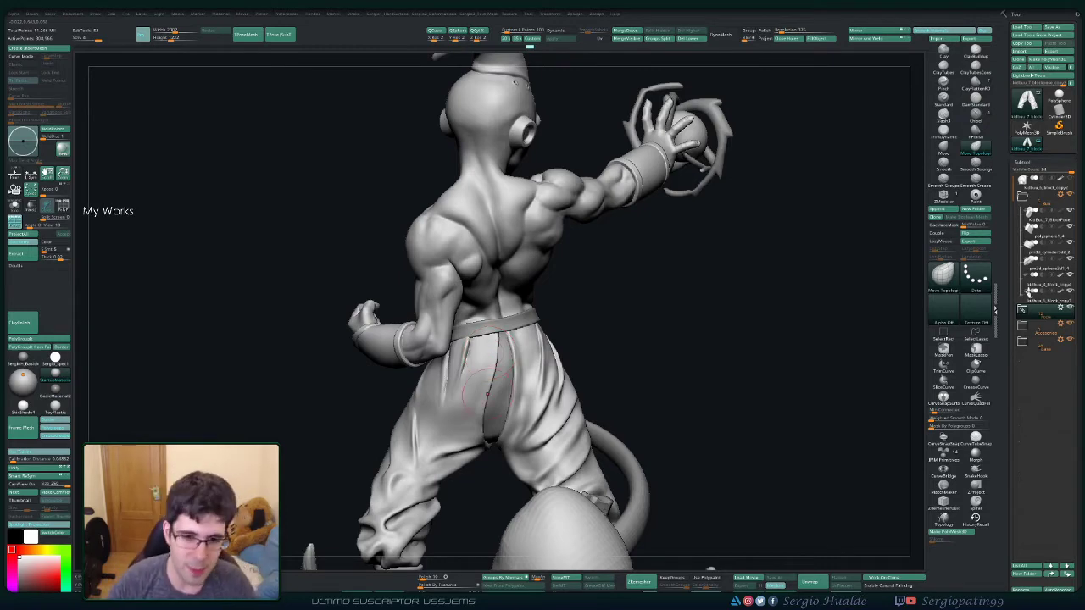
pyautogui.moveTo(489, 351); pyautogui.dragTo(525, 322, button='right')
pyautogui.moveTo(525, 373); pyautogui.dragTo(513, 407, button='right')
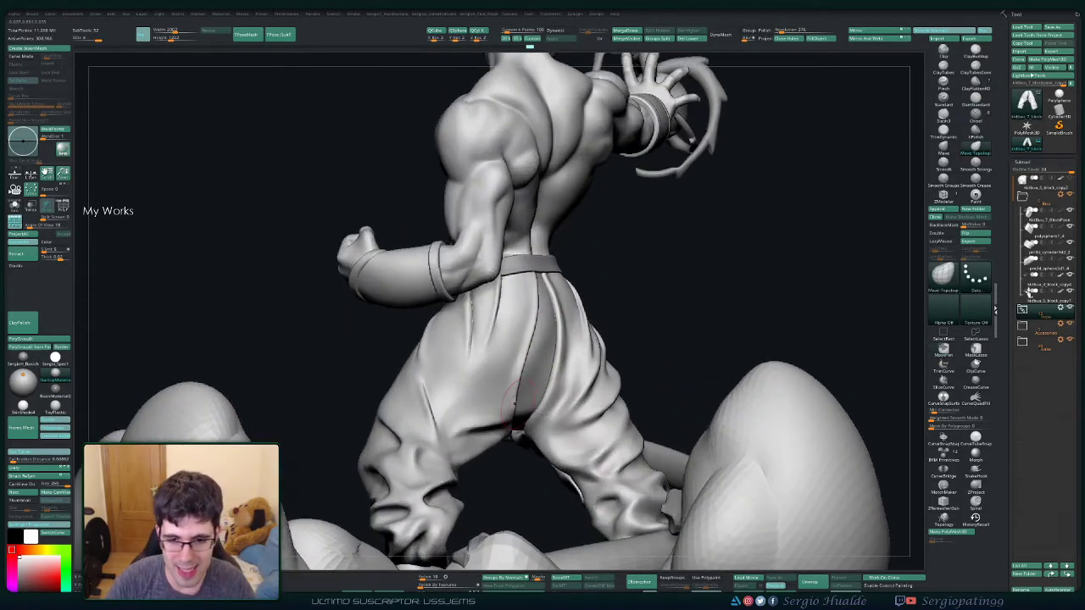
pyautogui.moveTo(525, 363)
pyautogui.mouseDown(button='right')
pyautogui.moveTo(535, 317)
pyautogui.moveTo(506, 278)
pyautogui.mouseUp(button='right')
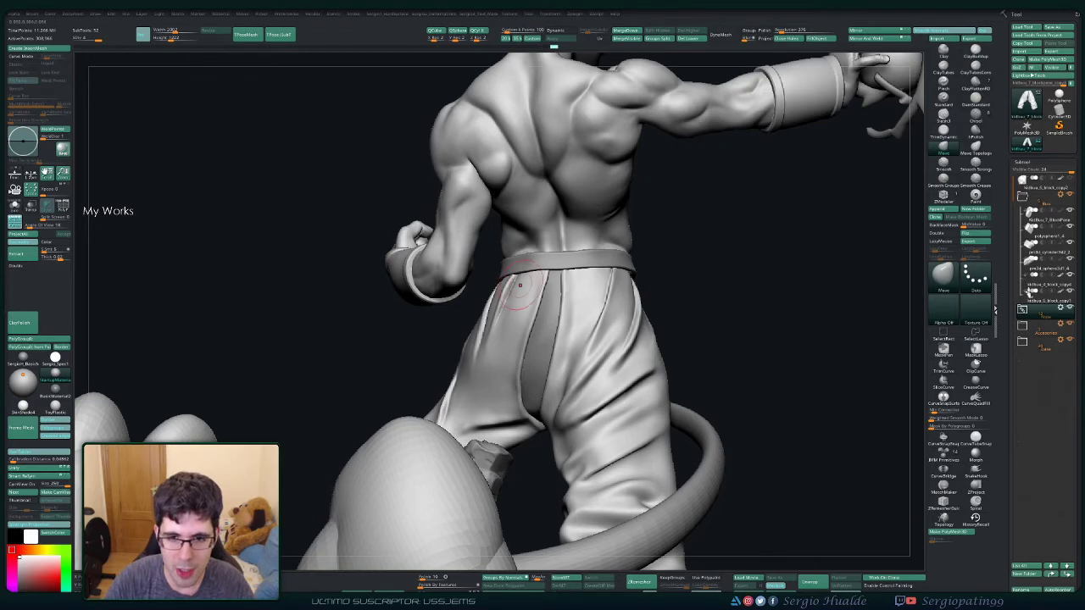
# Step: Solo the pants, smooth a fold on their back, then show all subtools again
pyautogui.keyDown('ctrl'); pyautogui.keyDown('shift'); pyautogui.click(521, 286); pyautogui.keyUp('shift'); pyautogui.keyUp('ctrl')
pyautogui.moveTo(520, 280); pyautogui.dragTo(519, 313, button='right')
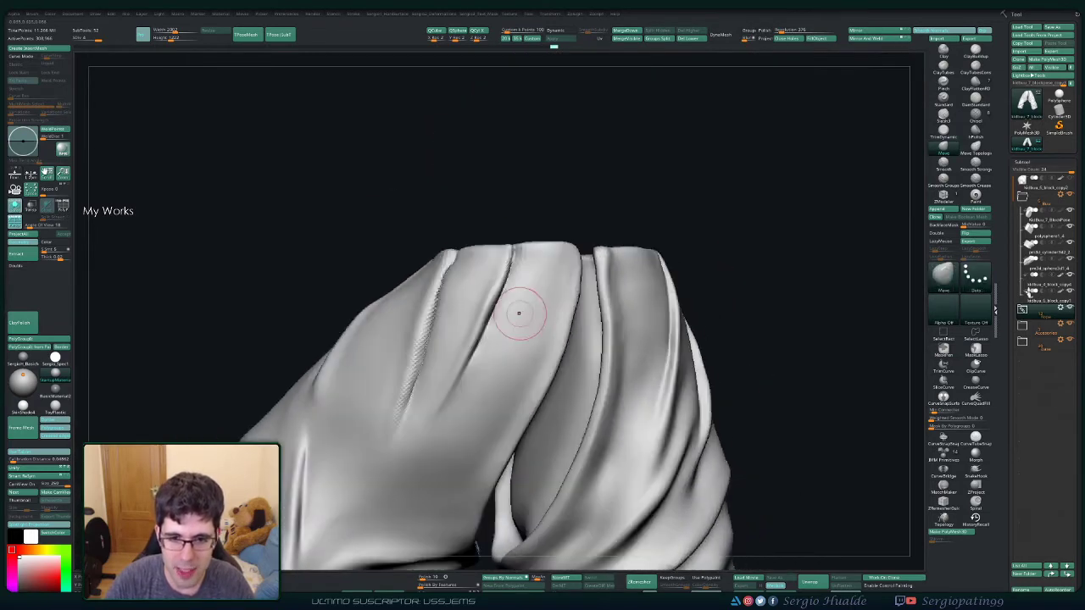
pyautogui.press('shift')
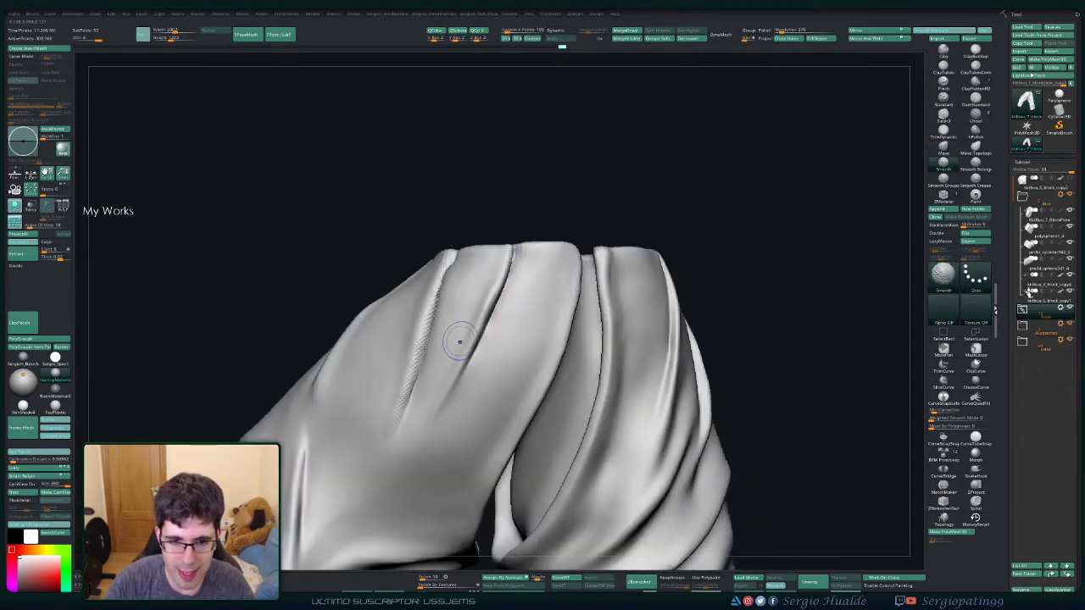
pyautogui.moveTo(441, 446)
pyautogui.keyDown('ctrl'); pyautogui.mouseDown(button='right')
pyautogui.moveTo(541, 317)
pyautogui.moveTo(474, 330)
pyautogui.moveTo(441, 398)
pyautogui.moveTo(398, 407)
pyautogui.mouseUp(button='right'); pyautogui.keyUp('ctrl')
pyautogui.keyDown('ctrl'); pyautogui.keyDown('shift'); pyautogui.click(541, 317); pyautogui.keyUp('shift'); pyautogui.keyUp('ctrl')
pyautogui.moveTo(570, 301)
pyautogui.mouseDown(button='right')
pyautogui.moveTo(509, 305)
pyautogui.moveTo(556, 300)
pyautogui.mouseUp(button='right')
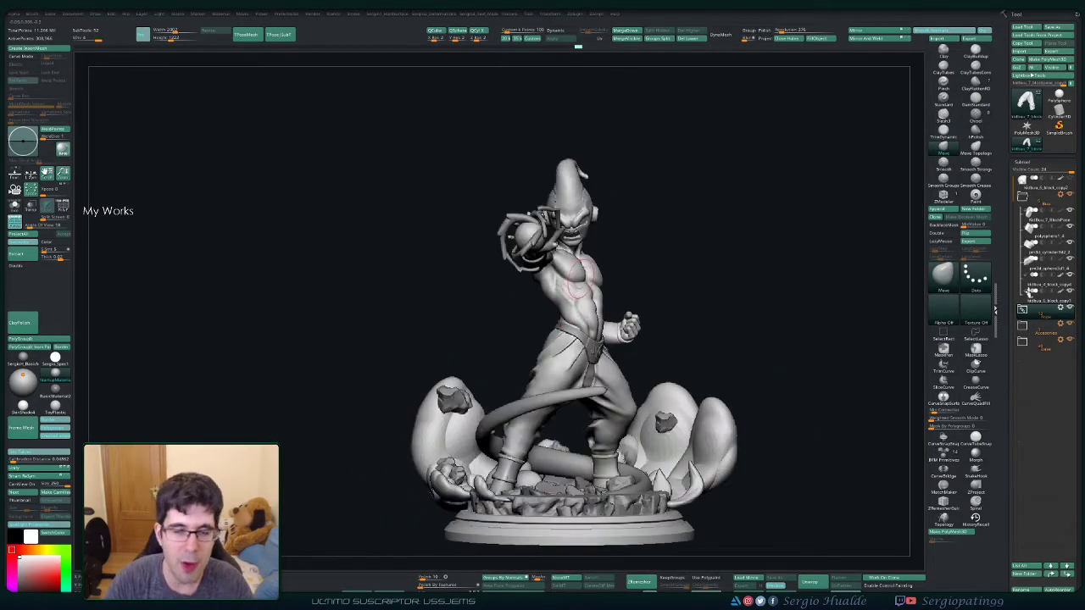
pyautogui.moveTo(705, 273); pyautogui.dragTo(653, 276, button='right')
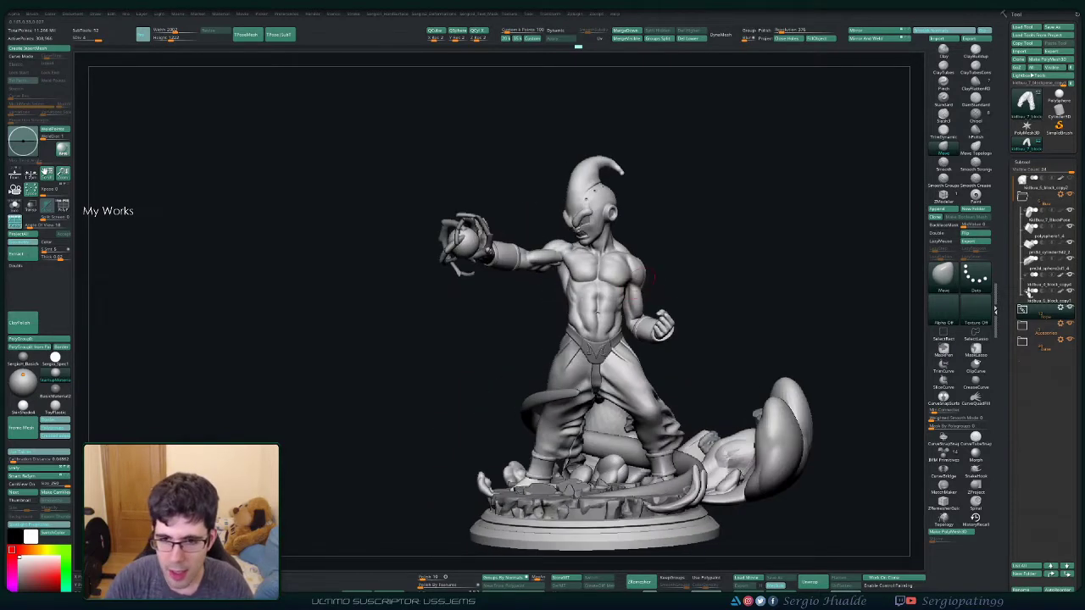
pyautogui.moveTo(594, 305)
pyautogui.mouseDown(button='right')
pyautogui.moveTo(560, 322)
pyautogui.moveTo(609, 338)
pyautogui.moveTo(566, 357)
pyautogui.mouseUp(button='right')
pyautogui.keyDown('ctrl'); pyautogui.keyDown('shift'); pyautogui.click(565, 357); pyautogui.keyUp('shift'); pyautogui.keyUp('ctrl')
pyautogui.keyDown('ctrl'); pyautogui.keyDown('shift'); pyautogui.click(551, 416); pyautogui.keyUp('shift'); pyautogui.keyUp('ctrl')
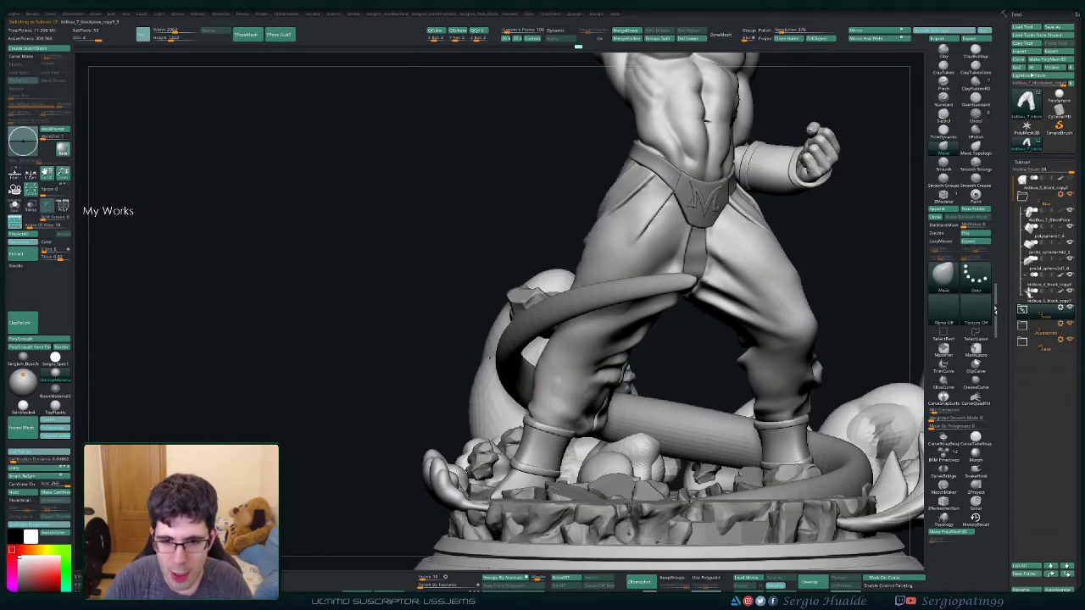
pyautogui.keyDown('ctrl'); pyautogui.keyDown('shift'); pyautogui.click(552, 390); pyautogui.keyUp('shift'); pyautogui.keyUp('ctrl')
pyautogui.moveTo(552, 390)
pyautogui.mouseDown(button='right')
pyautogui.moveTo(542, 390)
pyautogui.moveTo(570, 395)
pyautogui.mouseUp(button='right')
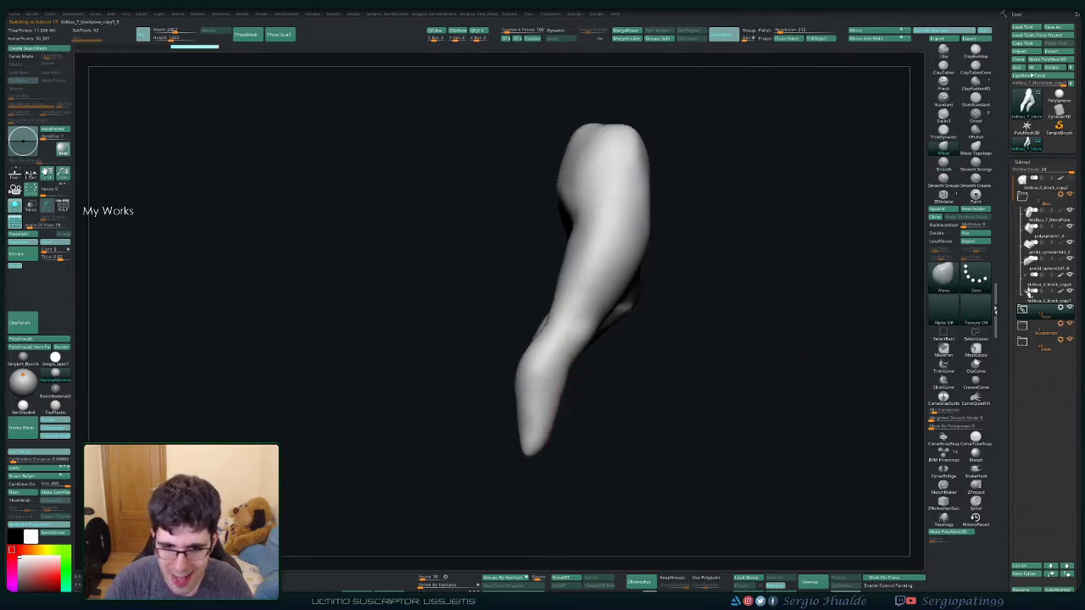
pyautogui.moveTo(559, 392)
pyautogui.mouseDown(button='right')
pyautogui.moveTo(585, 391)
pyautogui.moveTo(597, 292)
pyautogui.moveTo(583, 254)
pyautogui.mouseUp(button='right')
pyautogui.keyDown('ctrl'); pyautogui.keyDown('shift'); pyautogui.click(763, 424); pyautogui.keyUp('shift'); pyautogui.keyUp('ctrl')
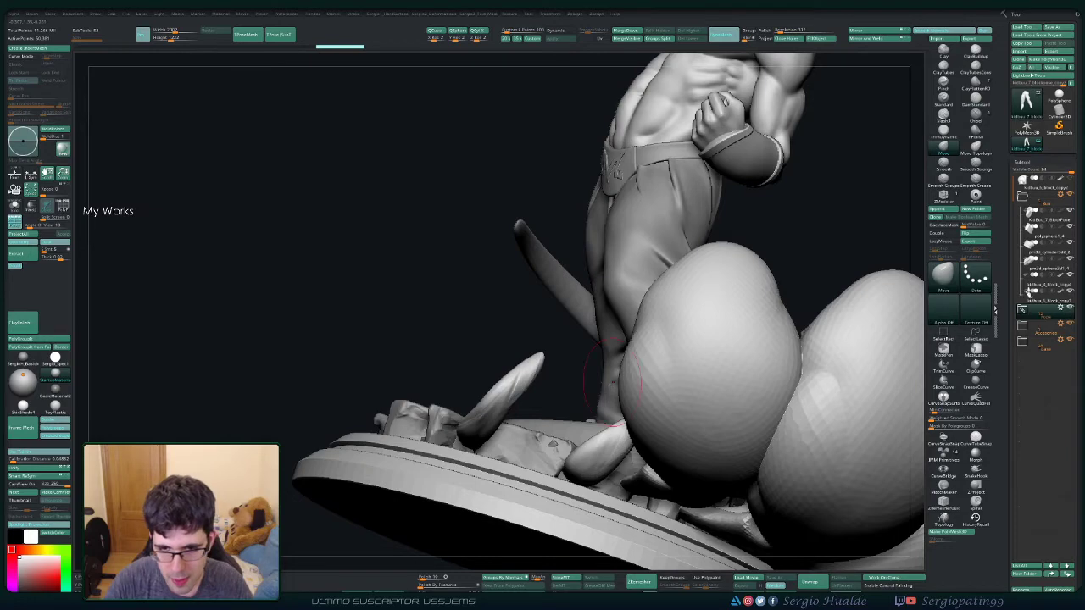
pyautogui.moveTo(612, 382)
pyautogui.mouseDown(button='right')
pyautogui.moveTo(599, 347)
pyautogui.moveTo(651, 382)
pyautogui.moveTo(666, 375)
pyautogui.moveTo(623, 222)
pyautogui.mouseUp(button='right')
pyautogui.moveTo(660, 349)
pyautogui.mouseDown(button='right')
pyautogui.moveTo(593, 410)
pyautogui.moveTo(644, 399)
pyautogui.moveTo(629, 415)
pyautogui.moveTo(670, 407)
pyautogui.moveTo(774, 446)
pyautogui.mouseUp(button='right')
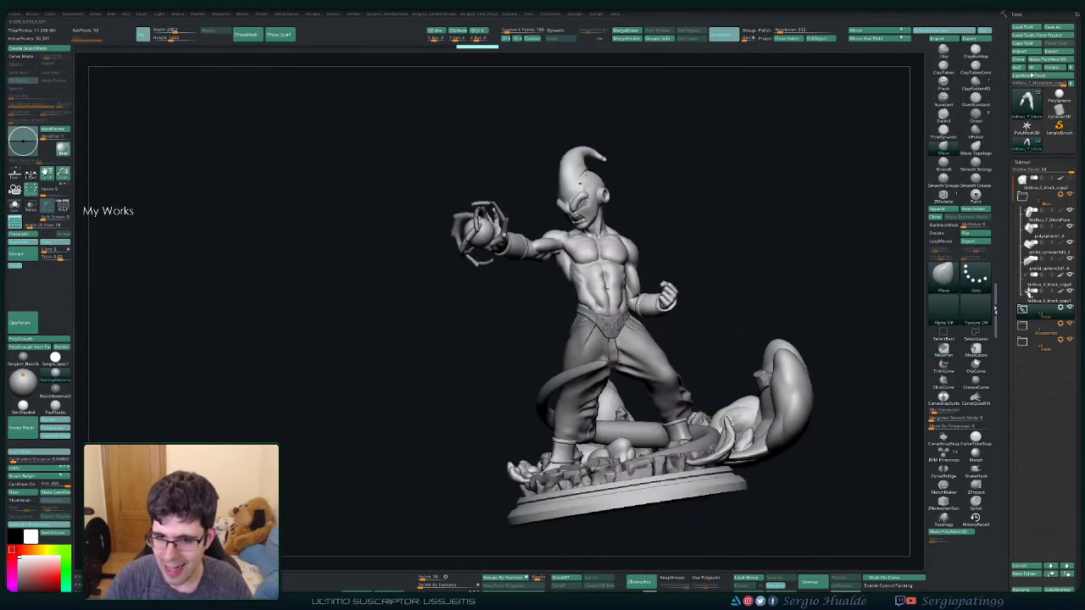
pyautogui.moveTo(638, 380); pyautogui.dragTo(648, 347, button='right')
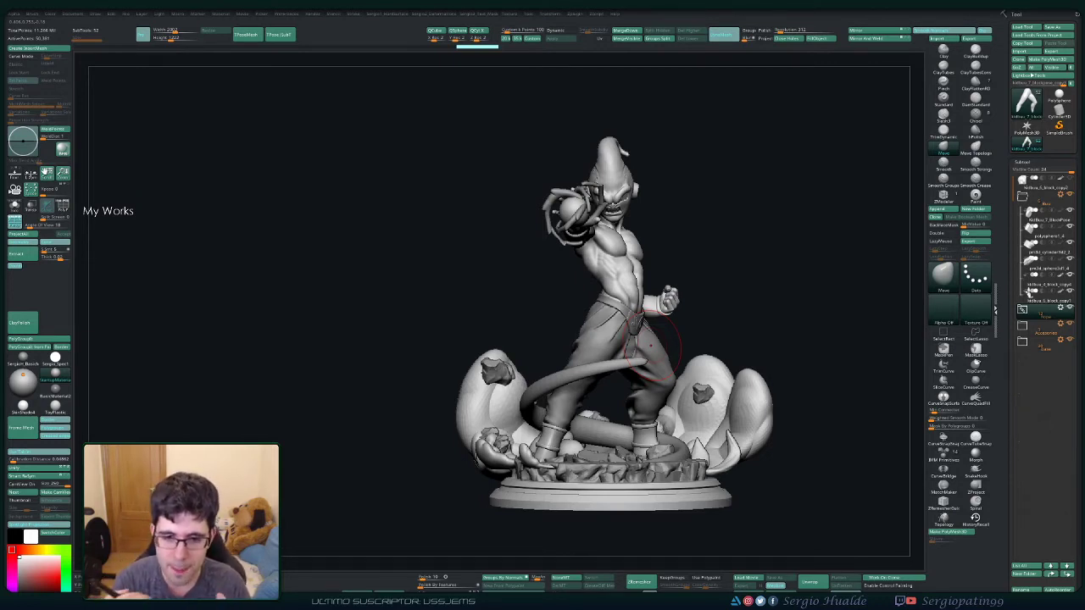
pyautogui.moveTo(712, 286); pyautogui.dragTo(697, 324)
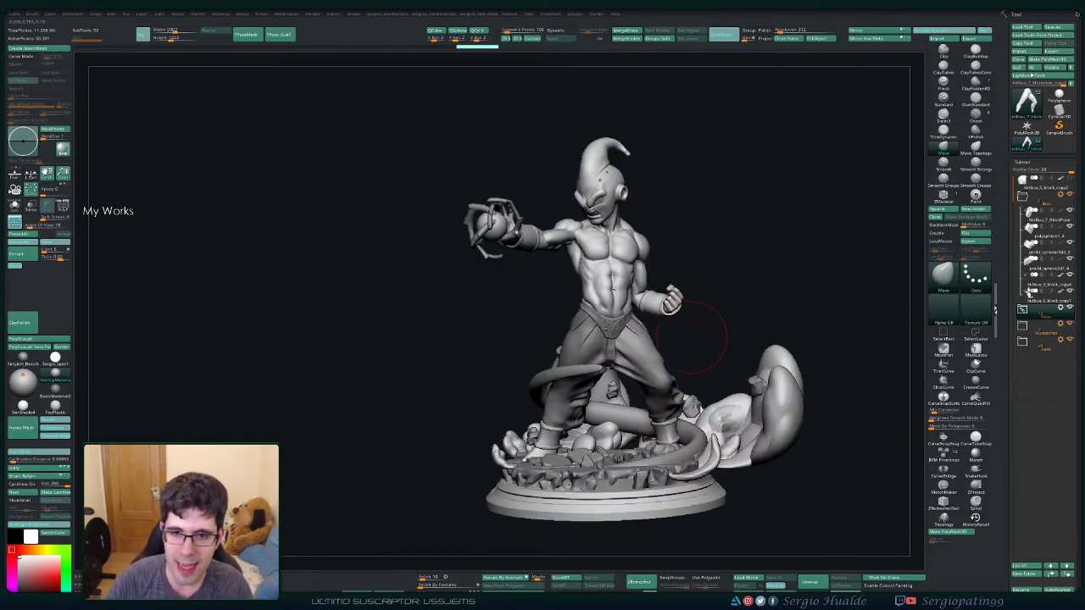
pyautogui.moveTo(729, 314); pyautogui.dragTo(722, 321)
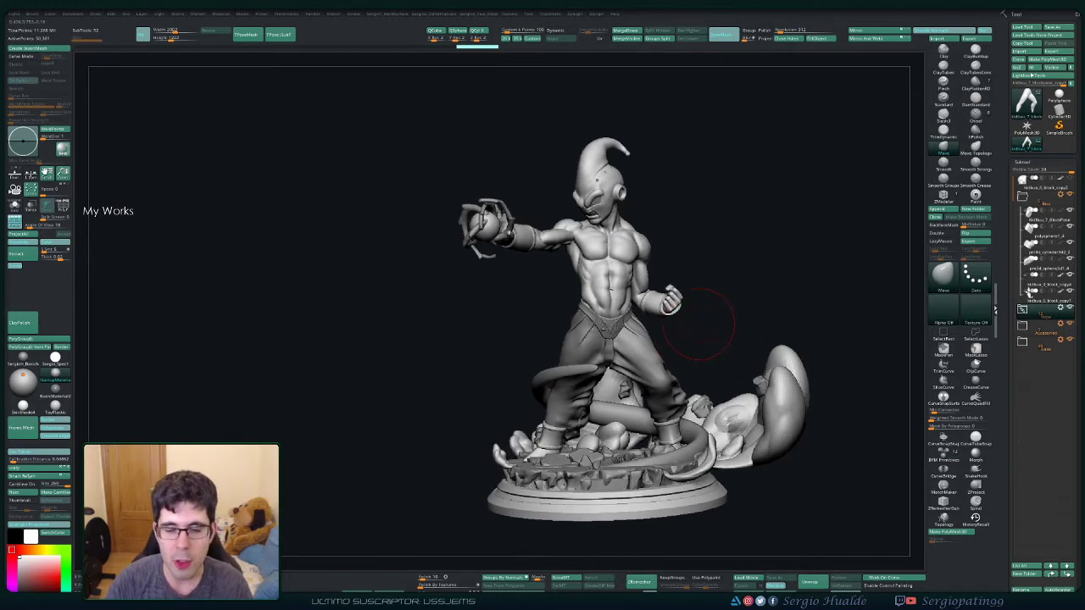
pyautogui.moveTo(616, 287)
pyautogui.mouseDown()
pyautogui.moveTo(621, 259)
pyautogui.moveTo(628, 298)
pyautogui.moveTo(799, 294)
pyautogui.mouseUp()
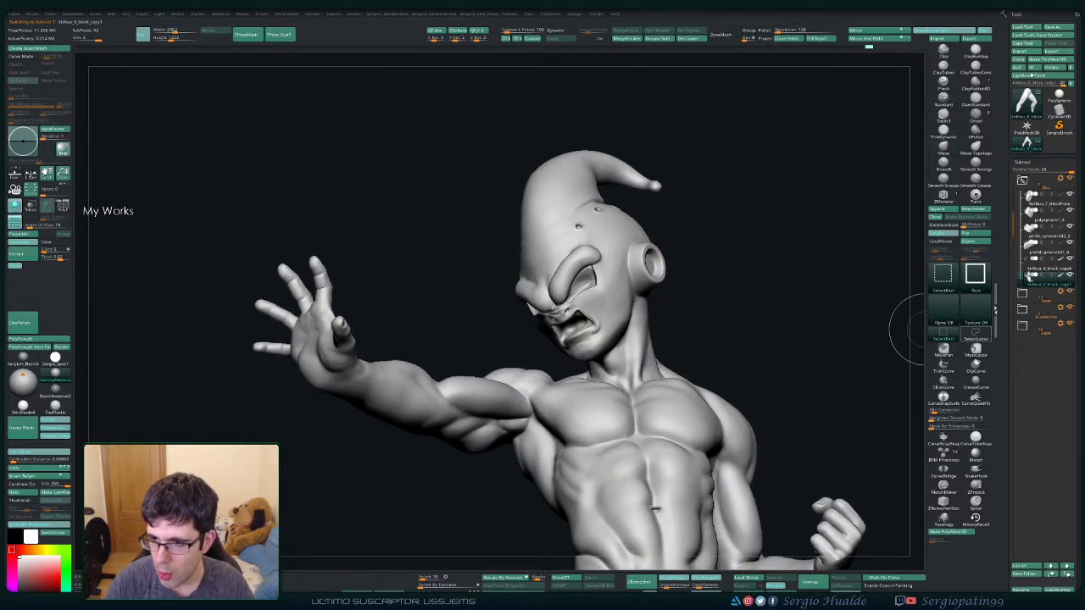
# Step: Lasso-isolate Kid Buu's head, frame it and zoom in on the mouth
pyautogui.hotkey('ctrl', 'shift')
pyautogui.keyDown('ctrl'); pyautogui.keyDown('shift'); pyautogui.moveTo(695, 209); pyautogui.dragTo(773, 203); pyautogui.keyUp('shift'); pyautogui.keyUp('ctrl')
pyautogui.moveTo(805, 339); pyautogui.dragTo(847, 339)
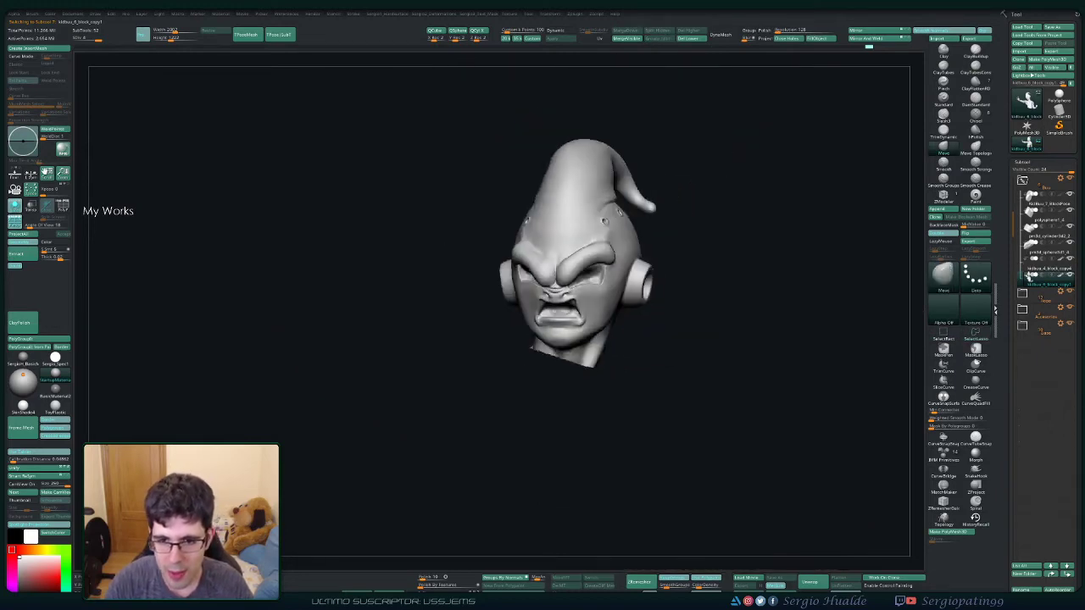
pyautogui.press('f')
pyautogui.moveTo(763, 339)
pyautogui.mouseDown()
pyautogui.moveTo(721, 356)
pyautogui.moveTo(519, 374)
pyautogui.mouseUp()
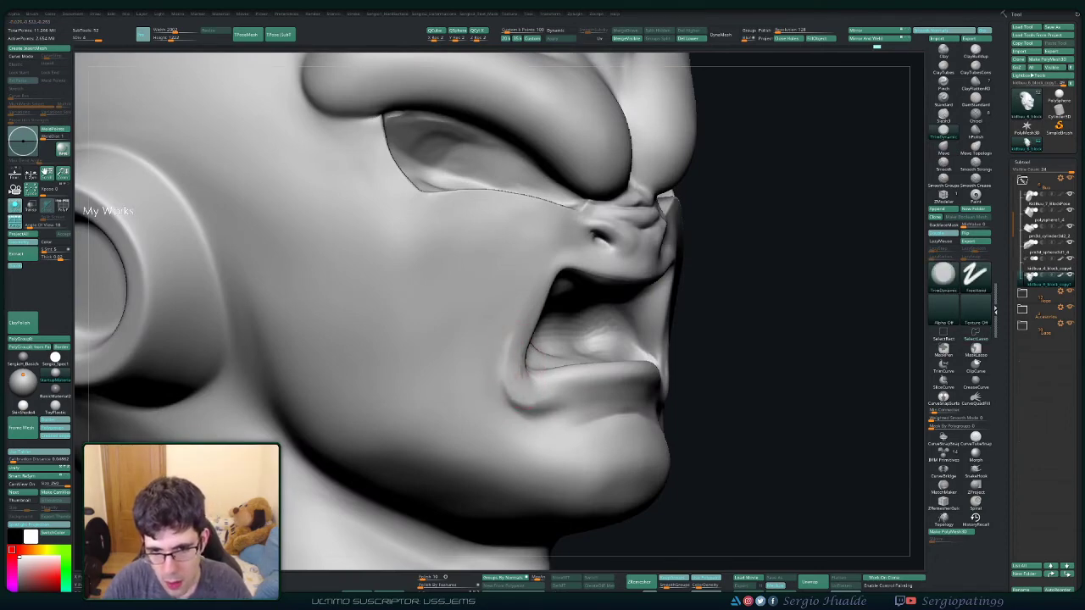
# Step: Smooth the lip-corner crease, build up the inner mouth corner and refine the lower lip
pyautogui.keyDown('shift'); pyautogui.moveTo(515, 392); pyautogui.dragTo(459, 392); pyautogui.keyUp('shift')
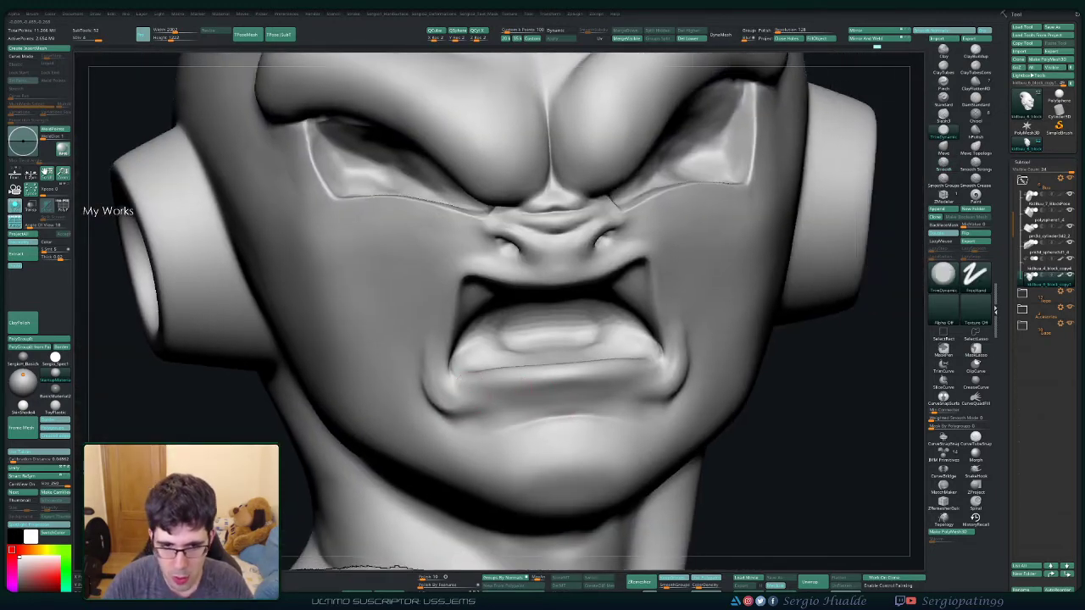
pyautogui.moveTo(339, 373); pyautogui.dragTo(431, 365)
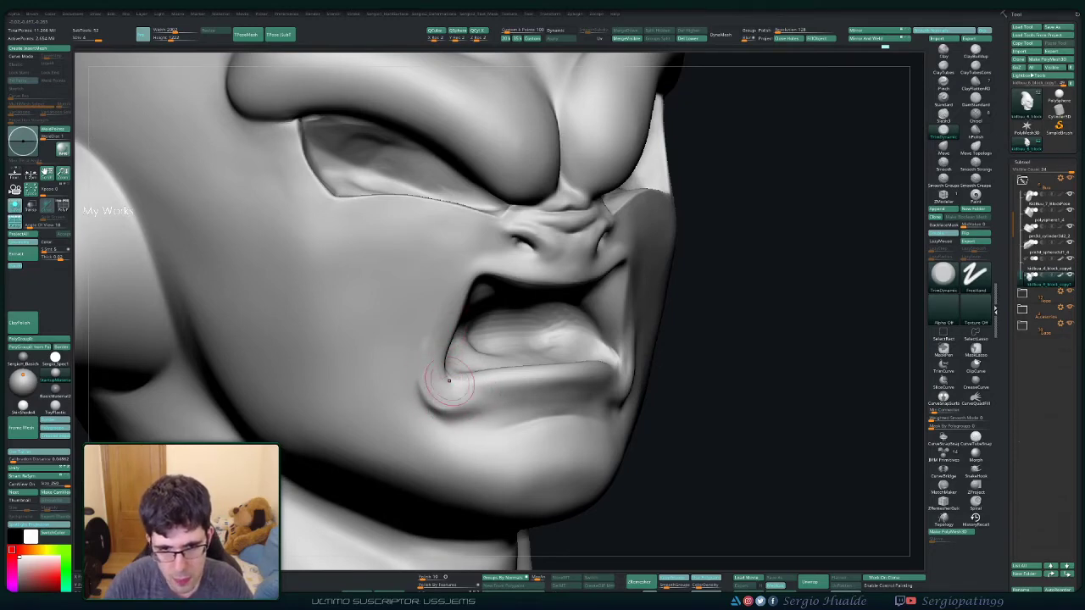
pyautogui.moveTo(449, 381); pyautogui.dragTo(437, 335)
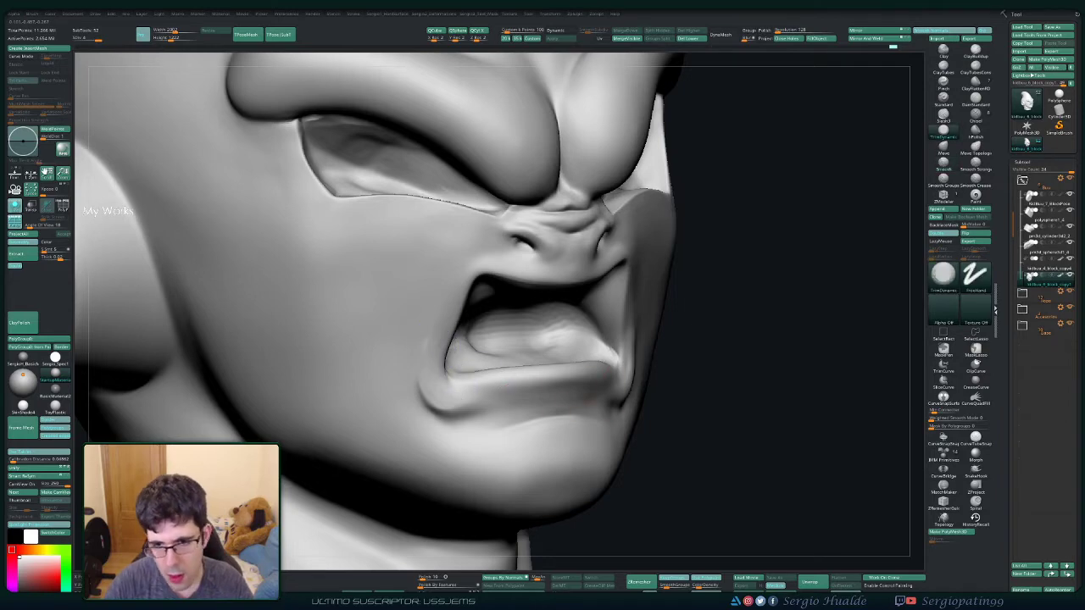
pyautogui.moveTo(763, 382); pyautogui.dragTo(645, 385)
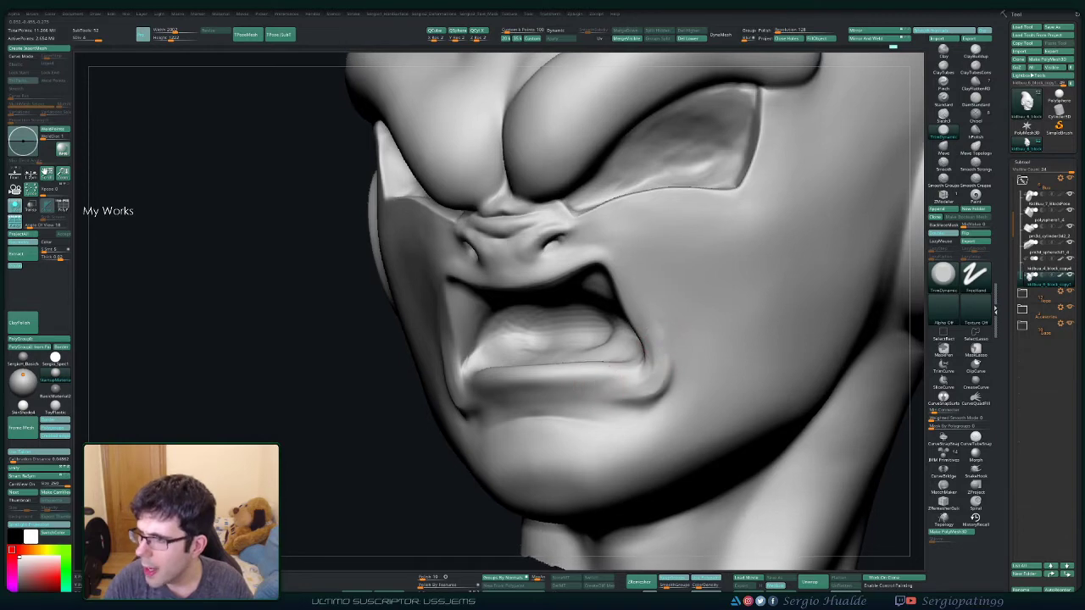
pyautogui.moveTo(599, 375); pyautogui.dragTo(564, 382, button='right')
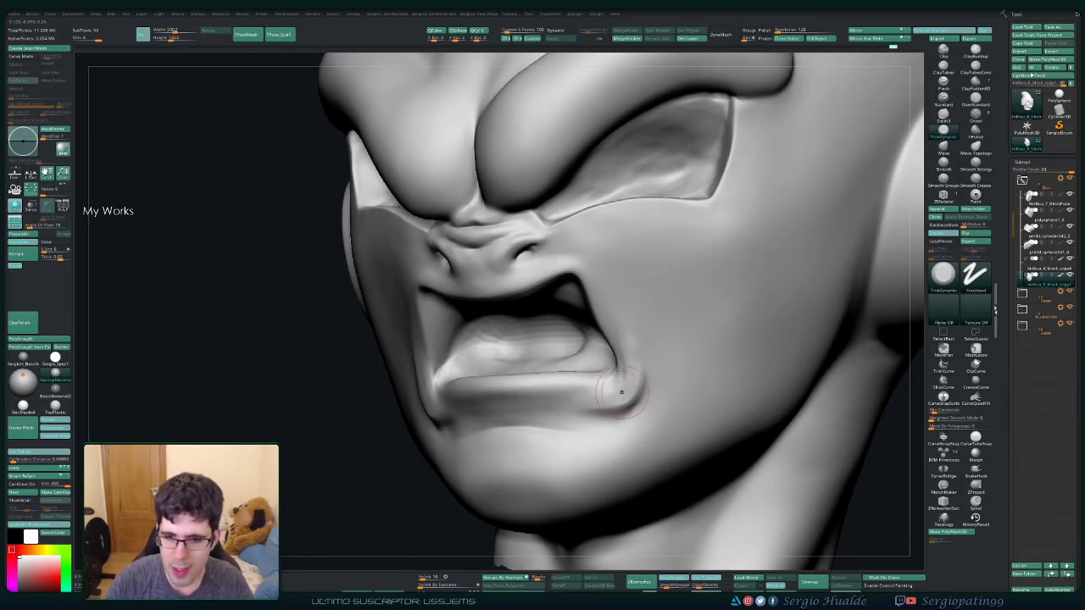
pyautogui.press('shift')
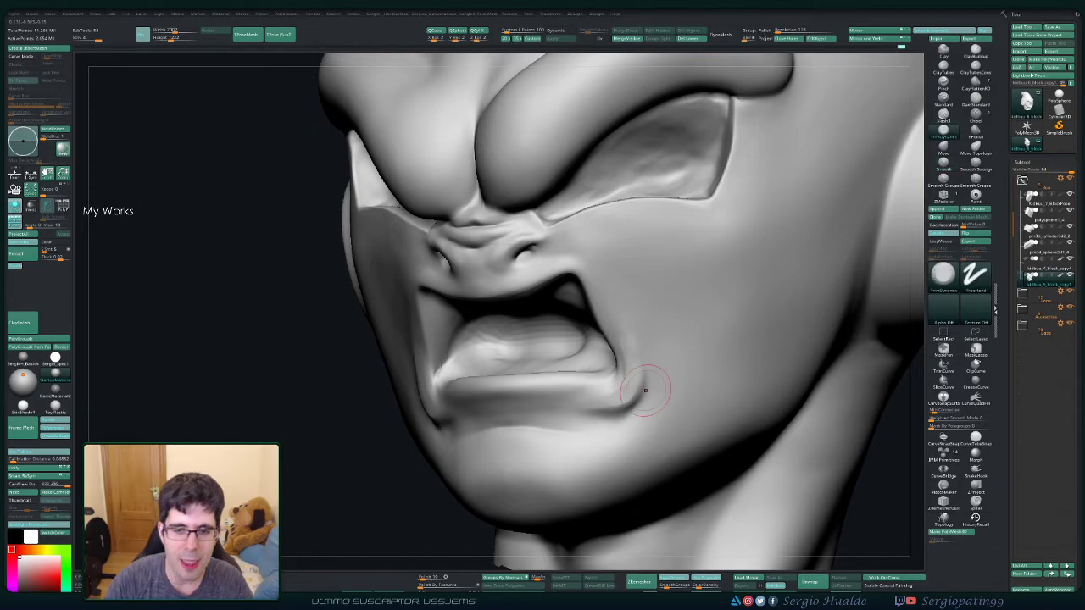
pyautogui.press('f')
pyautogui.moveTo(712, 333)
pyautogui.mouseDown()
pyautogui.moveTo(670, 306)
pyautogui.moveTo(683, 276)
pyautogui.moveTo(695, 348)
pyautogui.moveTo(644, 339)
pyautogui.moveTo(651, 428)
pyautogui.mouseUp()
pyautogui.hotkey('shift', 'f')
pyautogui.hotkey('shift', 'f')
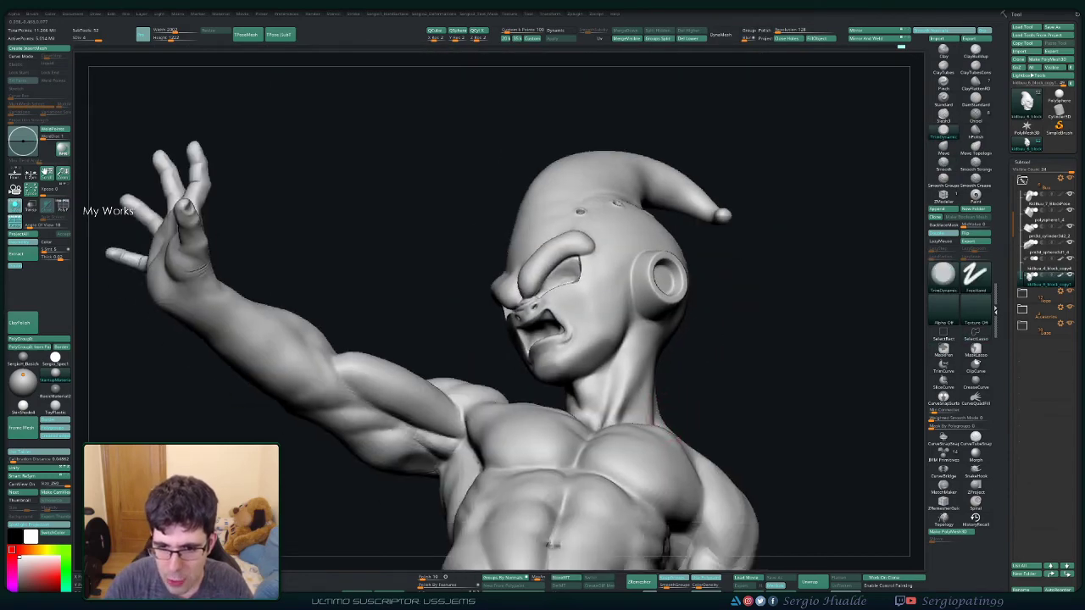
# Step: Smooth the skin over Kid Buu's shoulder muscle
pyautogui.moveTo(663, 336); pyautogui.dragTo(584, 359)
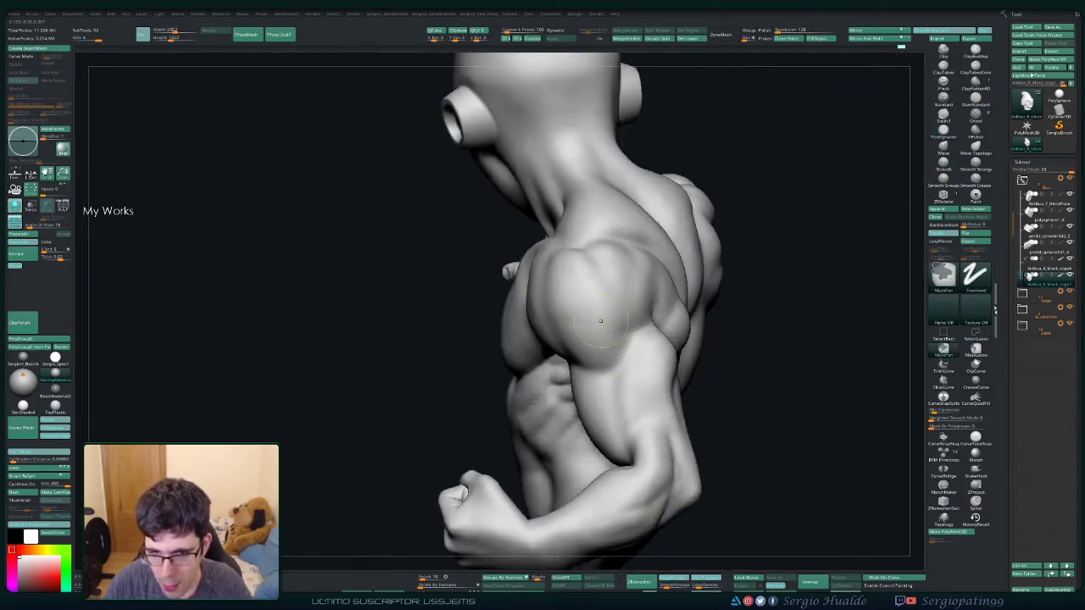
pyautogui.press('shift')
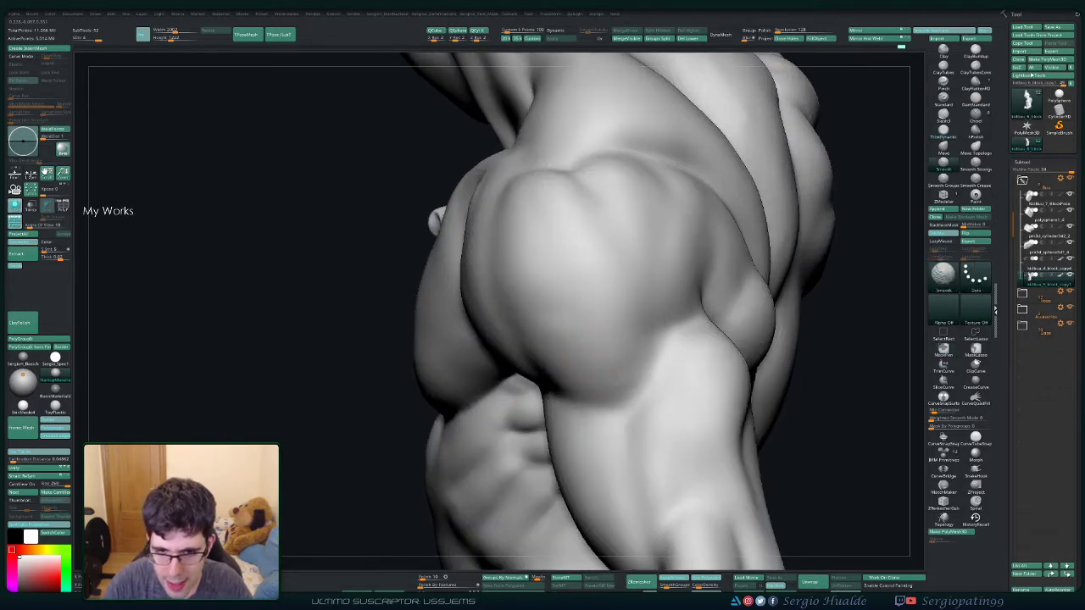
pyautogui.moveTo(557, 327)
pyautogui.keyDown('ctrl'); pyautogui.mouseDown(button='right')
pyautogui.moveTo(524, 356)
pyautogui.moveTo(557, 370)
pyautogui.moveTo(505, 381)
pyautogui.moveTo(533, 314)
pyautogui.moveTo(509, 254)
pyautogui.moveTo(557, 303)
pyautogui.mouseUp(button='right'); pyautogui.keyUp('ctrl')
pyautogui.press('shift')
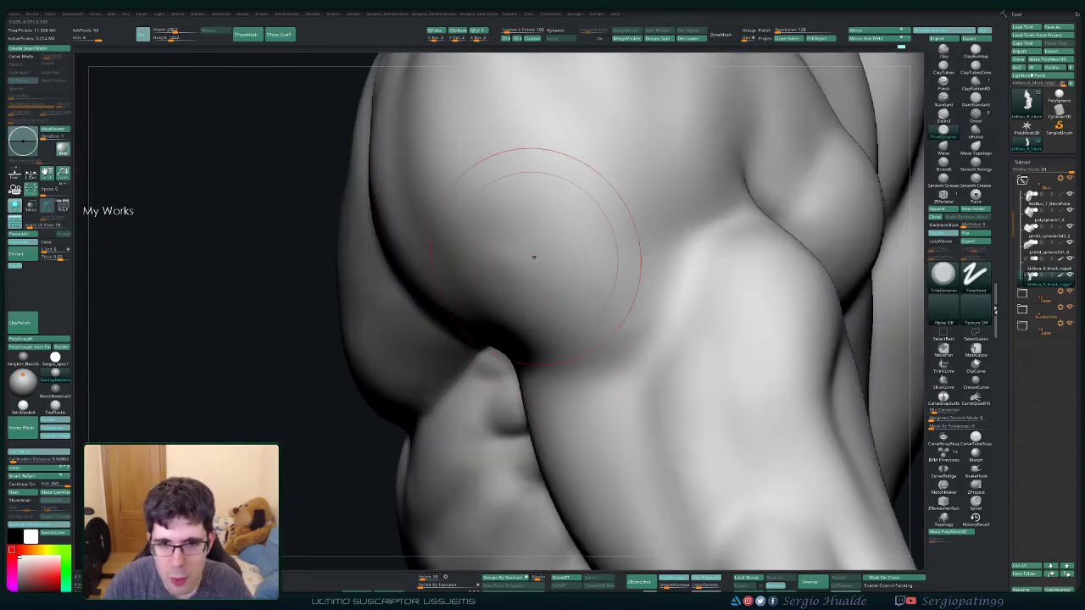
# Step: Show polygroup colours with the PolyFrame wireframe and zoom in on the mesh
pyautogui.keyDown('ctrl'); pyautogui.keyDown('alt'); pyautogui.keyDown('shift'); pyautogui.click(542, 299); pyautogui.keyUp('shift'); pyautogui.keyUp('alt'); pyautogui.keyUp('ctrl')
pyautogui.keyDown('ctrl'); pyautogui.keyDown('shift'); pyautogui.click(542, 300); pyautogui.keyUp('shift'); pyautogui.keyUp('ctrl')
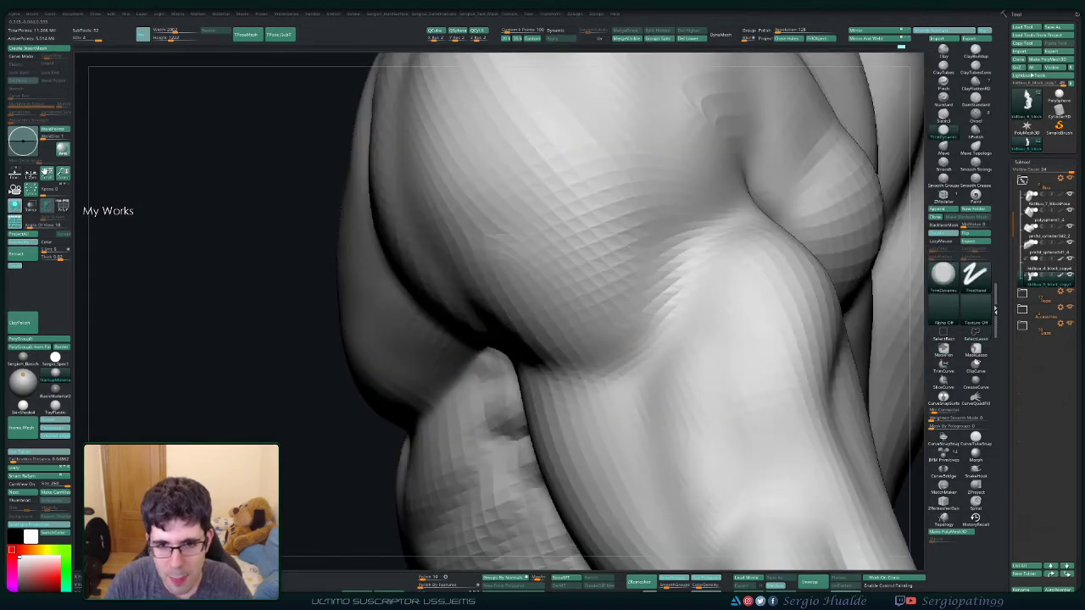
pyautogui.hotkey('shift', 'f')
pyautogui.moveTo(545, 303)
pyautogui.mouseDown(button='right')
pyautogui.moveTo(559, 322)
pyautogui.moveTo(506, 250)
pyautogui.moveTo(529, 322)
pyautogui.moveTo(518, 228)
pyautogui.mouseUp(button='right')
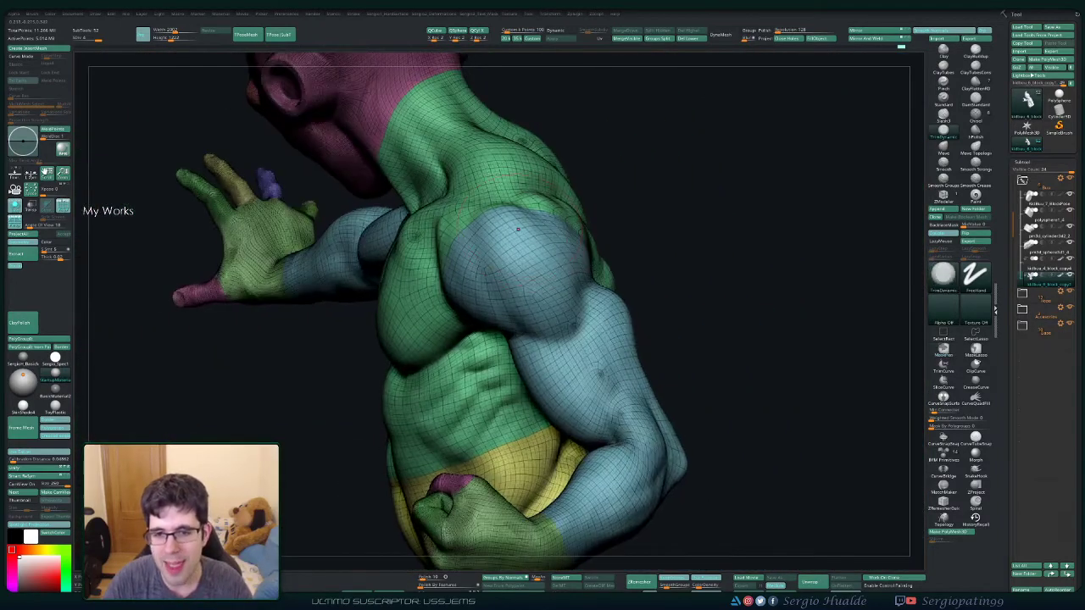
# Step: Turn off the PolyFrame wireframe and hide the body, leaving only Kid Buu's head
pyautogui.moveTo(577, 280); pyautogui.dragTo(585, 297, button='right')
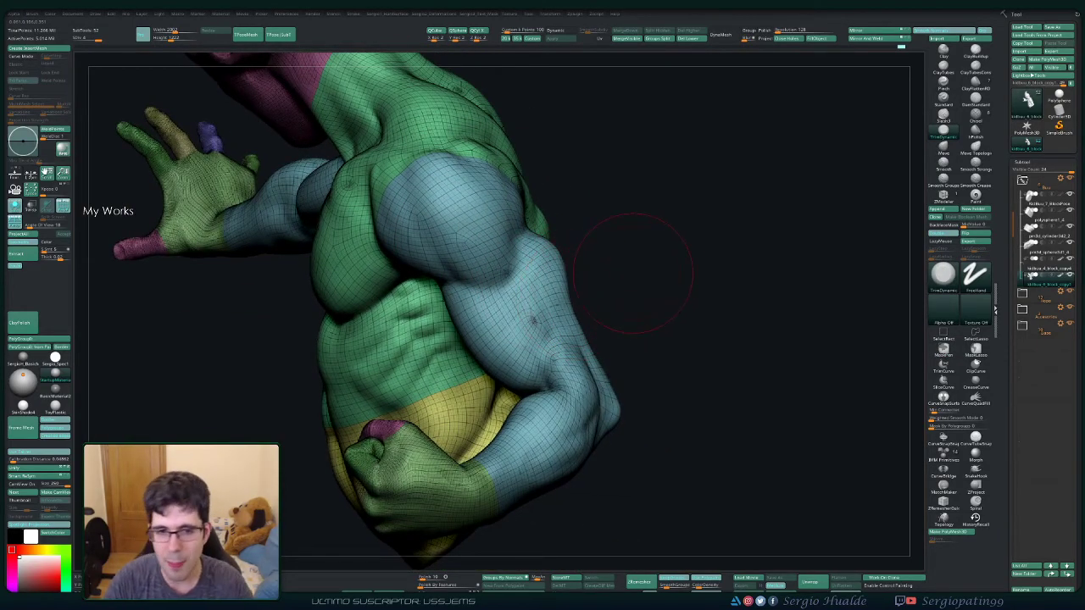
pyautogui.moveTo(625, 242)
pyautogui.mouseDown(button='right')
pyautogui.moveTo(526, 246)
pyautogui.moveTo(559, 271)
pyautogui.moveTo(531, 293)
pyautogui.moveTo(530, 359)
pyautogui.mouseUp(button='right')
pyautogui.hotkey('shift', 'f')
pyautogui.keyDown('ctrl'); pyautogui.keyDown('shift'); pyautogui.click(517, 263); pyautogui.keyUp('shift'); pyautogui.keyUp('ctrl')
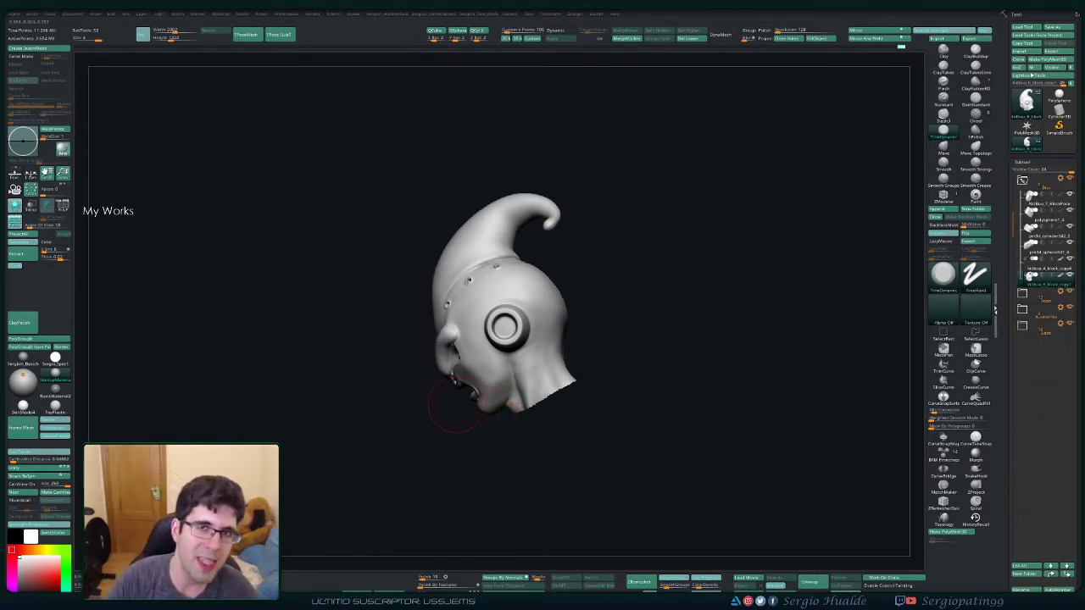
# Step: Smooth the curled horn tip on Buu's head, then check it from the side and front
pyautogui.moveTo(627, 261)
pyautogui.mouseDown()
pyautogui.moveTo(533, 242)
pyautogui.moveTo(533, 169)
pyautogui.mouseUp()
pyautogui.keyDown('shift'); pyautogui.moveTo(520, 315); pyautogui.dragTo(528, 293); pyautogui.keyUp('shift')
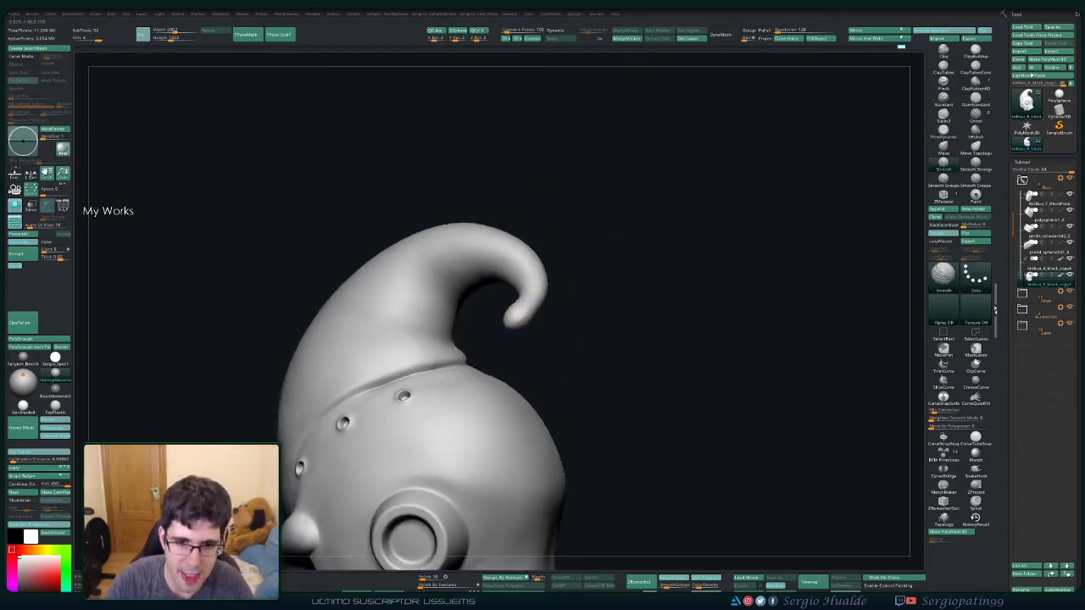
pyautogui.moveTo(438, 305); pyautogui.dragTo(375, 290)
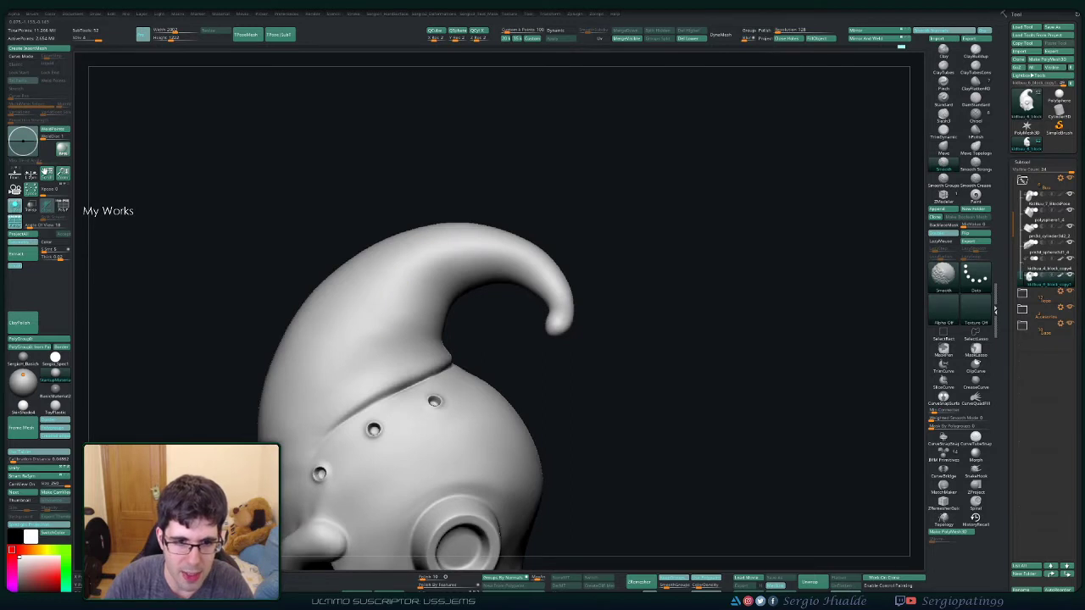
pyautogui.moveTo(411, 327)
pyautogui.mouseDown()
pyautogui.moveTo(389, 376)
pyautogui.moveTo(339, 348)
pyautogui.moveTo(356, 365)
pyautogui.moveTo(335, 363)
pyautogui.moveTo(302, 481)
pyautogui.moveTo(497, 296)
pyautogui.moveTo(466, 347)
pyautogui.mouseUp()
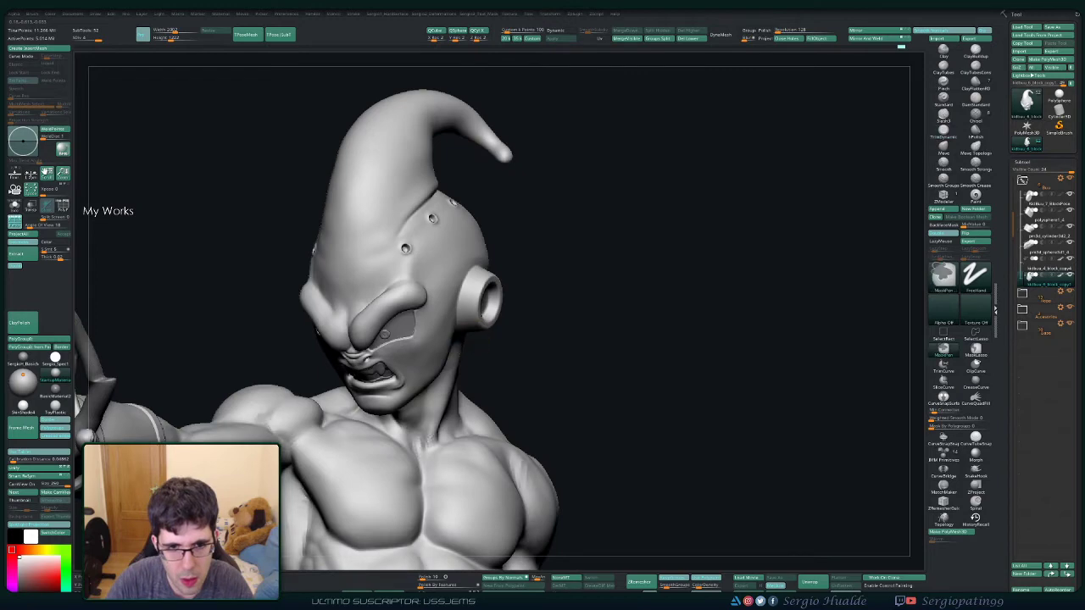
pyautogui.moveTo(474, 305); pyautogui.dragTo(541, 269)
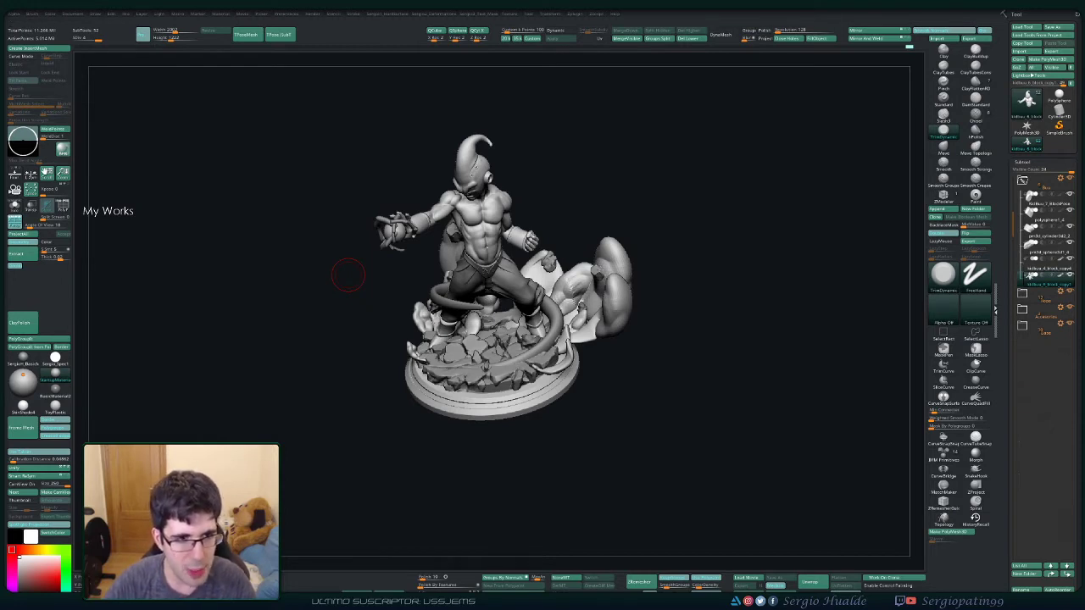
# Step: Select the curled tube subtool and solo it so only the tail is visible
pyautogui.press('space')
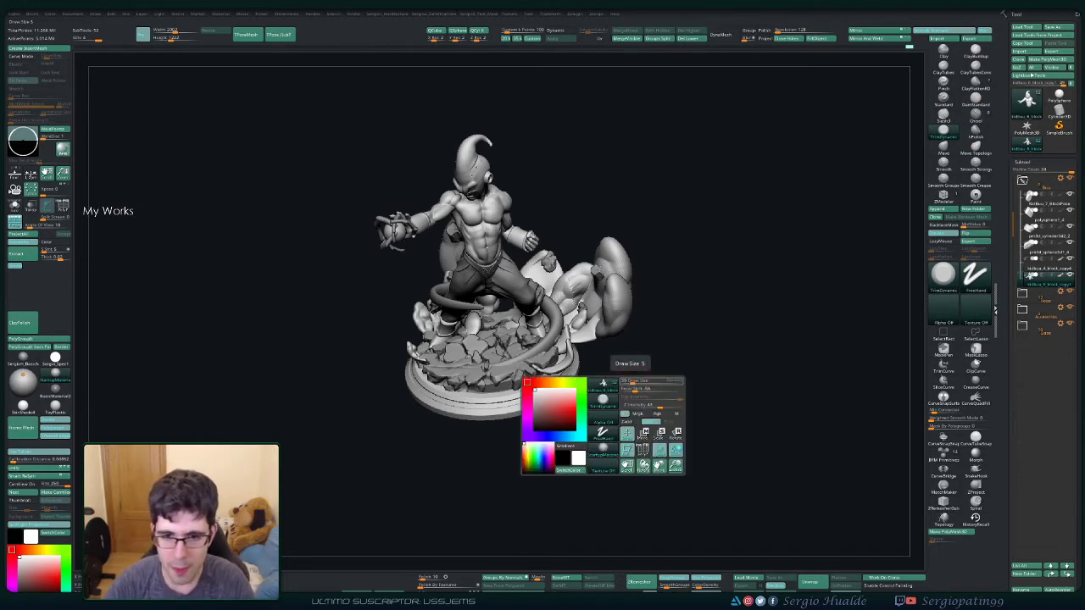
pyautogui.moveTo(755, 310)
pyautogui.mouseDown()
pyautogui.moveTo(720, 322)
pyautogui.moveTo(719, 370)
pyautogui.moveTo(585, 347)
pyautogui.moveTo(594, 339)
pyautogui.mouseUp()
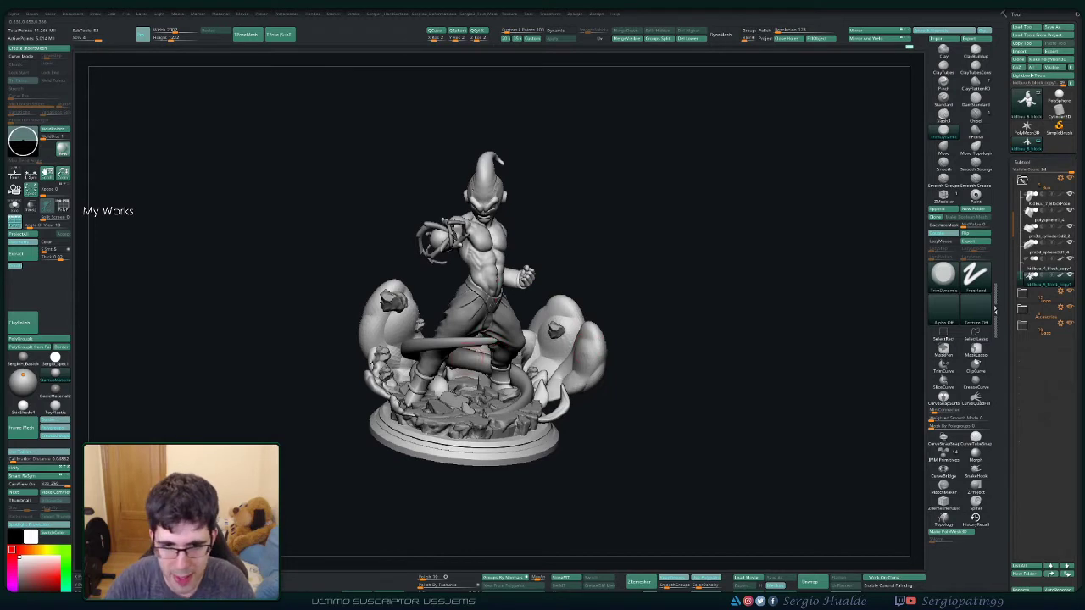
pyautogui.keyDown('alt'); pyautogui.click(520, 406); pyautogui.keyUp('alt')
pyautogui.press('f')
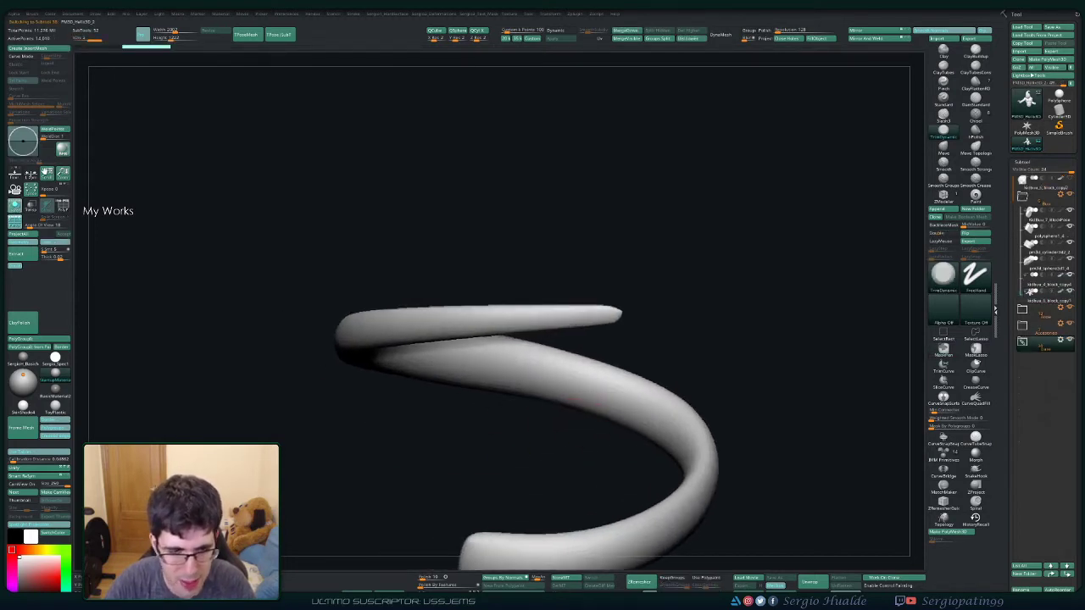
# Step: Orbit and zoom around the soloed curled tail, then turn Solo off to show every subtool
pyautogui.click(19, 323)
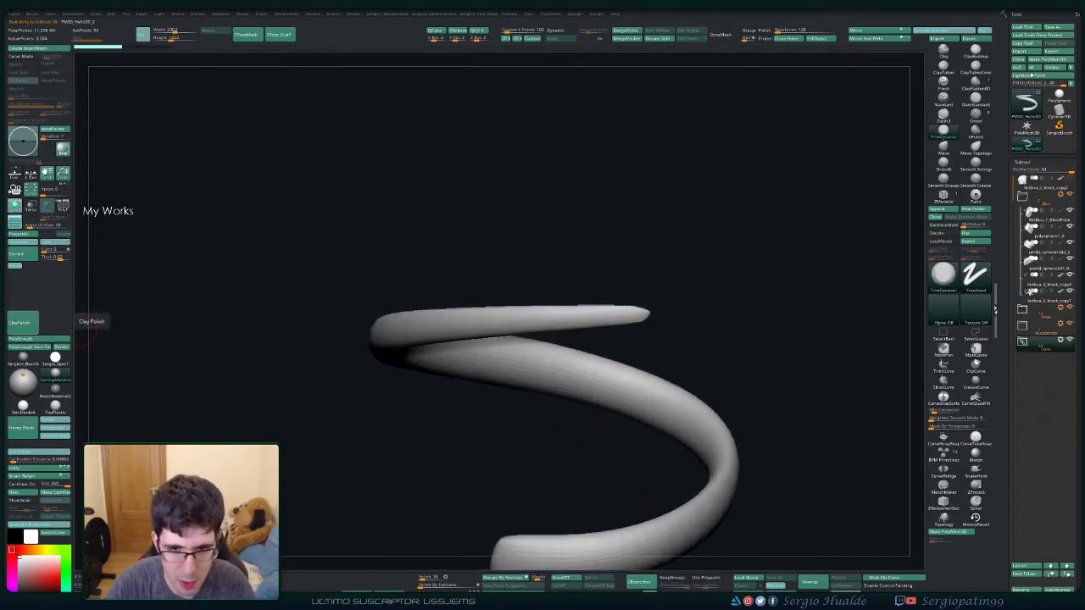
pyautogui.keyDown('alt'); pyautogui.moveTo(551, 285); pyautogui.dragTo(552, 264); pyautogui.keyUp('alt')
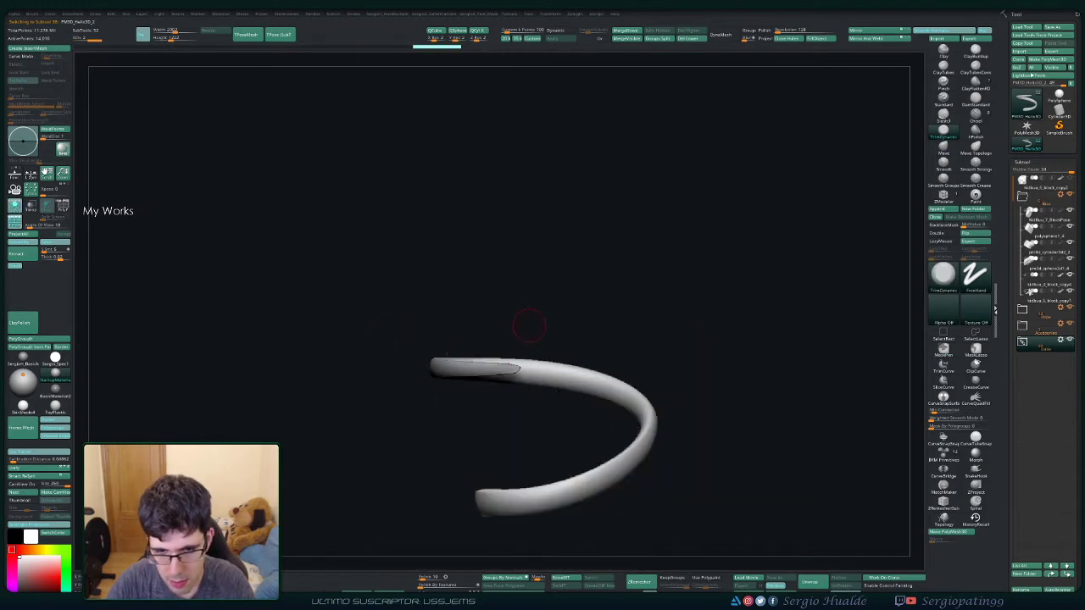
pyautogui.moveTo(543, 339); pyautogui.dragTo(589, 316)
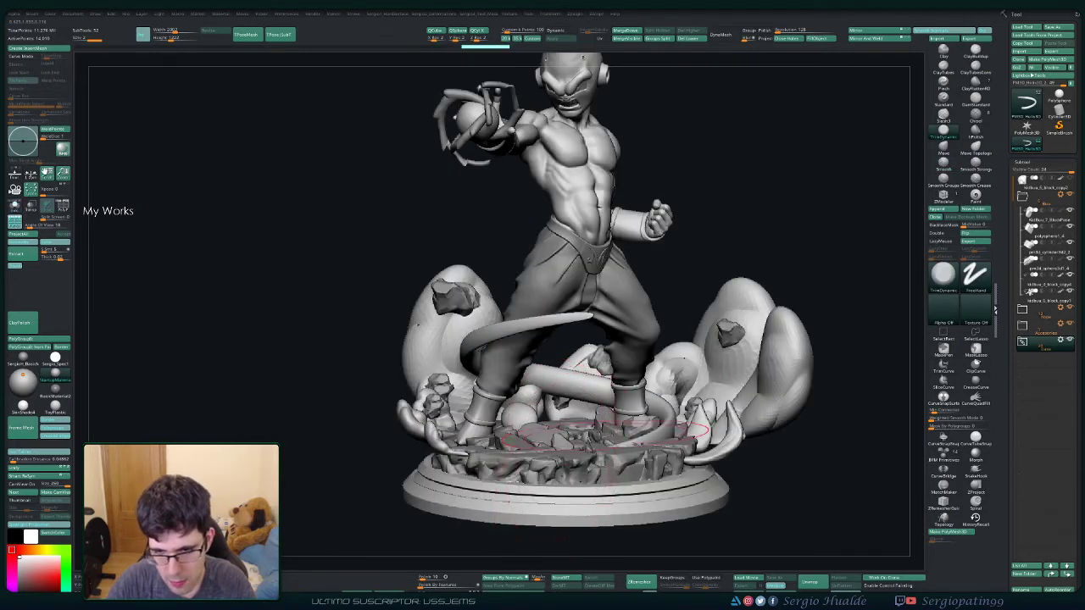
pyautogui.moveTo(763, 254); pyautogui.dragTo(695, 280)
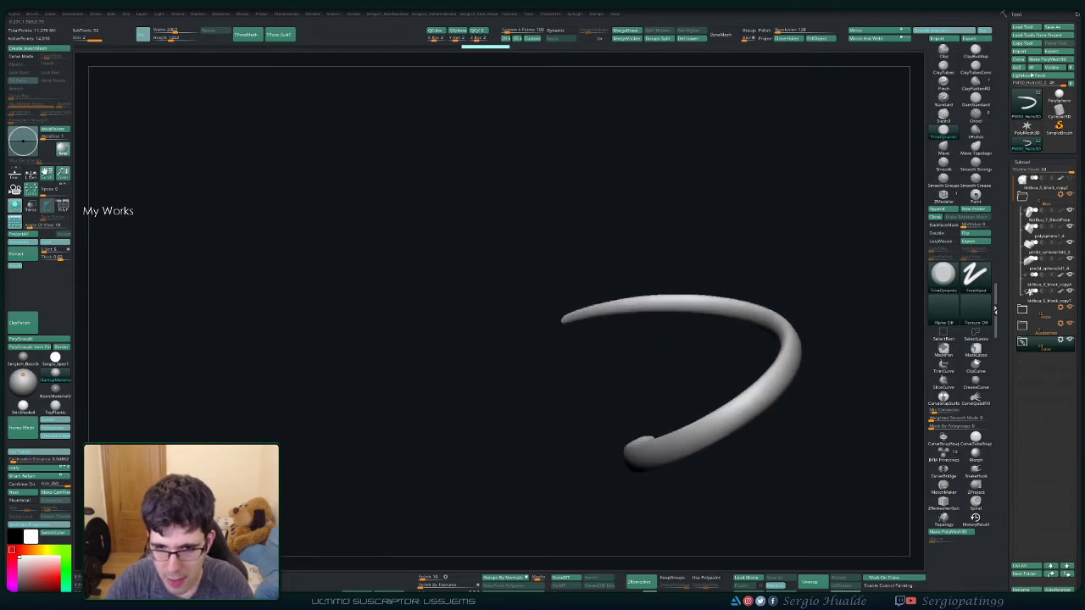
pyautogui.moveTo(678, 349); pyautogui.dragTo(645, 323)
pyautogui.moveTo(594, 246); pyautogui.dragTo(613, 230)
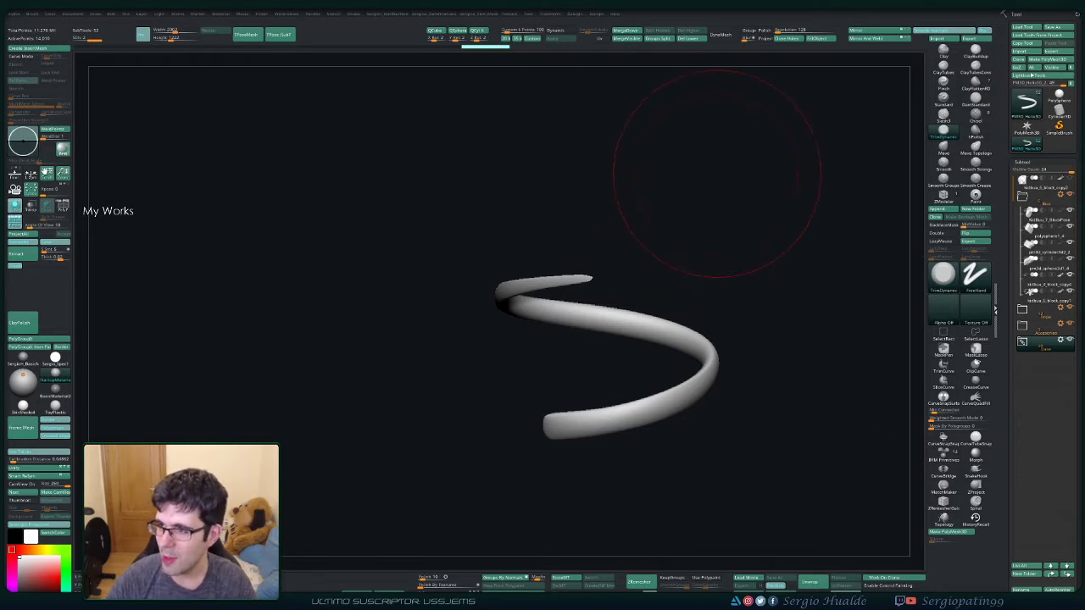
pyautogui.moveTo(818, 322); pyautogui.dragTo(695, 332)
pyautogui.keyDown('ctrl'); pyautogui.keyDown('shift'); pyautogui.click(695, 332); pyautogui.keyUp('shift'); pyautogui.keyUp('ctrl')
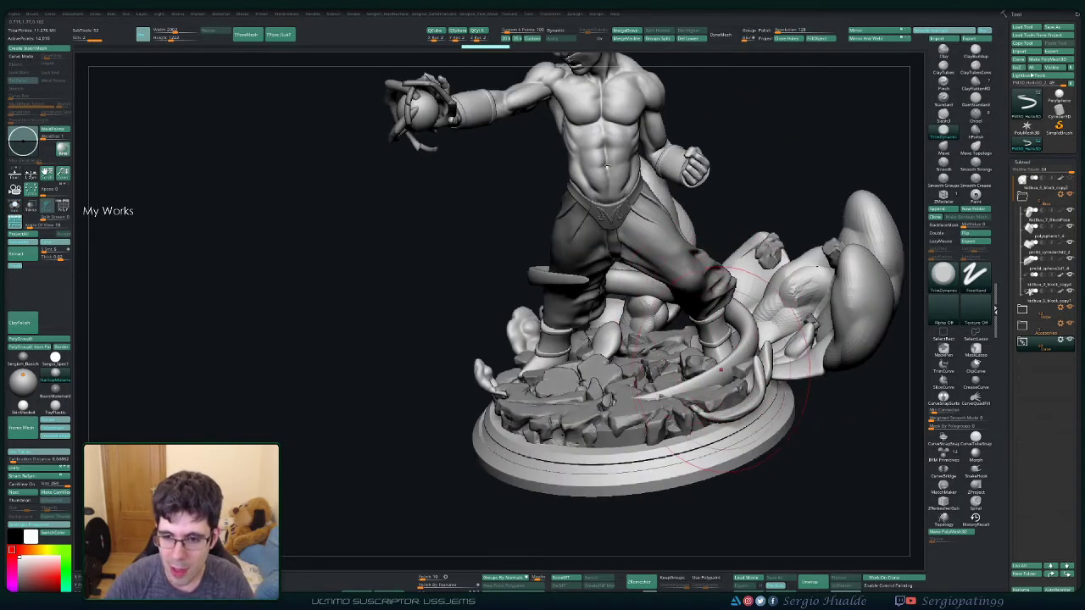
# Step: Solo and orbit the smoke puff pieces, then collapse a folder and hide nearly all subtools
pyautogui.keyDown('ctrl'); pyautogui.keyDown('shift'); pyautogui.click(788, 369); pyautogui.keyUp('shift'); pyautogui.keyUp('ctrl')
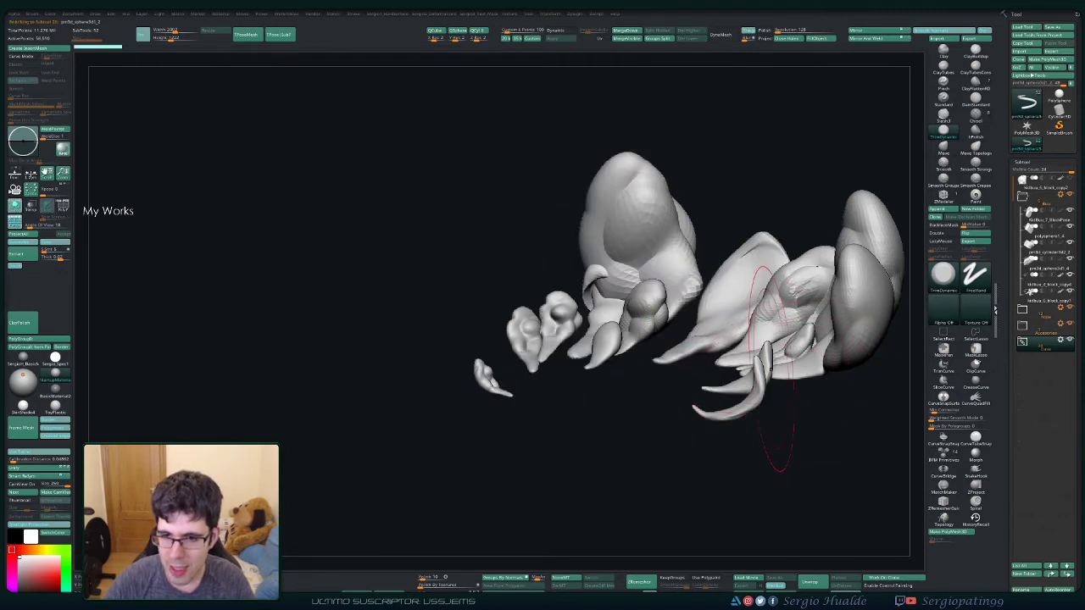
pyautogui.moveTo(775, 448); pyautogui.dragTo(689, 323)
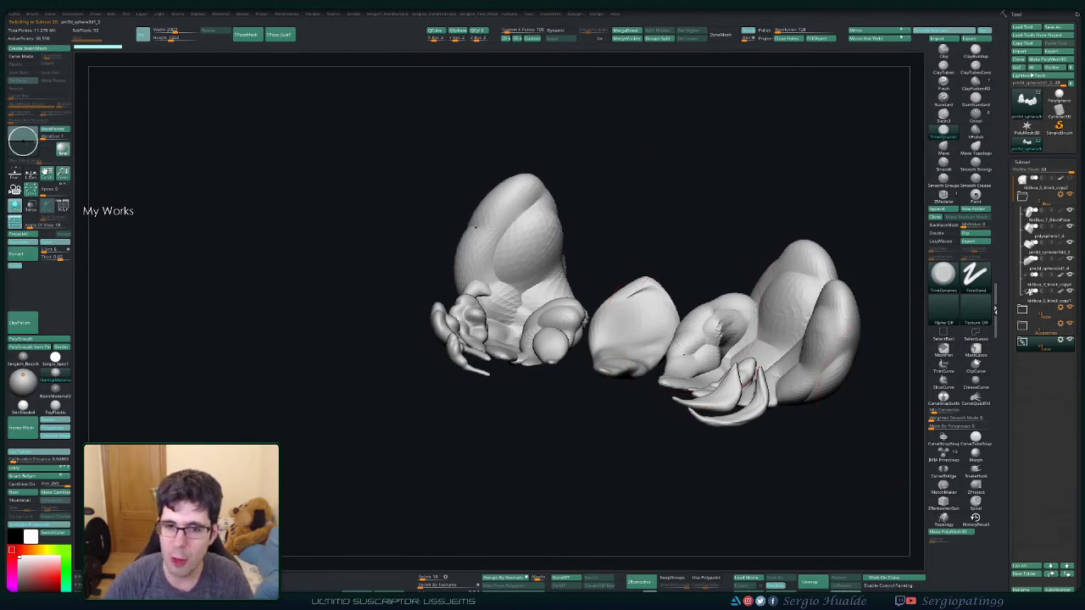
pyautogui.keyDown('alt'); pyautogui.moveTo(736, 315); pyautogui.dragTo(651, 349); pyautogui.keyUp('alt')
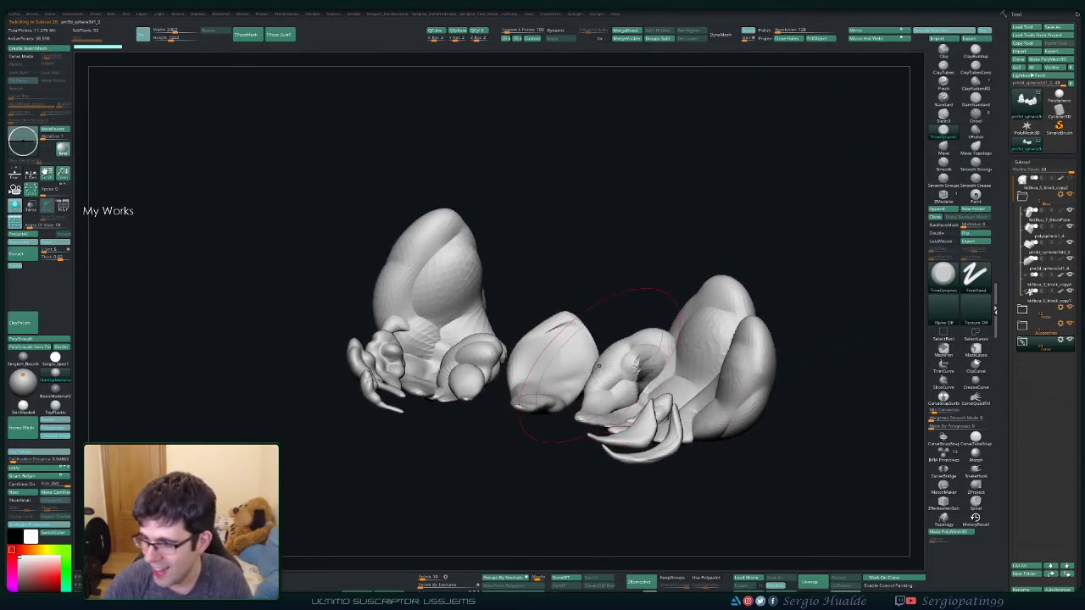
pyautogui.moveTo(651, 349)
pyautogui.mouseDown(button='right')
pyautogui.moveTo(657, 393)
pyautogui.moveTo(721, 395)
pyautogui.mouseUp(button='right')
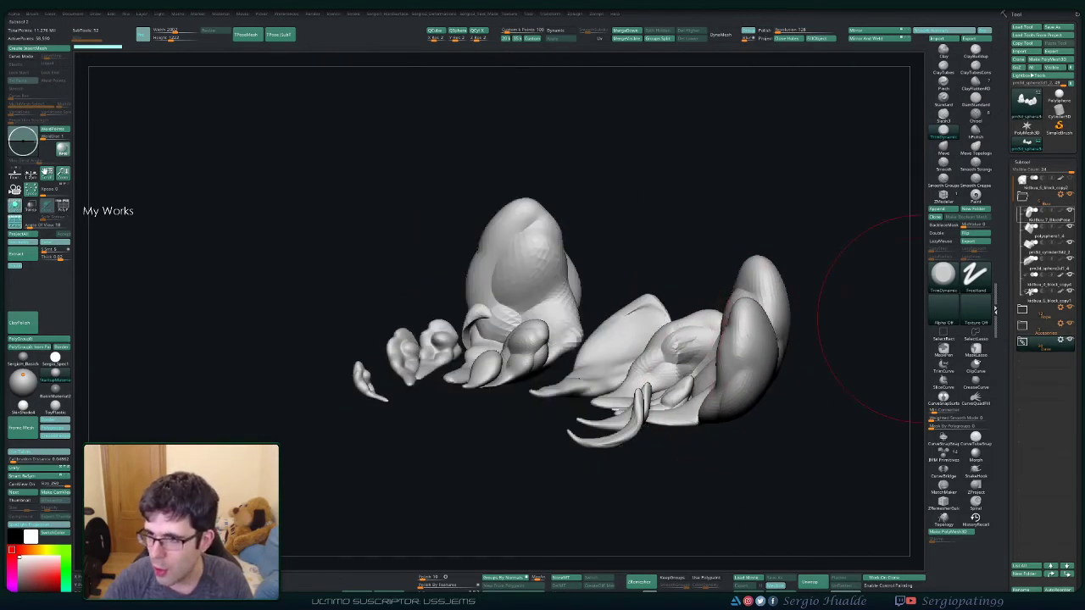
pyautogui.click(1022, 212)
pyautogui.click(1070, 195)
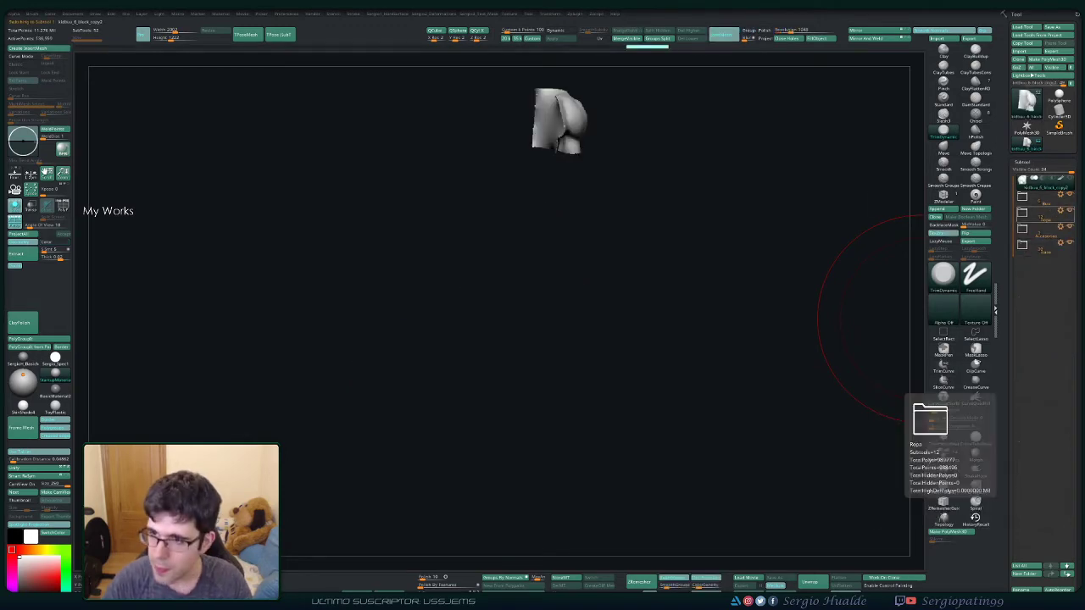
# Step: Accept the non-undoable hiding warning, then select the TrimDynamic brush with B, T, D
pyautogui.click(1022, 195)
pyautogui.click(1008, 238)
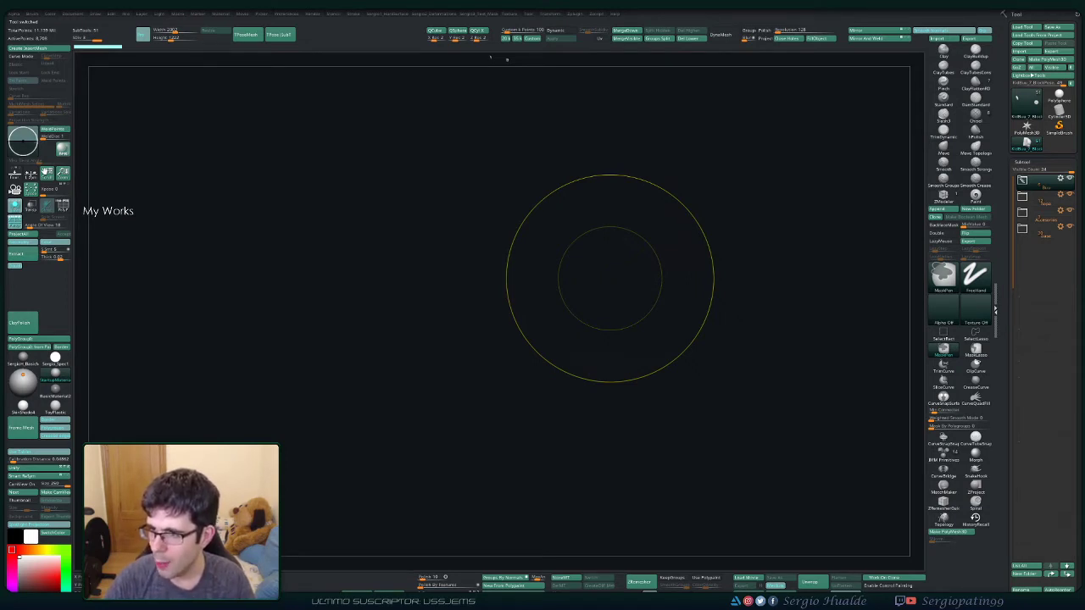
pyautogui.press('b')
pyautogui.press('t')
pyautogui.press('d')
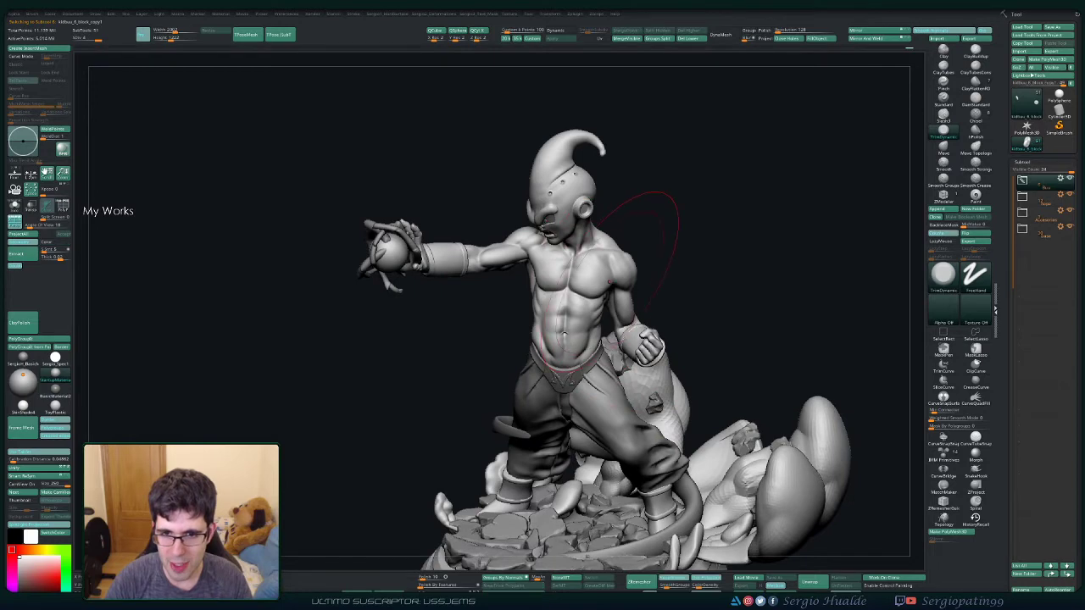
pyautogui.keyDown('ctrl'); pyautogui.moveTo(653, 242); pyautogui.dragTo(640, 258, button='right'); pyautogui.keyUp('ctrl')
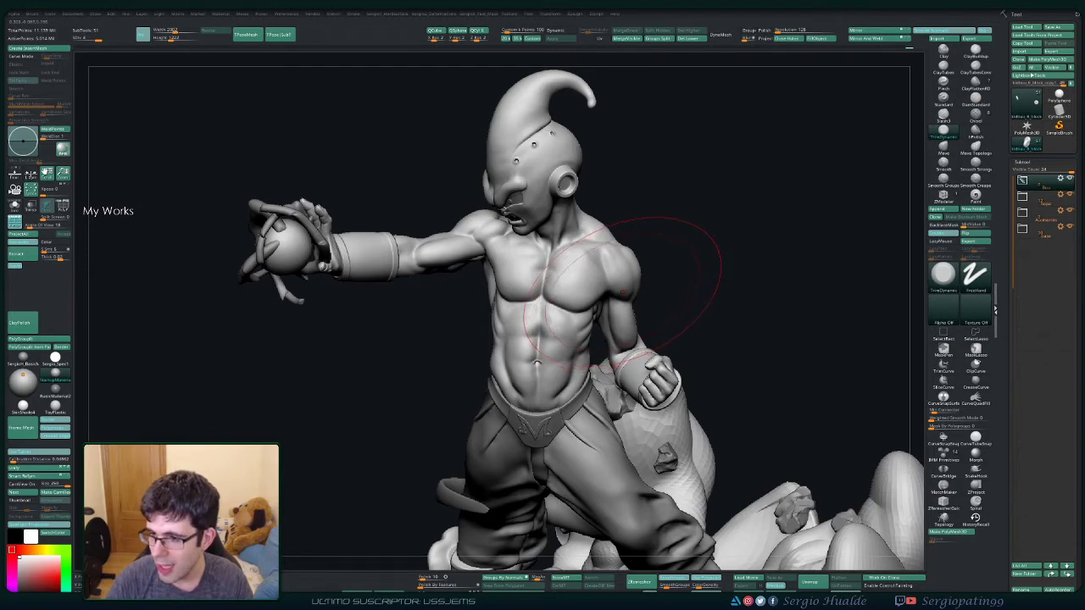
pyautogui.keyDown('ctrl'); pyautogui.moveTo(623, 284); pyautogui.dragTo(700, 267, button='right'); pyautogui.keyUp('ctrl')
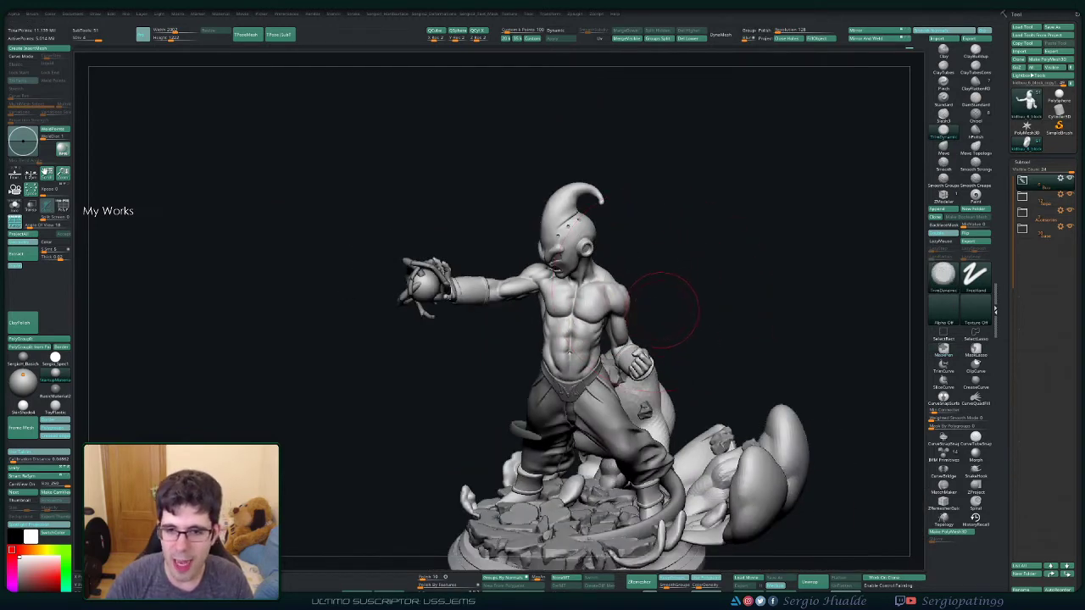
pyautogui.moveTo(695, 306); pyautogui.dragTo(618, 325)
pyautogui.moveTo(611, 315)
pyautogui.mouseDown(button='right')
pyautogui.moveTo(641, 285)
pyautogui.moveTo(606, 314)
pyautogui.mouseUp(button='right')
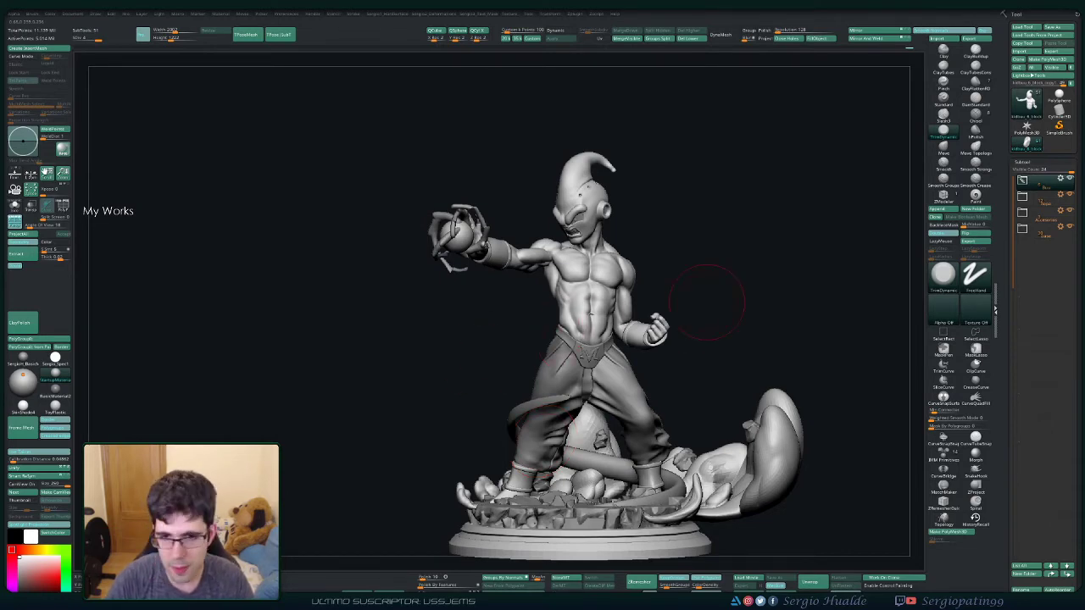
pyautogui.moveTo(706, 301)
pyautogui.mouseDown()
pyautogui.moveTo(644, 299)
pyautogui.moveTo(673, 243)
pyautogui.moveTo(646, 287)
pyautogui.moveTo(653, 311)
pyautogui.mouseUp()
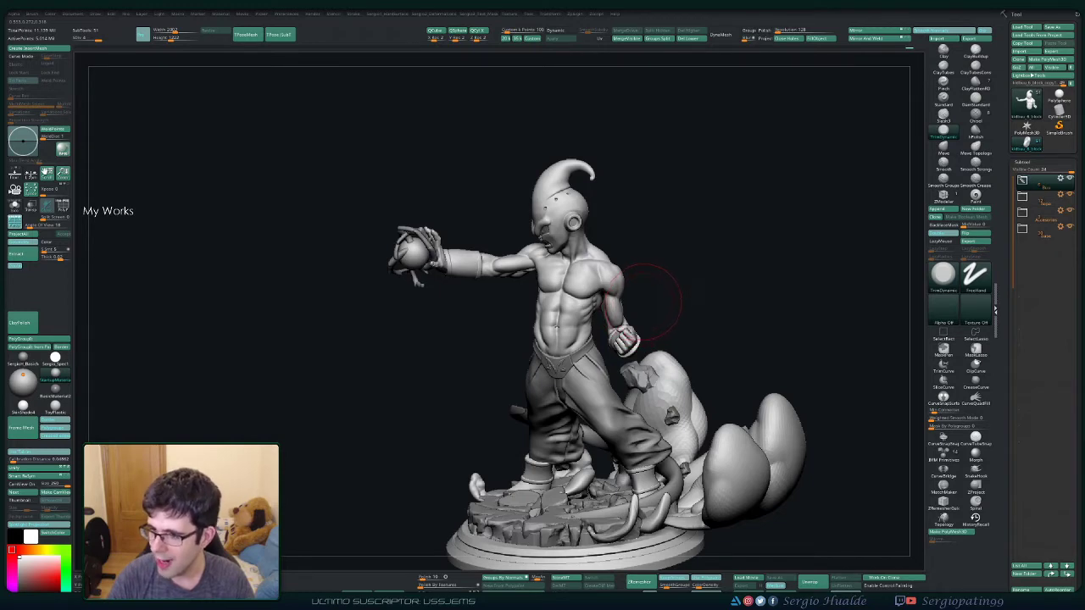
pyautogui.moveTo(683, 275); pyautogui.dragTo(681, 282)
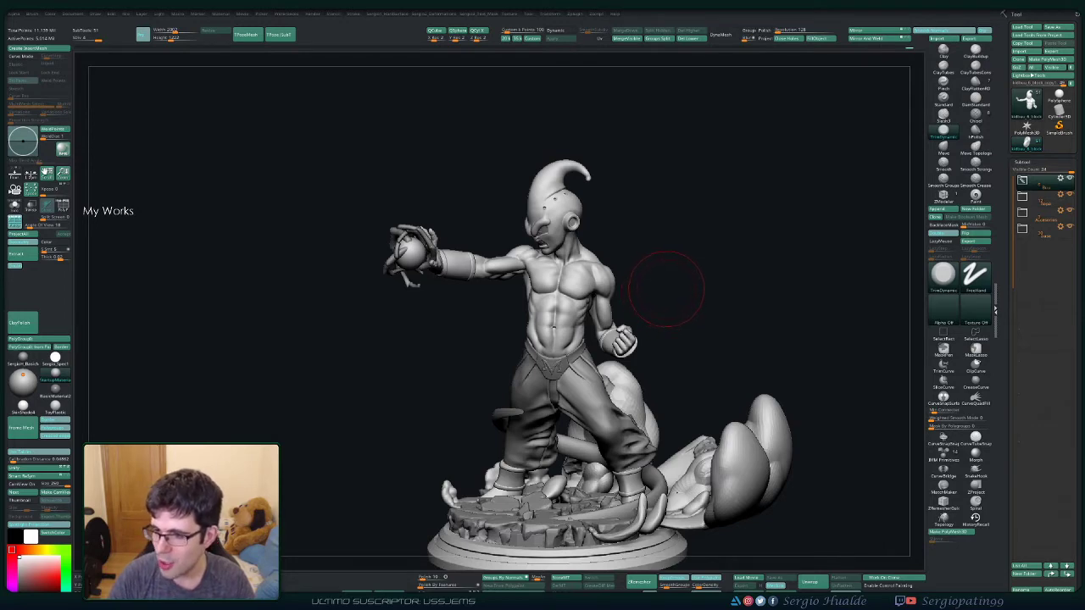
pyautogui.moveTo(648, 305)
pyautogui.mouseDown()
pyautogui.moveTo(737, 280)
pyautogui.moveTo(678, 284)
pyautogui.moveTo(678, 212)
pyautogui.mouseUp()
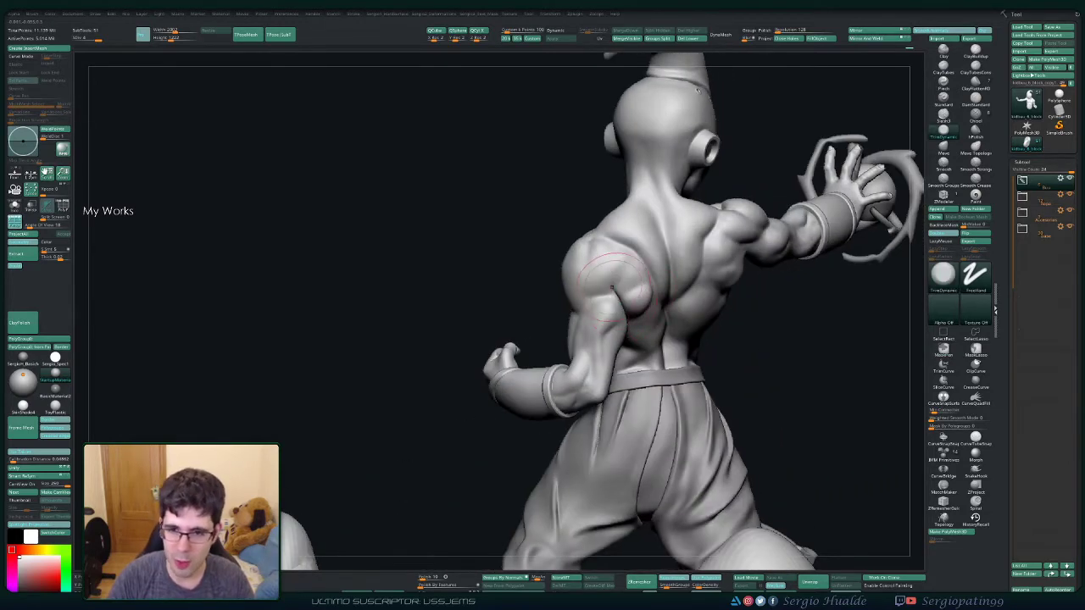
pyautogui.keyDown('alt'); pyautogui.moveTo(601, 280); pyautogui.dragTo(591, 300); pyautogui.keyUp('alt')
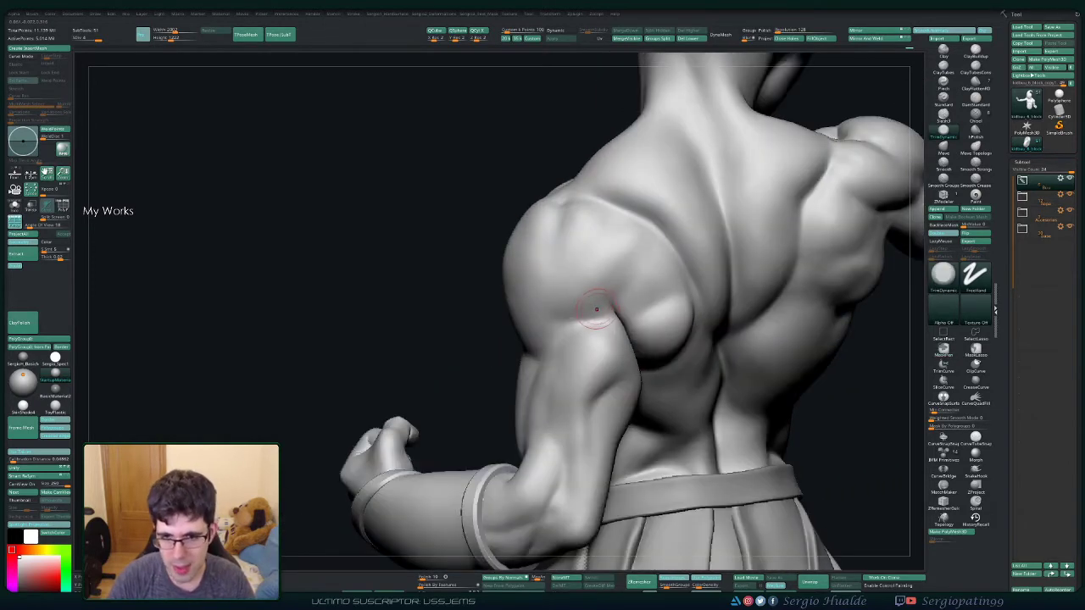
pyautogui.press('b')
pyautogui.press('c')
pyautogui.press('l')
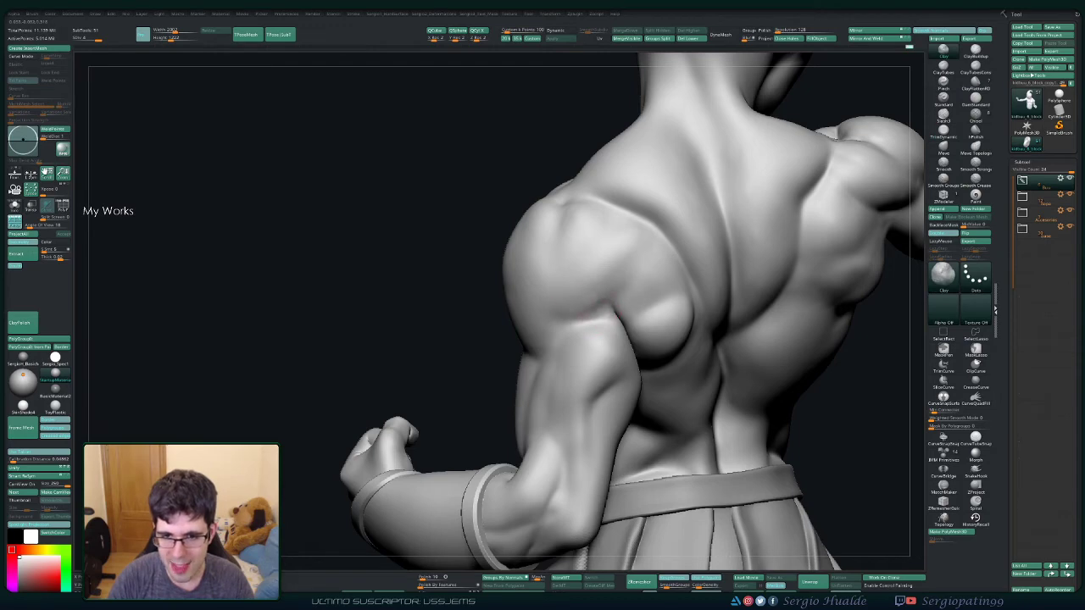
pyautogui.press('shift')
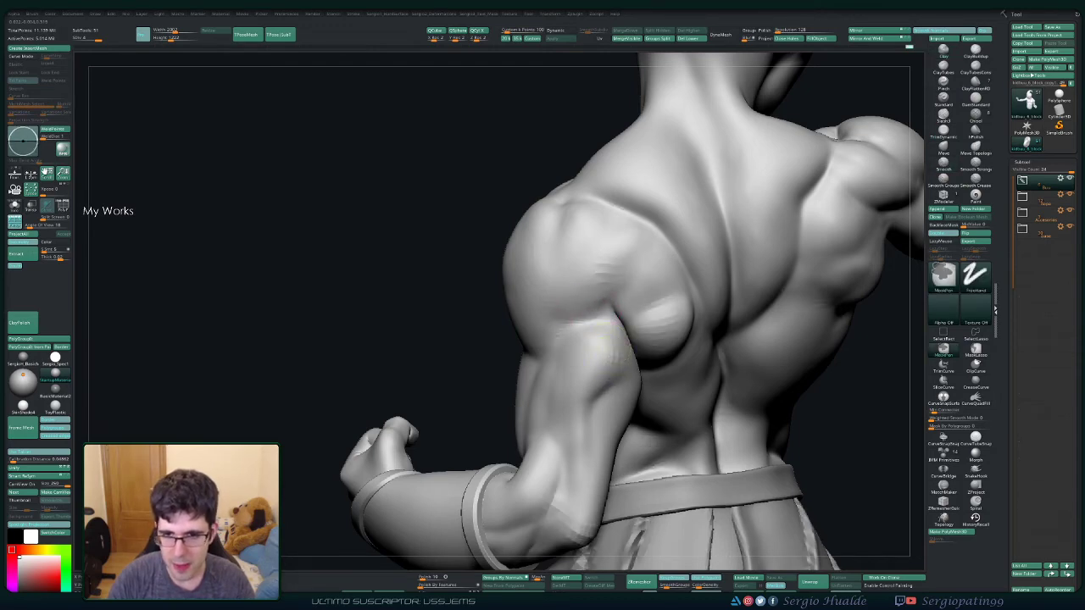
pyautogui.moveTo(608, 337)
pyautogui.keyDown('alt'); pyautogui.mouseDown()
pyautogui.moveTo(665, 318)
pyautogui.moveTo(644, 361)
pyautogui.moveTo(593, 365)
pyautogui.moveTo(679, 369)
pyautogui.mouseUp(); pyautogui.keyUp('alt')
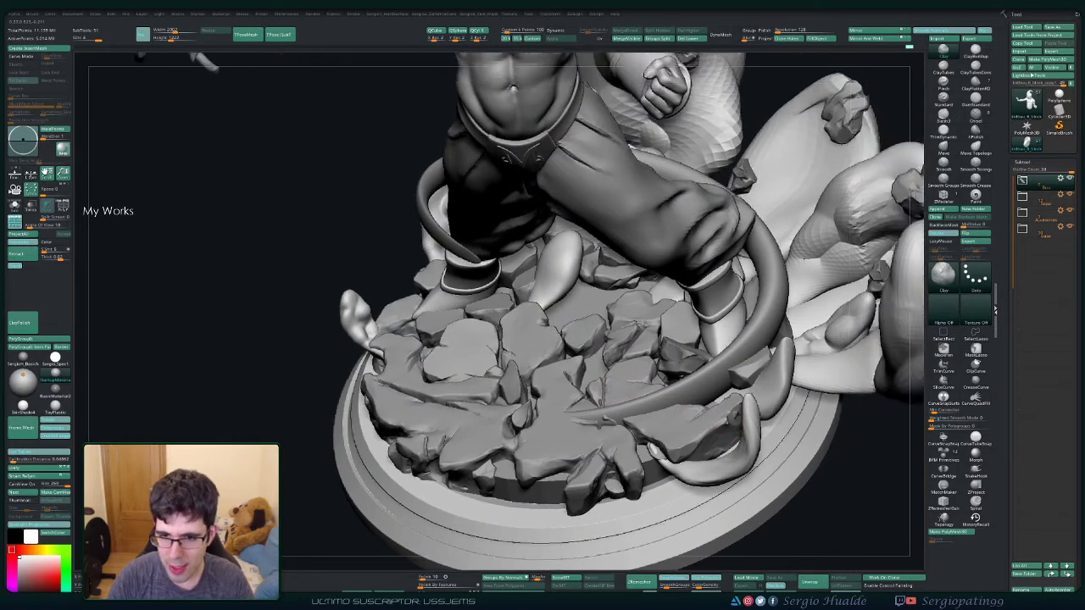
pyautogui.moveTo(801, 407)
pyautogui.keyDown('alt'); pyautogui.mouseDown()
pyautogui.moveTo(539, 379)
pyautogui.moveTo(528, 393)
pyautogui.moveTo(593, 390)
pyautogui.moveTo(601, 280)
pyautogui.moveTo(484, 266)
pyautogui.moveTo(356, 271)
pyautogui.moveTo(356, 305)
pyautogui.moveTo(912, 295)
pyautogui.mouseUp(); pyautogui.keyUp('alt')
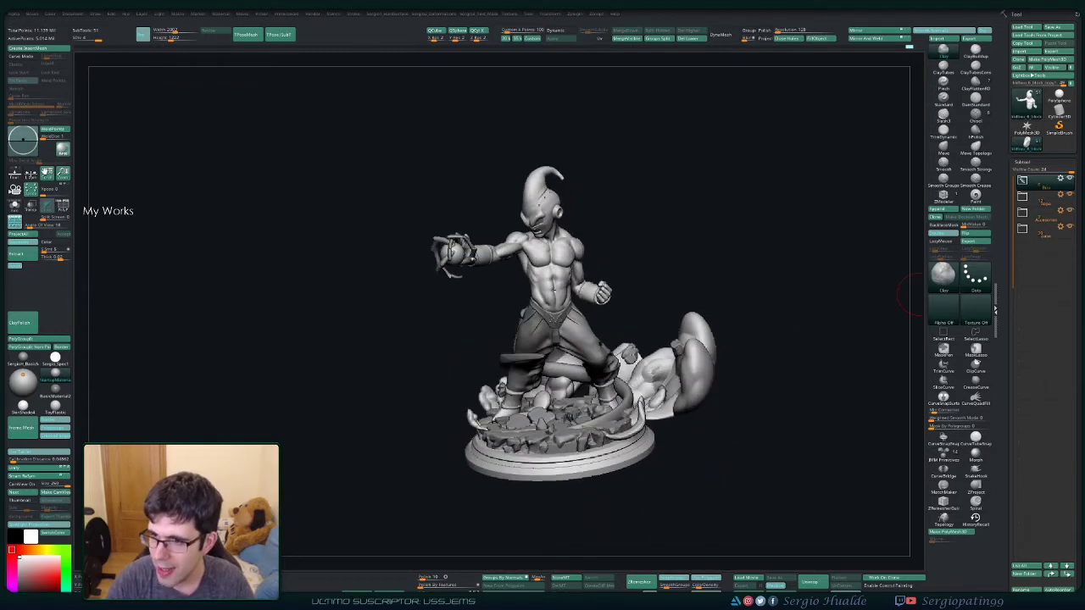
# Step: Add a Sphere3D subtool and hide the character's body subtools, keeping base and smoke puffs
pyautogui.press('F1')
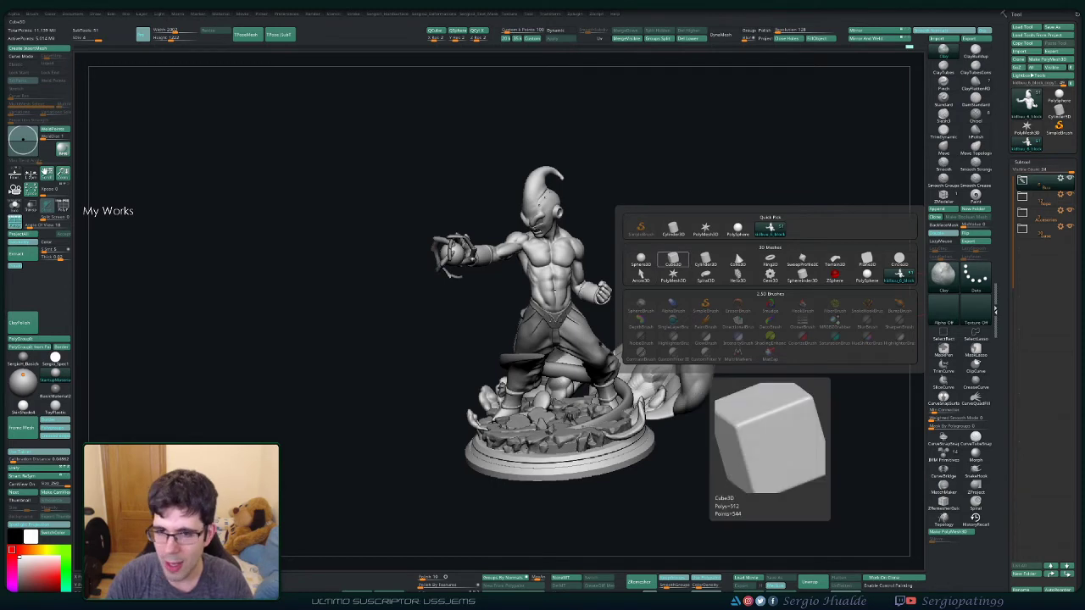
pyautogui.click(640, 259)
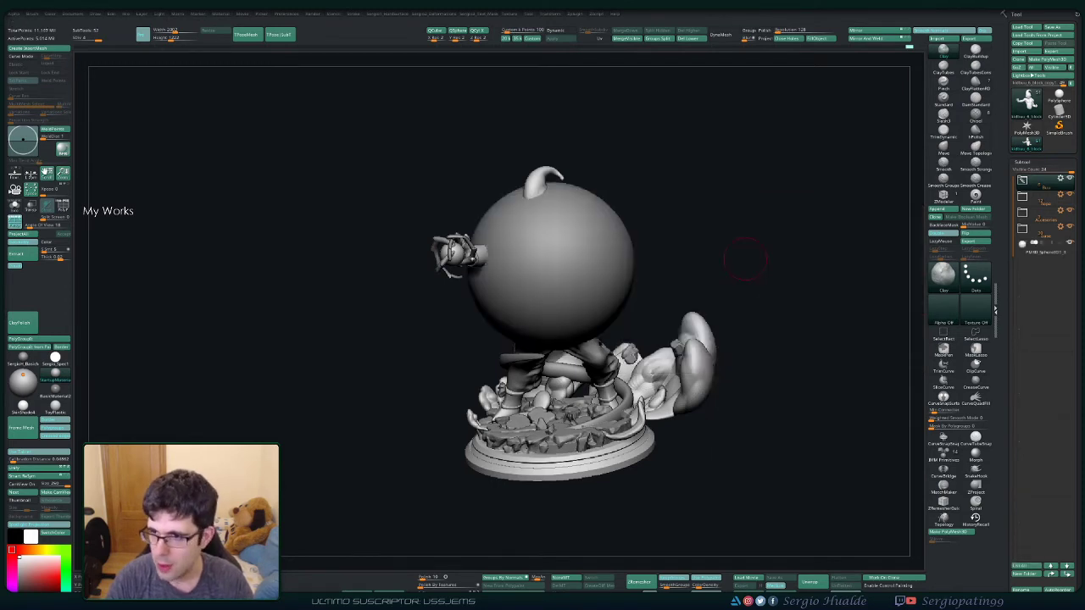
pyautogui.moveTo(805, 212); pyautogui.dragTo(848, 212)
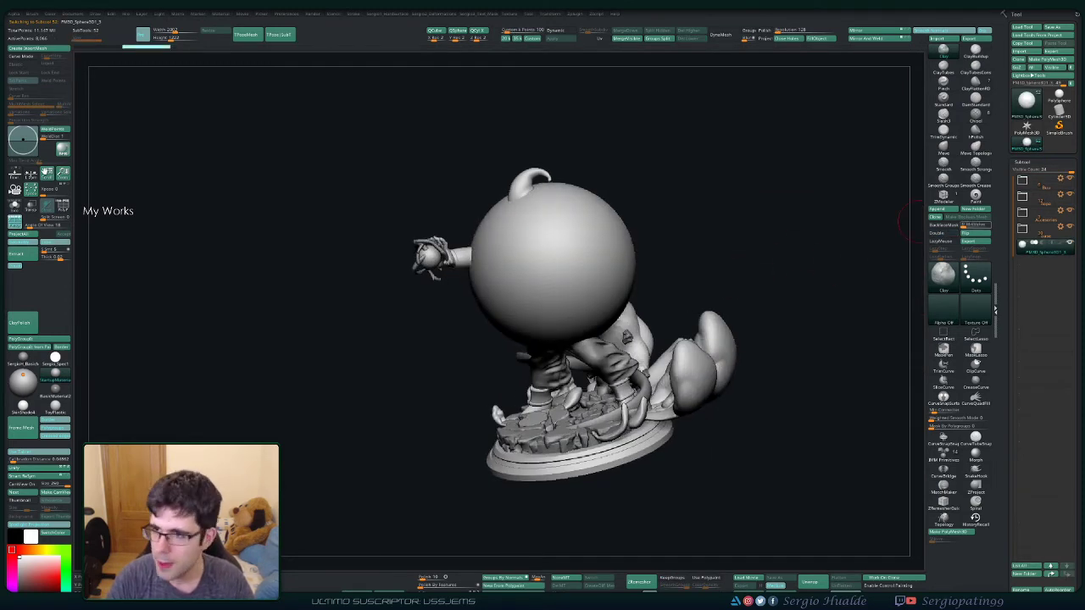
pyautogui.click(1069, 178)
pyautogui.click(1070, 195)
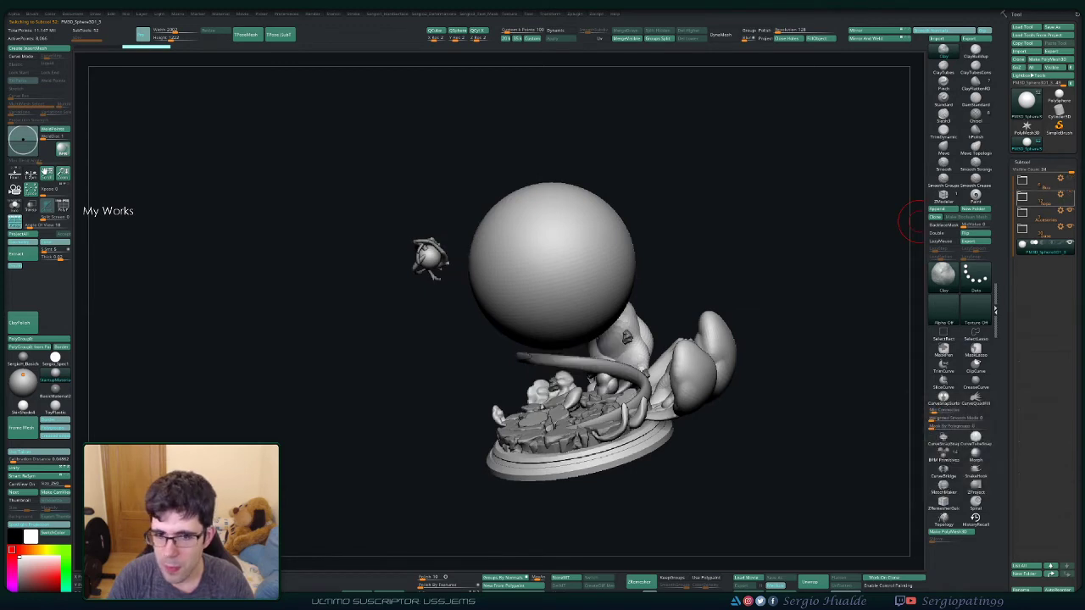
# Step: Move the sphere down with the gizmo and shrink it to a small ball beside the tail
pyautogui.keyDown('shift'); pyautogui.moveTo(911, 219); pyautogui.dragTo(881, 218); pyautogui.keyUp('shift')
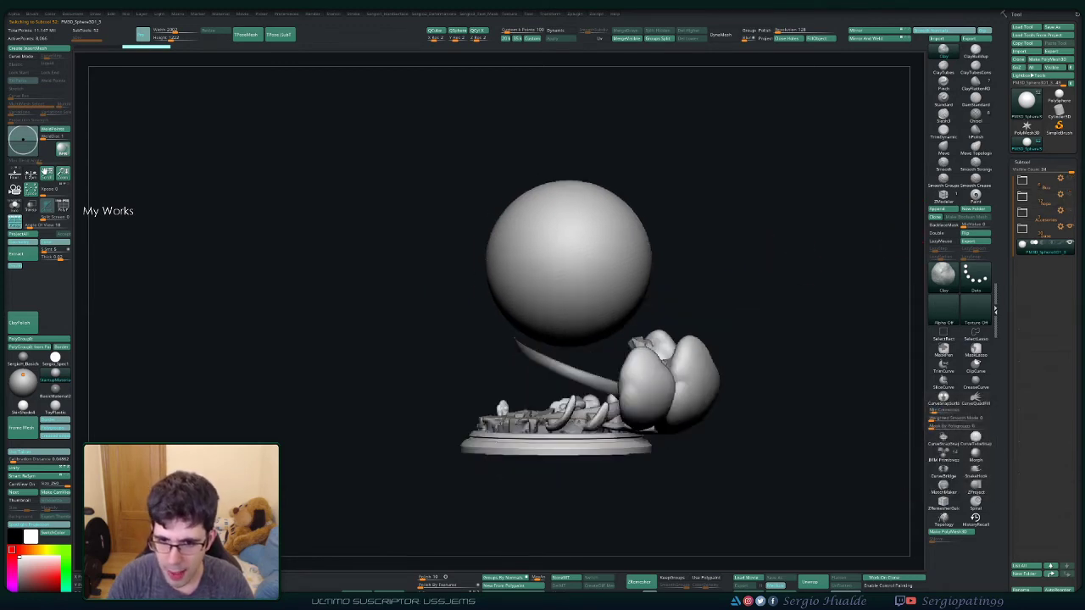
pyautogui.press('w')
pyautogui.moveTo(568, 263); pyautogui.dragTo(566, 318)
pyautogui.moveTo(746, 254)
pyautogui.mouseDown()
pyautogui.moveTo(789, 305)
pyautogui.moveTo(763, 322)
pyautogui.mouseUp()
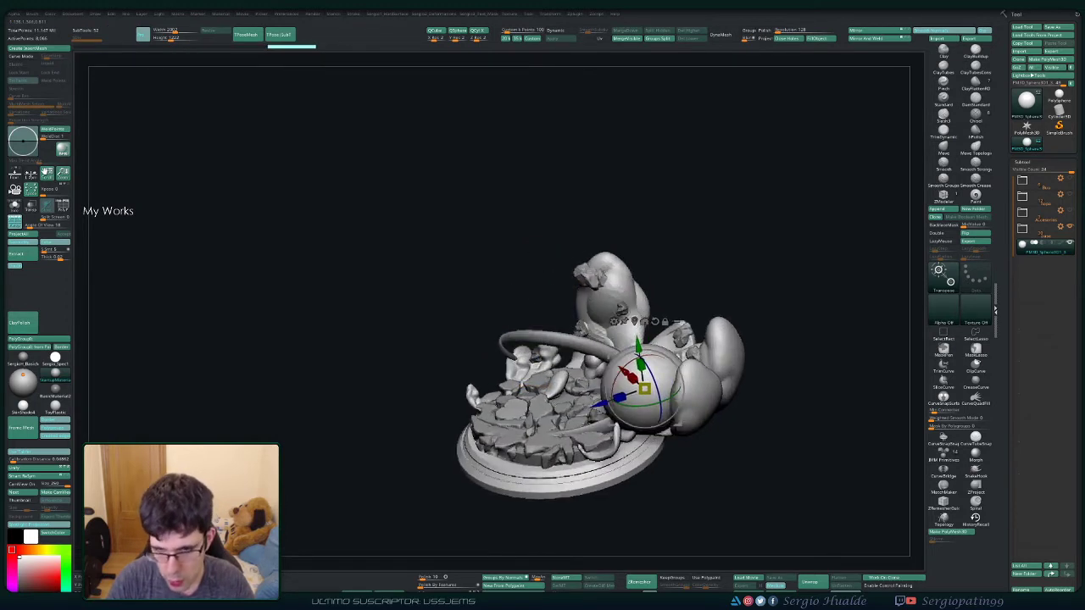
pyautogui.scroll(3, 641, 389)
pyautogui.press('q')
pyautogui.press('w')
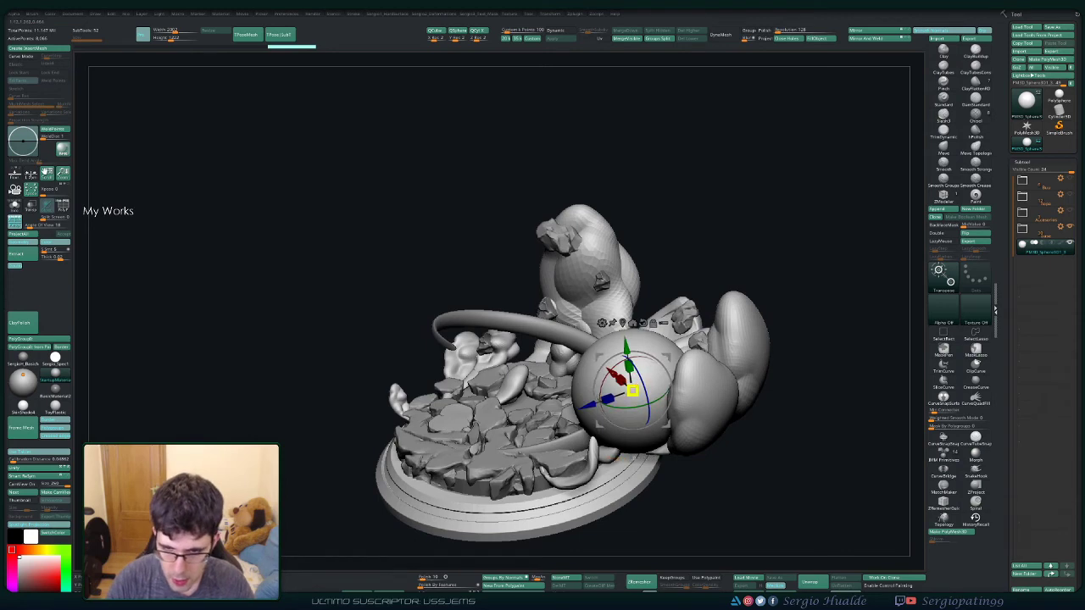
pyautogui.moveTo(642, 392); pyautogui.dragTo(632, 391)
# Step: Expand the SubTool folders and solo only the smoke puff pieces
pyautogui.moveTo(806, 271); pyautogui.dragTo(762, 272)
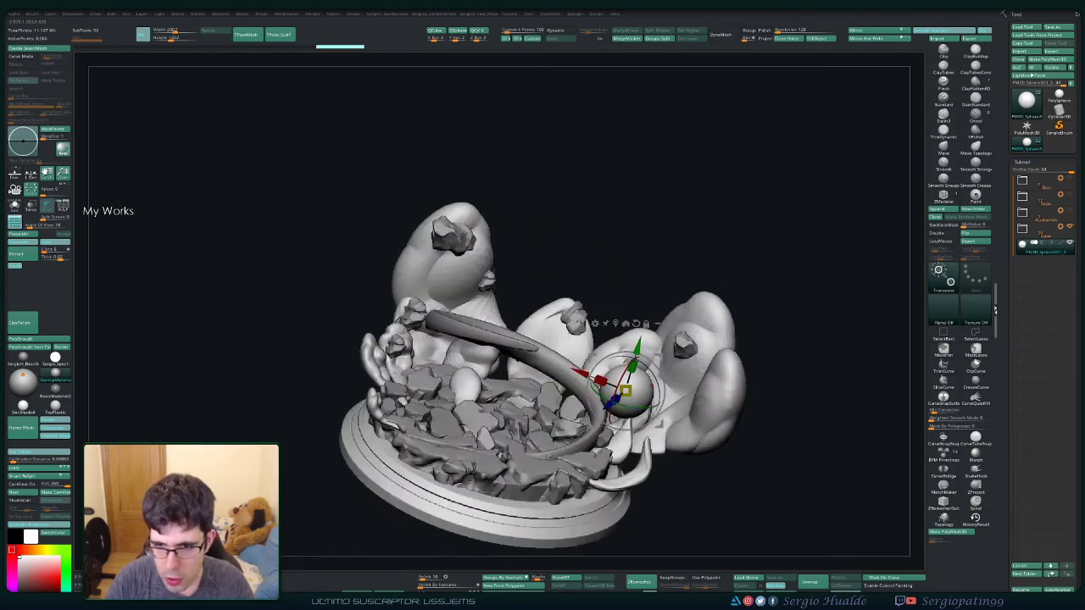
pyautogui.press('q')
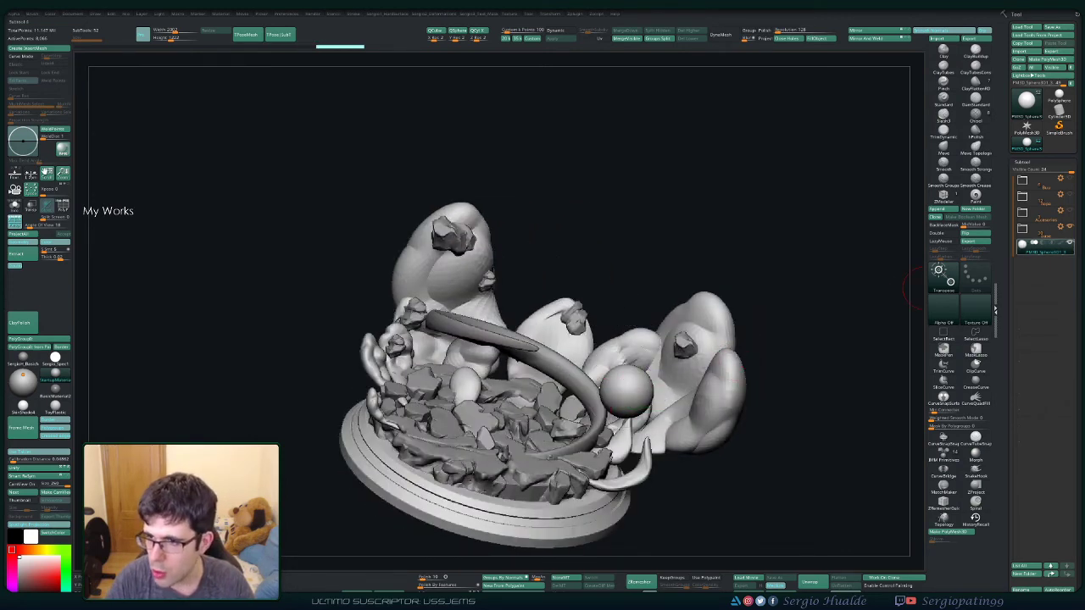
pyautogui.click(1022, 228)
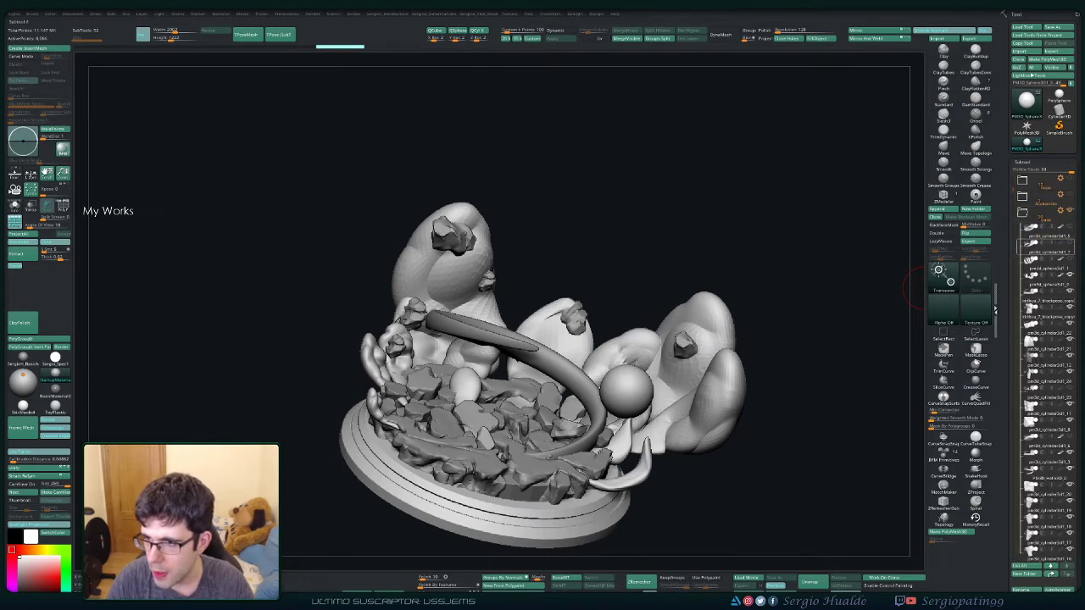
pyautogui.click(1043, 276)
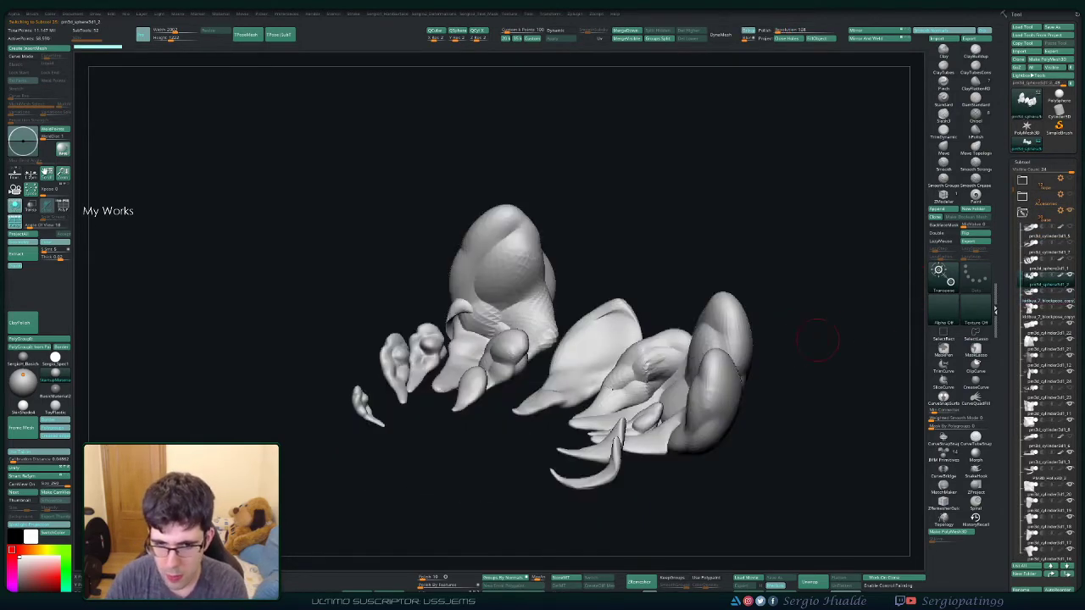
# Step: Toggle visibility of the smoke and rock base subtools to bring the hidden pieces back
pyautogui.click(1043, 301)
pyautogui.click(1043, 276)
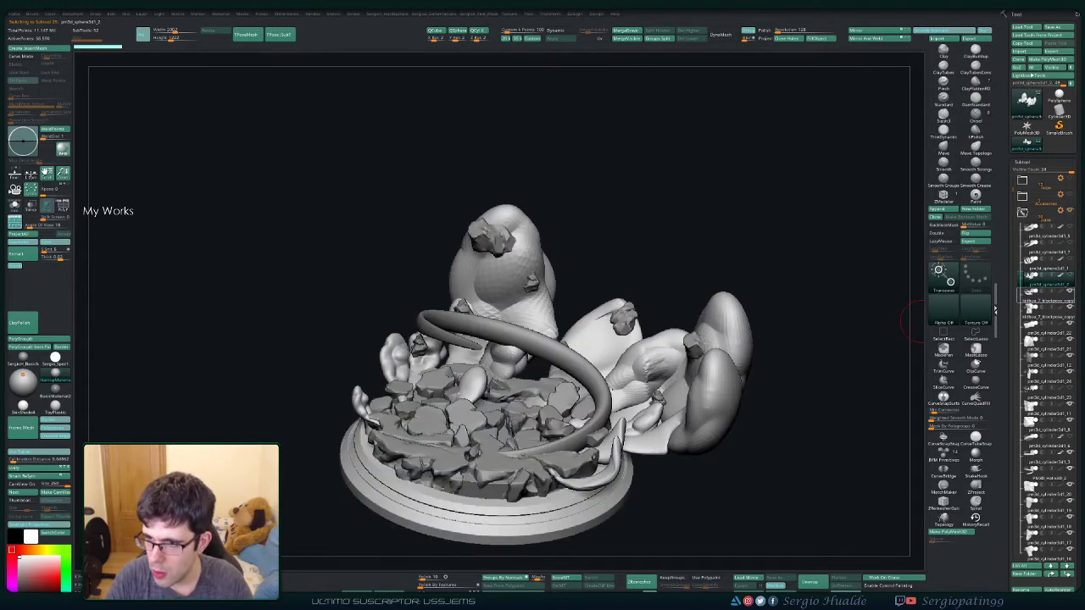
pyautogui.click(1043, 295)
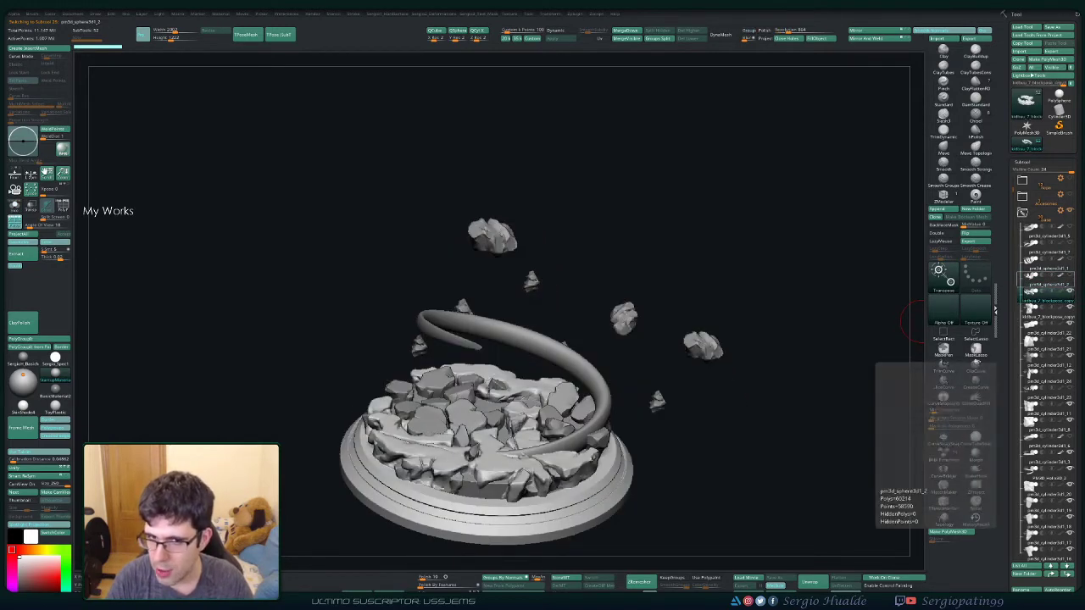
pyautogui.click(1042, 279)
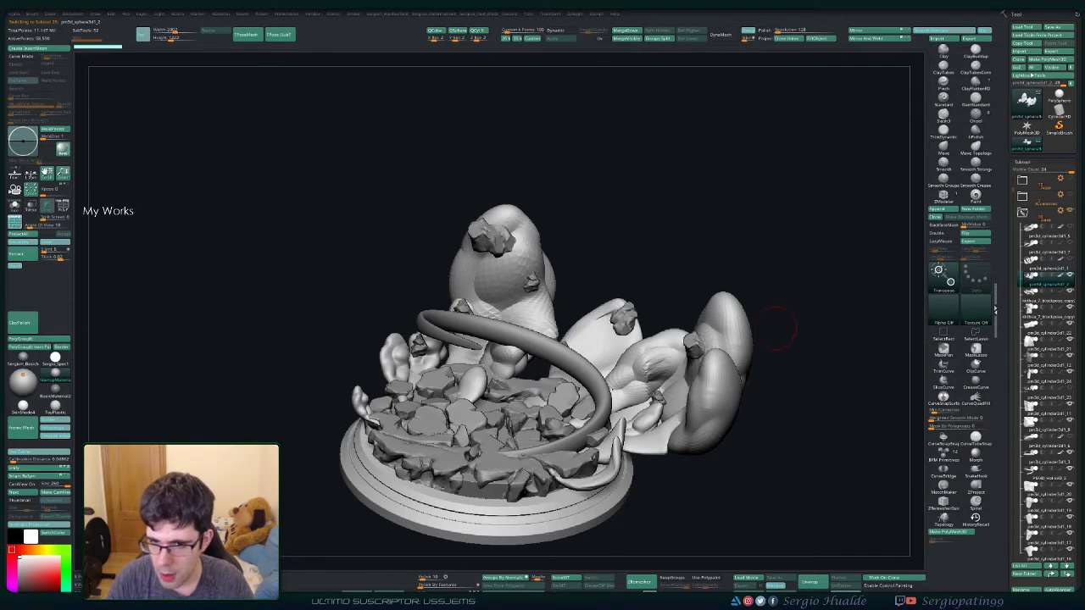
# Step: Smooth the central smoke puff's surface and switch to the Inflat brush
pyautogui.moveTo(776, 326); pyautogui.dragTo(843, 285)
pyautogui.press('w')
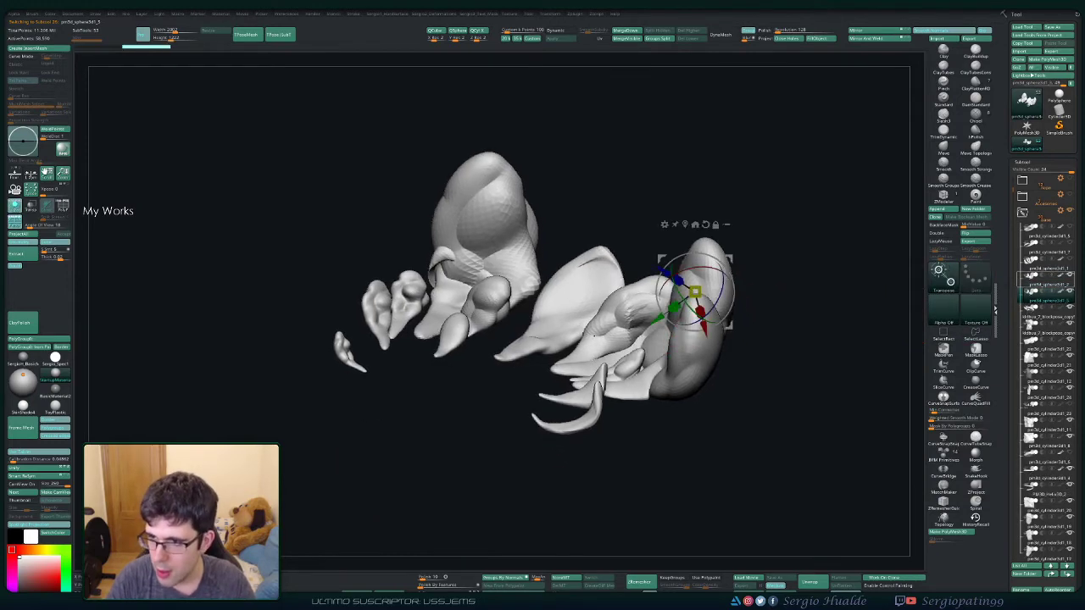
pyautogui.moveTo(686, 334); pyautogui.dragTo(760, 346)
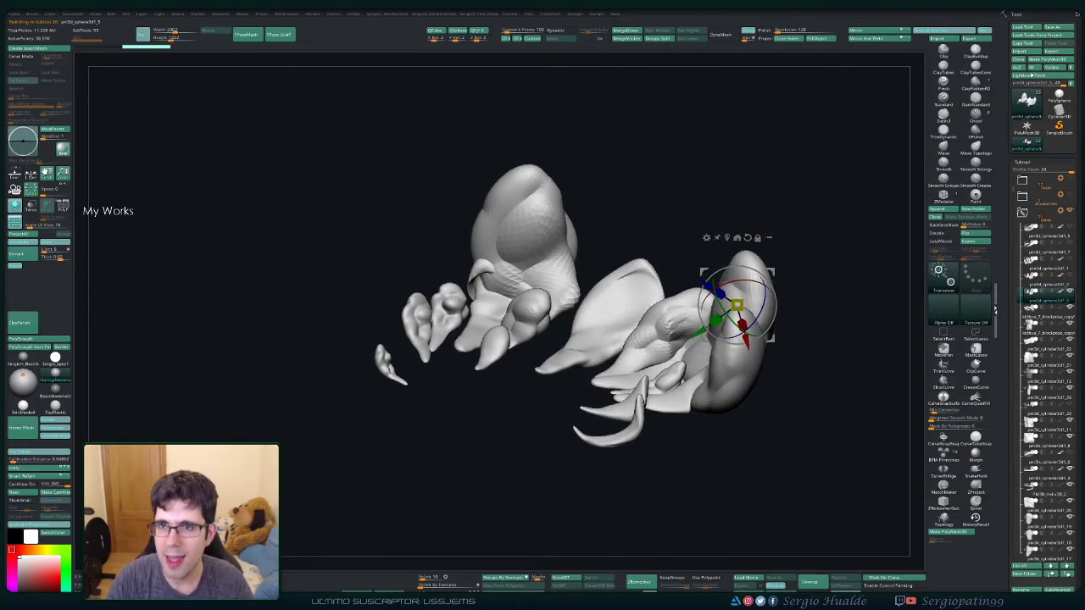
pyautogui.press('q')
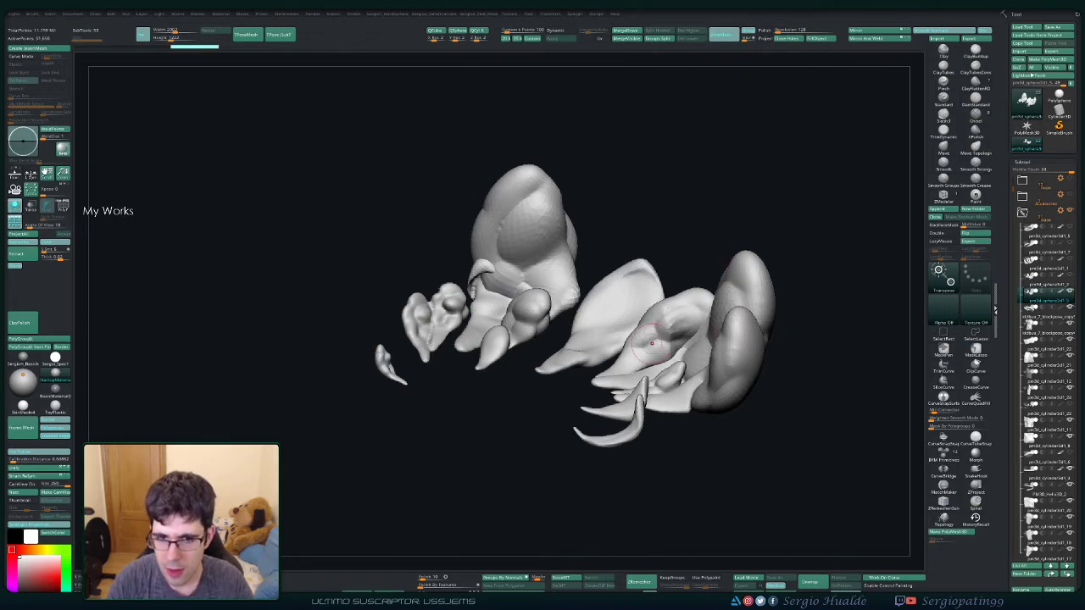
pyautogui.keyDown('shift'); pyautogui.moveTo(651, 343); pyautogui.dragTo(614, 386); pyautogui.keyUp('shift')
pyautogui.press('w')
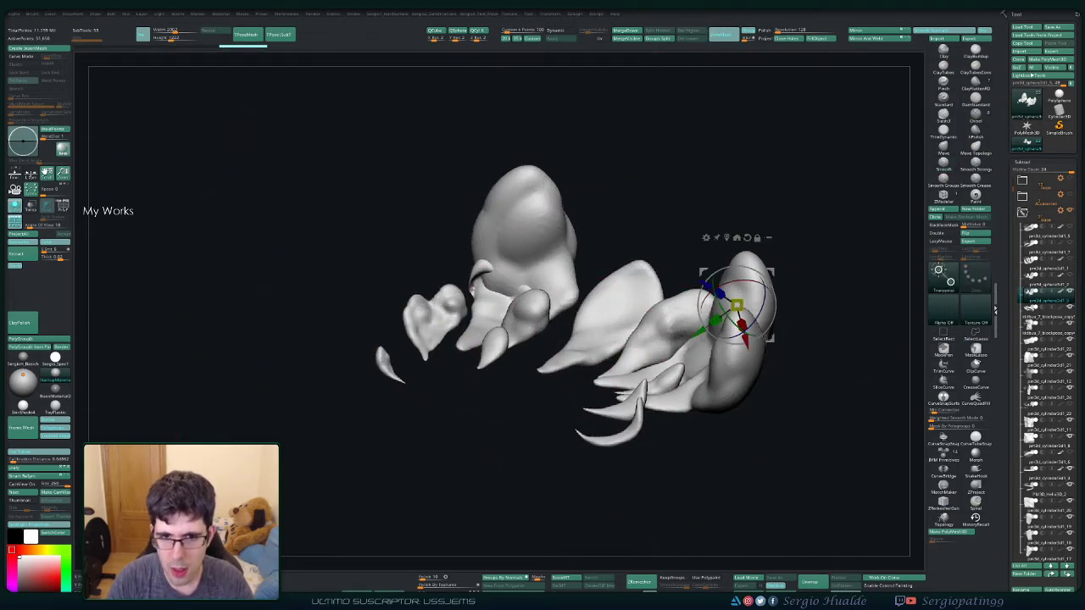
pyautogui.press('q')
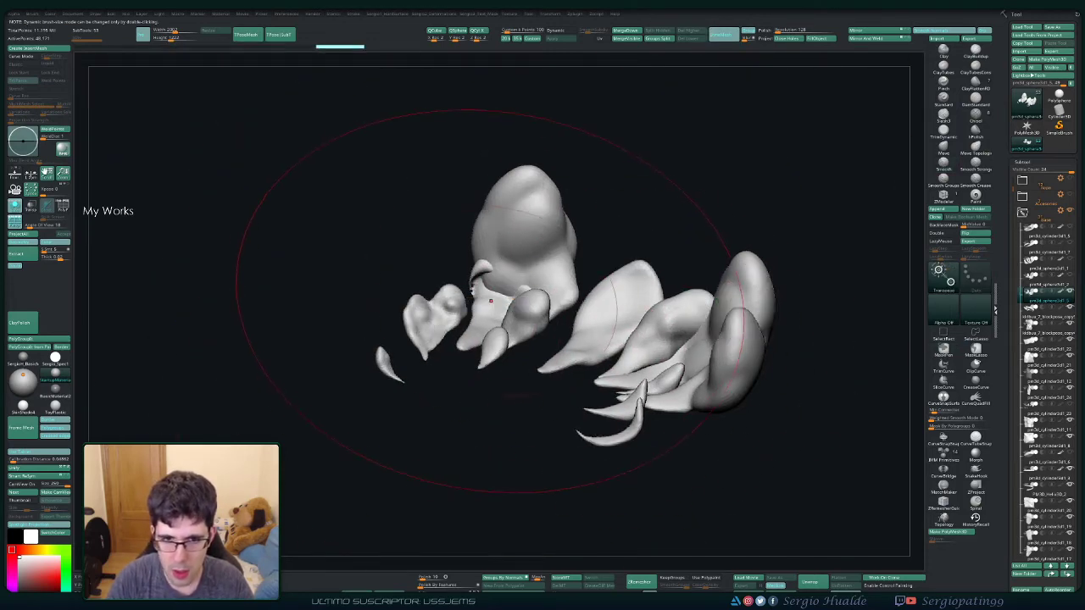
pyautogui.press('w')
pyautogui.press('q')
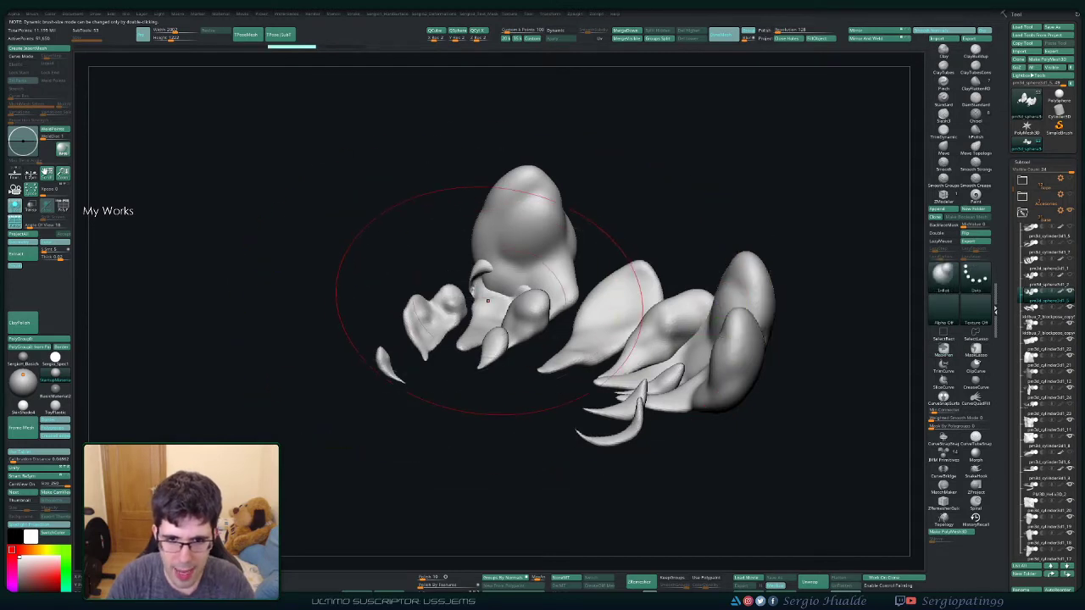
pyautogui.hotkey('ctrl', 'shift')
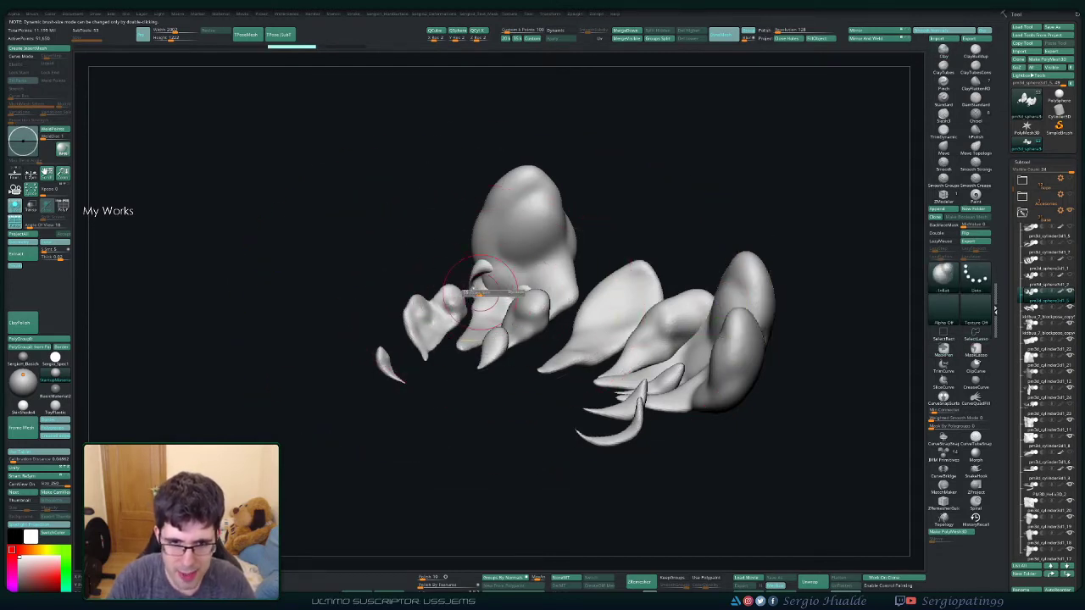
# Step: Turn on the polygroup wireframe overlay and orbit around the smoke puffs to check every side
pyautogui.moveTo(467, 291)
pyautogui.mouseDown()
pyautogui.moveTo(552, 254)
pyautogui.moveTo(728, 297)
pyautogui.mouseUp()
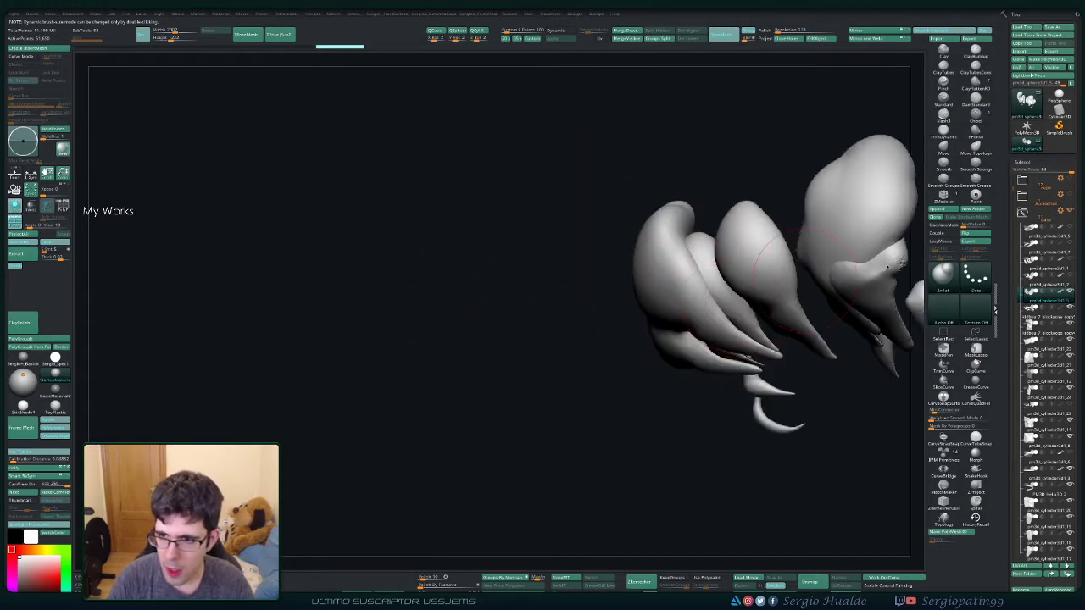
pyautogui.moveTo(811, 286)
pyautogui.mouseDown()
pyautogui.moveTo(695, 322)
pyautogui.moveTo(751, 80)
pyautogui.moveTo(663, 339)
pyautogui.mouseUp()
pyautogui.hotkey('shift', 'f')
pyautogui.hotkey('shift', 'f')
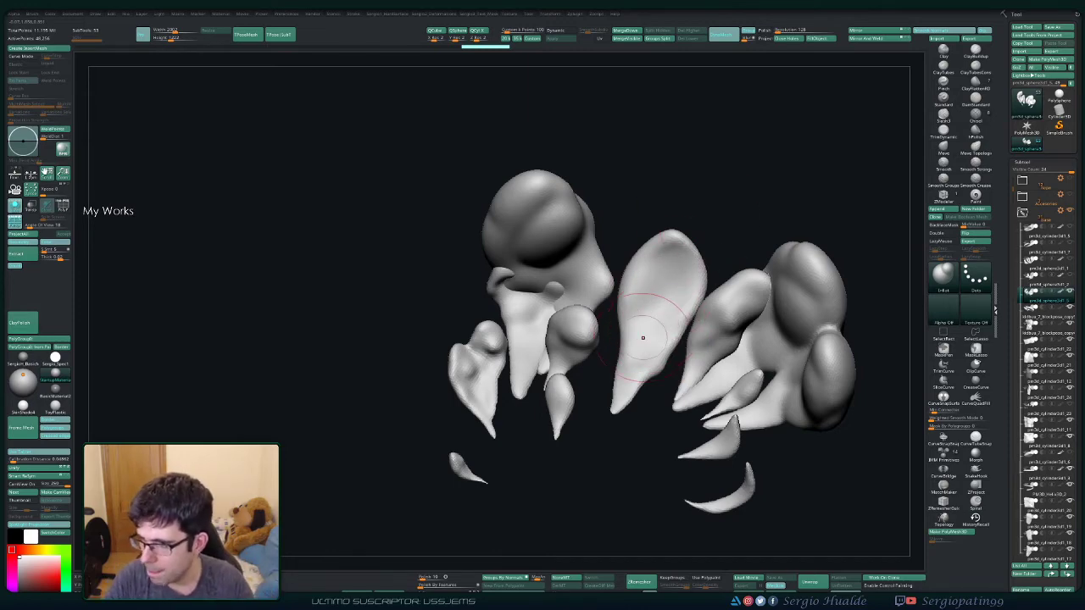
pyautogui.moveTo(642, 337)
pyautogui.mouseDown(button='right')
pyautogui.moveTo(653, 315)
pyautogui.moveTo(645, 296)
pyautogui.mouseUp(button='right')
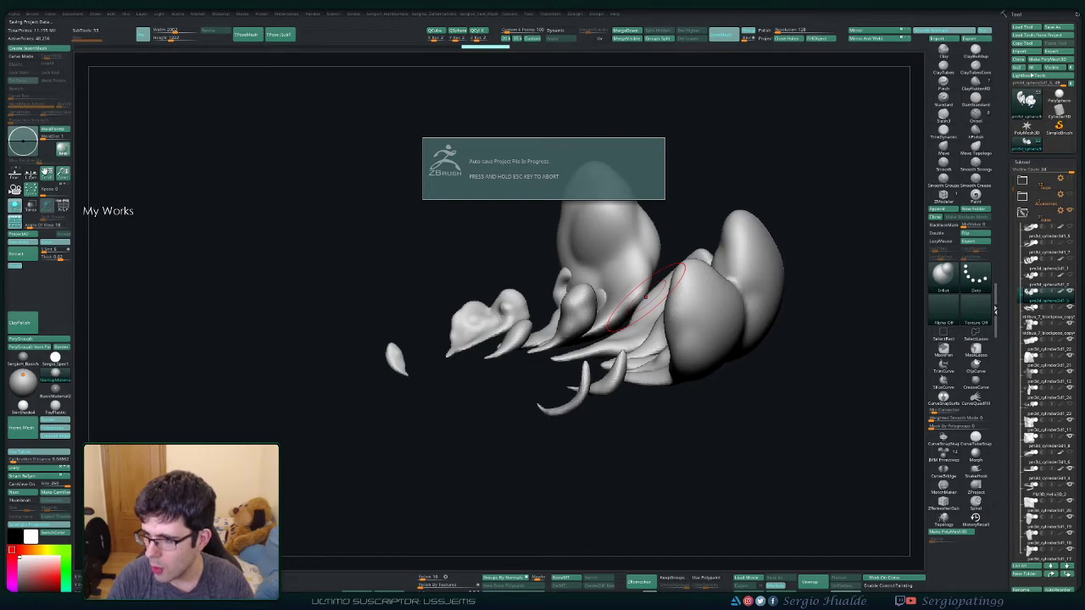
pyautogui.moveTo(646, 296)
pyautogui.mouseDown(button='right')
pyautogui.moveTo(678, 322)
pyautogui.moveTo(644, 305)
pyautogui.moveTo(663, 227)
pyautogui.mouseUp(button='right')
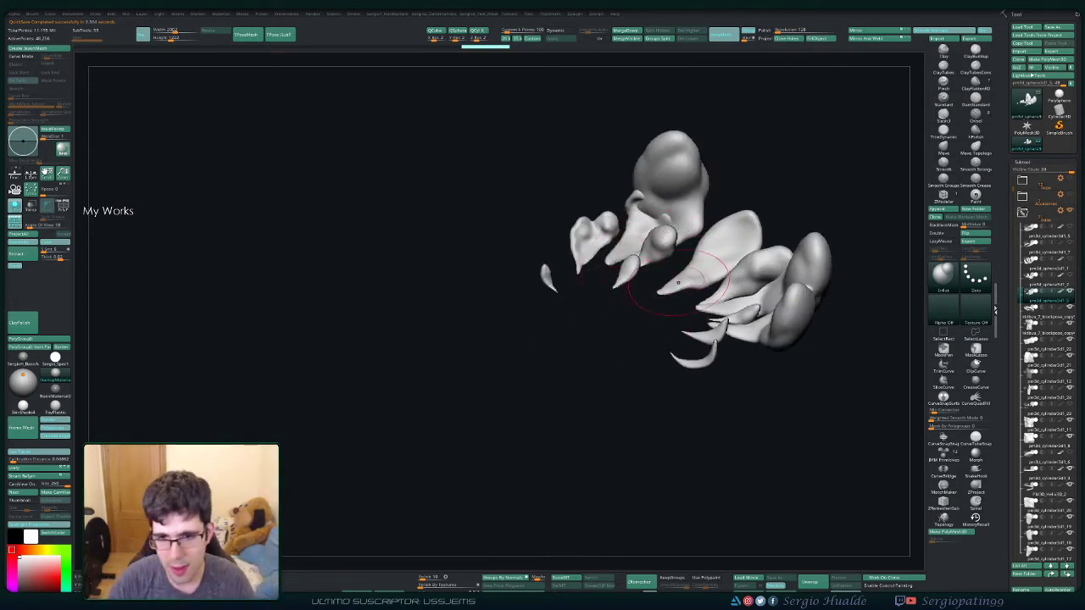
pyautogui.moveTo(610, 262); pyautogui.dragTo(605, 407, button='right')
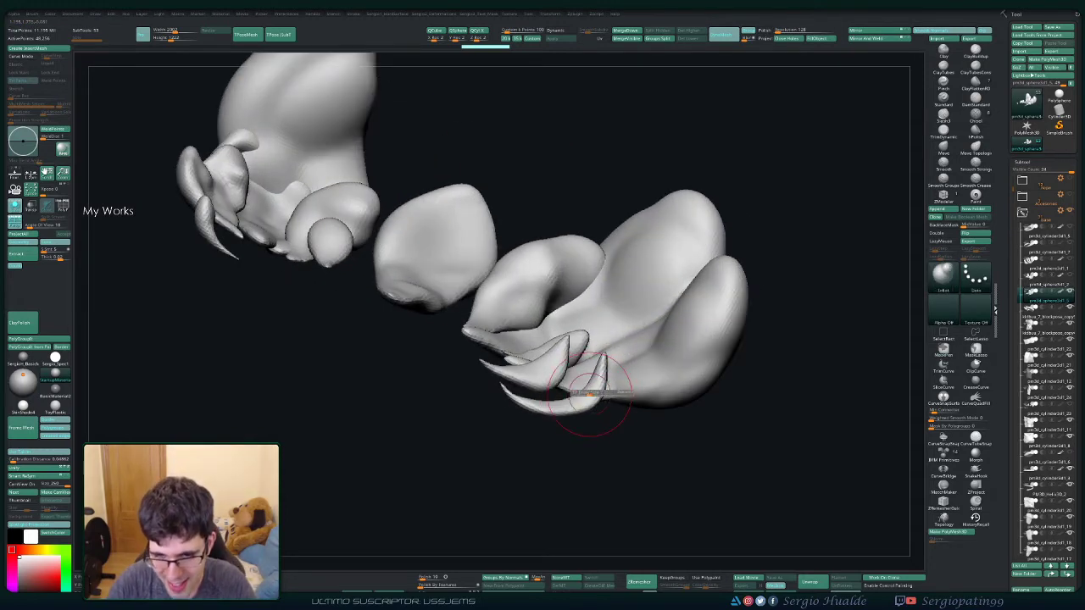
pyautogui.moveTo(594, 364); pyautogui.dragTo(650, 320, button='right')
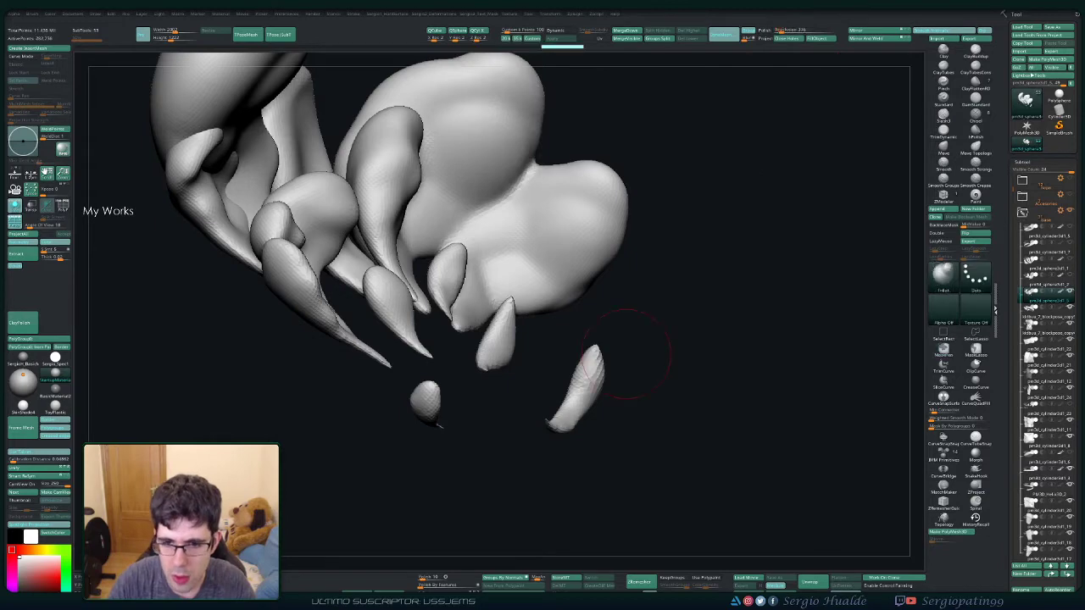
pyautogui.moveTo(587, 380)
pyautogui.mouseDown(button='right')
pyautogui.moveTo(585, 405)
pyautogui.moveTo(639, 331)
pyautogui.moveTo(642, 351)
pyautogui.moveTo(626, 351)
pyautogui.mouseUp(button='right')
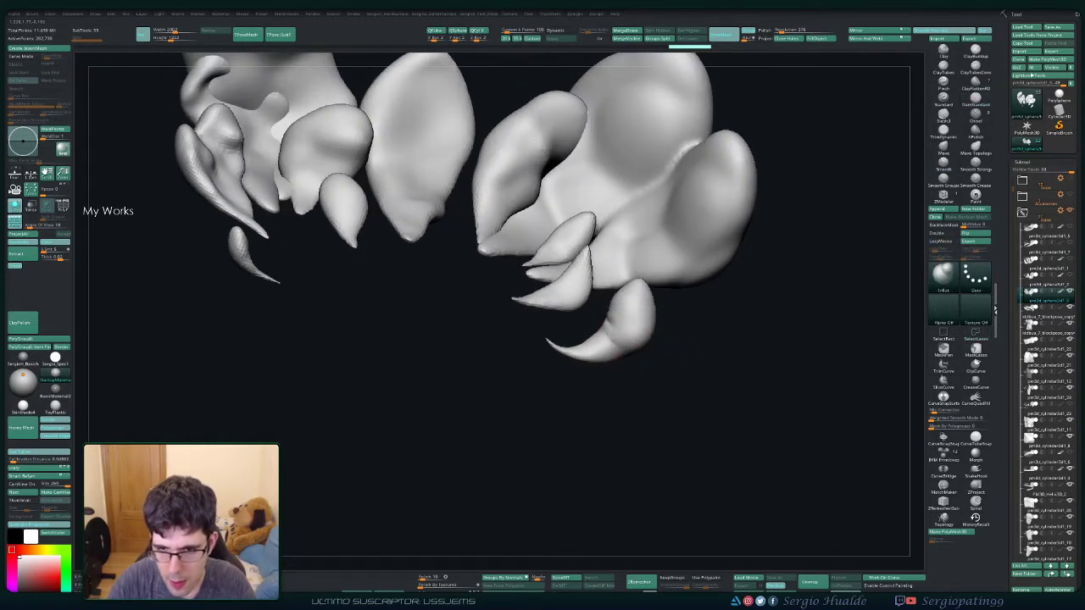
# Step: Show the rock base and tail again and view the base from the front
pyautogui.keyDown('ctrl'); pyautogui.keyDown('shift'); pyautogui.click(631, 327); pyautogui.keyUp('shift'); pyautogui.keyUp('ctrl')
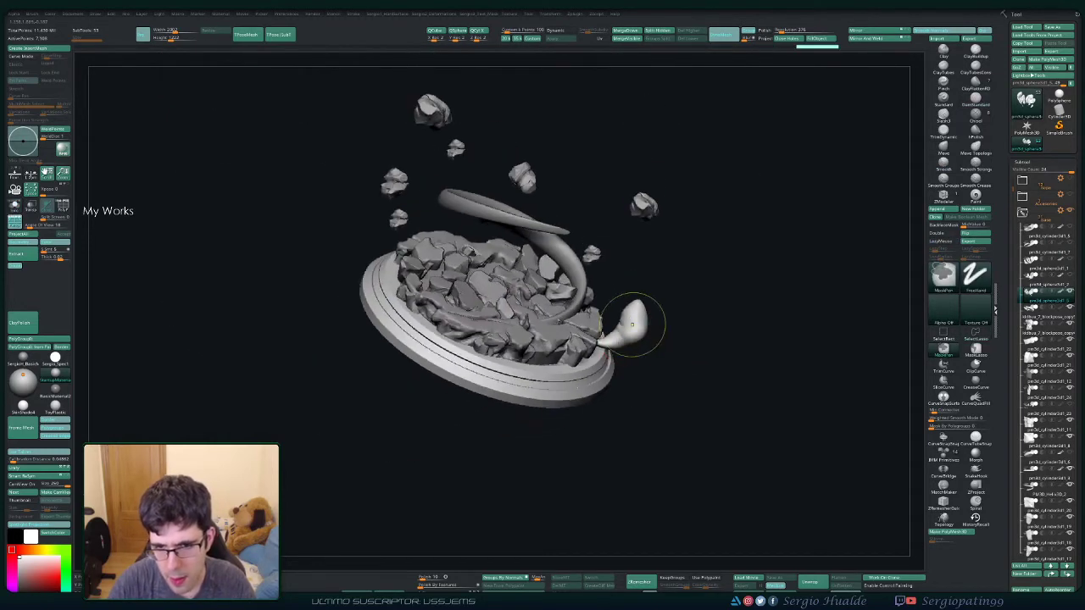
pyautogui.moveTo(631, 323)
pyautogui.mouseDown(button='right')
pyautogui.moveTo(628, 334)
pyautogui.moveTo(667, 355)
pyautogui.moveTo(678, 349)
pyautogui.mouseUp(button='right')
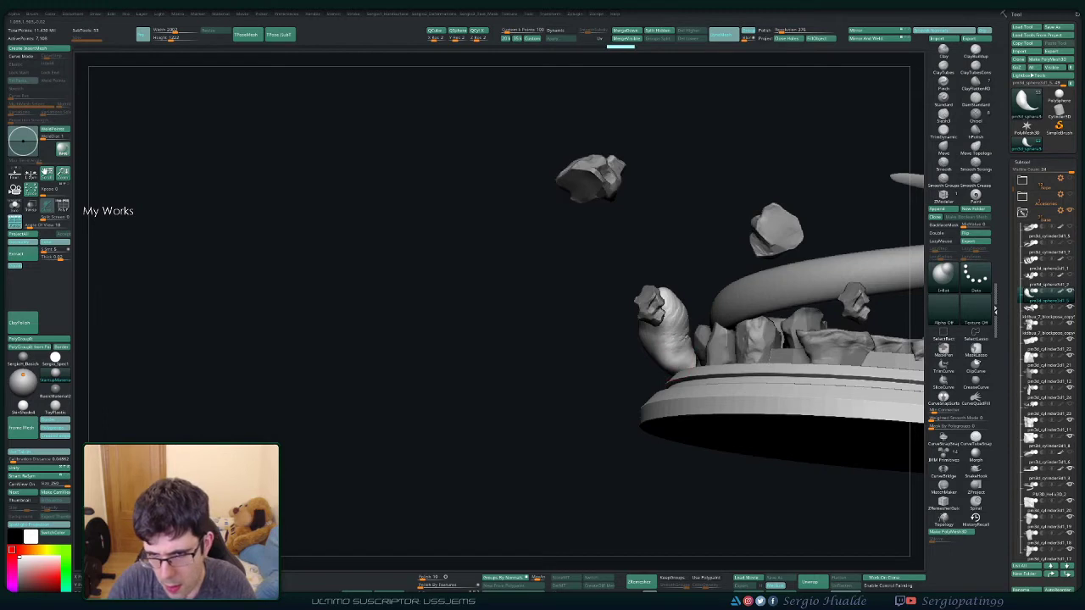
pyautogui.press('space')
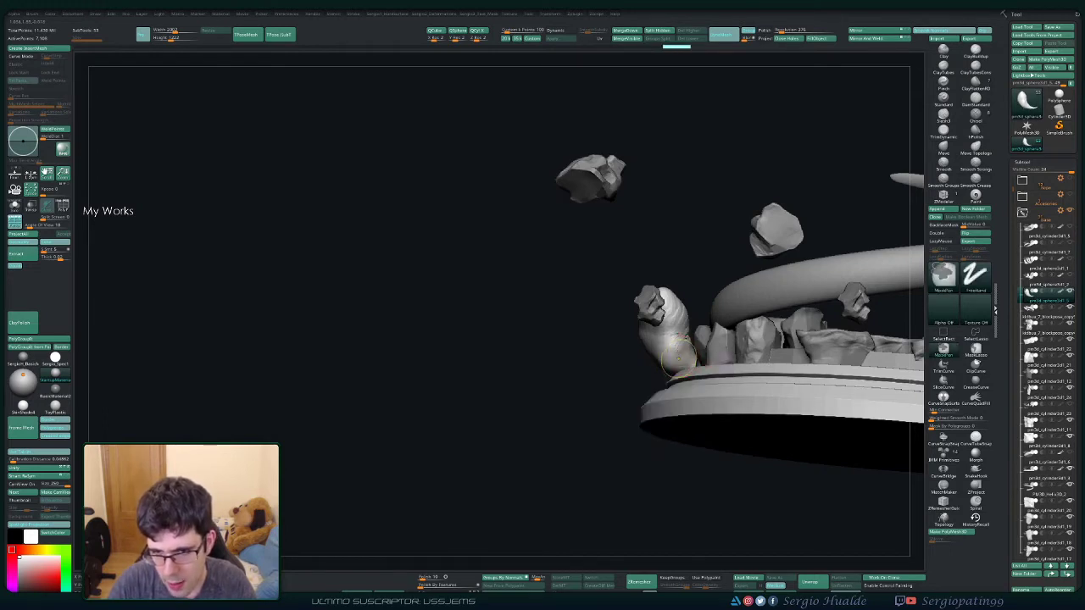
pyautogui.press('space')
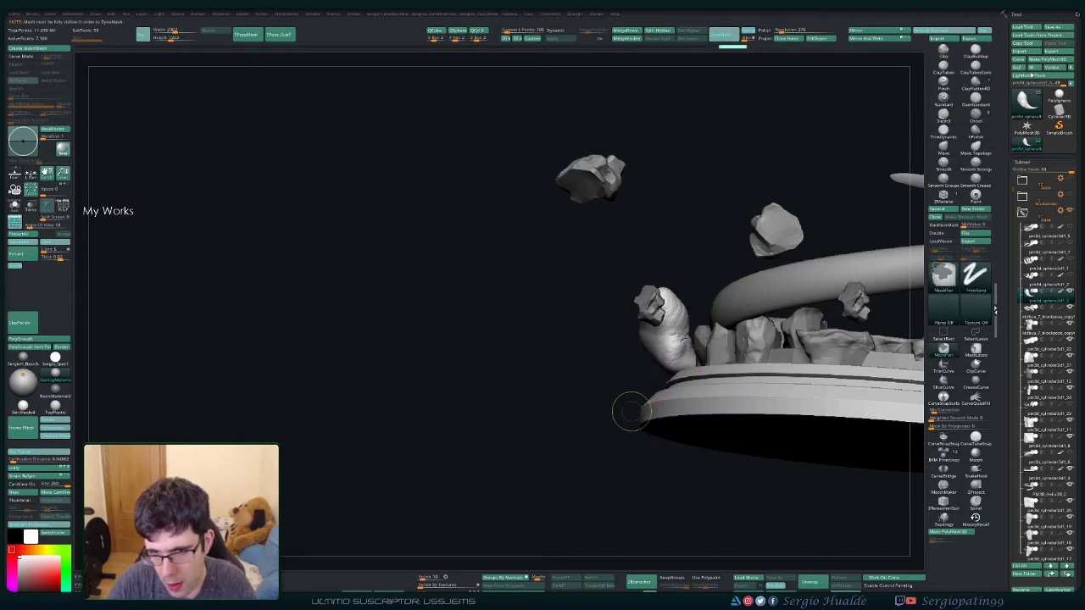
pyautogui.moveTo(601, 376); pyautogui.dragTo(509, 373)
pyautogui.moveTo(695, 356)
pyautogui.mouseDown()
pyautogui.moveTo(712, 340)
pyautogui.moveTo(687, 364)
pyautogui.mouseUp()
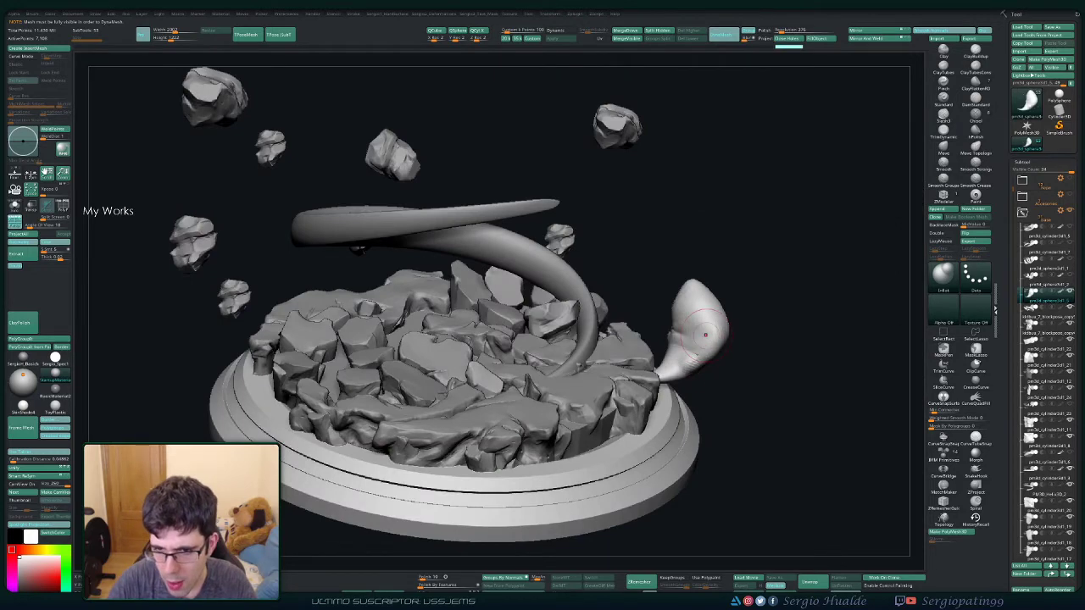
# Step: Select the DamStandard brush, orbit over the base, and solo the small puff by the tail
pyautogui.press('b')
pyautogui.press('d')
pyautogui.press('s')
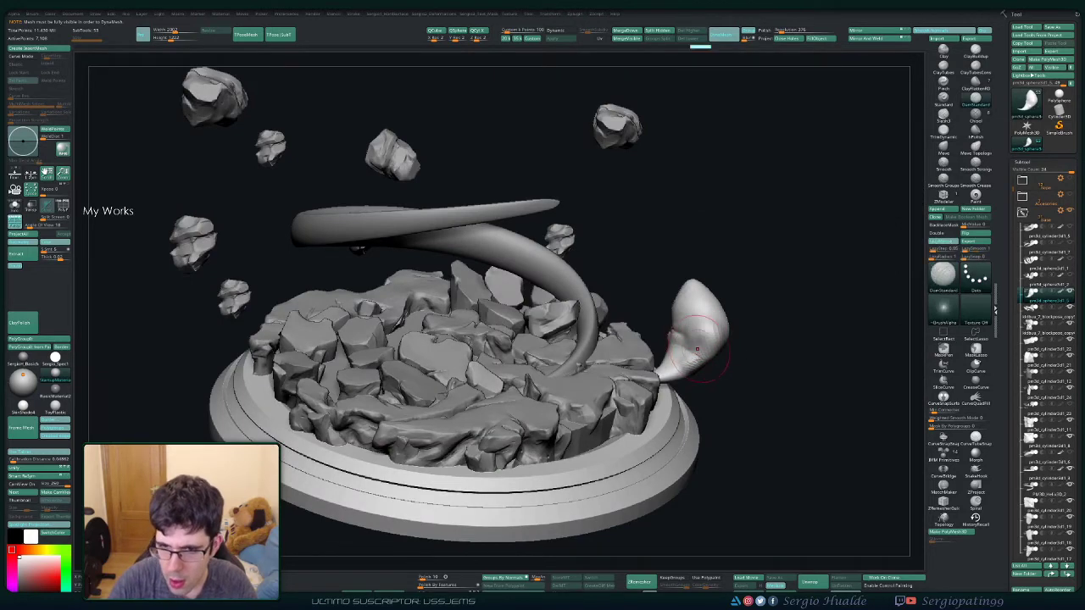
pyautogui.moveTo(680, 357)
pyautogui.mouseDown()
pyautogui.moveTo(717, 300)
pyautogui.moveTo(718, 318)
pyautogui.mouseUp()
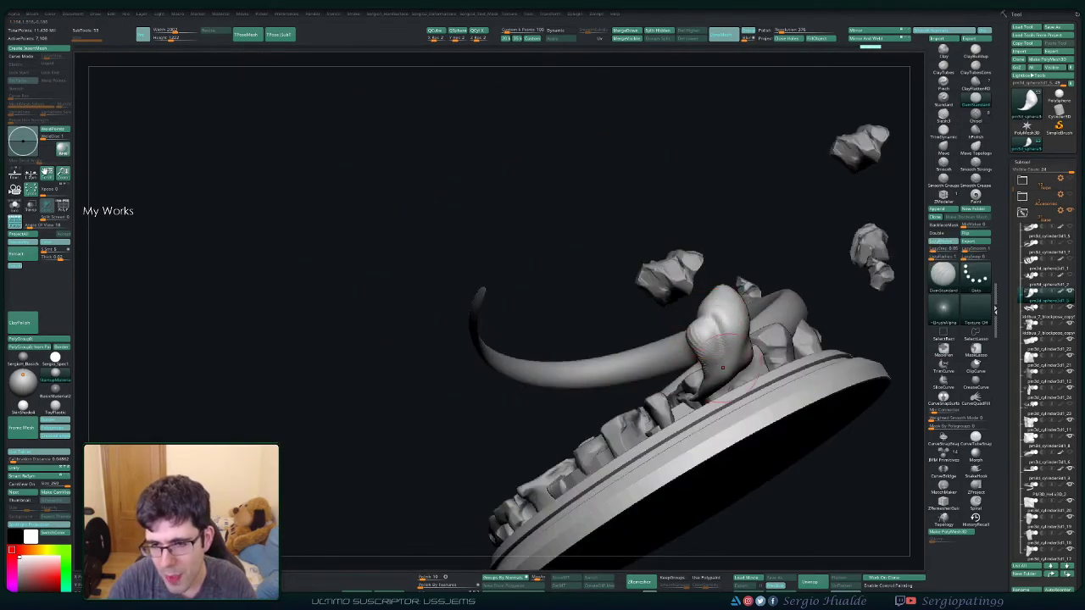
pyautogui.moveTo(722, 367); pyautogui.dragTo(713, 325)
pyautogui.moveTo(712, 366); pyautogui.dragTo(723, 328)
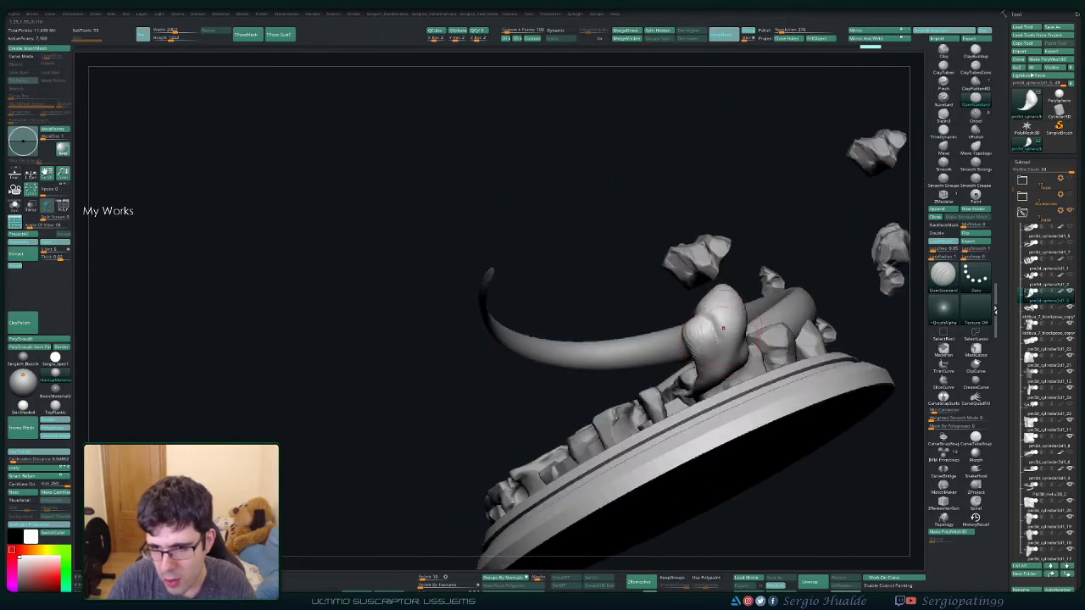
pyautogui.moveTo(719, 377)
pyautogui.mouseDown()
pyautogui.moveTo(756, 350)
pyautogui.moveTo(713, 370)
pyautogui.moveTo(707, 302)
pyautogui.moveTo(712, 331)
pyautogui.moveTo(707, 320)
pyautogui.moveTo(692, 367)
pyautogui.mouseUp()
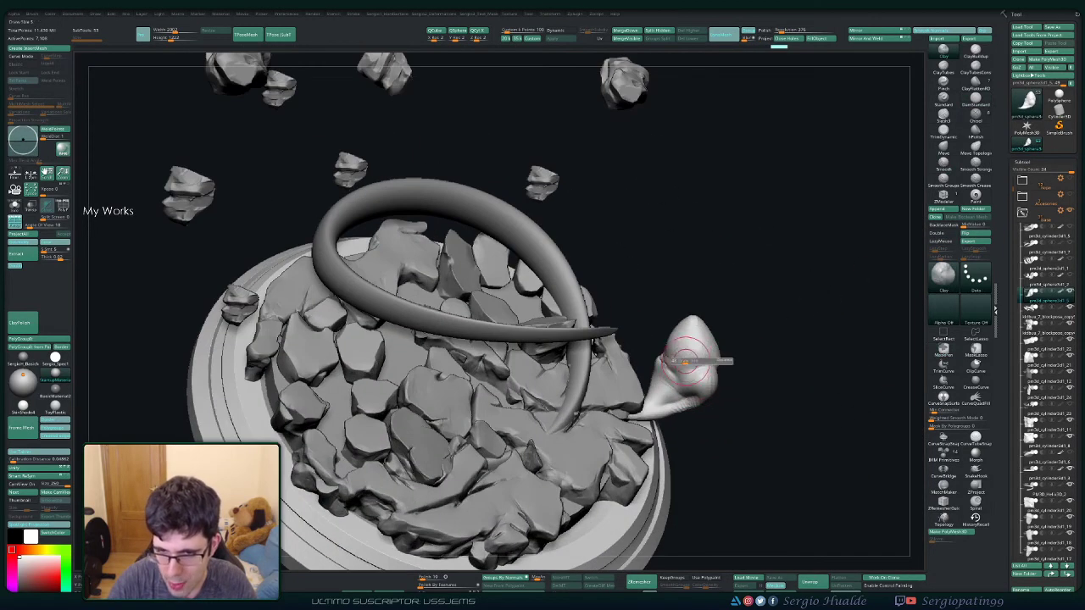
pyautogui.press('space')
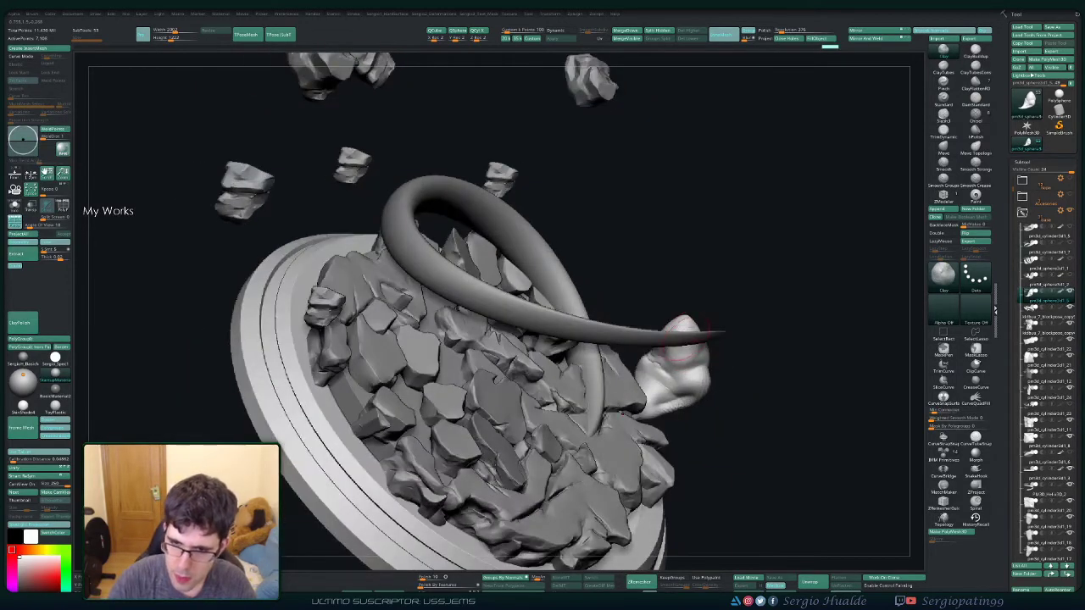
pyautogui.keyDown('ctrl'); pyautogui.keyDown('shift'); pyautogui.click(685, 331); pyautogui.keyUp('shift'); pyautogui.keyUp('ctrl')
pyautogui.moveTo(669, 356)
pyautogui.mouseDown(button='right')
pyautogui.moveTo(682, 335)
pyautogui.moveTo(738, 364)
pyautogui.moveTo(710, 378)
pyautogui.moveTo(702, 424)
pyautogui.mouseUp(button='right')
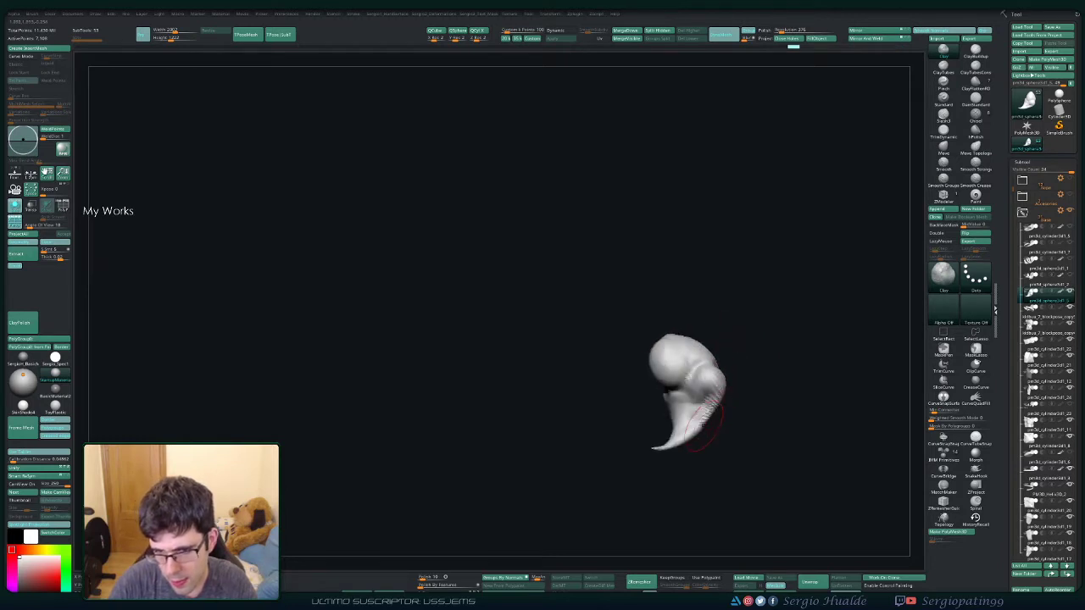
# Step: View the puff among the other pieces, then solo it again and inspect its tail
pyautogui.keyDown('ctrl'); pyautogui.keyDown('shift'); pyautogui.click(729, 365); pyautogui.keyUp('shift'); pyautogui.keyUp('ctrl')
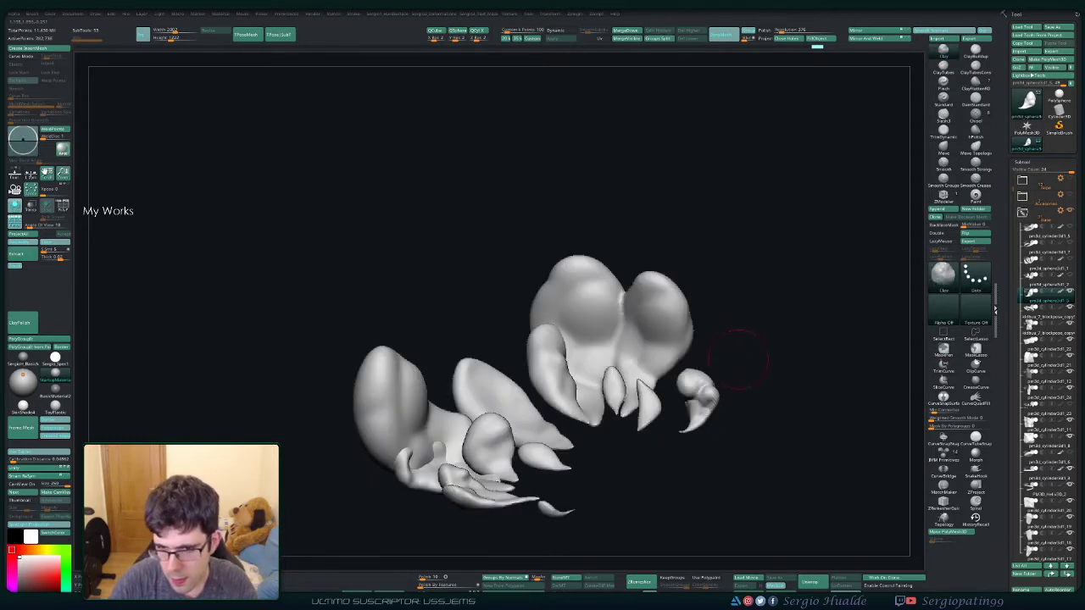
pyautogui.moveTo(738, 380)
pyautogui.keyDown('ctrl'); pyautogui.mouseDown(button='right')
pyautogui.moveTo(679, 373)
pyautogui.moveTo(731, 428)
pyautogui.moveTo(732, 395)
pyautogui.moveTo(649, 238)
pyautogui.moveTo(655, 307)
pyautogui.mouseUp(button='right'); pyautogui.keyUp('ctrl')
pyautogui.keyDown('ctrl'); pyautogui.keyDown('shift'); pyautogui.click(734, 407); pyautogui.keyUp('shift'); pyautogui.keyUp('ctrl')
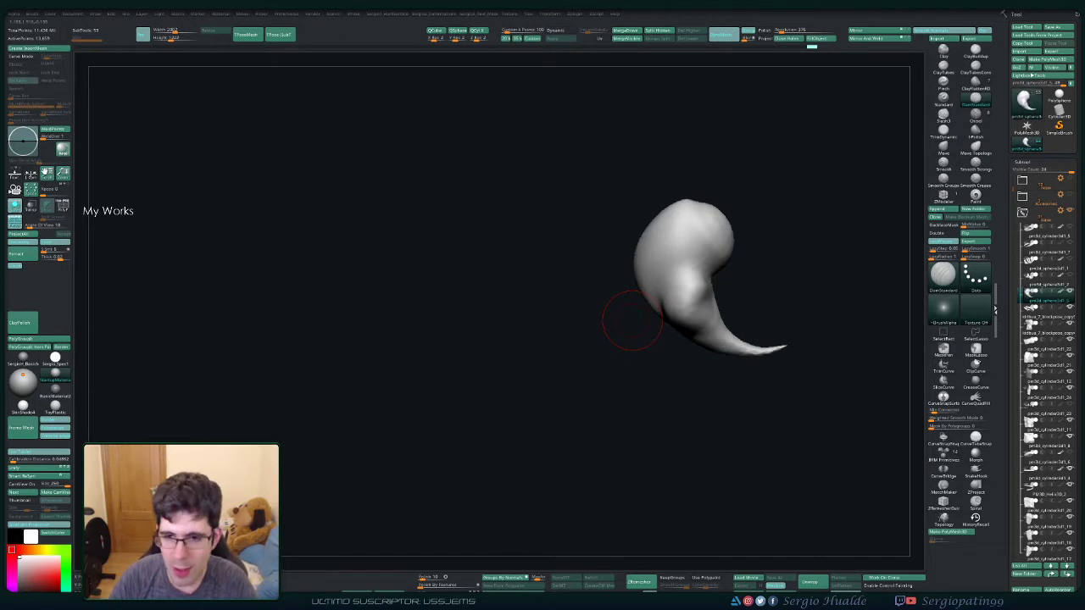
pyautogui.press('space')
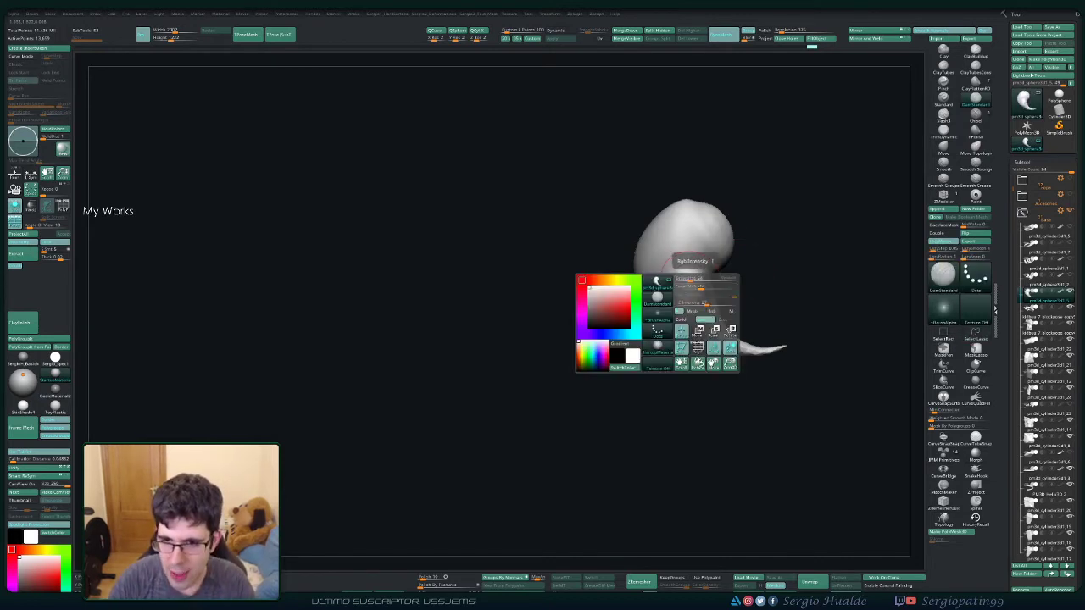
pyautogui.moveTo(685, 278); pyautogui.dragTo(678, 339, button='right')
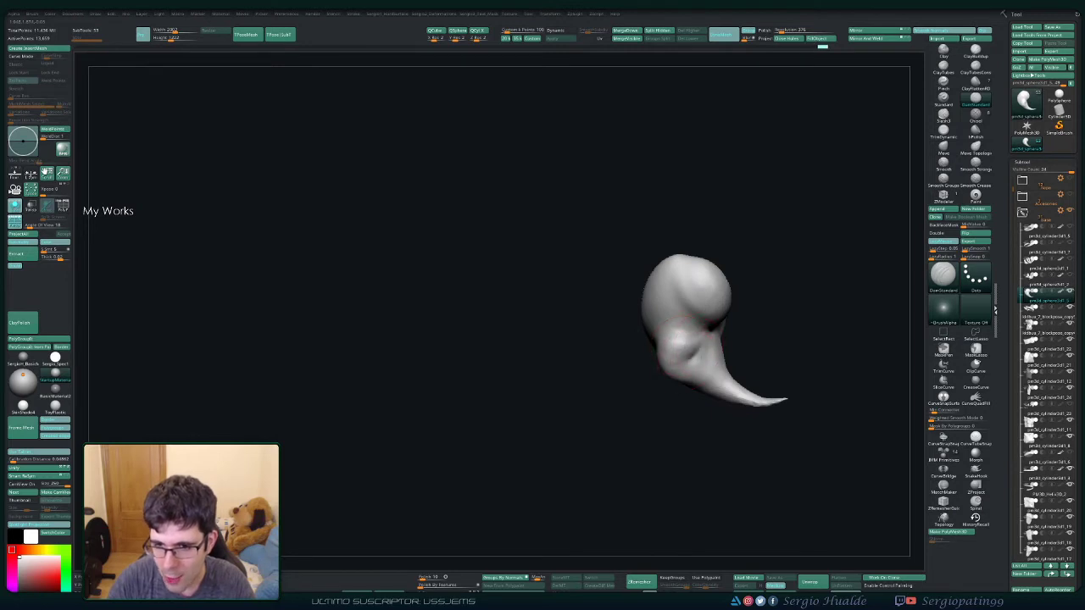
pyautogui.moveTo(680, 326)
pyautogui.mouseDown(button='right')
pyautogui.moveTo(688, 348)
pyautogui.moveTo(671, 332)
pyautogui.mouseUp(button='right')
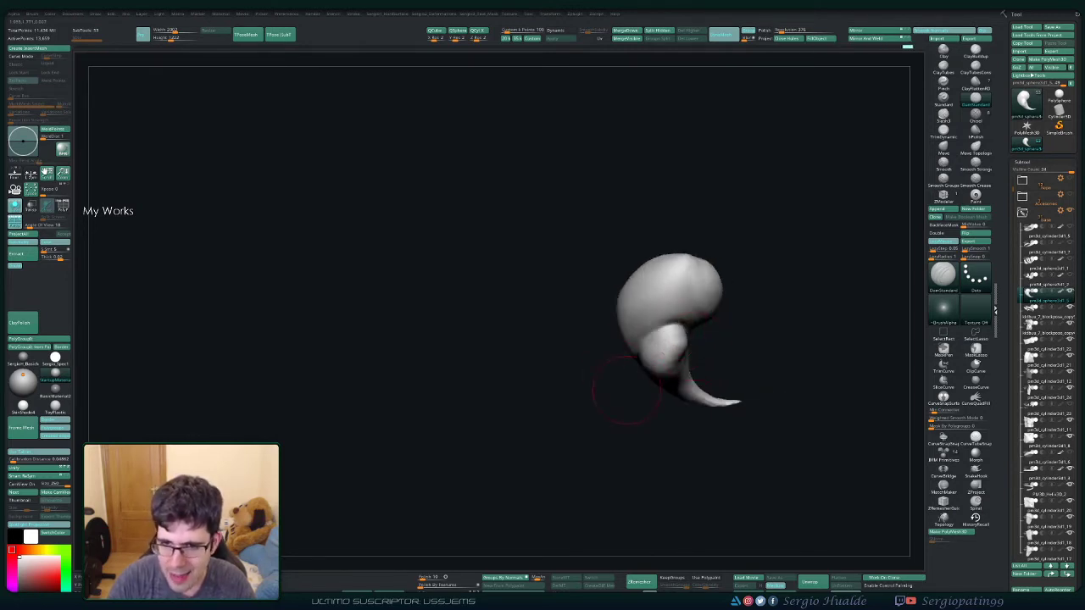
pyautogui.moveTo(627, 389)
pyautogui.mouseDown(button='right')
pyautogui.moveTo(671, 336)
pyautogui.moveTo(619, 370)
pyautogui.moveTo(625, 416)
pyautogui.mouseUp(button='right')
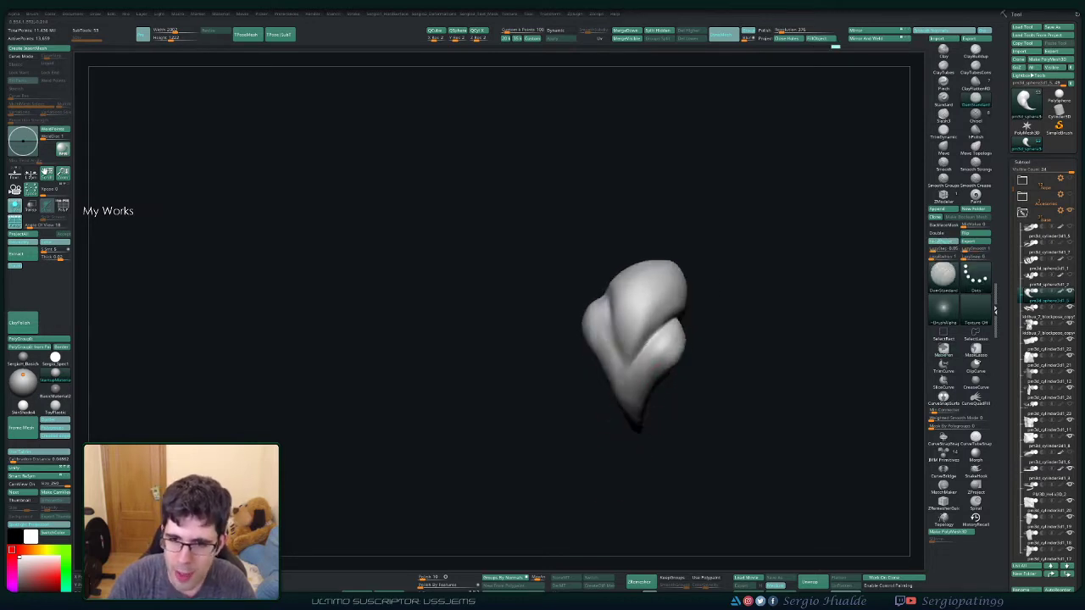
pyautogui.moveTo(649, 355)
pyautogui.mouseDown(button='right')
pyautogui.moveTo(625, 387)
pyautogui.moveTo(651, 361)
pyautogui.mouseUp(button='right')
pyautogui.moveTo(628, 434); pyautogui.dragTo(630, 395, button='right')
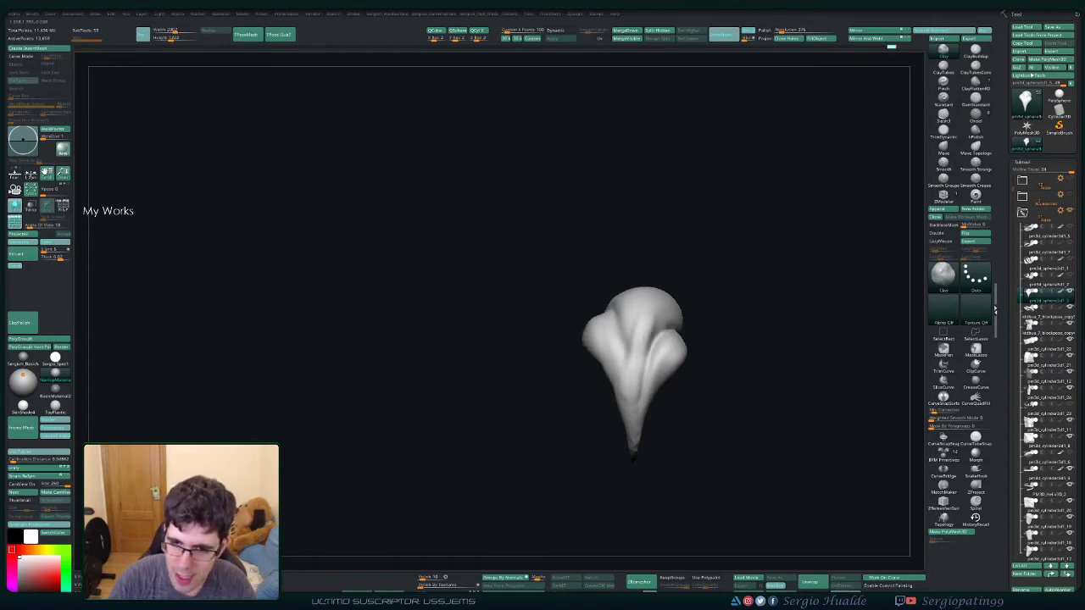
# Step: Shift-smooth the puff's top right and the bulge on its head
pyautogui.press('shift')
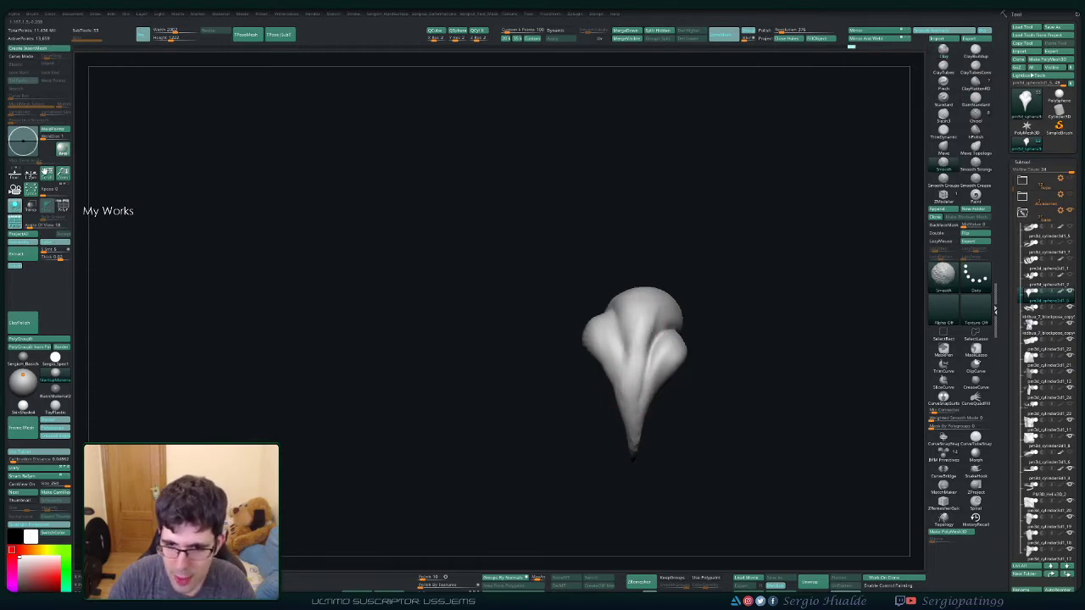
pyautogui.moveTo(654, 310)
pyautogui.mouseDown(button='right')
pyautogui.moveTo(685, 296)
pyautogui.moveTo(666, 284)
pyautogui.moveTo(623, 288)
pyautogui.moveTo(686, 287)
pyautogui.moveTo(657, 299)
pyautogui.mouseUp(button='right')
pyautogui.press('shift')
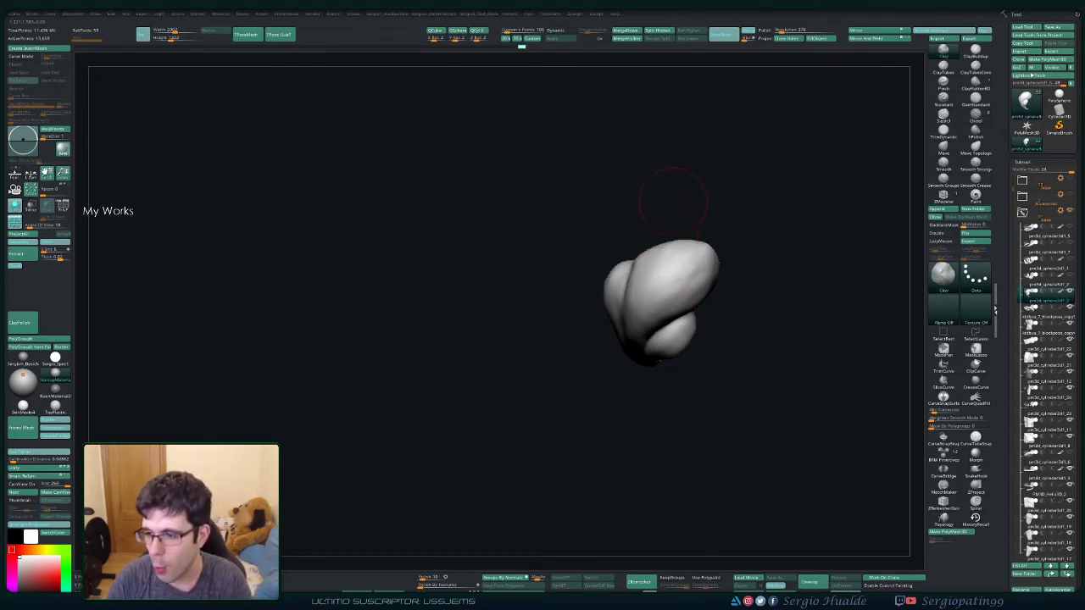
pyautogui.moveTo(683, 245)
pyautogui.mouseDown(button='right')
pyautogui.moveTo(665, 271)
pyautogui.moveTo(686, 293)
pyautogui.moveTo(733, 259)
pyautogui.mouseUp(button='right')
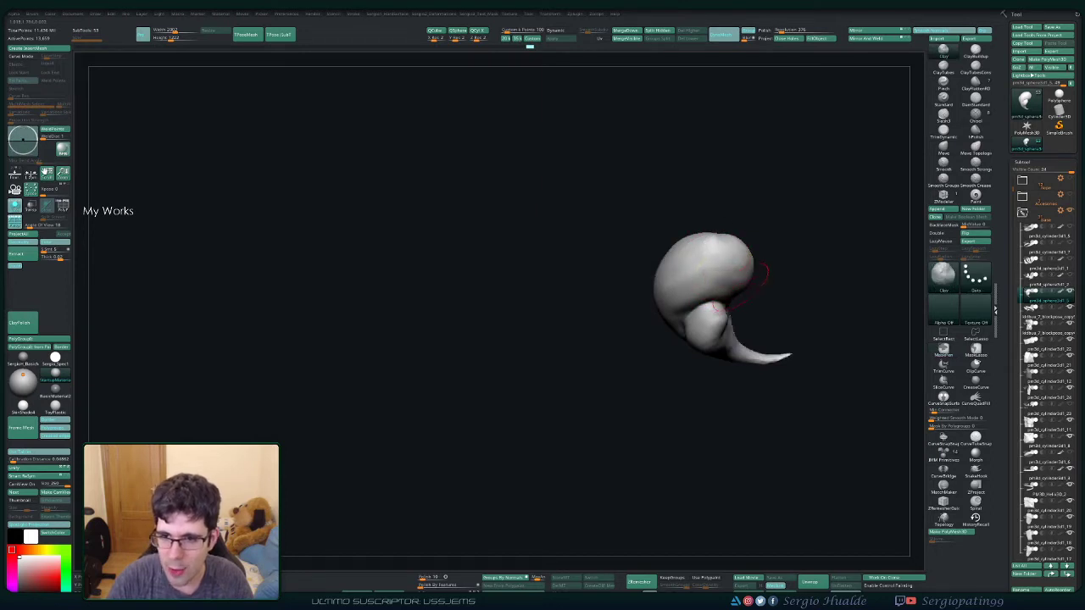
pyautogui.moveTo(712, 266)
pyautogui.mouseDown(button='right')
pyautogui.moveTo(640, 312)
pyautogui.moveTo(614, 305)
pyautogui.moveTo(620, 315)
pyautogui.moveTo(605, 325)
pyautogui.moveTo(627, 310)
pyautogui.mouseUp(button='right')
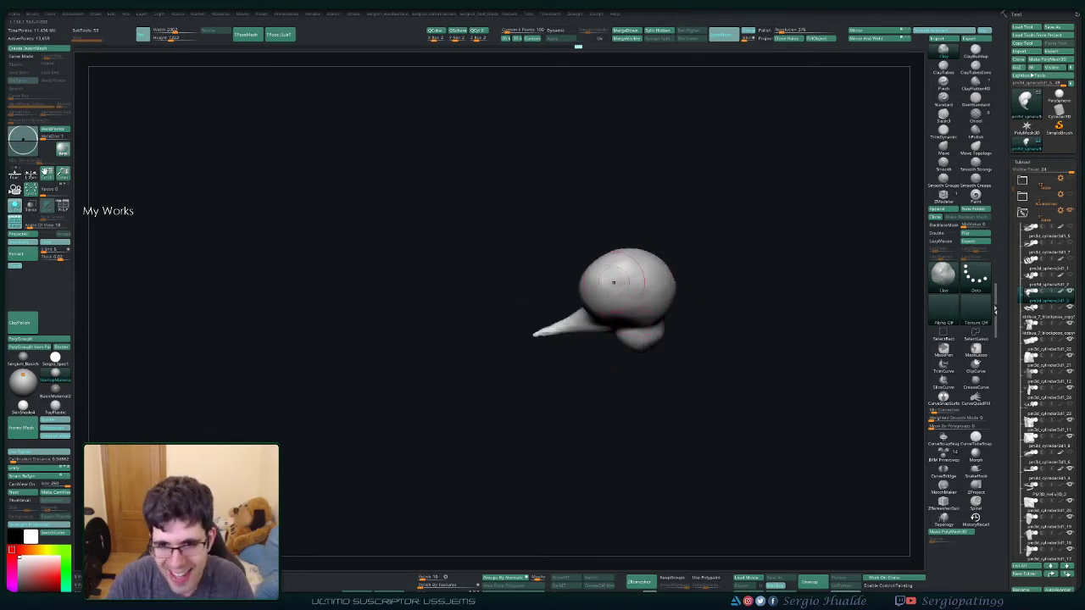
pyautogui.press('shift')
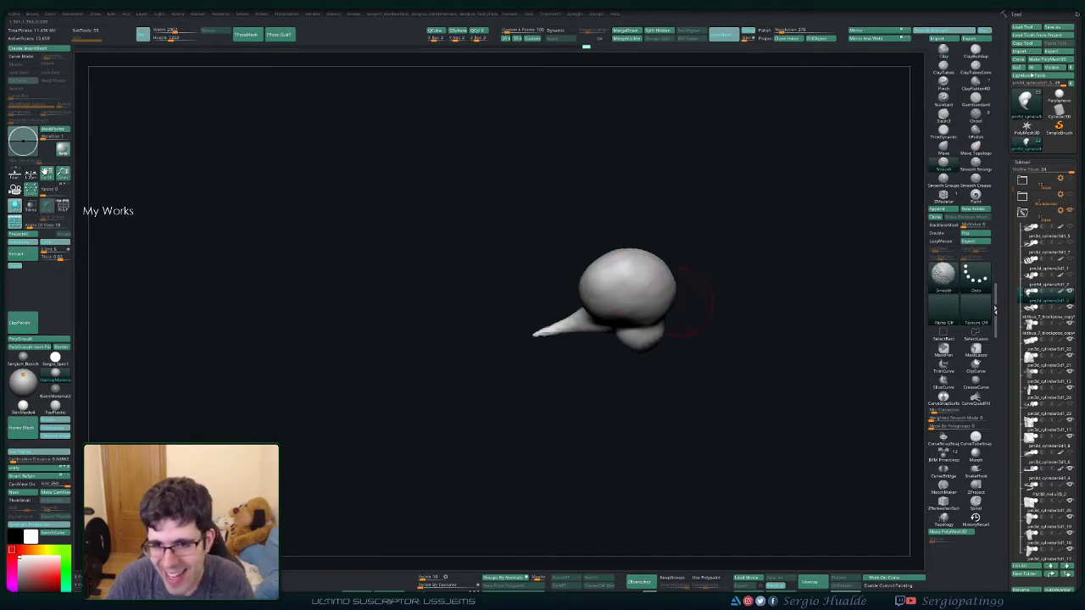
pyautogui.moveTo(687, 301)
pyautogui.mouseDown(button='right')
pyautogui.moveTo(658, 283)
pyautogui.moveTo(665, 292)
pyautogui.moveTo(704, 245)
pyautogui.moveTo(725, 267)
pyautogui.moveTo(697, 305)
pyautogui.moveTo(717, 278)
pyautogui.mouseUp(button='right')
pyautogui.press('s')
# Step: Switch to the DamStandard brush and turn the puff so its tail curves downward
pyautogui.press('b')
pyautogui.press('d')
pyautogui.press('s')
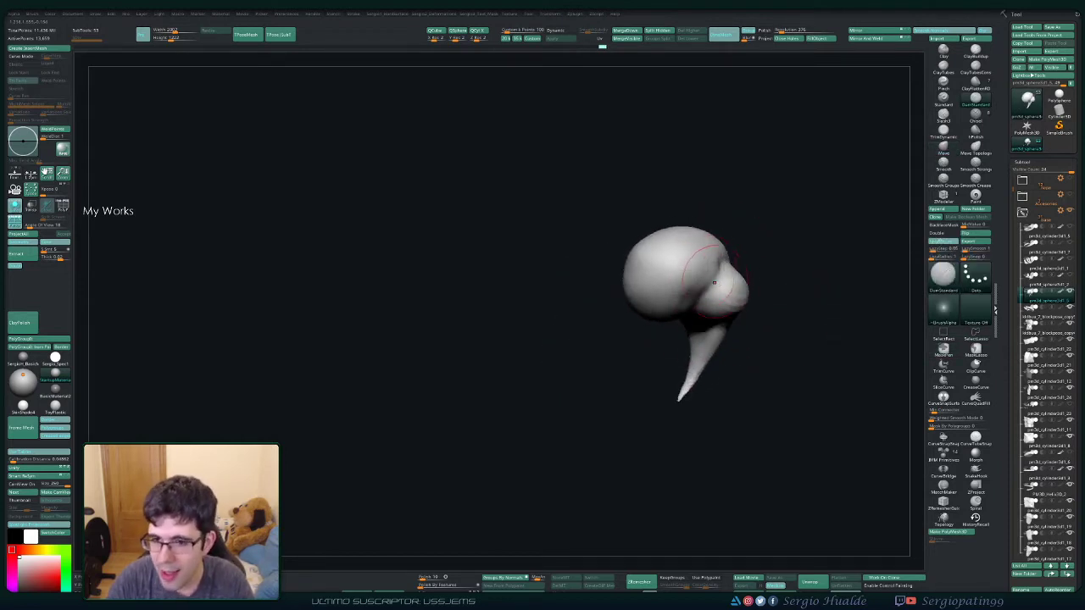
pyautogui.moveTo(691, 326); pyautogui.dragTo(713, 289, button='right')
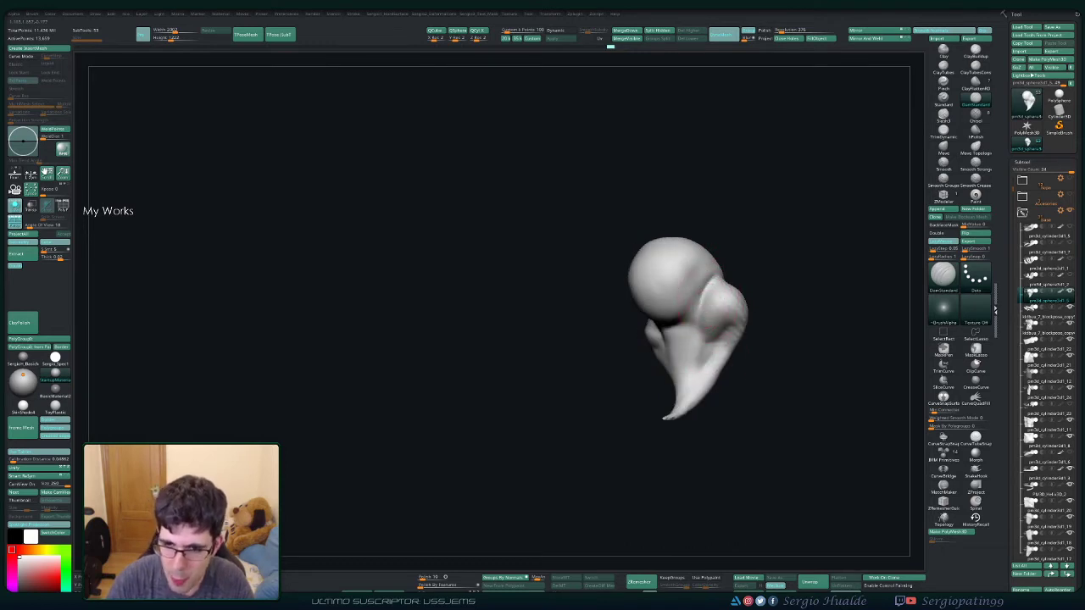
pyautogui.moveTo(683, 318)
pyautogui.mouseDown(button='right')
pyautogui.moveTo(729, 323)
pyautogui.moveTo(763, 289)
pyautogui.moveTo(712, 316)
pyautogui.moveTo(707, 291)
pyautogui.mouseUp(button='right')
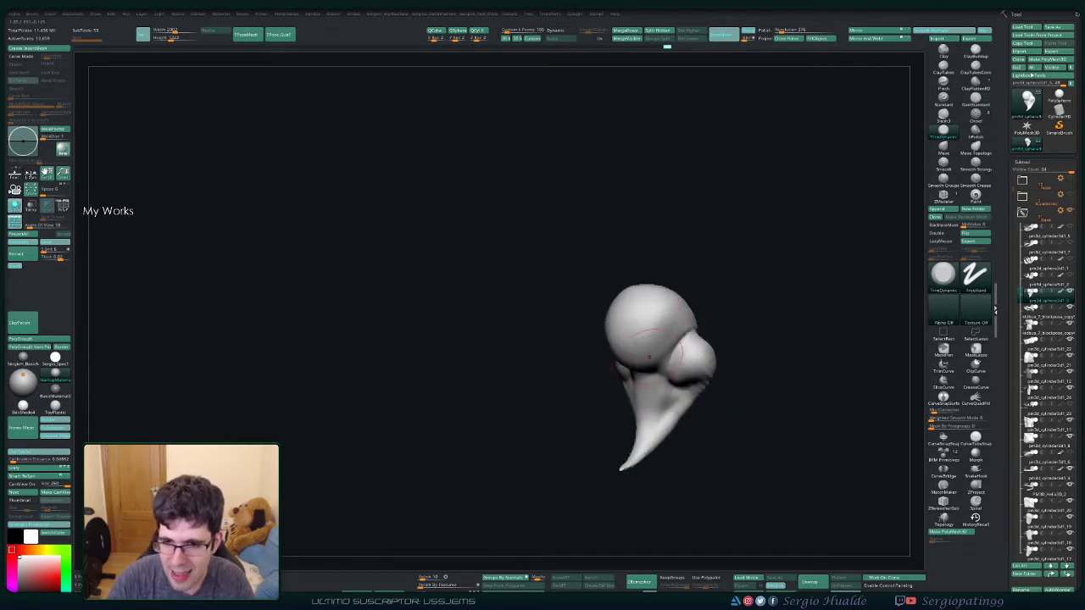
pyautogui.moveTo(649, 357)
pyautogui.mouseDown(button='right')
pyautogui.moveTo(619, 356)
pyautogui.moveTo(619, 322)
pyautogui.moveTo(593, 296)
pyautogui.mouseUp(button='right')
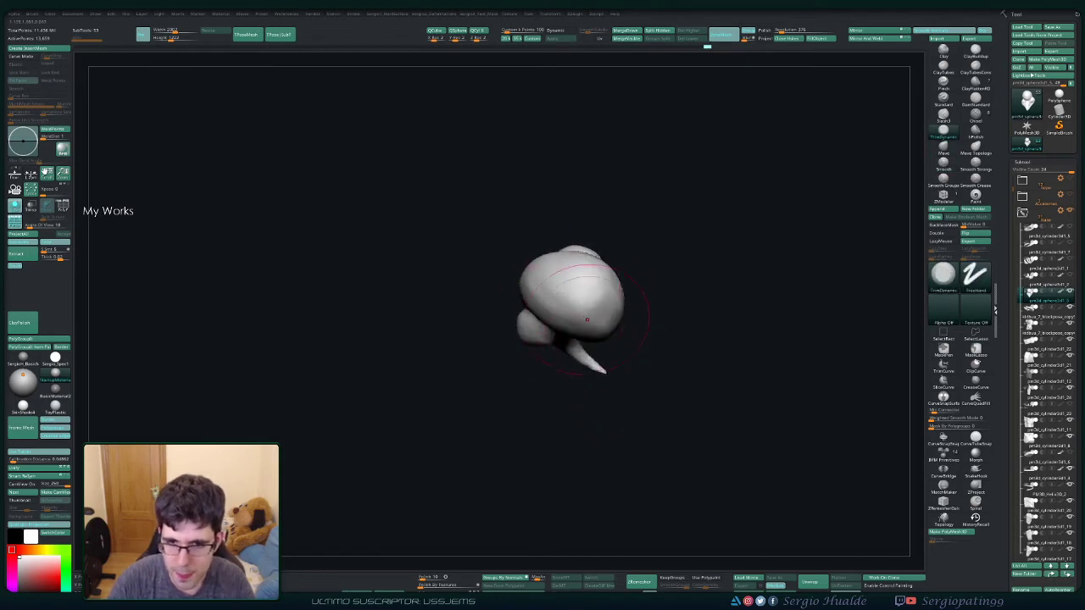
pyautogui.moveTo(515, 270)
pyautogui.mouseDown(button='right')
pyautogui.moveTo(536, 353)
pyautogui.moveTo(520, 314)
pyautogui.moveTo(490, 338)
pyautogui.moveTo(527, 317)
pyautogui.mouseUp(button='right')
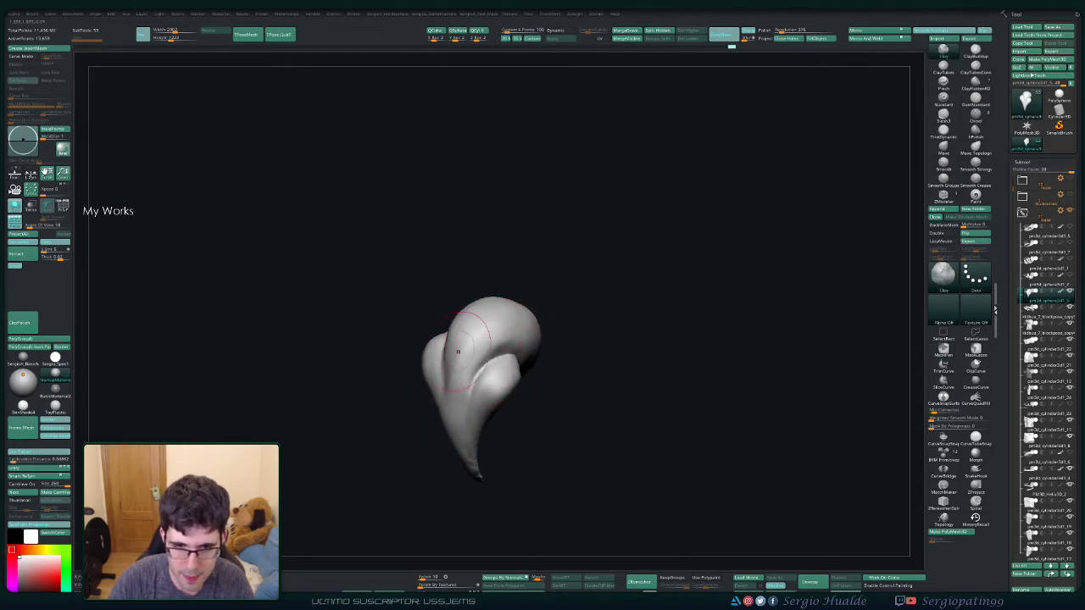
# Step: Select the TrimDynamic brush, then return to the Clay brush with B, C, L
pyautogui.press('b')
pyautogui.press('t')
pyautogui.press('d')
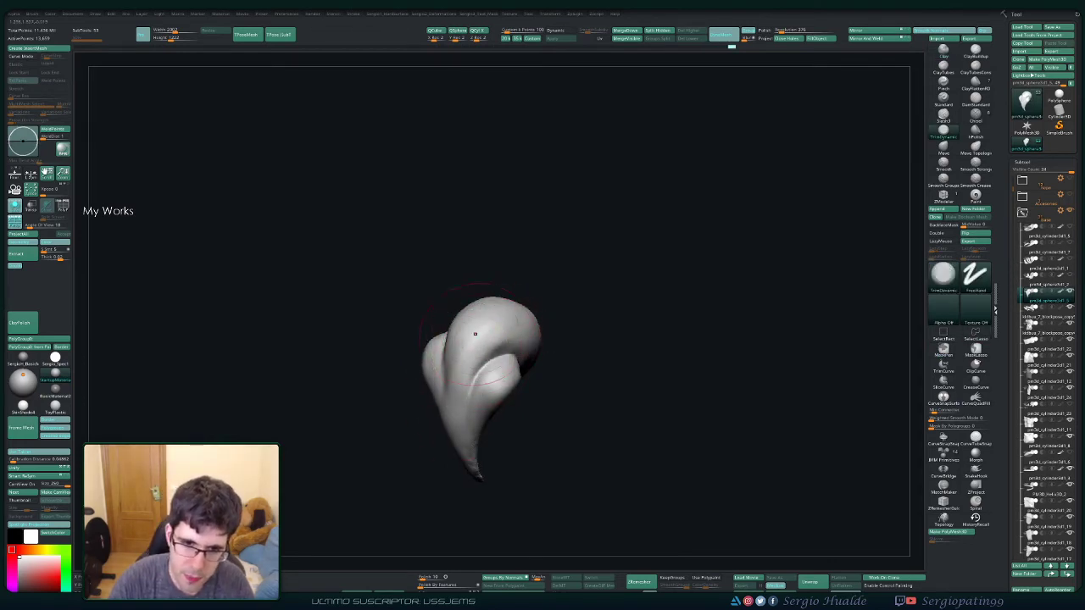
pyautogui.moveTo(513, 428)
pyautogui.mouseDown(button='right')
pyautogui.moveTo(523, 322)
pyautogui.moveTo(546, 411)
pyautogui.moveTo(564, 419)
pyautogui.moveTo(571, 340)
pyautogui.moveTo(584, 327)
pyautogui.moveTo(647, 375)
pyautogui.moveTo(667, 327)
pyautogui.moveTo(605, 339)
pyautogui.moveTo(605, 280)
pyautogui.moveTo(654, 358)
pyautogui.mouseUp(button='right')
pyautogui.press('b')
pyautogui.press('c')
pyautogui.press('l')
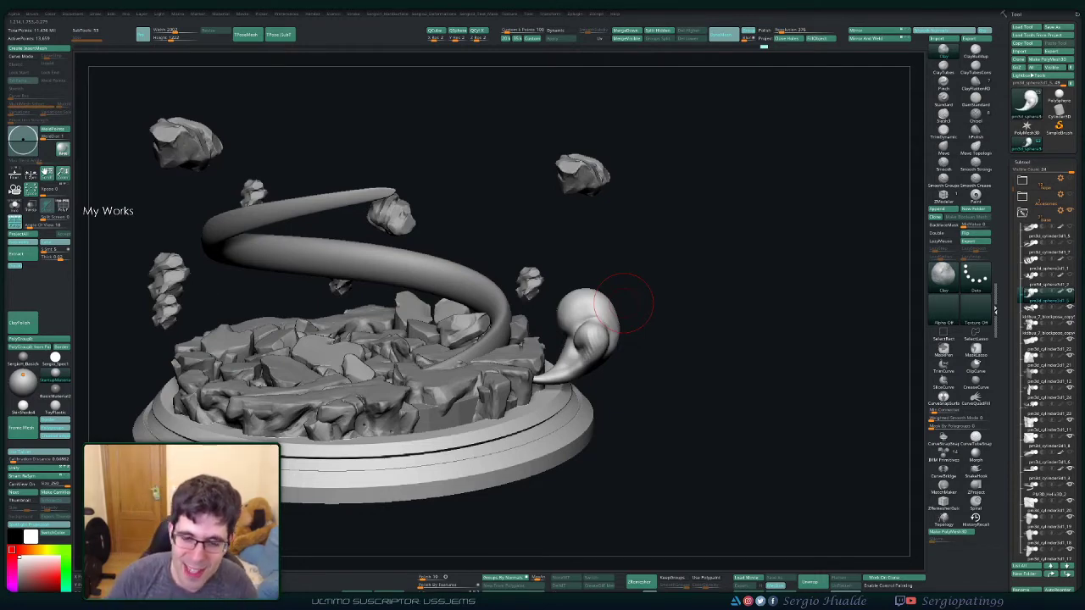
# Step: Isolate the curled smoke puff, frame it in view, and select the DamStandard brush
pyautogui.keyDown('ctrl'); pyautogui.keyDown('shift'); pyautogui.click(594, 314); pyautogui.keyUp('shift'); pyautogui.keyUp('ctrl')
pyautogui.press('f')
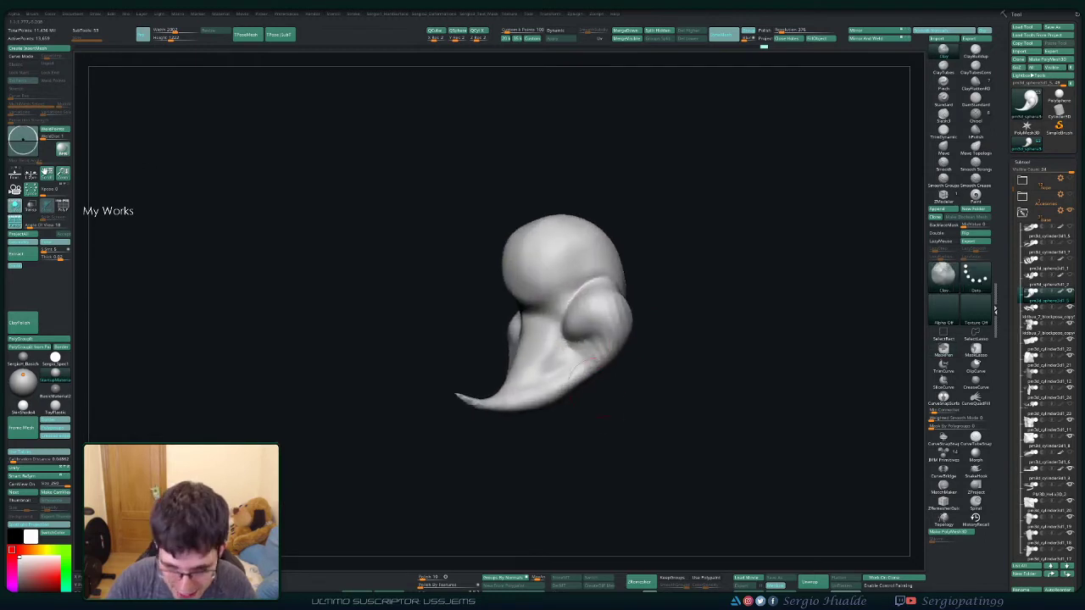
pyautogui.press('b')
pyautogui.press('d')
pyautogui.press('s')
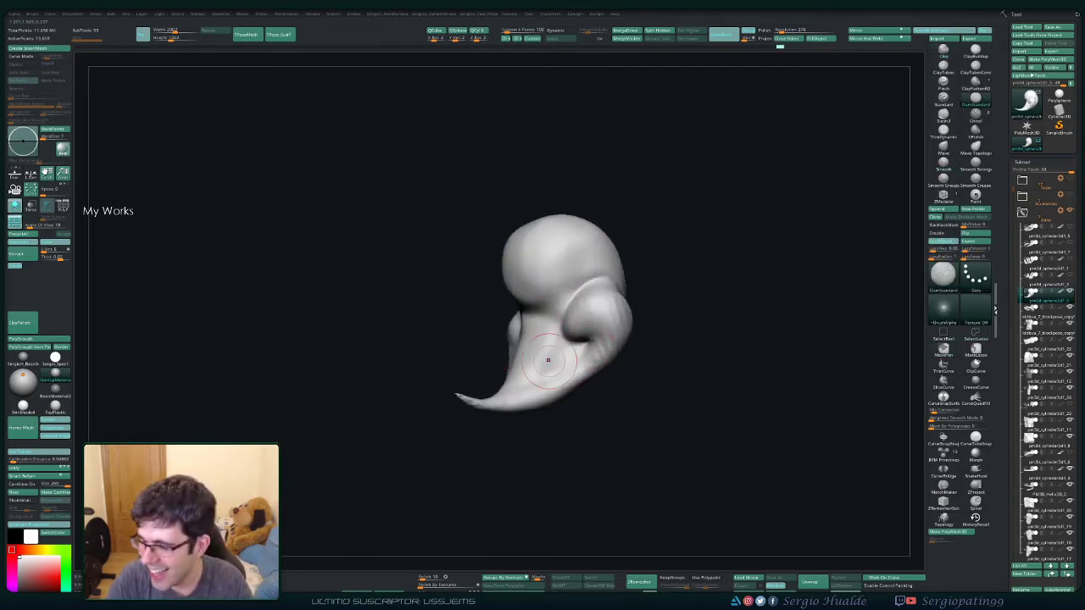
# Step: Orbit the puff toward a frontal view until its head faces the viewer
pyautogui.moveTo(661, 356); pyautogui.dragTo(627, 364)
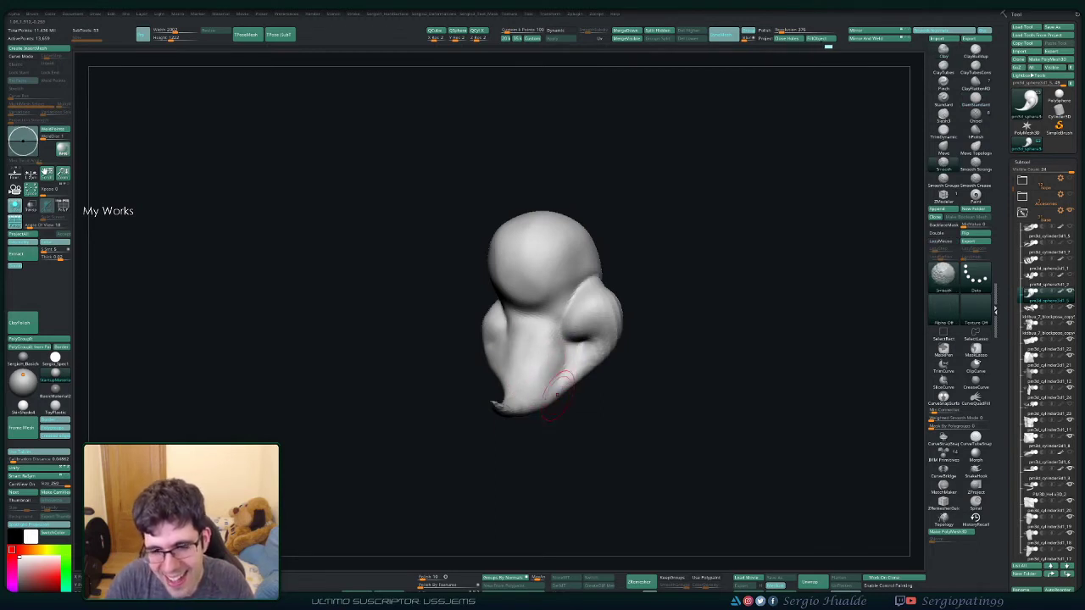
pyautogui.moveTo(564, 424); pyautogui.dragTo(542, 424)
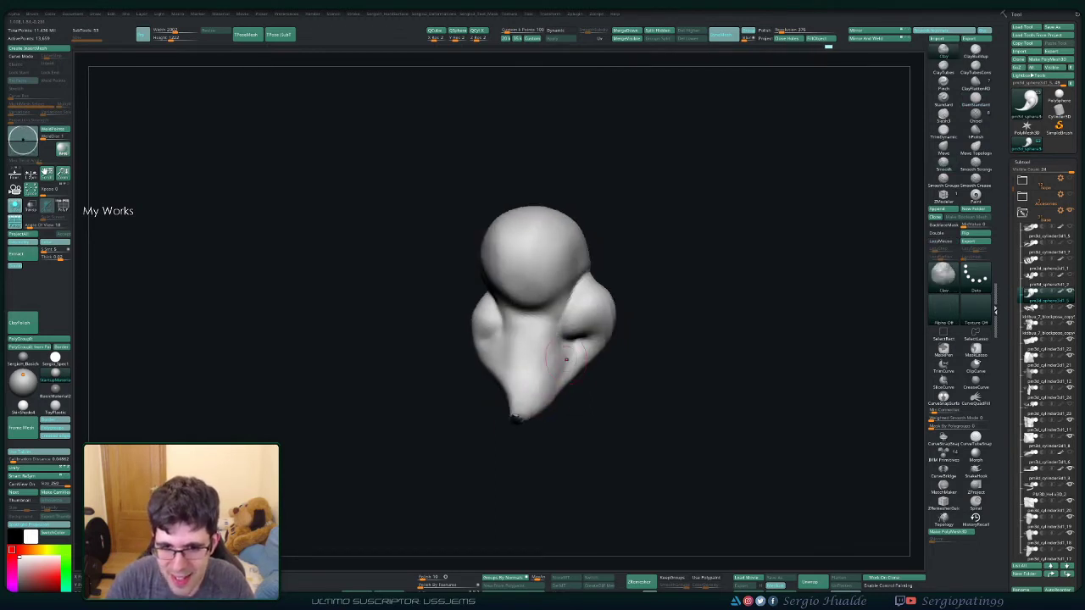
pyautogui.moveTo(533, 363)
pyautogui.mouseDown(button='right')
pyautogui.moveTo(517, 344)
pyautogui.moveTo(462, 347)
pyautogui.moveTo(527, 346)
pyautogui.moveTo(499, 345)
pyautogui.mouseUp(button='right')
pyautogui.press('shift')
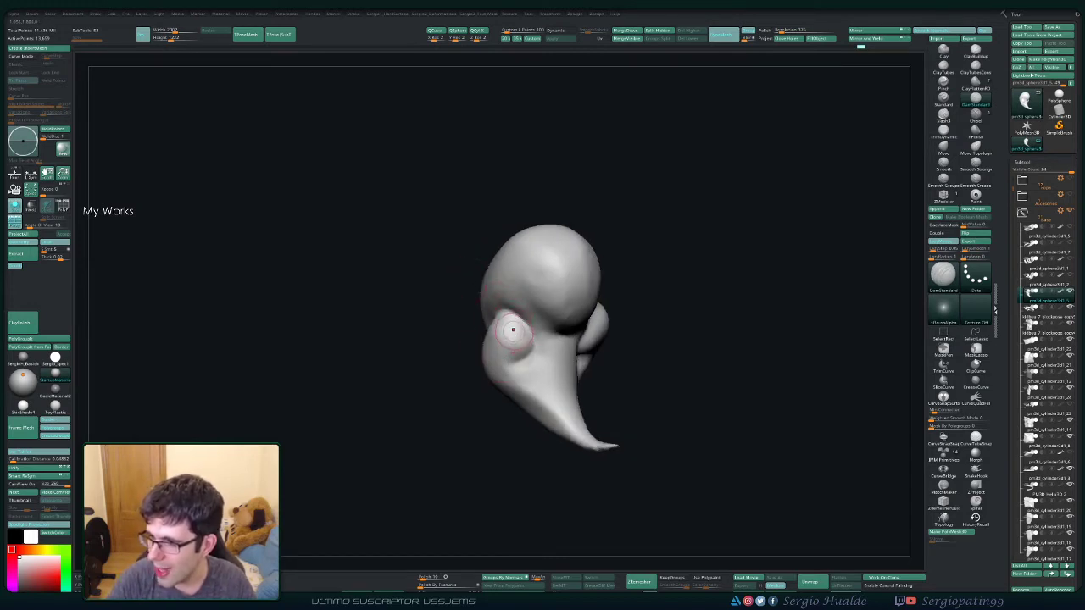
pyautogui.moveTo(513, 323); pyautogui.dragTo(516, 313, button='right')
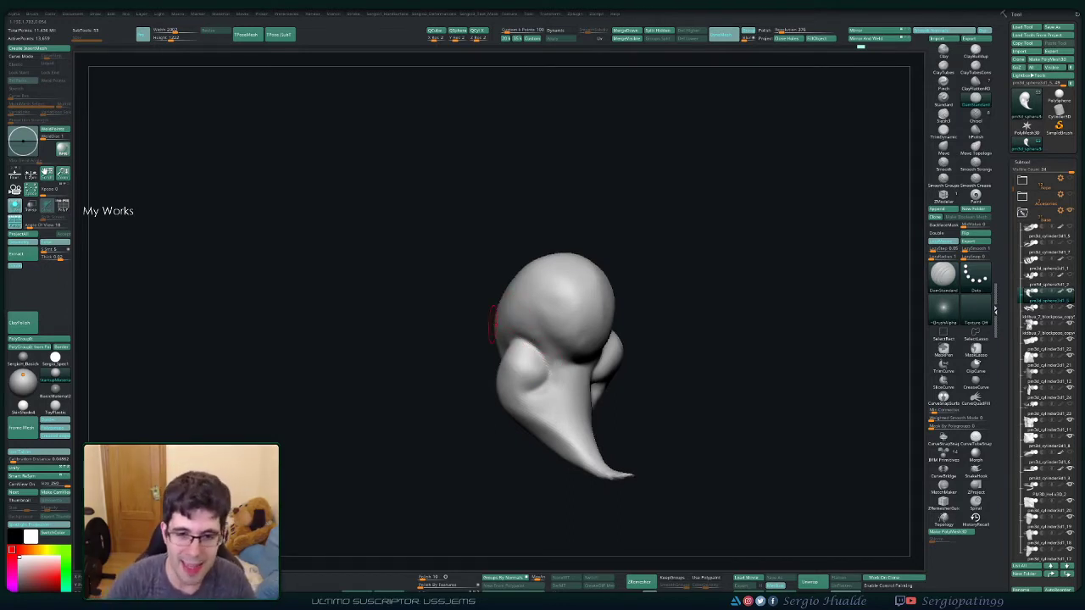
pyautogui.moveTo(530, 365); pyautogui.dragTo(516, 356, button='right')
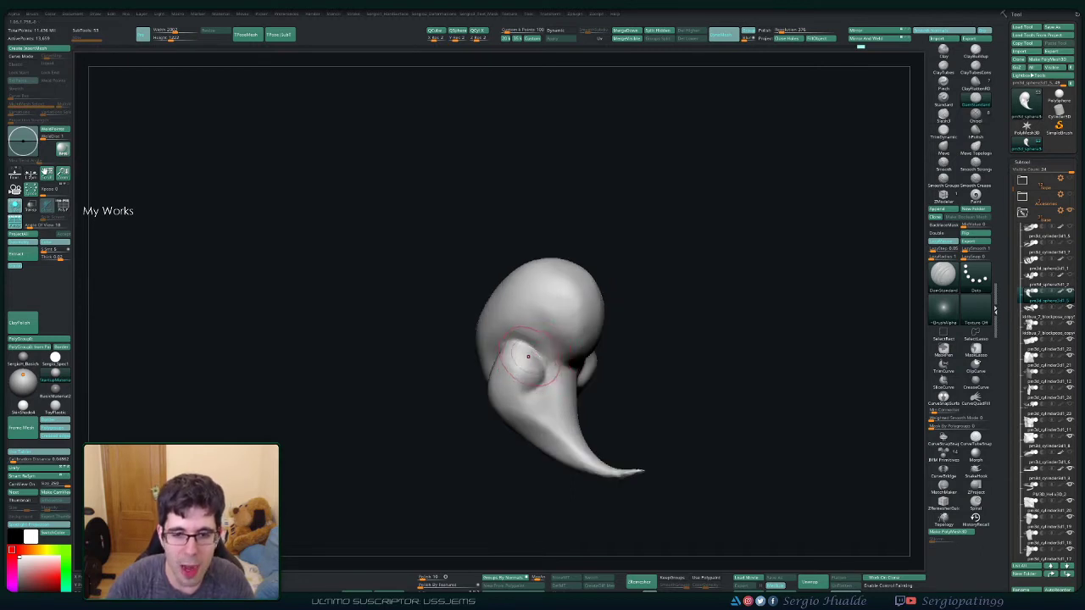
# Step: Pull the puff's head out to the left with the Move brush, then undo it
pyautogui.press('b')
pyautogui.press('m')
pyautogui.press('v')
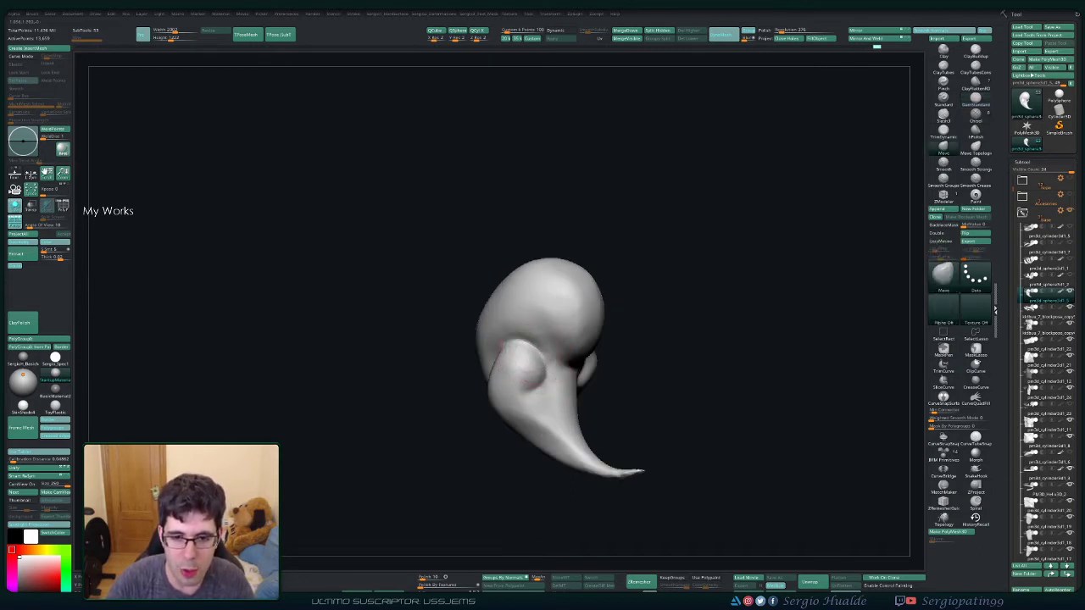
pyautogui.moveTo(534, 352)
pyautogui.mouseDown()
pyautogui.moveTo(509, 339)
pyautogui.moveTo(490, 373)
pyautogui.mouseUp()
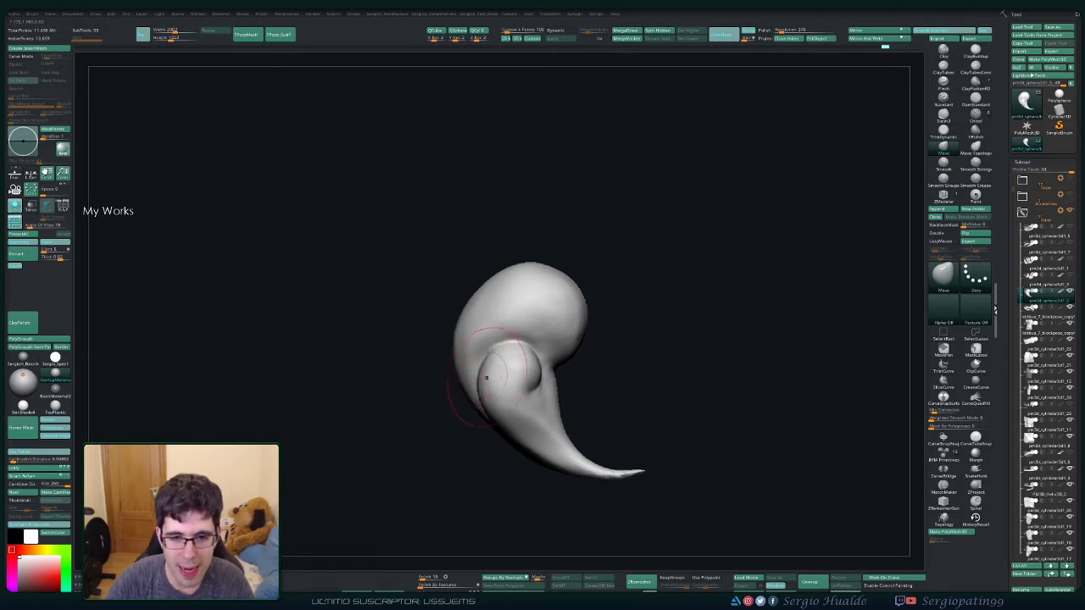
pyautogui.hotkey('ctrl', 'z')
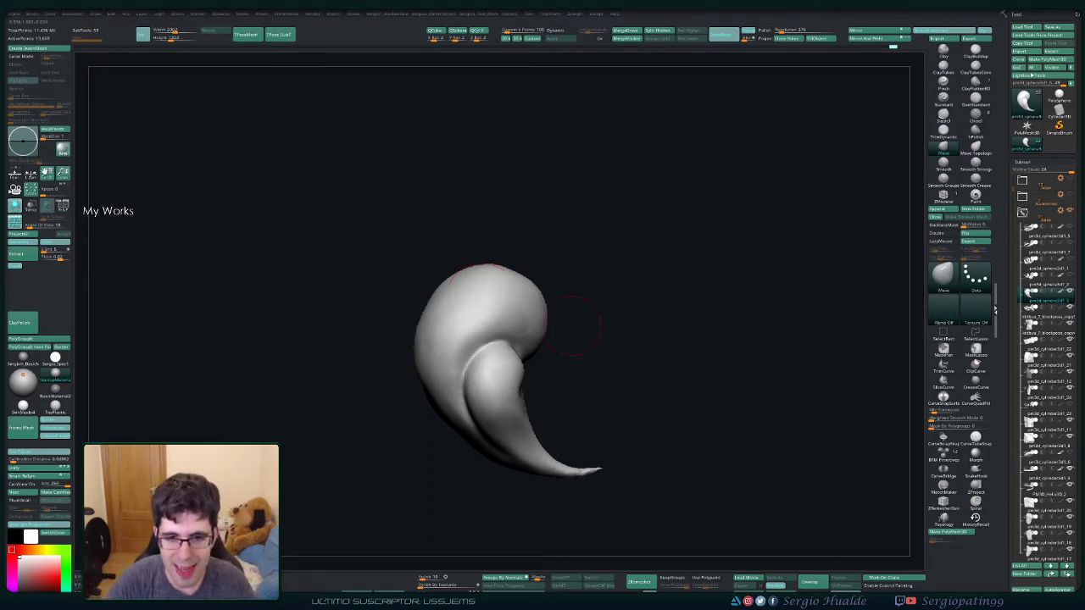
# Step: Orbit around the puff's curl and smooth the crease on its lower lump
pyautogui.moveTo(501, 358)
pyautogui.mouseDown(button='right')
pyautogui.moveTo(442, 325)
pyautogui.moveTo(427, 418)
pyautogui.moveTo(445, 475)
pyautogui.mouseUp(button='right')
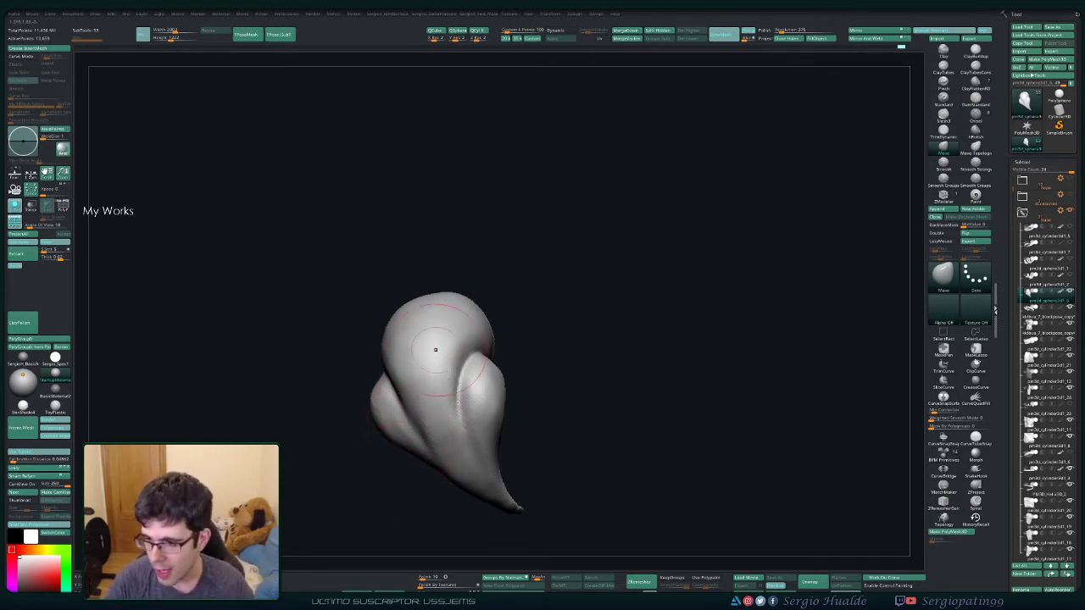
pyautogui.moveTo(570, 356)
pyautogui.mouseDown()
pyautogui.moveTo(466, 394)
pyautogui.moveTo(444, 387)
pyautogui.mouseUp()
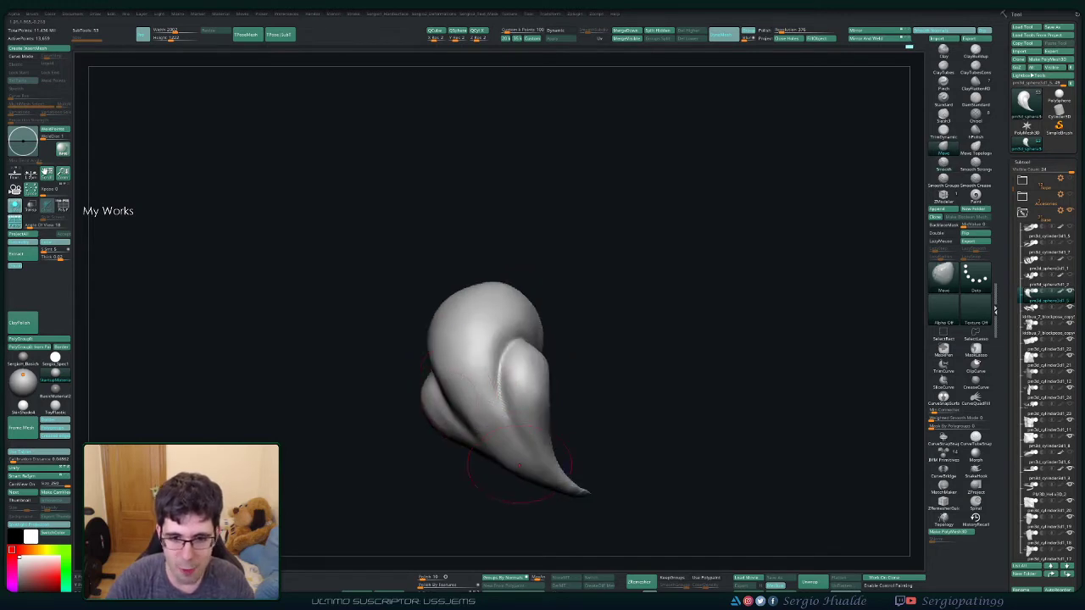
pyautogui.moveTo(519, 464)
pyautogui.mouseDown()
pyautogui.moveTo(499, 407)
pyautogui.moveTo(504, 338)
pyautogui.moveTo(461, 298)
pyautogui.mouseUp()
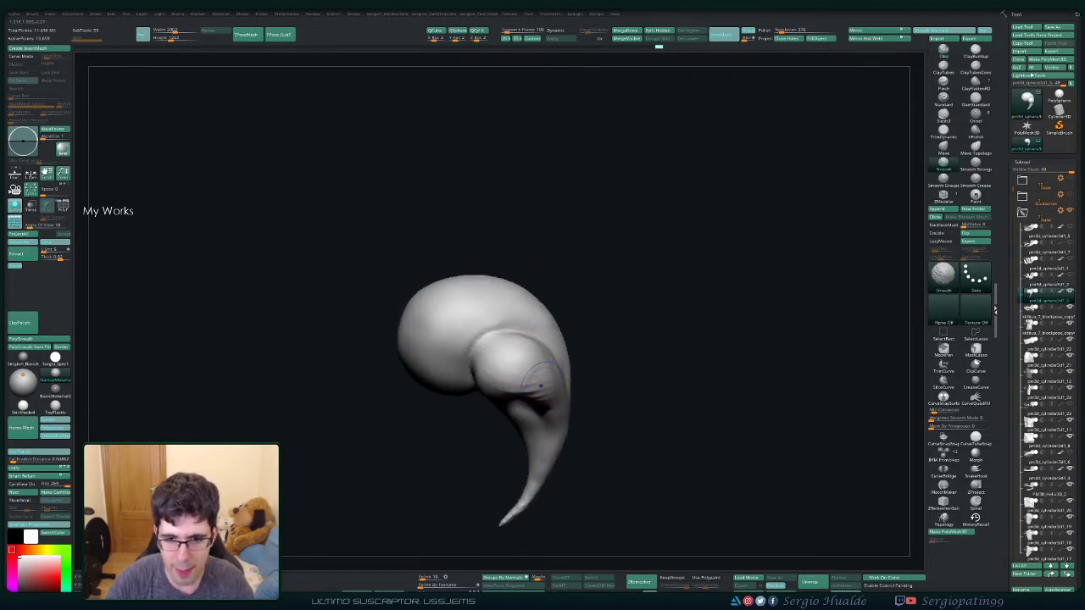
pyautogui.moveTo(539, 386); pyautogui.dragTo(523, 356, button='right')
pyautogui.moveTo(496, 403); pyautogui.dragTo(513, 377, button='right')
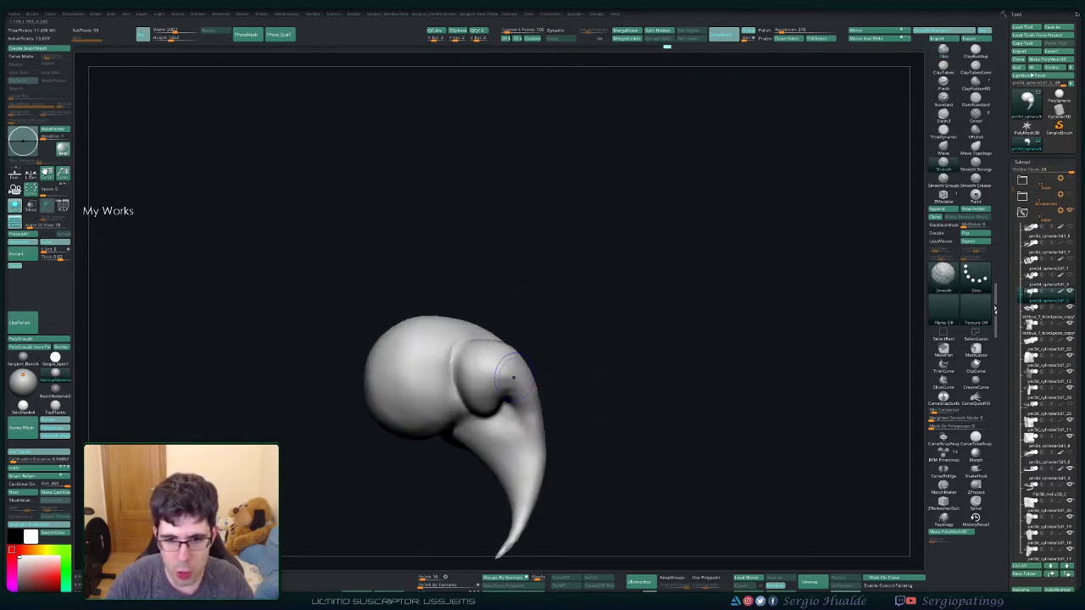
pyautogui.moveTo(540, 414); pyautogui.dragTo(452, 430, button='right')
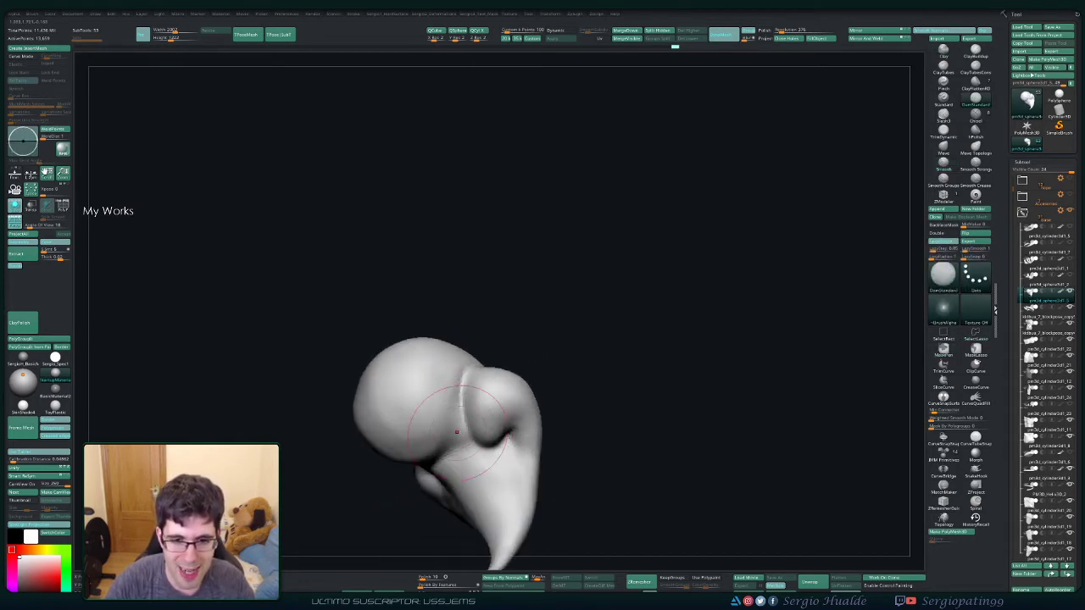
pyautogui.moveTo(452, 432)
pyautogui.mouseDown(button='right')
pyautogui.moveTo(486, 396)
pyautogui.moveTo(442, 442)
pyautogui.mouseUp(button='right')
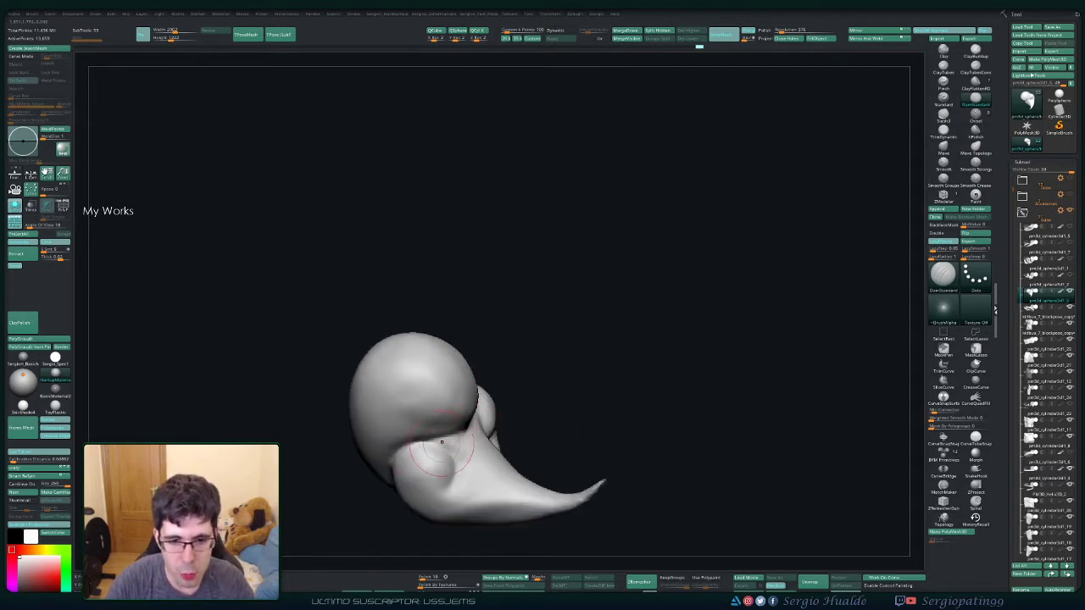
pyautogui.keyDown('shift'); pyautogui.moveTo(442, 442); pyautogui.dragTo(428, 449); pyautogui.keyUp('shift')
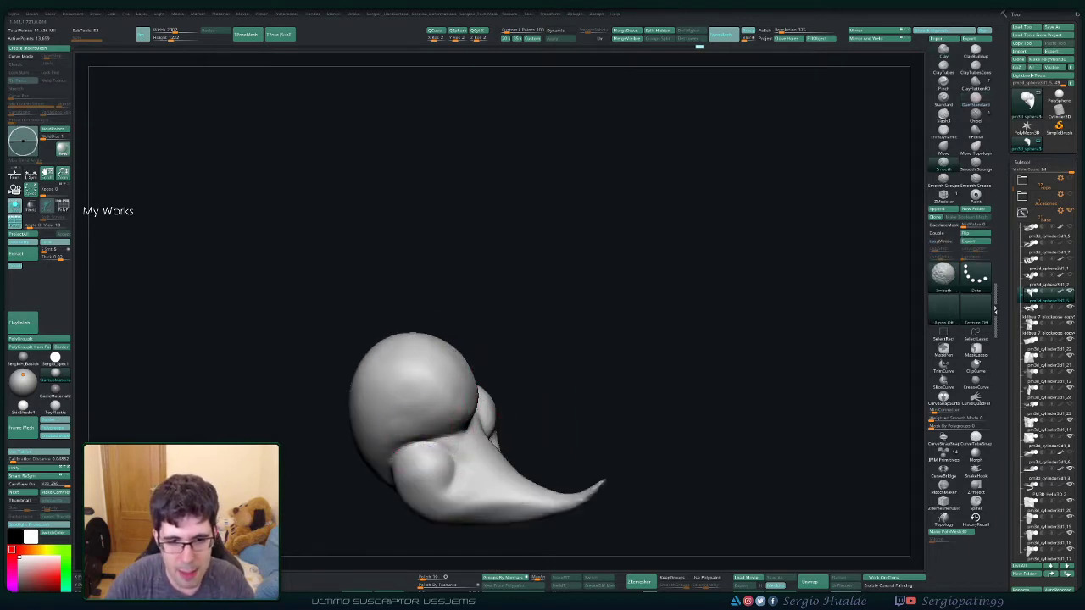
pyautogui.moveTo(417, 394)
pyautogui.keyDown('alt'); pyautogui.mouseDown(button='right')
pyautogui.moveTo(477, 404)
pyautogui.moveTo(481, 428)
pyautogui.mouseUp(button='right'); pyautogui.keyUp('alt')
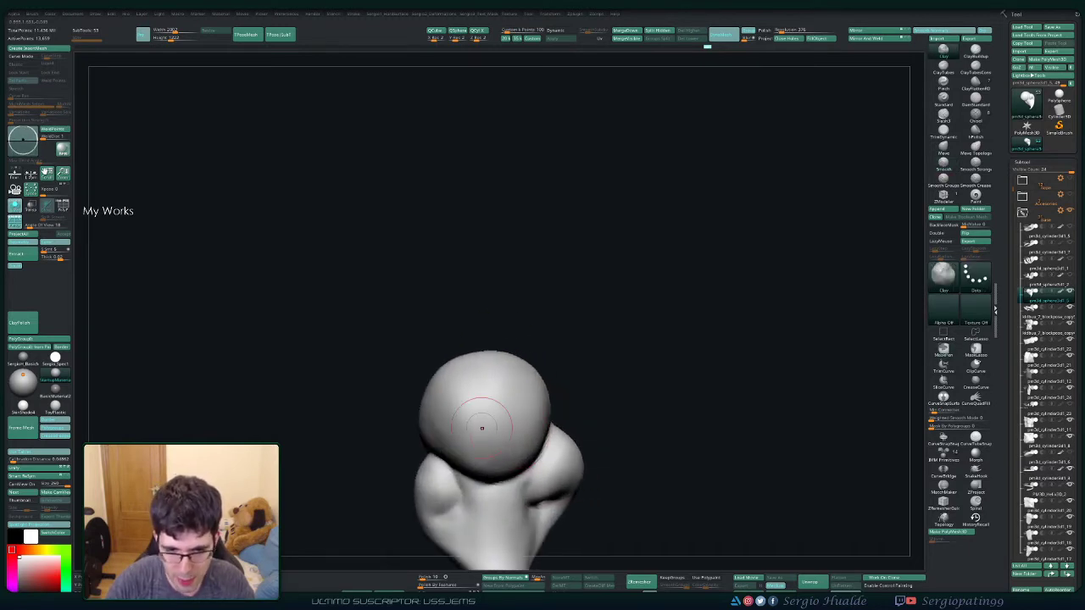
# Step: Carve test eye sockets and a smile into the puff's head with DamStandard
pyautogui.press('b')
pyautogui.press('d')
pyautogui.press('s')
pyautogui.moveTo(464, 392)
pyautogui.mouseDown()
pyautogui.moveTo(475, 402)
pyautogui.moveTo(522, 399)
pyautogui.mouseUp()
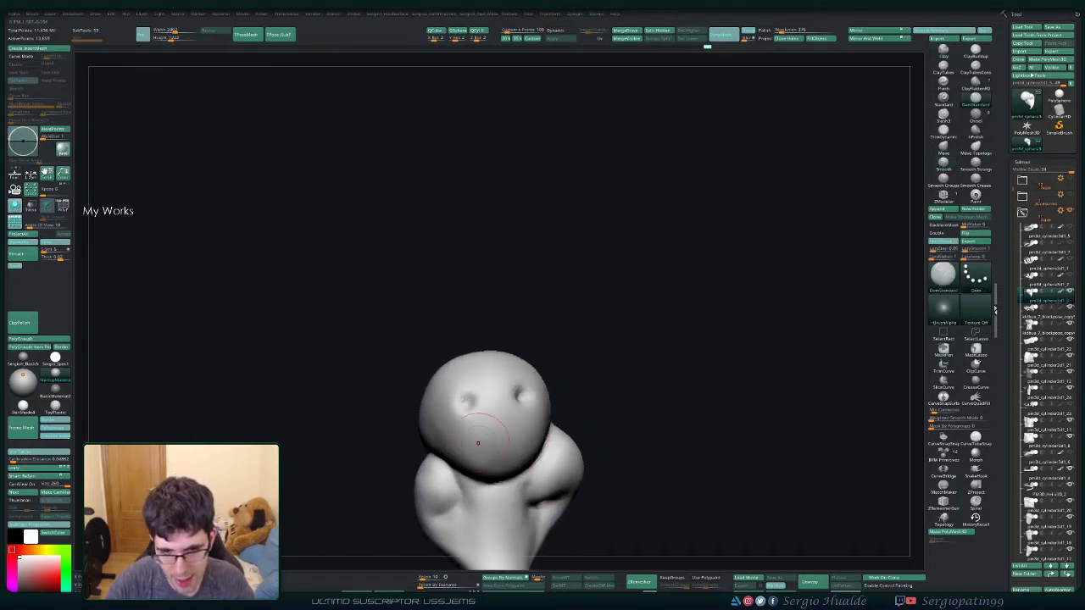
pyautogui.moveTo(478, 443); pyautogui.dragTo(524, 434)
pyautogui.moveTo(524, 434); pyautogui.dragTo(577, 416, button='right')
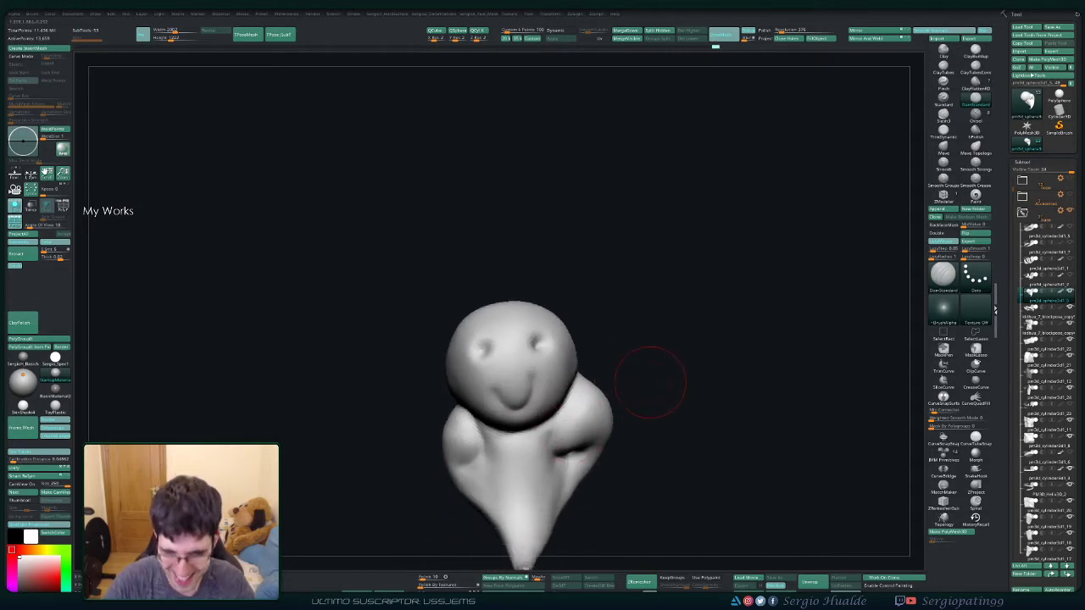
# Step: Solo the puff, enlarge the brush and smooth its tapering tail, then unhide the scene
pyautogui.moveTo(650, 382)
pyautogui.mouseDown(button='right')
pyautogui.moveTo(634, 382)
pyautogui.moveTo(630, 412)
pyautogui.moveTo(635, 339)
pyautogui.mouseUp(button='right')
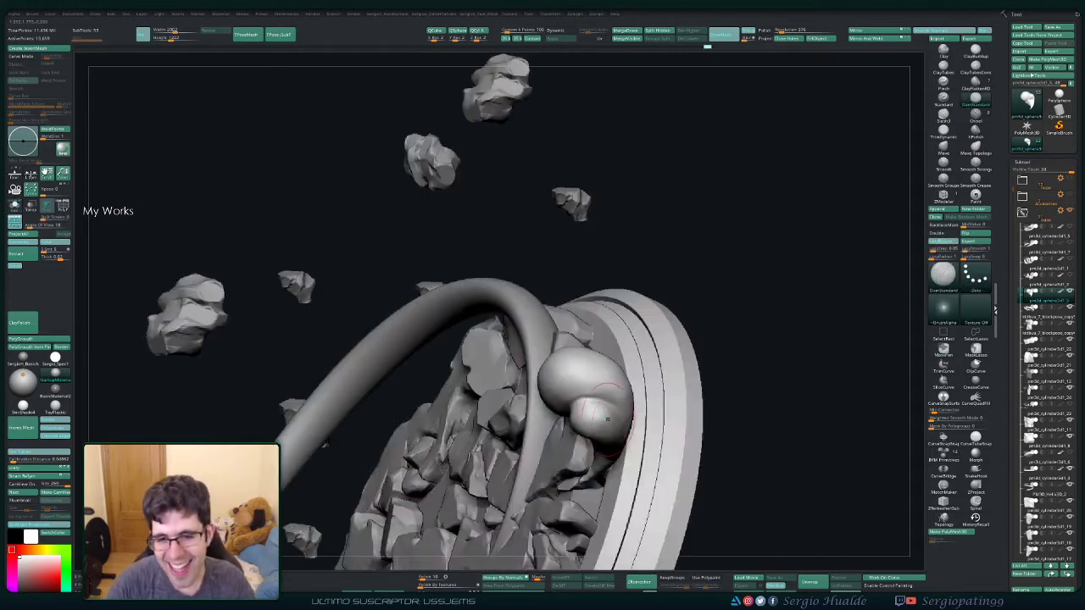
pyautogui.moveTo(607, 418)
pyautogui.keyDown('alt'); pyautogui.mouseDown(button='right')
pyautogui.moveTo(624, 368)
pyautogui.moveTo(593, 424)
pyautogui.moveTo(628, 481)
pyautogui.moveTo(559, 428)
pyautogui.mouseUp(button='right'); pyautogui.keyUp('alt')
pyautogui.keyDown('ctrl'); pyautogui.keyDown('shift'); pyautogui.click(605, 458); pyautogui.keyUp('shift'); pyautogui.keyUp('ctrl')
pyautogui.press('s')
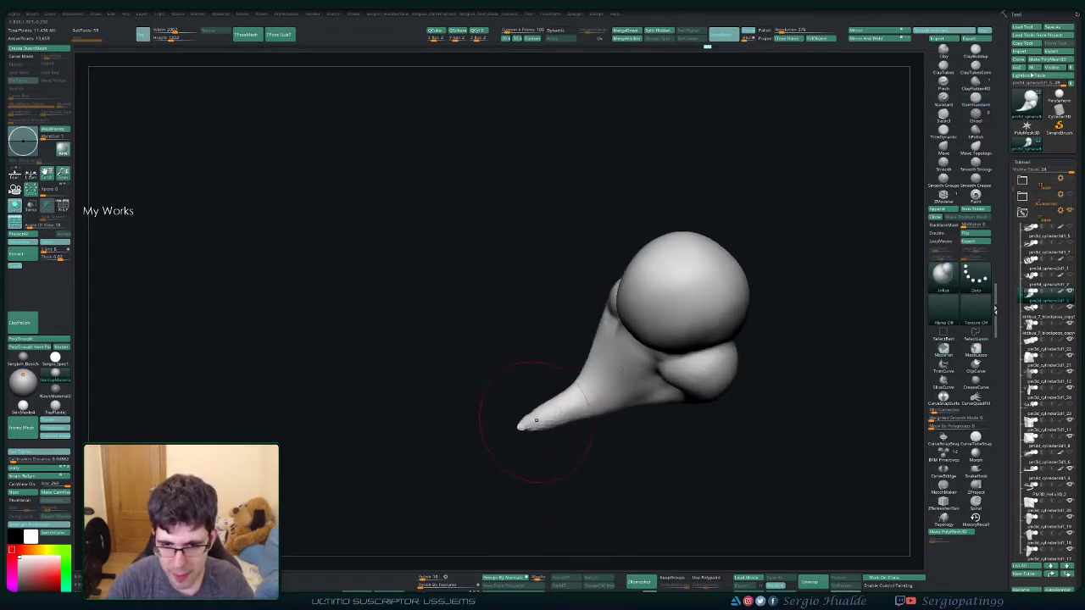
pyautogui.keyDown('shift'); pyautogui.moveTo(557, 412); pyautogui.dragTo(578, 397); pyautogui.keyUp('shift')
pyautogui.moveTo(524, 436)
pyautogui.mouseDown(button='right')
pyautogui.moveTo(594, 424)
pyautogui.moveTo(593, 436)
pyautogui.moveTo(606, 399)
pyautogui.mouseUp(button='right')
pyautogui.keyDown('ctrl'); pyautogui.keyDown('shift'); pyautogui.click(593, 458); pyautogui.keyUp('shift'); pyautogui.keyUp('ctrl')
# Step: Show the rocks, arch and base again, orbit past the tail, and frame the full statue
pyautogui.keyDown('ctrl'); pyautogui.keyDown('shift'); pyautogui.click(602, 441); pyautogui.keyUp('shift'); pyautogui.keyUp('ctrl')
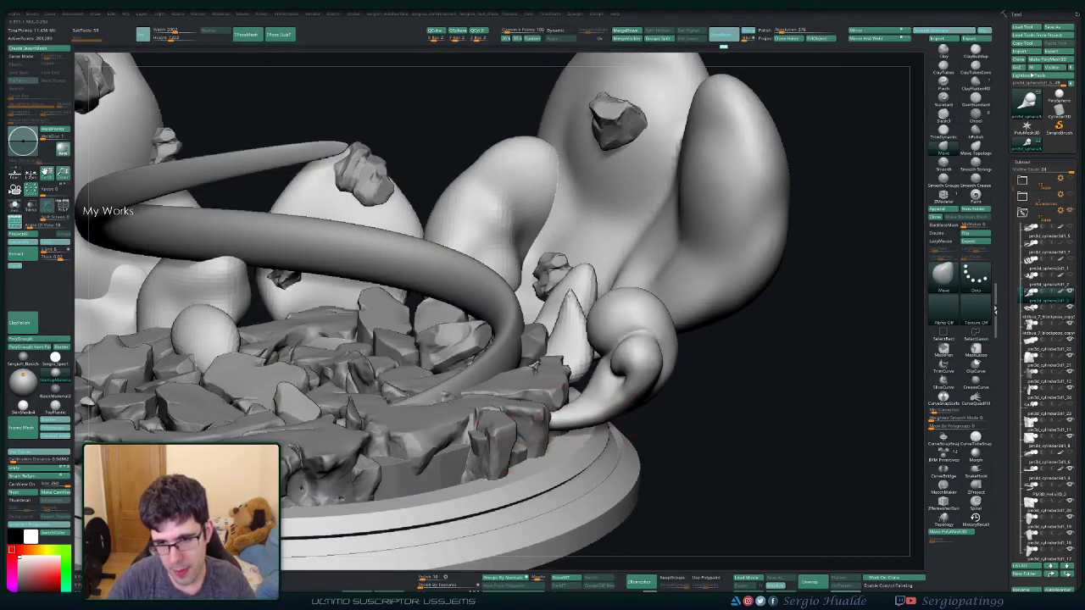
pyautogui.moveTo(651, 441)
pyautogui.mouseDown(button='right')
pyautogui.moveTo(649, 479)
pyautogui.moveTo(654, 452)
pyautogui.mouseUp(button='right')
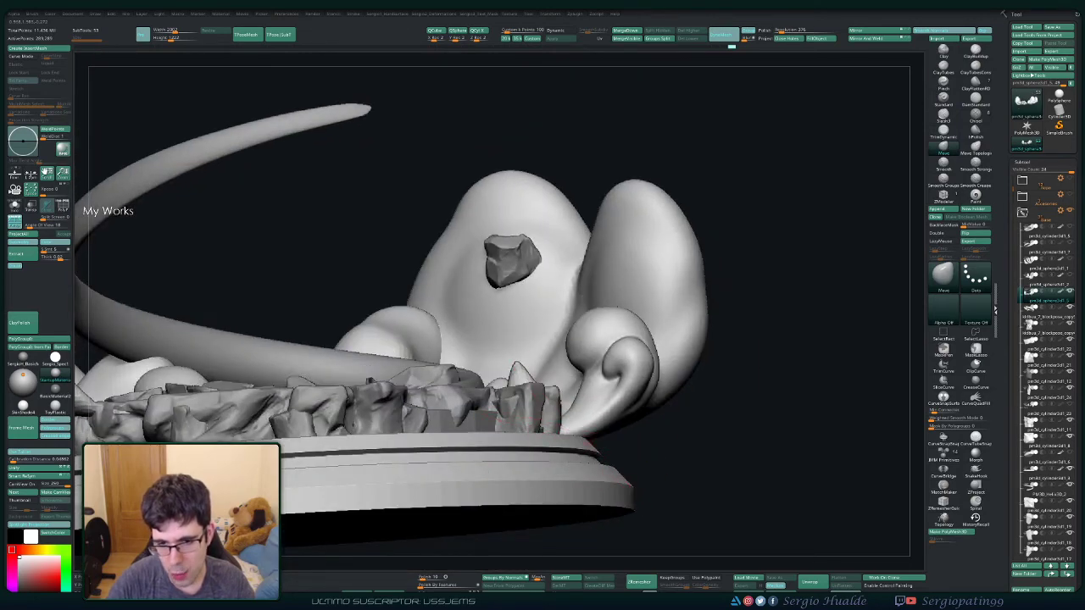
pyautogui.moveTo(556, 421)
pyautogui.mouseDown(button='right')
pyautogui.moveTo(649, 446)
pyautogui.moveTo(524, 429)
pyautogui.mouseUp(button='right')
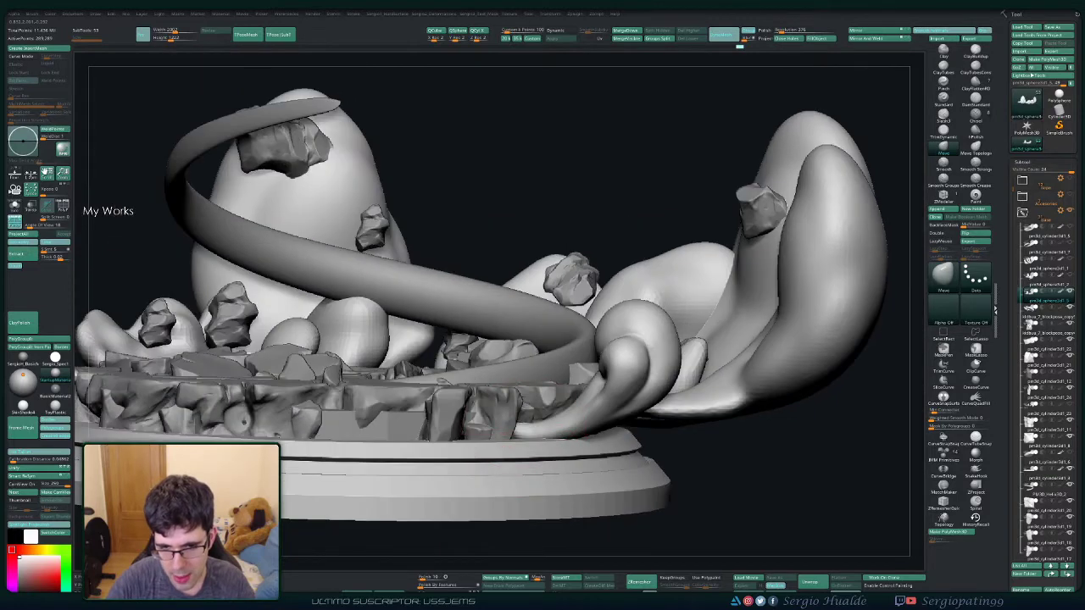
pyautogui.press('f')
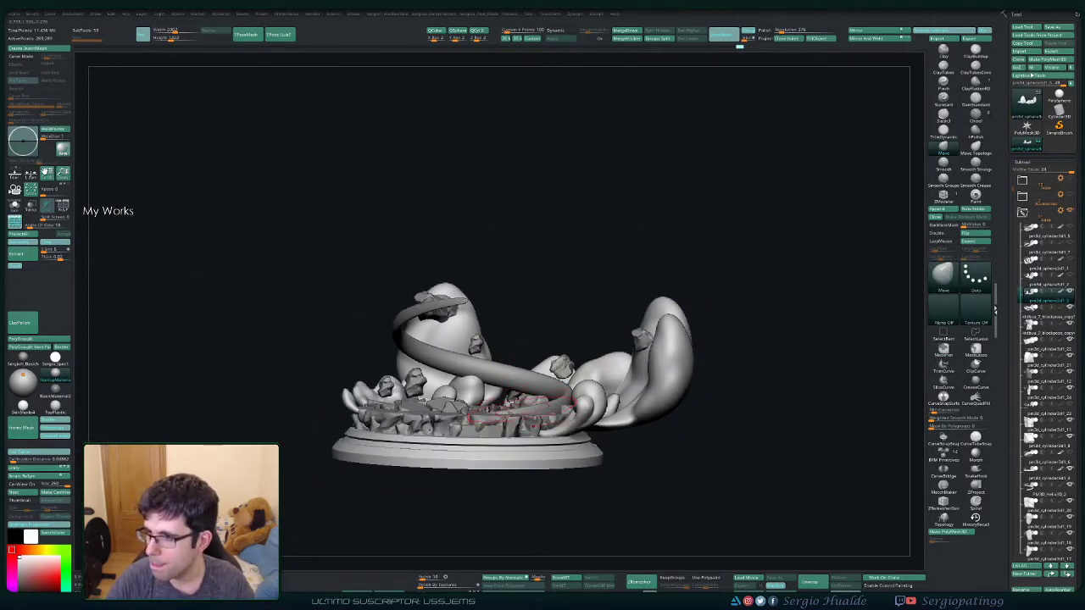
pyautogui.moveTo(495, 453); pyautogui.dragTo(625, 378, button='right')
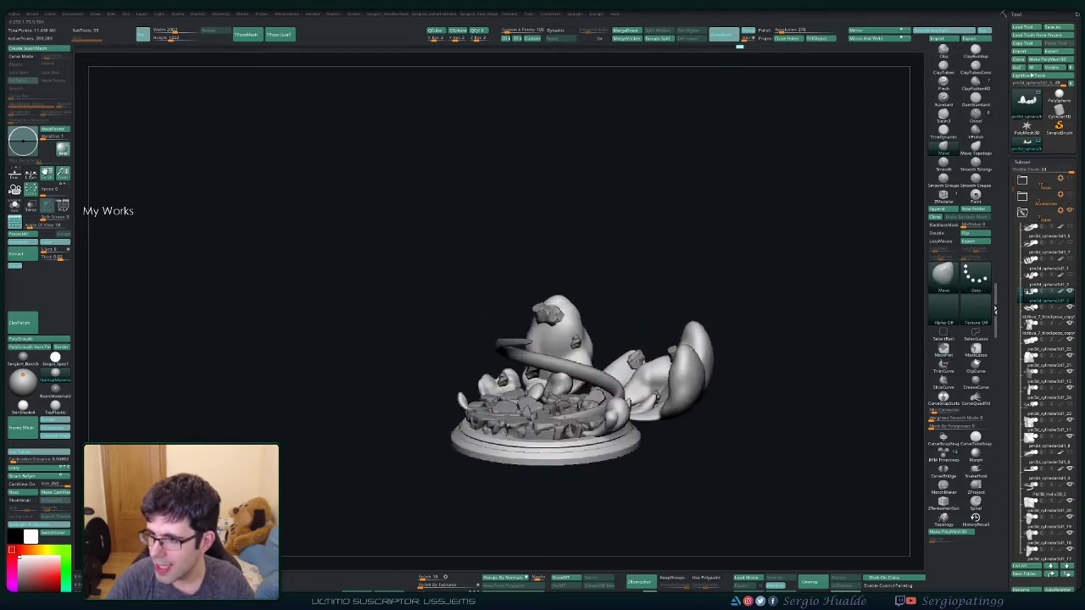
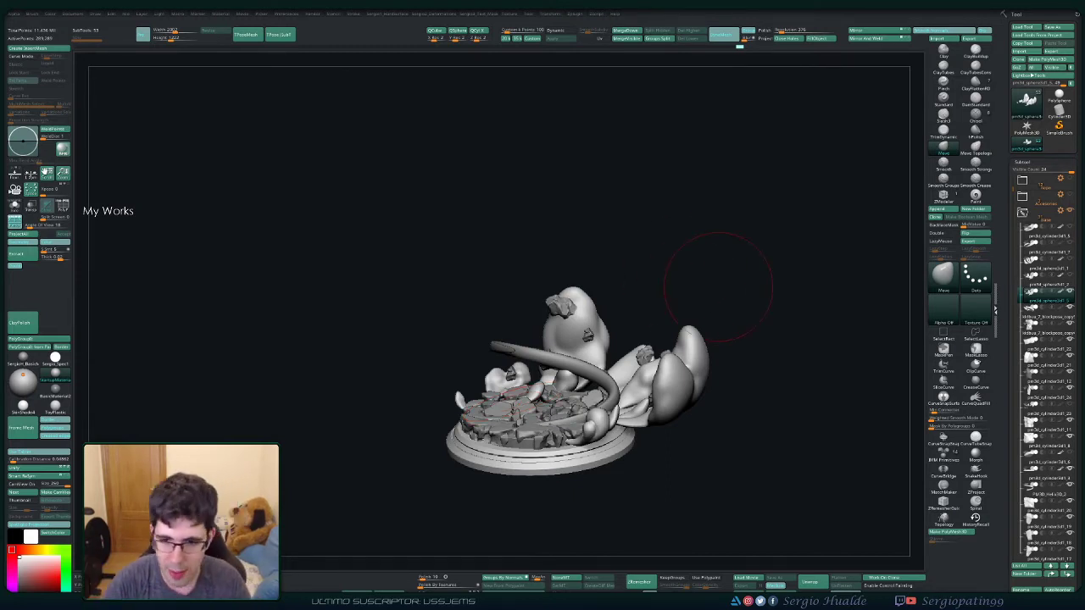
# Step: Orbit and zoom around the statue to a low view of the rubble base's front edge
pyautogui.moveTo(719, 285)
pyautogui.mouseDown()
pyautogui.moveTo(703, 405)
pyautogui.moveTo(593, 437)
pyautogui.moveTo(537, 505)
pyautogui.mouseUp()
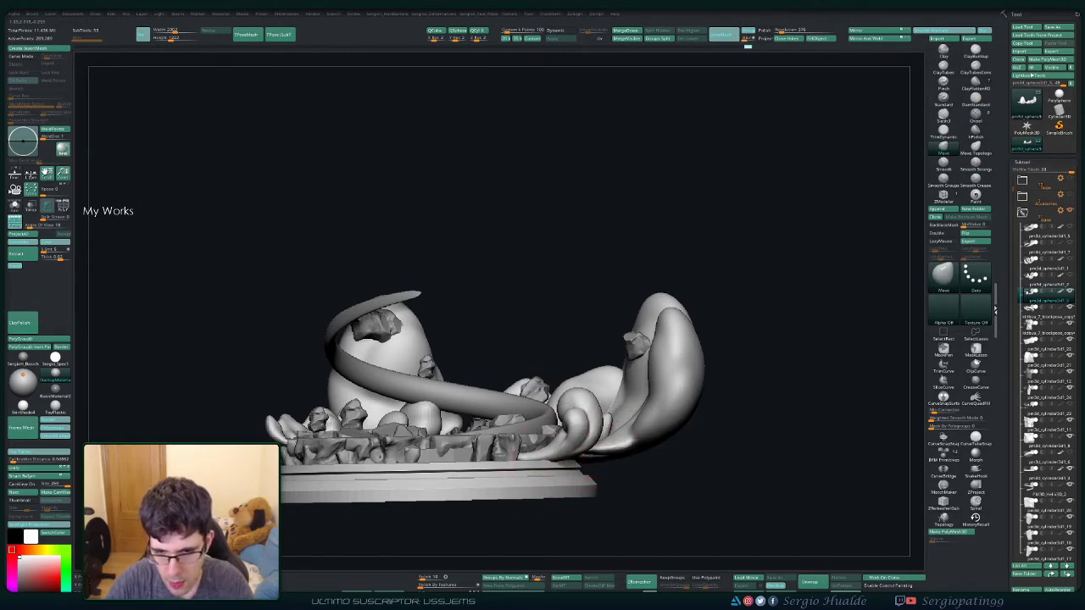
pyautogui.moveTo(560, 447)
pyautogui.mouseDown()
pyautogui.moveTo(543, 399)
pyautogui.moveTo(555, 388)
pyautogui.mouseUp()
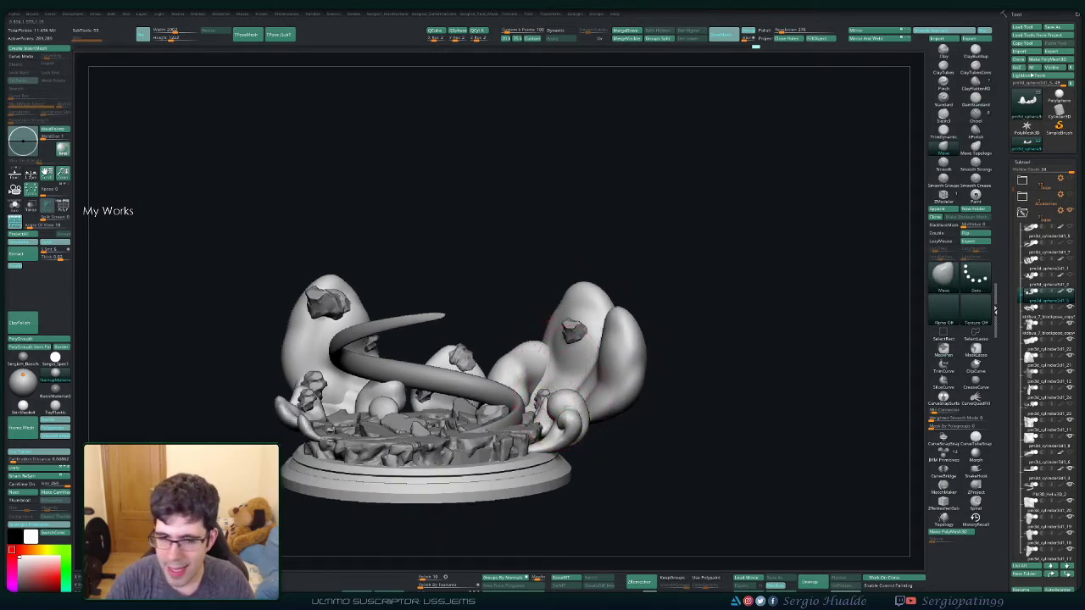
pyautogui.moveTo(551, 335); pyautogui.dragTo(593, 364)
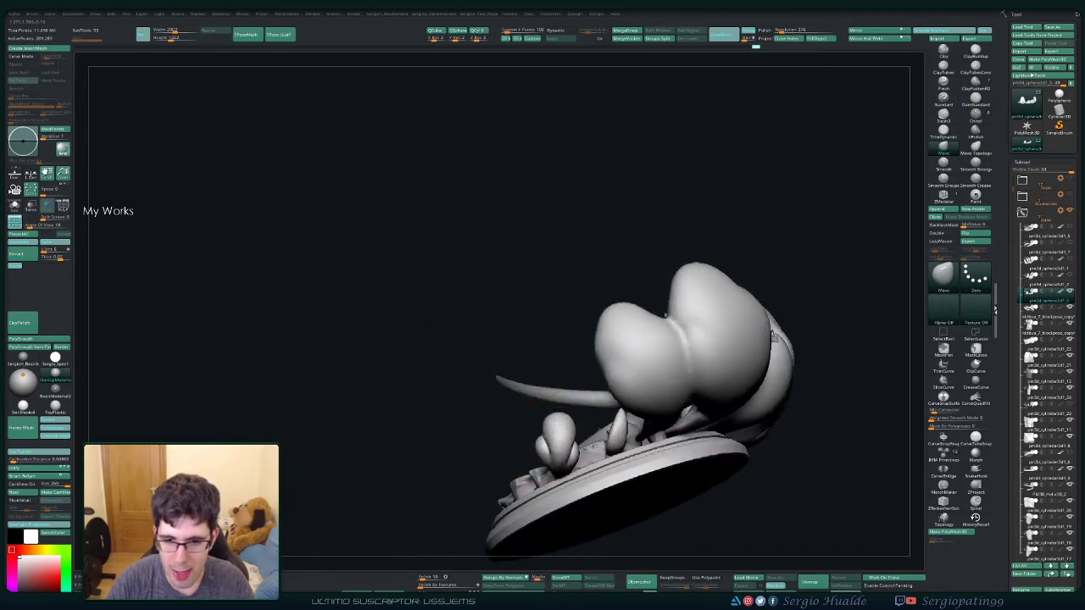
pyautogui.moveTo(583, 497); pyautogui.dragTo(580, 458)
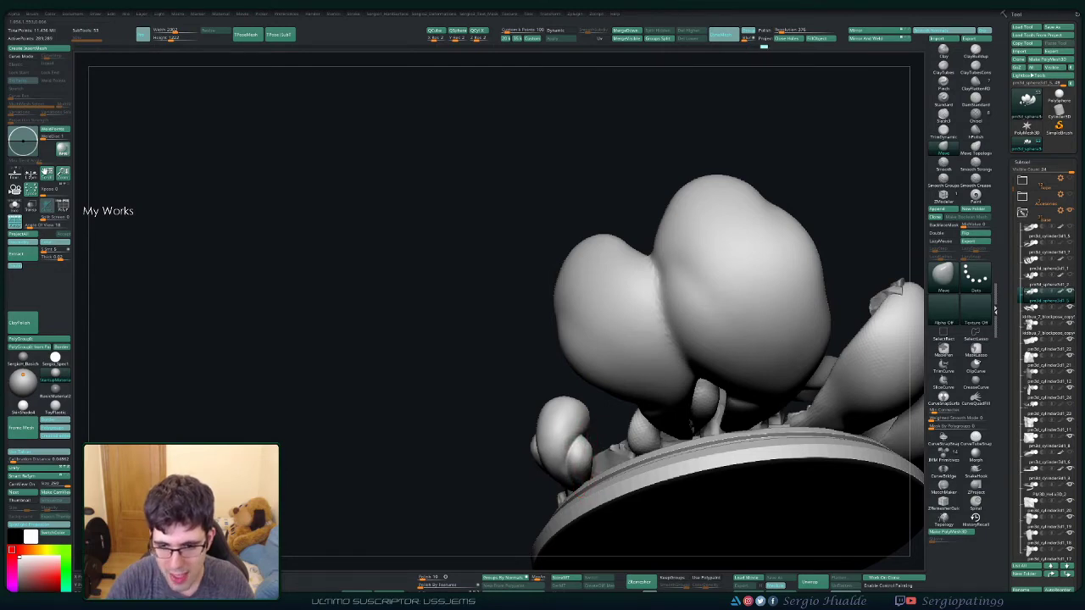
pyautogui.moveTo(580, 458)
pyautogui.mouseDown()
pyautogui.moveTo(583, 484)
pyautogui.moveTo(553, 418)
pyautogui.mouseUp()
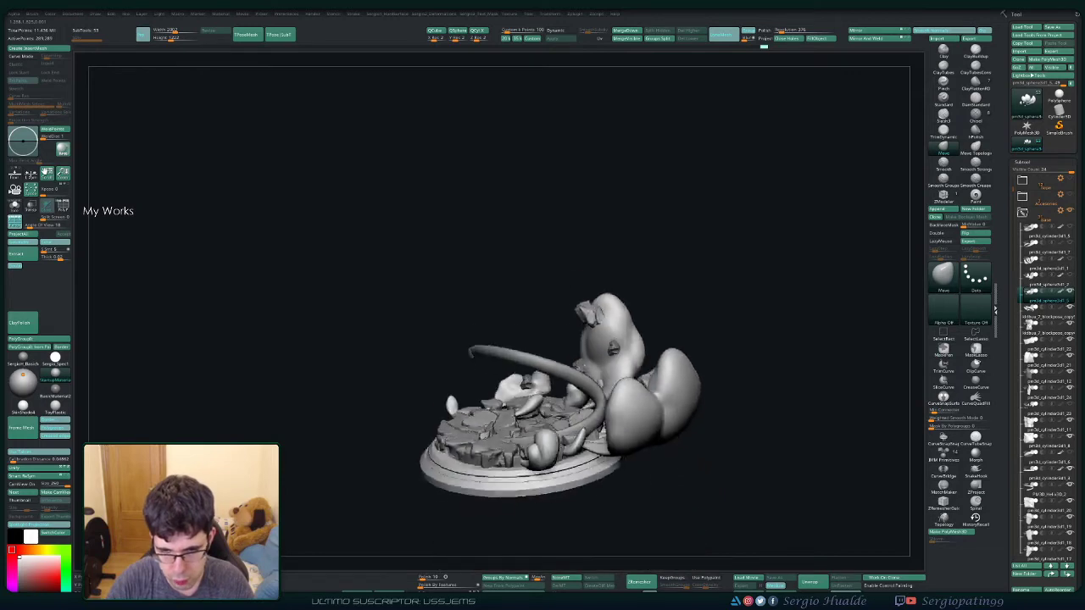
pyautogui.moveTo(553, 418); pyautogui.dragTo(612, 460)
pyautogui.press('ctrl')
pyautogui.moveTo(559, 482); pyautogui.dragTo(553, 455)
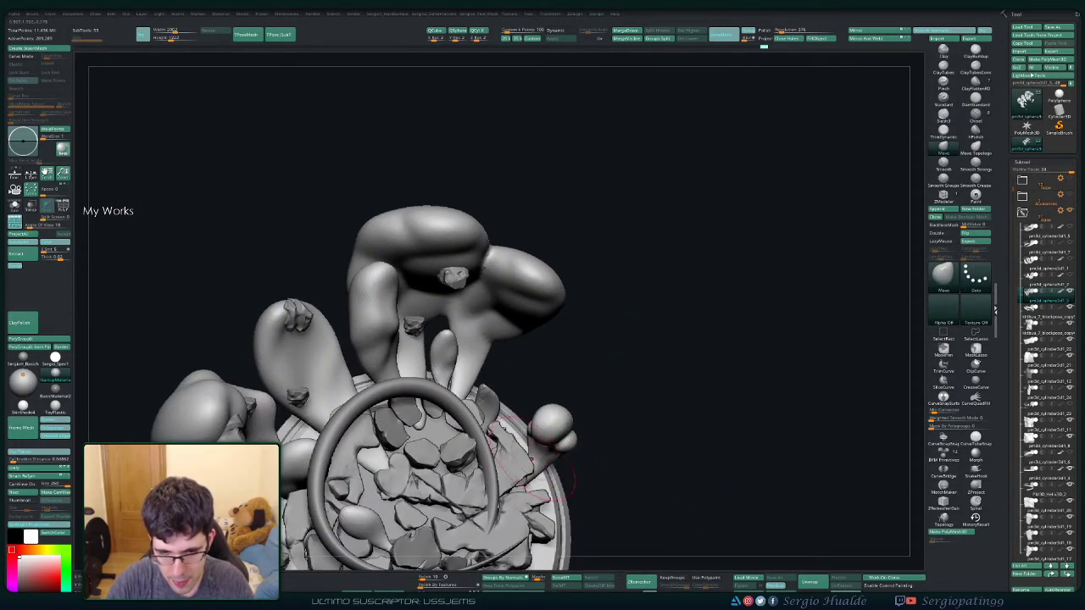
pyautogui.moveTo(525, 449)
pyautogui.mouseDown()
pyautogui.moveTo(614, 388)
pyautogui.moveTo(558, 453)
pyautogui.mouseUp()
# Step: Reposition the small round bulb at the base's front edge with the Transpose gizmo
pyautogui.press('w')
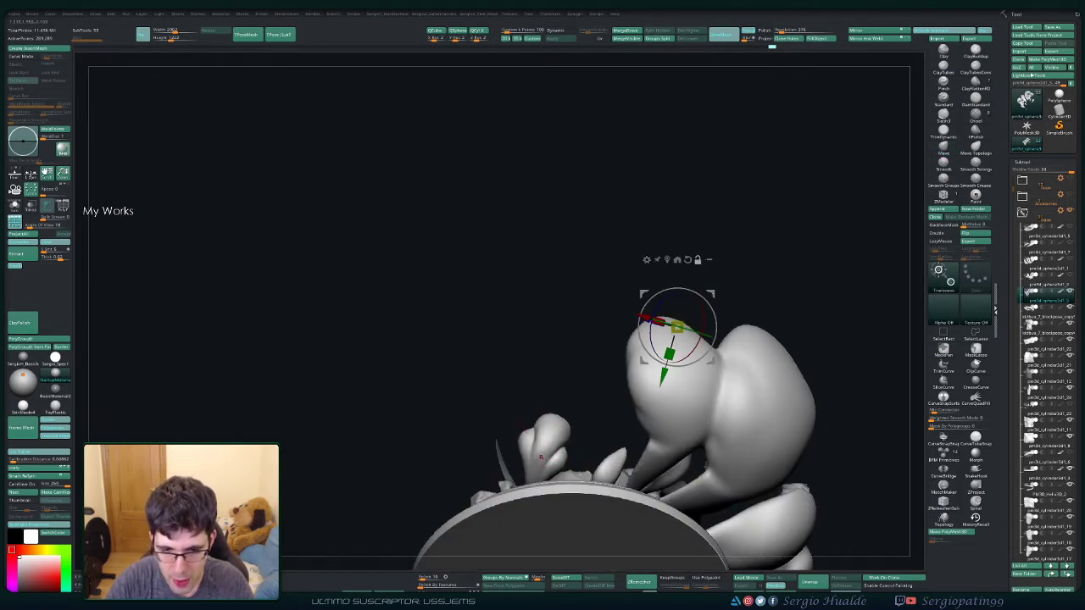
pyautogui.click(543, 449)
pyautogui.keyDown('ctrl'); pyautogui.moveTo(592, 367); pyautogui.dragTo(459, 562); pyautogui.keyUp('ctrl')
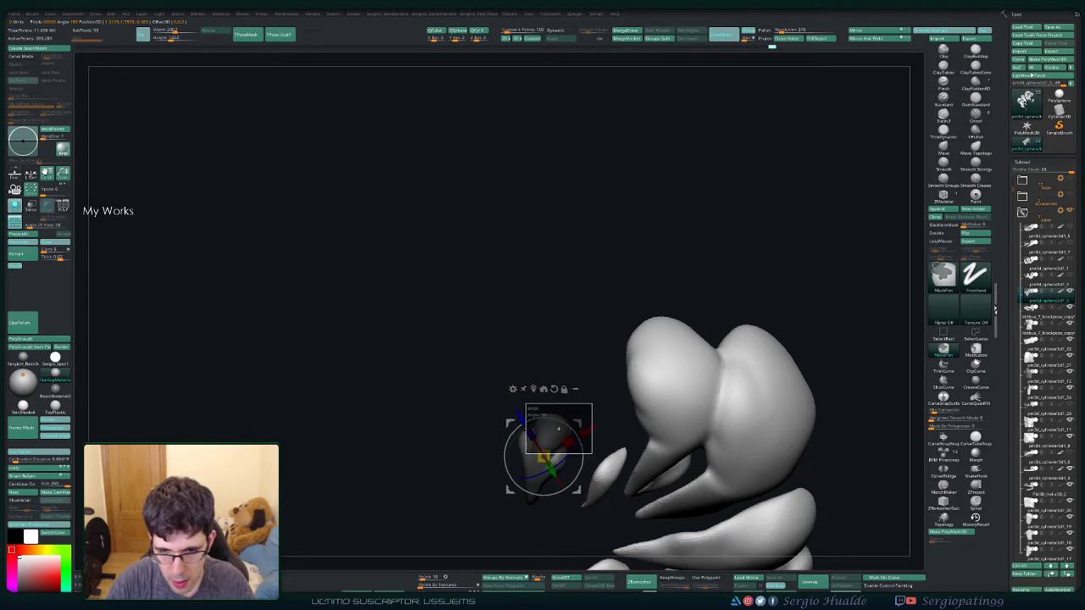
pyautogui.moveTo(559, 429)
pyautogui.mouseDown()
pyautogui.moveTo(577, 373)
pyautogui.moveTo(549, 424)
pyautogui.mouseUp()
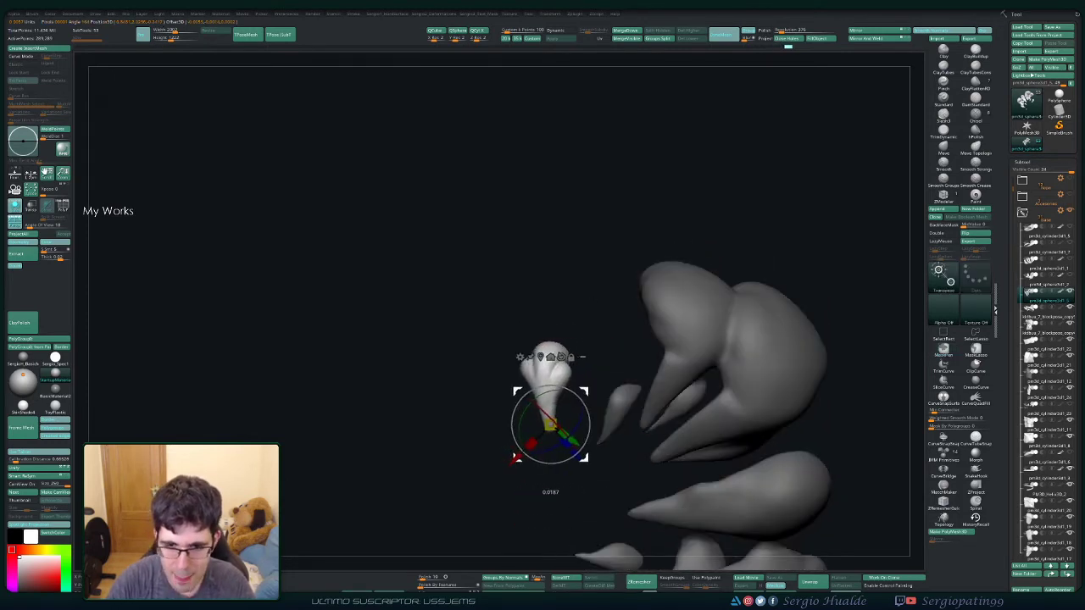
pyautogui.moveTo(549, 491)
pyautogui.mouseDown()
pyautogui.moveTo(519, 490)
pyautogui.moveTo(566, 479)
pyautogui.mouseUp()
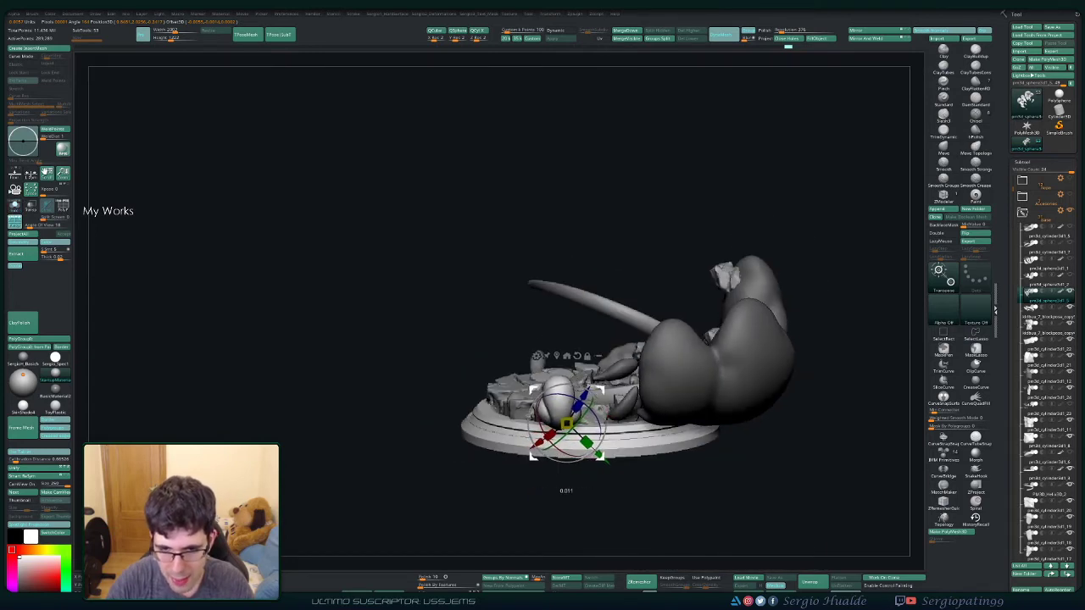
pyautogui.press('q')
pyautogui.moveTo(565, 483)
pyautogui.mouseDown()
pyautogui.moveTo(458, 487)
pyautogui.moveTo(542, 475)
pyautogui.moveTo(570, 447)
pyautogui.moveTo(576, 399)
pyautogui.moveTo(649, 327)
pyautogui.mouseUp()
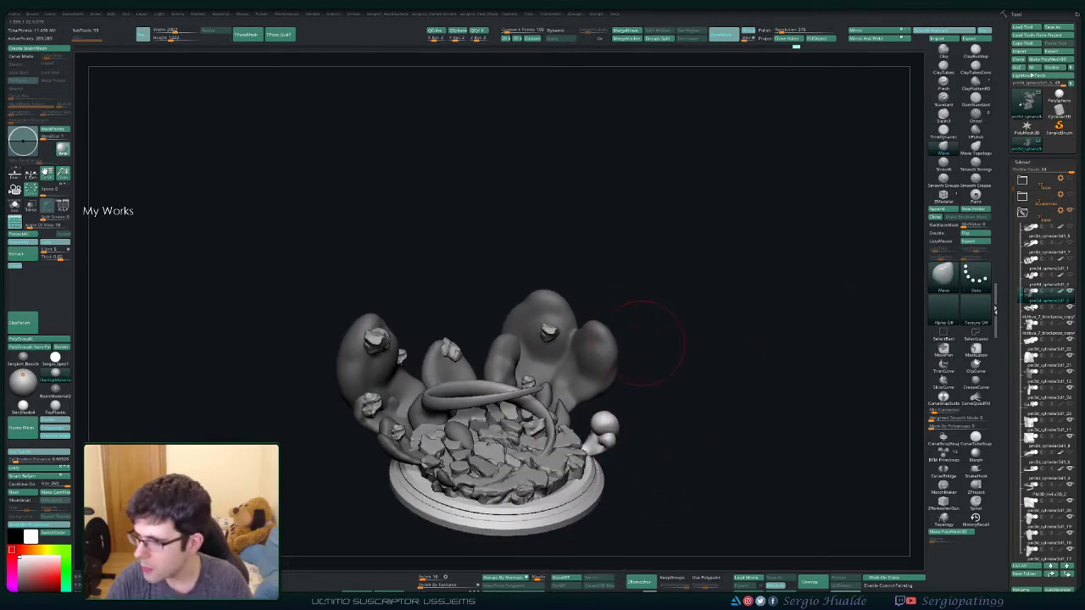
pyautogui.moveTo(678, 363); pyautogui.dragTo(646, 367)
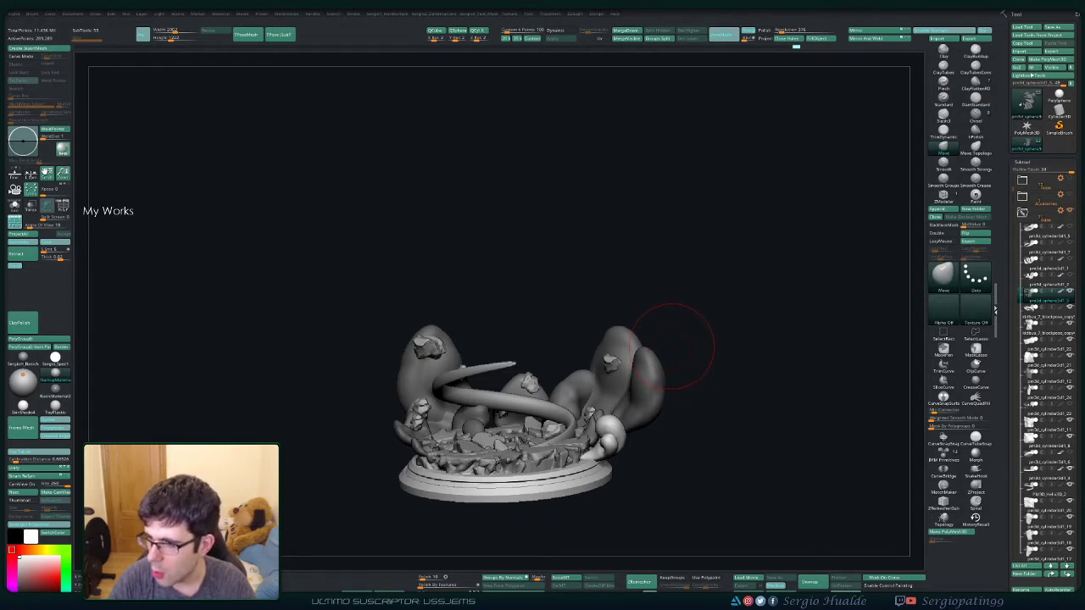
pyautogui.moveTo(710, 382); pyautogui.dragTo(703, 378)
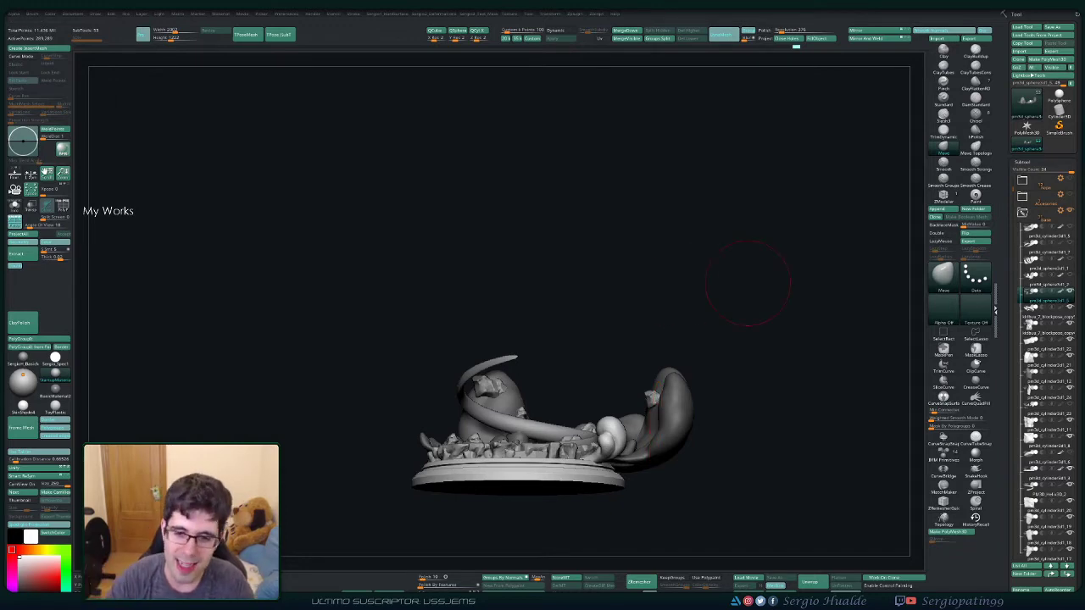
pyautogui.moveTo(748, 282); pyautogui.dragTo(703, 356)
# Step: Hide the base and rocks and isolate the tall right-hand smoke piece
pyautogui.keyDown('ctrl'); pyautogui.moveTo(704, 356); pyautogui.dragTo(640, 469, button='right'); pyautogui.keyUp('ctrl')
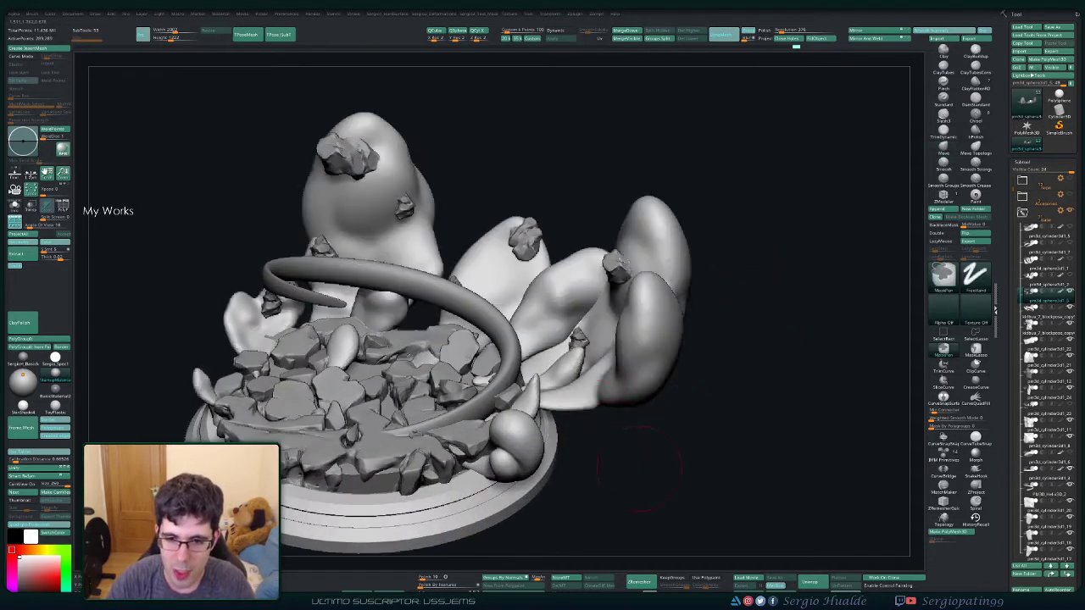
pyautogui.keyDown('ctrl'); pyautogui.keyDown('shift'); pyautogui.click(568, 381); pyautogui.keyUp('shift'); pyautogui.keyUp('ctrl')
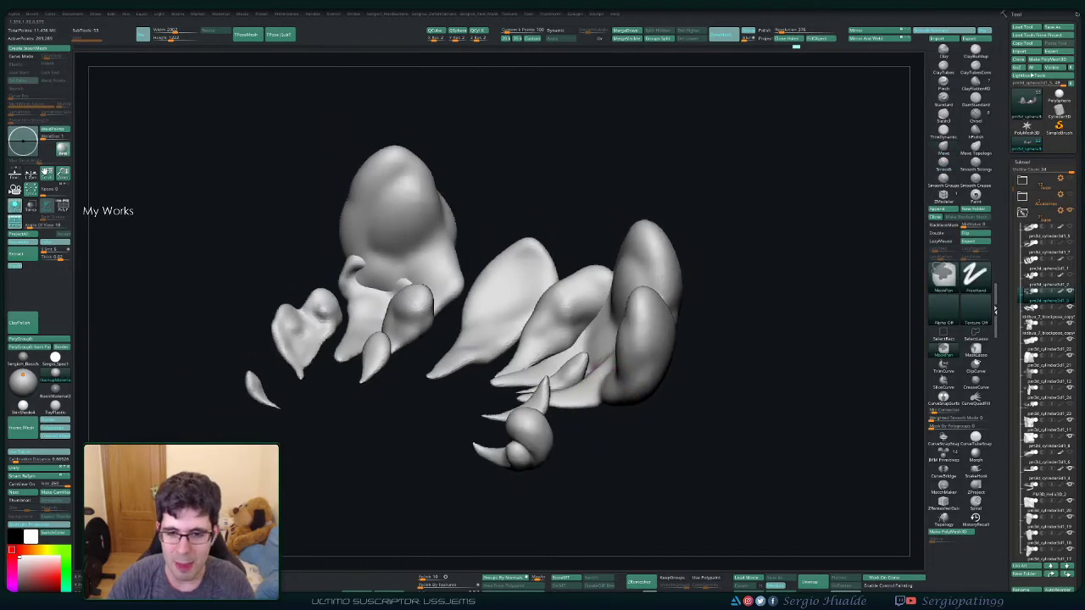
pyautogui.moveTo(614, 369); pyautogui.dragTo(643, 378)
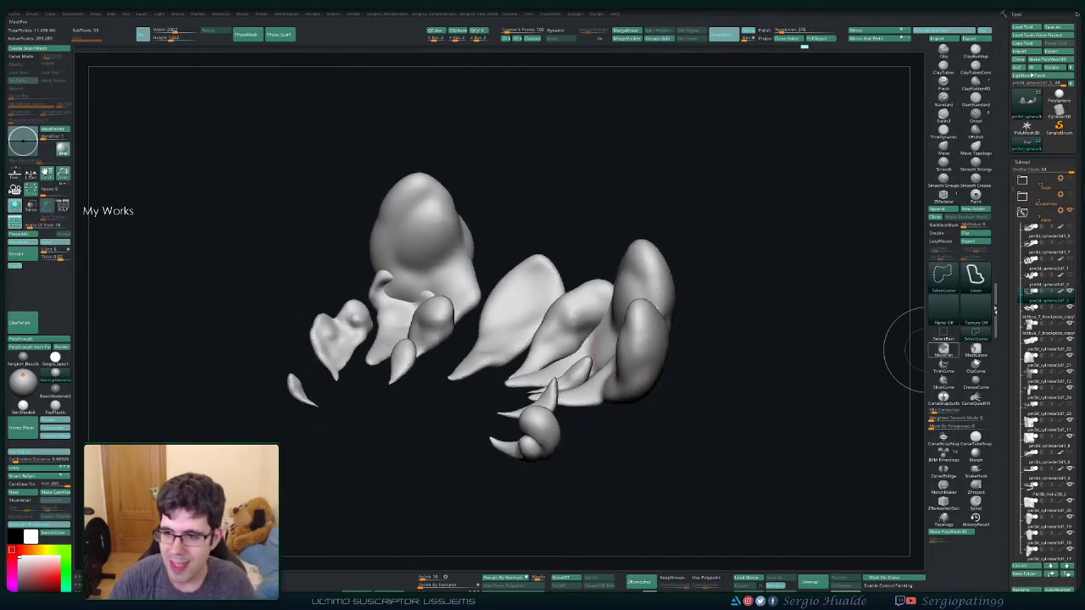
pyautogui.keyDown('ctrl'); pyautogui.keyDown('shift'); pyautogui.click(644, 381); pyautogui.keyUp('shift'); pyautogui.keyUp('ctrl')
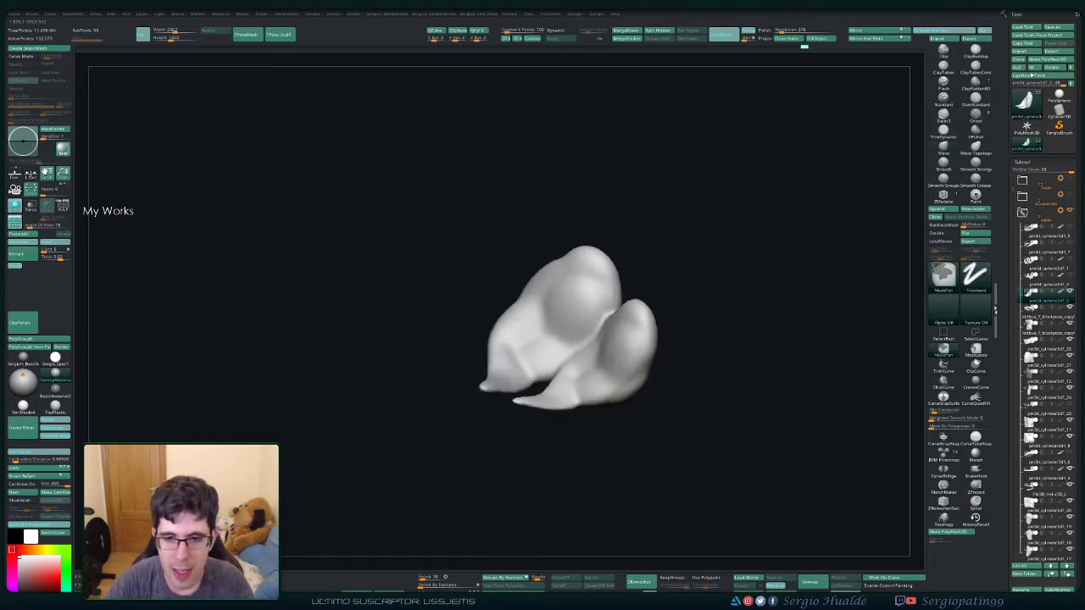
pyautogui.moveTo(697, 374)
pyautogui.keyDown('alt'); pyautogui.mouseDown(button='right')
pyautogui.moveTo(678, 411)
pyautogui.moveTo(617, 441)
pyautogui.mouseUp(button='right'); pyautogui.keyUp('alt')
# Step: With the Clay brush selected, smooth the lower prong and the bottom tip of the piece
pyautogui.press('s')
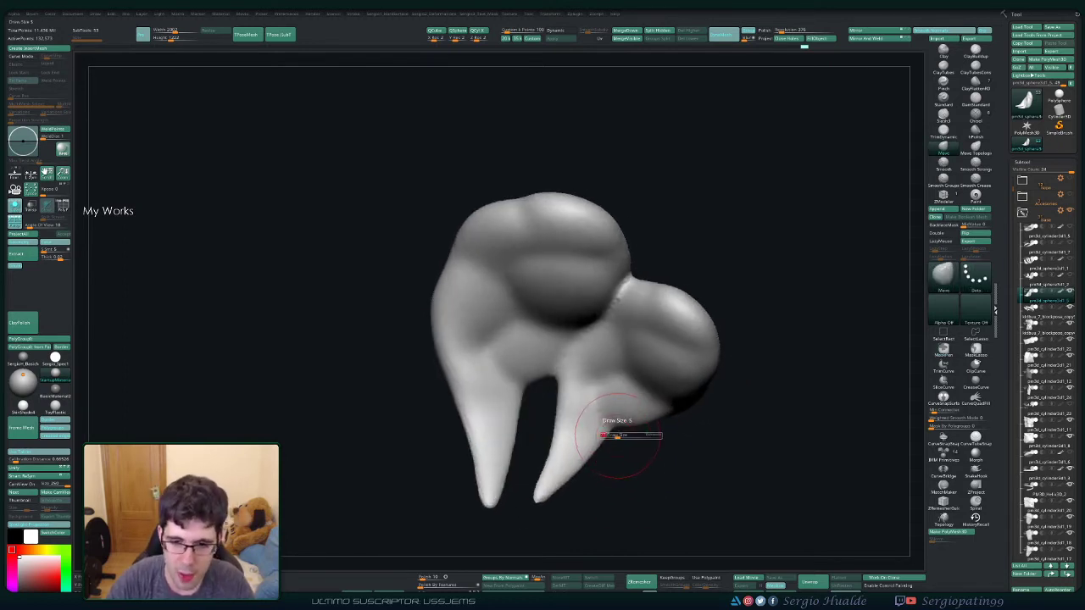
pyautogui.moveTo(632, 461); pyautogui.dragTo(606, 441, button='right')
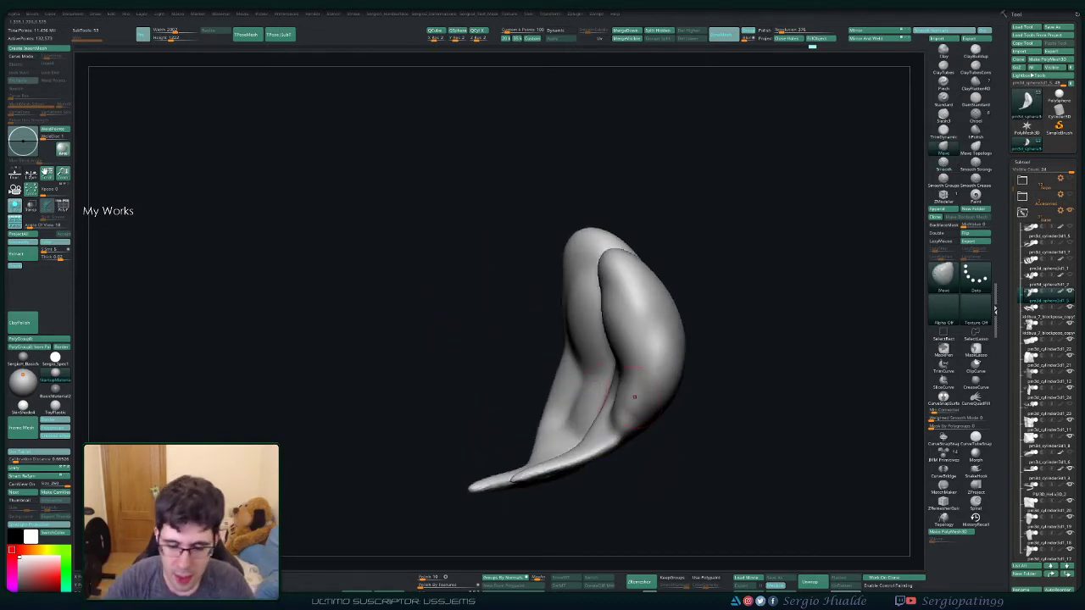
pyautogui.moveTo(591, 394); pyautogui.dragTo(645, 398, button='right')
pyautogui.press('b')
pyautogui.press('c')
pyautogui.press('l')
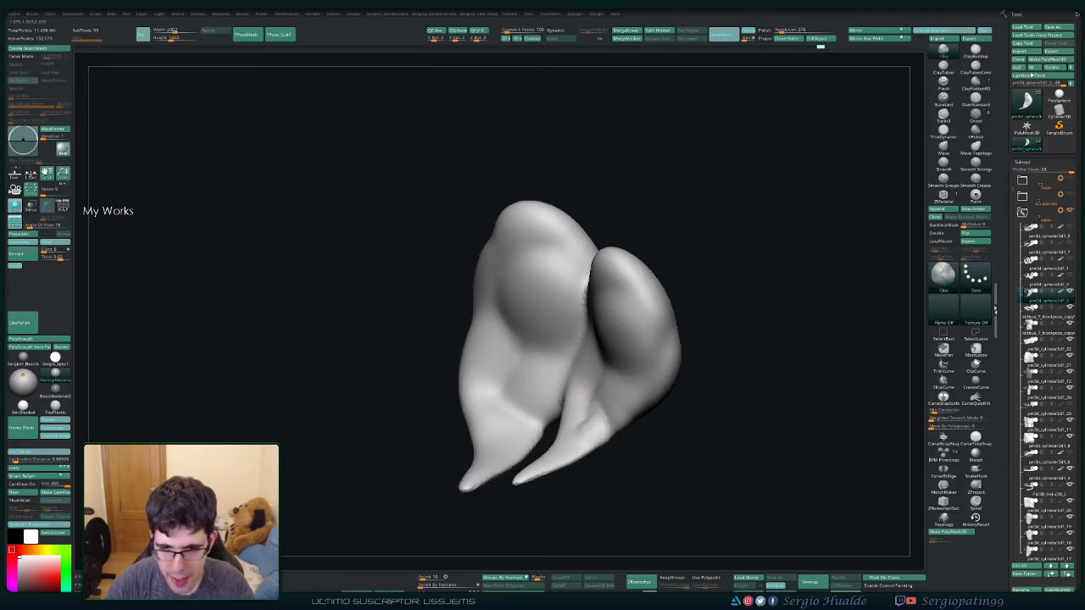
pyautogui.moveTo(624, 406); pyautogui.dragTo(615, 429, button='right')
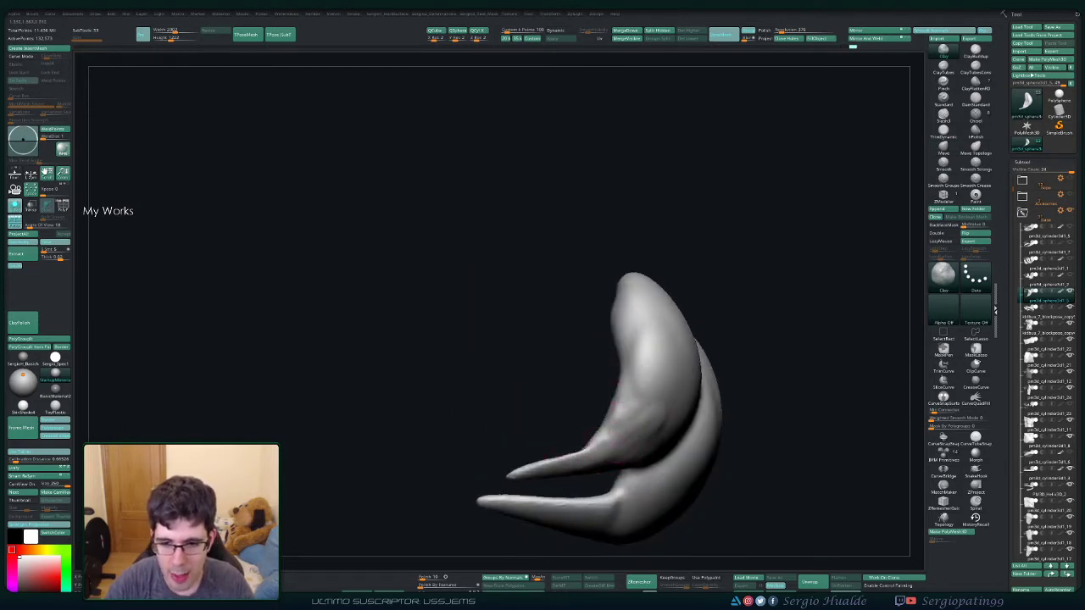
pyautogui.moveTo(589, 458); pyautogui.dragTo(601, 428, button='right')
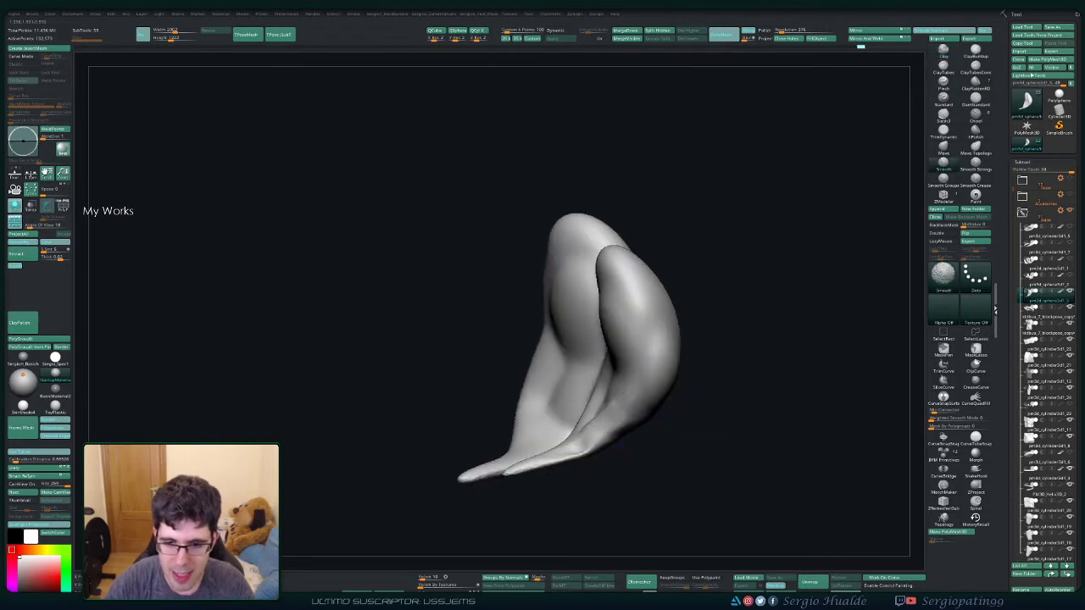
pyautogui.moveTo(598, 432)
pyautogui.mouseDown(button='right')
pyautogui.moveTo(593, 383)
pyautogui.moveTo(602, 390)
pyautogui.mouseUp(button='right')
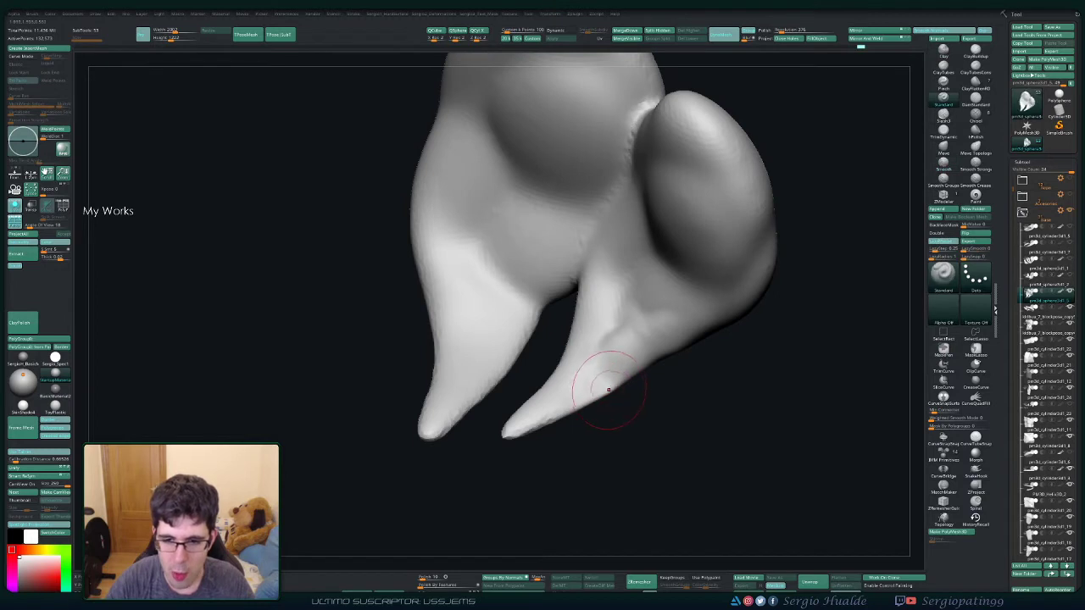
pyautogui.keyDown('shift'); pyautogui.moveTo(606, 387); pyautogui.dragTo(632, 339); pyautogui.keyUp('shift')
pyautogui.moveTo(602, 428)
pyautogui.mouseDown(button='right')
pyautogui.moveTo(613, 385)
pyautogui.moveTo(623, 386)
pyautogui.mouseUp(button='right')
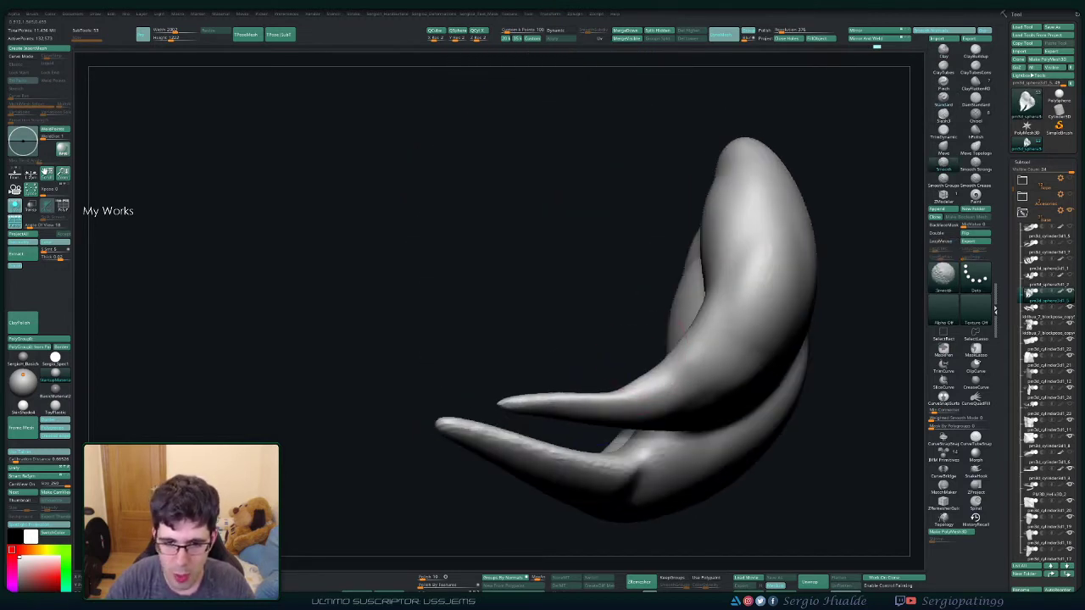
pyautogui.moveTo(593, 472); pyautogui.dragTo(564, 470, button='right')
pyautogui.keyDown('shift'); pyautogui.moveTo(509, 462); pyautogui.dragTo(559, 451); pyautogui.keyUp('shift')
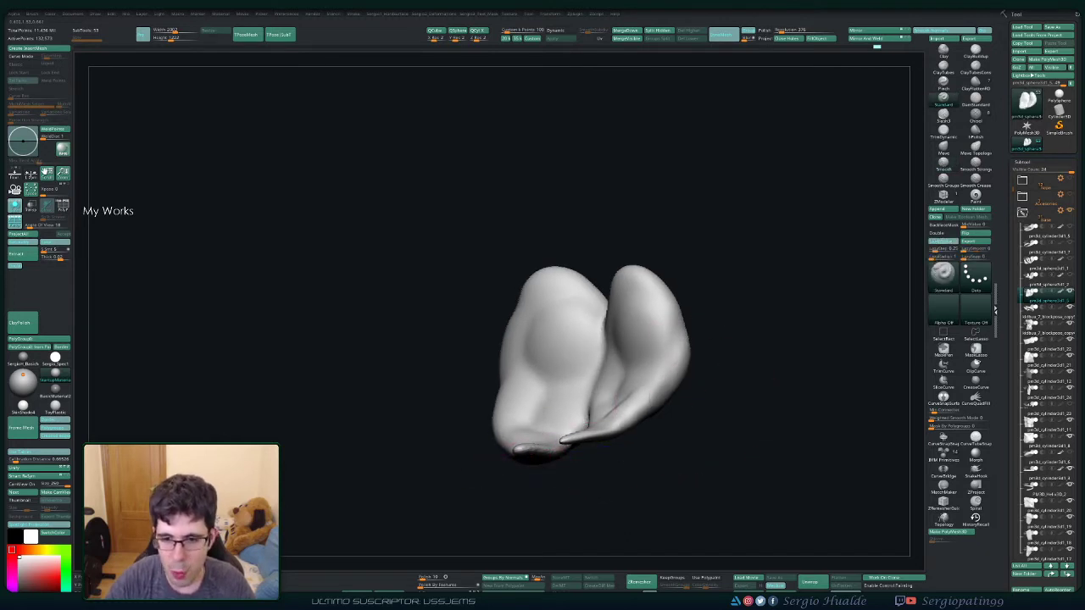
# Step: Turn the piece to a frontal view and mask the lower part of the right prong
pyautogui.moveTo(560, 451); pyautogui.dragTo(663, 375, button='right')
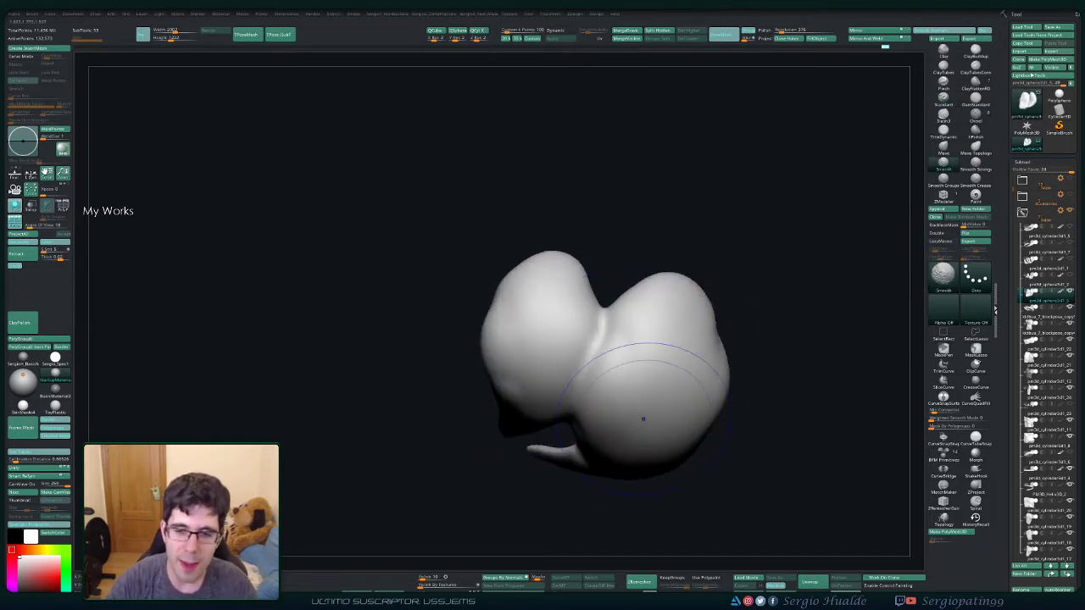
pyautogui.moveTo(643, 419); pyautogui.dragTo(641, 387, button='right')
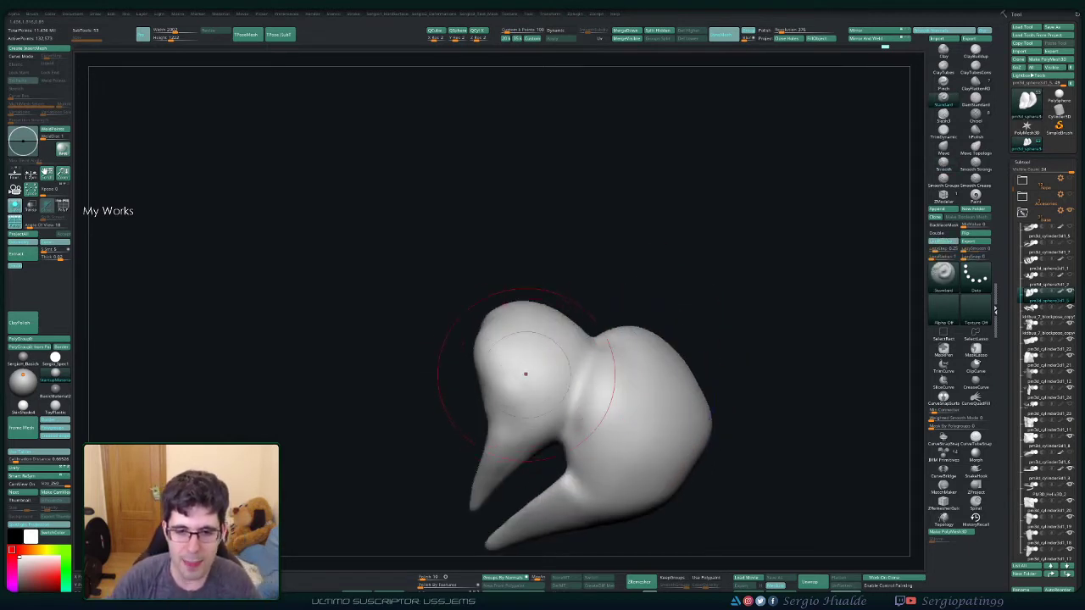
pyautogui.moveTo(526, 374)
pyautogui.mouseDown(button='right')
pyautogui.moveTo(642, 364)
pyautogui.moveTo(581, 303)
pyautogui.moveTo(565, 378)
pyautogui.mouseUp(button='right')
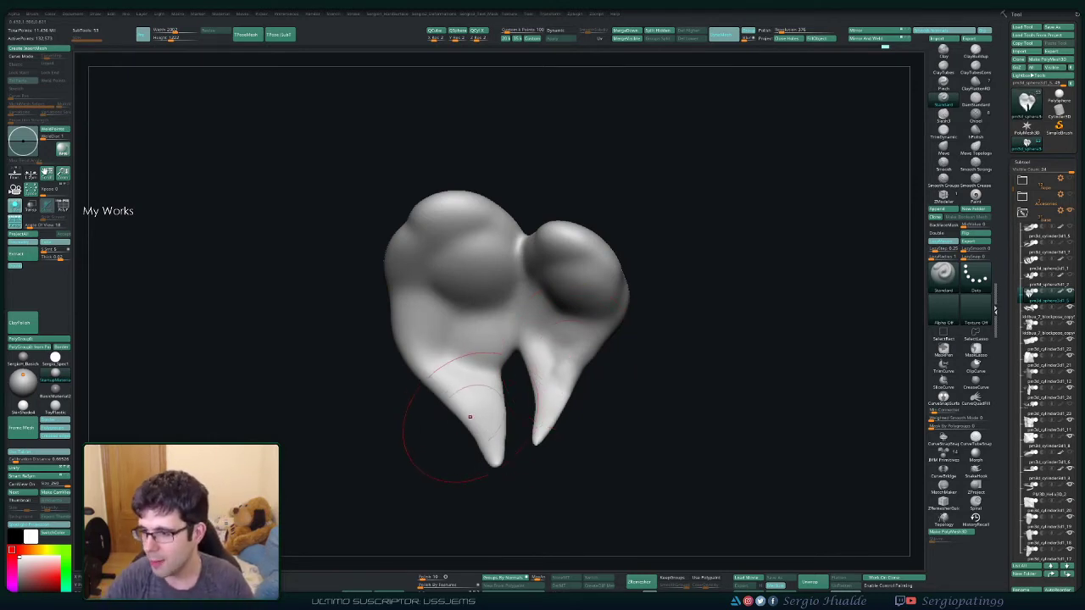
pyautogui.moveTo(424, 452); pyautogui.dragTo(461, 417, button='right')
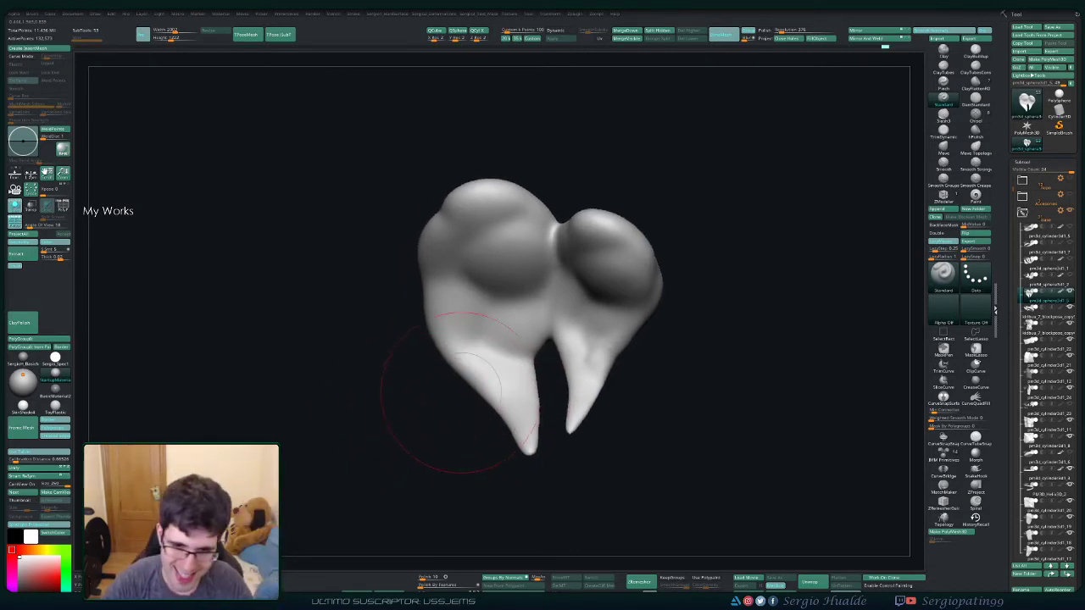
pyautogui.moveTo(560, 369); pyautogui.dragTo(547, 323, button='right')
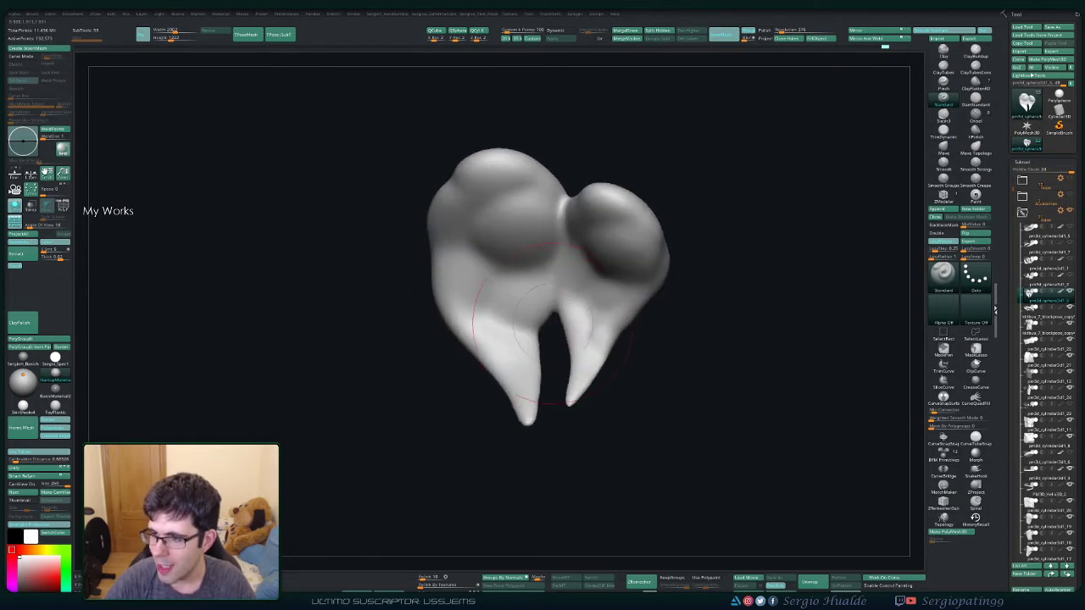
pyautogui.moveTo(547, 323)
pyautogui.mouseDown(button='right')
pyautogui.moveTo(555, 297)
pyautogui.moveTo(643, 327)
pyautogui.mouseUp(button='right')
pyautogui.keyDown('ctrl'); pyautogui.moveTo(560, 327); pyautogui.dragTo(702, 328); pyautogui.keyUp('ctrl')
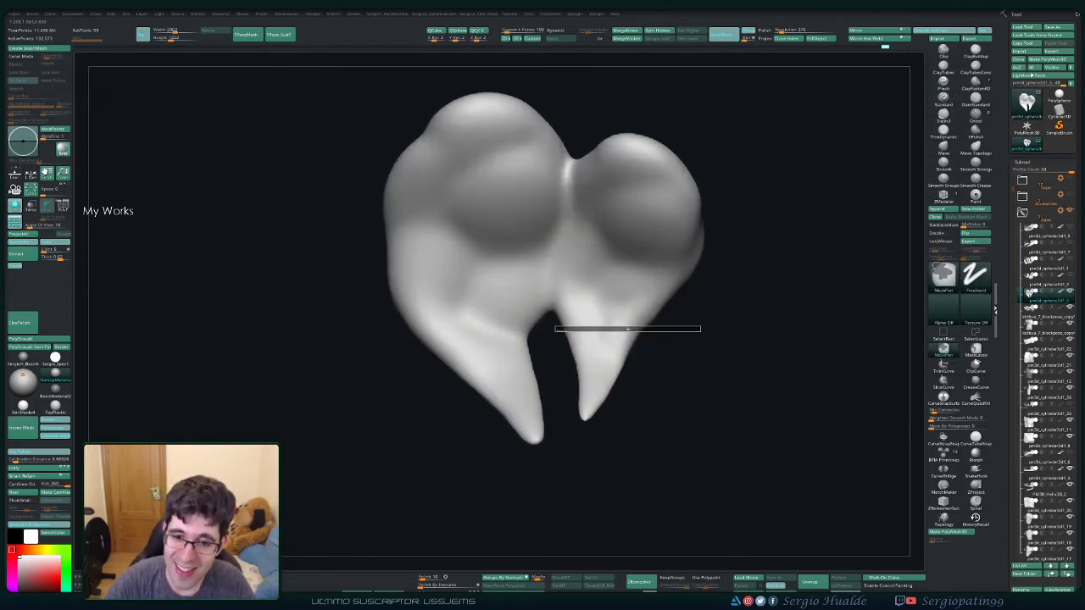
# Step: Mask and invert so only the right prong is free, pull its side inward, then clear the mask
pyautogui.keyDown('ctrl'); pyautogui.moveTo(703, 279); pyautogui.dragTo(560, 254); pyautogui.keyUp('ctrl')
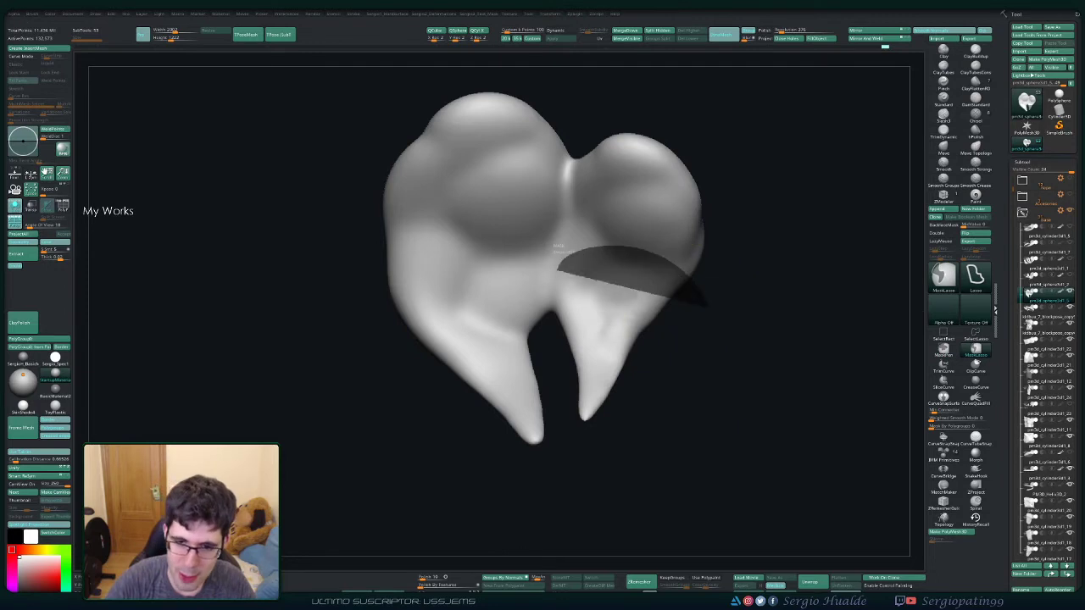
pyautogui.hotkey('ctrl', 'i')
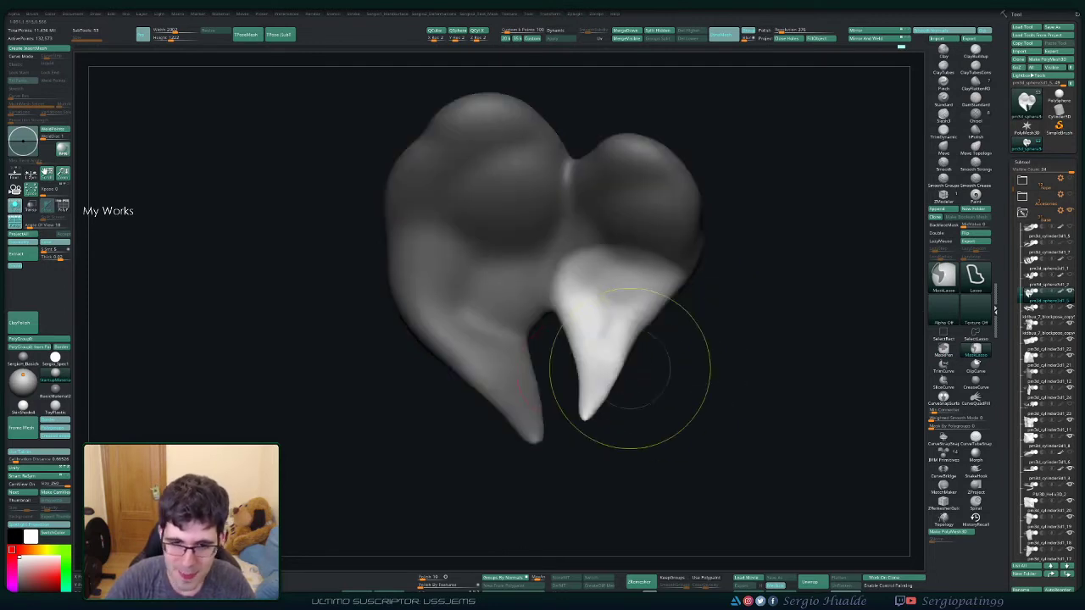
pyautogui.moveTo(631, 364); pyautogui.dragTo(581, 381)
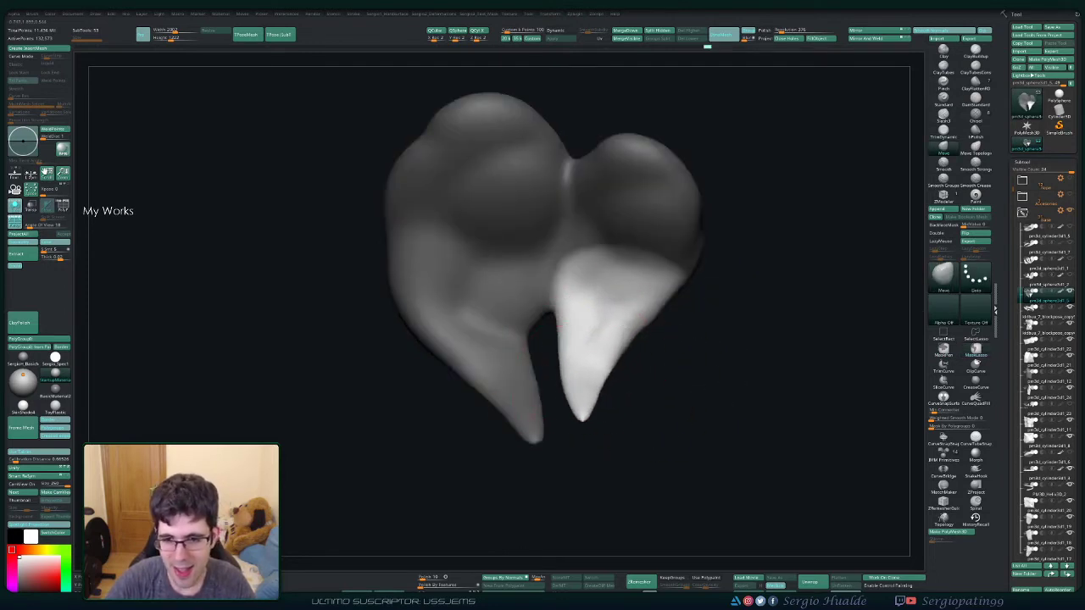
pyautogui.keyDown('ctrl'); pyautogui.moveTo(627, 424); pyautogui.dragTo(649, 436); pyautogui.keyUp('ctrl')
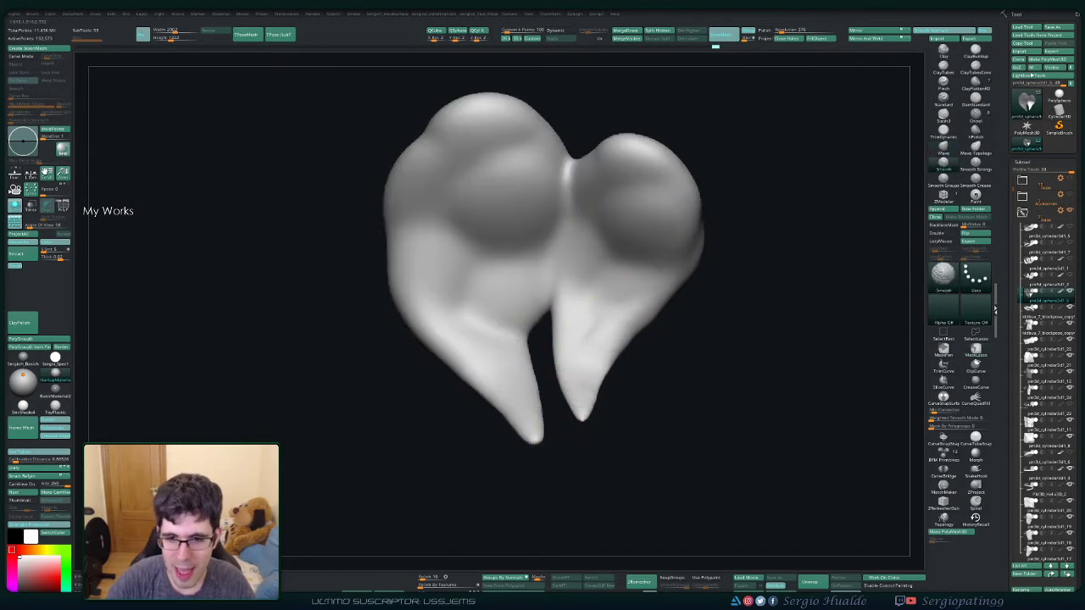
# Step: Sculpt ridges and a bulge onto the lower prong from the heart-shaped front view
pyautogui.moveTo(703, 365); pyautogui.dragTo(614, 329)
pyautogui.moveTo(703, 364); pyautogui.dragTo(564, 360)
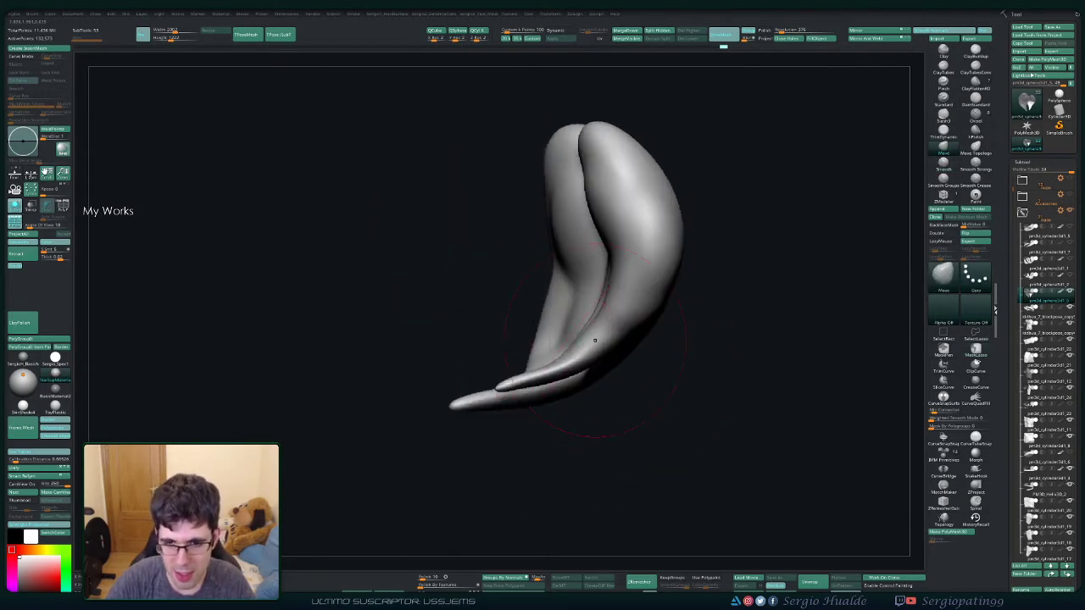
pyautogui.press('s')
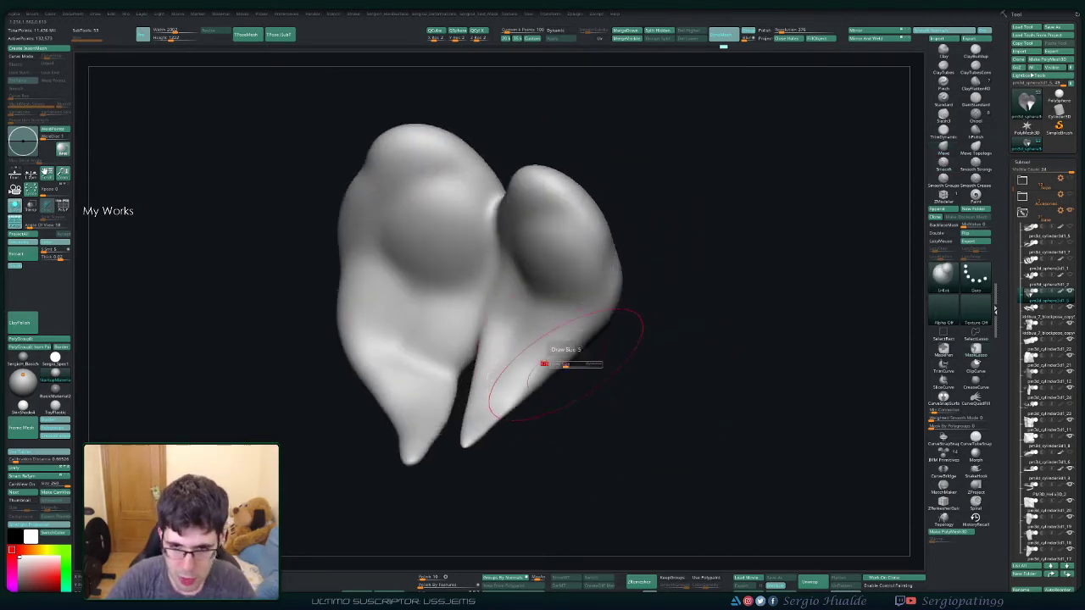
pyautogui.moveTo(661, 356); pyautogui.dragTo(558, 342)
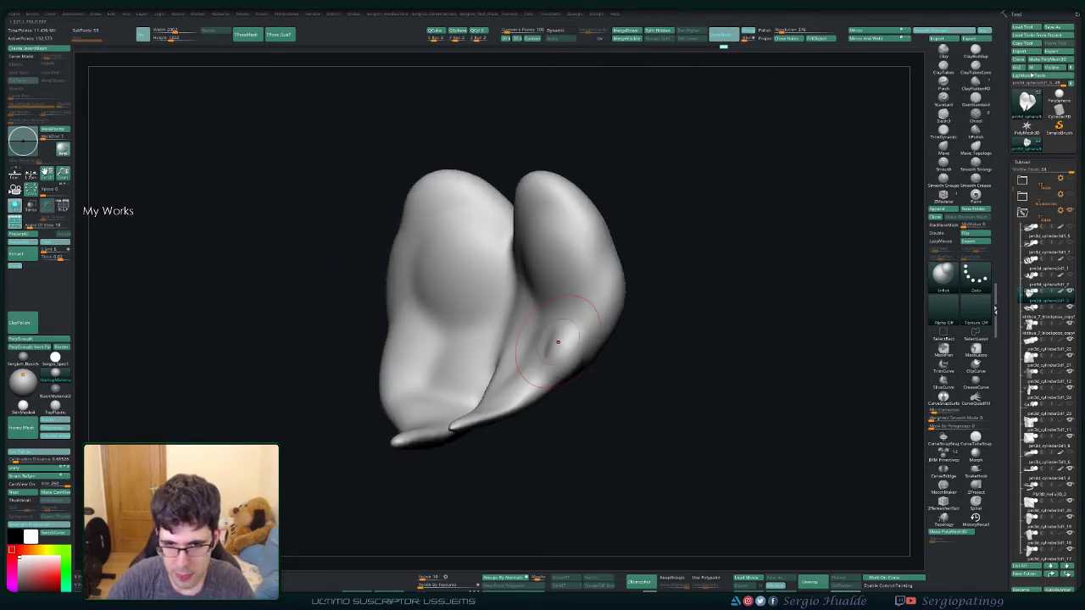
pyautogui.moveTo(644, 381); pyautogui.dragTo(543, 365)
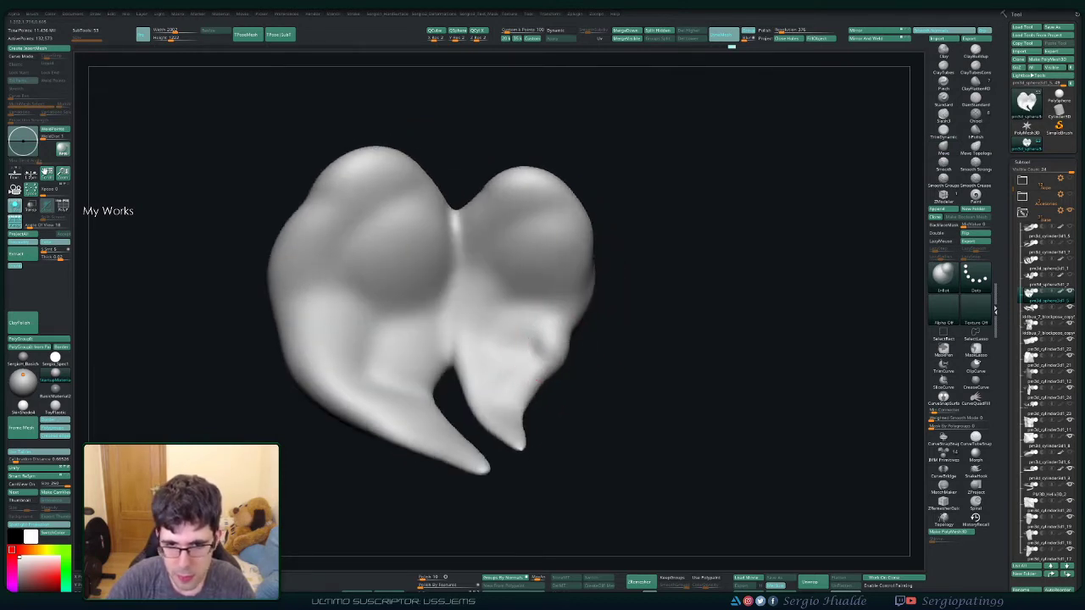
pyautogui.moveTo(644, 373); pyautogui.dragTo(552, 352)
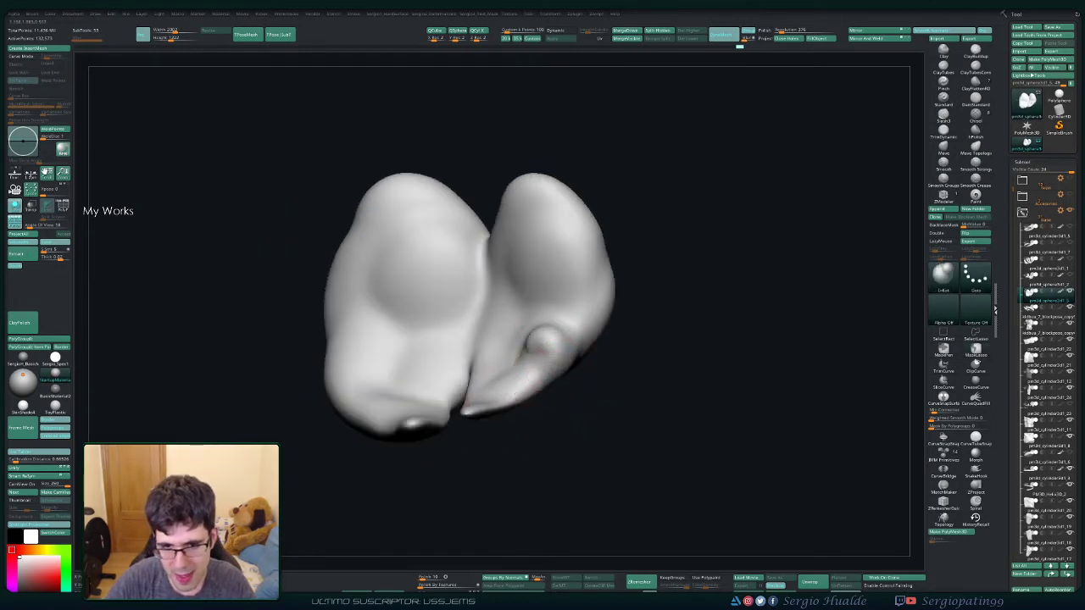
pyautogui.moveTo(631, 339)
pyautogui.mouseDown()
pyautogui.moveTo(489, 363)
pyautogui.moveTo(516, 393)
pyautogui.moveTo(521, 423)
pyautogui.mouseUp()
pyautogui.moveTo(480, 373); pyautogui.dragTo(486, 359, button='right')
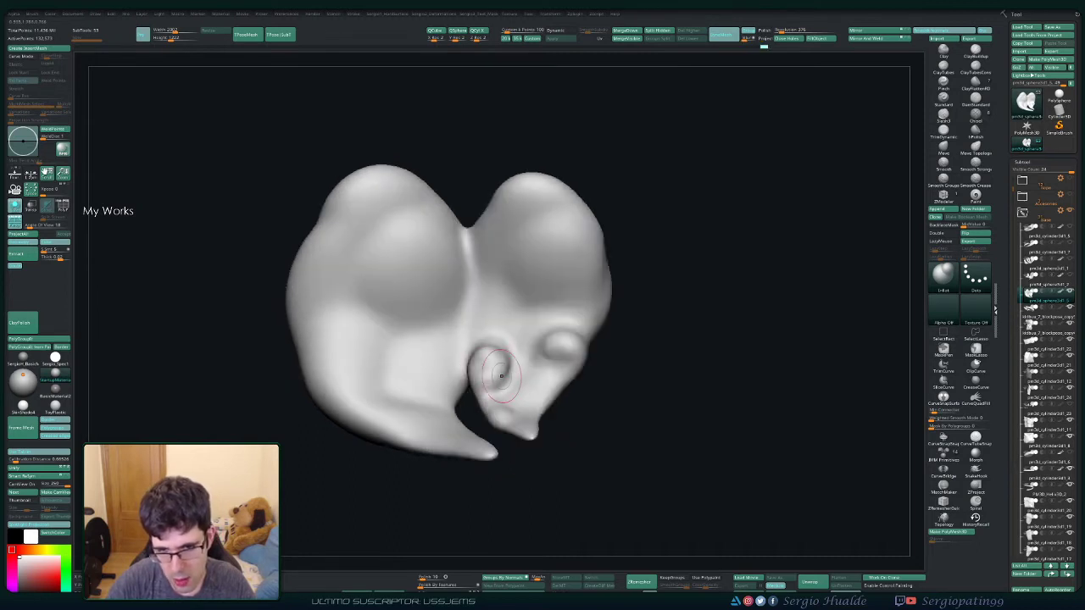
pyautogui.moveTo(501, 376); pyautogui.dragTo(534, 320)
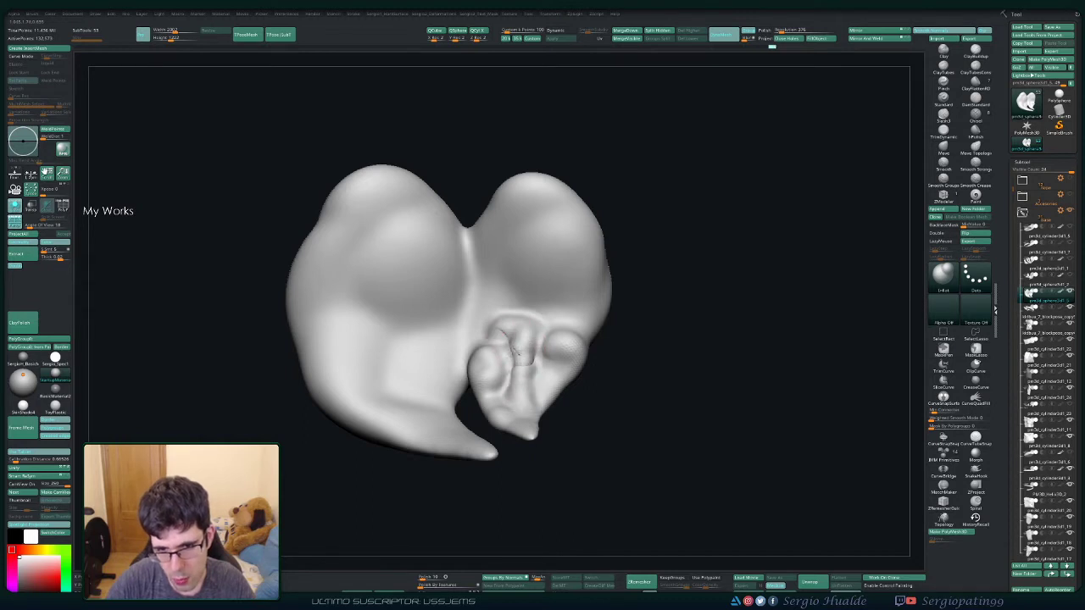
# Step: Deepen the crease under the bulge and carve bumps and creases into the face
pyautogui.moveTo(521, 351)
pyautogui.mouseDown(button='right')
pyautogui.moveTo(509, 399)
pyautogui.moveTo(530, 432)
pyautogui.mouseUp(button='right')
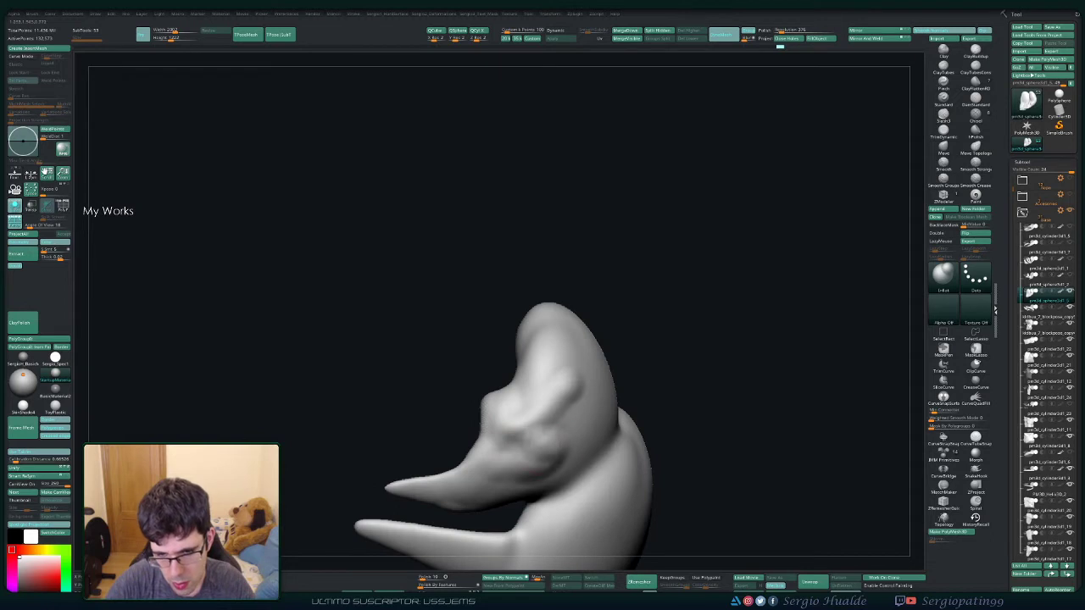
pyautogui.moveTo(542, 449); pyautogui.dragTo(474, 490)
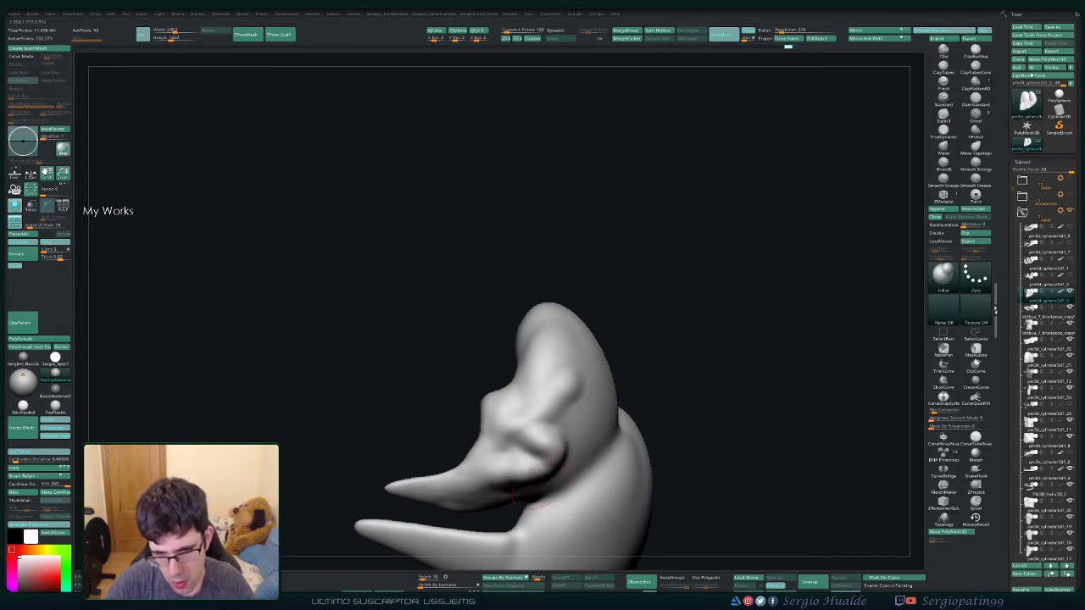
pyautogui.moveTo(525, 488); pyautogui.dragTo(585, 394, button='right')
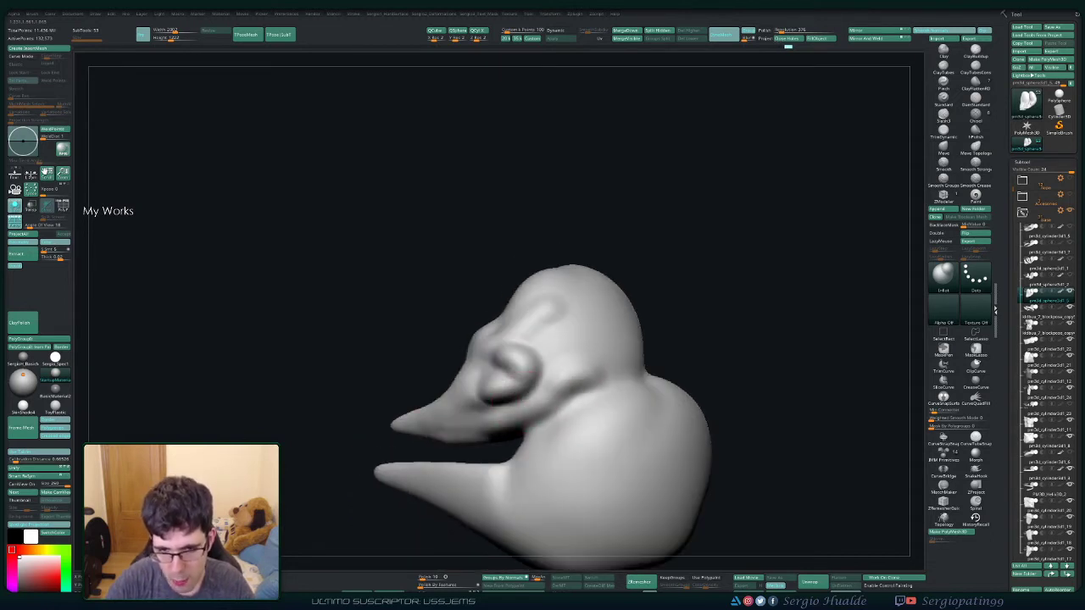
pyautogui.moveTo(530, 390); pyautogui.dragTo(466, 420)
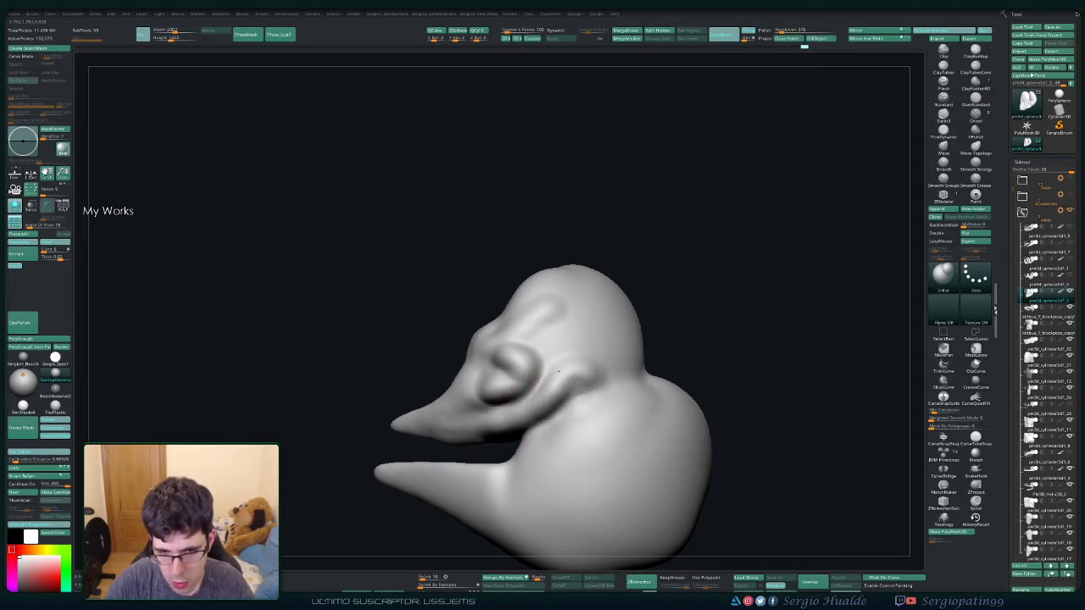
pyautogui.moveTo(538, 422)
pyautogui.mouseDown(button='right')
pyautogui.moveTo(488, 441)
pyautogui.moveTo(595, 417)
pyautogui.mouseUp(button='right')
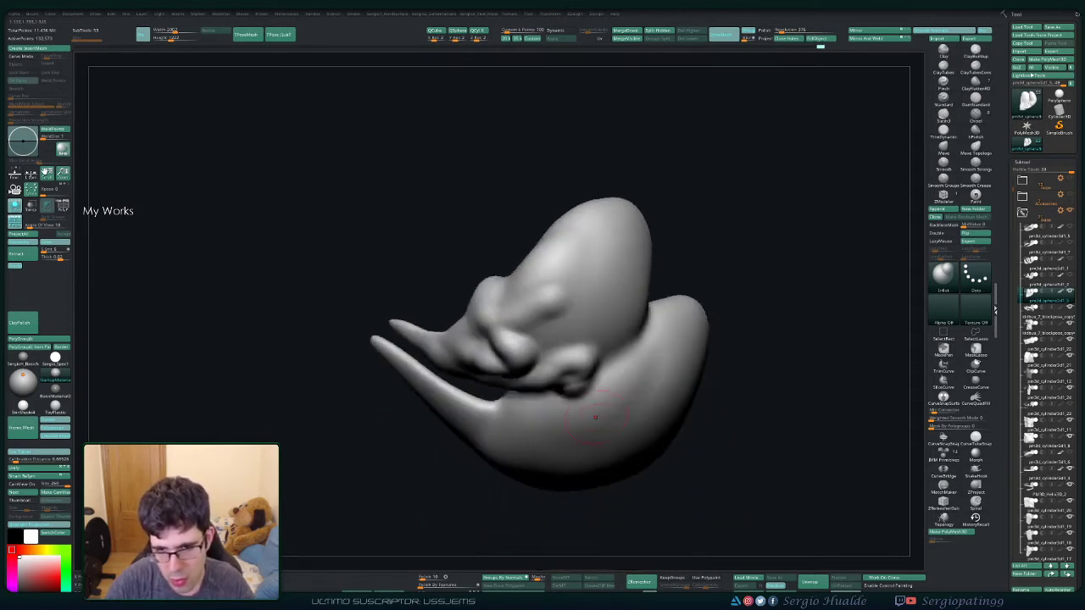
pyautogui.moveTo(603, 331)
pyautogui.mouseDown()
pyautogui.moveTo(594, 288)
pyautogui.moveTo(568, 340)
pyautogui.moveTo(590, 306)
pyautogui.mouseUp()
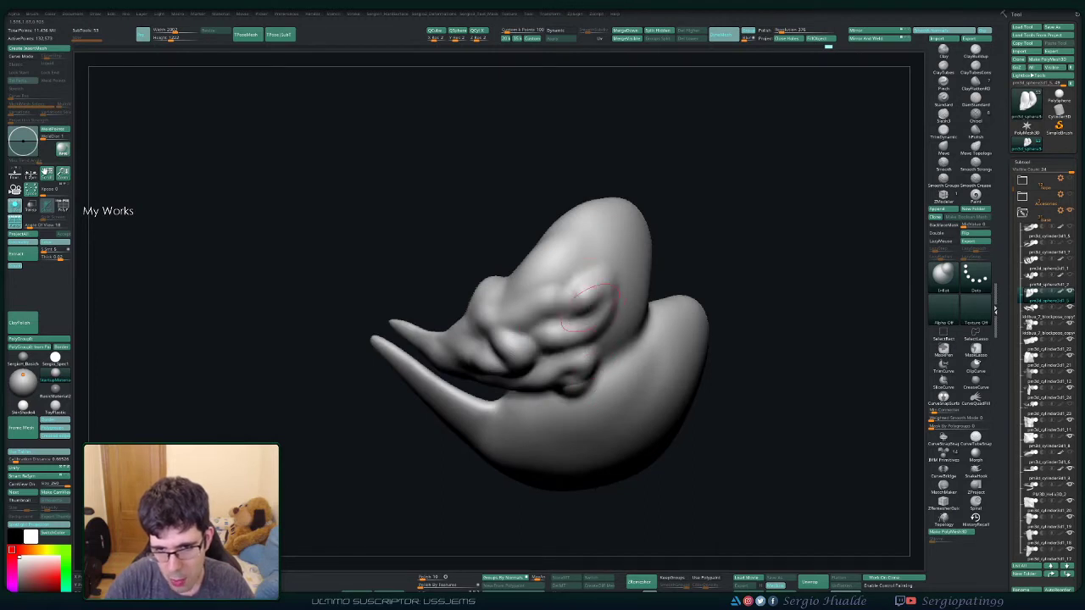
# Step: Sculpt a spiral ear-like form on the right lobe and deepen the eye sockets
pyautogui.moveTo(585, 297)
pyautogui.mouseDown(button='right')
pyautogui.moveTo(471, 383)
pyautogui.moveTo(496, 329)
pyautogui.moveTo(481, 337)
pyautogui.mouseUp(button='right')
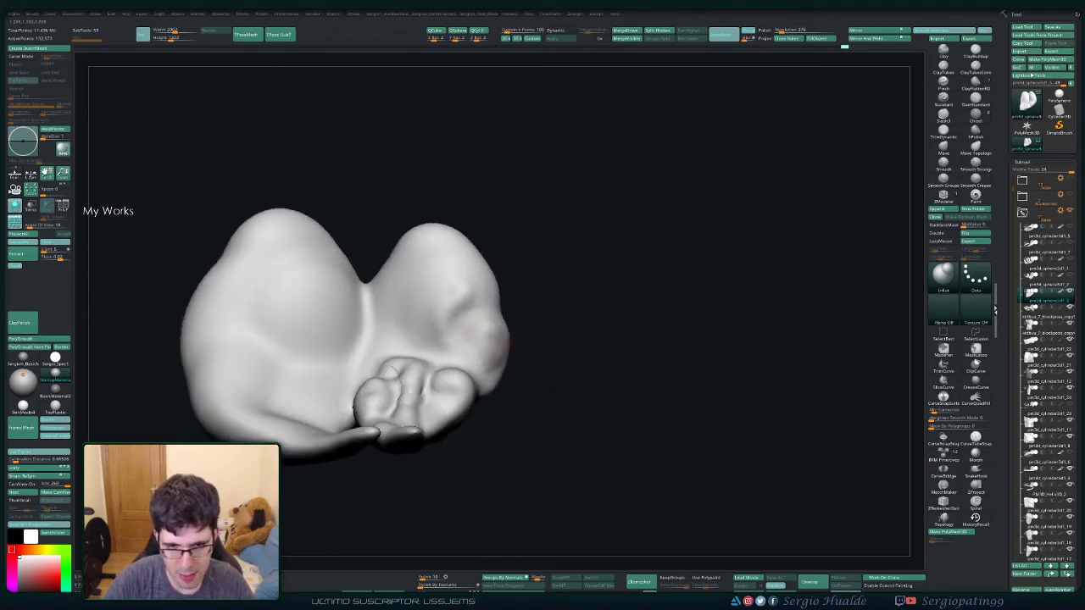
pyautogui.moveTo(459, 309)
pyautogui.mouseDown()
pyautogui.moveTo(470, 327)
pyautogui.moveTo(449, 347)
pyautogui.moveTo(441, 297)
pyautogui.moveTo(462, 297)
pyautogui.mouseUp()
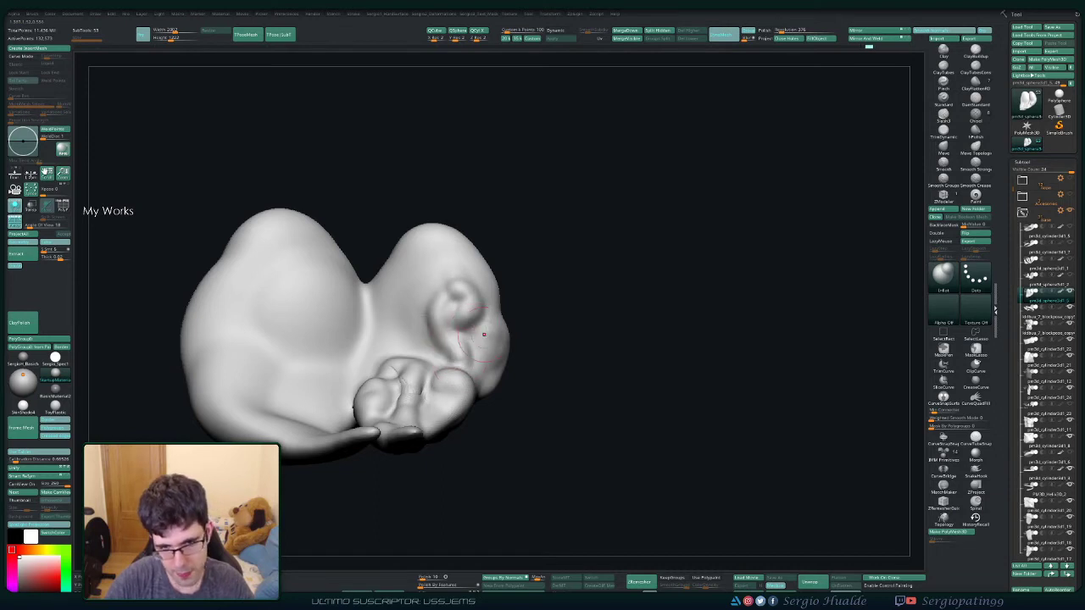
pyautogui.moveTo(484, 334); pyautogui.dragTo(484, 399, button='right')
pyautogui.moveTo(454, 389)
pyautogui.mouseDown()
pyautogui.moveTo(425, 356)
pyautogui.moveTo(446, 320)
pyautogui.moveTo(424, 343)
pyautogui.moveTo(450, 398)
pyautogui.mouseUp()
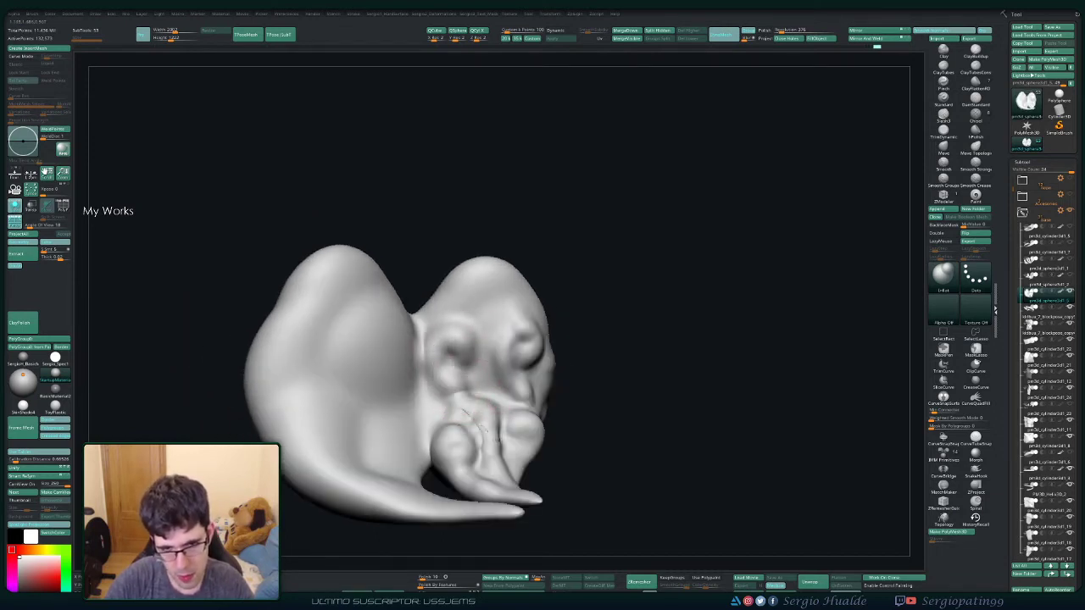
pyautogui.moveTo(479, 353); pyautogui.dragTo(492, 305)
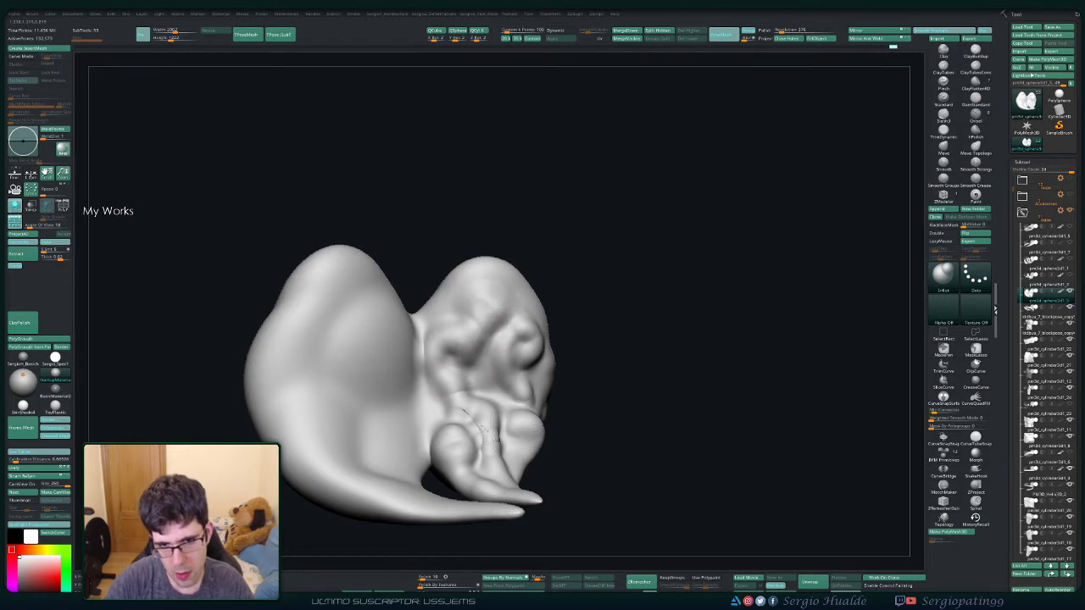
pyautogui.moveTo(487, 310)
pyautogui.mouseDown(button='right')
pyautogui.moveTo(488, 356)
pyautogui.moveTo(593, 398)
pyautogui.mouseUp(button='right')
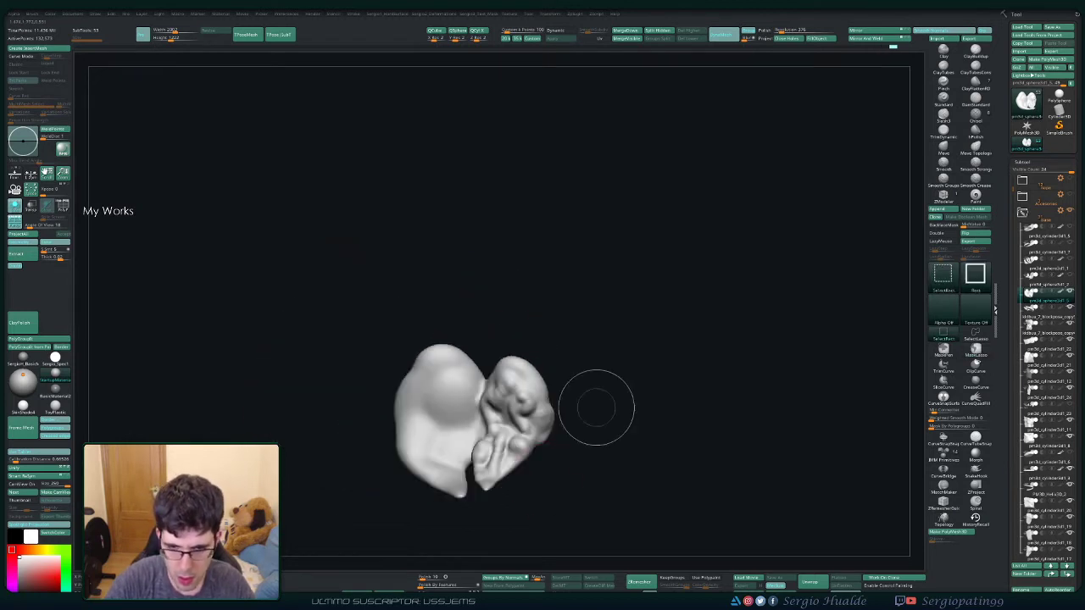
# Step: Solo the crescent-shaped piece and rotate it until it is viewed tip-up
pyautogui.moveTo(560, 437)
pyautogui.mouseDown(button='right')
pyautogui.moveTo(492, 398)
pyautogui.moveTo(552, 388)
pyautogui.moveTo(509, 405)
pyautogui.moveTo(537, 376)
pyautogui.moveTo(557, 395)
pyautogui.moveTo(526, 373)
pyautogui.moveTo(563, 331)
pyautogui.moveTo(573, 376)
pyautogui.moveTo(589, 347)
pyautogui.moveTo(563, 365)
pyautogui.mouseUp(button='right')
pyautogui.keyDown('ctrl'); pyautogui.keyDown('shift'); pyautogui.click(564, 327); pyautogui.keyUp('shift'); pyautogui.keyUp('ctrl')
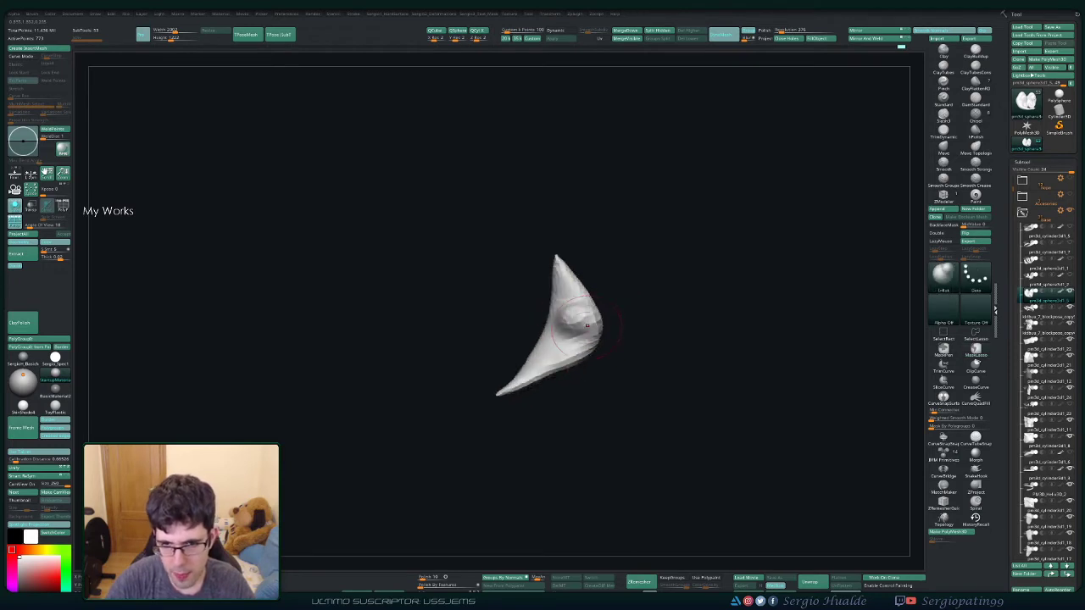
pyautogui.moveTo(563, 298); pyautogui.dragTo(640, 302, button='right')
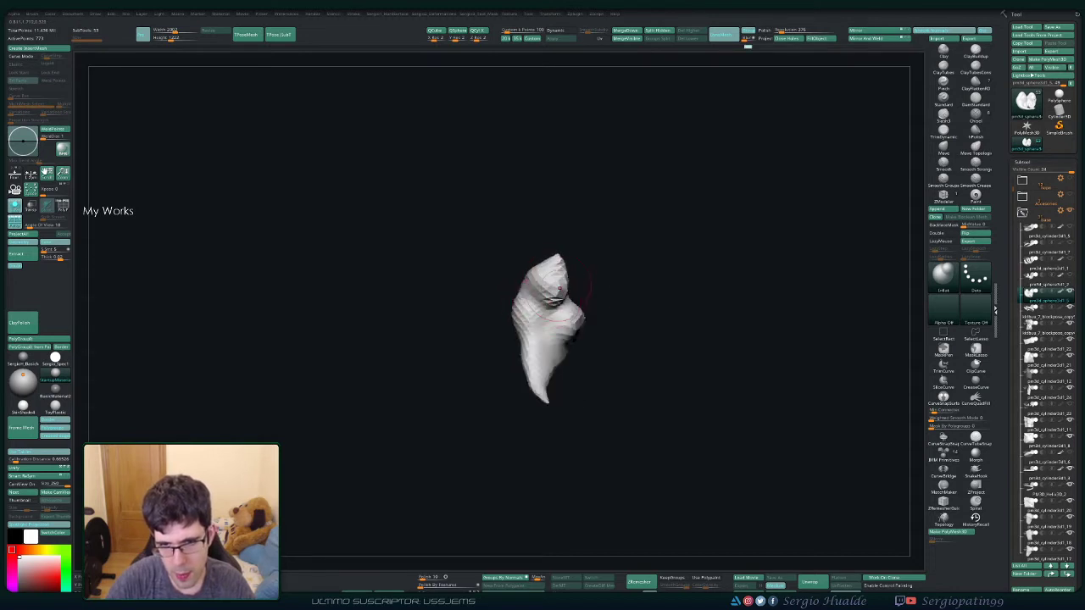
pyautogui.moveTo(560, 288); pyautogui.dragTo(537, 336, button='right')
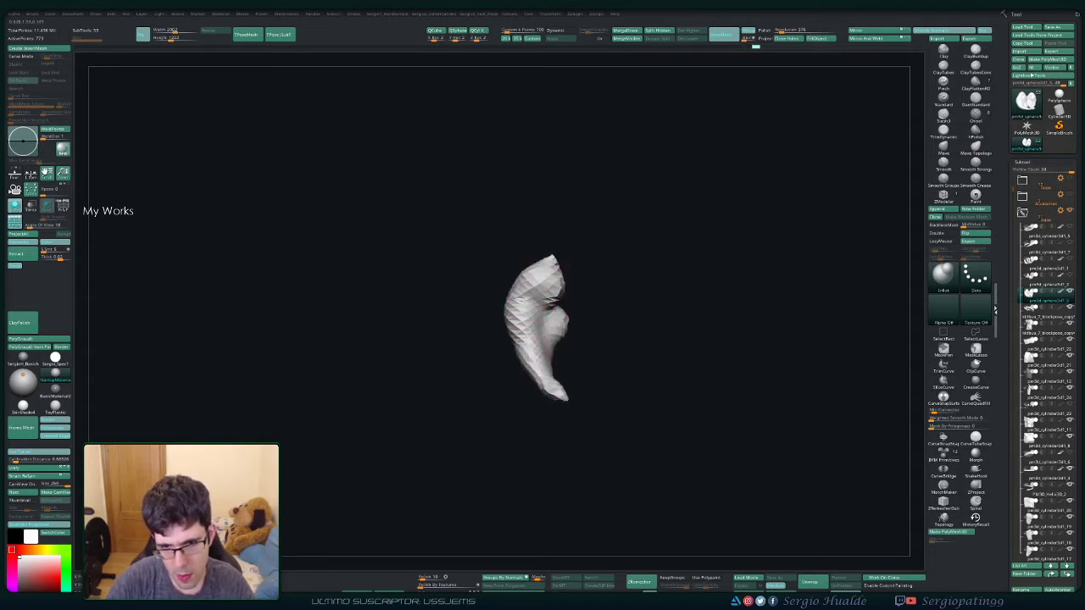
pyautogui.moveTo(552, 384); pyautogui.dragTo(562, 399, button='right')
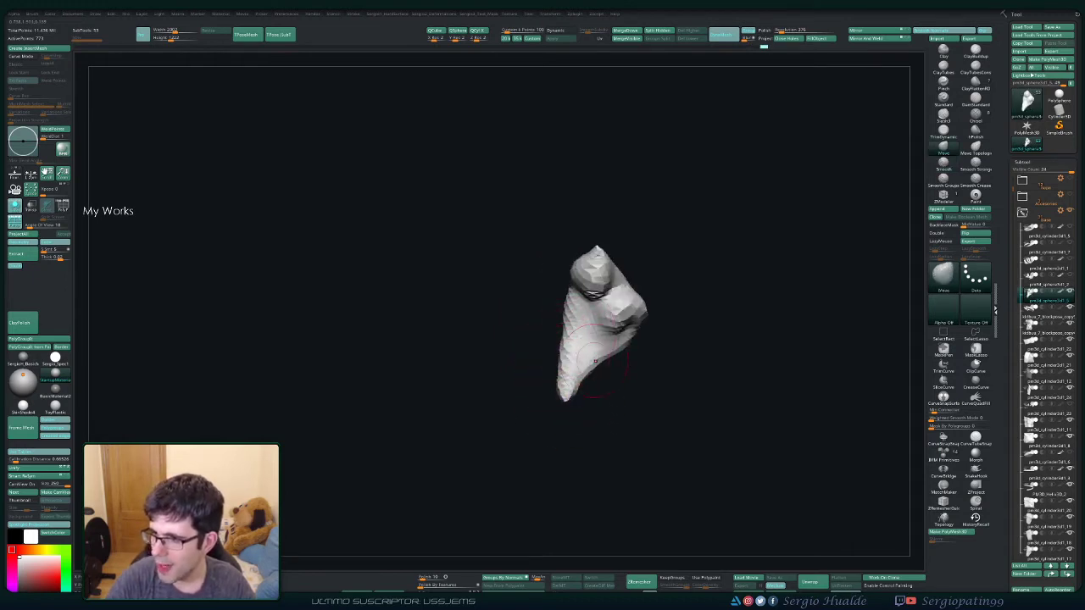
pyautogui.moveTo(595, 361)
pyautogui.mouseDown(button='right')
pyautogui.moveTo(605, 351)
pyautogui.moveTo(538, 347)
pyautogui.moveTo(553, 354)
pyautogui.moveTo(544, 340)
pyautogui.moveTo(570, 314)
pyautogui.moveTo(557, 375)
pyautogui.moveTo(540, 382)
pyautogui.moveTo(535, 322)
pyautogui.mouseUp(button='right')
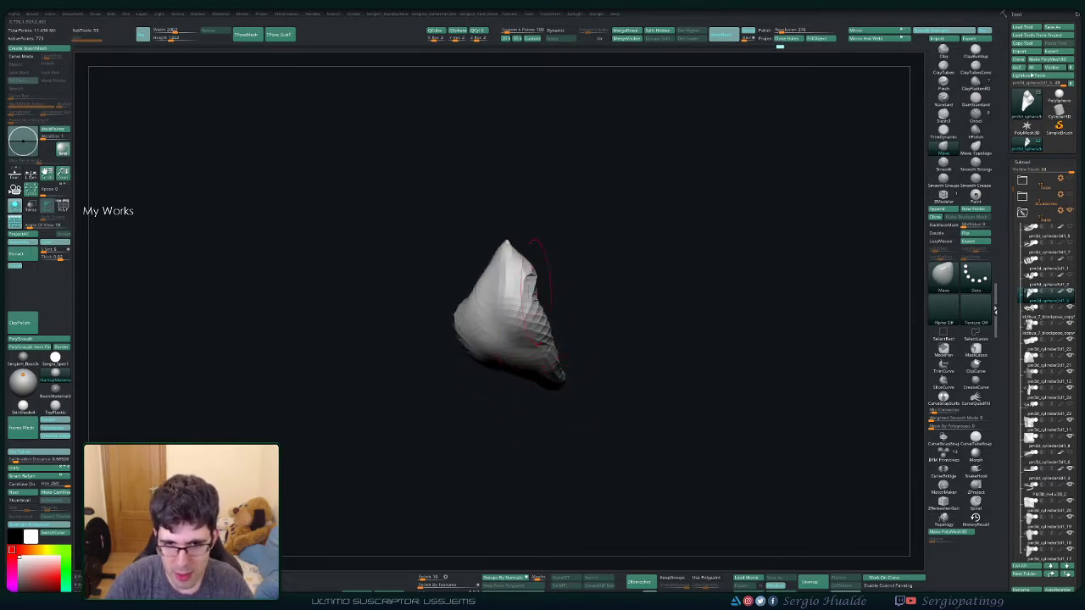
pyautogui.moveTo(539, 264)
pyautogui.mouseDown(button='right')
pyautogui.moveTo(518, 364)
pyautogui.moveTo(551, 356)
pyautogui.moveTo(520, 376)
pyautogui.moveTo(481, 365)
pyautogui.moveTo(533, 455)
pyautogui.moveTo(472, 445)
pyautogui.mouseUp(button='right')
# Step: Move the small spheres by the rubble base up and to the right with the Transpose gizmo
pyautogui.press('w')
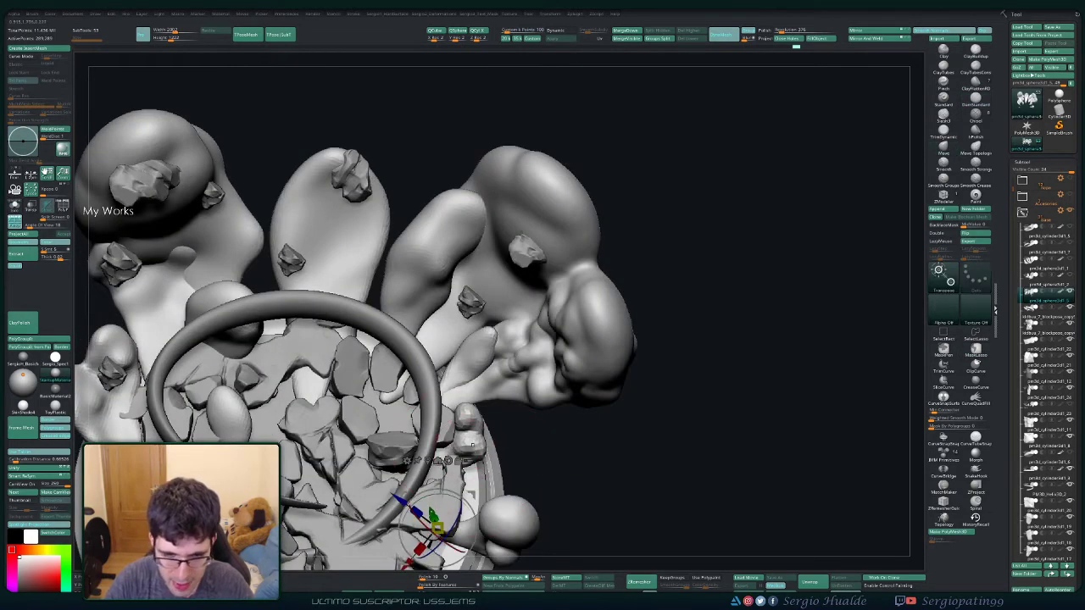
pyautogui.keyDown('alt'); pyautogui.click(473, 445); pyautogui.keyUp('alt')
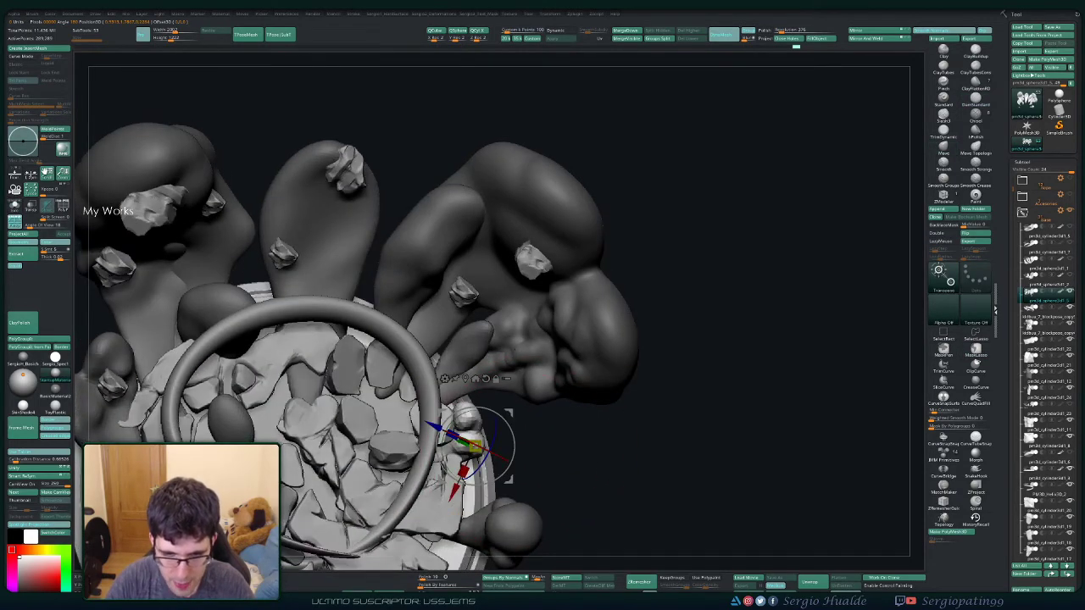
pyautogui.moveTo(472, 445)
pyautogui.mouseDown()
pyautogui.moveTo(500, 436)
pyautogui.moveTo(434, 447)
pyautogui.mouseUp()
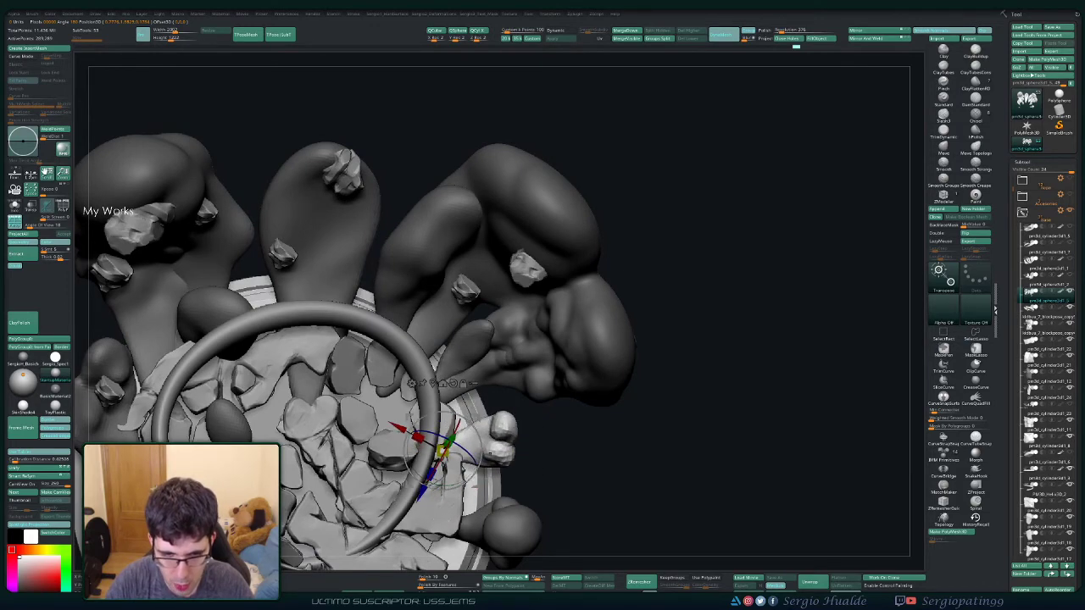
# Step: Pull the small piece's surface downward with the Move brush, then solo it
pyautogui.press('q')
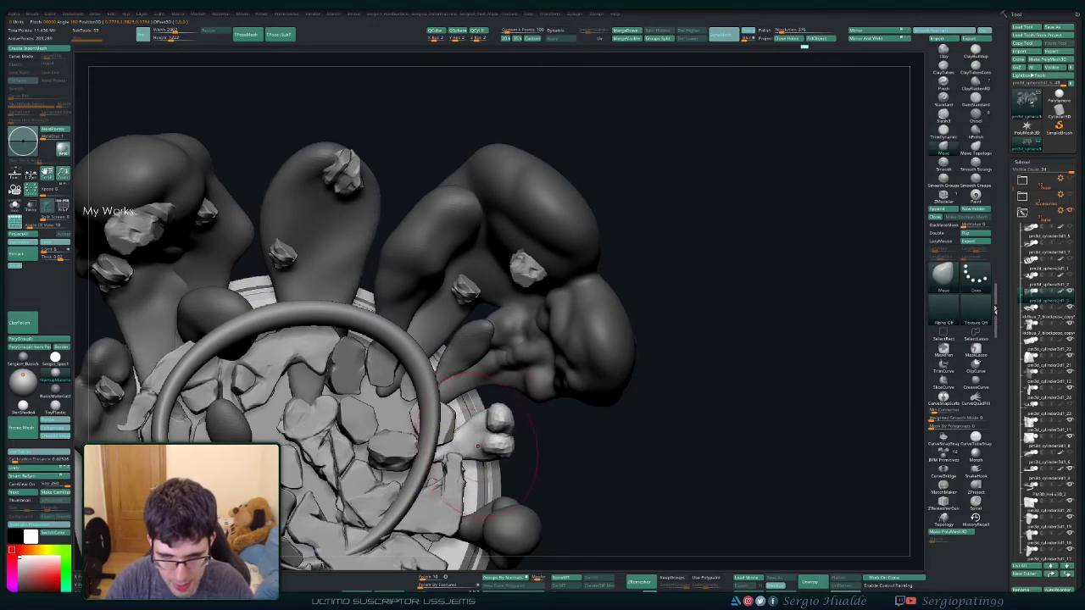
pyautogui.moveTo(471, 446); pyautogui.dragTo(476, 460)
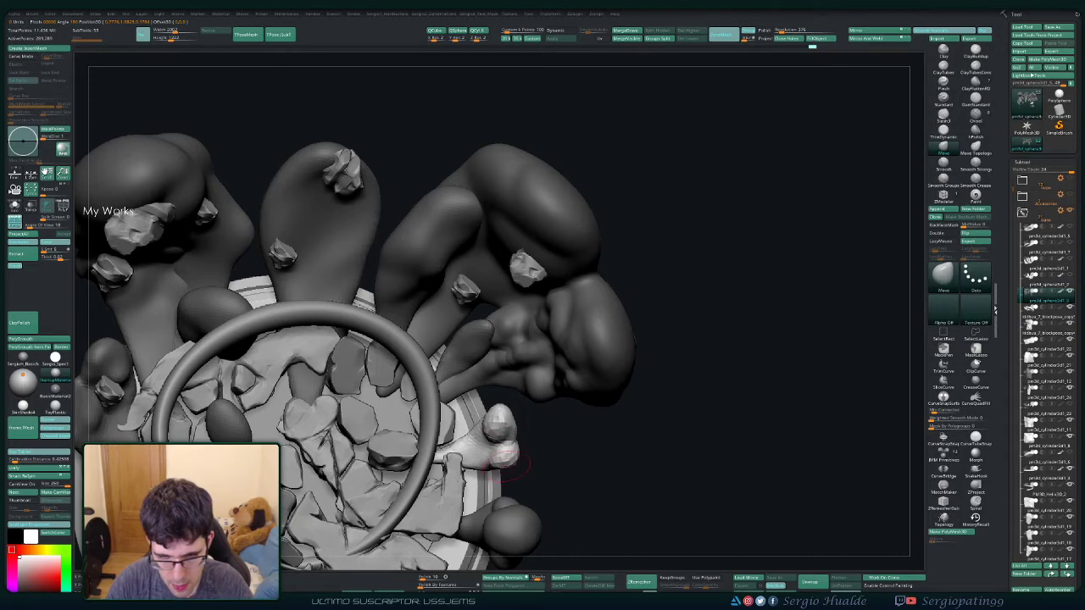
pyautogui.moveTo(505, 462); pyautogui.dragTo(498, 483, button='right')
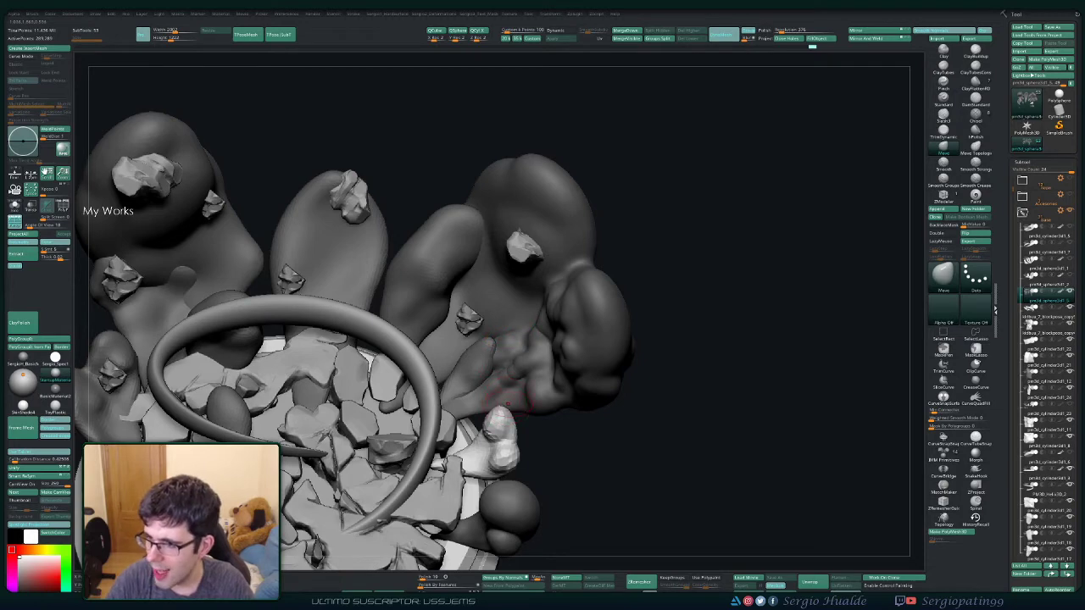
pyautogui.keyDown('ctrl'); pyautogui.keyDown('shift'); pyautogui.click(504, 429); pyautogui.keyUp('shift'); pyautogui.keyUp('ctrl')
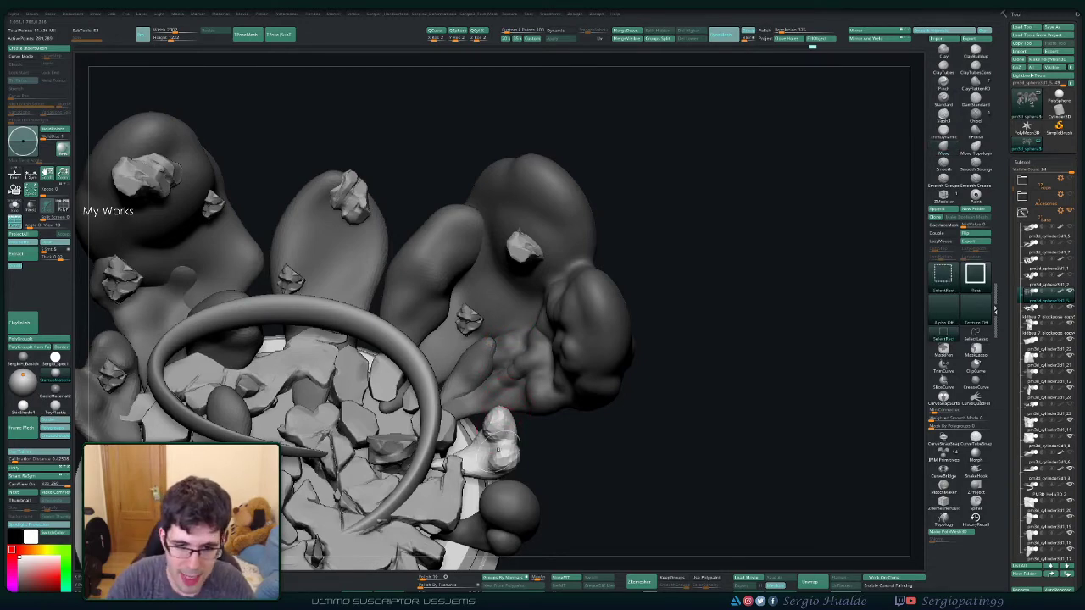
pyautogui.moveTo(603, 383); pyautogui.dragTo(563, 388)
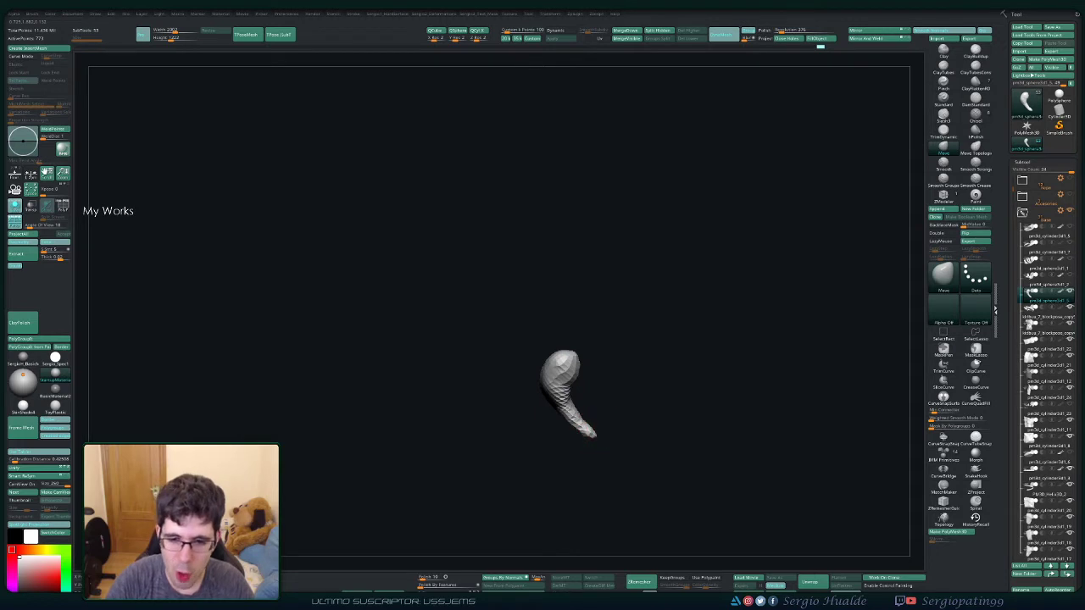
pyautogui.moveTo(614, 417)
pyautogui.mouseDown()
pyautogui.moveTo(576, 385)
pyautogui.moveTo(581, 412)
pyautogui.mouseUp()
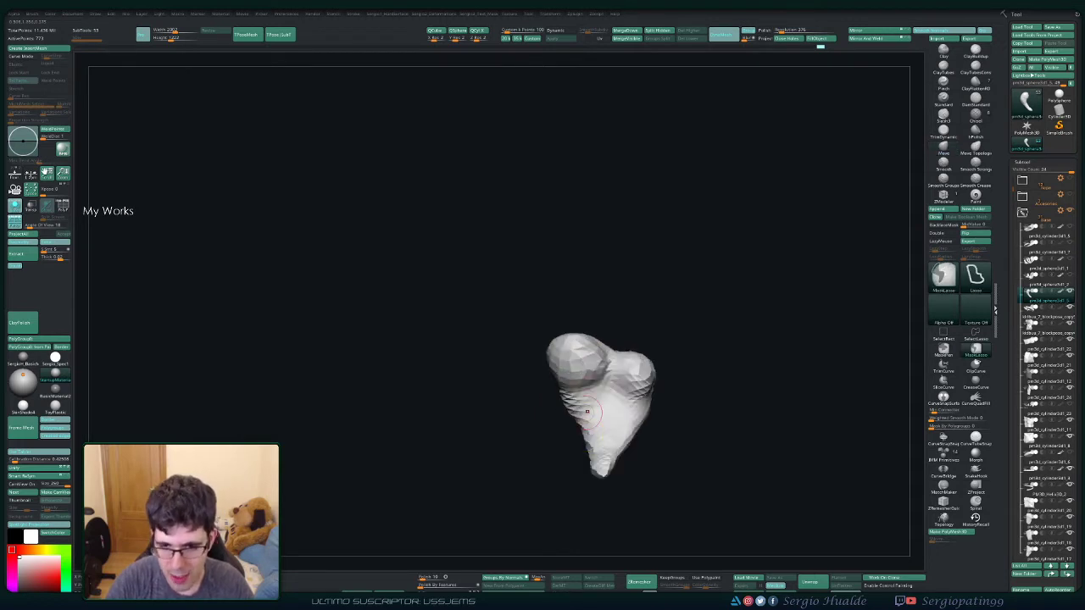
pyautogui.press('s')
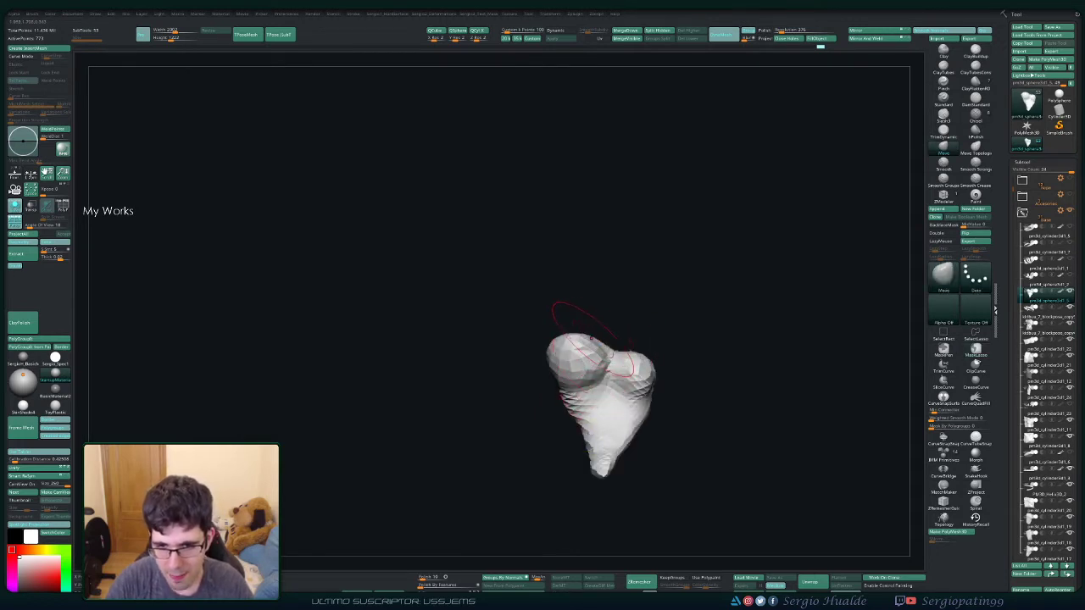
pyautogui.moveTo(574, 332); pyautogui.dragTo(542, 327)
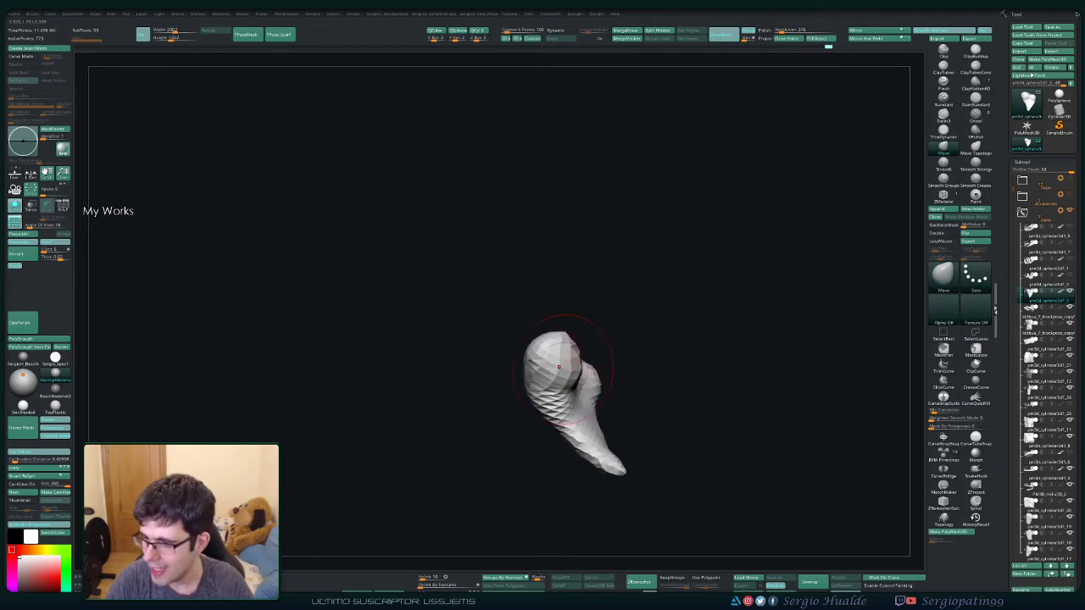
pyautogui.moveTo(604, 356); pyautogui.dragTo(574, 446)
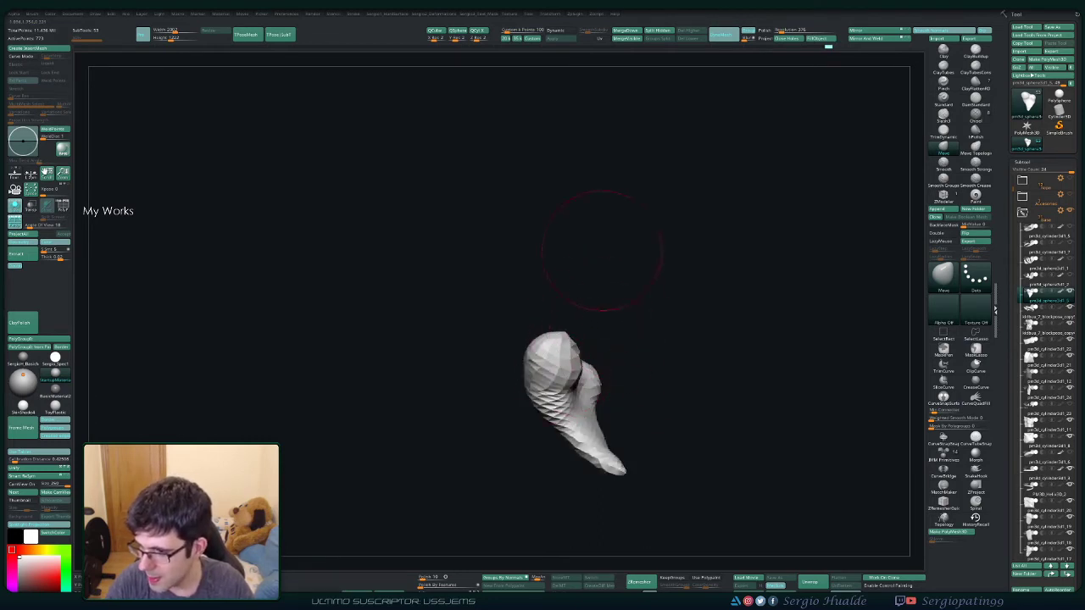
pyautogui.moveTo(602, 250); pyautogui.dragTo(589, 318)
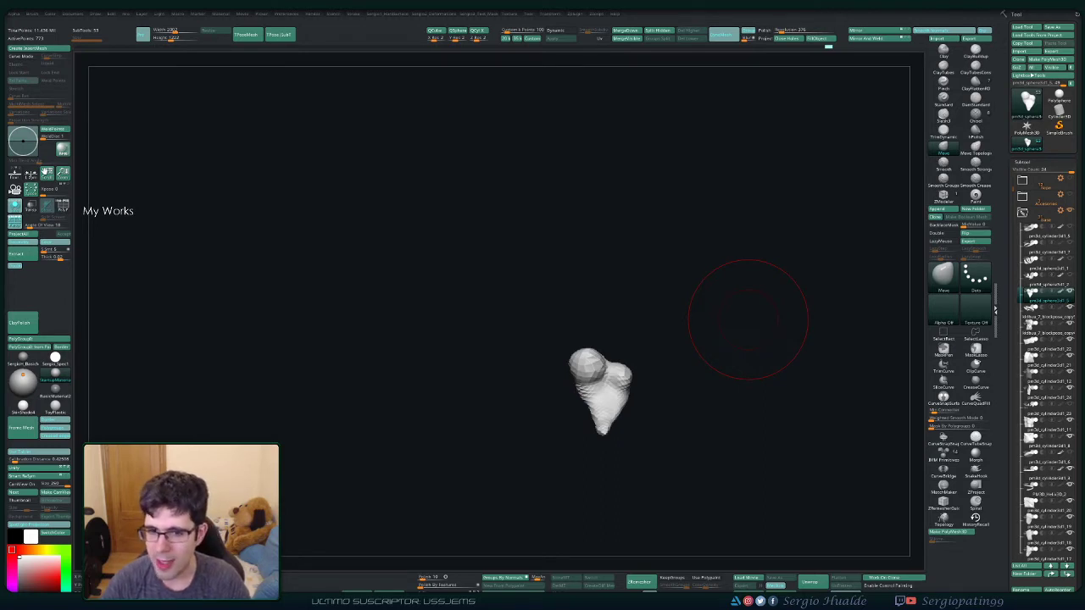
# Step: Reshape the small piece's lower tip, then show all parts and frame the claws
pyautogui.moveTo(674, 341); pyautogui.dragTo(634, 356)
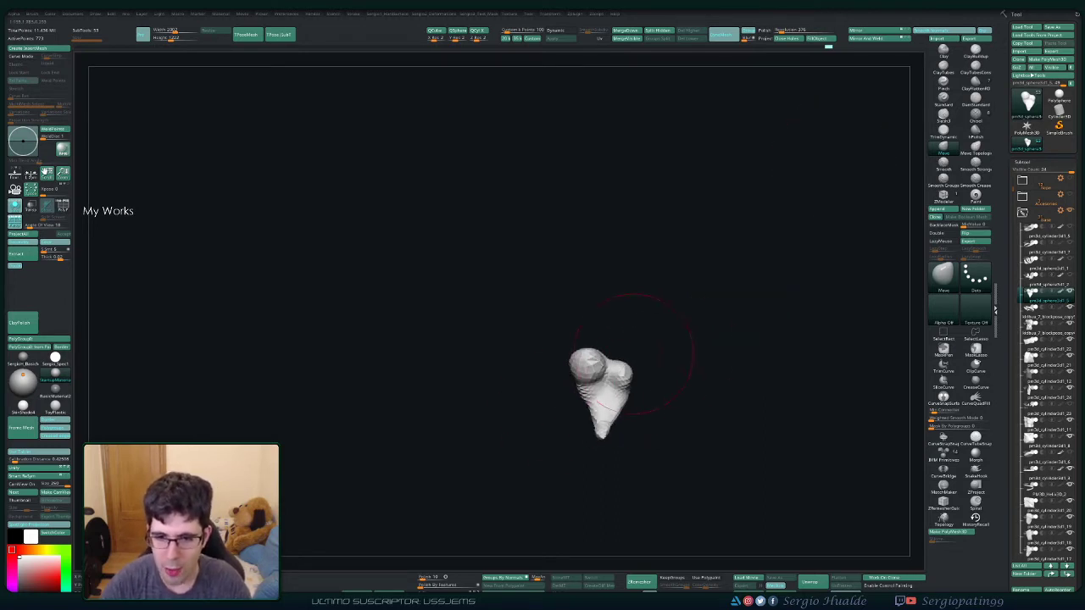
pyautogui.moveTo(591, 319); pyautogui.dragTo(585, 390)
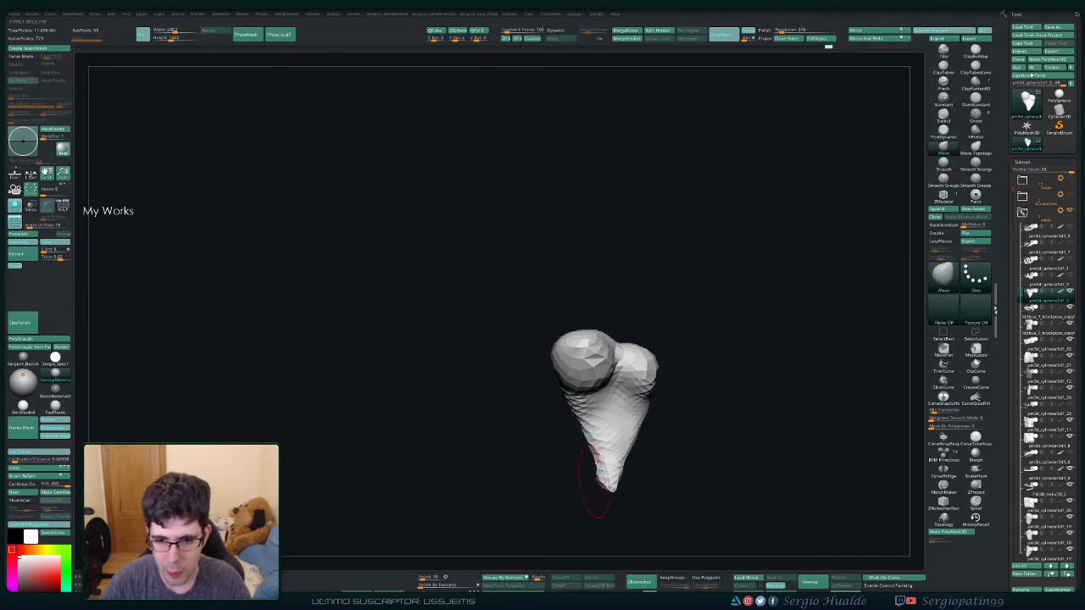
pyautogui.moveTo(605, 455)
pyautogui.keyDown('ctrl'); pyautogui.mouseDown(button='right')
pyautogui.moveTo(600, 424)
pyautogui.moveTo(621, 468)
pyautogui.mouseUp(button='right'); pyautogui.keyUp('ctrl')
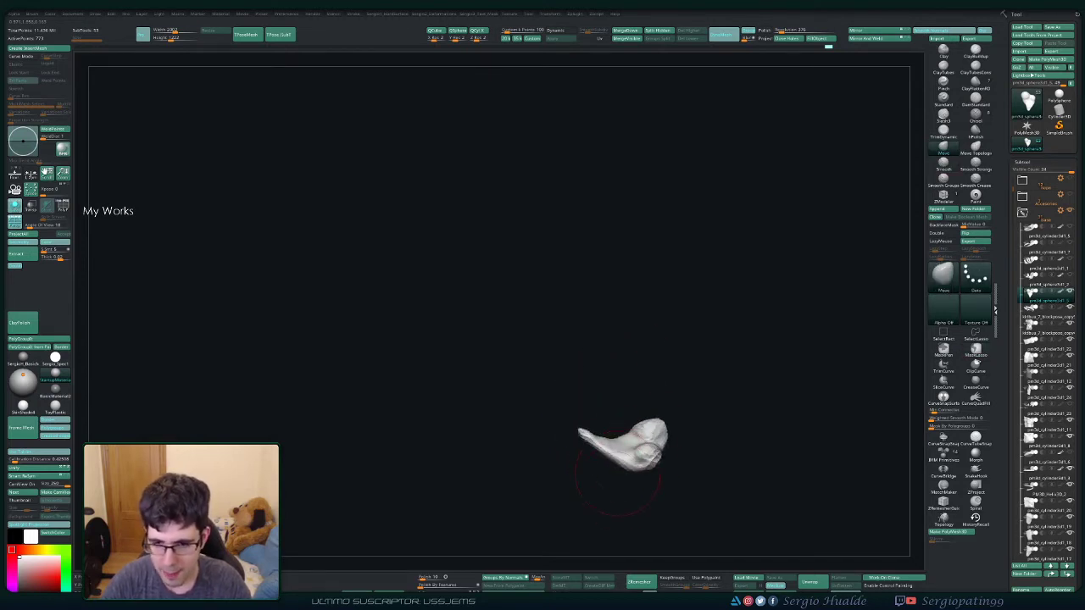
pyautogui.keyDown('ctrl'); pyautogui.keyDown('shift'); pyautogui.click(617, 478); pyautogui.keyUp('shift'); pyautogui.keyUp('ctrl')
pyautogui.press('f')
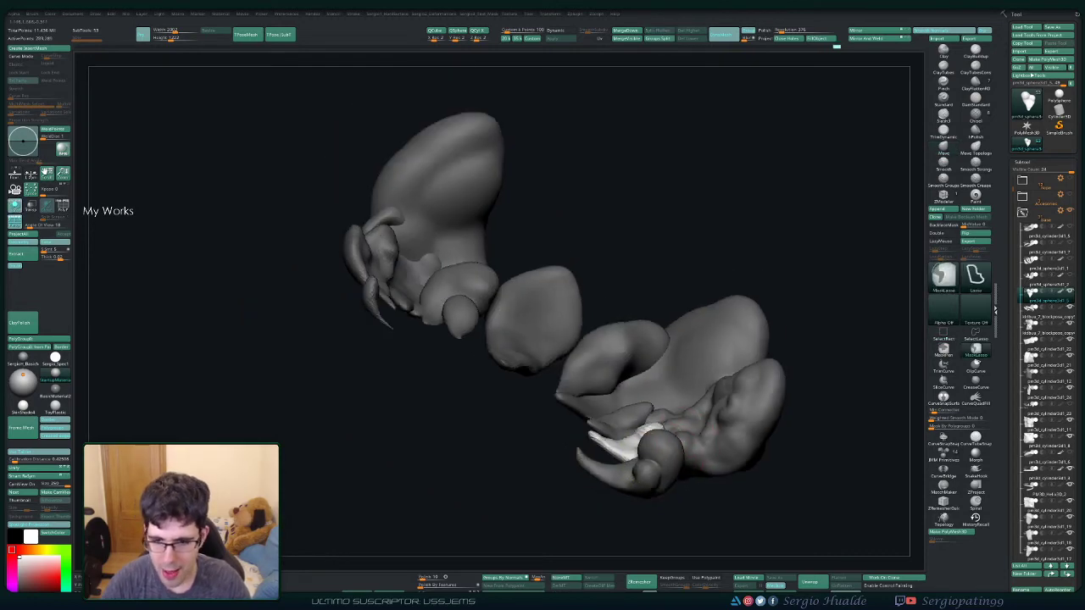
pyautogui.moveTo(644, 440)
pyautogui.mouseDown(button='right')
pyautogui.moveTo(692, 383)
pyautogui.moveTo(715, 406)
pyautogui.moveTo(676, 399)
pyautogui.mouseUp(button='right')
# Step: Check the polygroups with Polyframe, then zoom in and solo the small lobed piece
pyautogui.hotkey('shift', 'f')
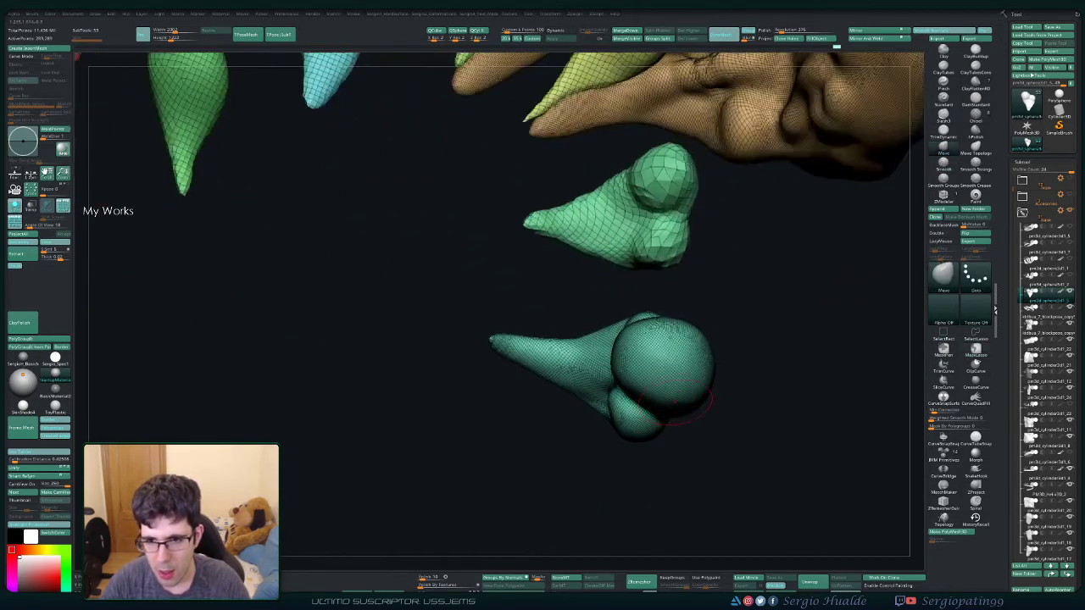
pyautogui.keyDown('ctrl'); pyautogui.moveTo(669, 219); pyautogui.dragTo(695, 364, button='right'); pyautogui.keyUp('ctrl')
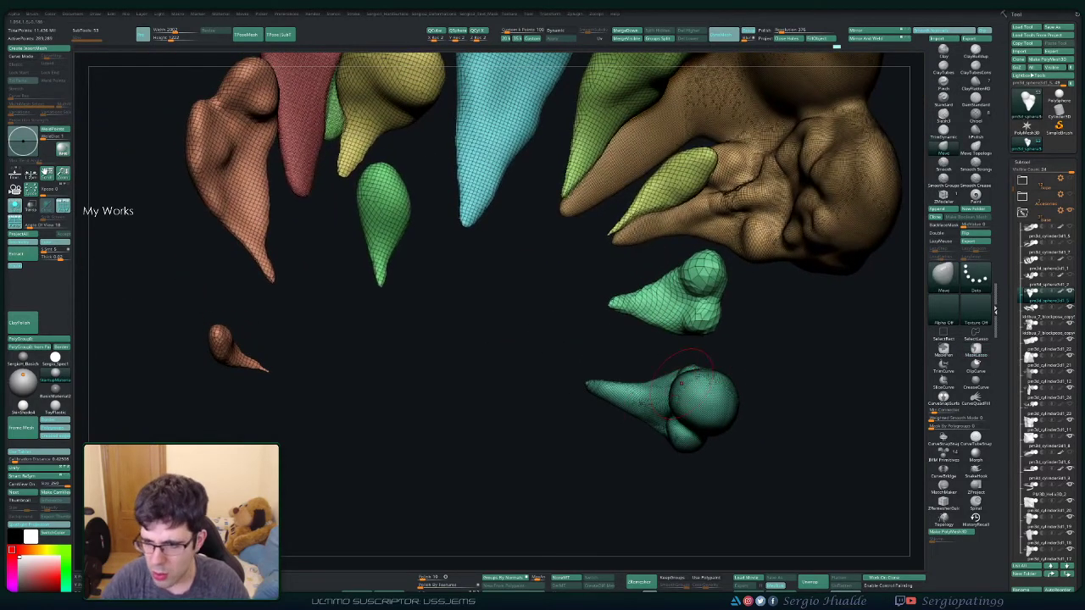
pyautogui.press('ctrl')
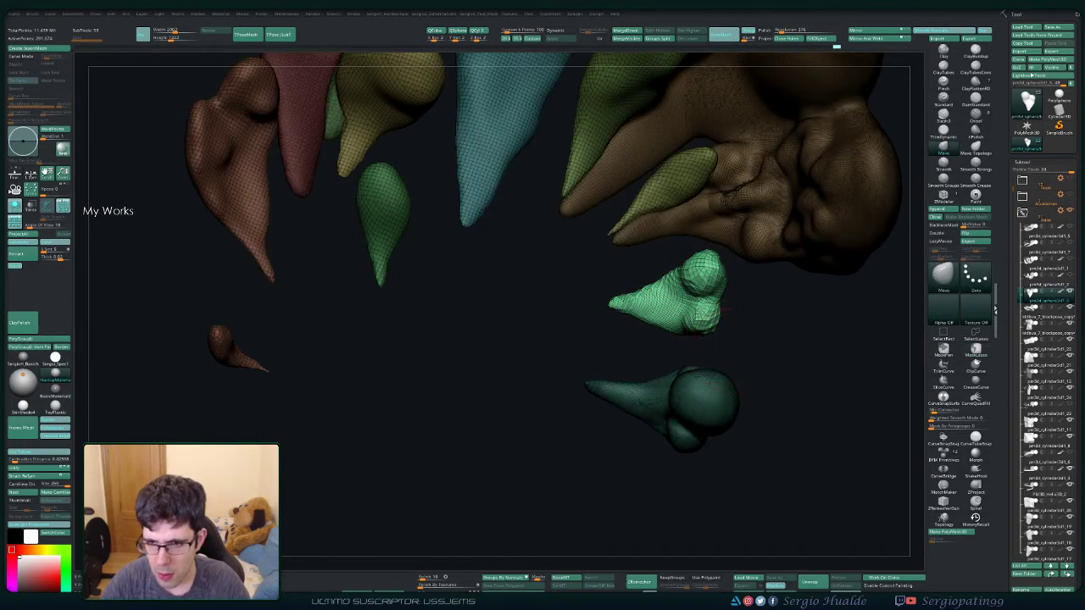
pyautogui.moveTo(714, 330); pyautogui.dragTo(733, 341, button='right')
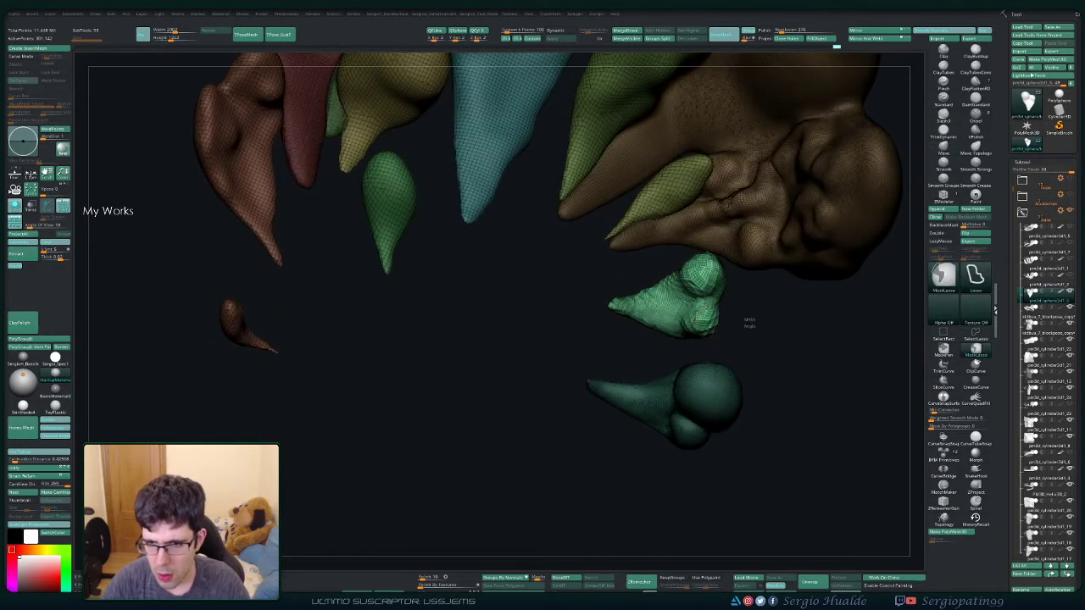
pyautogui.hotkey('shift', 'f')
pyautogui.hotkey('shift', 'f')
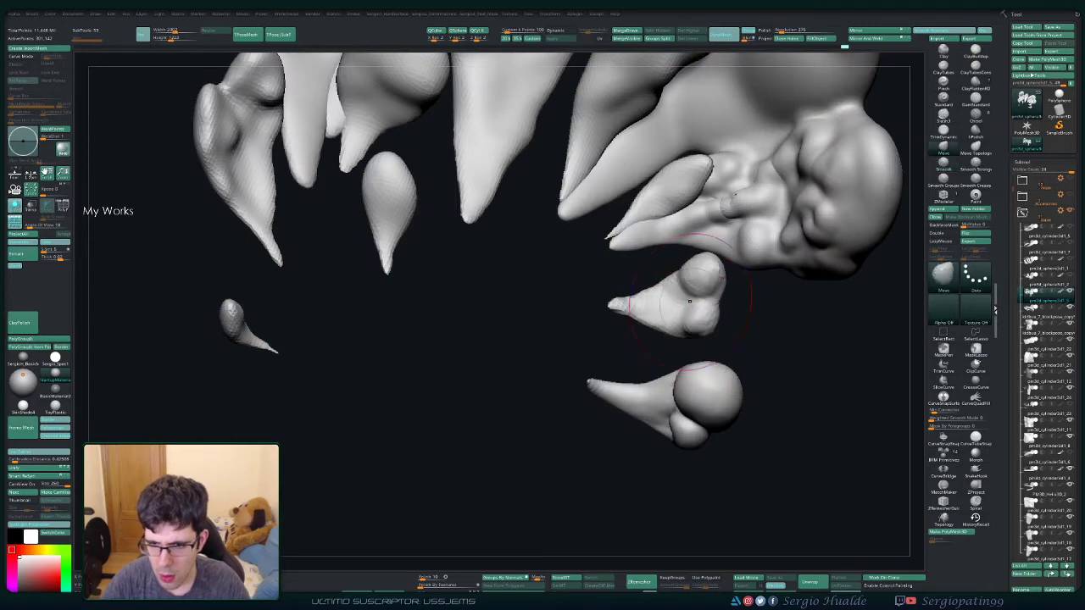
pyautogui.scroll(2, 695, 293)
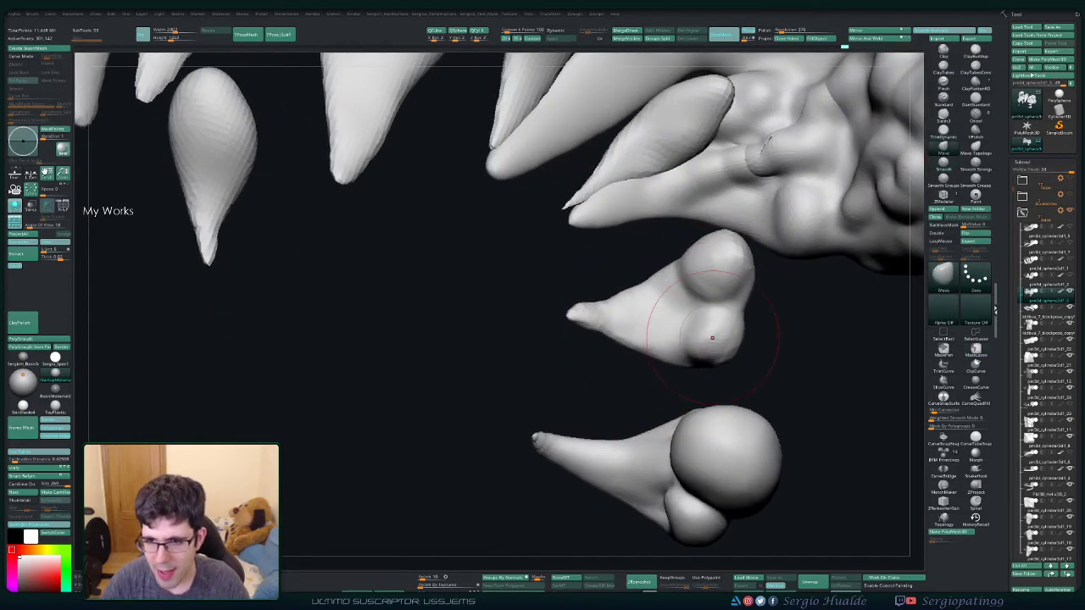
pyautogui.moveTo(703, 280)
pyautogui.mouseDown(button='right')
pyautogui.moveTo(678, 297)
pyautogui.moveTo(698, 330)
pyautogui.moveTo(588, 300)
pyautogui.moveTo(642, 302)
pyautogui.mouseUp(button='right')
pyautogui.keyDown('ctrl'); pyautogui.keyDown('shift'); pyautogui.click(678, 297); pyautogui.keyUp('shift'); pyautogui.keyUp('ctrl')
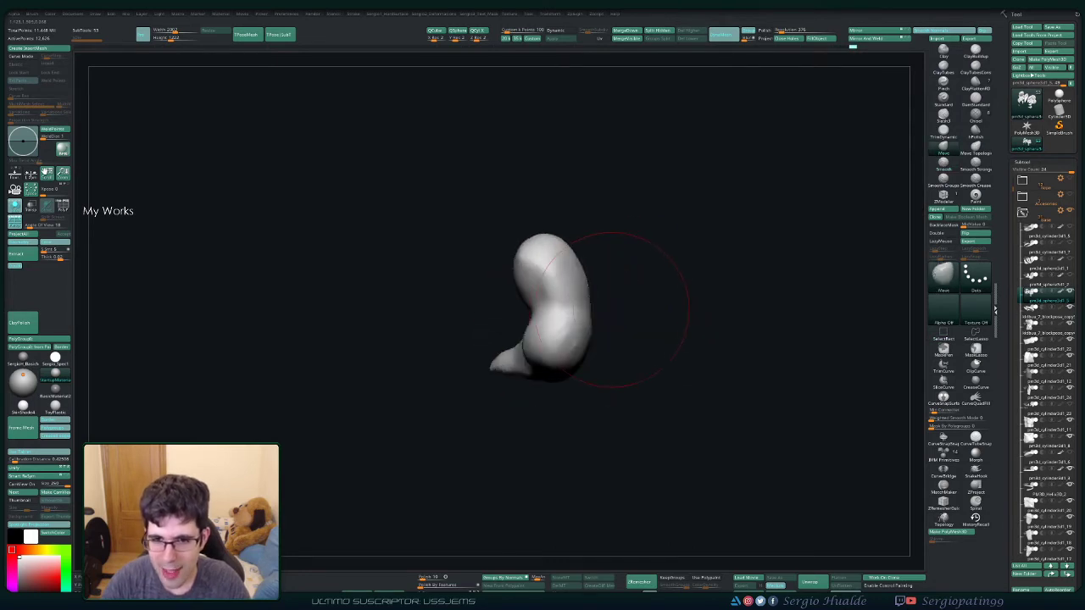
# Step: Solo the small foot piece and rotate it to see its pointed tip and rounder front
pyautogui.keyDown('ctrl'); pyautogui.keyDown('shift'); pyautogui.click(636, 314); pyautogui.keyUp('shift'); pyautogui.keyUp('ctrl')
pyautogui.keyDown('ctrl'); pyautogui.keyDown('shift'); pyautogui.click(602, 327); pyautogui.keyUp('shift'); pyautogui.keyUp('ctrl')
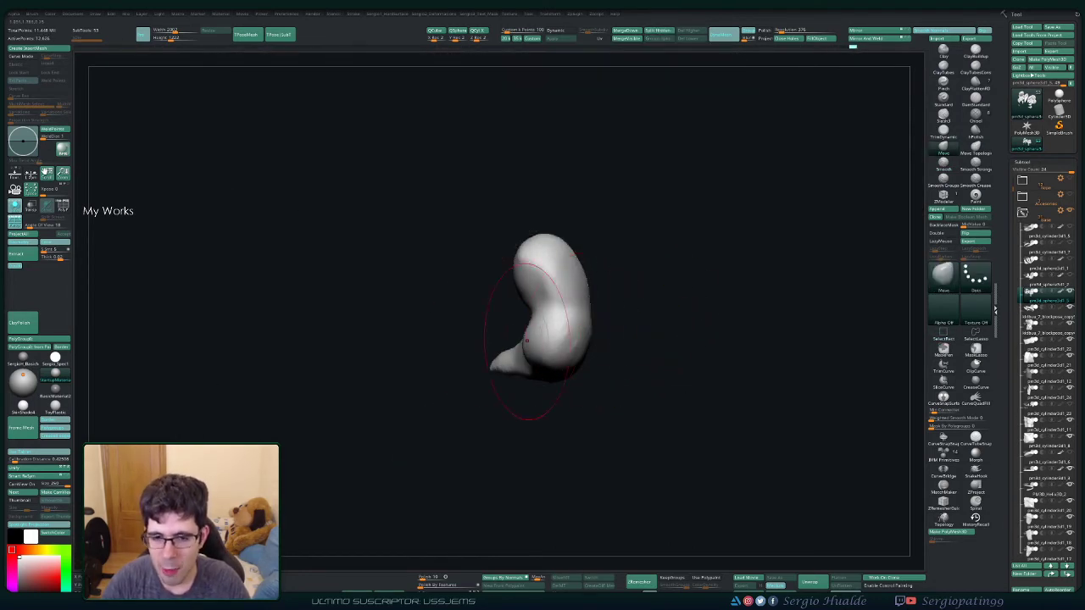
pyautogui.moveTo(594, 339)
pyautogui.mouseDown(button='right')
pyautogui.moveTo(641, 339)
pyautogui.moveTo(583, 360)
pyautogui.moveTo(599, 366)
pyautogui.moveTo(582, 319)
pyautogui.mouseUp(button='right')
pyautogui.moveTo(607, 376)
pyautogui.mouseDown(button='right')
pyautogui.moveTo(573, 399)
pyautogui.moveTo(581, 363)
pyautogui.moveTo(561, 347)
pyautogui.moveTo(617, 347)
pyautogui.mouseUp(button='right')
# Step: Try the Move and DamStandard brushes, then smooth the foot piece rounder
pyautogui.press('b')
pyautogui.press('m')
pyautogui.press('v')
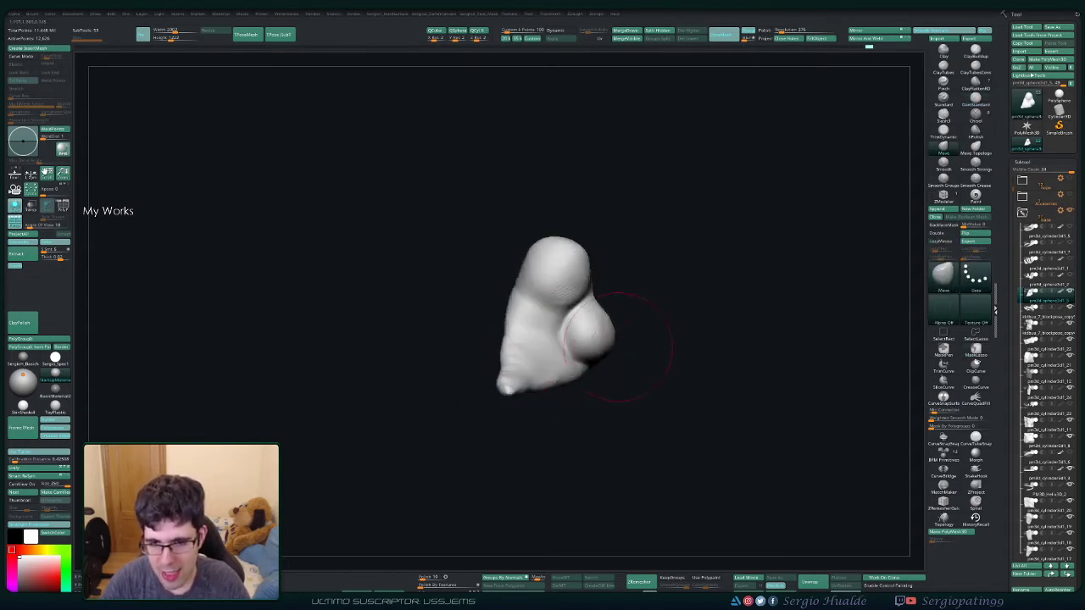
pyautogui.moveTo(593, 284)
pyautogui.mouseDown(button='right')
pyautogui.moveTo(623, 363)
pyautogui.moveTo(593, 351)
pyautogui.moveTo(644, 320)
pyautogui.moveTo(593, 284)
pyautogui.moveTo(666, 218)
pyautogui.moveTo(721, 261)
pyautogui.mouseUp(button='right')
pyautogui.press('b')
pyautogui.press('d')
pyautogui.press('s')
pyautogui.moveTo(627, 373); pyautogui.dragTo(665, 313, button='right')
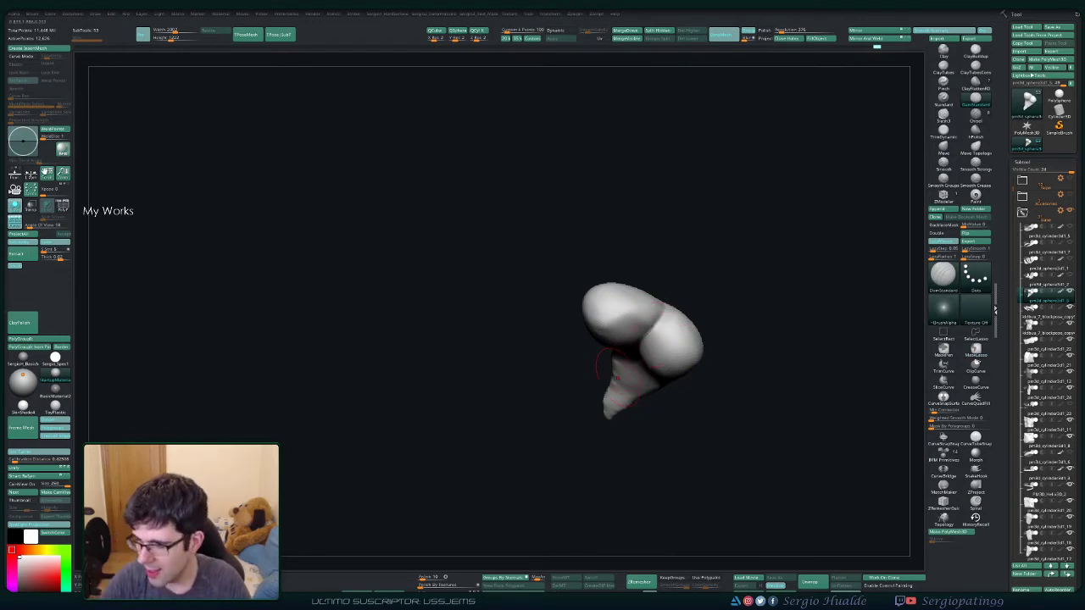
pyautogui.moveTo(611, 373)
pyautogui.mouseDown(button='right')
pyautogui.moveTo(656, 317)
pyautogui.moveTo(586, 386)
pyautogui.moveTo(596, 367)
pyautogui.mouseUp(button='right')
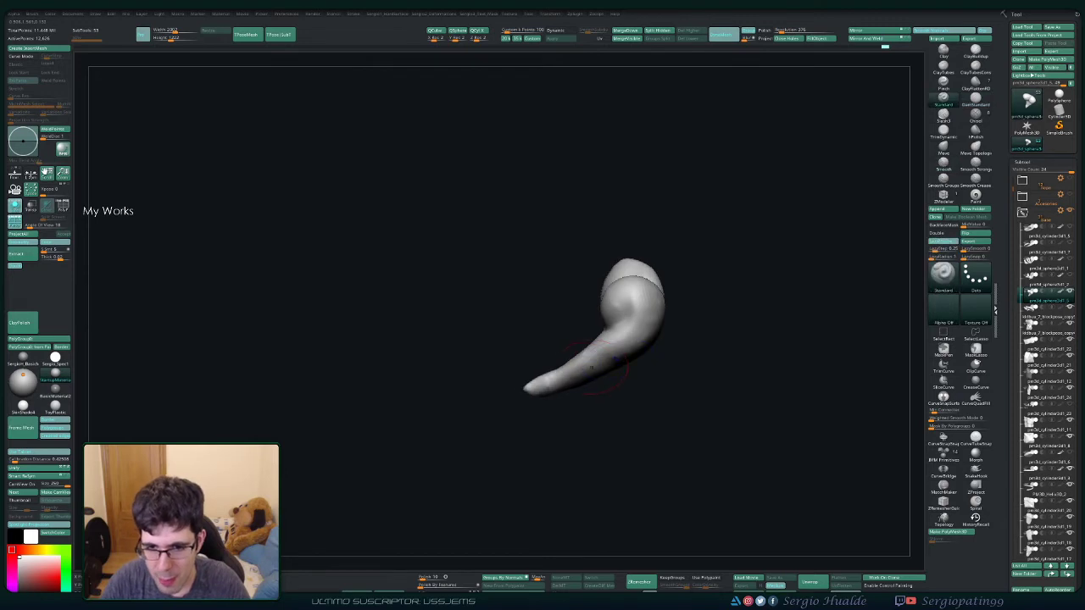
pyautogui.keyDown('shift'); pyautogui.moveTo(597, 367); pyautogui.dragTo(610, 352); pyautogui.keyUp('shift')
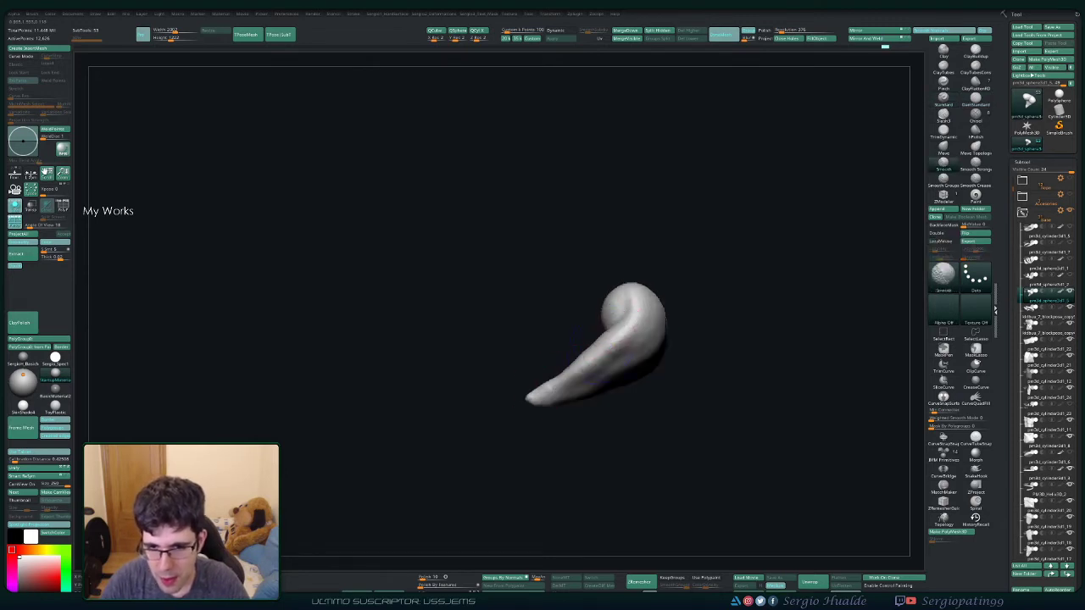
pyautogui.moveTo(610, 351); pyautogui.dragTo(631, 369, button='right')
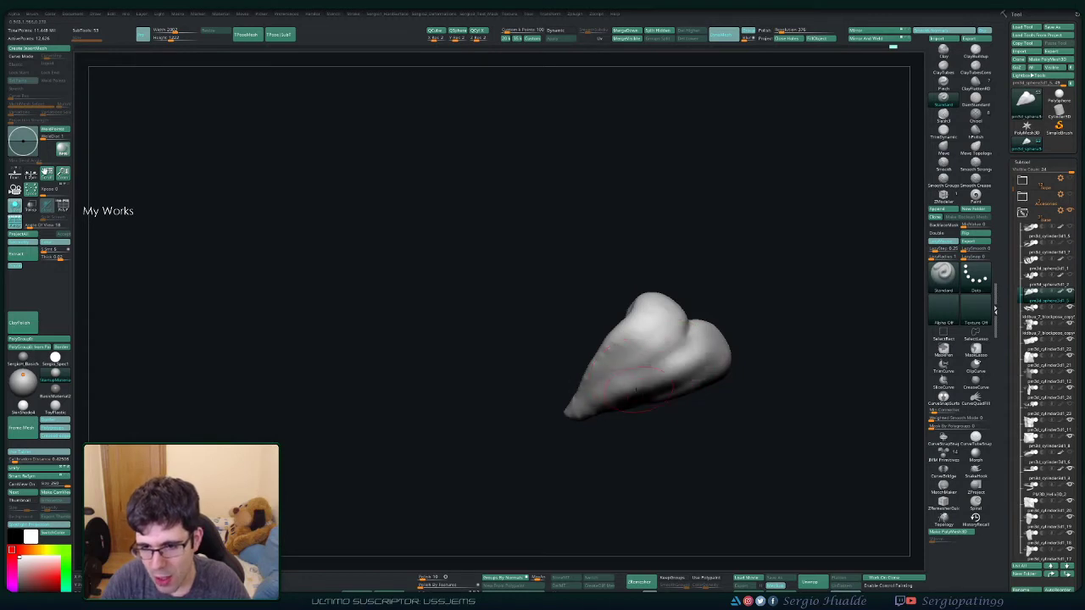
pyautogui.moveTo(707, 364); pyautogui.dragTo(631, 438, button='right')
# Step: Build up the piece with the Clay brush into two rounded lobes and a tapered tip
pyautogui.press('b')
pyautogui.press('c')
pyautogui.press('l')
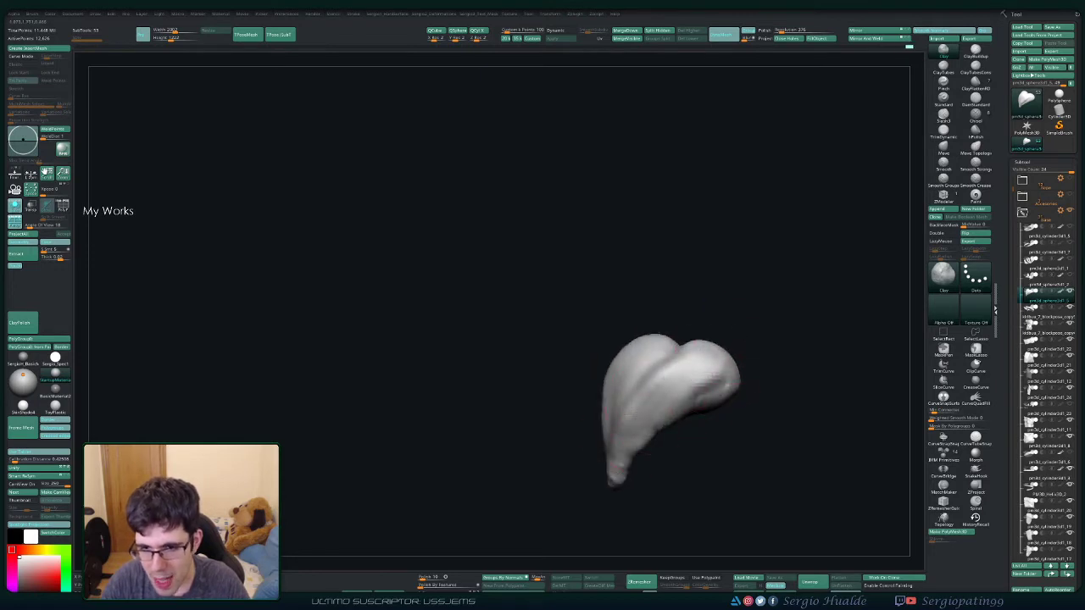
pyautogui.moveTo(635, 417); pyautogui.dragTo(703, 418, button='right')
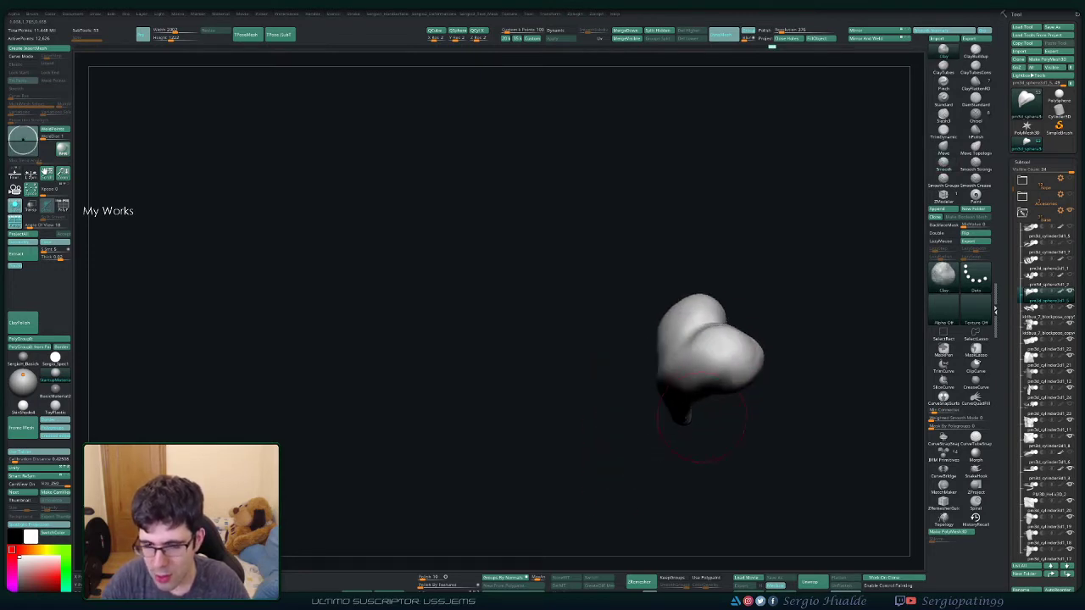
pyautogui.moveTo(717, 367)
pyautogui.mouseDown(button='right')
pyautogui.moveTo(759, 400)
pyautogui.moveTo(758, 364)
pyautogui.moveTo(770, 358)
pyautogui.mouseUp(button='right')
# Step: Hide the base, then push out the notch on the right foot's left side and smooth it
pyautogui.moveTo(738, 435)
pyautogui.mouseDown(button='right')
pyautogui.moveTo(678, 394)
pyautogui.moveTo(706, 385)
pyautogui.moveTo(648, 433)
pyautogui.moveTo(632, 424)
pyautogui.mouseUp(button='right')
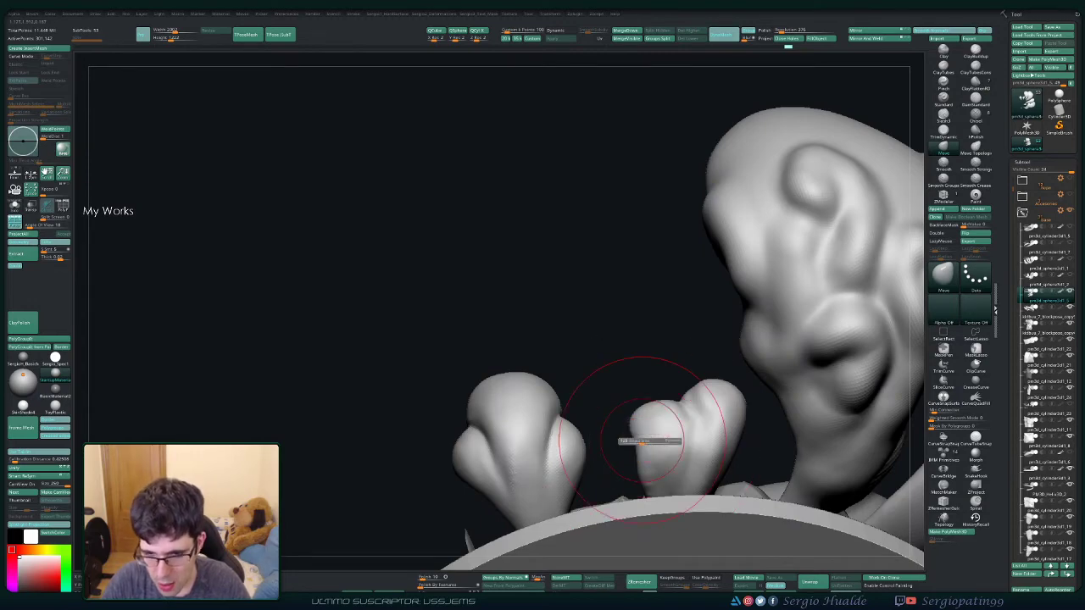
pyautogui.hotkey('alt', 's')
pyautogui.keyDown('ctrl'); pyautogui.moveTo(682, 460); pyautogui.dragTo(576, 436, button='right'); pyautogui.keyUp('ctrl')
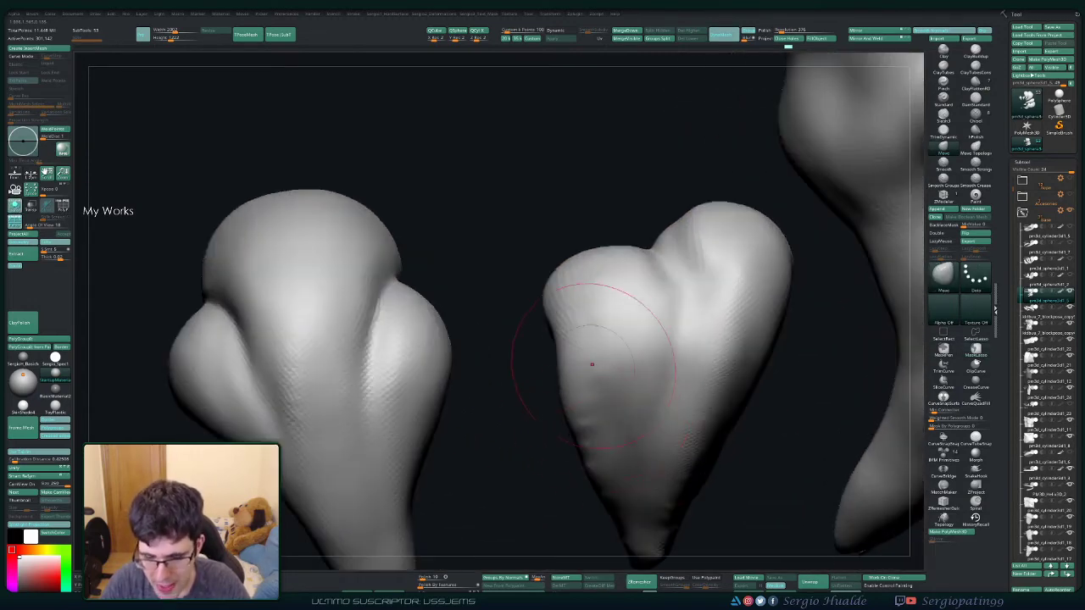
pyautogui.keyDown('ctrl'); pyautogui.moveTo(591, 365); pyautogui.dragTo(571, 369, button='right'); pyautogui.keyUp('ctrl')
pyautogui.moveTo(563, 346)
pyautogui.mouseDown()
pyautogui.moveTo(569, 327)
pyautogui.moveTo(558, 373)
pyautogui.mouseUp()
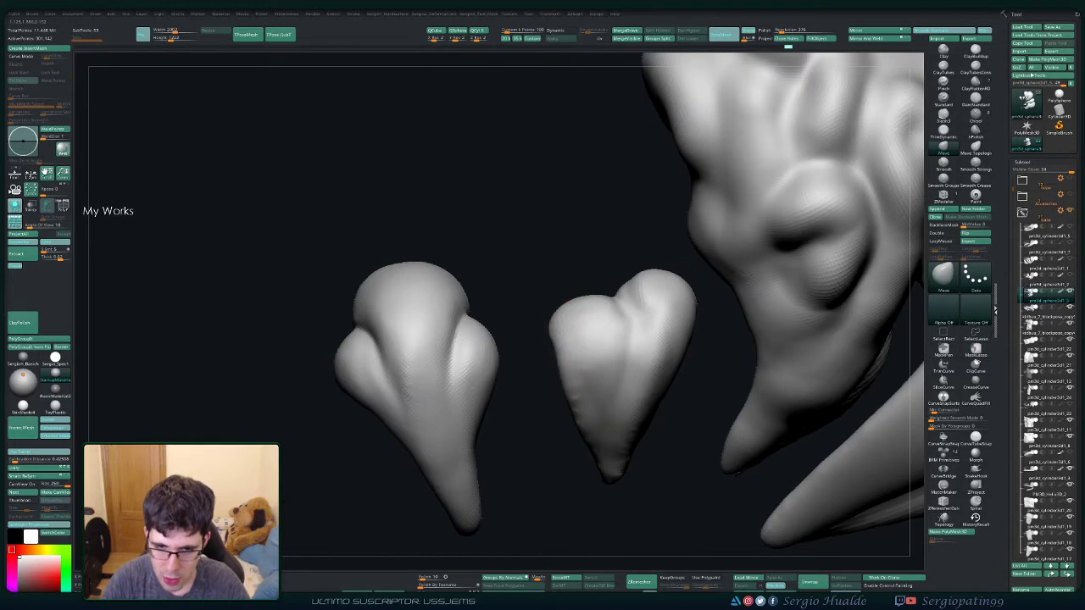
pyautogui.moveTo(556, 313); pyautogui.dragTo(556, 377)
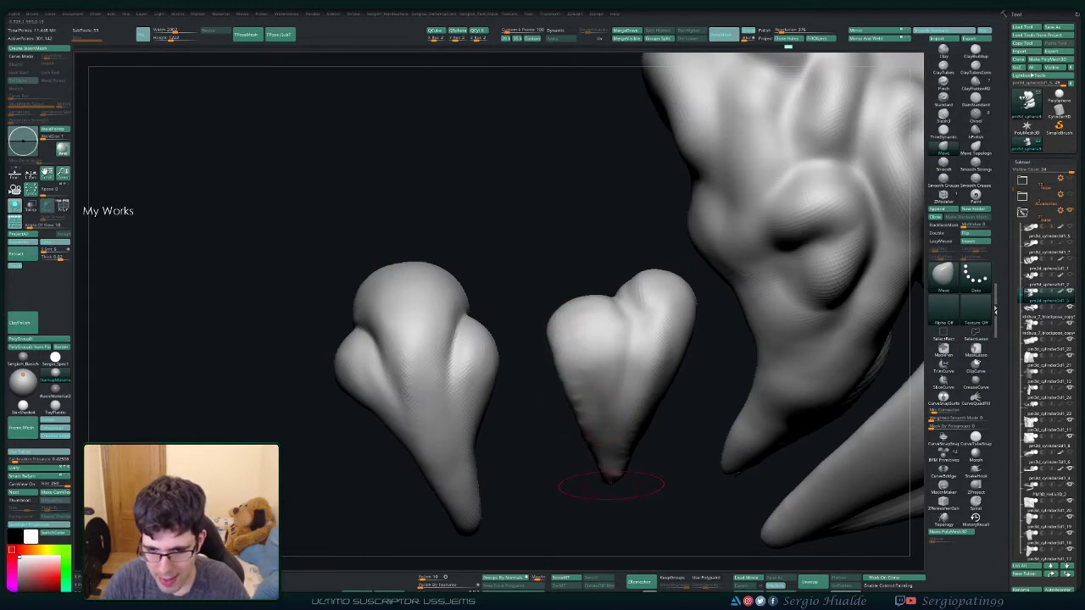
pyautogui.press('shift')
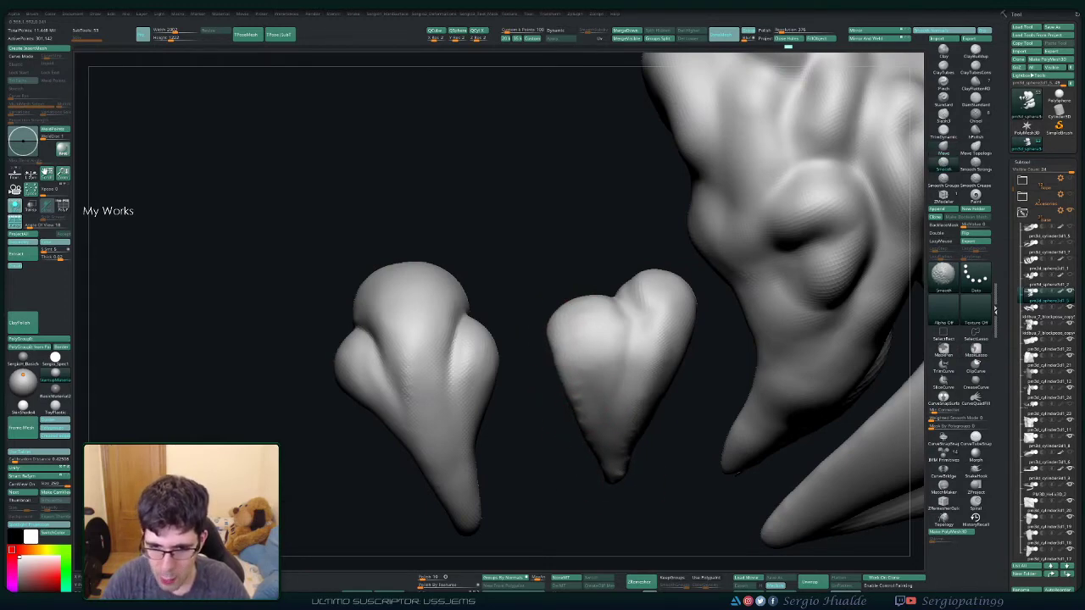
pyautogui.press('f')
pyautogui.moveTo(581, 291)
pyautogui.mouseDown(button='right')
pyautogui.moveTo(700, 367)
pyautogui.moveTo(712, 440)
pyautogui.moveTo(746, 424)
pyautogui.moveTo(640, 346)
pyautogui.mouseUp(button='right')
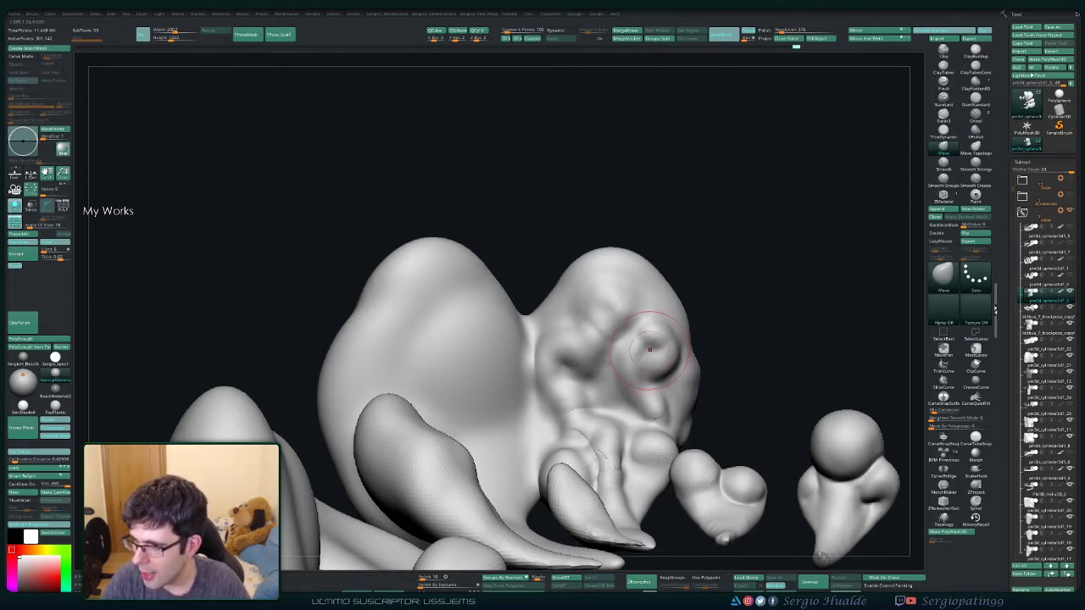
# Step: Pick DamStandard and smooth the round eye bulge down into the face
pyautogui.press('b')
pyautogui.press('d')
pyautogui.press('s')
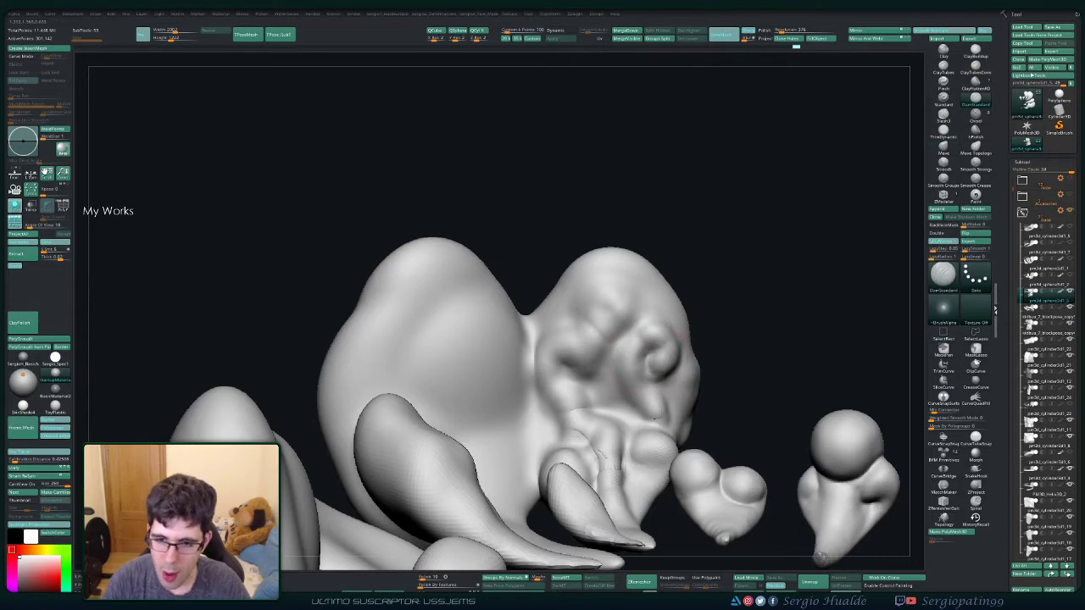
pyautogui.moveTo(650, 367); pyautogui.dragTo(642, 347, button='right')
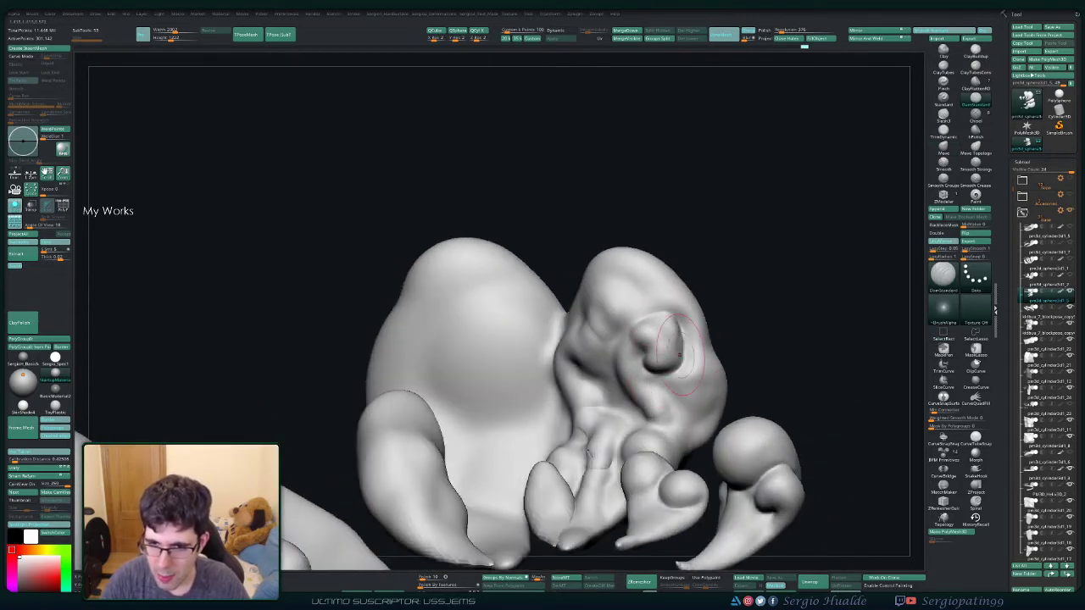
pyautogui.moveTo(645, 372)
pyautogui.mouseDown(button='right')
pyautogui.moveTo(657, 327)
pyautogui.moveTo(617, 458)
pyautogui.mouseUp(button='right')
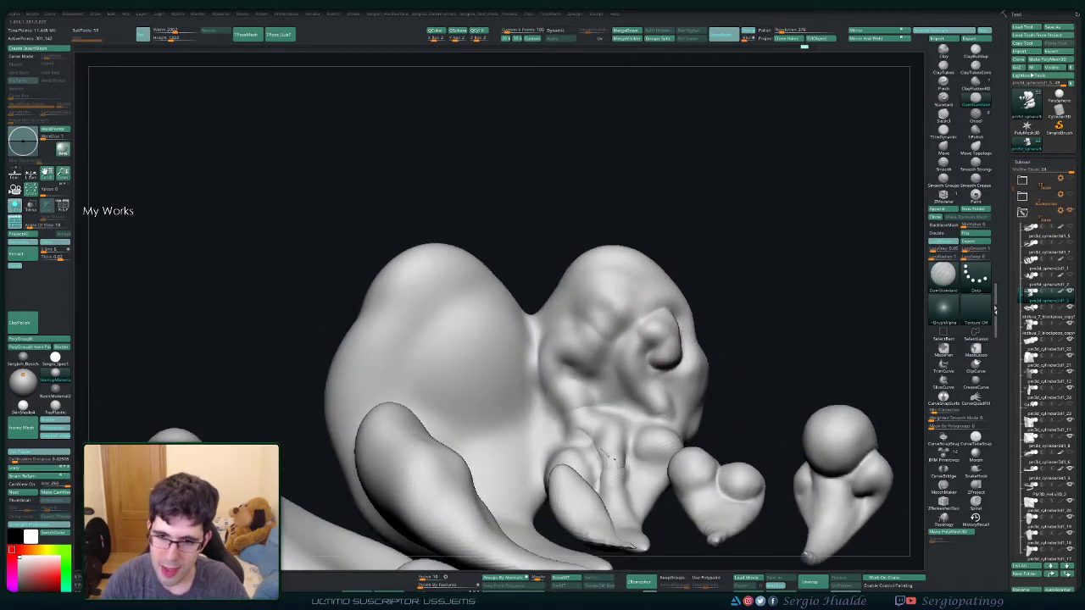
pyautogui.moveTo(623, 415)
pyautogui.mouseDown(button='right')
pyautogui.moveTo(669, 341)
pyautogui.moveTo(632, 320)
pyautogui.moveTo(666, 356)
pyautogui.mouseUp(button='right')
pyautogui.press('shift')
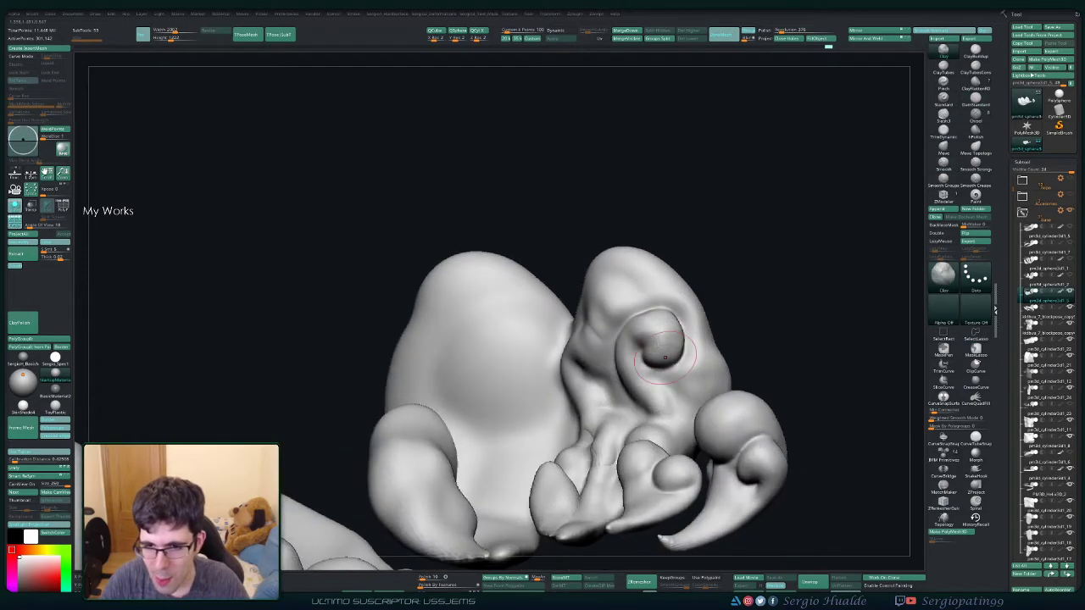
pyautogui.keyDown('shift'); pyautogui.moveTo(667, 350); pyautogui.dragTo(661, 343); pyautogui.keyUp('shift')
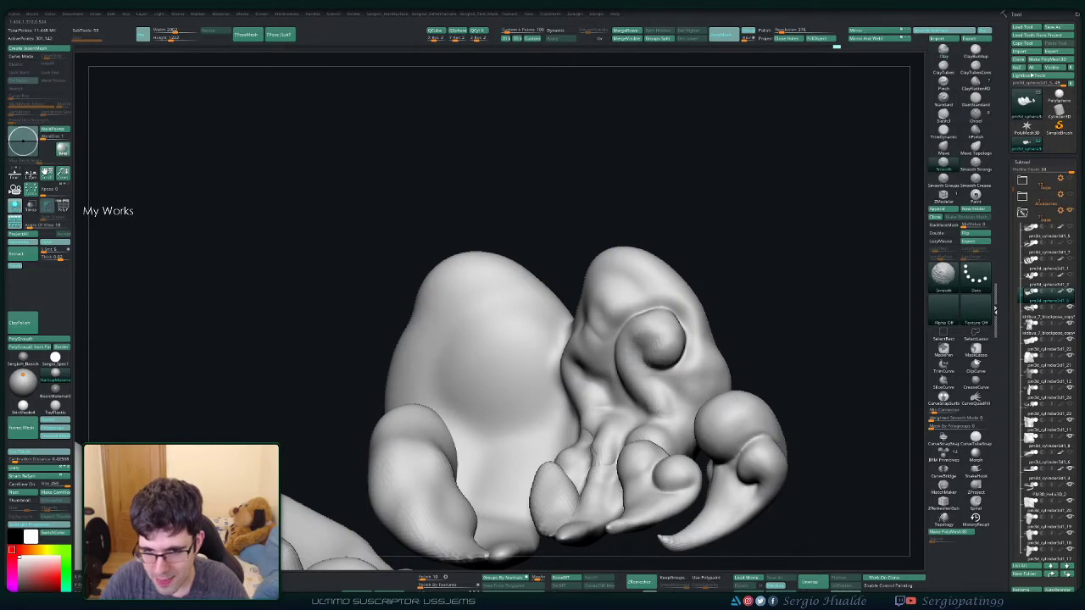
pyautogui.moveTo(542, 399)
pyautogui.mouseDown(button='right')
pyautogui.moveTo(610, 390)
pyautogui.moveTo(642, 406)
pyautogui.moveTo(636, 363)
pyautogui.mouseUp(button='right')
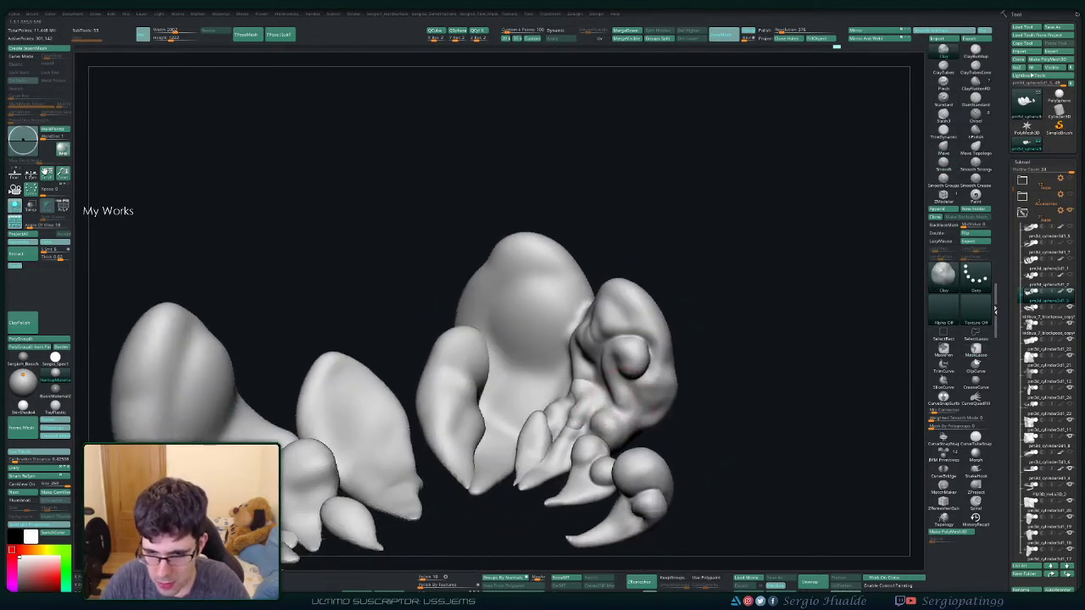
# Step: Pick TrimDynamic, zoom in, and solo the large carved head piece
pyautogui.press('b')
pyautogui.press('t')
pyautogui.press('d')
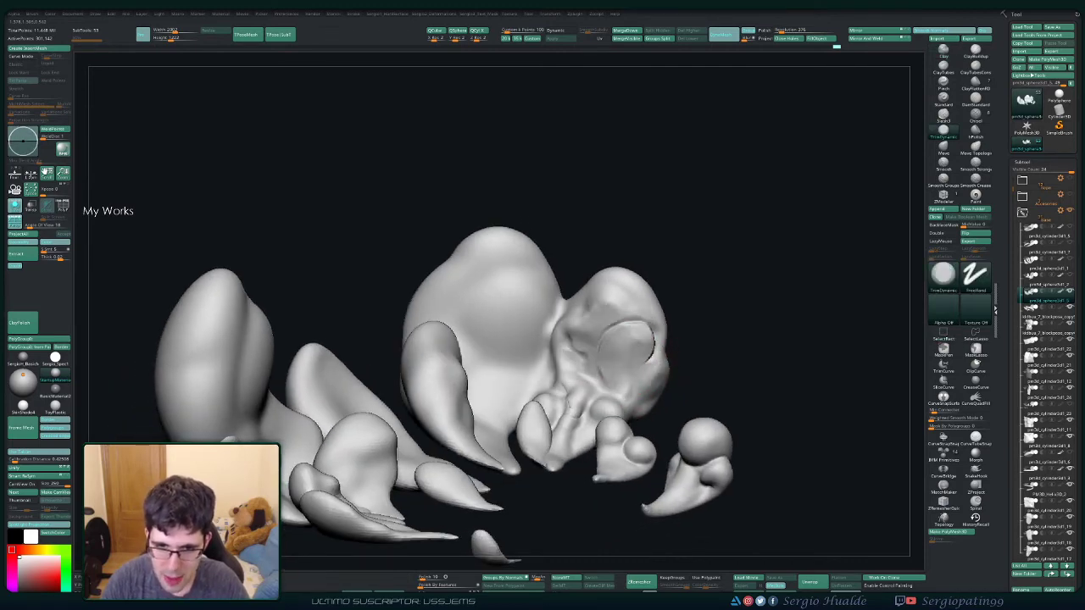
pyautogui.moveTo(638, 348)
pyautogui.mouseDown(button='right')
pyautogui.moveTo(632, 318)
pyautogui.moveTo(661, 322)
pyautogui.mouseUp(button='right')
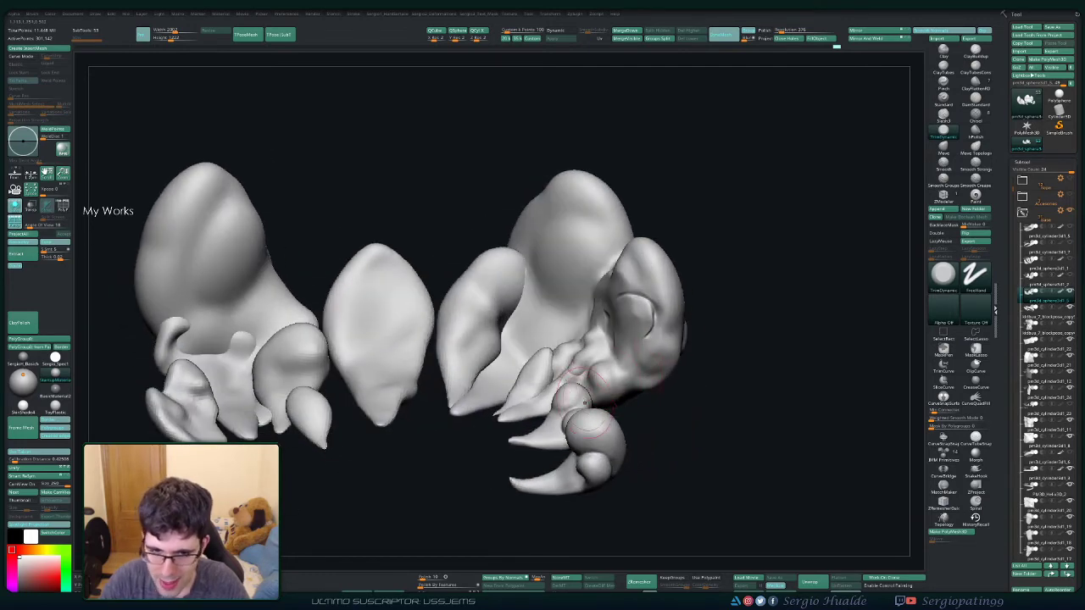
pyautogui.moveTo(585, 403)
pyautogui.keyDown('alt'); pyautogui.mouseDown(button='right')
pyautogui.moveTo(610, 398)
pyautogui.moveTo(588, 430)
pyautogui.moveTo(576, 348)
pyautogui.moveTo(581, 400)
pyautogui.mouseUp(button='right'); pyautogui.keyUp('alt')
pyautogui.keyDown('ctrl'); pyautogui.keyDown('shift'); pyautogui.click(620, 397); pyautogui.keyUp('shift'); pyautogui.keyUp('ctrl')
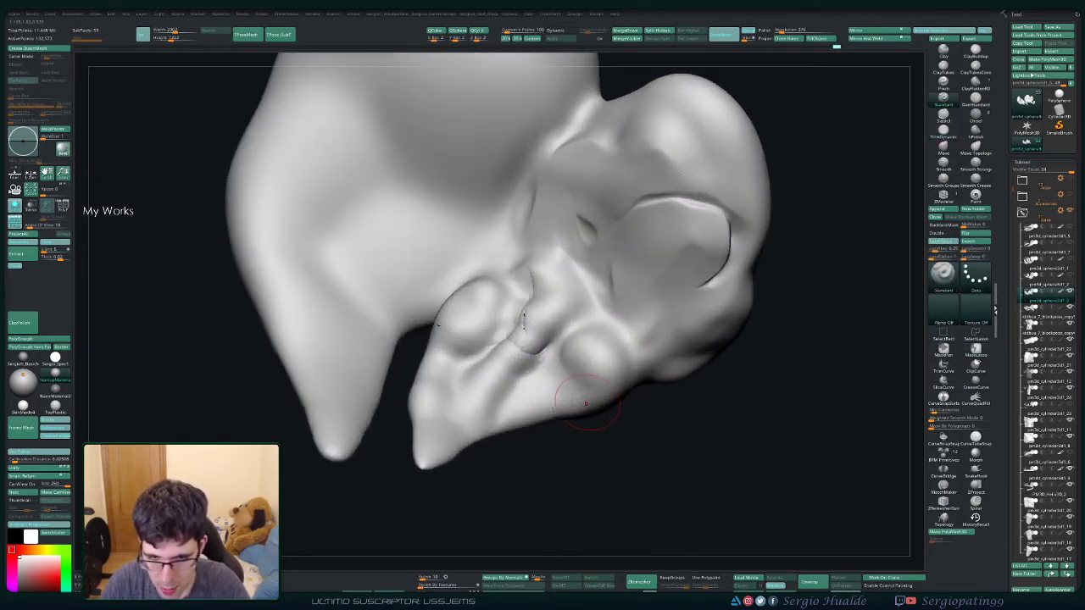
# Step: Carve a crease into the head's snout area with the DamStandard brush
pyautogui.press('b')
pyautogui.press('d')
pyautogui.press('s')
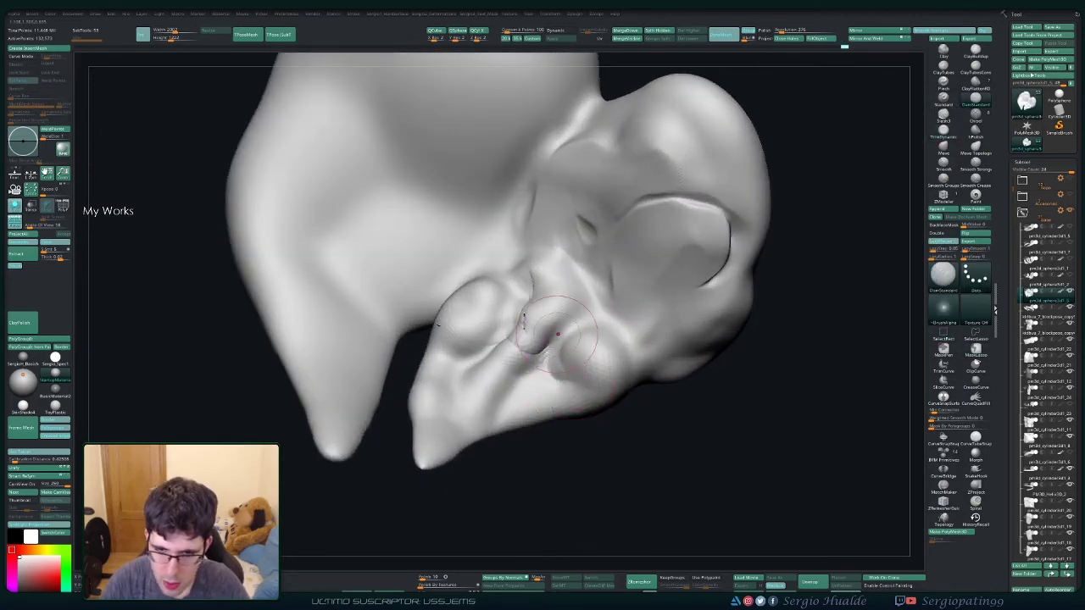
pyautogui.moveTo(558, 333); pyautogui.dragTo(547, 373)
pyautogui.moveTo(617, 386); pyautogui.dragTo(641, 376, button='right')
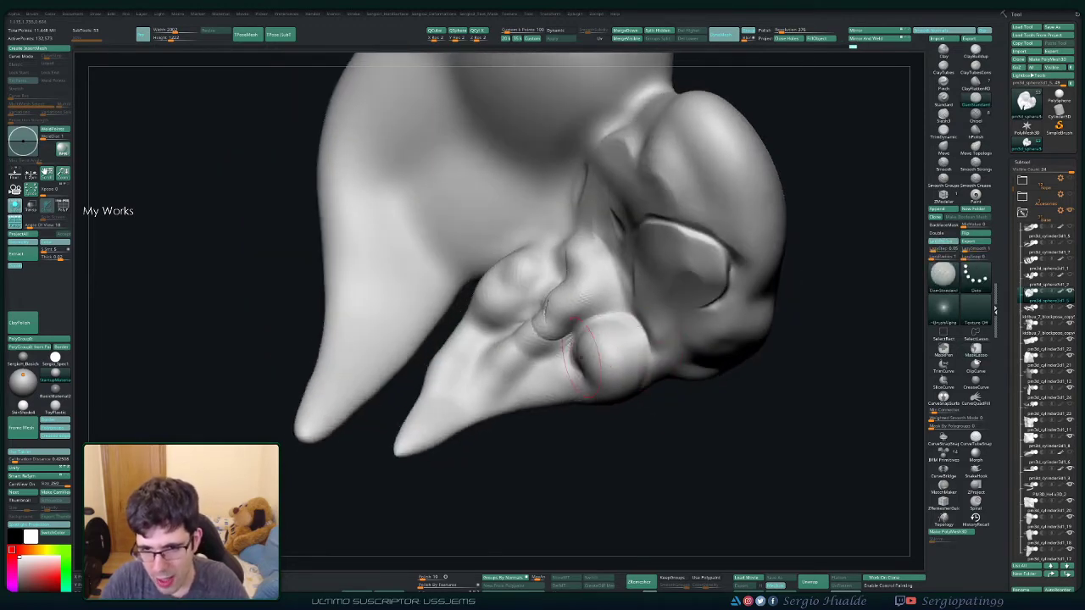
# Step: Build up a rounded bulge beside the crease with the Clay brush
pyautogui.press('b')
pyautogui.press('c')
pyautogui.press('l')
pyautogui.moveTo(627, 362); pyautogui.dragTo(618, 348)
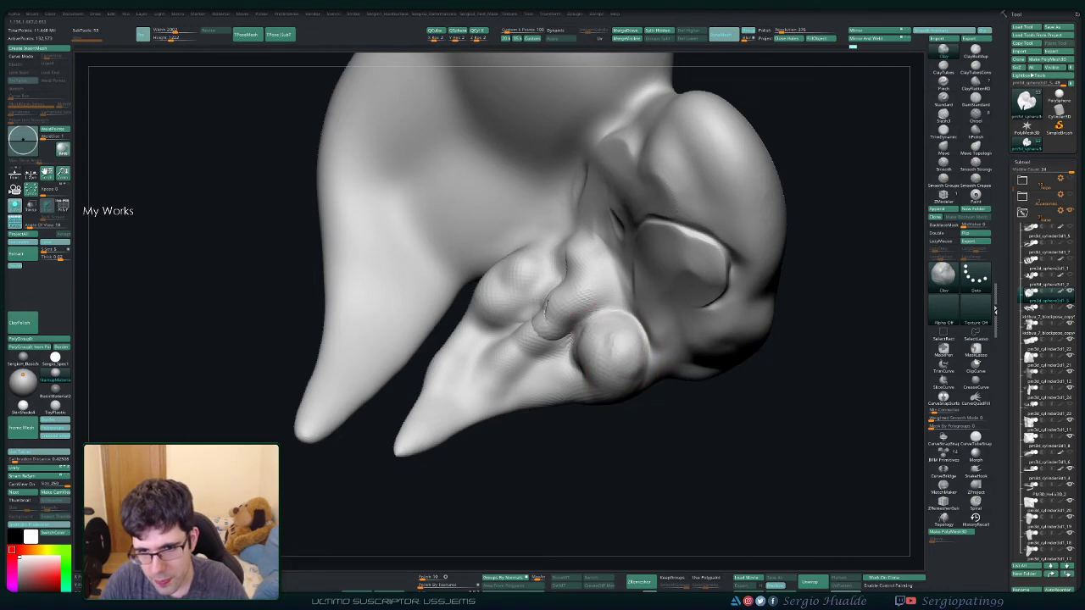
pyautogui.moveTo(615, 389); pyautogui.dragTo(579, 414, button='right')
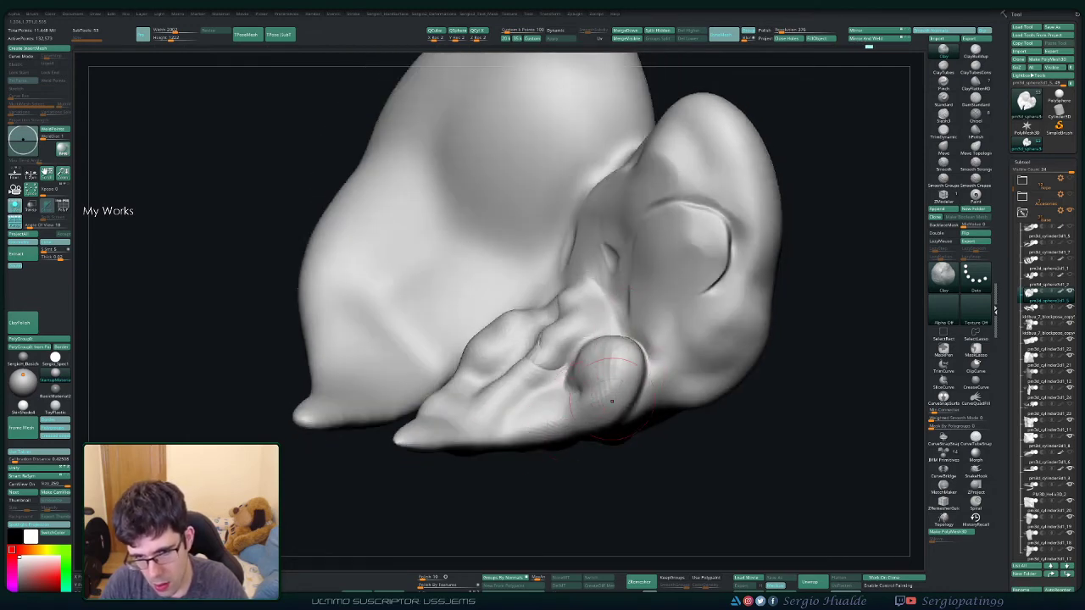
# Step: Switch to the Standard brush and turn the head to a new angle
pyautogui.press('b')
pyautogui.press('s')
pyautogui.press('t')
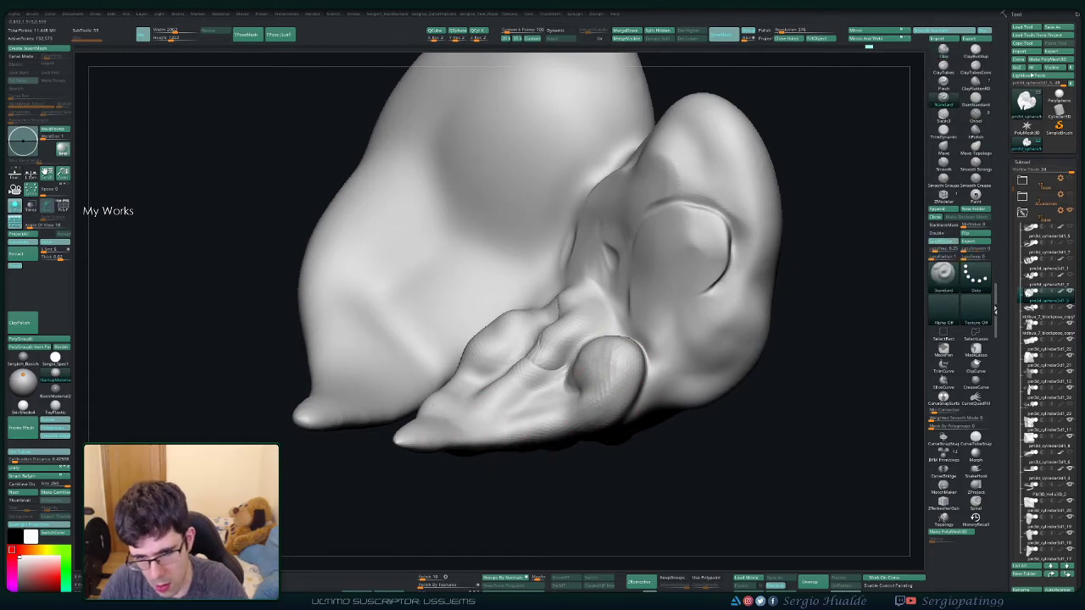
pyautogui.moveTo(594, 407)
pyautogui.mouseDown(button='right')
pyautogui.moveTo(623, 352)
pyautogui.moveTo(634, 379)
pyautogui.mouseUp(button='right')
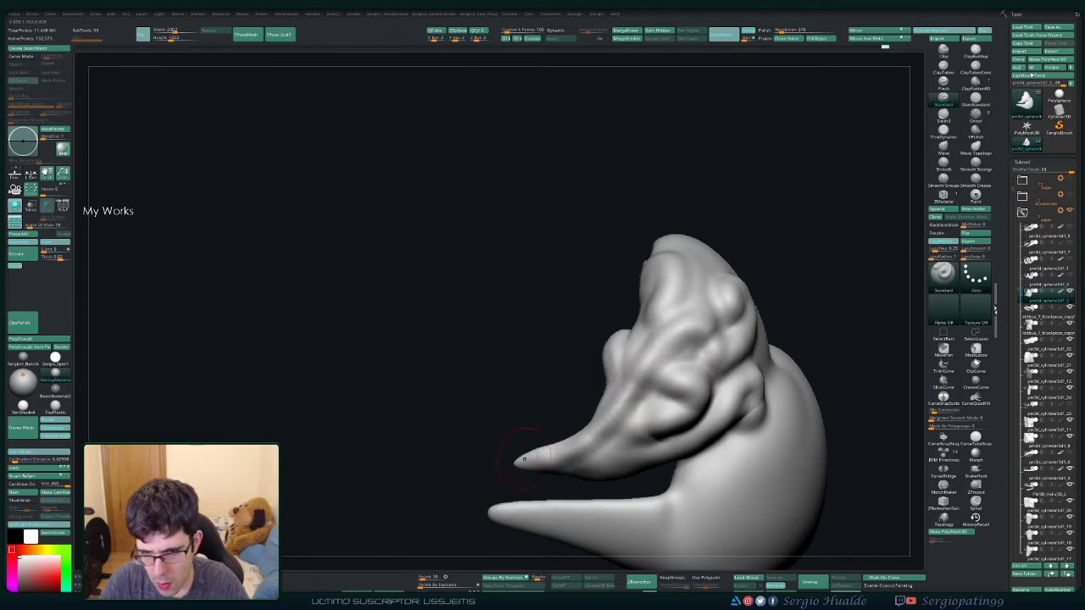
# Step: Inflate the forms around the face on the horn side with the Inflat brush
pyautogui.moveTo(521, 444)
pyautogui.mouseDown()
pyautogui.moveTo(458, 428)
pyautogui.moveTo(664, 335)
pyautogui.mouseUp()
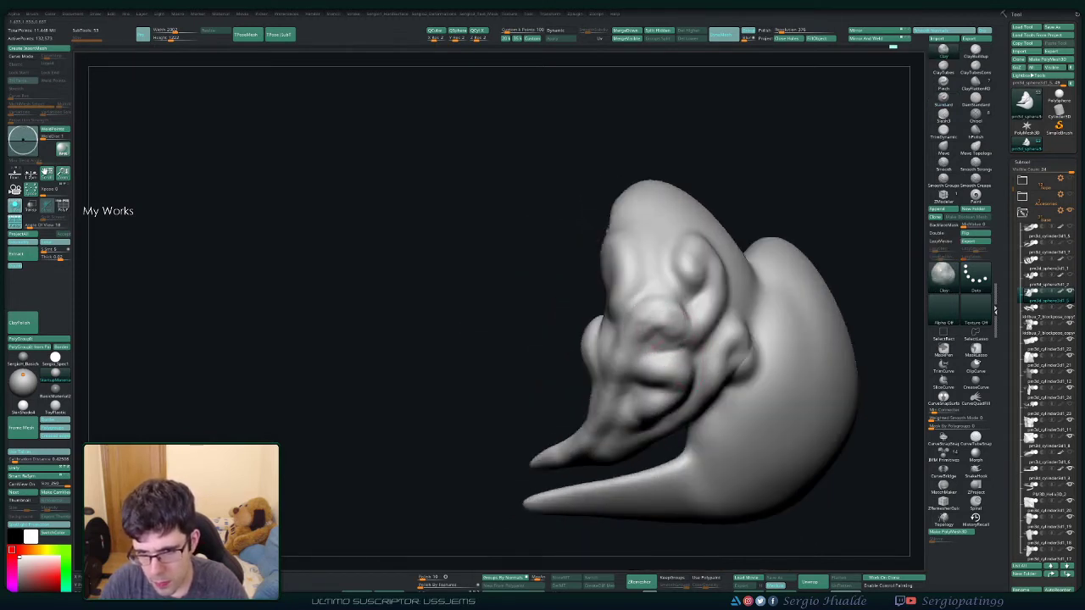
pyautogui.moveTo(670, 320); pyautogui.dragTo(657, 292)
pyautogui.press('b')
pyautogui.press('i')
pyautogui.press('n')
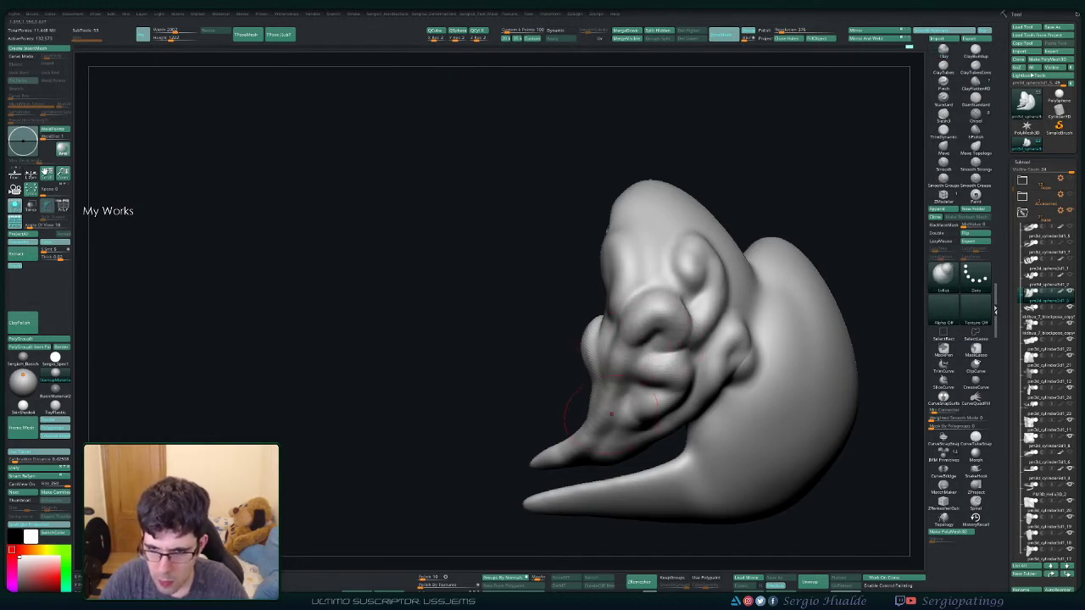
# Step: Smooth the swirled folds near the pointed tip of the curling sculpt
pyautogui.moveTo(611, 413)
pyautogui.mouseDown()
pyautogui.moveTo(664, 317)
pyautogui.moveTo(663, 372)
pyautogui.mouseUp()
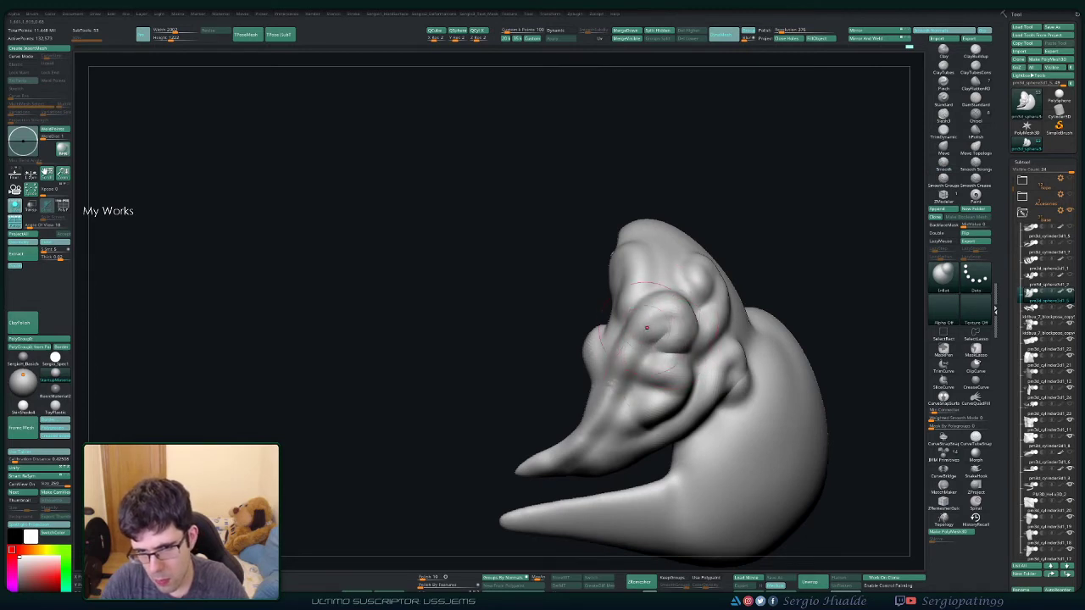
pyautogui.moveTo(661, 279); pyautogui.dragTo(562, 346)
pyautogui.moveTo(562, 293); pyautogui.dragTo(634, 330)
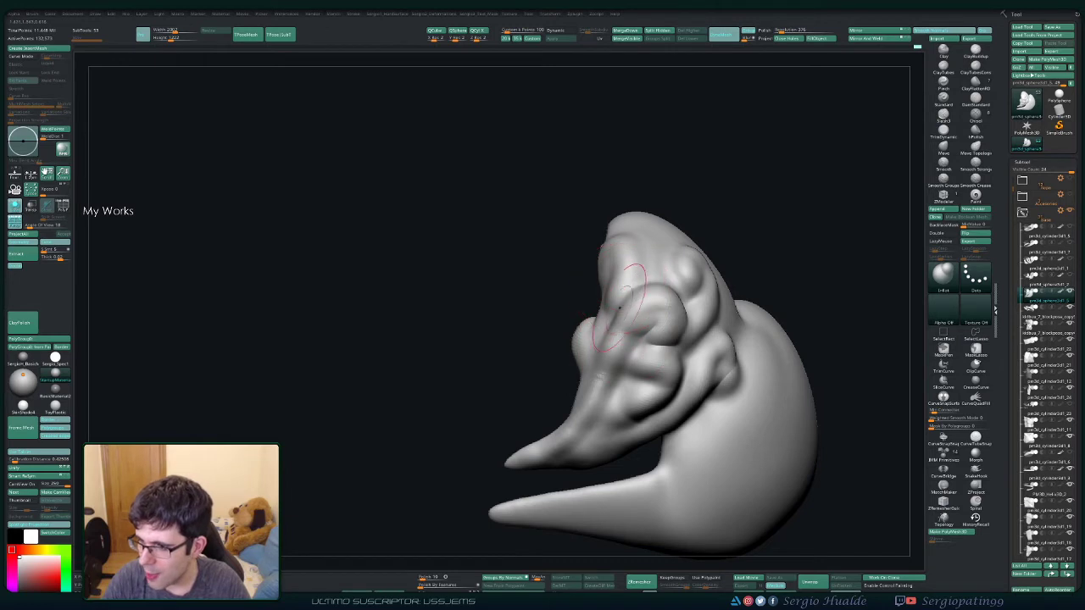
pyautogui.moveTo(609, 316); pyautogui.dragTo(562, 431)
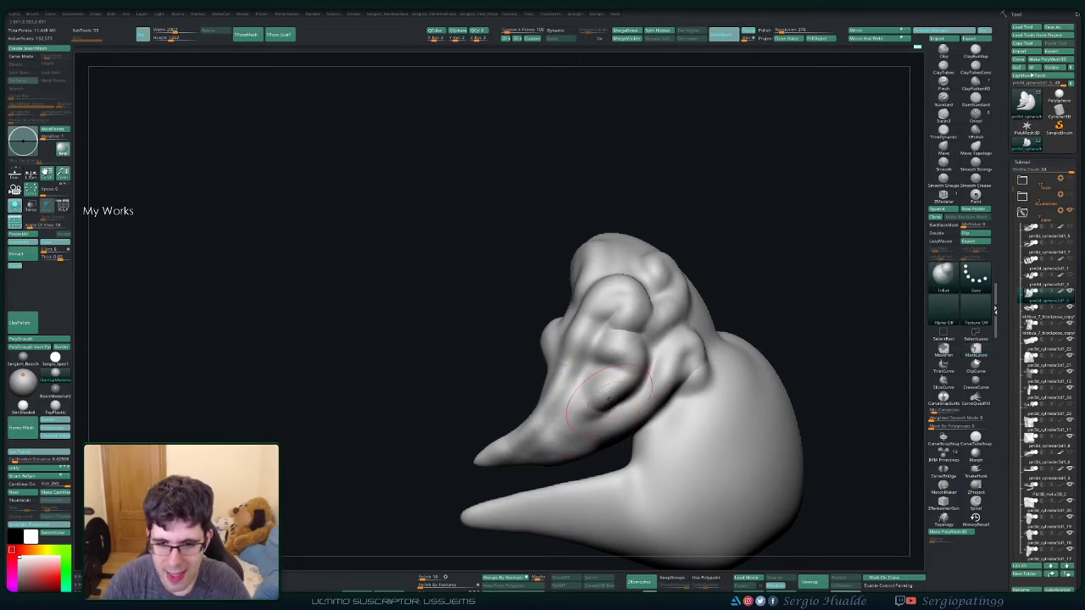
pyautogui.keyDown('shift'); pyautogui.moveTo(561, 431); pyautogui.dragTo(606, 400); pyautogui.keyUp('shift')
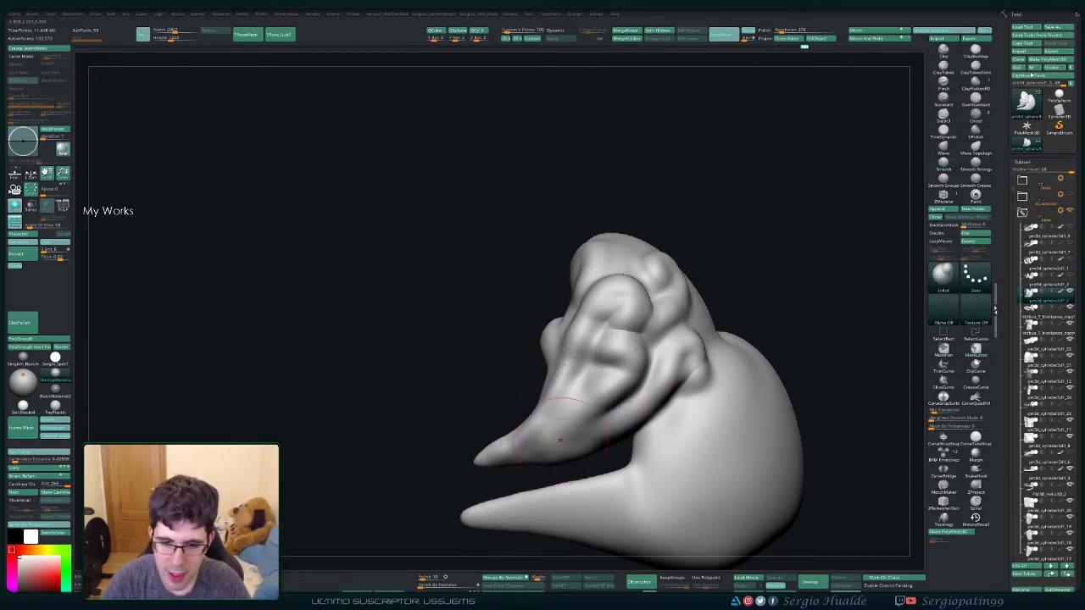
pyautogui.moveTo(568, 430)
pyautogui.mouseDown()
pyautogui.moveTo(522, 449)
pyautogui.moveTo(555, 449)
pyautogui.moveTo(558, 397)
pyautogui.mouseUp()
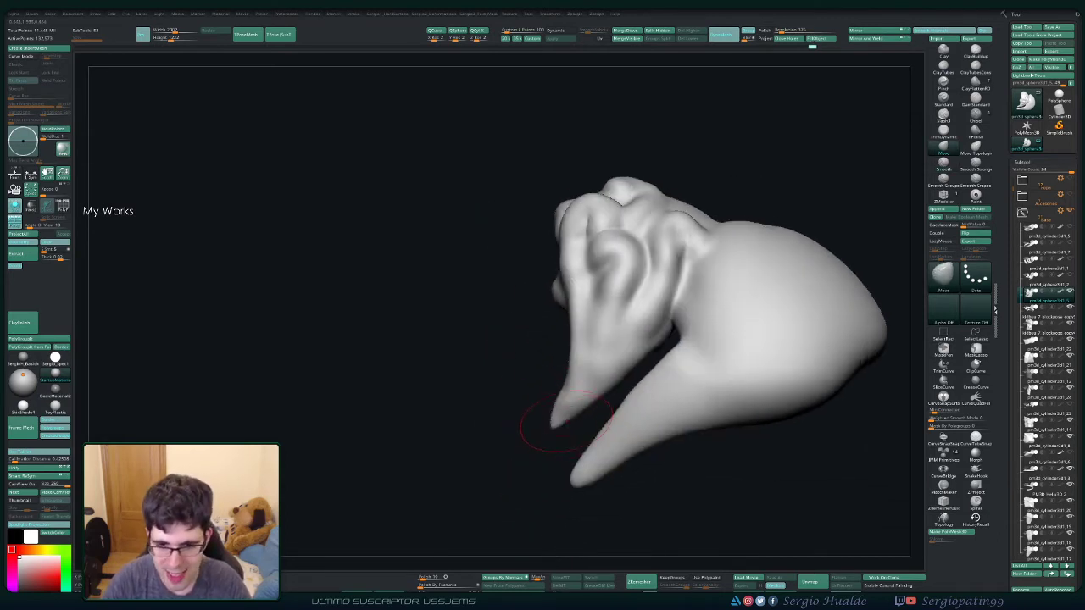
# Step: Switch to the Move Topological brush and view the sculpt's rounded back and swirled front
pyautogui.press('b')
pyautogui.press('m')
pyautogui.press('t')
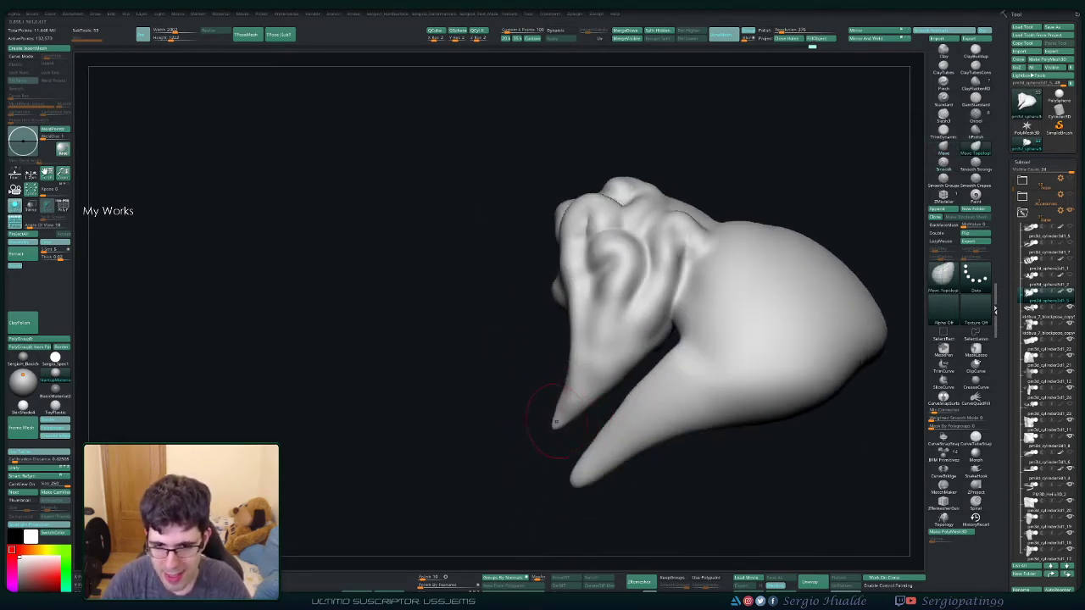
pyautogui.moveTo(560, 413); pyautogui.dragTo(555, 413)
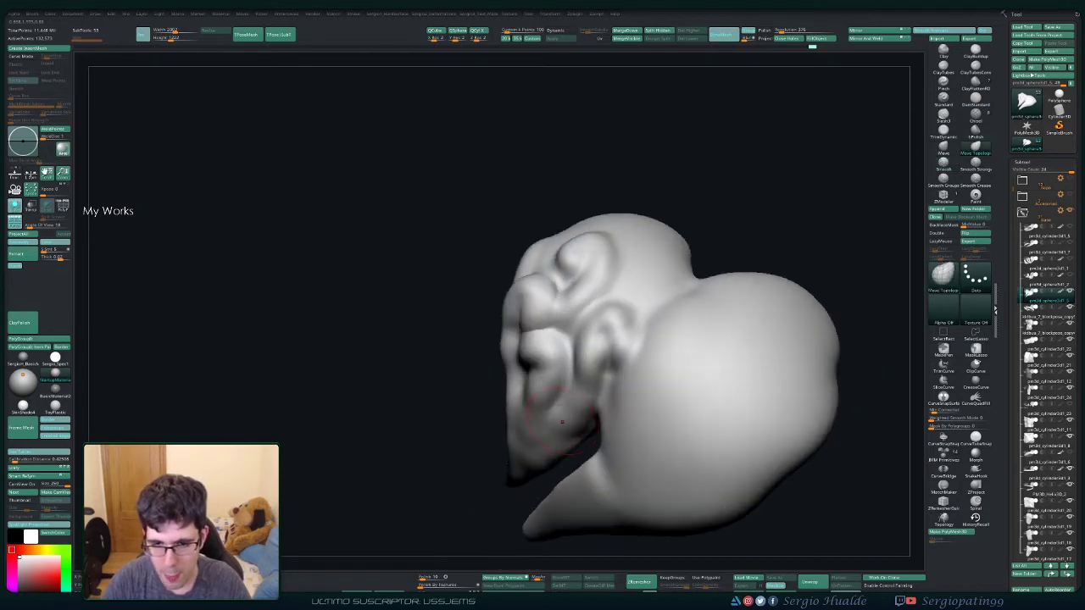
pyautogui.moveTo(553, 413)
pyautogui.mouseDown(button='right')
pyautogui.moveTo(565, 405)
pyautogui.moveTo(533, 419)
pyautogui.mouseUp(button='right')
# Step: Select the TrimDynamic brush and turn the sculpt so the tail faces the viewer
pyautogui.press('b')
pyautogui.press('t')
pyautogui.press('d')
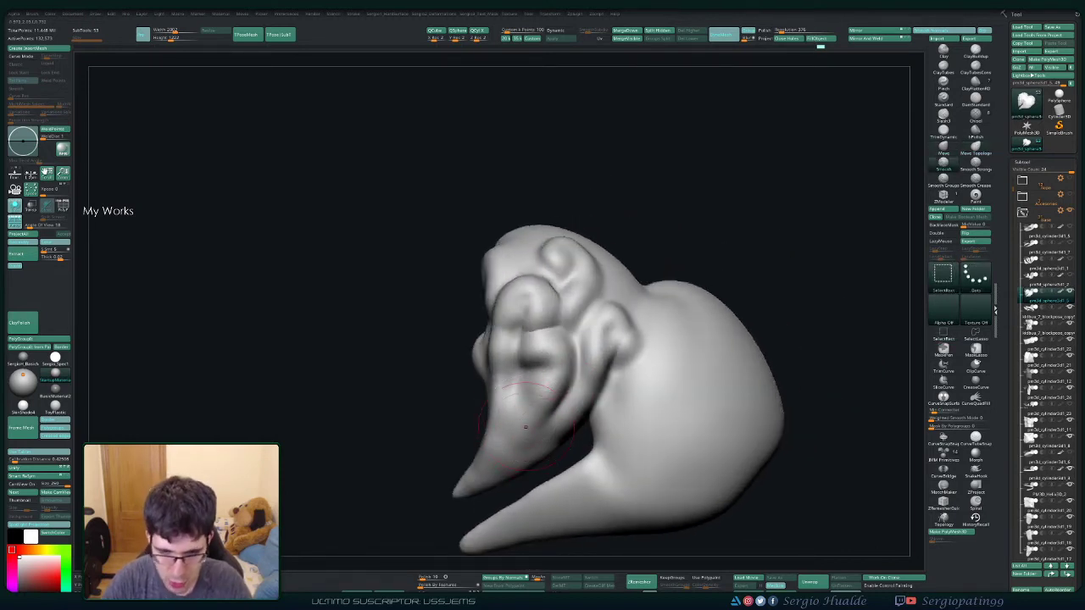
pyautogui.moveTo(480, 484); pyautogui.dragTo(492, 483, button='right')
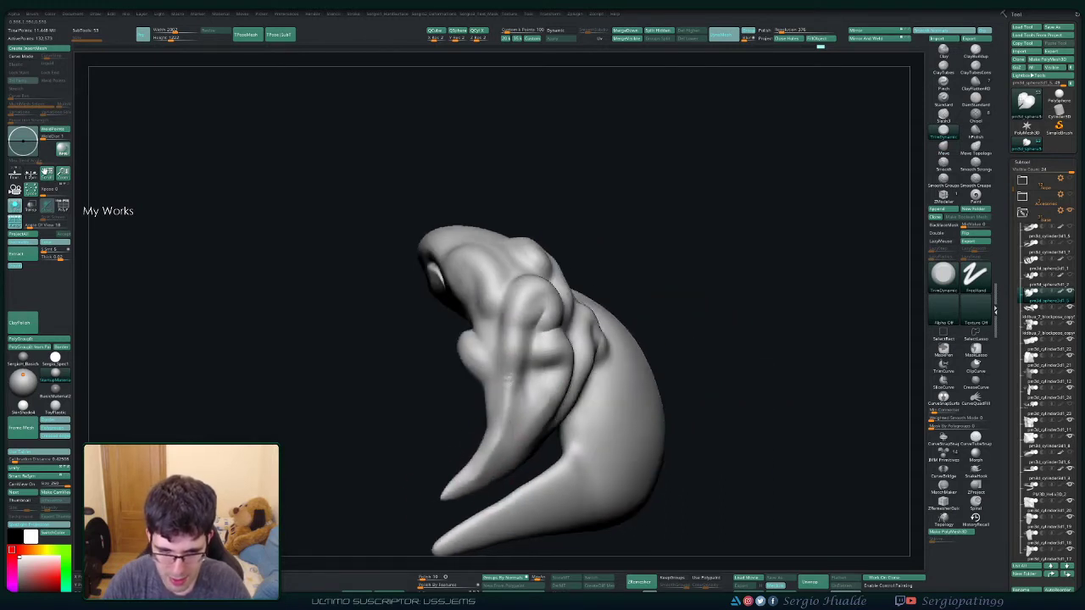
pyautogui.press('shift')
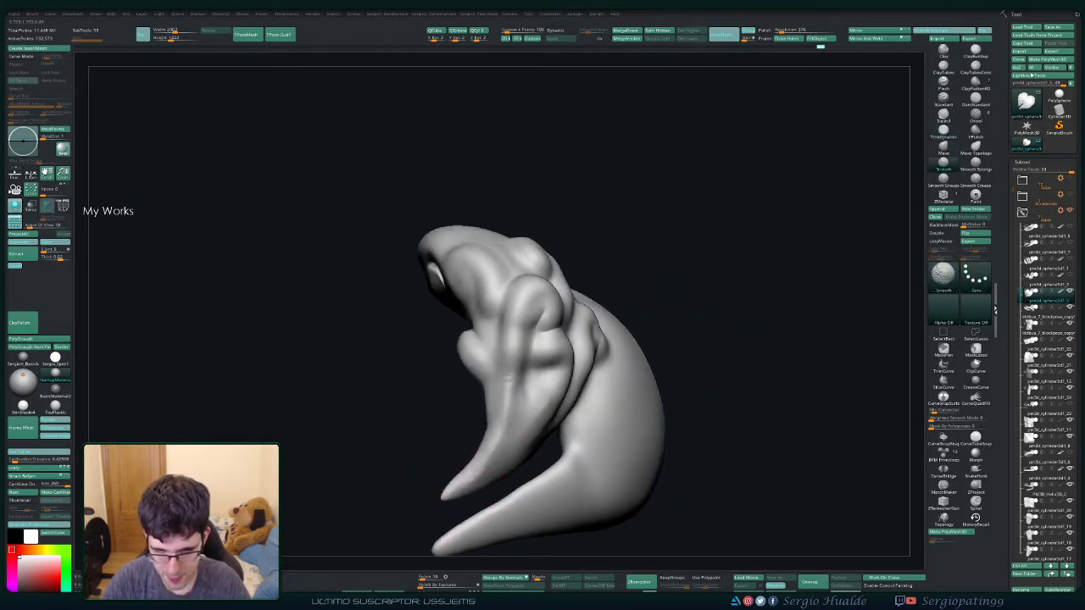
# Step: Select DamStandard and angle the head so the snout points lower left
pyautogui.moveTo(492, 440); pyautogui.dragTo(507, 442, button='right')
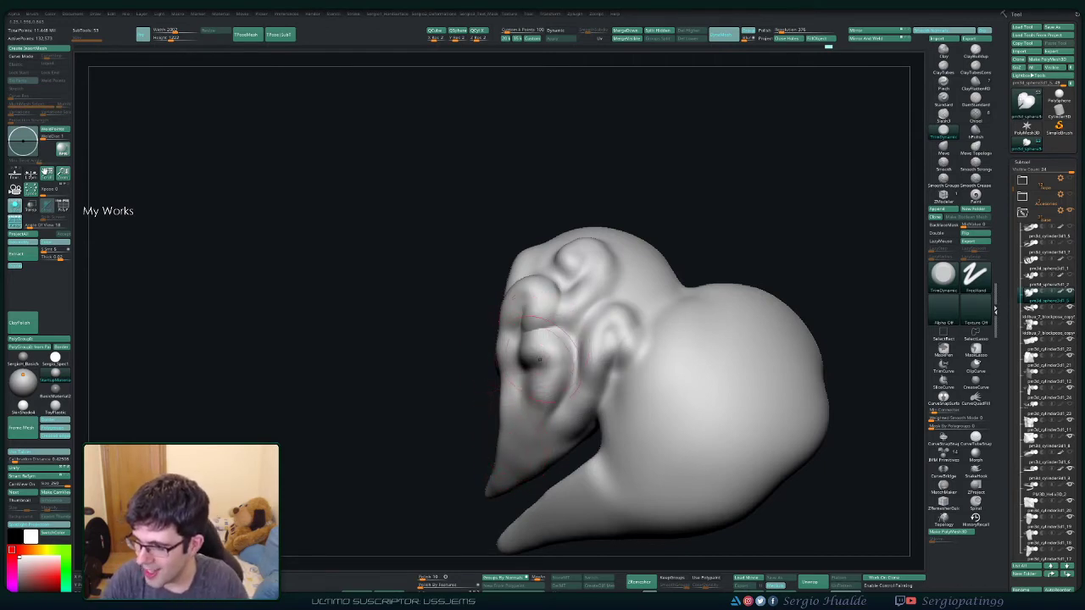
pyautogui.moveTo(535, 341)
pyautogui.mouseDown(button='right')
pyautogui.moveTo(565, 392)
pyautogui.moveTo(526, 451)
pyautogui.mouseUp(button='right')
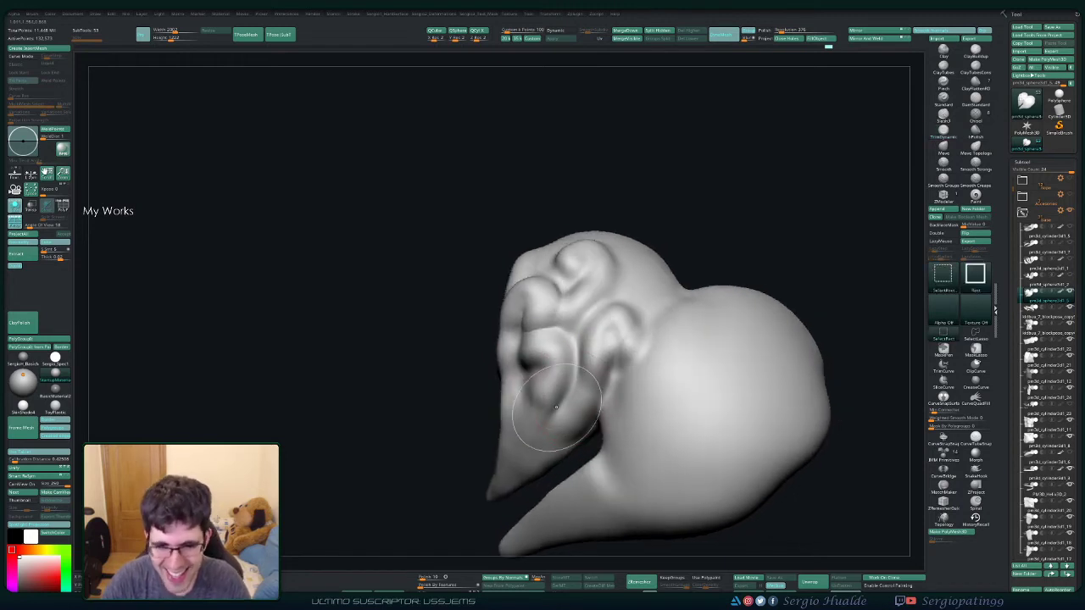
pyautogui.press('b')
pyautogui.press('d')
pyautogui.press('s')
pyautogui.moveTo(563, 406); pyautogui.dragTo(555, 428, button='right')
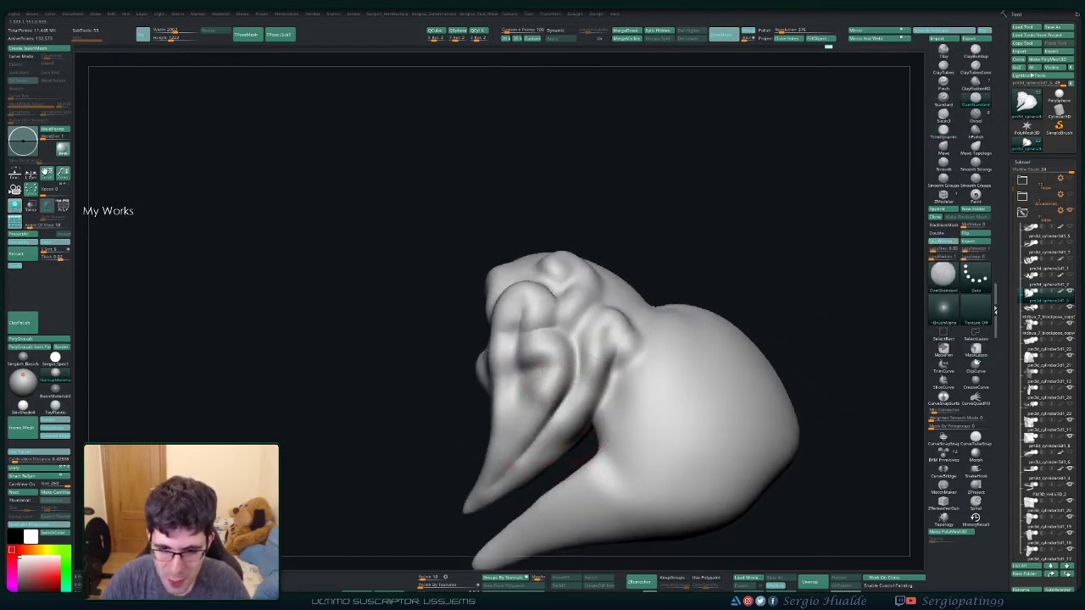
pyautogui.moveTo(555, 373); pyautogui.dragTo(544, 408, button='right')
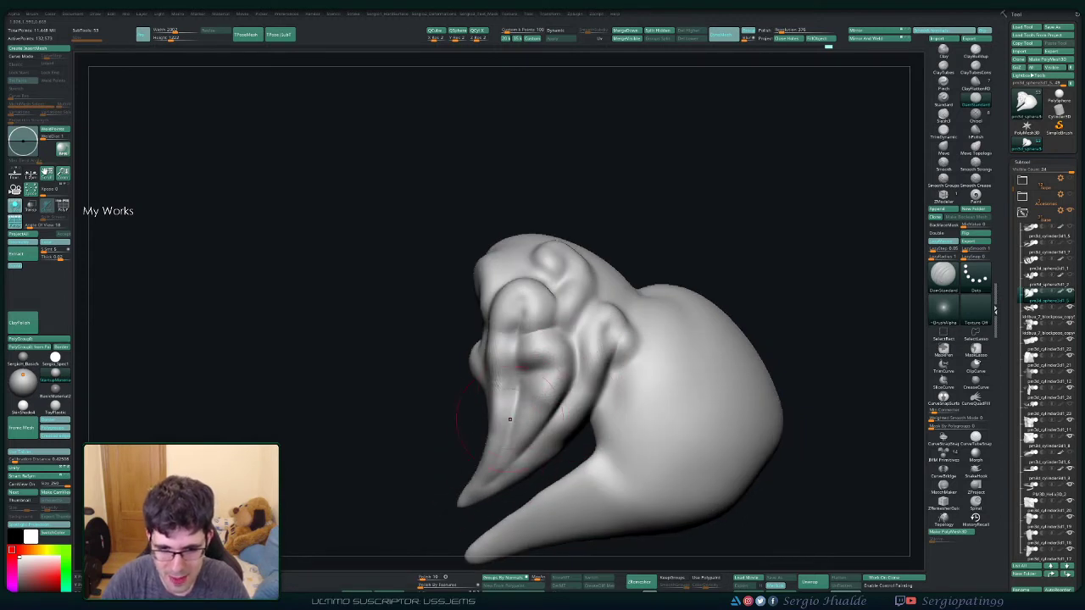
# Step: Smooth the ear-like fold on the head with the Smooth brush
pyautogui.press('shift')
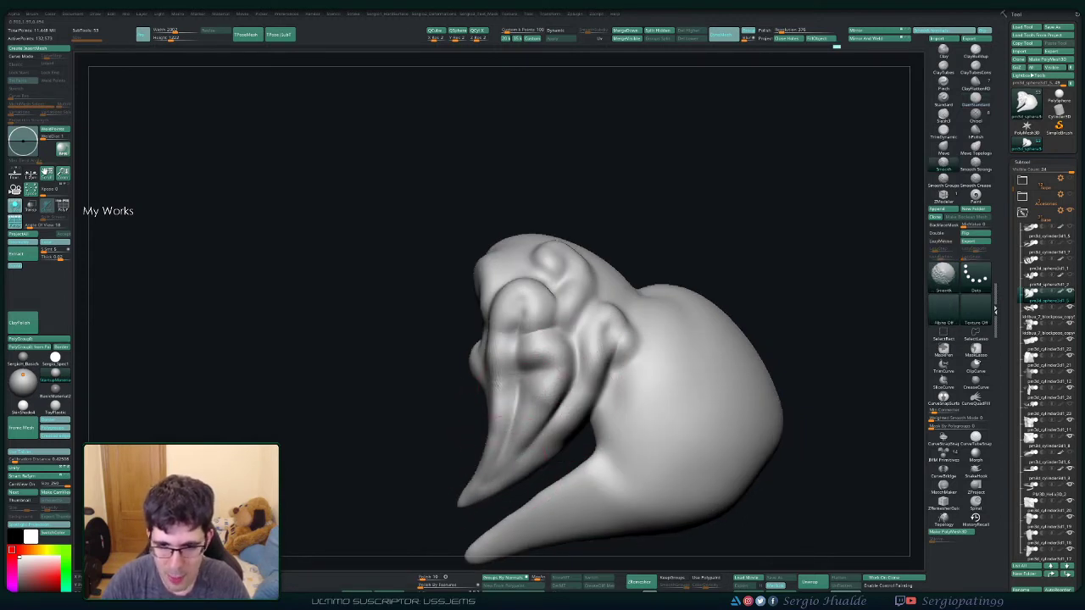
pyautogui.moveTo(575, 412)
pyautogui.mouseDown(button='right')
pyautogui.moveTo(611, 407)
pyautogui.moveTo(577, 412)
pyautogui.moveTo(526, 349)
pyautogui.mouseUp(button='right')
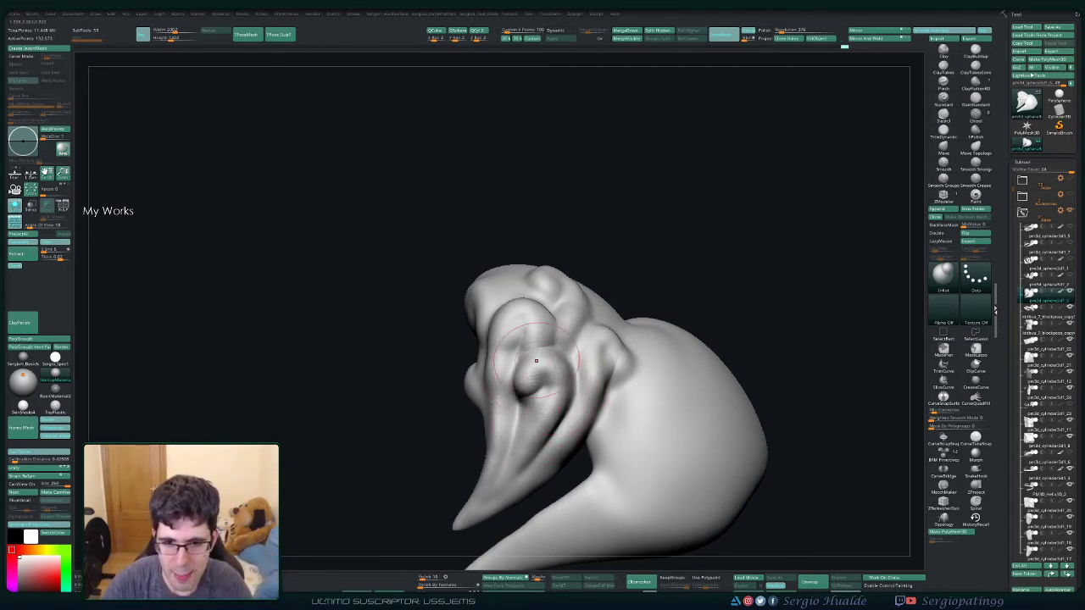
pyautogui.moveTo(512, 421); pyautogui.dragTo(554, 381, button='right')
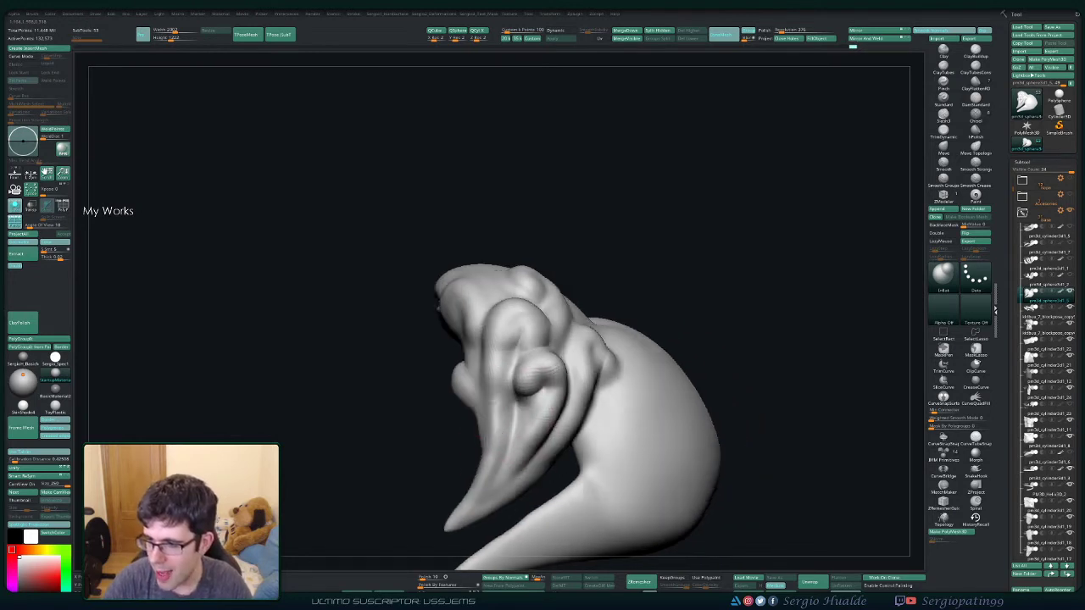
pyautogui.moveTo(512, 414); pyautogui.dragTo(520, 315, button='right')
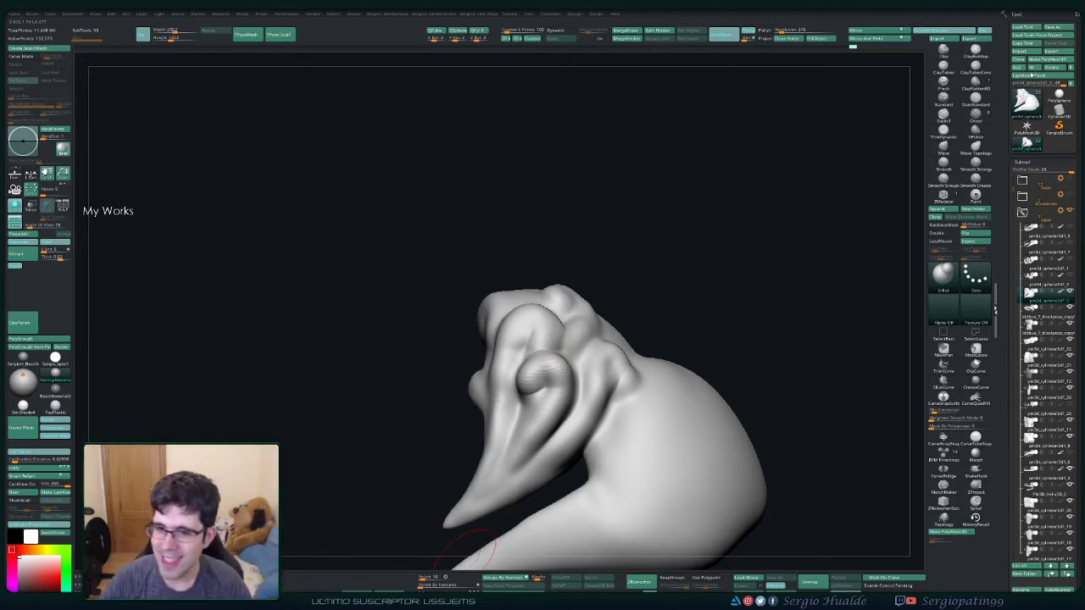
pyautogui.press('shift')
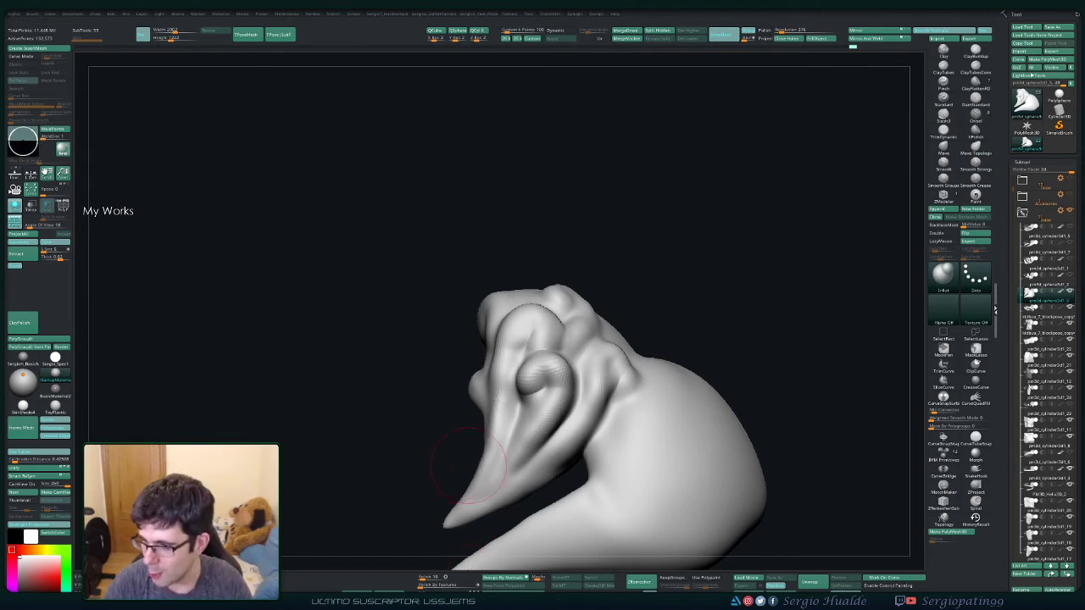
pyautogui.moveTo(706, 265); pyautogui.dragTo(736, 285)
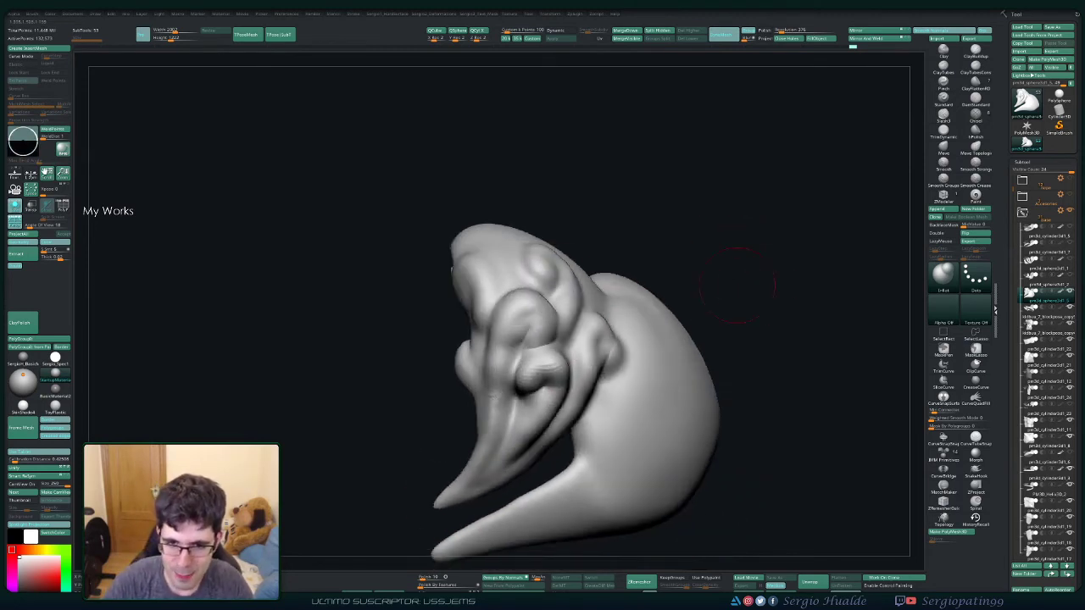
pyautogui.moveTo(513, 309)
pyautogui.keyDown('shift'); pyautogui.mouseDown()
pyautogui.moveTo(530, 322)
pyautogui.moveTo(530, 335)
pyautogui.moveTo(515, 333)
pyautogui.mouseUp(); pyautogui.keyUp('shift')
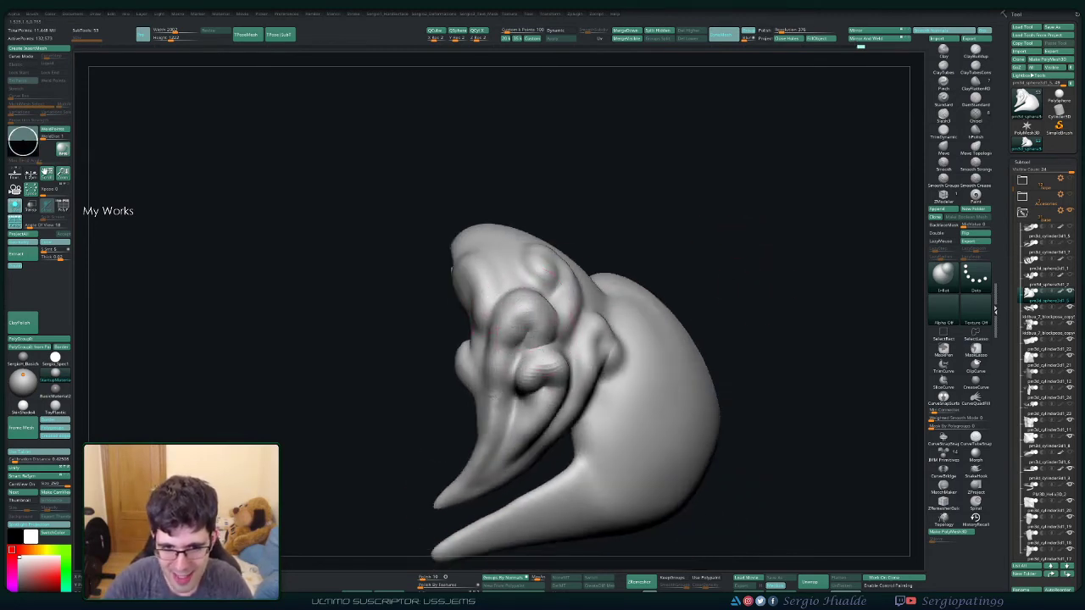
# Step: Orbit around the swirled head to check it, ending on a more frontal view
pyautogui.moveTo(523, 418)
pyautogui.mouseDown()
pyautogui.moveTo(539, 461)
pyautogui.moveTo(497, 407)
pyautogui.mouseUp()
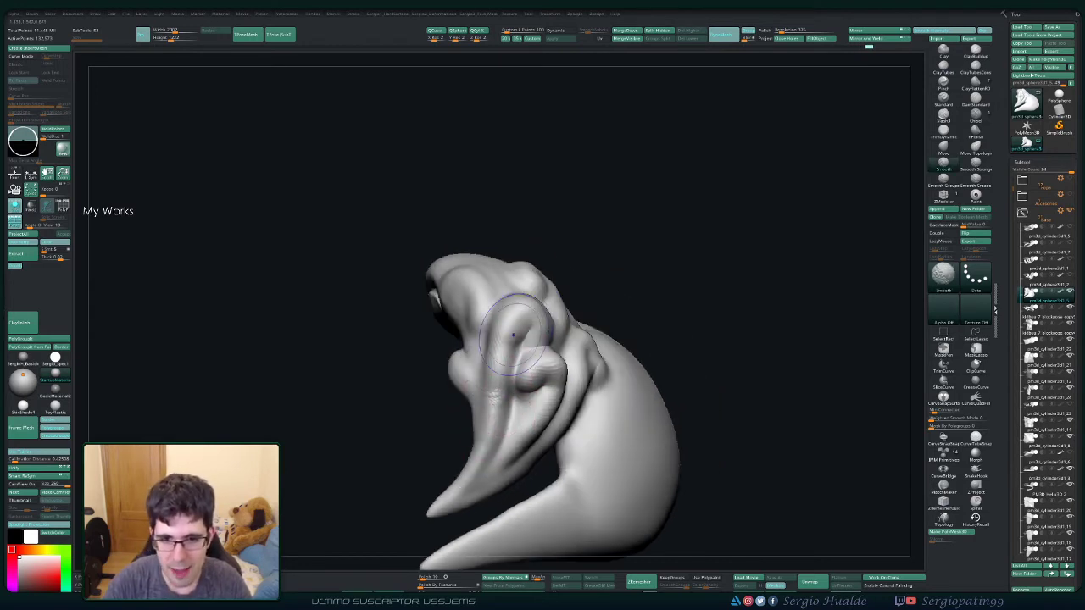
pyautogui.moveTo(458, 491); pyautogui.dragTo(536, 358)
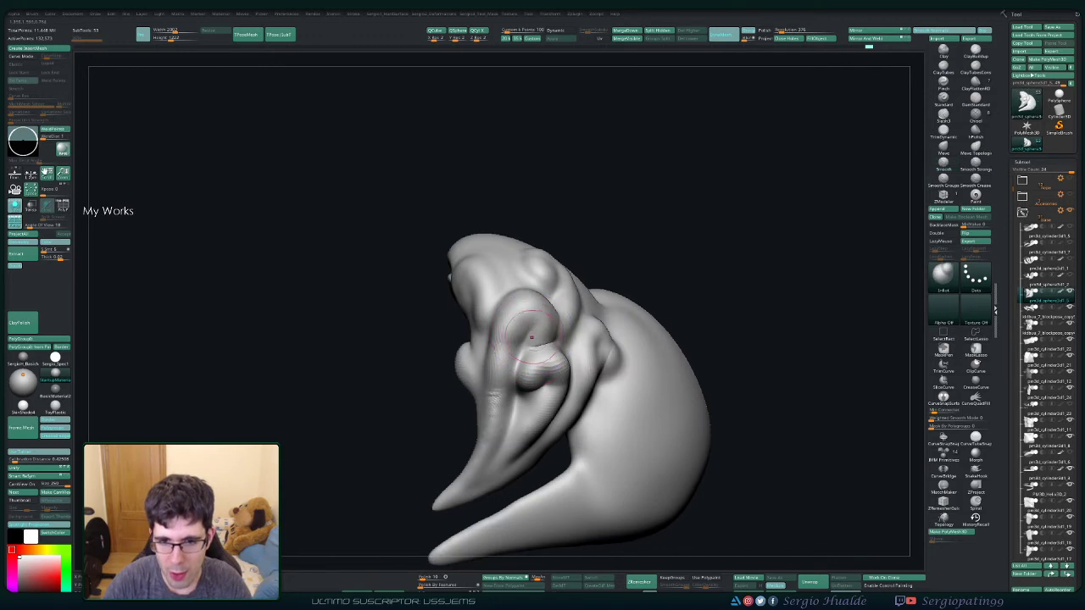
pyautogui.moveTo(534, 315); pyautogui.dragTo(550, 320)
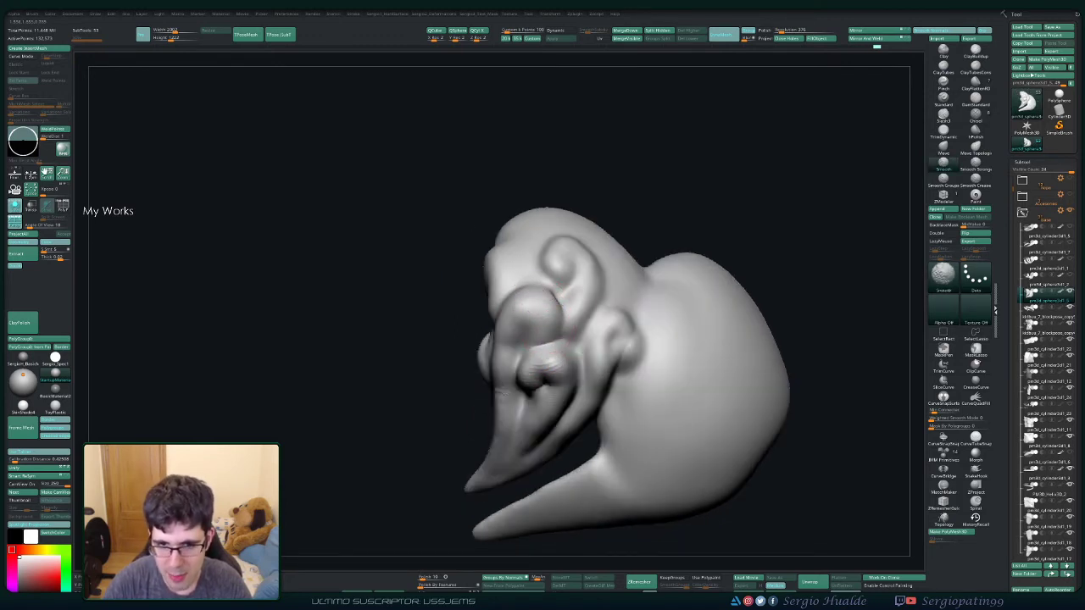
pyautogui.moveTo(518, 347); pyautogui.dragTo(502, 343, button='right')
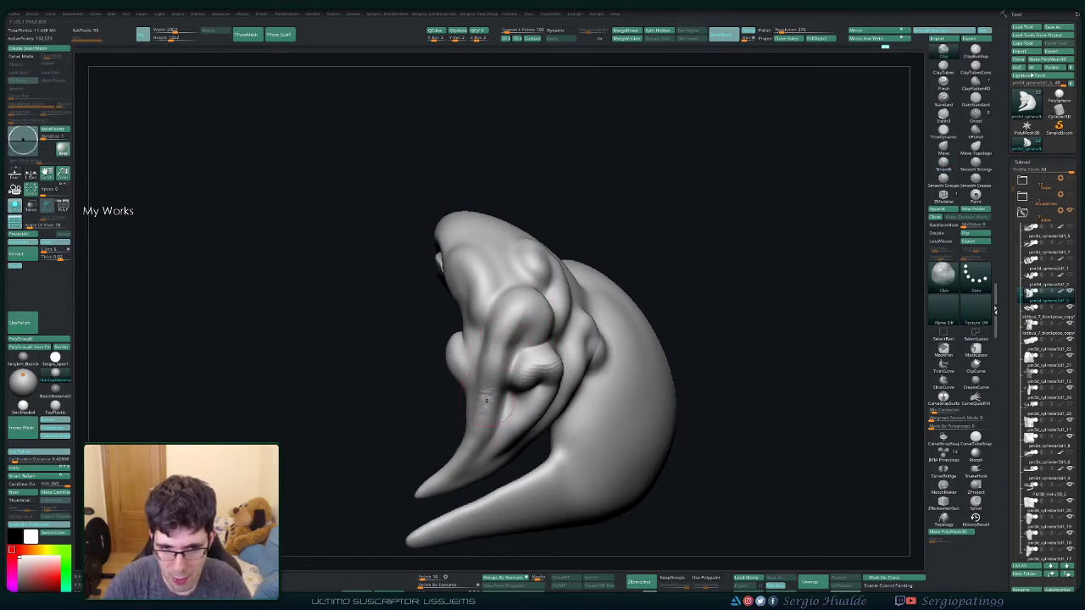
pyautogui.press('shift')
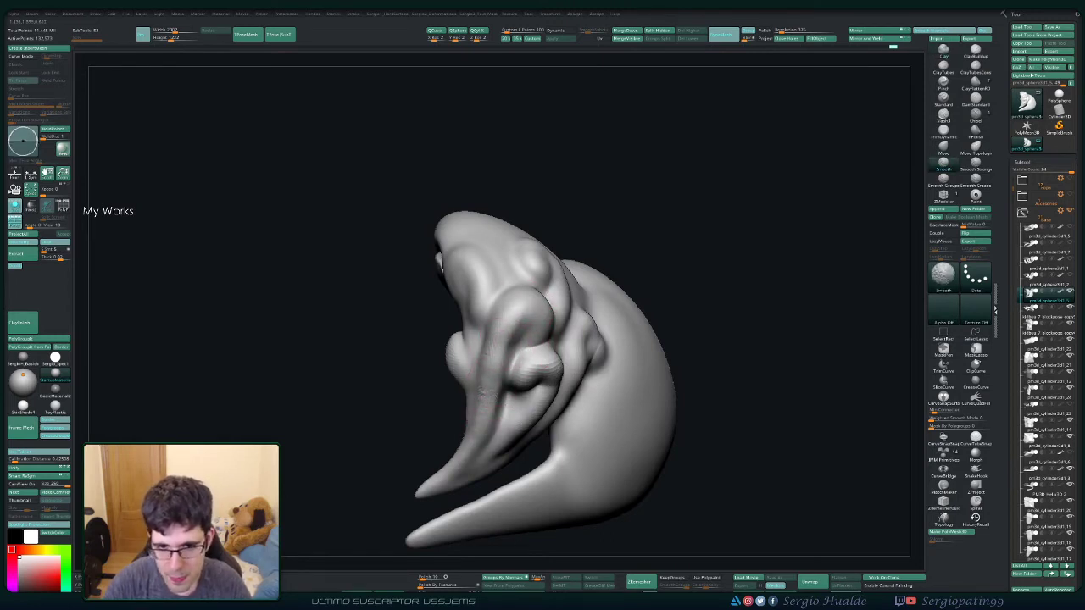
pyautogui.moveTo(491, 322)
pyautogui.mouseDown(button='right')
pyautogui.moveTo(549, 301)
pyautogui.moveTo(530, 308)
pyautogui.moveTo(545, 382)
pyautogui.moveTo(470, 268)
pyautogui.moveTo(547, 316)
pyautogui.moveTo(566, 354)
pyautogui.moveTo(535, 368)
pyautogui.moveTo(509, 329)
pyautogui.moveTo(508, 397)
pyautogui.mouseUp(button='right')
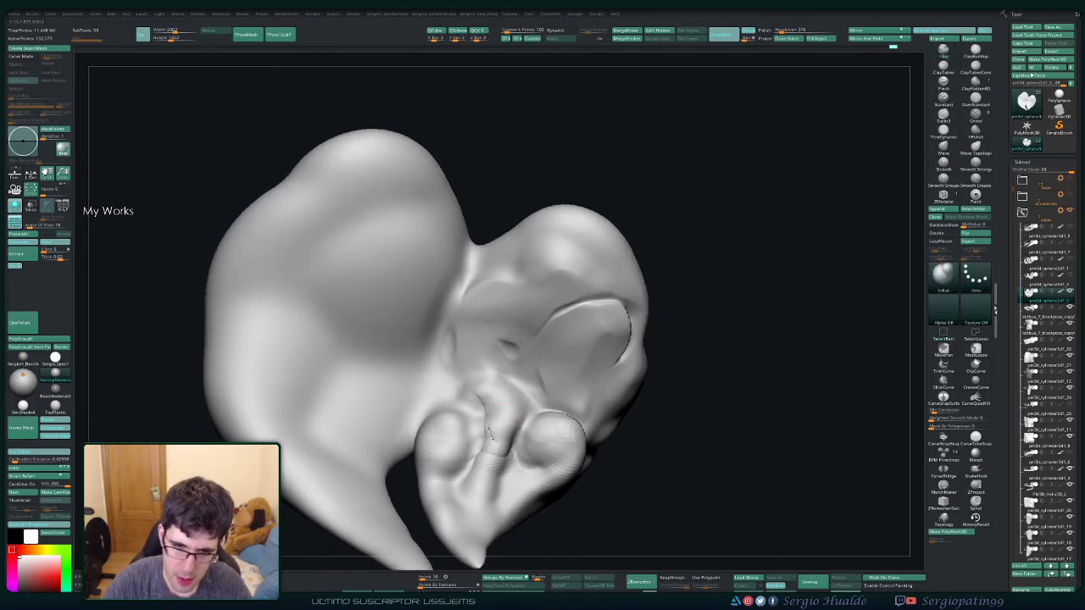
# Step: Build up several rounded bulges inside the eye socket
pyautogui.moveTo(507, 392); pyautogui.dragTo(489, 432)
pyautogui.moveTo(475, 339)
pyautogui.mouseDown()
pyautogui.moveTo(496, 306)
pyautogui.moveTo(594, 364)
pyautogui.mouseUp()
pyautogui.moveTo(568, 331); pyautogui.dragTo(593, 407)
pyautogui.moveTo(585, 356); pyautogui.dragTo(628, 373)
pyautogui.moveTo(593, 356); pyautogui.dragTo(627, 365, button='right')
pyautogui.moveTo(618, 339); pyautogui.dragTo(644, 407)
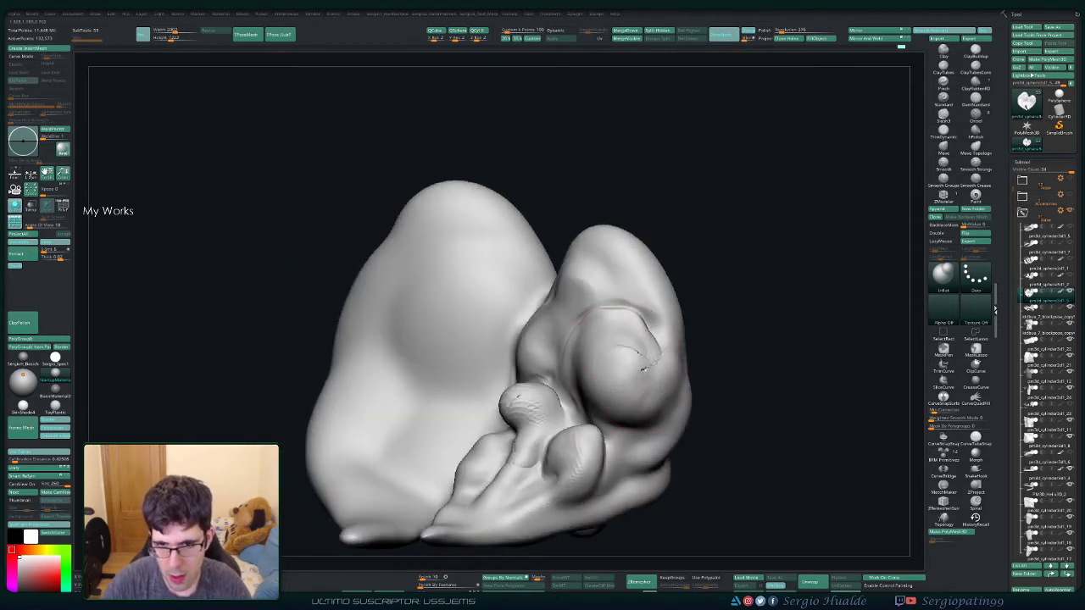
# Step: Inflate the upper-right lobe and smooth the damaged cavity in the socket
pyautogui.moveTo(593, 288)
pyautogui.mouseDown()
pyautogui.moveTo(615, 254)
pyautogui.moveTo(644, 271)
pyautogui.mouseUp()
pyautogui.moveTo(642, 368); pyautogui.dragTo(564, 327, button='right')
pyautogui.moveTo(559, 322)
pyautogui.mouseDown()
pyautogui.moveTo(572, 347)
pyautogui.moveTo(567, 339)
pyautogui.mouseUp()
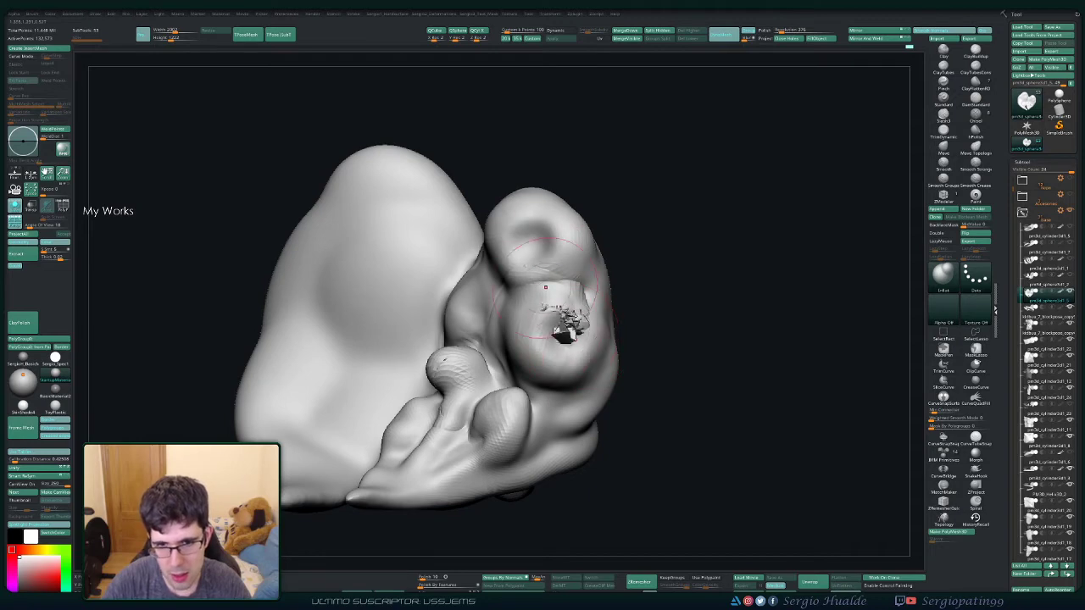
pyautogui.keyDown('shift'); pyautogui.moveTo(545, 287); pyautogui.dragTo(563, 335); pyautogui.keyUp('shift')
# Step: Zoom out to an upright side view of the full diorama
pyautogui.moveTo(573, 328); pyautogui.dragTo(653, 235, button='right')
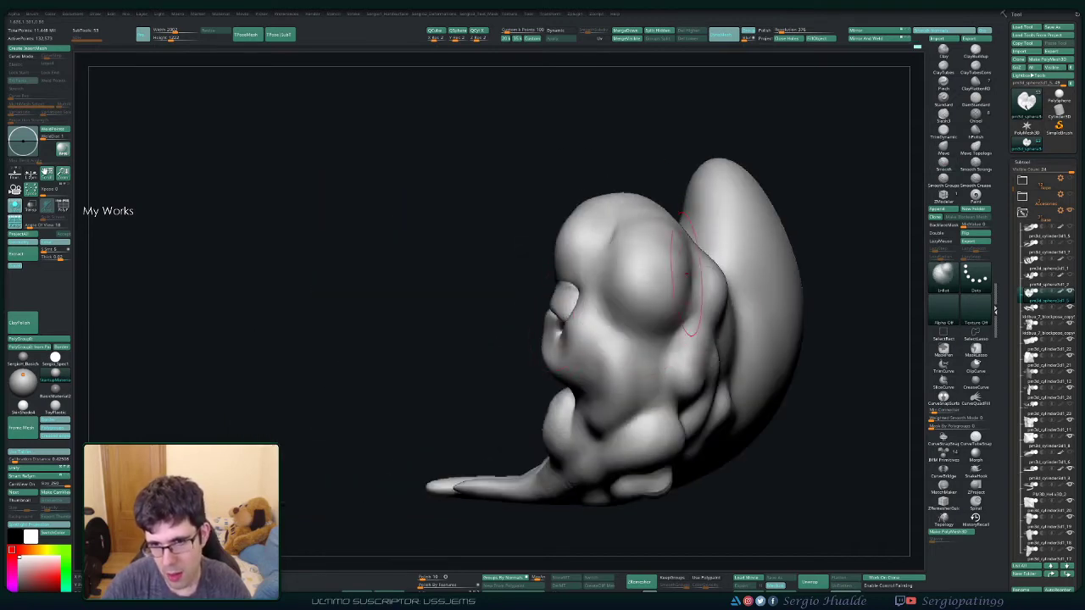
pyautogui.moveTo(645, 356)
pyautogui.keyDown('alt'); pyautogui.mouseDown(button='right')
pyautogui.moveTo(657, 326)
pyautogui.moveTo(722, 343)
pyautogui.moveTo(690, 339)
pyautogui.moveTo(655, 392)
pyautogui.moveTo(661, 409)
pyautogui.moveTo(686, 390)
pyautogui.moveTo(627, 364)
pyautogui.moveTo(631, 356)
pyautogui.moveTo(644, 373)
pyautogui.mouseUp(button='right'); pyautogui.keyUp('alt')
pyautogui.moveTo(721, 331)
pyautogui.mouseDown(button='right')
pyautogui.moveTo(704, 339)
pyautogui.moveTo(741, 335)
pyautogui.moveTo(738, 377)
pyautogui.moveTo(729, 339)
pyautogui.mouseUp(button='right')
pyautogui.keyDown('ctrl'); pyautogui.moveTo(652, 394); pyautogui.dragTo(662, 407, button='right'); pyautogui.keyUp('ctrl')
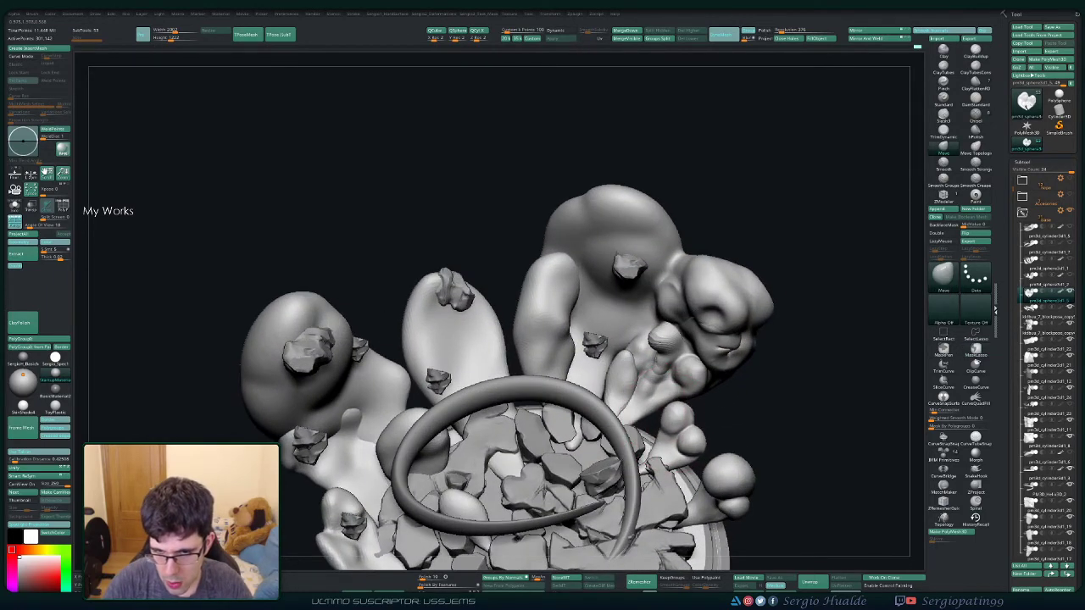
# Step: Pick the finger subtool and solo the blob parts, hiding the base and rocks
pyautogui.press('w')
pyautogui.keyDown('alt'); pyautogui.click(666, 377); pyautogui.keyUp('alt')
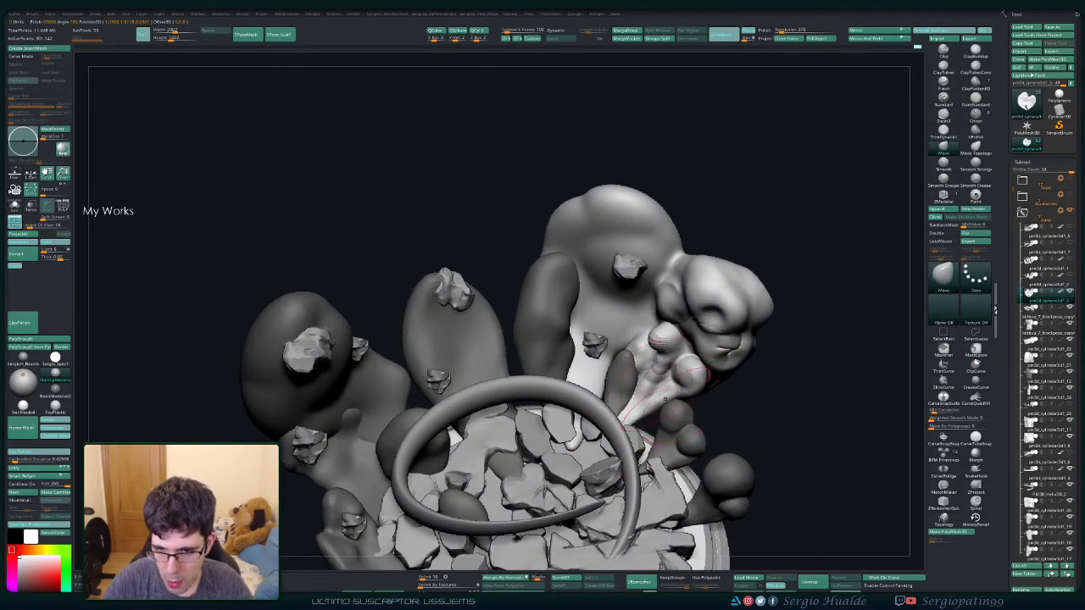
pyautogui.moveTo(664, 398); pyautogui.dragTo(670, 424, button='right')
pyautogui.keyDown('ctrl'); pyautogui.keyDown('shift'); pyautogui.click(657, 419); pyautogui.keyUp('shift'); pyautogui.keyUp('ctrl')
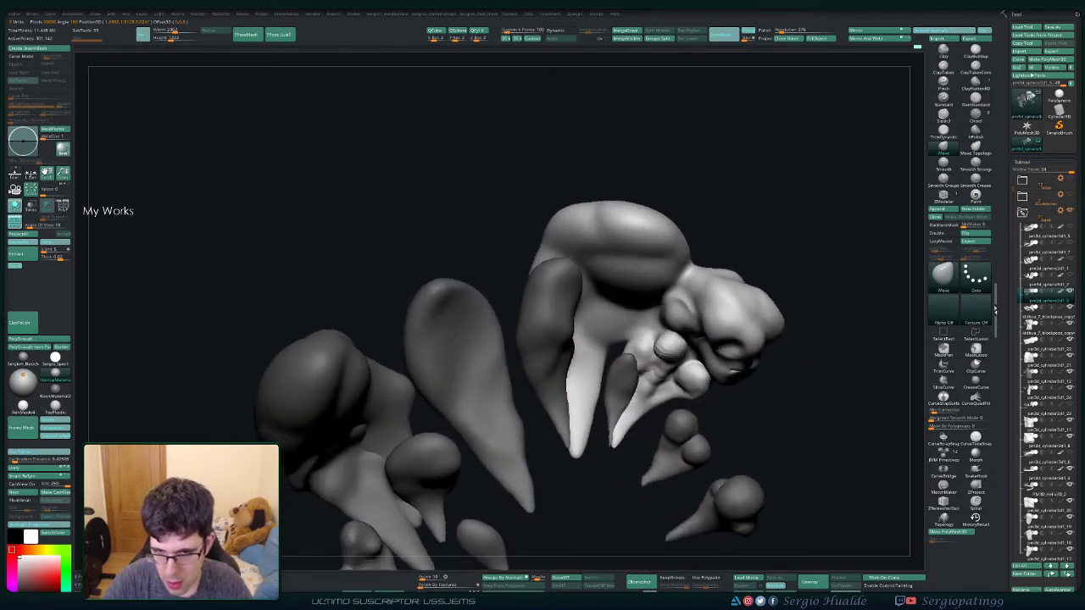
# Step: Mask all but a small piece near the fingers and lift it upward with the Transpose gizmo
pyautogui.press('ctrl')
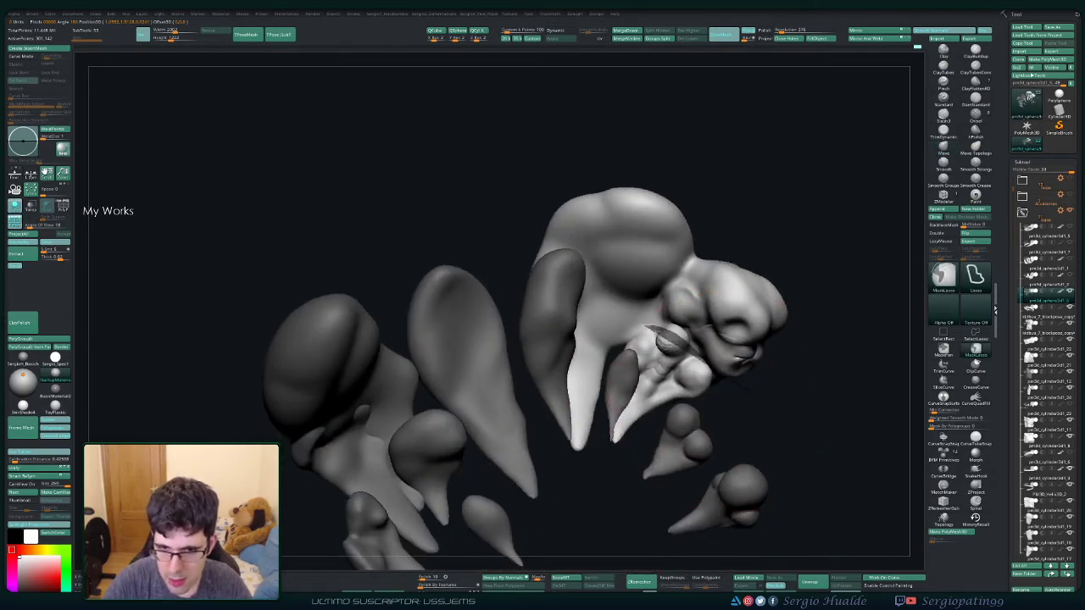
pyautogui.keyDown('ctrl'); pyautogui.moveTo(618, 330); pyautogui.dragTo(705, 390); pyautogui.keyUp('ctrl')
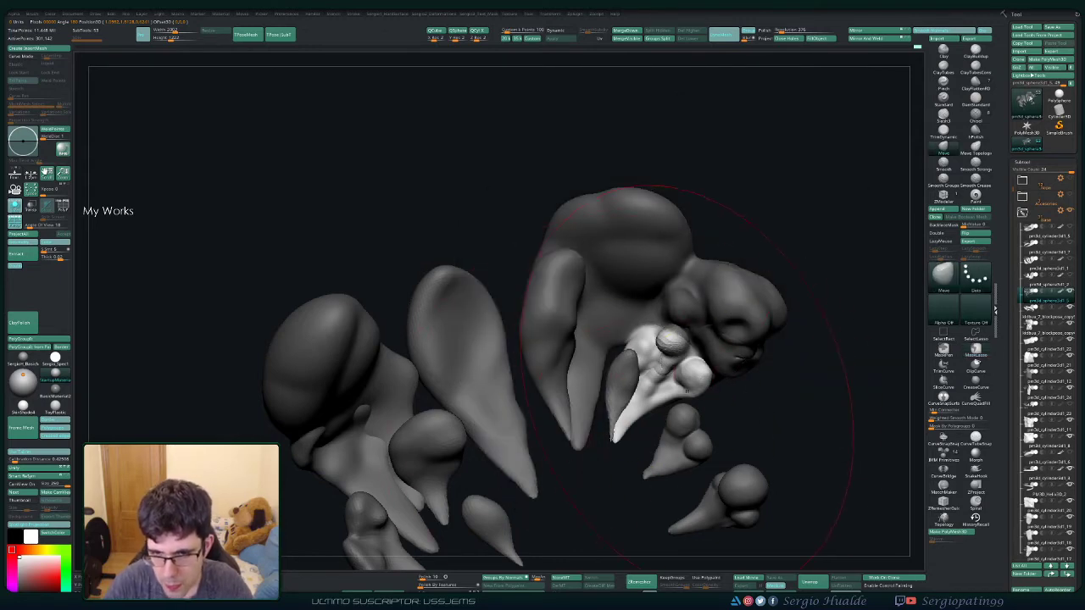
pyautogui.keyDown('ctrl'); pyautogui.moveTo(738, 356); pyautogui.dragTo(739, 357); pyautogui.keyUp('ctrl')
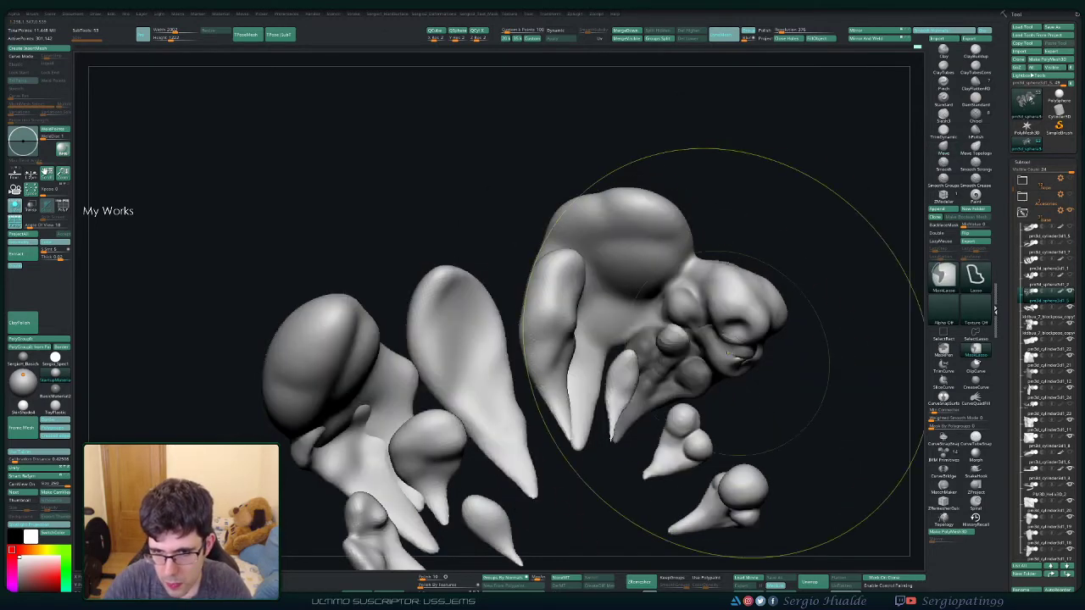
pyautogui.press('w')
pyautogui.keyDown('ctrl'); pyautogui.click(678, 407); pyautogui.keyUp('ctrl')
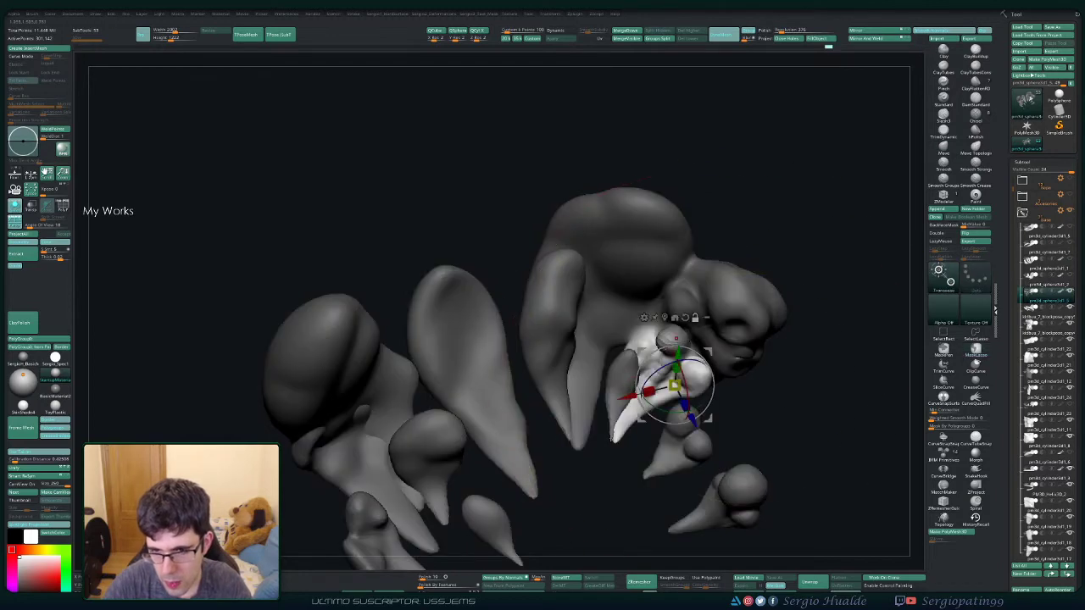
pyautogui.moveTo(675, 383); pyautogui.dragTo(675, 337)
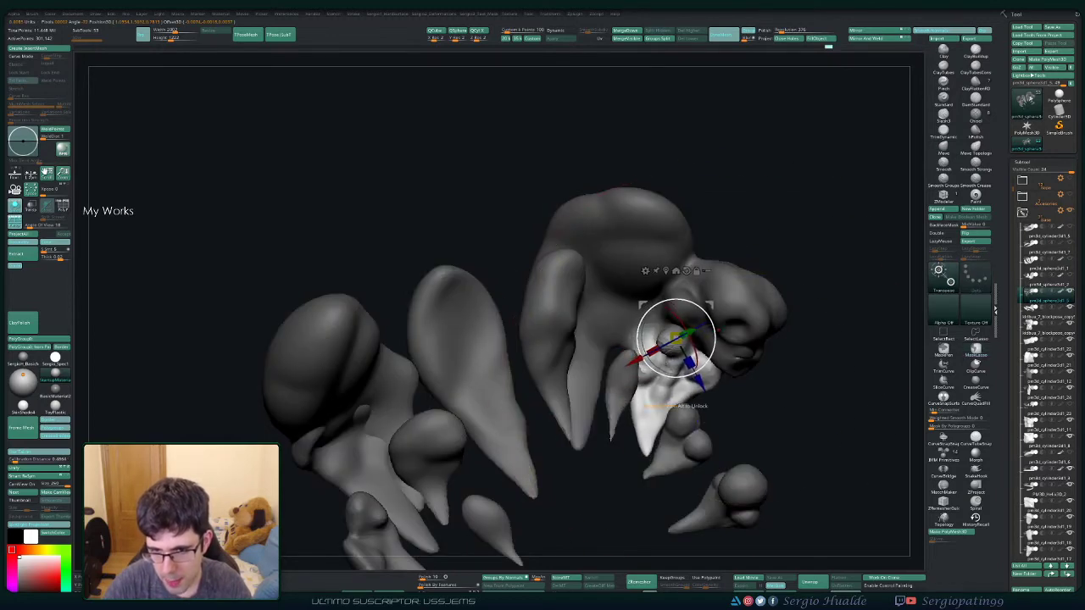
pyautogui.press('q')
# Step: Push the lumpy front face area into a new shape with the Move brush
pyautogui.keyDown('ctrl'); pyautogui.moveTo(813, 475); pyautogui.dragTo(815, 476); pyautogui.keyUp('ctrl')
pyautogui.moveTo(847, 424); pyautogui.dragTo(763, 381)
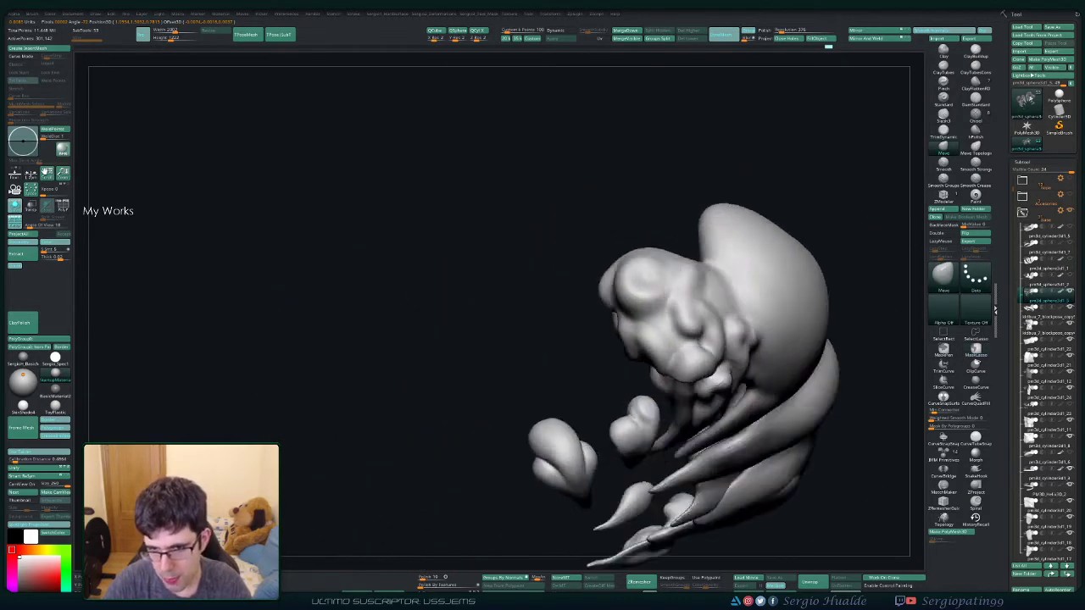
pyautogui.moveTo(424, 255); pyautogui.dragTo(500, 246)
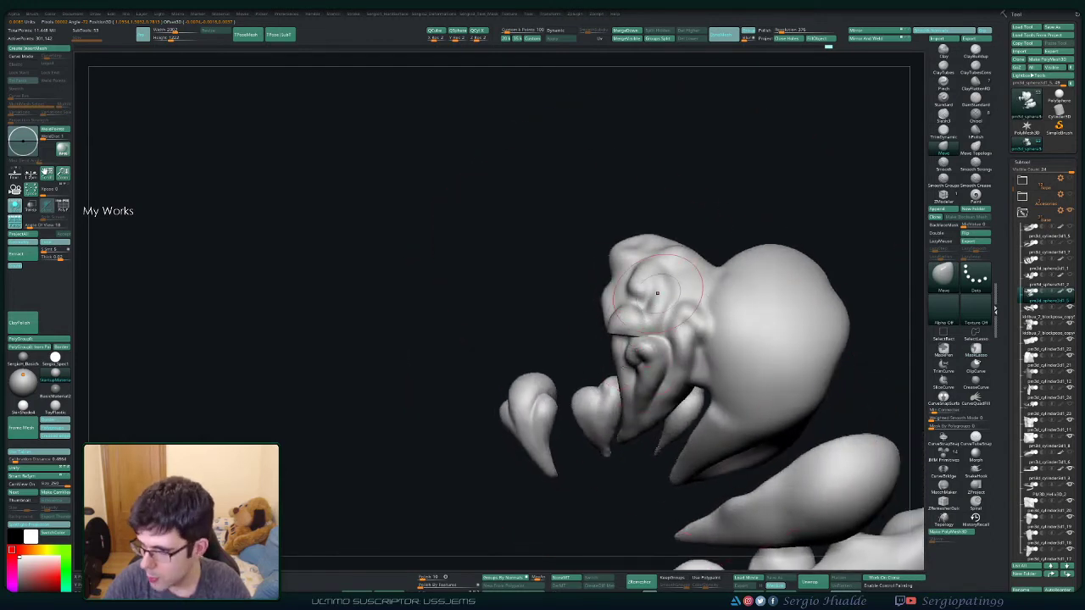
pyautogui.moveTo(657, 293); pyautogui.dragTo(669, 276)
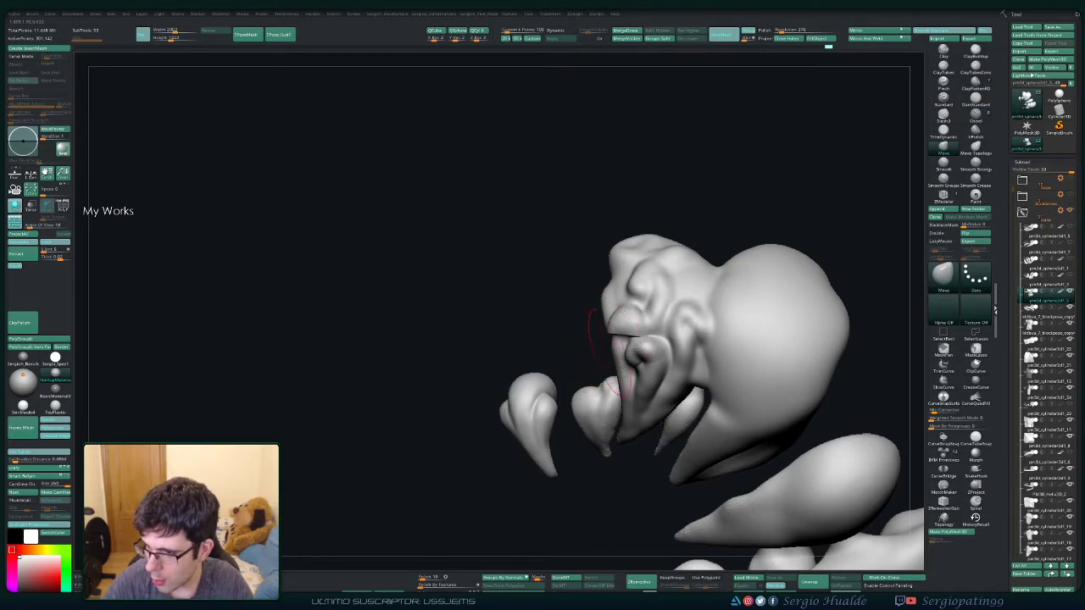
pyautogui.moveTo(606, 348)
pyautogui.mouseDown()
pyautogui.moveTo(663, 298)
pyautogui.moveTo(685, 303)
pyautogui.mouseUp()
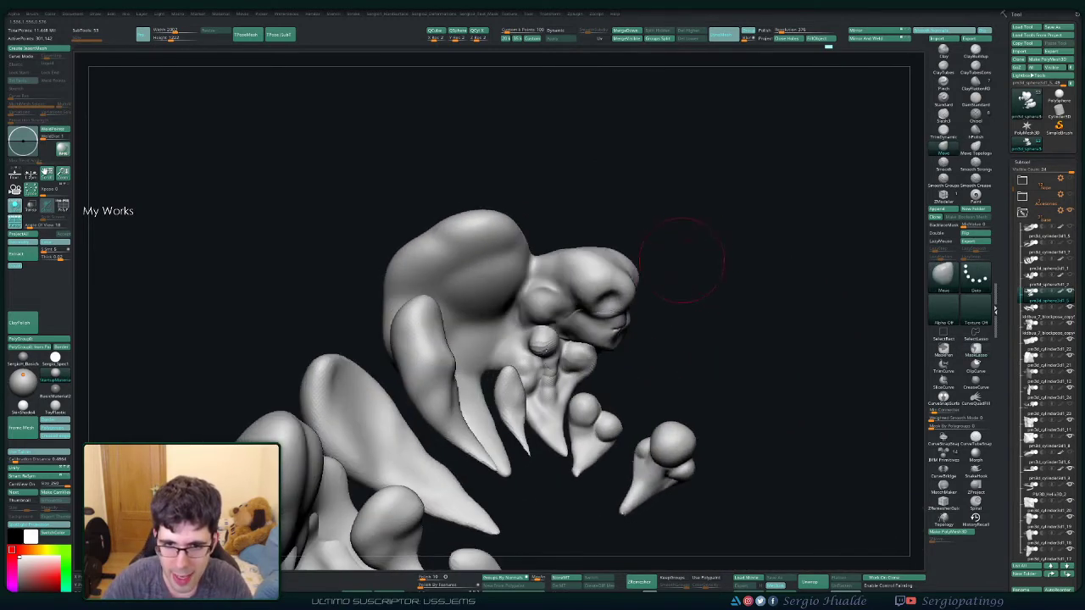
pyautogui.keyDown('ctrl'); pyautogui.keyDown('shift'); pyautogui.moveTo(653, 199); pyautogui.dragTo(593, 310); pyautogui.keyUp('shift'); pyautogui.keyUp('ctrl')
# Step: Turn on PolyF, frame the part, and zoom in on its mesh density, then back out
pyautogui.hotkey('shift', 'f')
pyautogui.press('f')
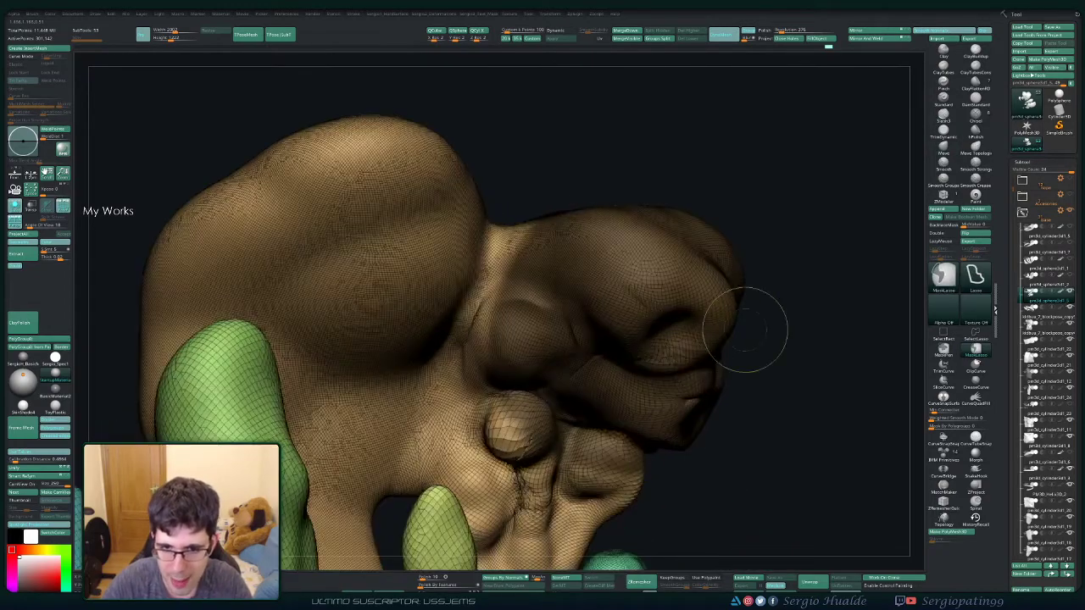
pyautogui.keyDown('ctrl'); pyautogui.moveTo(621, 330); pyautogui.dragTo(448, 341, button='right'); pyautogui.keyUp('ctrl')
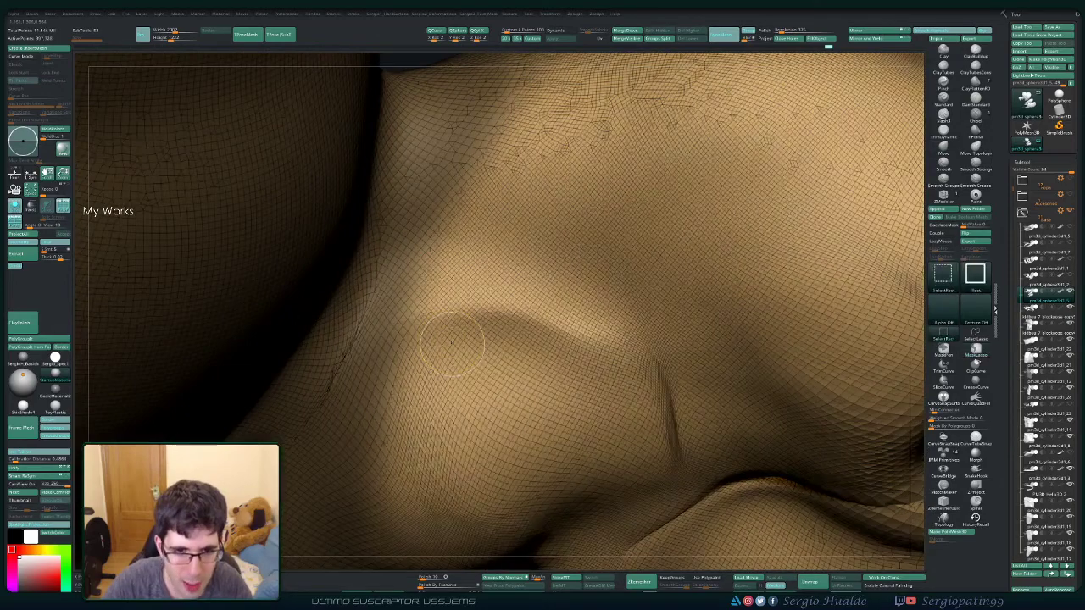
pyautogui.hotkey('ctrl', 'shift')
pyautogui.press('ctrl')
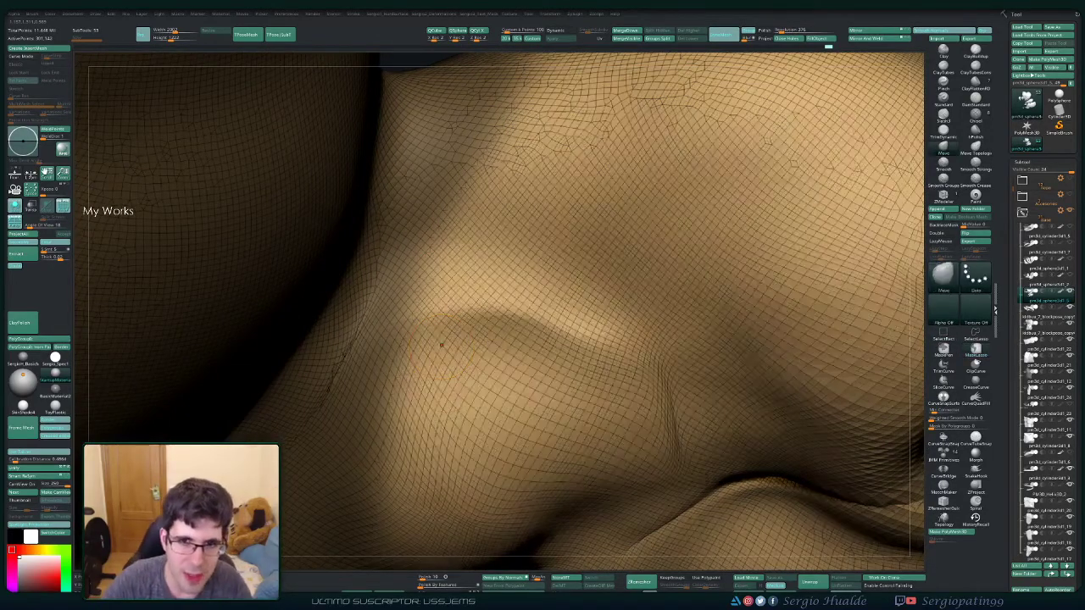
pyautogui.keyDown('ctrl'); pyautogui.moveTo(441, 344); pyautogui.dragTo(594, 339, button='right'); pyautogui.keyUp('ctrl')
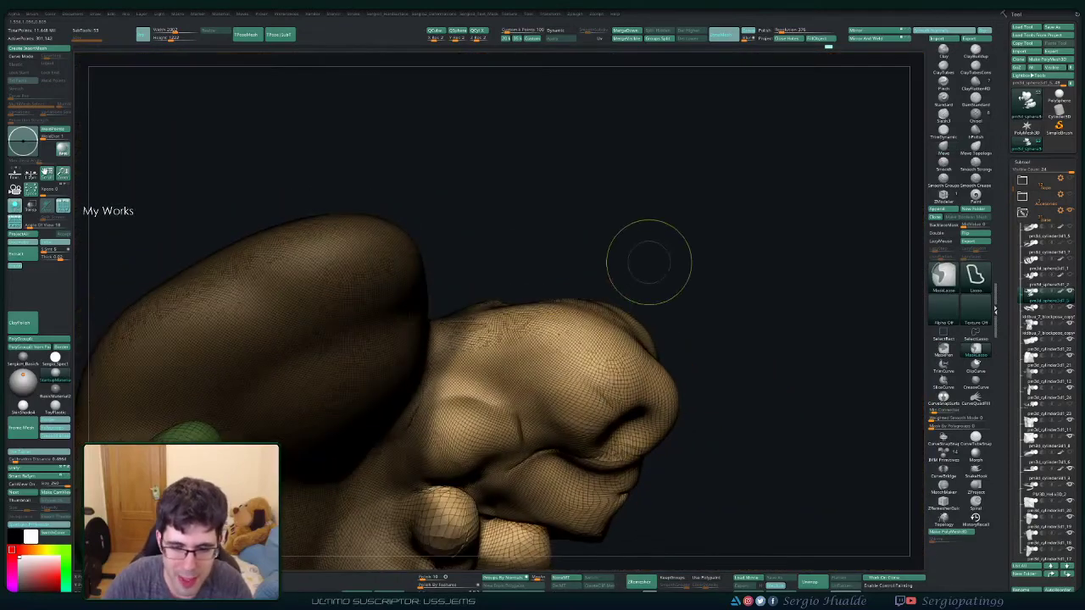
pyautogui.moveTo(649, 260)
pyautogui.keyDown('ctrl'); pyautogui.mouseDown(button='right')
pyautogui.moveTo(582, 449)
pyautogui.moveTo(509, 424)
pyautogui.moveTo(577, 399)
pyautogui.moveTo(501, 370)
pyautogui.mouseUp(button='right'); pyautogui.keyUp('ctrl')
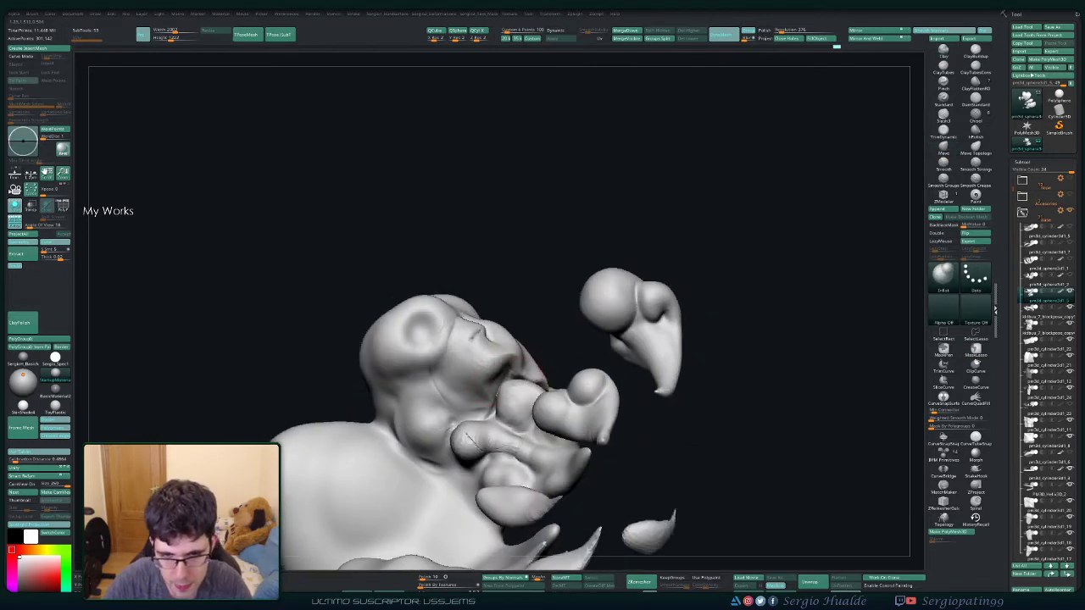
# Step: Orbit around the model to a low, tilted front view of the top blob
pyautogui.moveTo(532, 366); pyautogui.dragTo(623, 361, button='right')
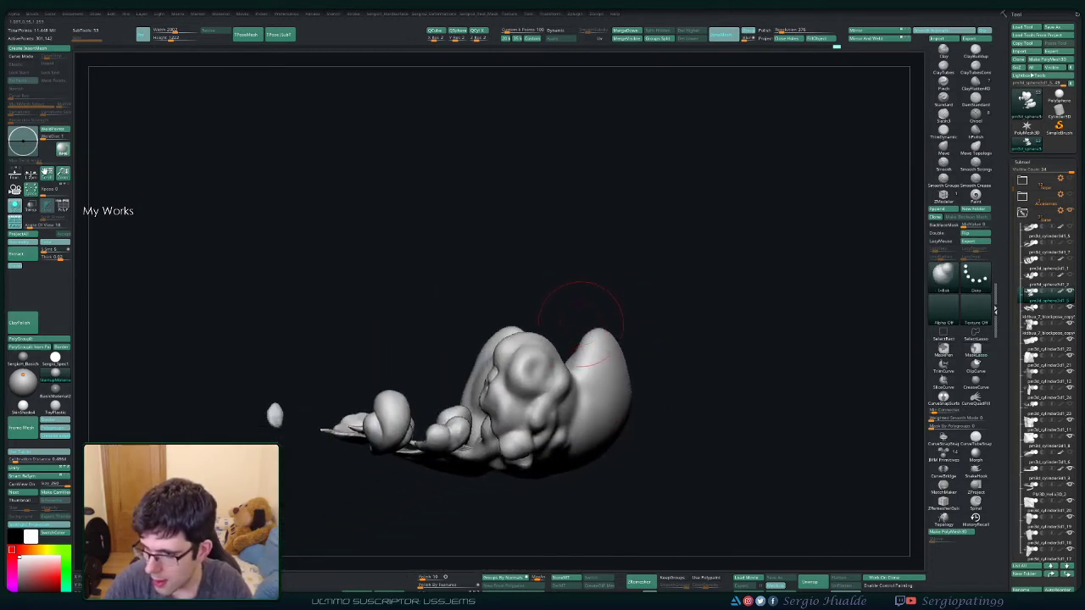
pyautogui.keyDown('alt'); pyautogui.moveTo(573, 337); pyautogui.dragTo(636, 335, button='right'); pyautogui.keyUp('alt')
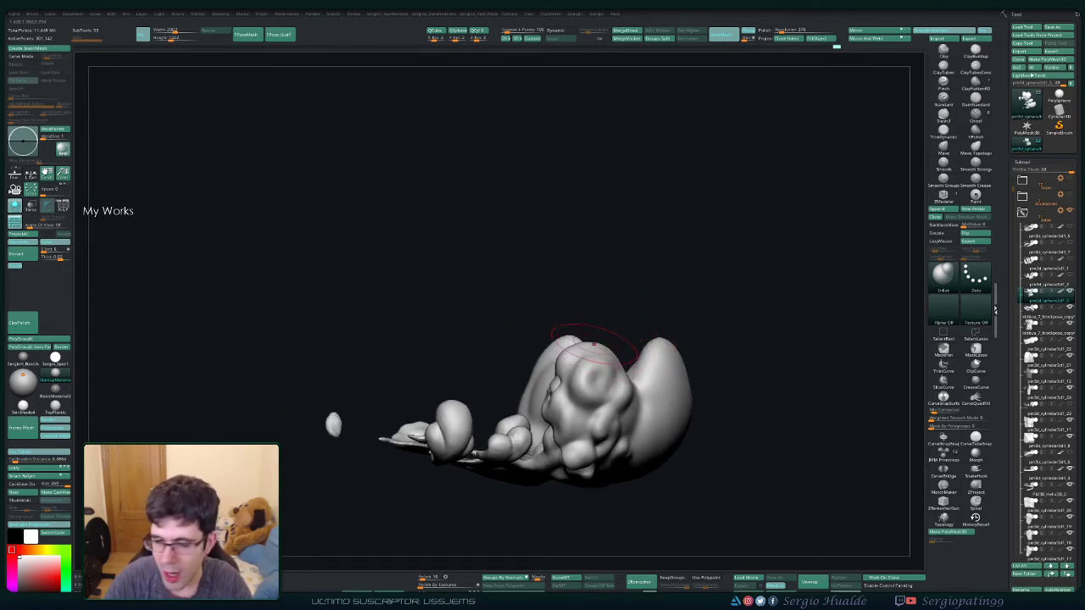
pyautogui.moveTo(598, 355)
pyautogui.mouseDown(button='right')
pyautogui.moveTo(76, 244)
pyautogui.moveTo(559, 407)
pyautogui.moveTo(566, 395)
pyautogui.mouseUp(button='right')
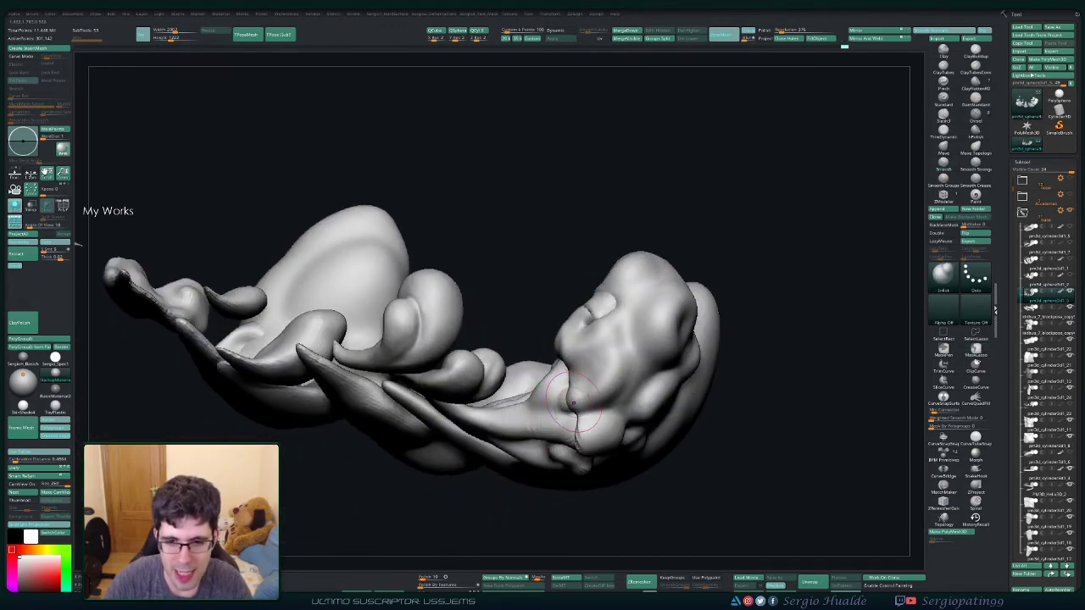
pyautogui.moveTo(593, 445); pyautogui.dragTo(581, 431, button='right')
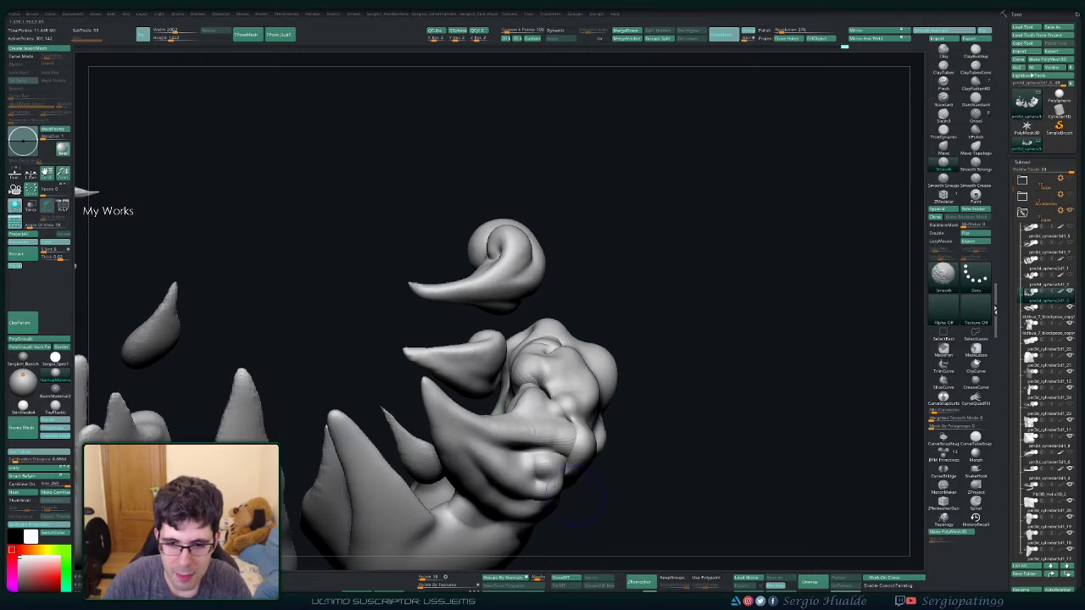
pyautogui.moveTo(576, 490)
pyautogui.mouseDown(button='right')
pyautogui.moveTo(516, 381)
pyautogui.moveTo(484, 393)
pyautogui.moveTo(560, 410)
pyautogui.mouseUp(button='right')
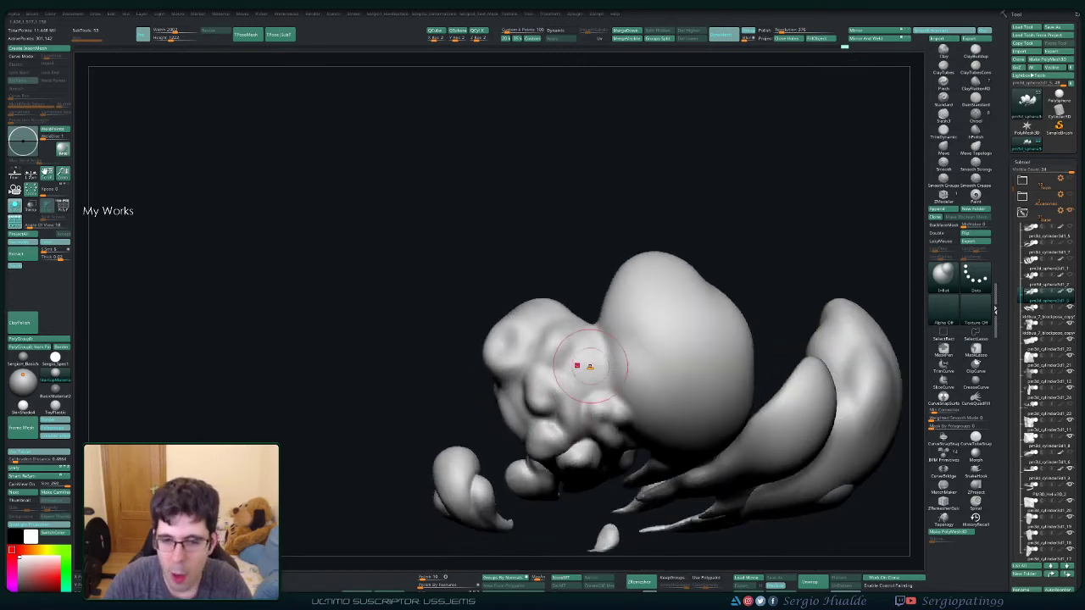
pyautogui.moveTo(589, 366)
pyautogui.mouseDown(button='right')
pyautogui.moveTo(576, 373)
pyautogui.moveTo(589, 364)
pyautogui.mouseUp(button='right')
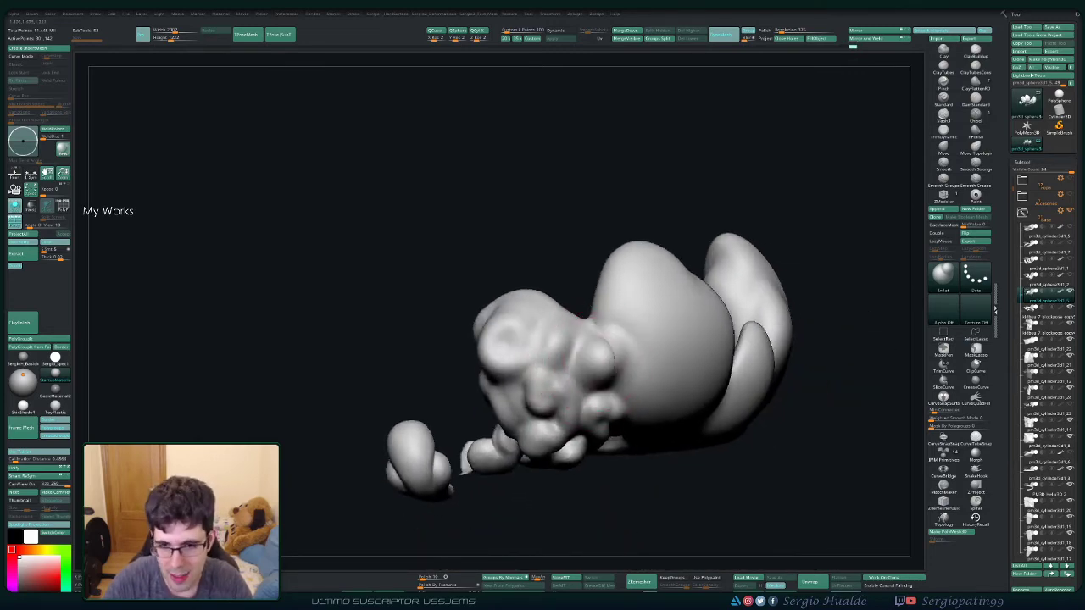
# Step: Inflate a rounded bump and a small dent into the top of the large blob
pyautogui.moveTo(614, 373); pyautogui.dragTo(632, 320)
pyautogui.moveTo(618, 270); pyautogui.dragTo(669, 272)
pyautogui.moveTo(610, 305)
pyautogui.mouseDown()
pyautogui.moveTo(636, 280)
pyautogui.moveTo(662, 306)
pyautogui.mouseUp()
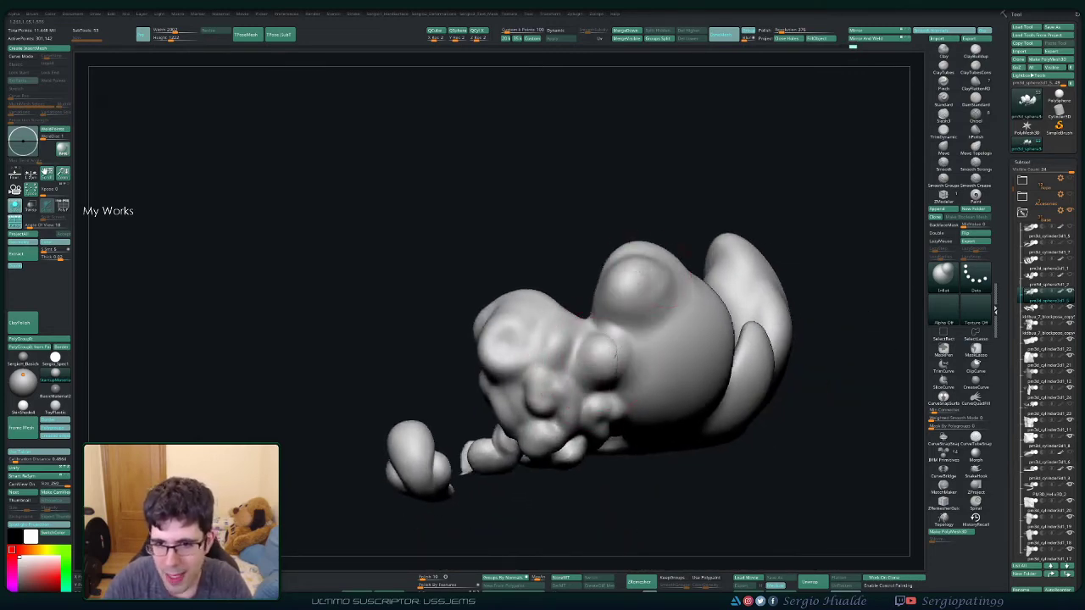
pyautogui.moveTo(632, 271); pyautogui.dragTo(678, 322)
pyautogui.moveTo(661, 331); pyautogui.dragTo(525, 305, button='right')
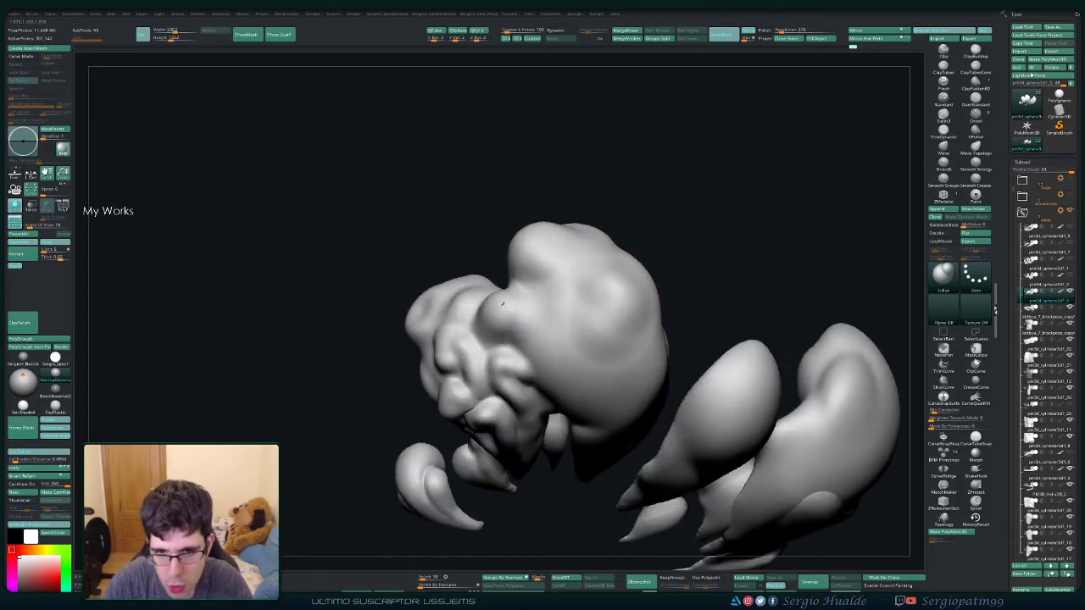
pyautogui.moveTo(585, 271)
pyautogui.mouseDown()
pyautogui.moveTo(644, 305)
pyautogui.moveTo(636, 288)
pyautogui.mouseUp()
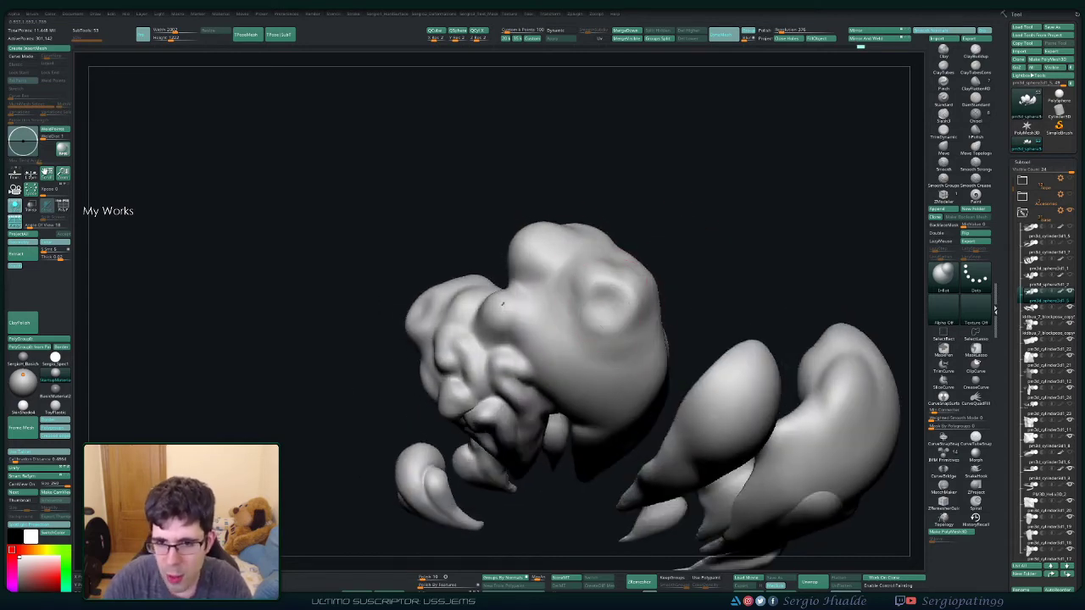
pyautogui.moveTo(502, 304); pyautogui.dragTo(562, 329, button='right')
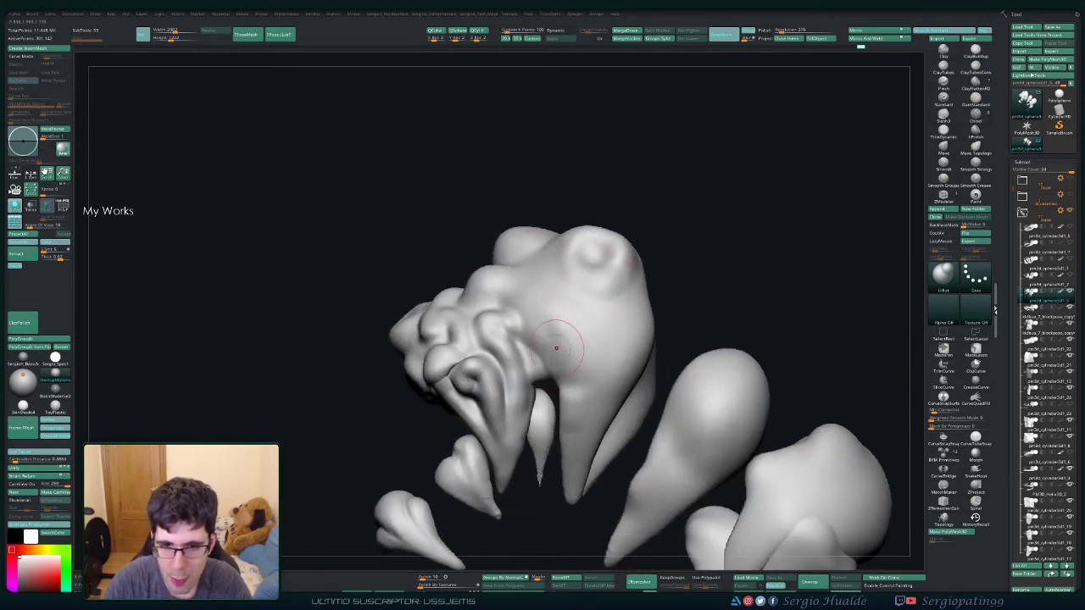
pyautogui.moveTo(562, 329)
pyautogui.mouseDown(button='right')
pyautogui.moveTo(661, 415)
pyautogui.moveTo(623, 362)
pyautogui.mouseUp(button='right')
# Step: Solo the smoke cloud piece and smooth the bulge on it
pyautogui.keyDown('ctrl'); pyautogui.keyDown('shift'); pyautogui.click(634, 341); pyautogui.keyUp('shift'); pyautogui.keyUp('ctrl')
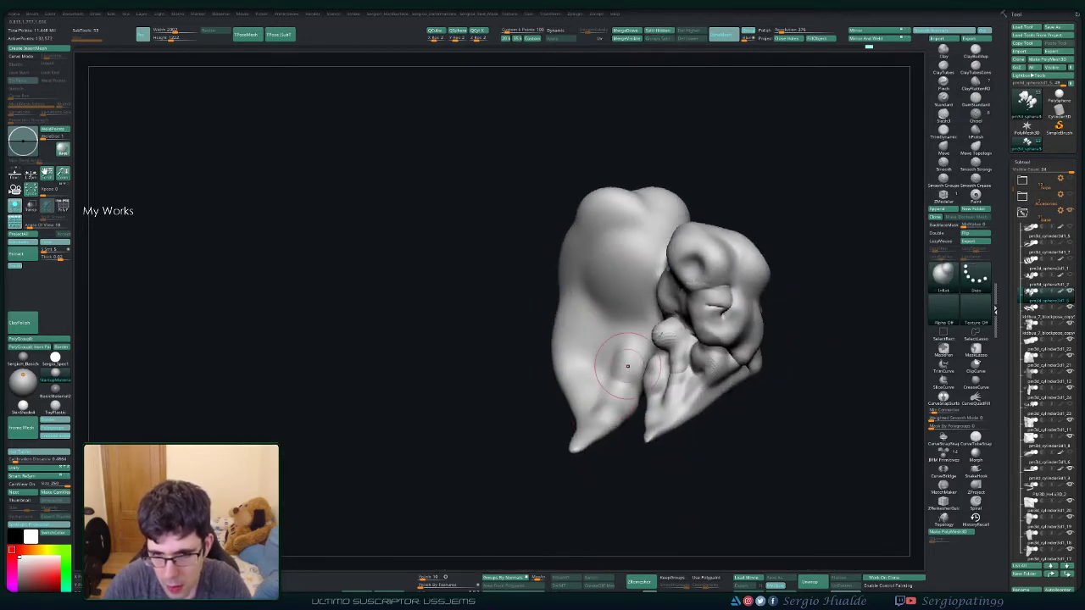
pyautogui.moveTo(600, 316); pyautogui.dragTo(581, 297, button='right')
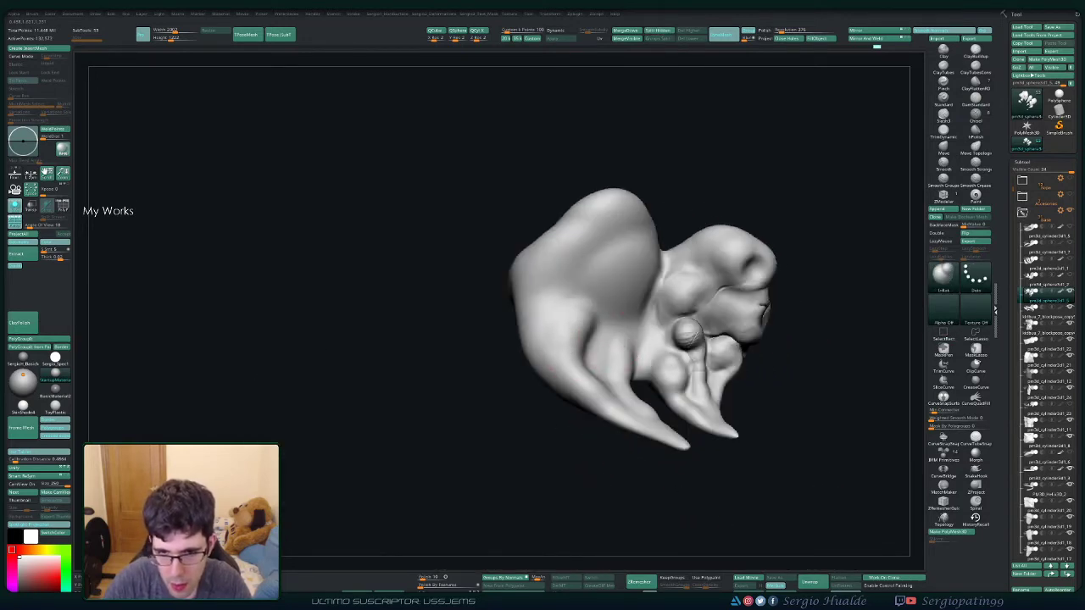
pyautogui.moveTo(576, 335); pyautogui.dragTo(583, 343, button='right')
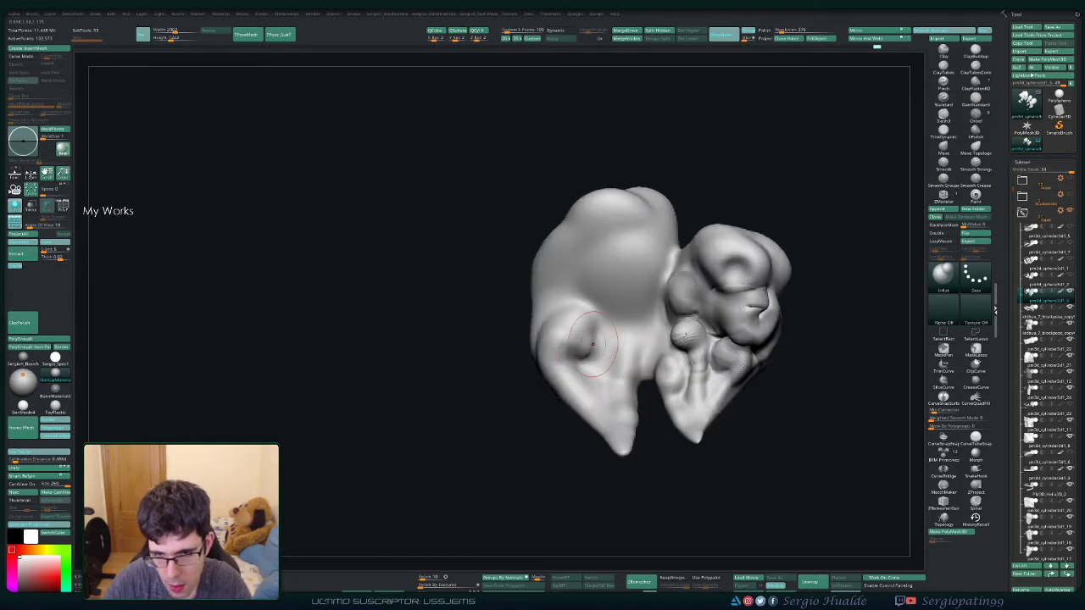
pyautogui.keyDown('shift'); pyautogui.moveTo(563, 345); pyautogui.dragTo(585, 333); pyautogui.keyUp('shift')
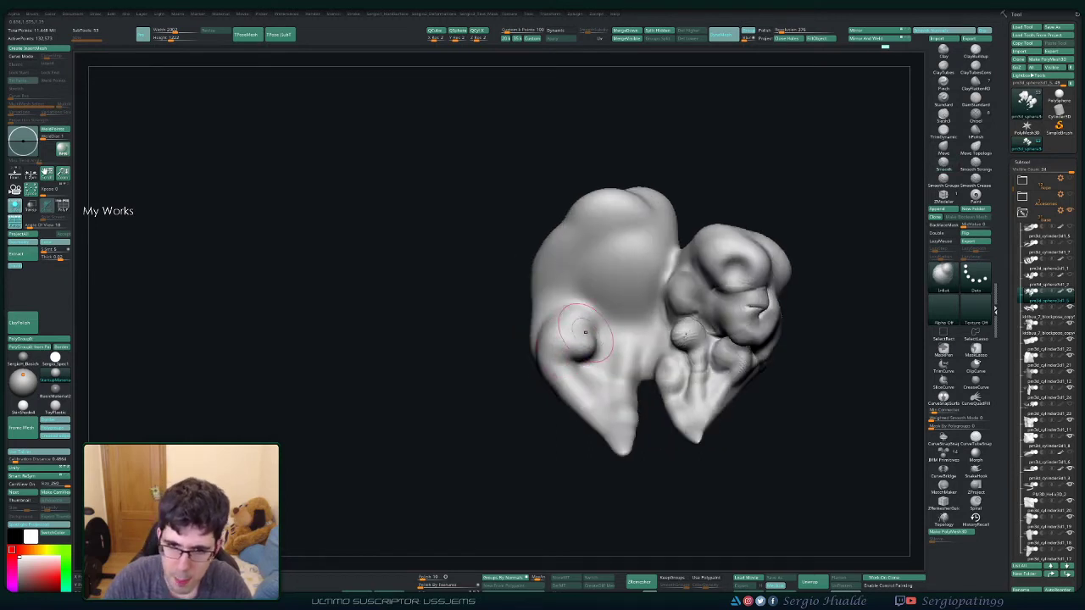
# Step: Inflate the bump on the upper cloud lobe
pyautogui.moveTo(576, 339); pyautogui.dragTo(543, 322, button='right')
pyautogui.moveTo(564, 394); pyautogui.dragTo(574, 404, button='right')
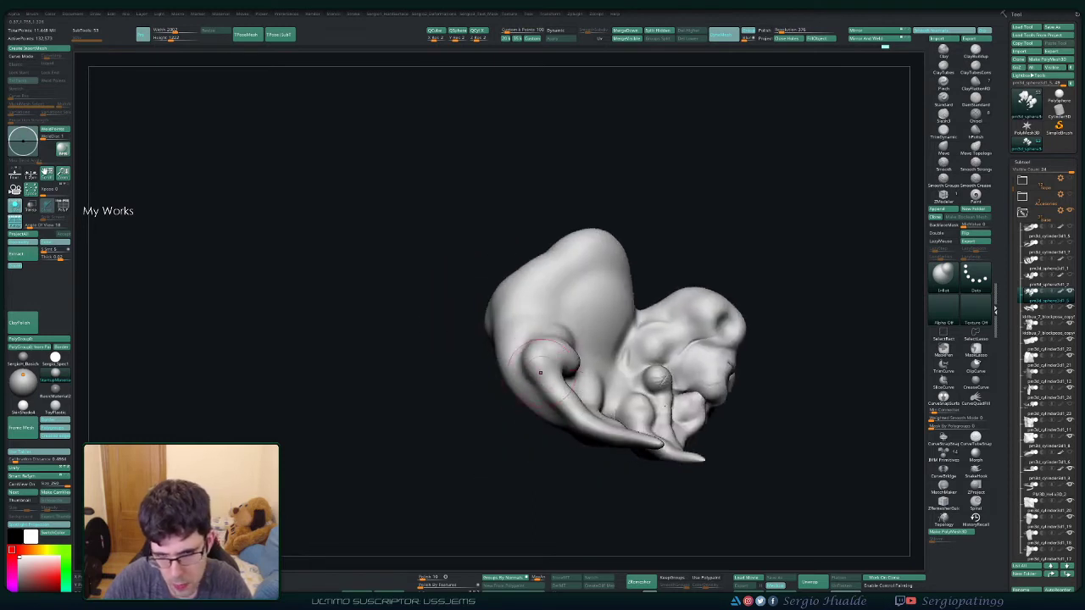
pyautogui.moveTo(540, 373)
pyautogui.mouseDown(button='right')
pyautogui.moveTo(585, 307)
pyautogui.moveTo(521, 314)
pyautogui.mouseUp(button='right')
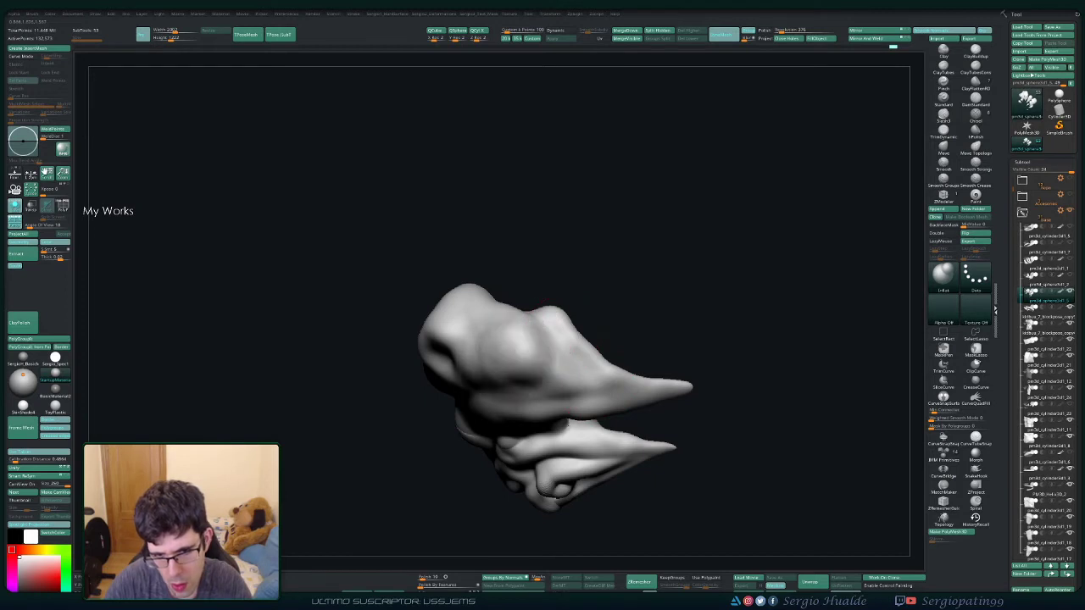
pyautogui.moveTo(517, 343); pyautogui.dragTo(486, 376)
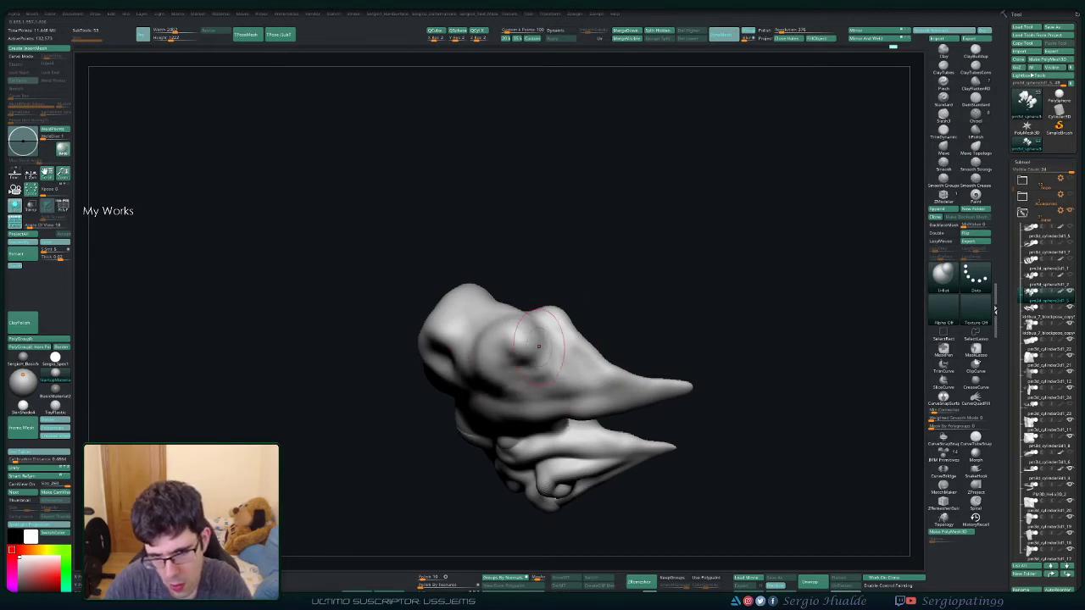
# Step: Undo the last change and smooth the upper-left lobe of the cloud
pyautogui.moveTo(605, 371)
pyautogui.mouseDown(button='right')
pyautogui.moveTo(549, 348)
pyautogui.moveTo(547, 332)
pyautogui.moveTo(441, 352)
pyautogui.mouseUp(button='right')
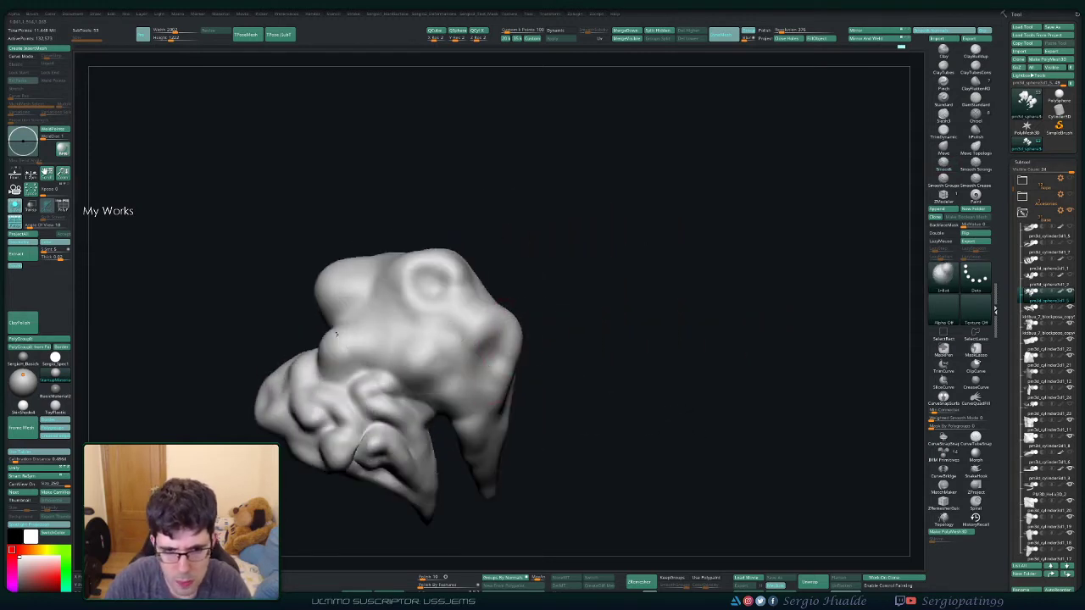
pyautogui.keyDown('alt'); pyautogui.moveTo(339, 335); pyautogui.dragTo(418, 329, button='right'); pyautogui.keyUp('alt')
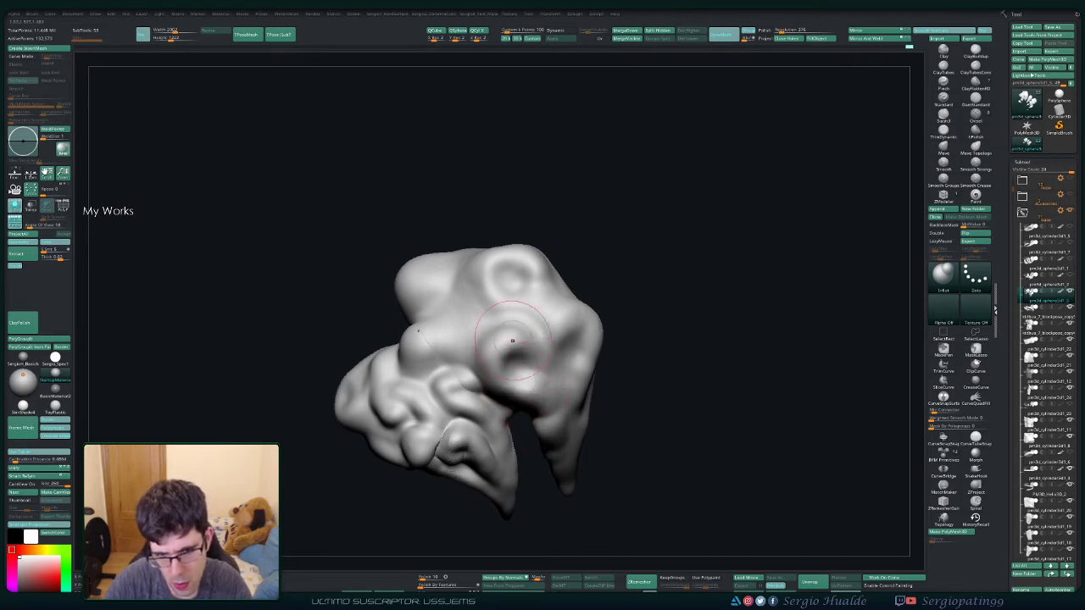
pyautogui.moveTo(517, 343)
pyautogui.mouseDown(button='right')
pyautogui.moveTo(554, 362)
pyautogui.moveTo(542, 339)
pyautogui.mouseUp(button='right')
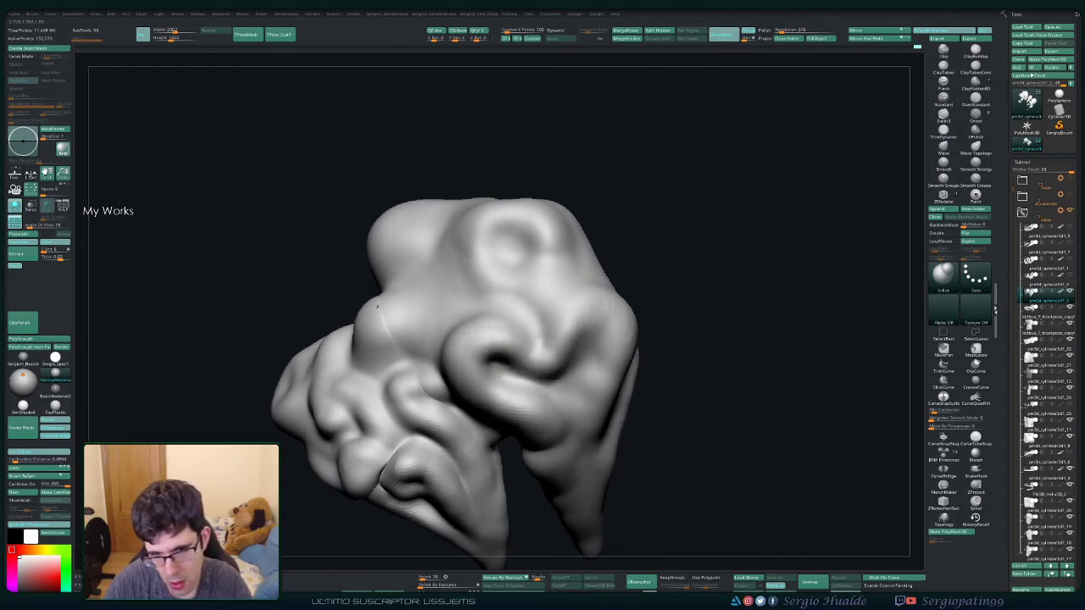
pyautogui.moveTo(375, 304)
pyautogui.keyDown('ctrl'); pyautogui.mouseDown(button='right')
pyautogui.moveTo(611, 395)
pyautogui.moveTo(576, 467)
pyautogui.mouseUp(button='right'); pyautogui.keyUp('ctrl')
pyautogui.hotkey('ctrl', 'z')
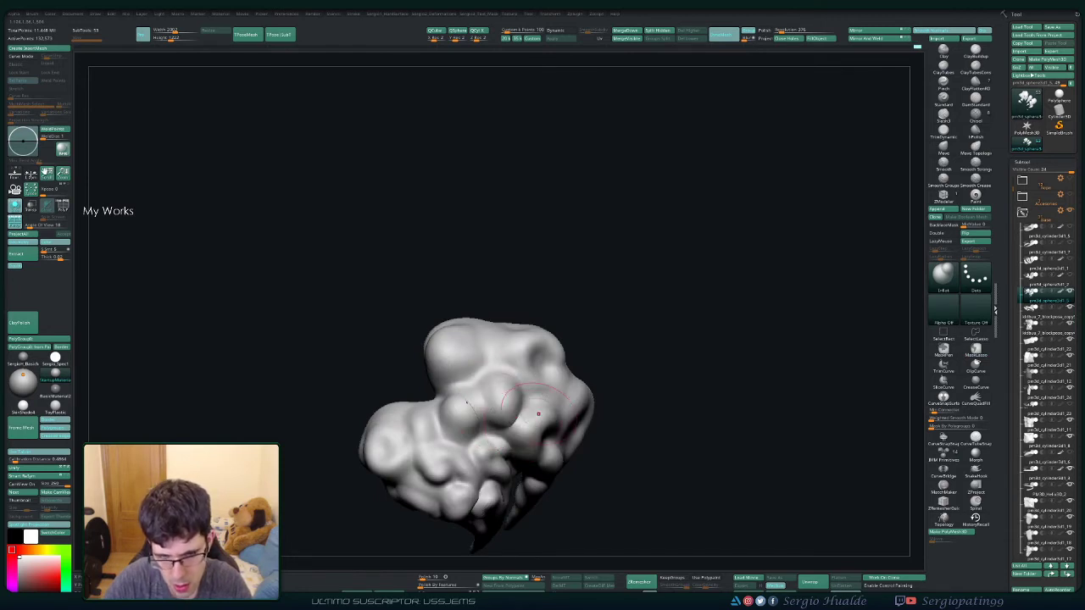
pyautogui.moveTo(466, 401)
pyautogui.mouseDown(button='right')
pyautogui.moveTo(564, 369)
pyautogui.moveTo(593, 416)
pyautogui.mouseUp(button='right')
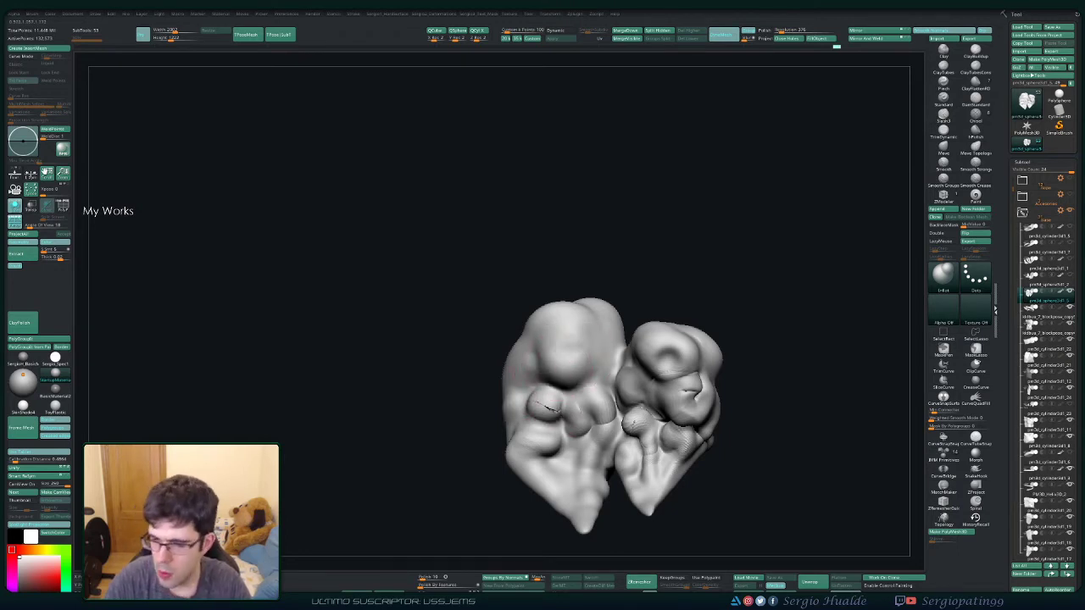
pyautogui.moveTo(564, 343); pyautogui.dragTo(595, 354)
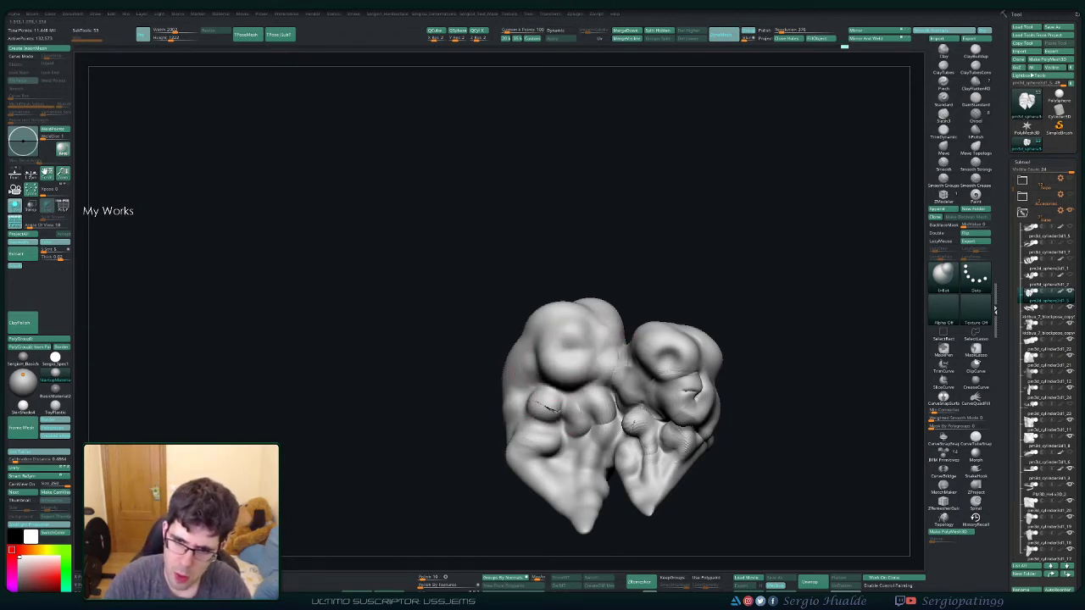
pyautogui.moveTo(593, 293)
pyautogui.mouseDown()
pyautogui.moveTo(602, 343)
pyautogui.moveTo(649, 322)
pyautogui.moveTo(657, 388)
pyautogui.moveTo(644, 382)
pyautogui.moveTo(662, 406)
pyautogui.moveTo(700, 357)
pyautogui.moveTo(920, 293)
pyautogui.mouseUp()
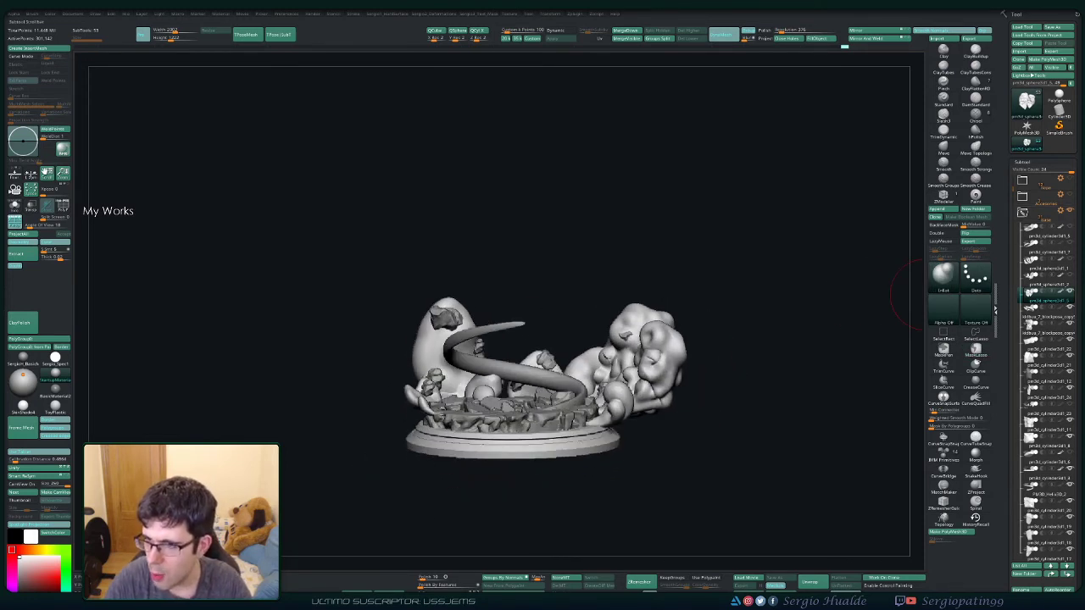
# Step: Unhide the horned character and view the statue from the front and above
pyautogui.keyDown('ctrl'); pyautogui.keyDown('shift'); pyautogui.click(898, 297); pyautogui.keyUp('shift'); pyautogui.keyUp('ctrl')
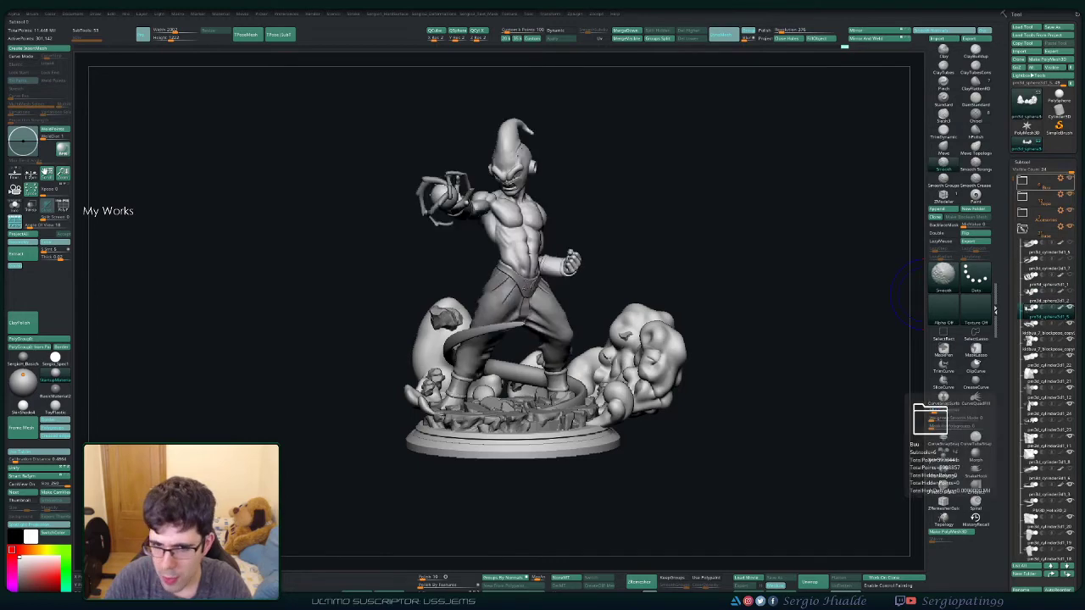
pyautogui.moveTo(819, 302)
pyautogui.mouseDown()
pyautogui.moveTo(899, 280)
pyautogui.moveTo(831, 305)
pyautogui.moveTo(645, 296)
pyautogui.moveTo(678, 309)
pyautogui.mouseUp()
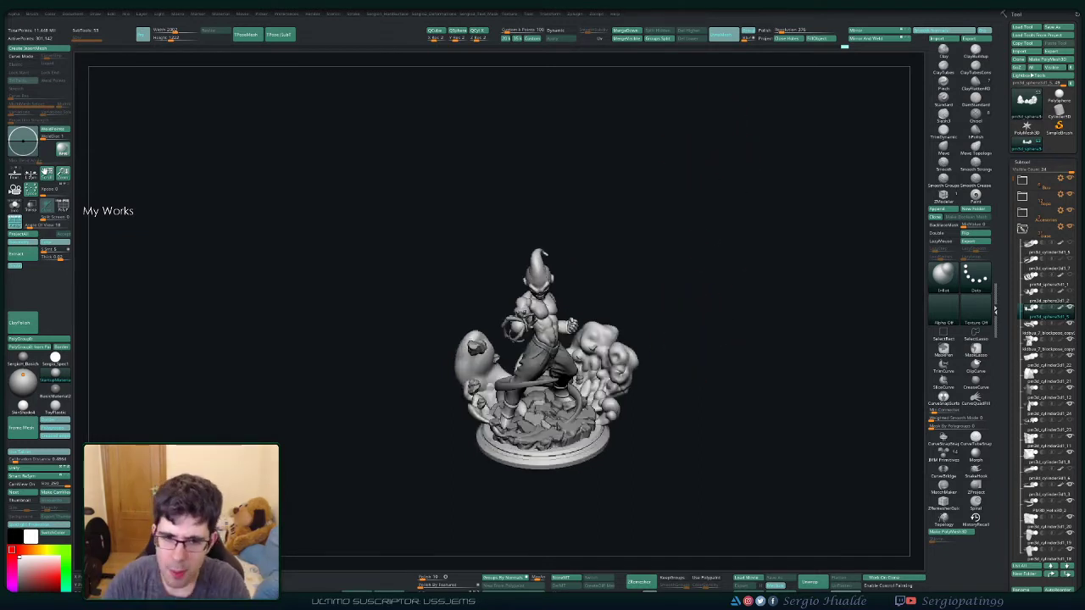
pyautogui.moveTo(688, 339); pyautogui.dragTo(683, 441)
pyautogui.scroll(2, 516, 416)
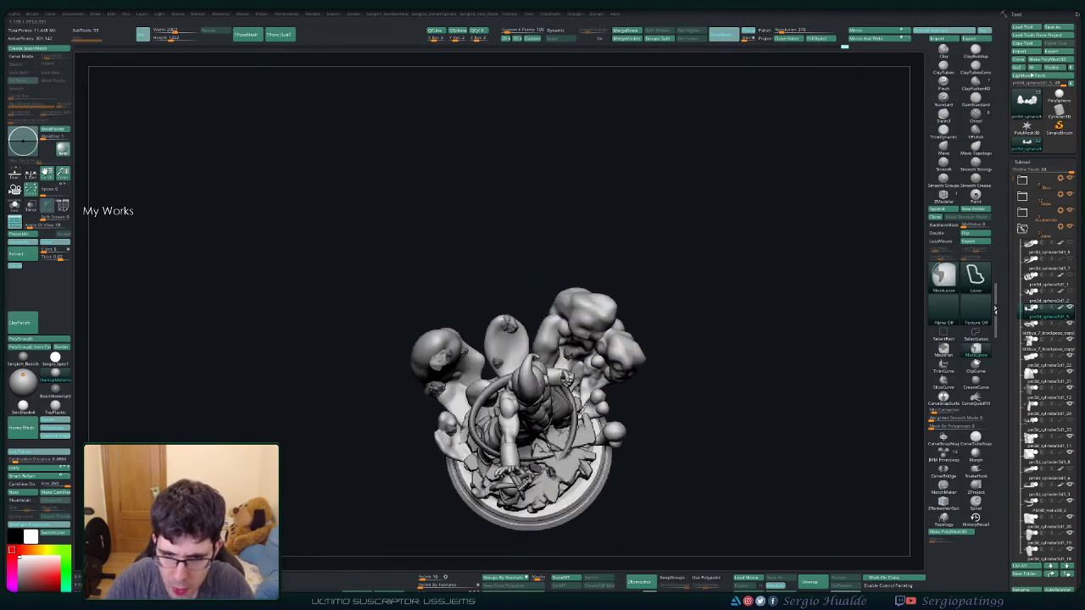
pyautogui.scroll(2, 515, 416)
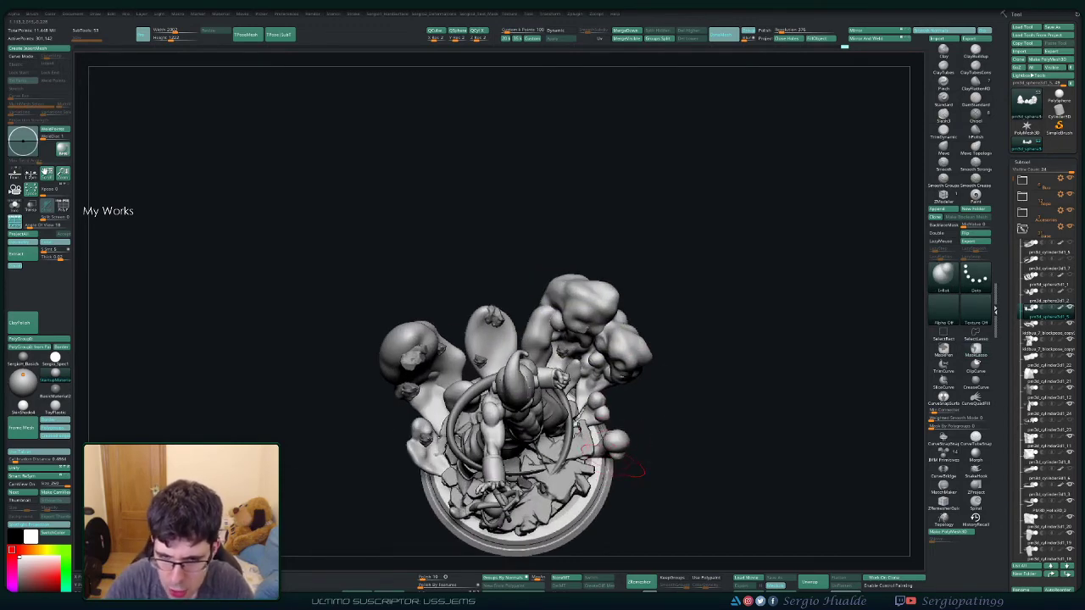
pyautogui.moveTo(632, 468)
pyautogui.mouseDown()
pyautogui.moveTo(602, 404)
pyautogui.moveTo(631, 445)
pyautogui.mouseUp()
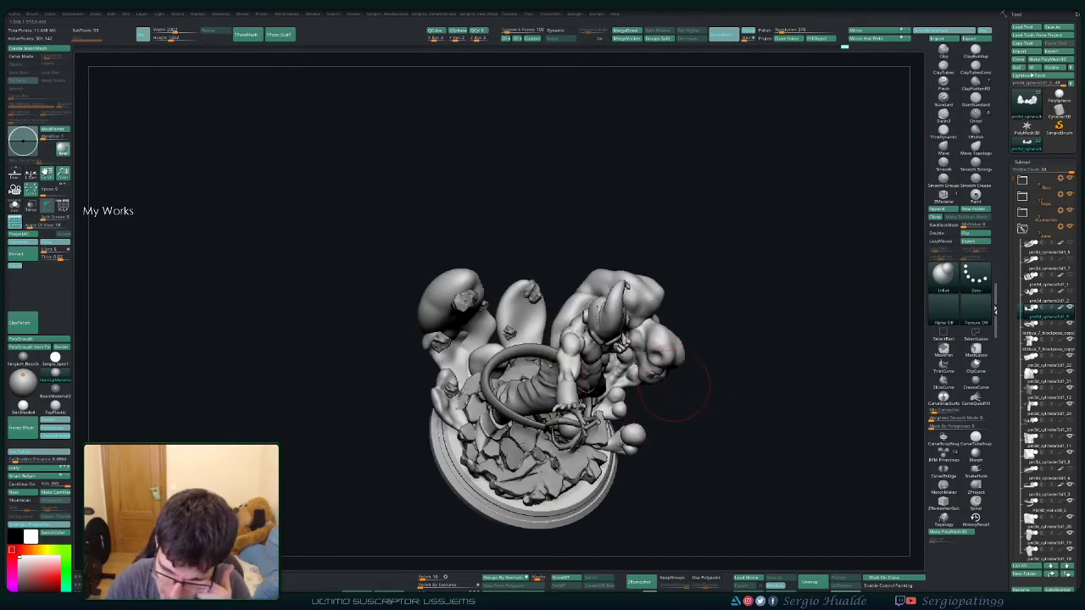
pyautogui.moveTo(716, 438)
pyautogui.mouseDown()
pyautogui.moveTo(702, 375)
pyautogui.moveTo(593, 417)
pyautogui.moveTo(738, 419)
pyautogui.moveTo(746, 474)
pyautogui.moveTo(673, 395)
pyautogui.moveTo(724, 443)
pyautogui.moveTo(678, 381)
pyautogui.moveTo(703, 424)
pyautogui.moveTo(686, 443)
pyautogui.moveTo(664, 397)
pyautogui.moveTo(669, 449)
pyautogui.moveTo(687, 462)
pyautogui.moveTo(673, 383)
pyautogui.moveTo(626, 404)
pyautogui.moveTo(619, 382)
pyautogui.mouseUp()
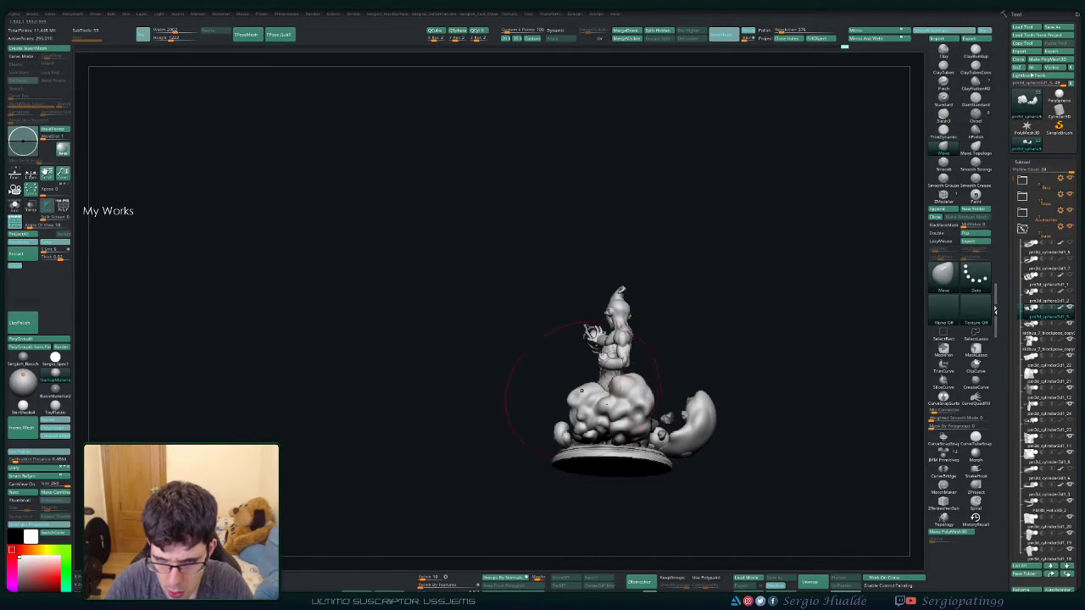
# Step: Review the whole statue from high, low, side, back and top-down angles
pyautogui.moveTo(646, 387); pyautogui.dragTo(637, 397)
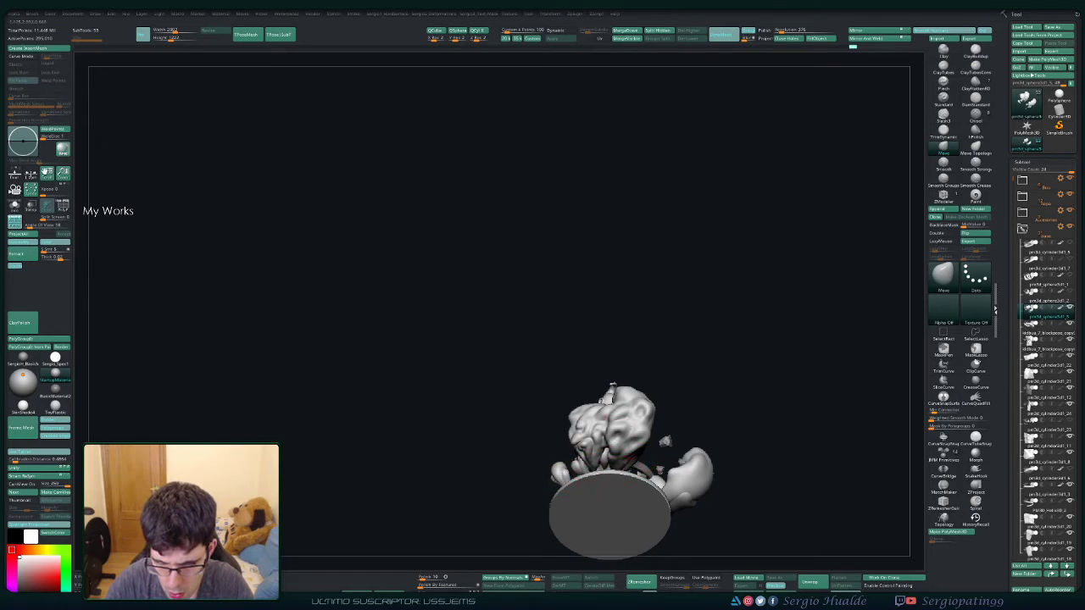
pyautogui.moveTo(637, 396)
pyautogui.mouseDown()
pyautogui.moveTo(632, 373)
pyautogui.moveTo(628, 407)
pyautogui.mouseUp()
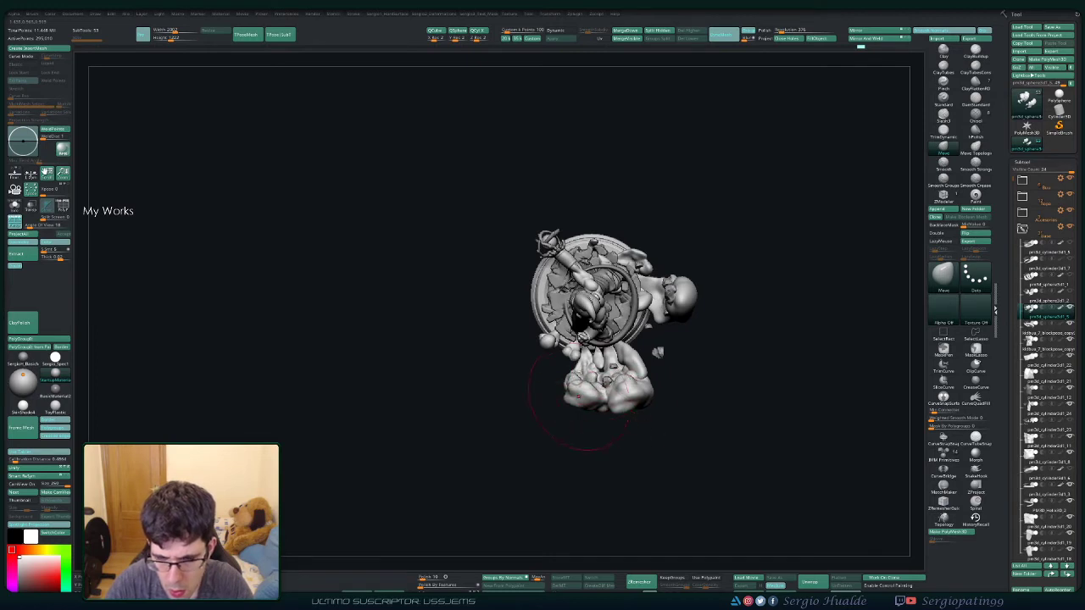
pyautogui.moveTo(624, 401)
pyautogui.mouseDown()
pyautogui.moveTo(611, 375)
pyautogui.moveTo(539, 391)
pyautogui.mouseUp()
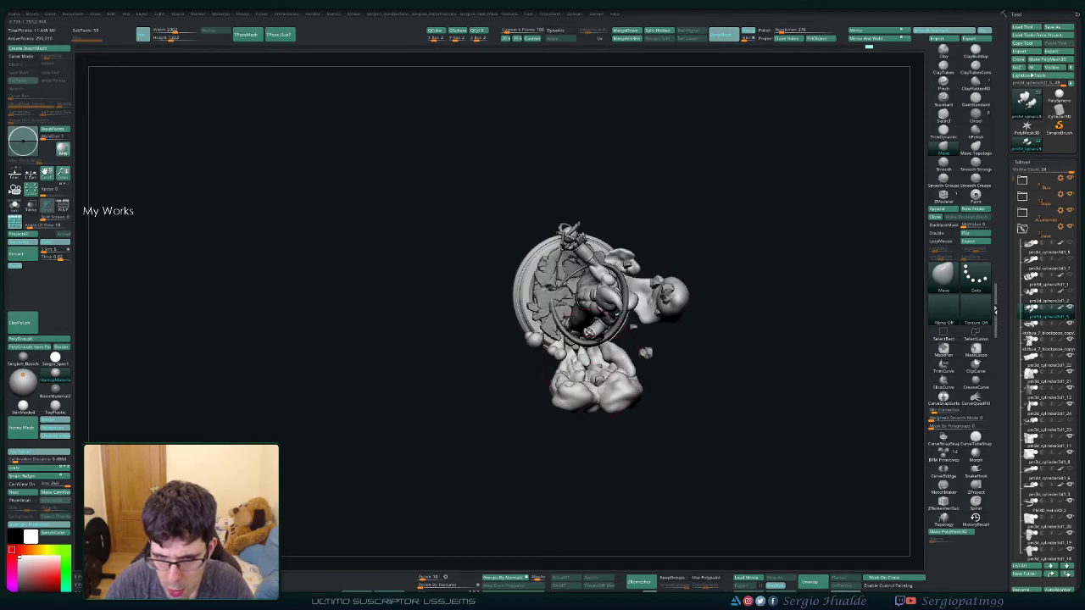
pyautogui.moveTo(612, 349)
pyautogui.mouseDown()
pyautogui.moveTo(632, 373)
pyautogui.moveTo(615, 408)
pyautogui.moveTo(640, 392)
pyautogui.moveTo(561, 363)
pyautogui.mouseUp()
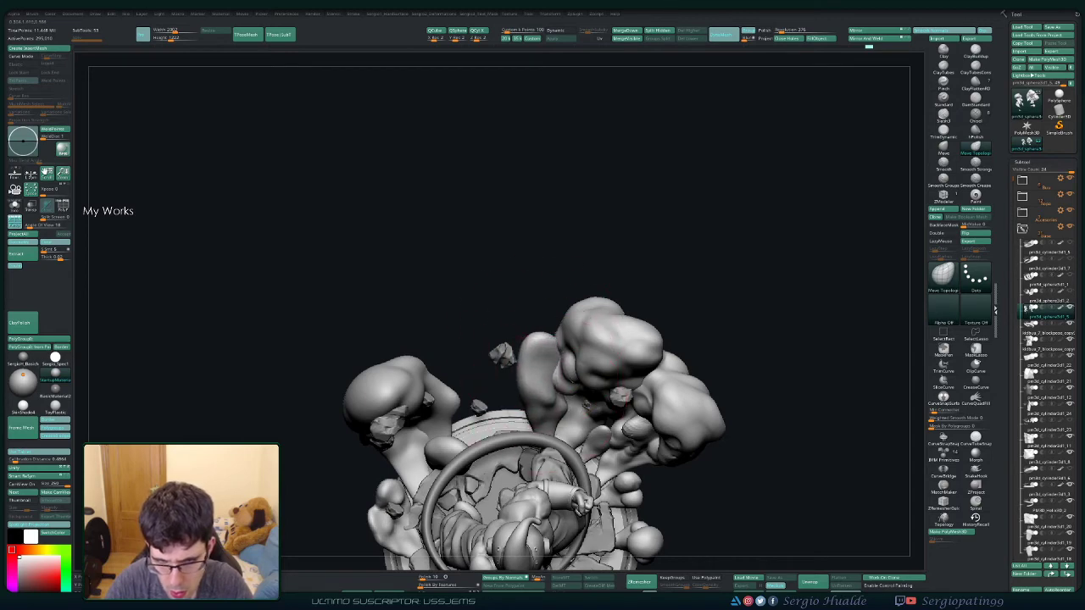
pyautogui.moveTo(581, 502)
pyautogui.keyDown('shift'); pyautogui.mouseDown()
pyautogui.moveTo(543, 407)
pyautogui.moveTo(509, 396)
pyautogui.mouseUp(); pyautogui.keyUp('shift')
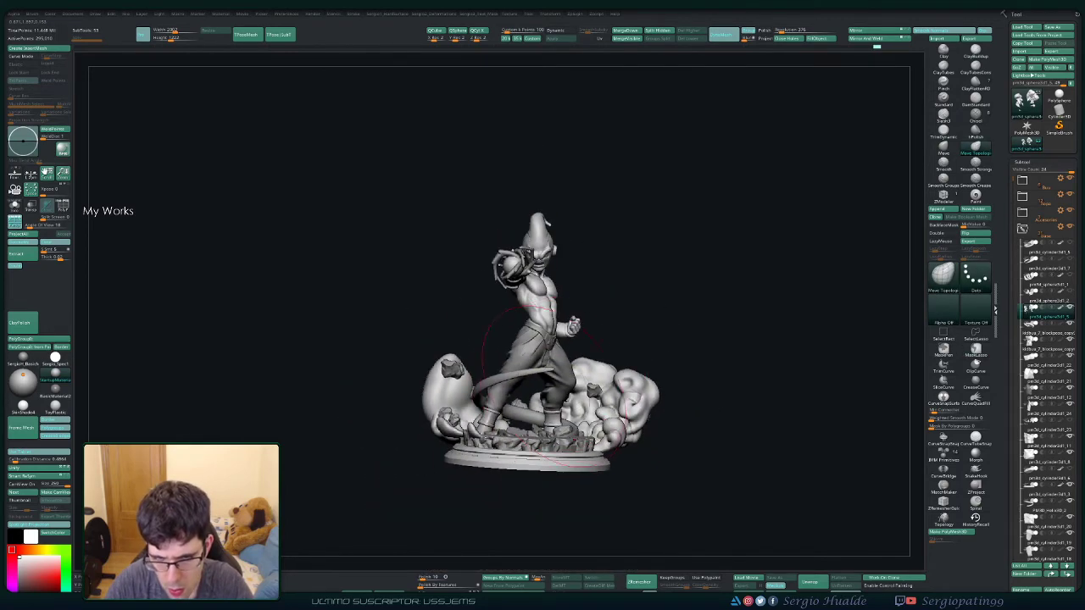
pyautogui.press('space')
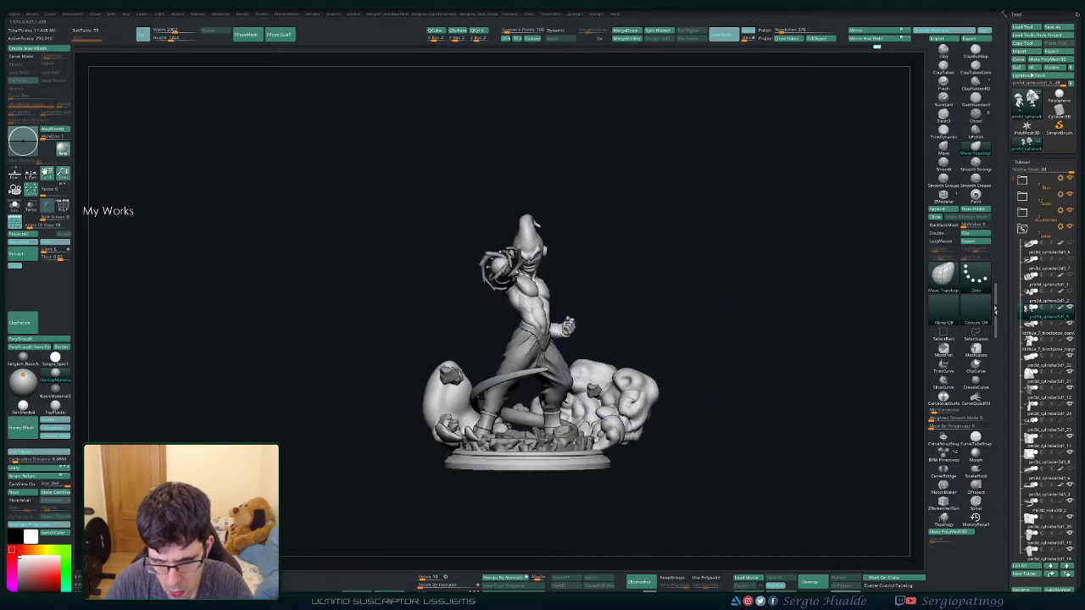
pyautogui.moveTo(763, 382); pyautogui.dragTo(881, 373)
pyautogui.moveTo(582, 356)
pyautogui.mouseDown()
pyautogui.moveTo(581, 415)
pyautogui.moveTo(582, 405)
pyautogui.mouseUp()
# Step: Mask off the bottom cloud blob and shift it up and to the right
pyautogui.keyDown('alt'); pyautogui.moveTo(582, 405); pyautogui.dragTo(581, 387, button='right'); pyautogui.keyUp('alt')
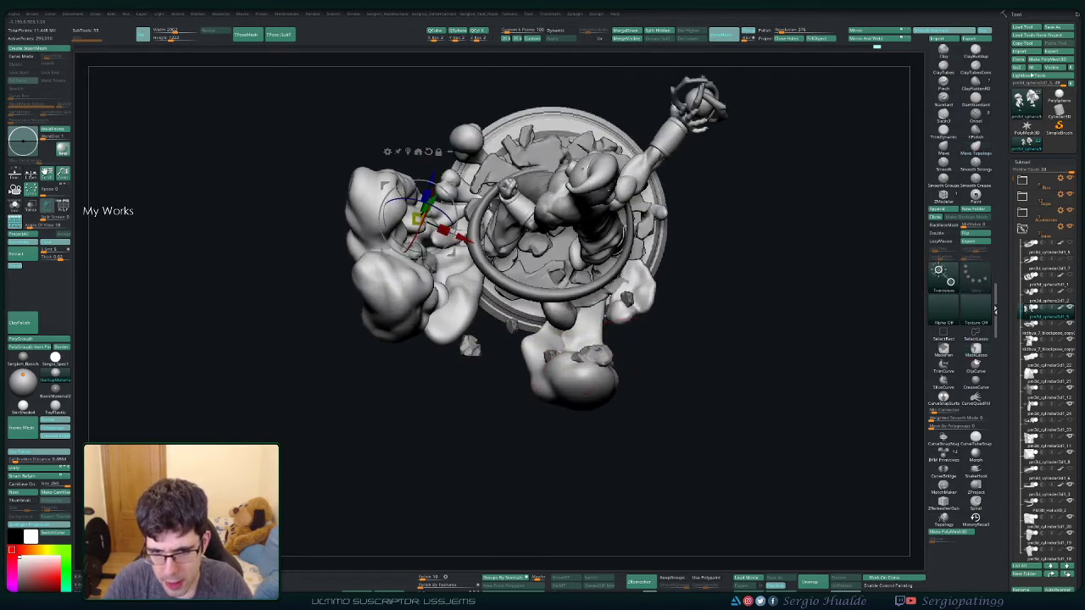
pyautogui.moveTo(581, 387)
pyautogui.mouseDown()
pyautogui.moveTo(678, 387)
pyautogui.moveTo(654, 412)
pyautogui.moveTo(618, 407)
pyautogui.mouseUp()
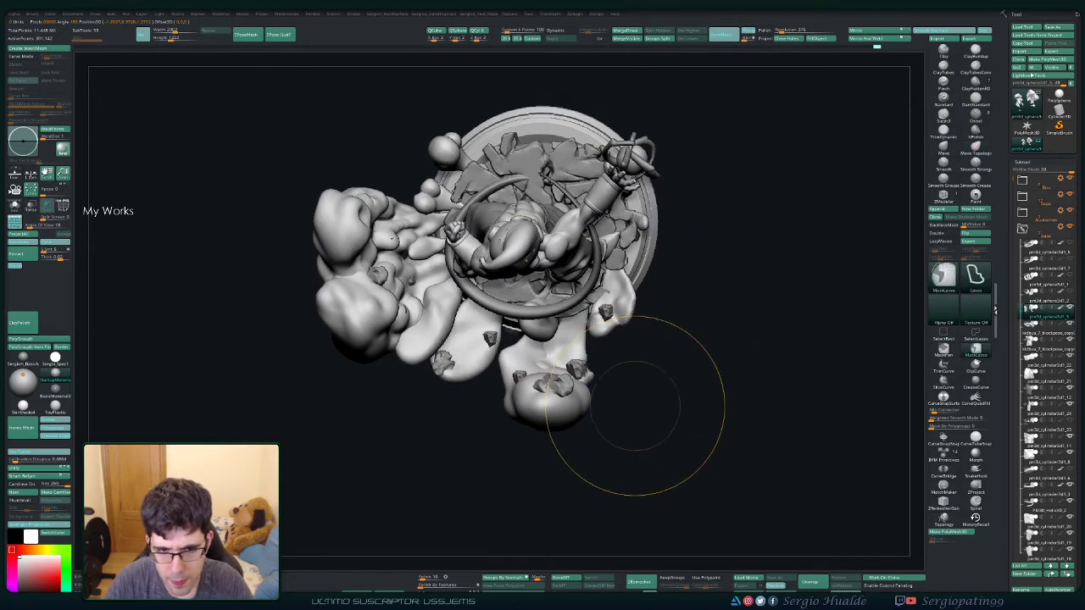
pyautogui.keyDown('ctrl'); pyautogui.keyDown('alt'); pyautogui.keyDown('shift'); pyautogui.click(557, 424); pyautogui.keyUp('shift'); pyautogui.keyUp('alt'); pyautogui.keyUp('ctrl')
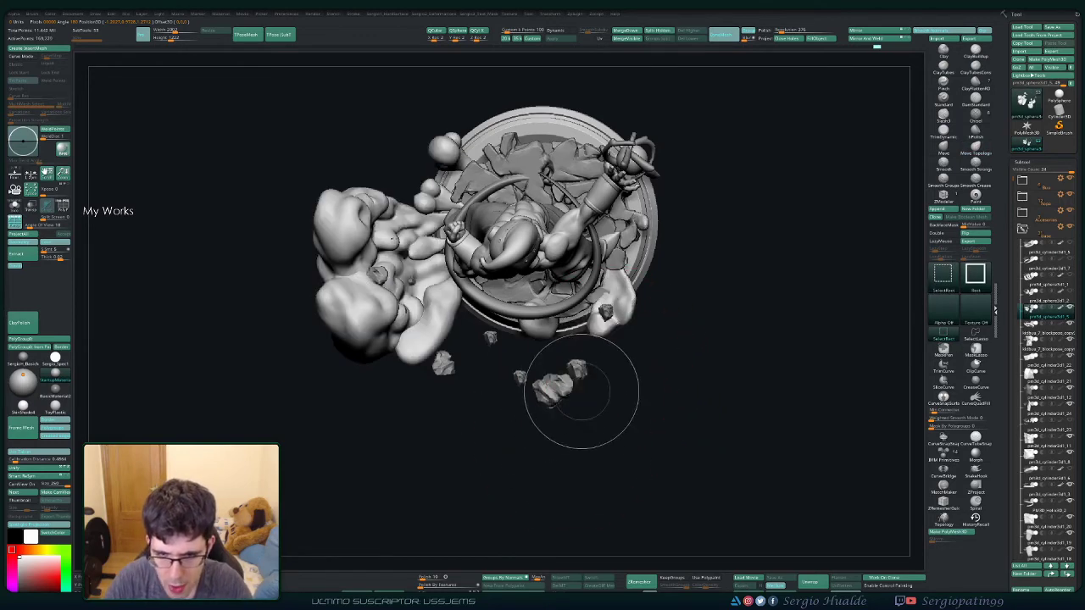
pyautogui.hotkey('ctrl', 'a')
pyautogui.keyDown('ctrl'); pyautogui.keyDown('shift'); pyautogui.click(577, 407); pyautogui.keyUp('shift'); pyautogui.keyUp('ctrl')
pyautogui.press('w')
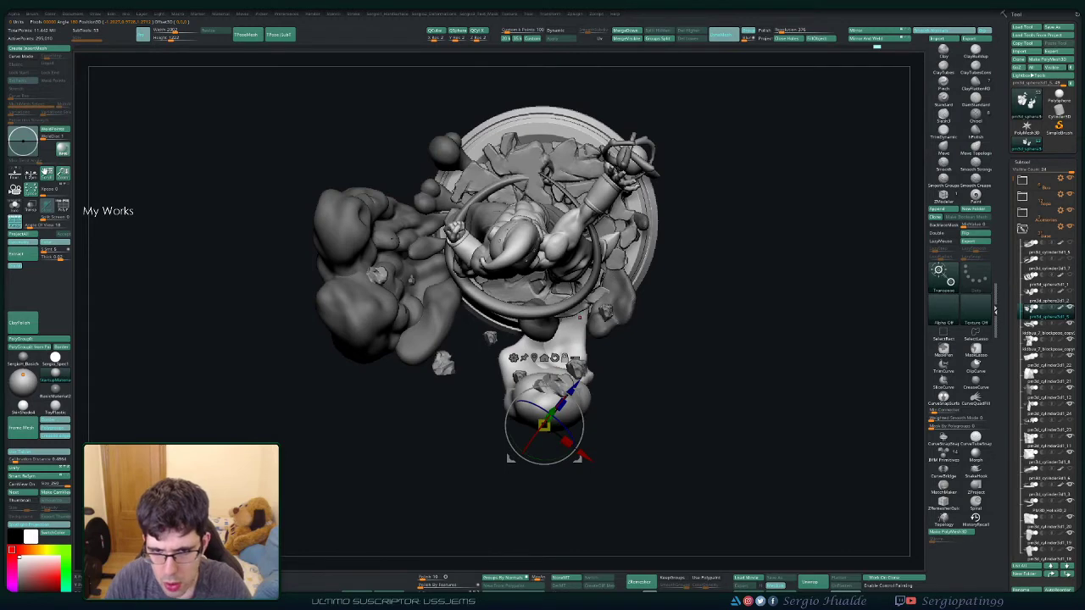
pyautogui.moveTo(543, 424)
pyautogui.keyDown('alt'); pyautogui.mouseDown()
pyautogui.moveTo(581, 320)
pyautogui.moveTo(600, 318)
pyautogui.mouseUp(); pyautogui.keyUp('alt')
pyautogui.moveTo(746, 356)
pyautogui.mouseDown()
pyautogui.moveTo(746, 280)
pyautogui.moveTo(746, 356)
pyautogui.mouseUp()
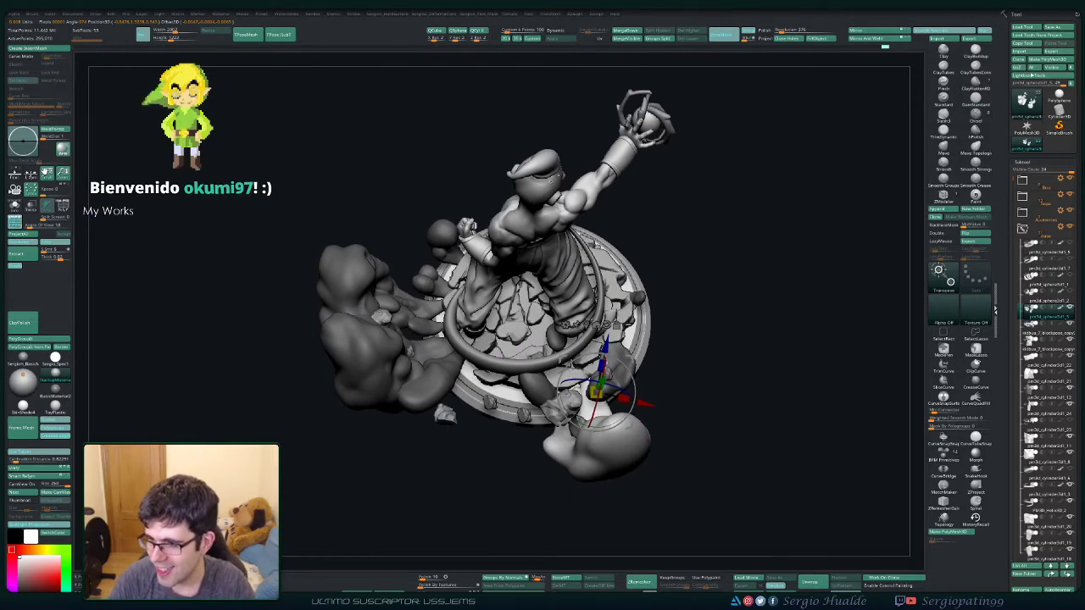
pyautogui.press('q')
# Step: From a rear view, rotate the curling tail's tip slightly around its pivot
pyautogui.moveTo(733, 356)
pyautogui.mouseDown()
pyautogui.moveTo(729, 288)
pyautogui.moveTo(715, 339)
pyautogui.mouseUp()
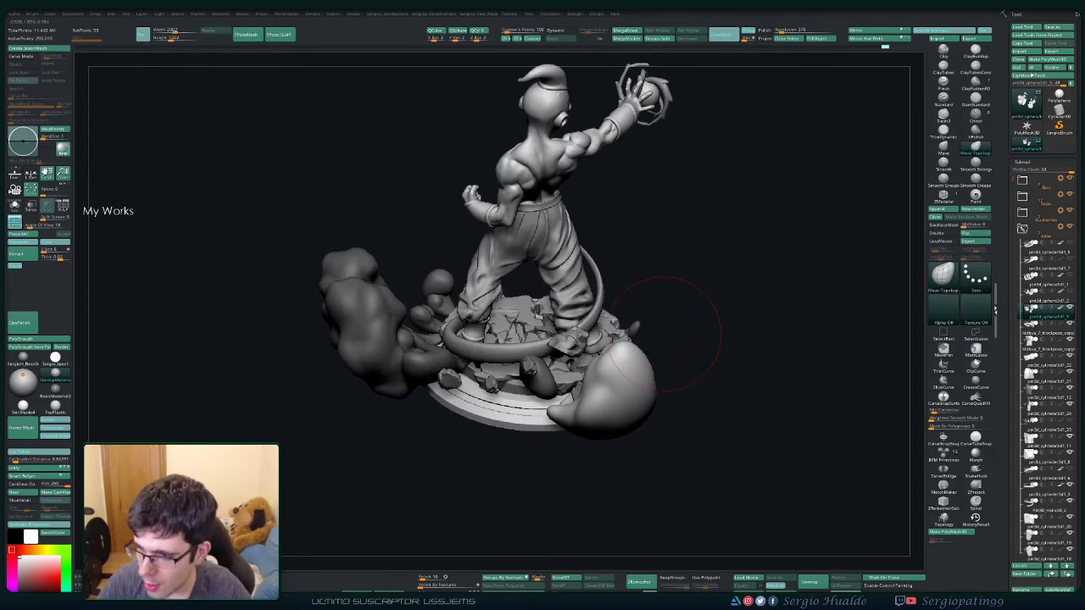
pyautogui.moveTo(774, 314)
pyautogui.mouseDown()
pyautogui.moveTo(729, 322)
pyautogui.moveTo(729, 407)
pyautogui.moveTo(763, 373)
pyautogui.moveTo(605, 287)
pyautogui.mouseUp()
pyautogui.press('w')
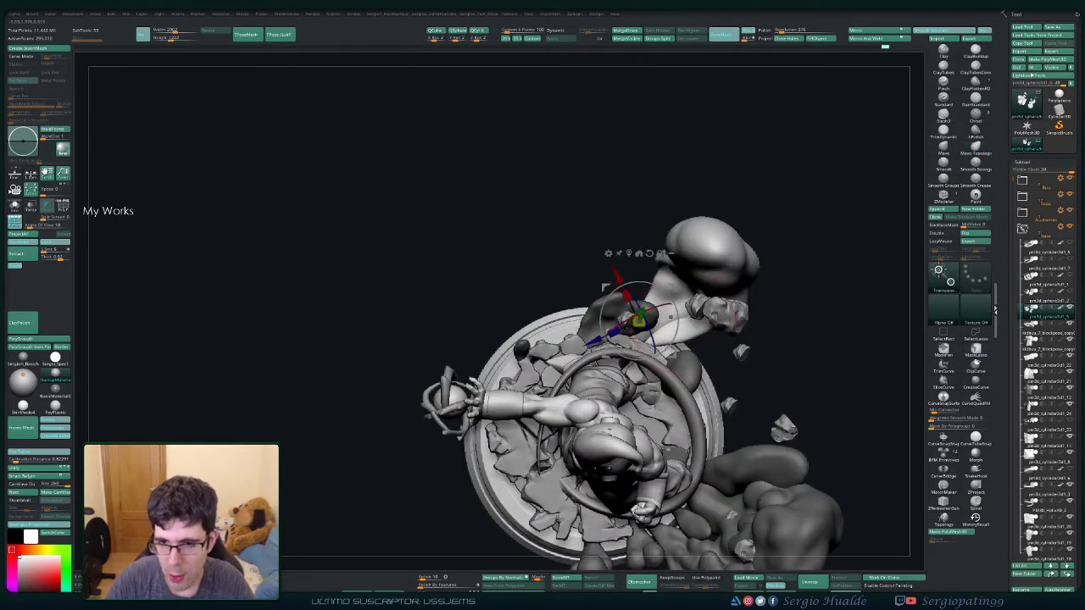
pyautogui.moveTo(670, 309)
pyautogui.mouseDown()
pyautogui.moveTo(652, 288)
pyautogui.moveTo(663, 295)
pyautogui.mouseUp()
pyautogui.press('q')
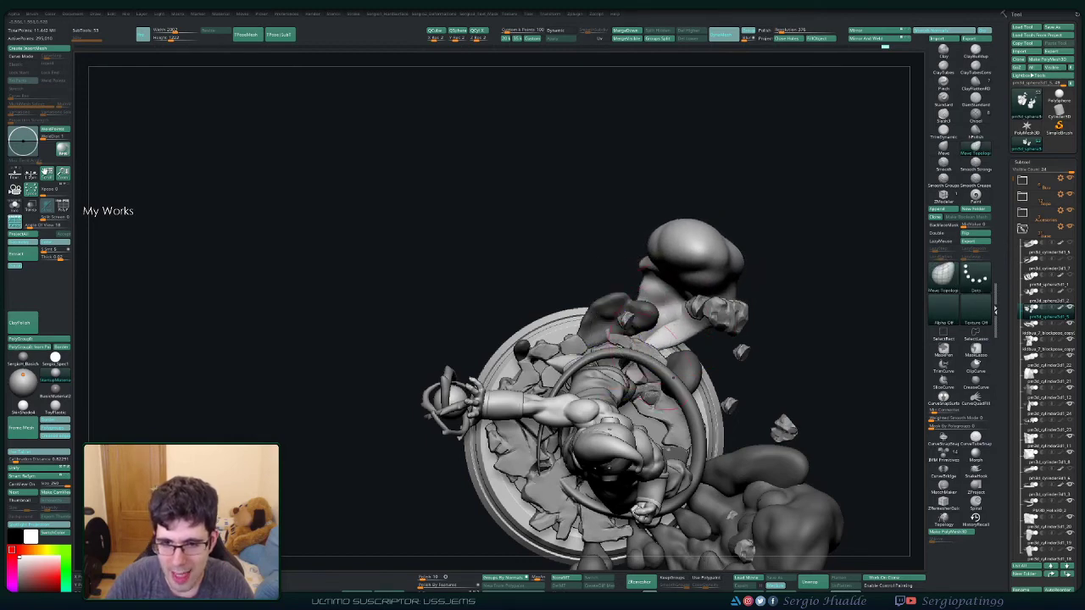
# Step: Realign the tail's gizmo to the world axes, then view the base from above
pyautogui.moveTo(678, 239); pyautogui.dragTo(780, 309)
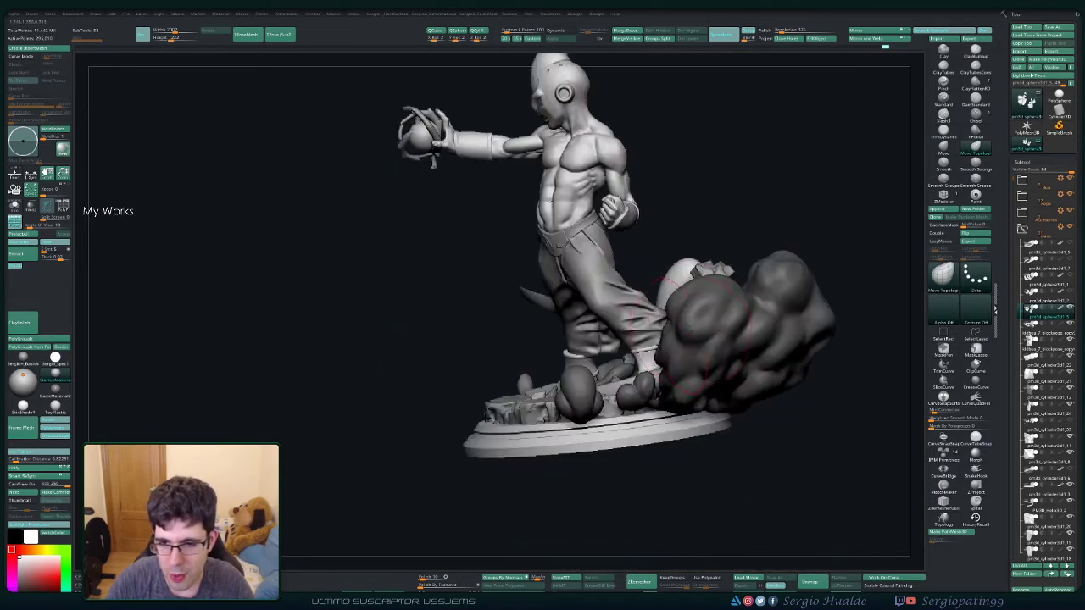
pyautogui.press('w')
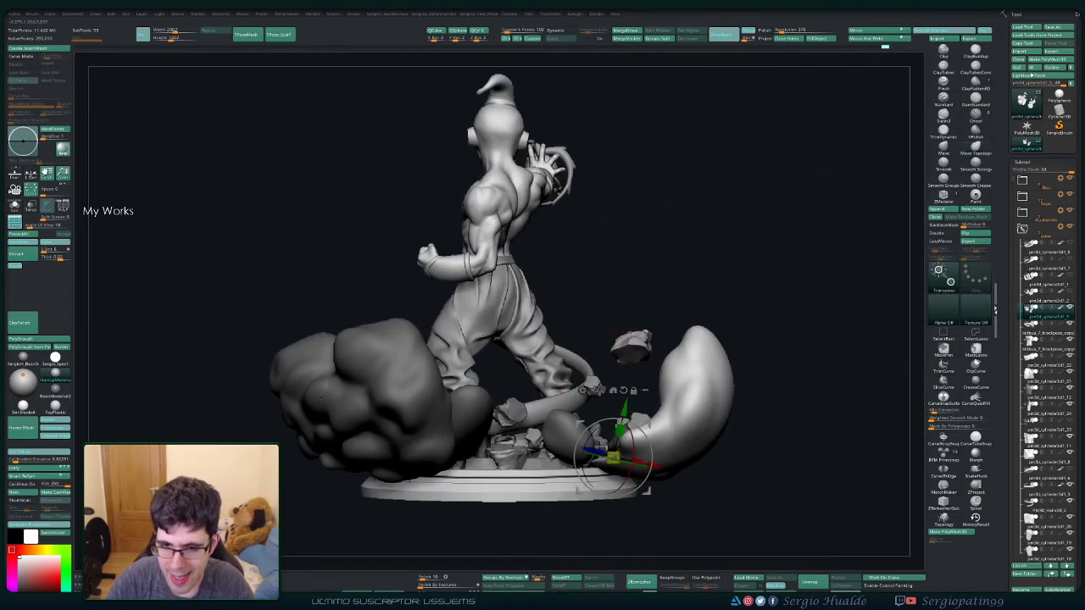
pyautogui.click(624, 391)
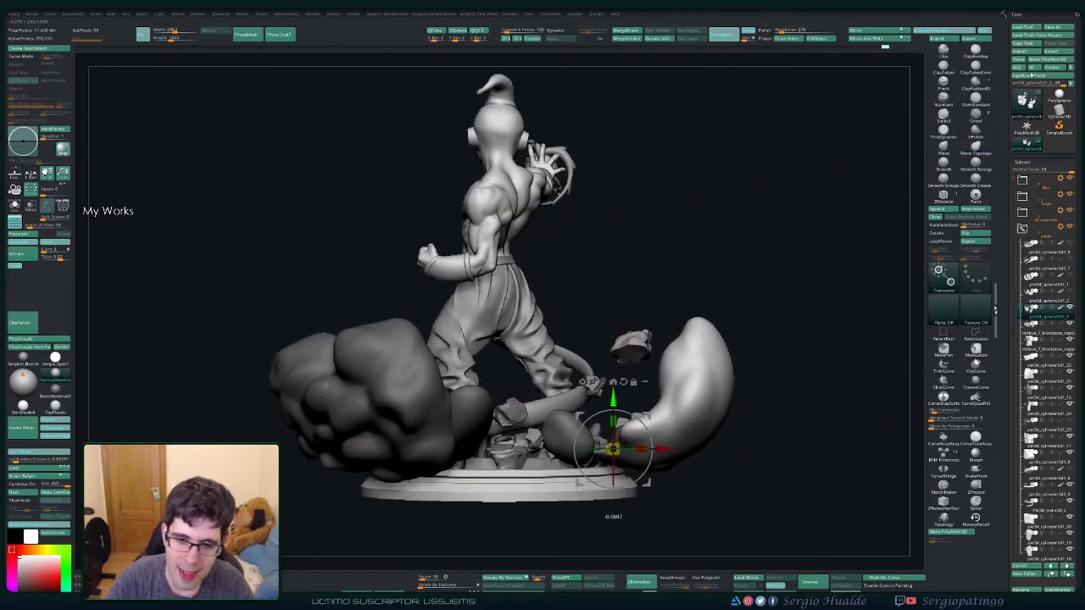
pyautogui.press('q')
pyautogui.moveTo(598, 416); pyautogui.dragTo(474, 398, button='right')
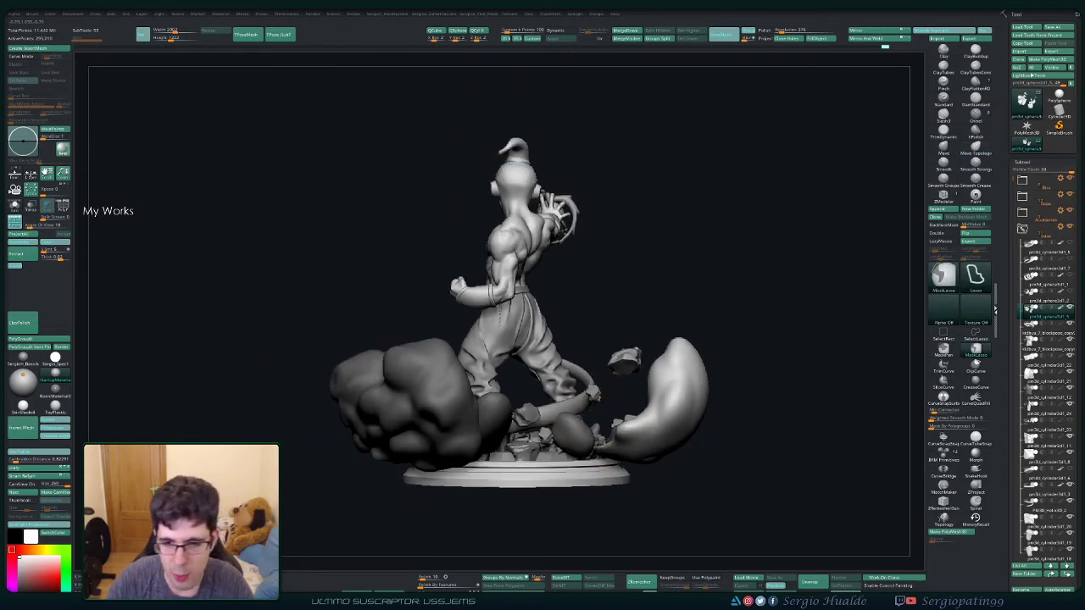
pyautogui.moveTo(600, 281); pyautogui.dragTo(575, 285, button='right')
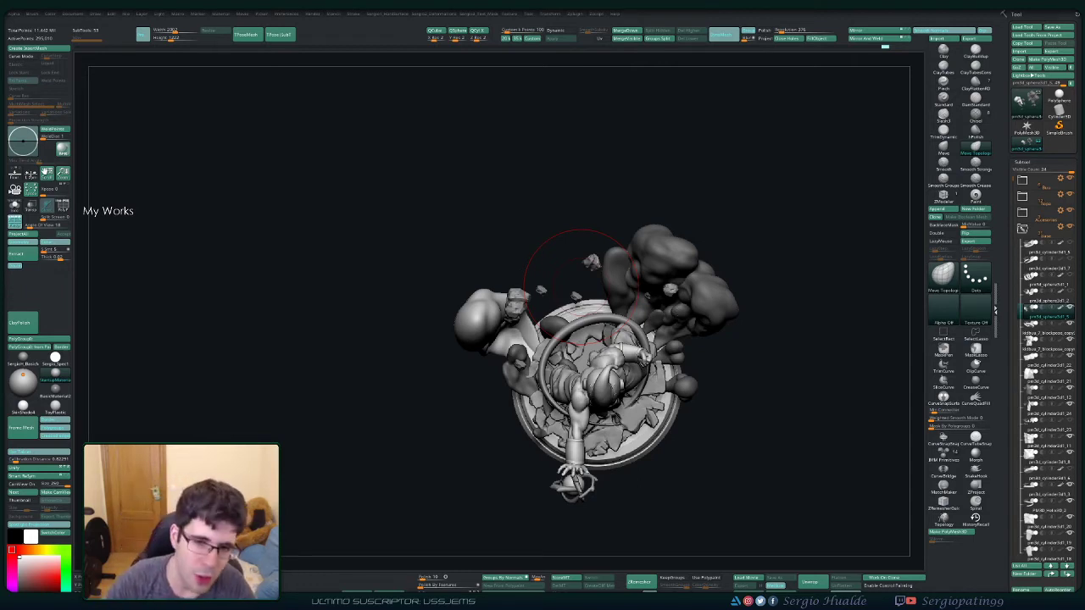
# Step: Pull out and enlarge the white tail-tip blob with the Move brush
pyautogui.moveTo(790, 366)
pyautogui.mouseDown()
pyautogui.moveTo(763, 279)
pyautogui.moveTo(618, 373)
pyautogui.mouseUp()
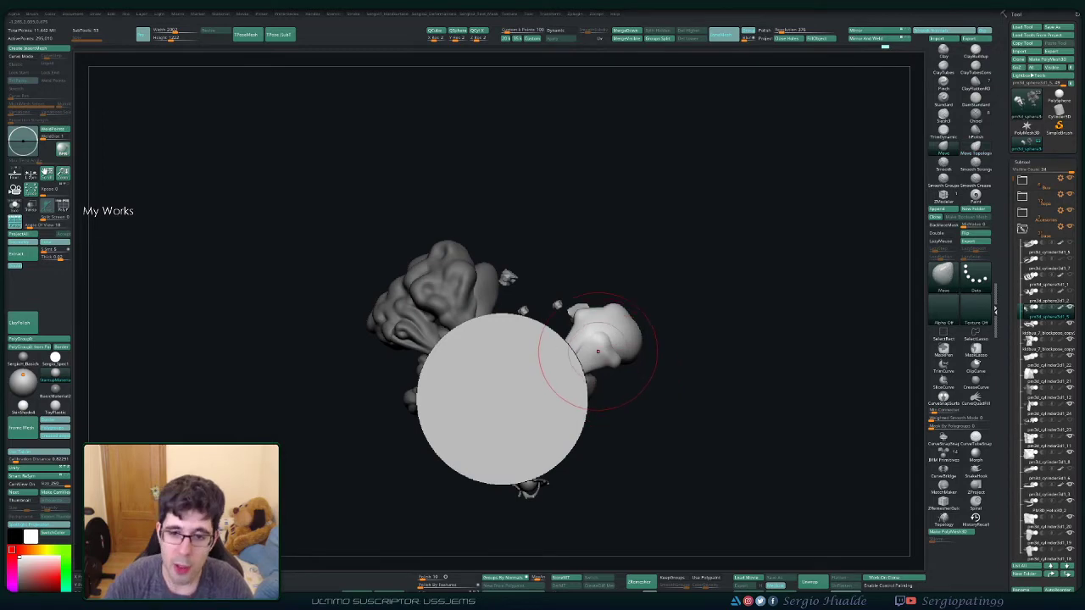
pyautogui.moveTo(594, 365); pyautogui.dragTo(614, 339)
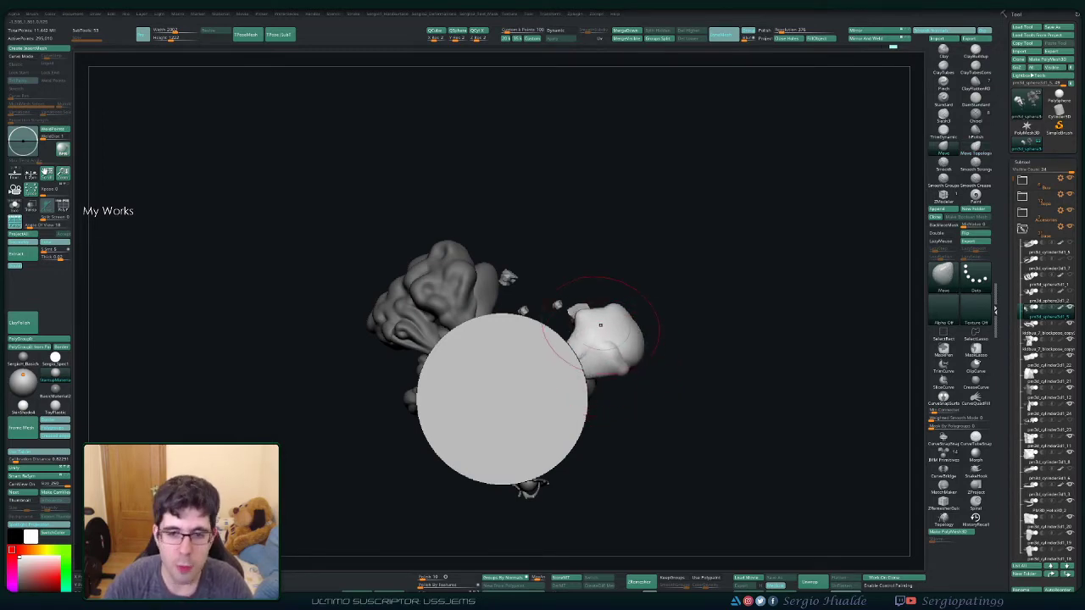
pyautogui.moveTo(627, 441)
pyautogui.mouseDown()
pyautogui.moveTo(629, 319)
pyautogui.moveTo(720, 326)
pyautogui.moveTo(729, 356)
pyautogui.moveTo(704, 305)
pyautogui.moveTo(644, 292)
pyautogui.mouseUp()
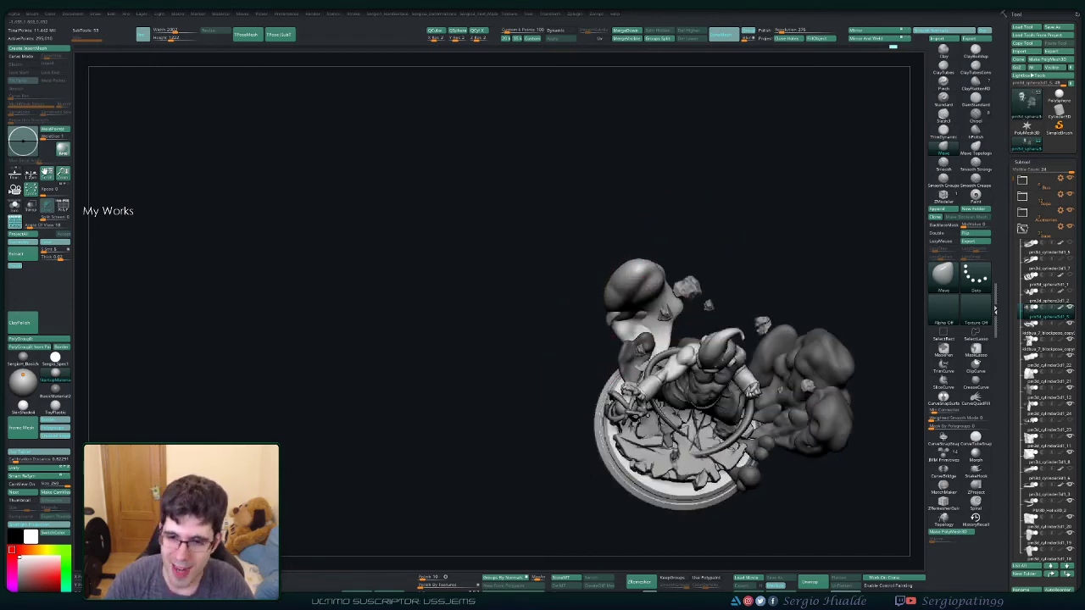
pyautogui.keyDown('ctrl'); pyautogui.moveTo(617, 327); pyautogui.dragTo(594, 279, button='right'); pyautogui.keyUp('ctrl')
pyautogui.moveTo(644, 292); pyautogui.dragTo(597, 339)
# Step: Solo the small white shard and shift it to the right with the gizmo
pyautogui.press('w')
pyautogui.moveTo(583, 285)
pyautogui.mouseDown()
pyautogui.moveTo(632, 403)
pyautogui.moveTo(623, 449)
pyautogui.mouseUp()
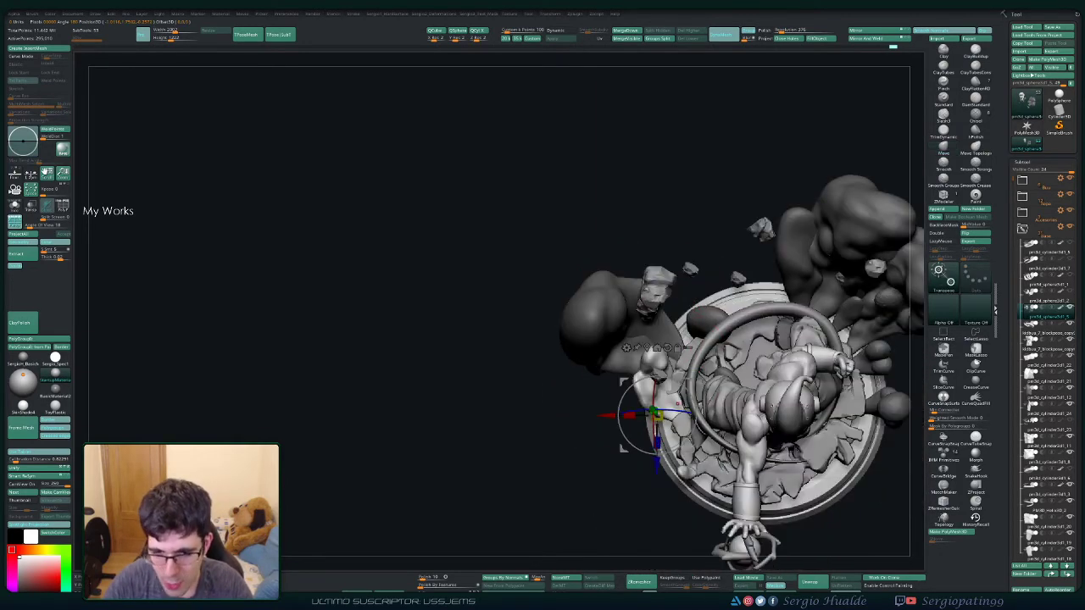
pyautogui.hotkey('ctrl', 'shift', 's')
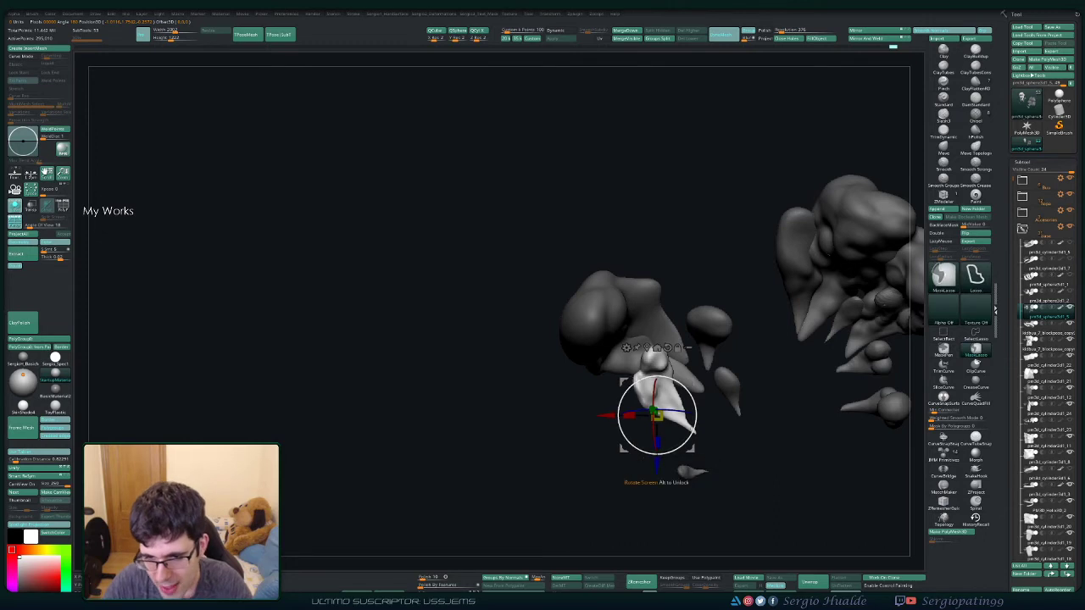
pyautogui.moveTo(657, 480)
pyautogui.mouseDown()
pyautogui.moveTo(681, 482)
pyautogui.moveTo(678, 453)
pyautogui.mouseUp()
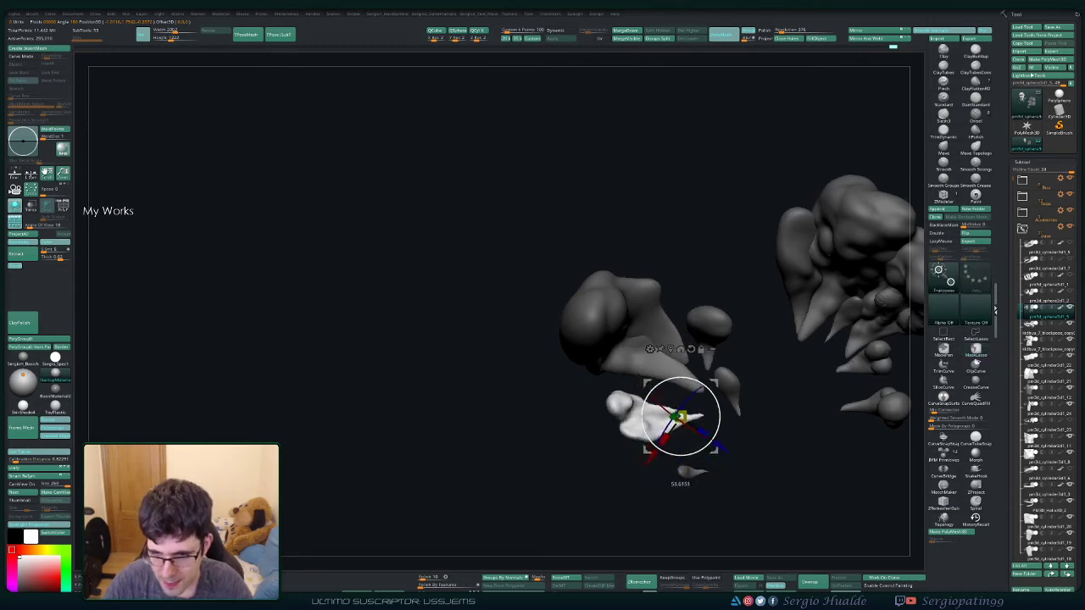
pyautogui.press('q')
pyautogui.moveTo(712, 382); pyautogui.dragTo(717, 450)
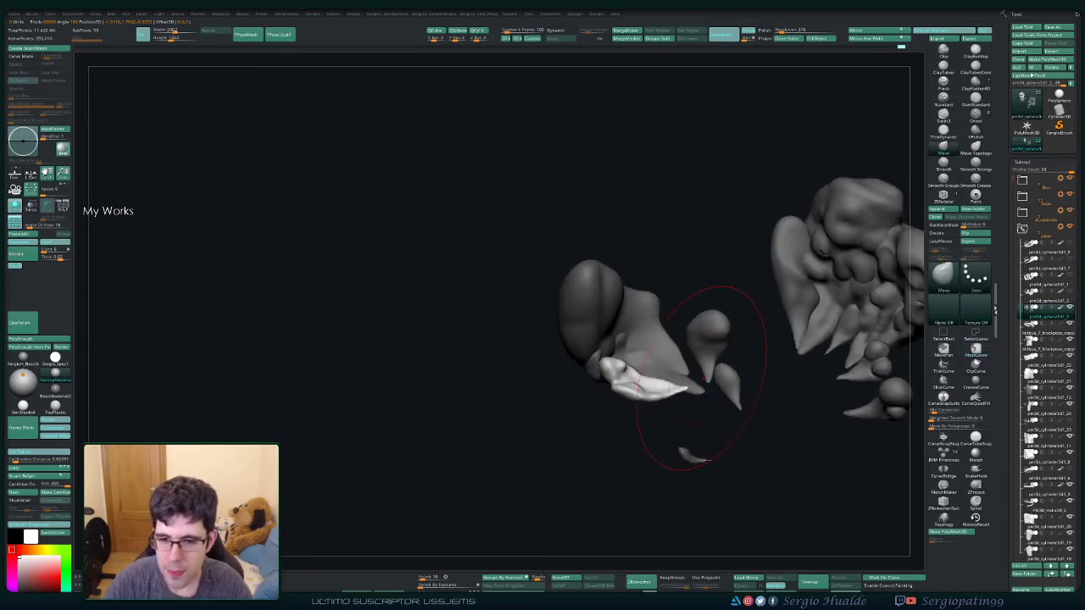
pyautogui.moveTo(644, 458)
pyautogui.mouseDown()
pyautogui.moveTo(627, 390)
pyautogui.moveTo(640, 322)
pyautogui.mouseUp()
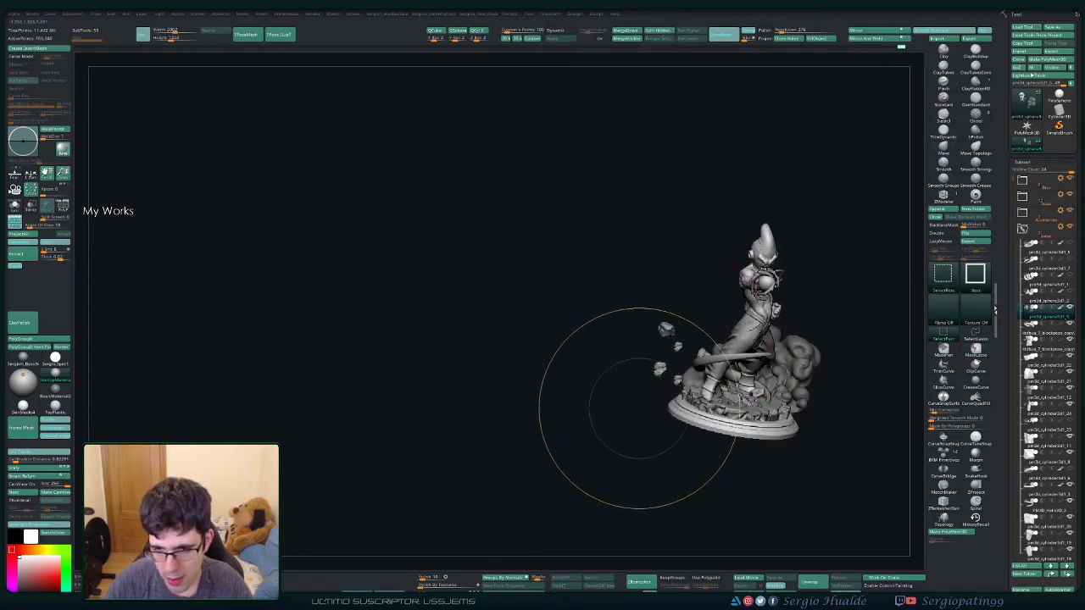
# Step: Unhide all the hidden diorama pieces and return to the Move brush
pyautogui.keyDown('ctrl'); pyautogui.keyDown('shift'); pyautogui.click(640, 395); pyautogui.keyUp('shift'); pyautogui.keyUp('ctrl')
pyautogui.moveTo(751, 431)
pyautogui.keyDown('ctrl'); pyautogui.mouseDown()
pyautogui.moveTo(698, 478)
pyautogui.moveTo(689, 373)
pyautogui.mouseUp(); pyautogui.keyUp('ctrl')
pyautogui.press('b')
pyautogui.press('m')
pyautogui.press('v')
# Step: Reorient the Transpose gizmo without altering the model, then turn the statue to face front
pyautogui.press('w')
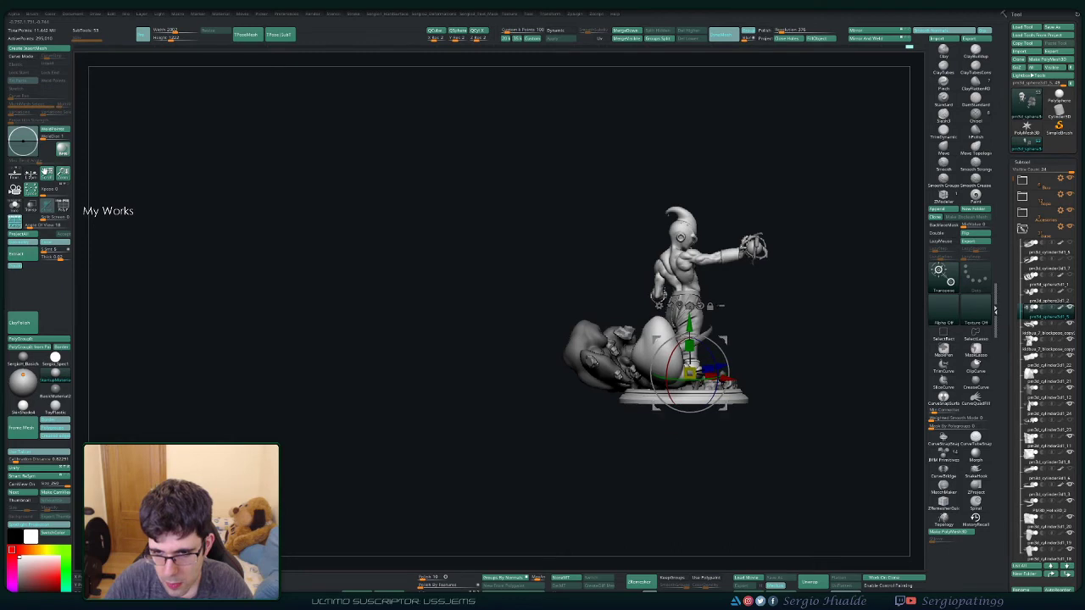
pyautogui.moveTo(814, 364); pyautogui.dragTo(818, 449)
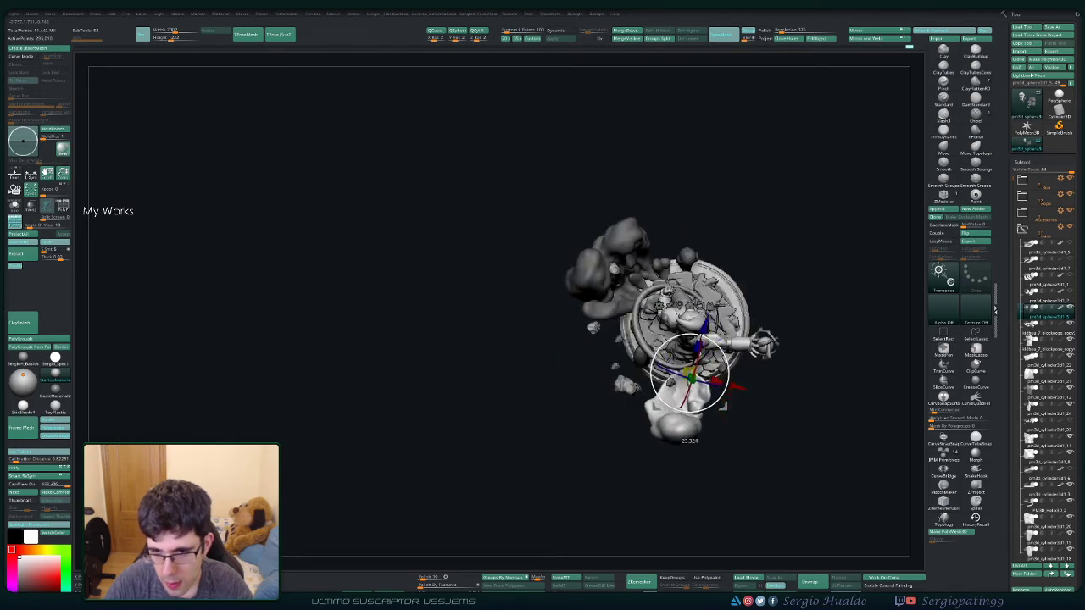
pyautogui.keyDown('alt'); pyautogui.moveTo(720, 398); pyautogui.dragTo(719, 405); pyautogui.keyUp('alt')
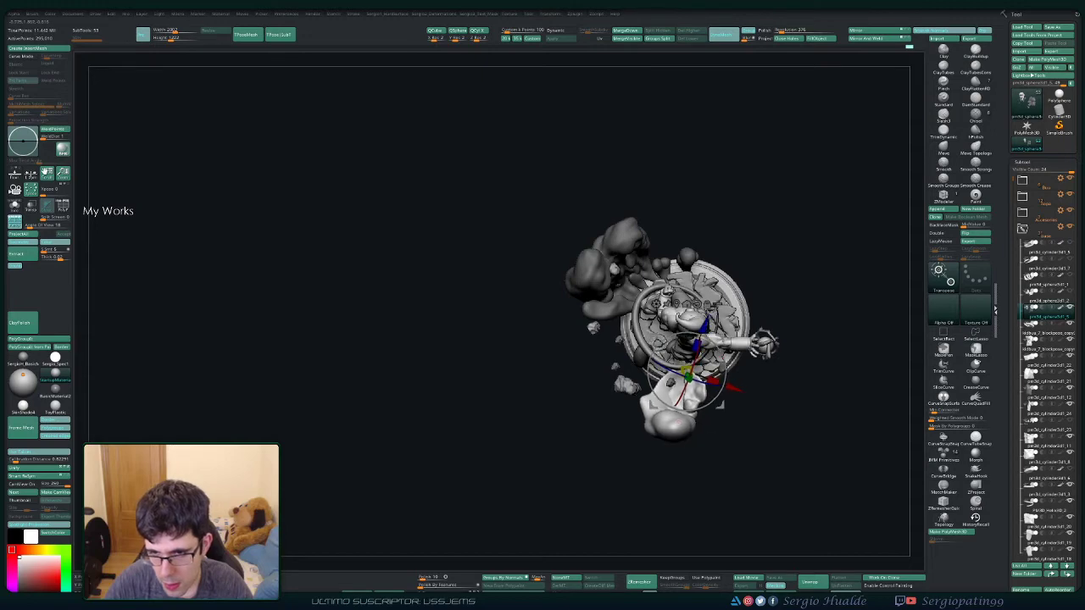
pyautogui.keyDown('shift'); pyautogui.moveTo(797, 458); pyautogui.dragTo(814, 373); pyautogui.keyUp('shift')
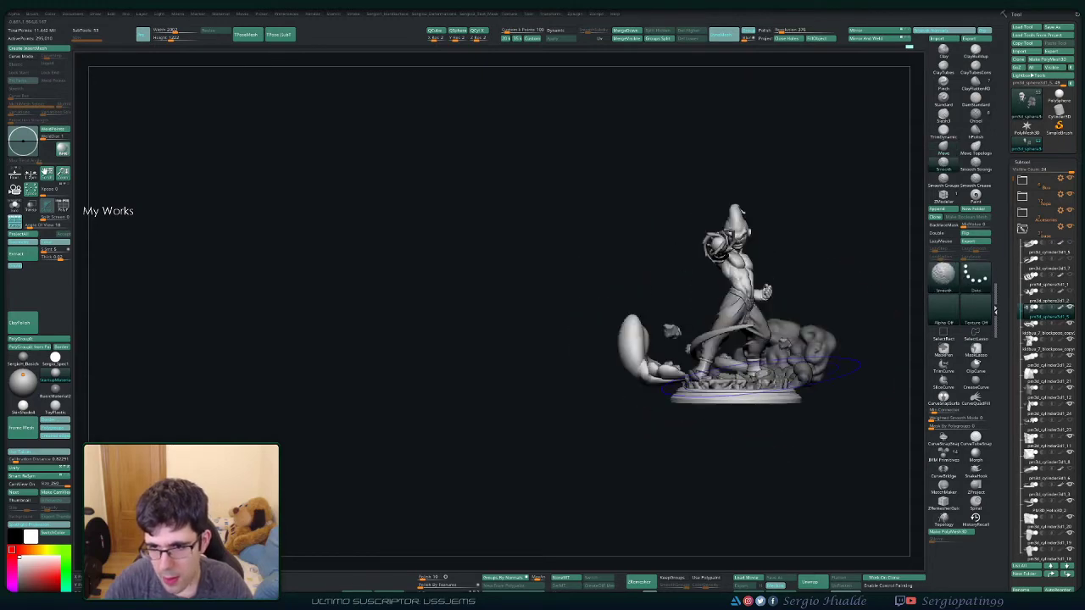
pyautogui.press('w')
pyautogui.moveTo(628, 398)
pyautogui.mouseDown()
pyautogui.moveTo(627, 480)
pyautogui.moveTo(636, 428)
pyautogui.moveTo(635, 452)
pyautogui.mouseUp()
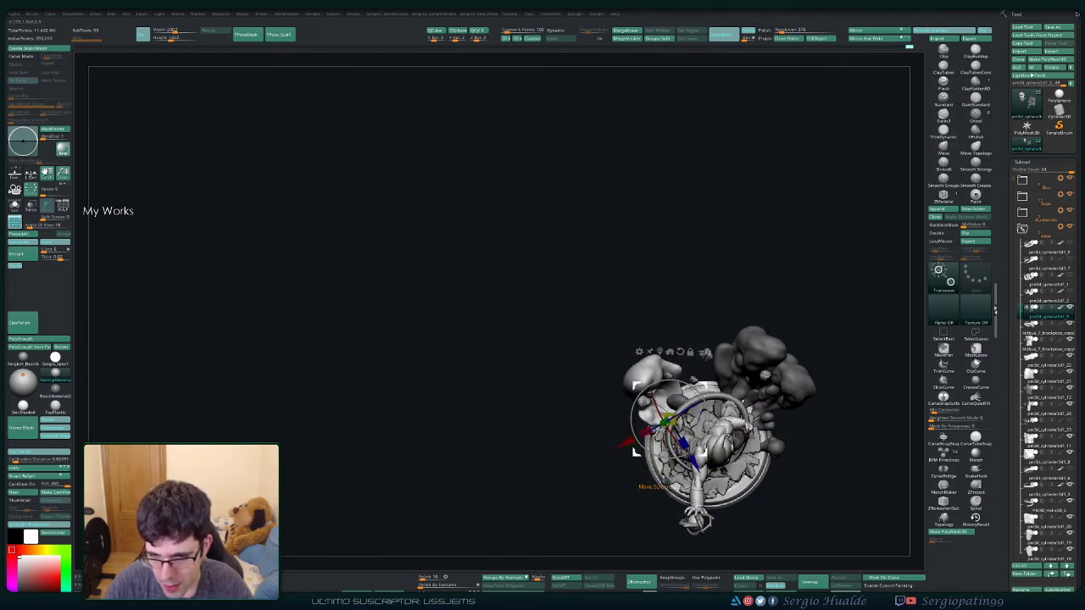
pyautogui.press('q')
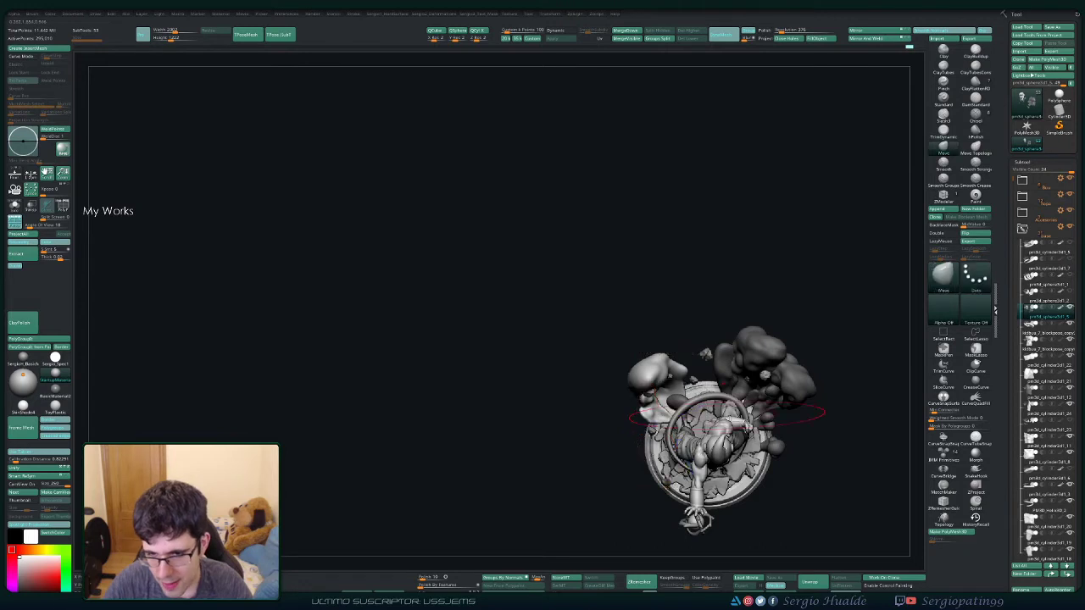
pyautogui.moveTo(726, 413); pyautogui.dragTo(711, 373, button='right')
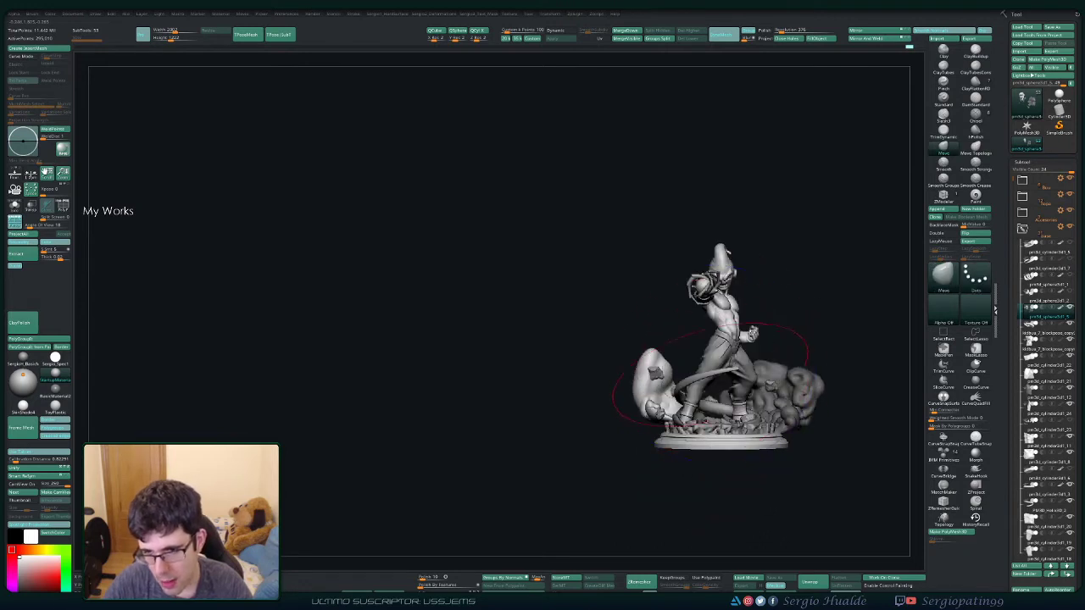
pyautogui.moveTo(795, 315)
pyautogui.mouseDown(button='right')
pyautogui.moveTo(848, 322)
pyautogui.moveTo(813, 339)
pyautogui.mouseUp(button='right')
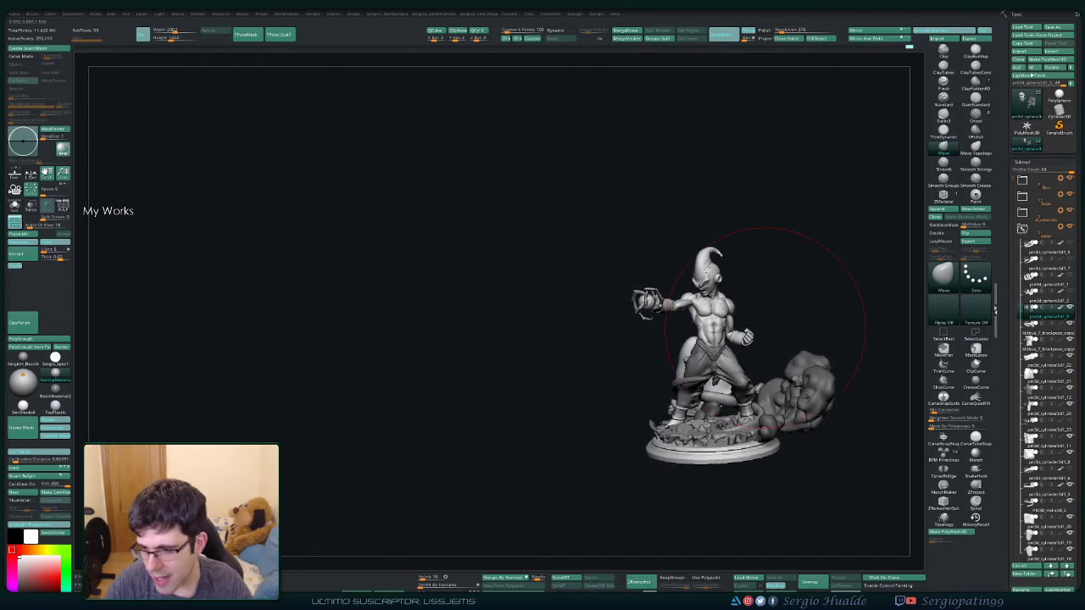
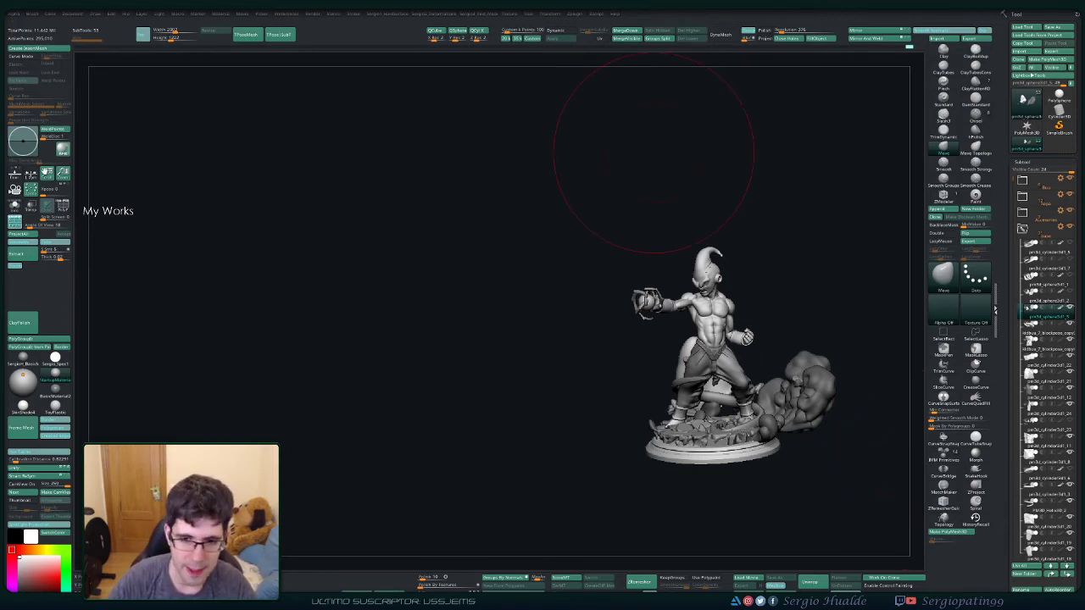
# Step: Orbit around the statue, briefly isolating the smoke cloud pieces and then showing everything again
pyautogui.moveTo(597, 360)
pyautogui.keyDown('alt'); pyautogui.mouseDown()
pyautogui.moveTo(453, 391)
pyautogui.moveTo(474, 356)
pyautogui.mouseUp(); pyautogui.keyUp('alt')
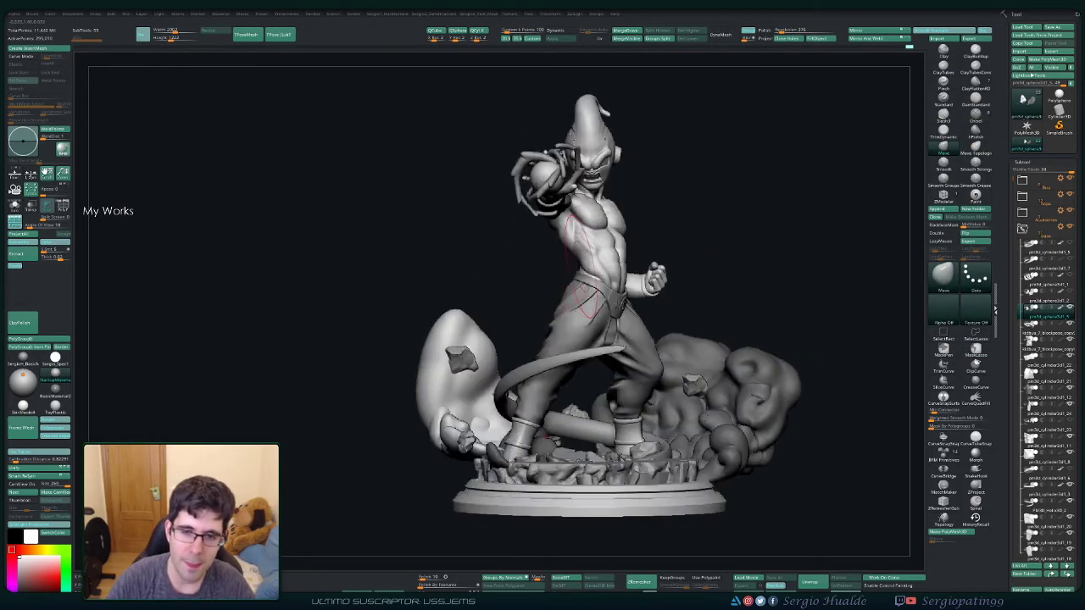
pyautogui.moveTo(585, 271); pyautogui.dragTo(593, 335, button='right')
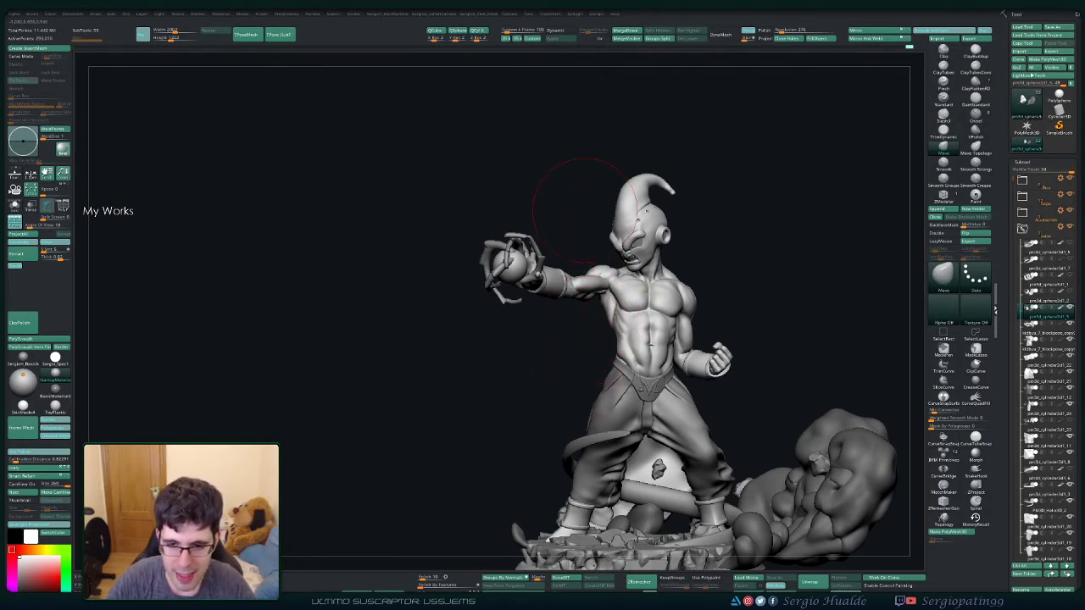
pyautogui.moveTo(733, 337); pyautogui.dragTo(593, 347)
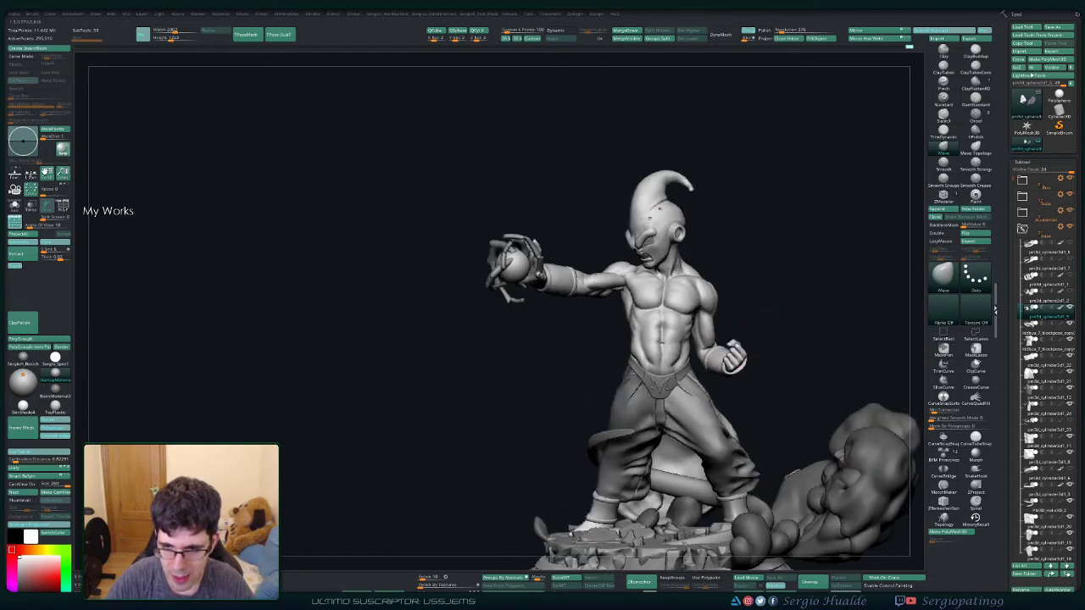
pyautogui.moveTo(922, 415)
pyautogui.mouseDown()
pyautogui.moveTo(693, 390)
pyautogui.moveTo(659, 424)
pyautogui.moveTo(629, 263)
pyautogui.mouseUp()
pyautogui.keyDown('ctrl'); pyautogui.keyDown('shift'); pyautogui.click(577, 327); pyautogui.keyUp('shift'); pyautogui.keyUp('ctrl')
pyautogui.keyDown('ctrl'); pyautogui.keyDown('shift'); pyautogui.click(577, 326); pyautogui.keyUp('shift'); pyautogui.keyUp('ctrl')
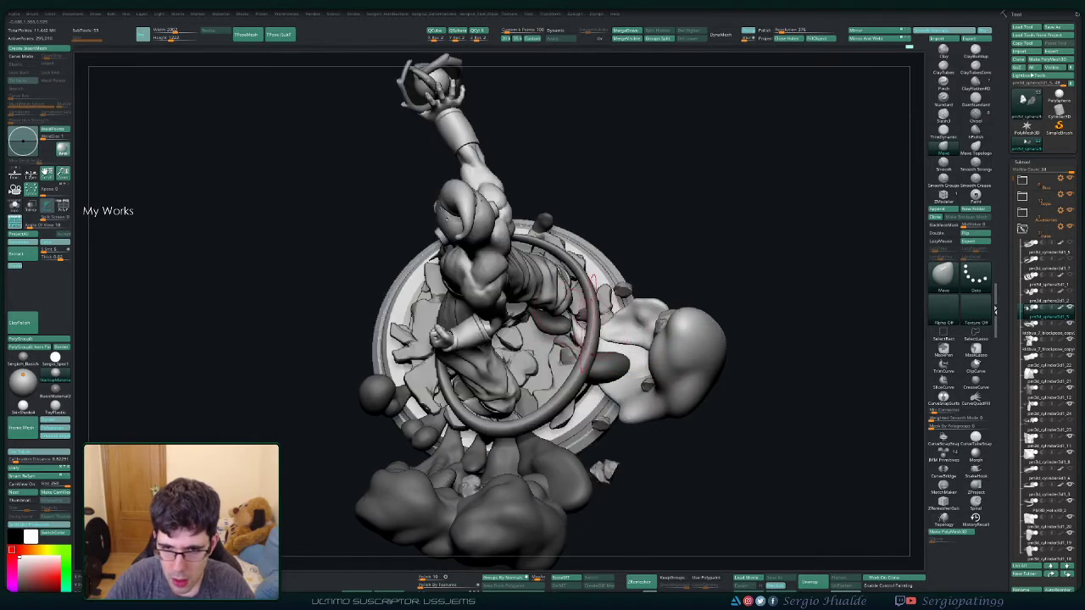
# Step: Orbit to the back and isolate a few cloud and cloth pieces, hiding the figure and base
pyautogui.moveTo(579, 326); pyautogui.dragTo(631, 399)
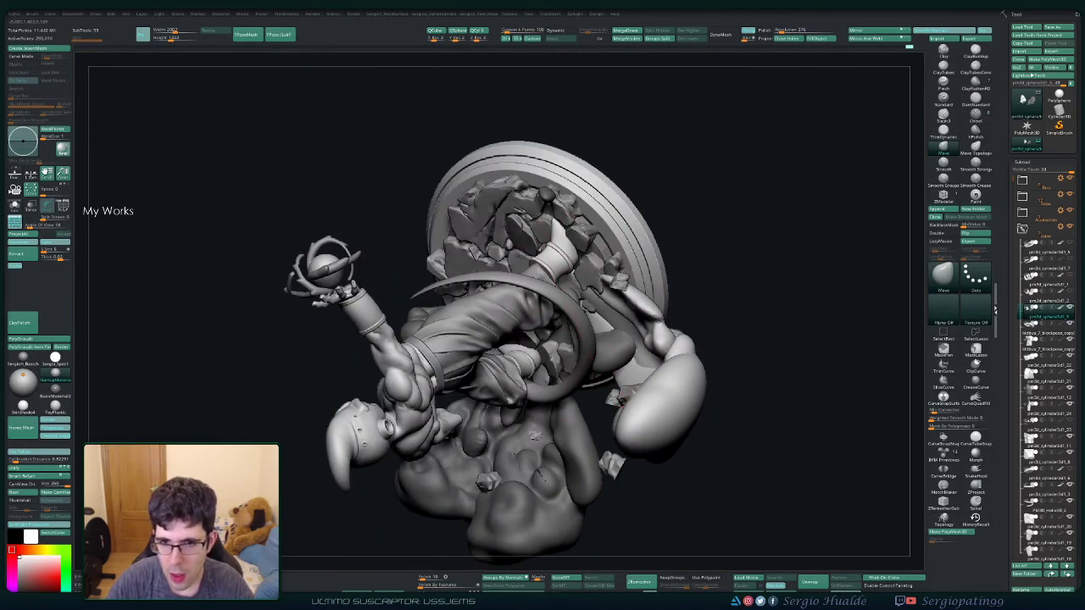
pyautogui.moveTo(628, 182); pyautogui.dragTo(632, 212)
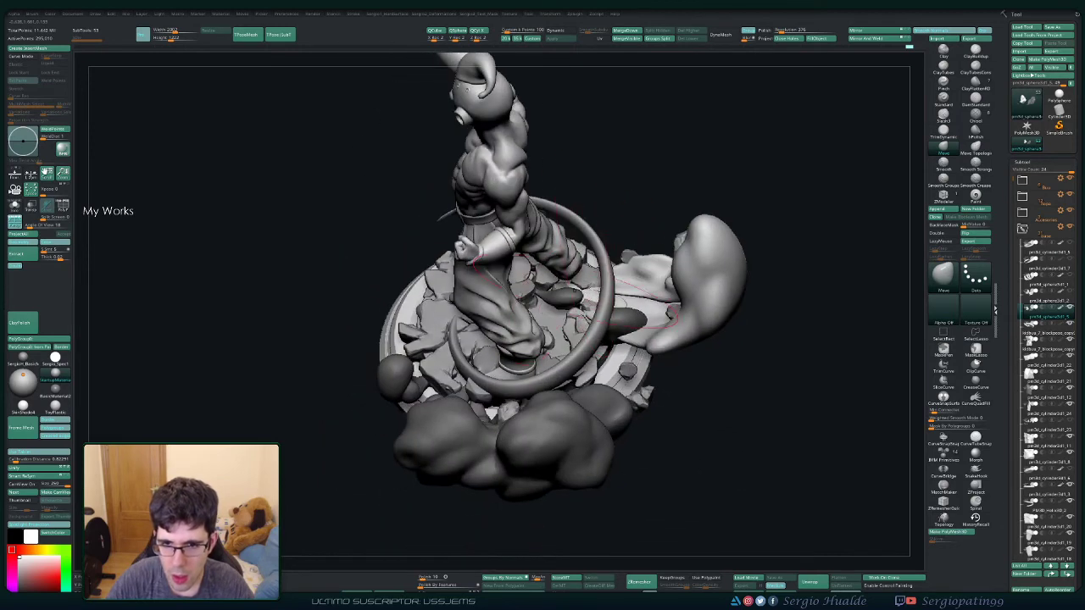
pyautogui.moveTo(669, 312)
pyautogui.mouseDown()
pyautogui.moveTo(665, 286)
pyautogui.moveTo(619, 314)
pyautogui.moveTo(606, 305)
pyautogui.moveTo(610, 330)
pyautogui.mouseUp()
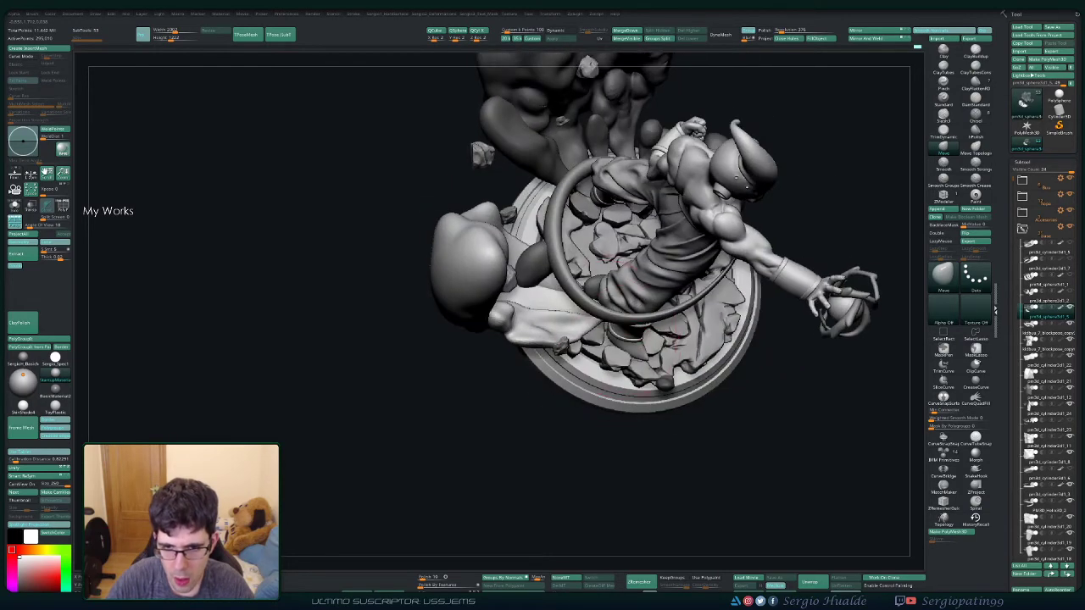
pyautogui.moveTo(631, 381)
pyautogui.mouseDown()
pyautogui.moveTo(640, 363)
pyautogui.moveTo(585, 339)
pyautogui.mouseUp()
pyautogui.keyDown('ctrl'); pyautogui.keyDown('shift'); pyautogui.click(582, 339); pyautogui.keyUp('shift'); pyautogui.keyUp('ctrl')
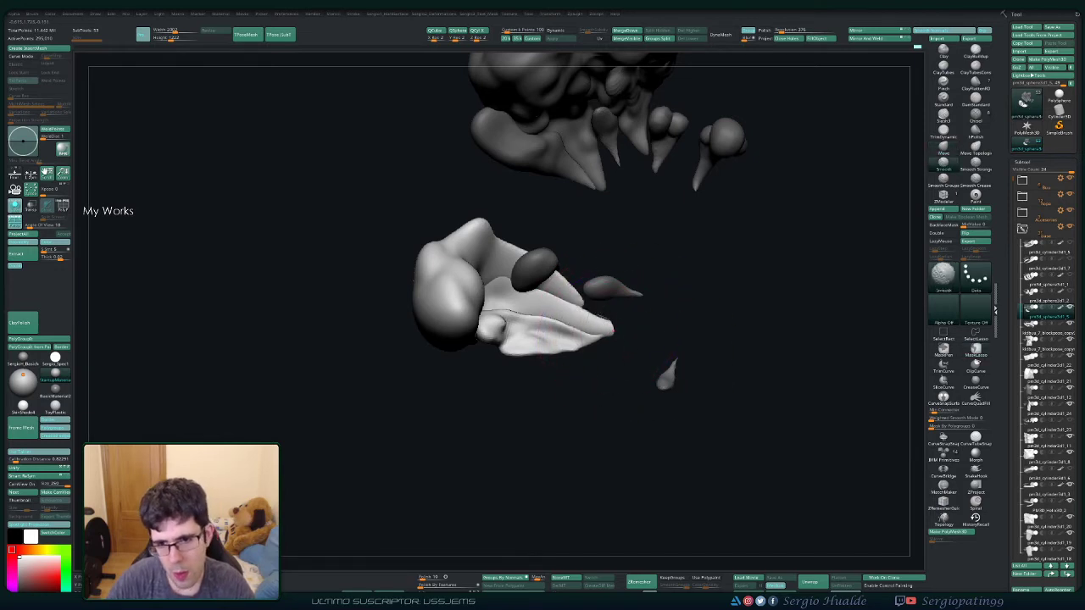
# Step: Inspect the isolated cloud pieces, then show the full statue and orbit it
pyautogui.moveTo(625, 351)
pyautogui.mouseDown()
pyautogui.moveTo(644, 339)
pyautogui.moveTo(609, 341)
pyautogui.moveTo(618, 327)
pyautogui.mouseUp()
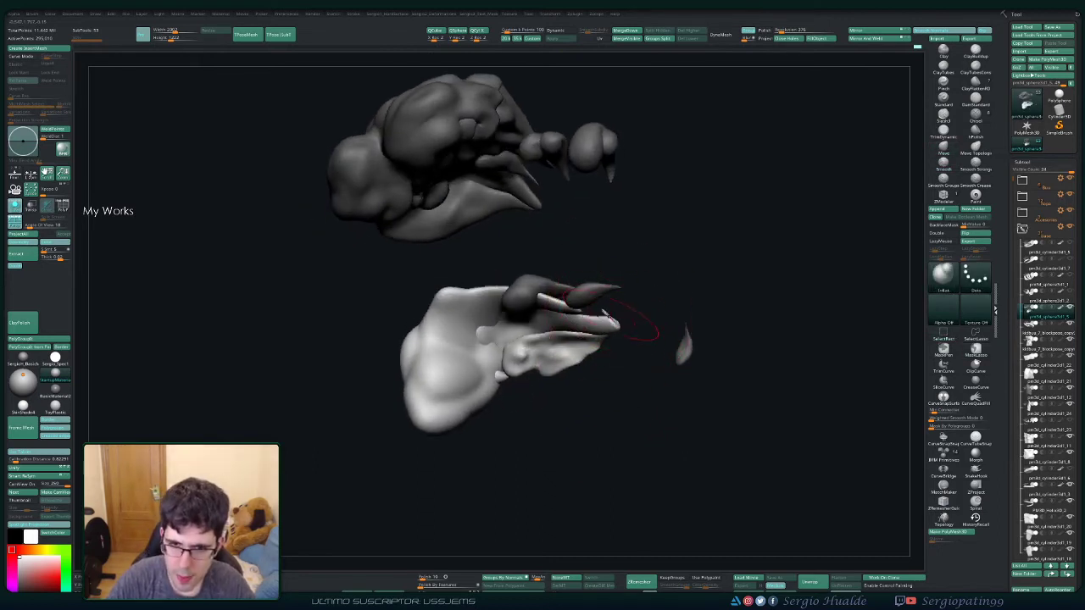
pyautogui.moveTo(614, 321)
pyautogui.mouseDown()
pyautogui.moveTo(569, 333)
pyautogui.moveTo(594, 339)
pyautogui.mouseUp()
pyautogui.keyDown('ctrl'); pyautogui.keyDown('shift'); pyautogui.click(644, 254); pyautogui.keyUp('shift'); pyautogui.keyUp('ctrl')
pyautogui.moveTo(441, 381); pyautogui.dragTo(375, 375)
pyautogui.press('w')
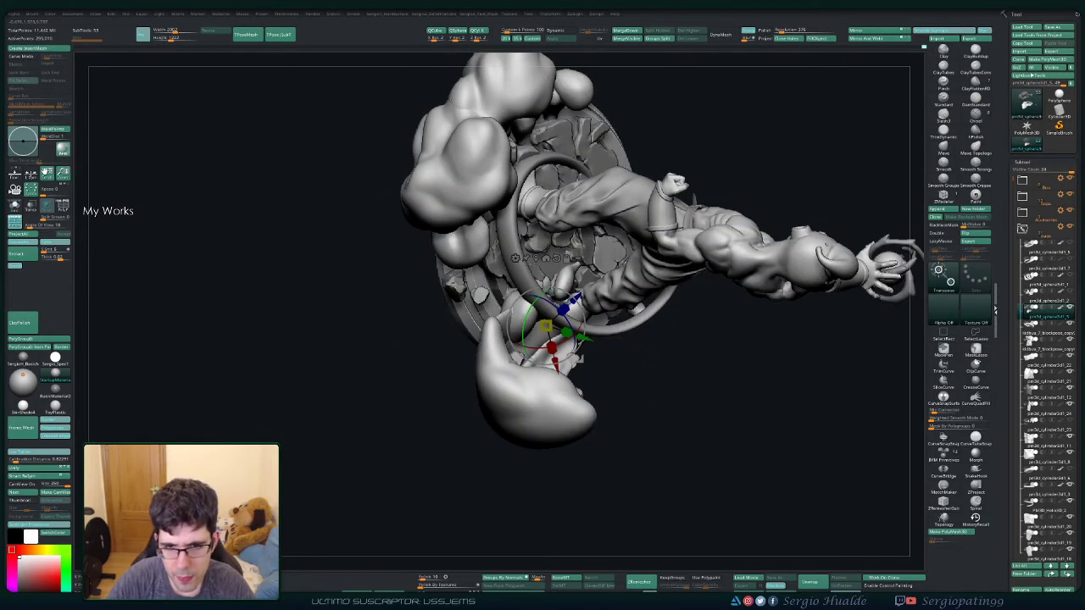
pyautogui.press('q')
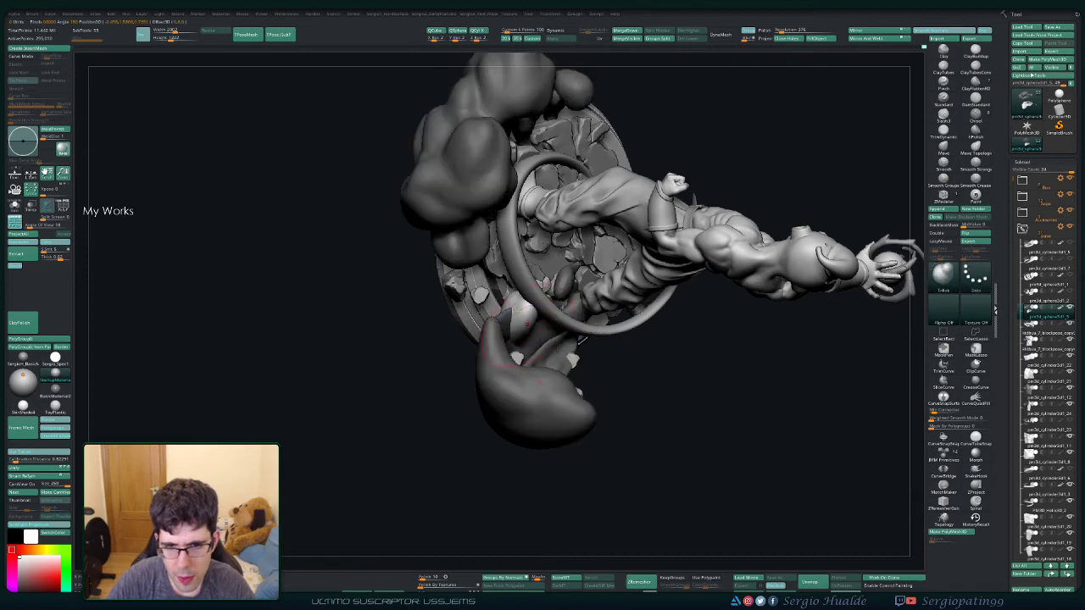
pyautogui.moveTo(746, 382)
pyautogui.mouseDown()
pyautogui.moveTo(729, 356)
pyautogui.moveTo(678, 339)
pyautogui.mouseUp()
# Step: Isolate the smoke cloud pieces again and orbit to look down on them
pyautogui.keyDown('ctrl'); pyautogui.keyDown('shift'); pyautogui.click(407, 170); pyautogui.keyUp('shift'); pyautogui.keyUp('ctrl')
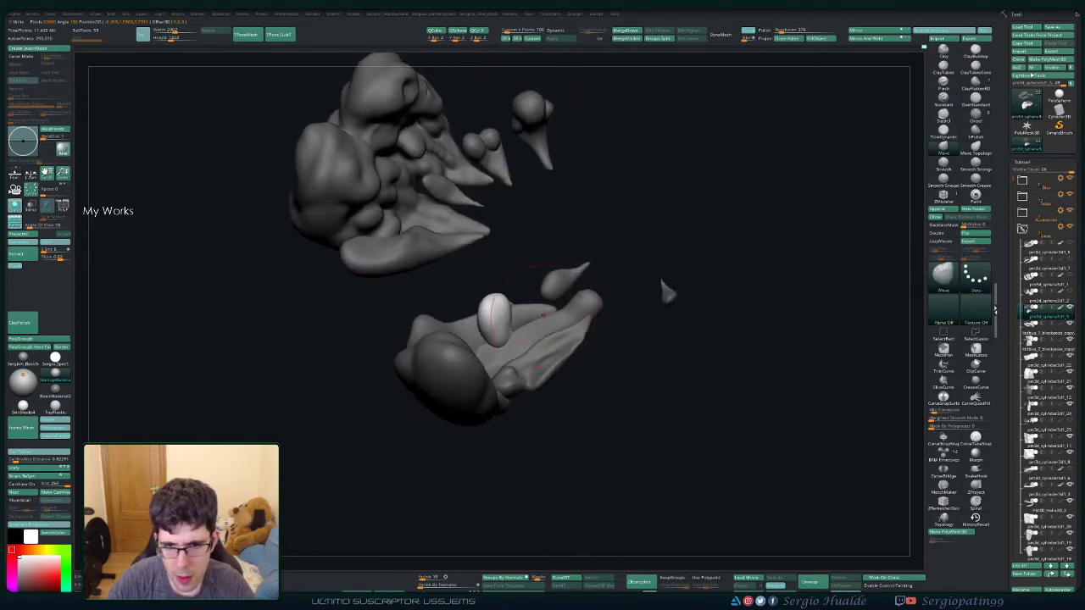
pyautogui.keyDown('ctrl'); pyautogui.keyDown('shift'); pyautogui.click(662, 292); pyautogui.keyUp('shift'); pyautogui.keyUp('ctrl')
pyautogui.moveTo(662, 292)
pyautogui.mouseDown()
pyautogui.moveTo(561, 339)
pyautogui.moveTo(545, 310)
pyautogui.mouseUp()
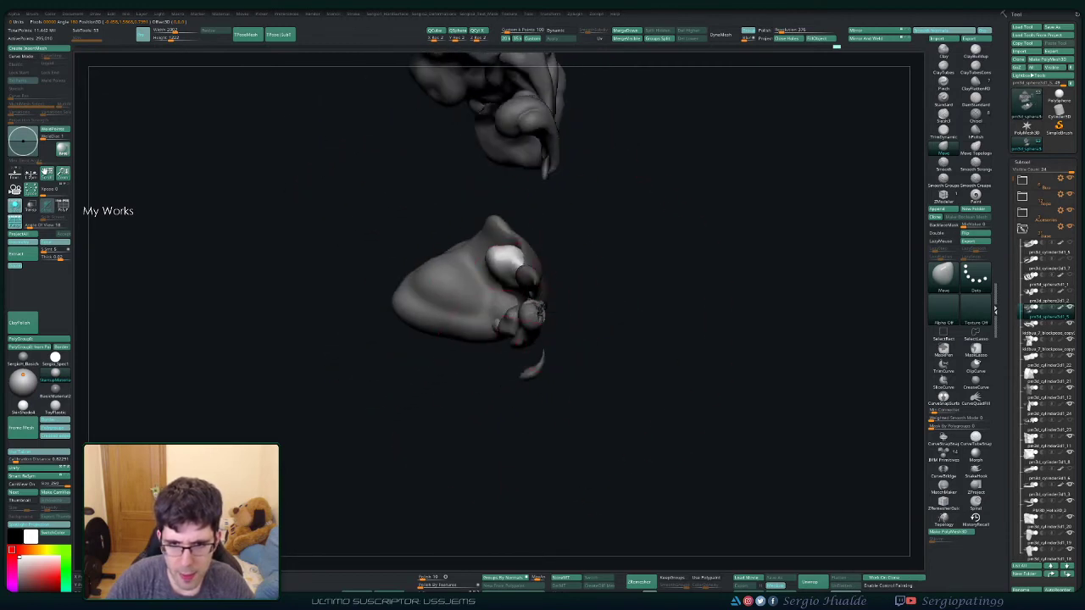
pyautogui.moveTo(508, 266)
pyautogui.mouseDown()
pyautogui.moveTo(594, 299)
pyautogui.moveTo(712, 292)
pyautogui.mouseUp()
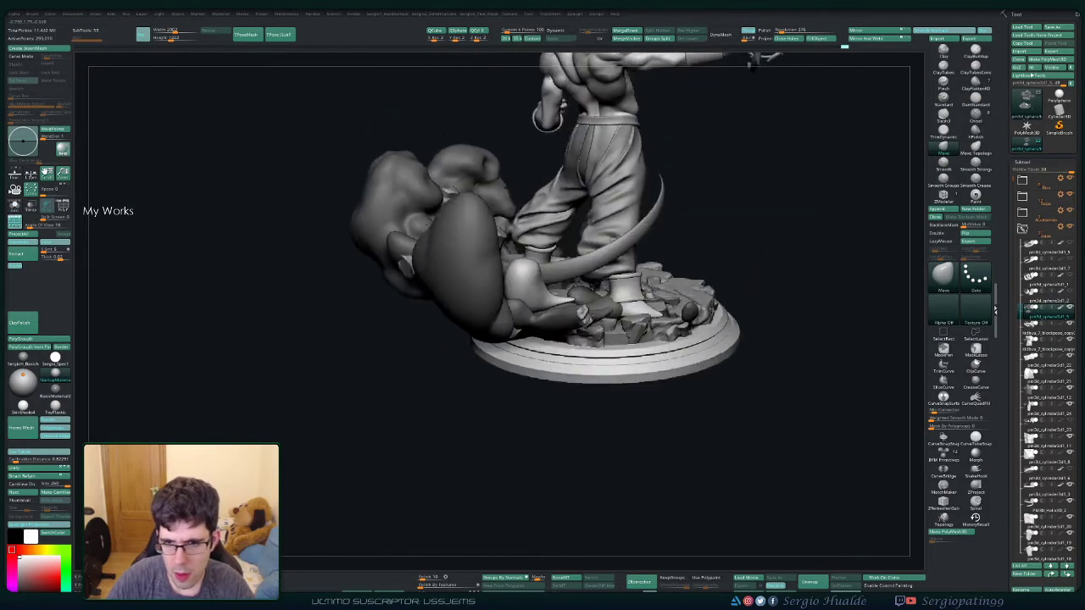
pyautogui.moveTo(556, 257); pyautogui.dragTo(579, 268)
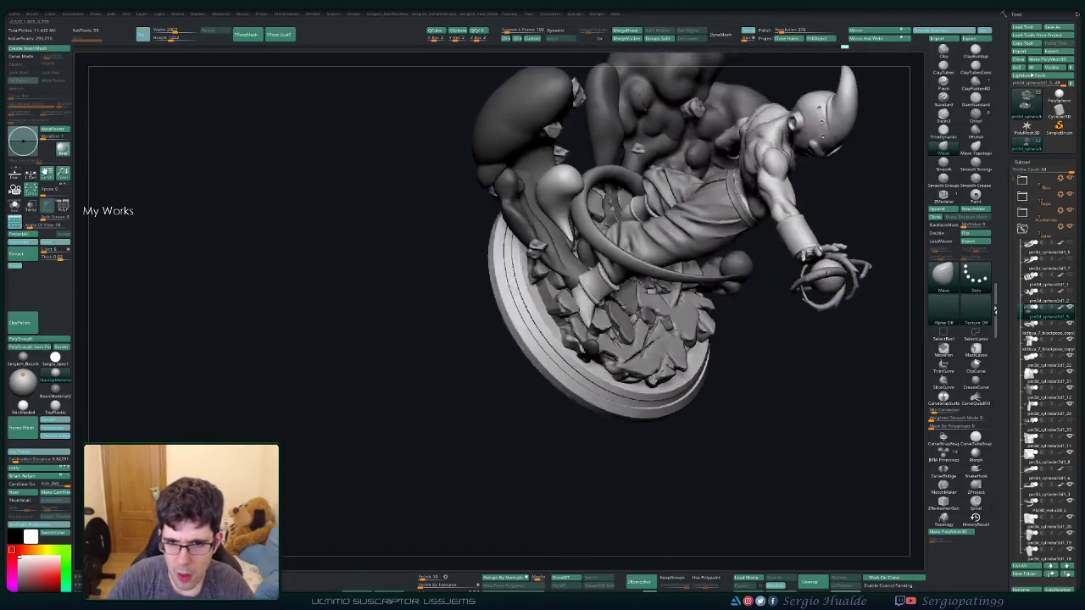
# Step: Reshape the tail slightly, then isolate just the two smoke cloud clusters
pyautogui.moveTo(561, 174); pyautogui.dragTo(569, 186)
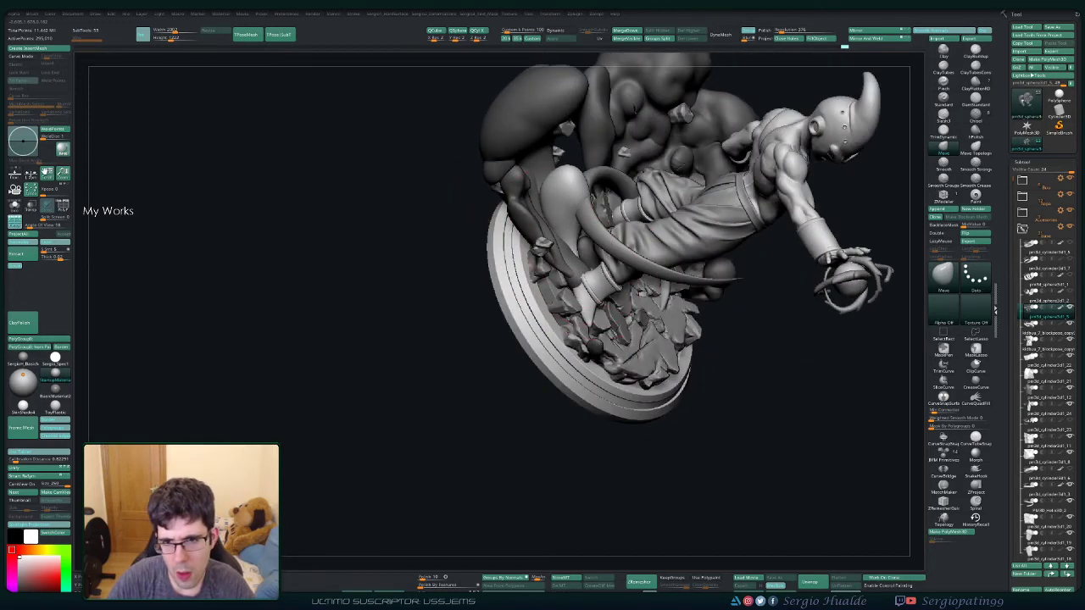
pyautogui.moveTo(557, 231); pyautogui.dragTo(606, 187)
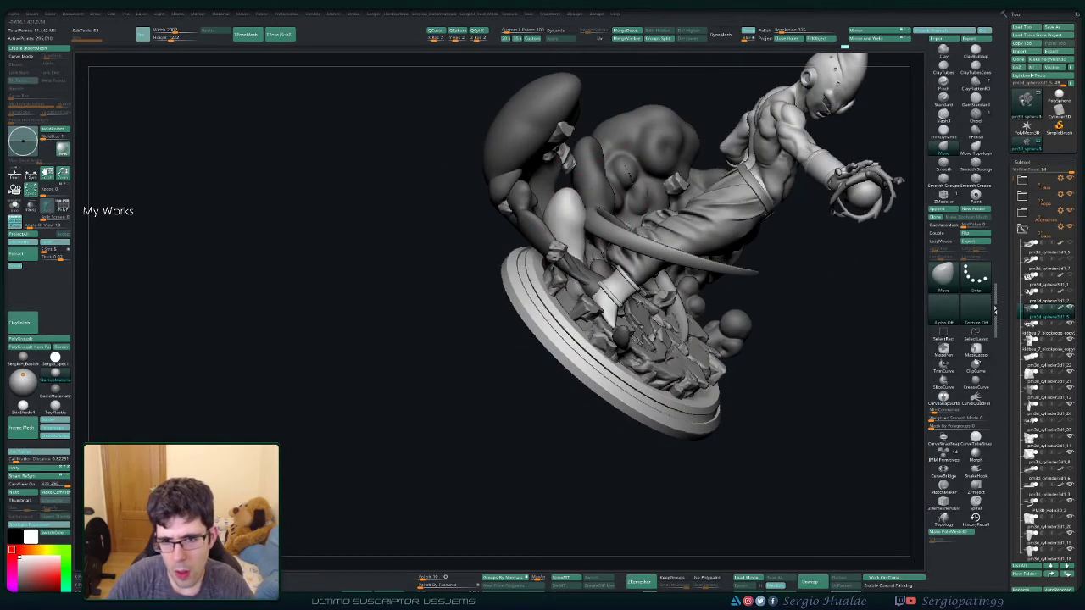
pyautogui.moveTo(565, 222); pyautogui.dragTo(585, 233)
pyautogui.keyDown('ctrl'); pyautogui.keyDown('shift'); pyautogui.click(560, 226); pyautogui.keyUp('shift'); pyautogui.keyUp('ctrl')
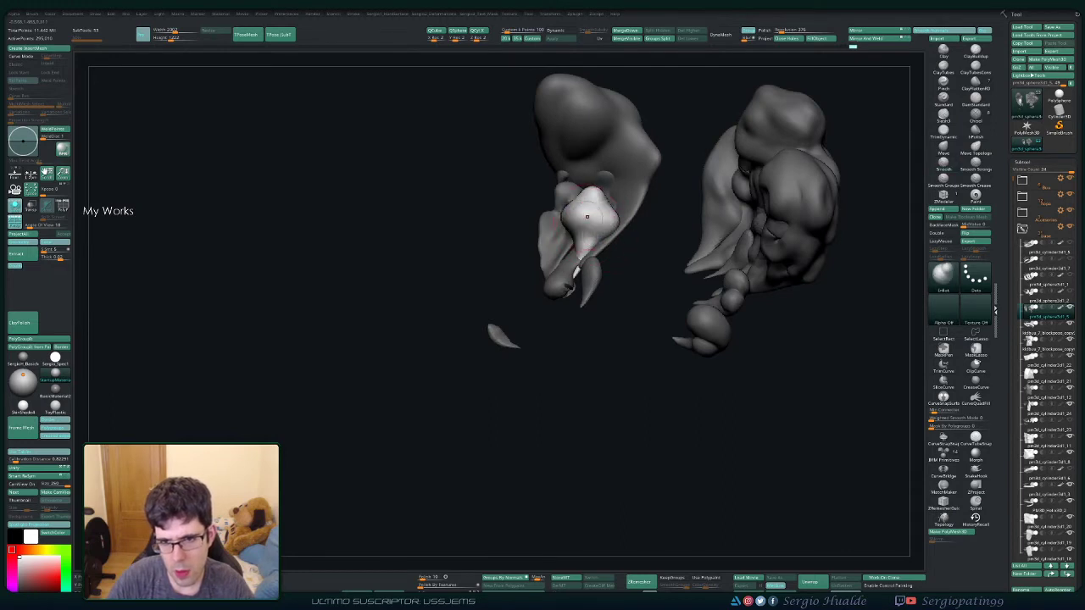
# Step: Smooth and puff out the small white smoke blob, orbiting to check it
pyautogui.moveTo(586, 216); pyautogui.dragTo(583, 193)
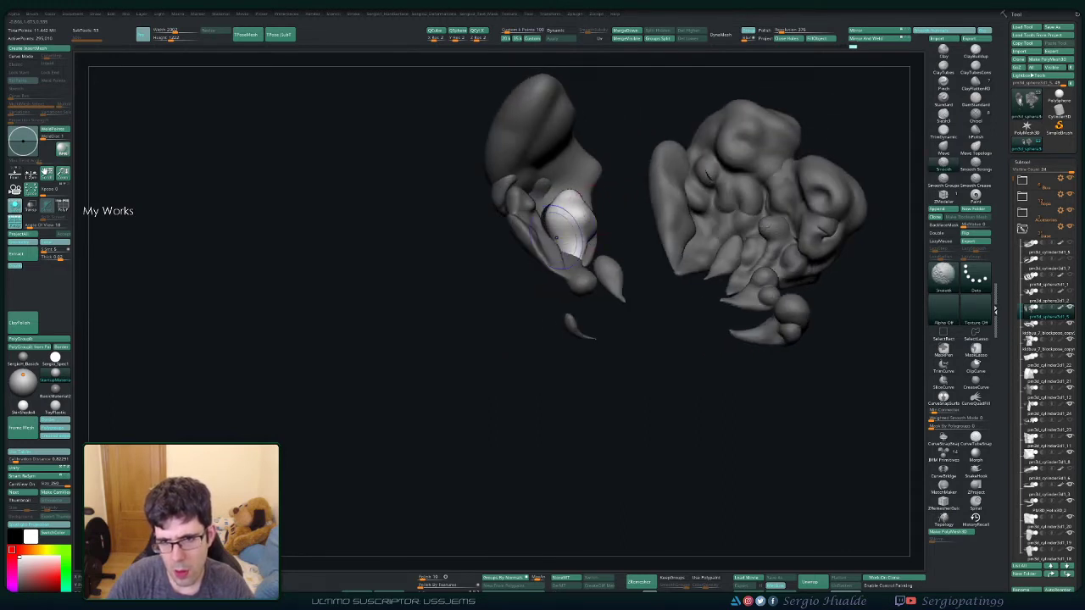
pyautogui.moveTo(570, 219)
pyautogui.mouseDown()
pyautogui.moveTo(534, 229)
pyautogui.moveTo(566, 248)
pyautogui.mouseUp()
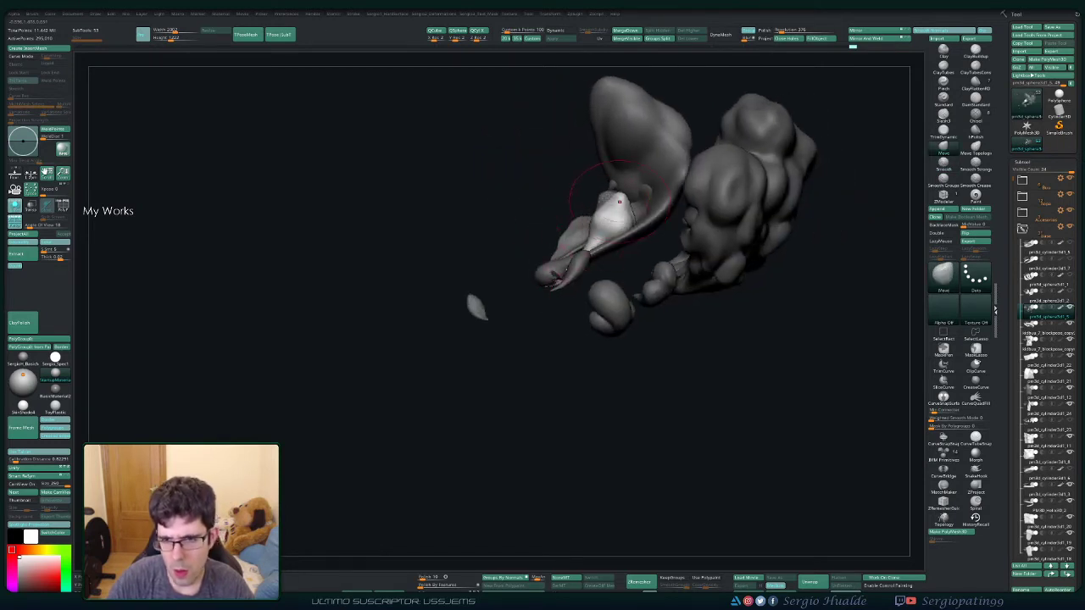
pyautogui.moveTo(623, 203); pyautogui.dragTo(603, 229, button='right')
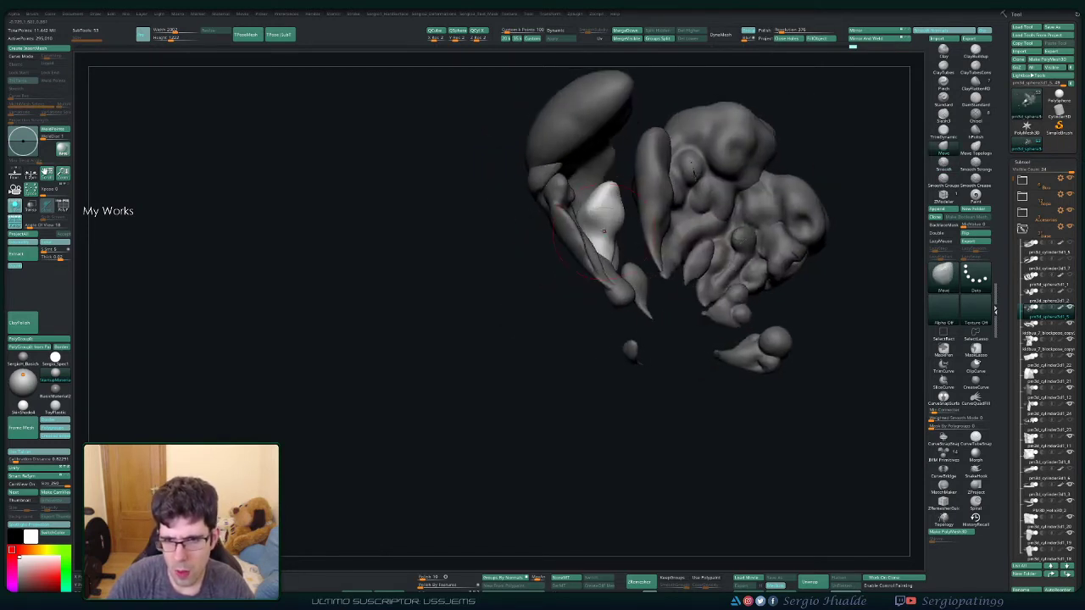
pyautogui.moveTo(610, 190); pyautogui.dragTo(710, 253, button='right')
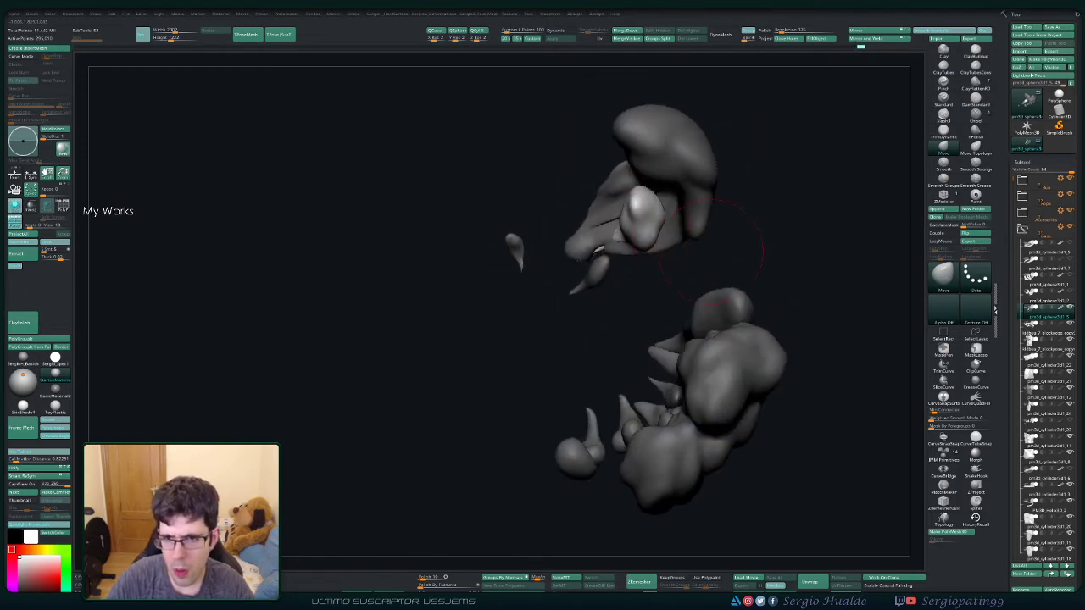
pyautogui.moveTo(638, 219); pyautogui.dragTo(669, 185, button='right')
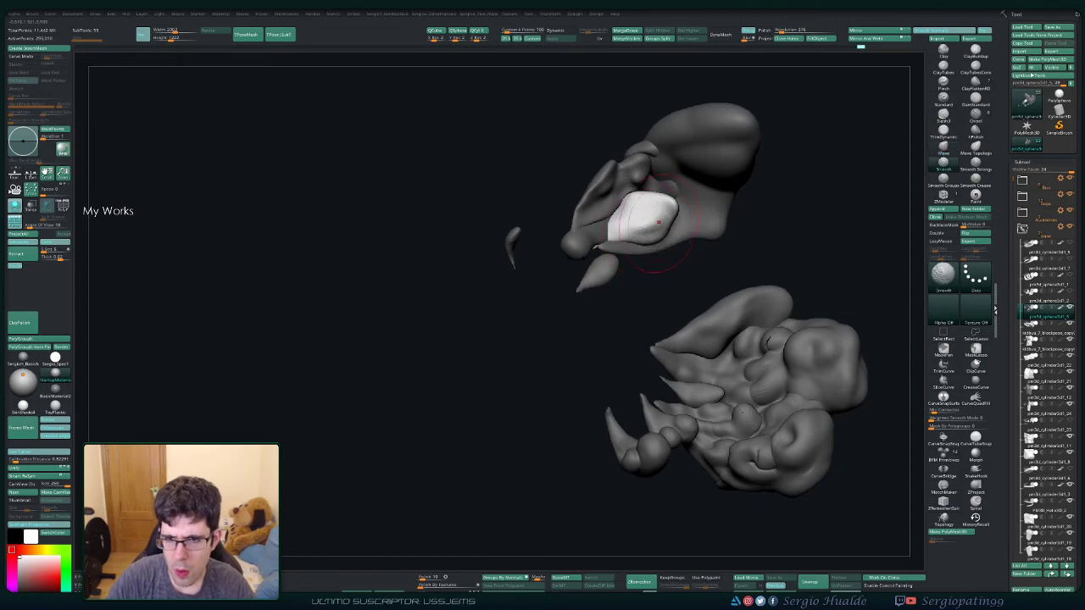
pyautogui.moveTo(647, 230); pyautogui.dragTo(649, 215, button='right')
# Step: Select the small spike piece and isolate it with the nearby clouds
pyautogui.press('w')
pyautogui.keyDown('alt'); pyautogui.click(585, 233); pyautogui.keyUp('alt')
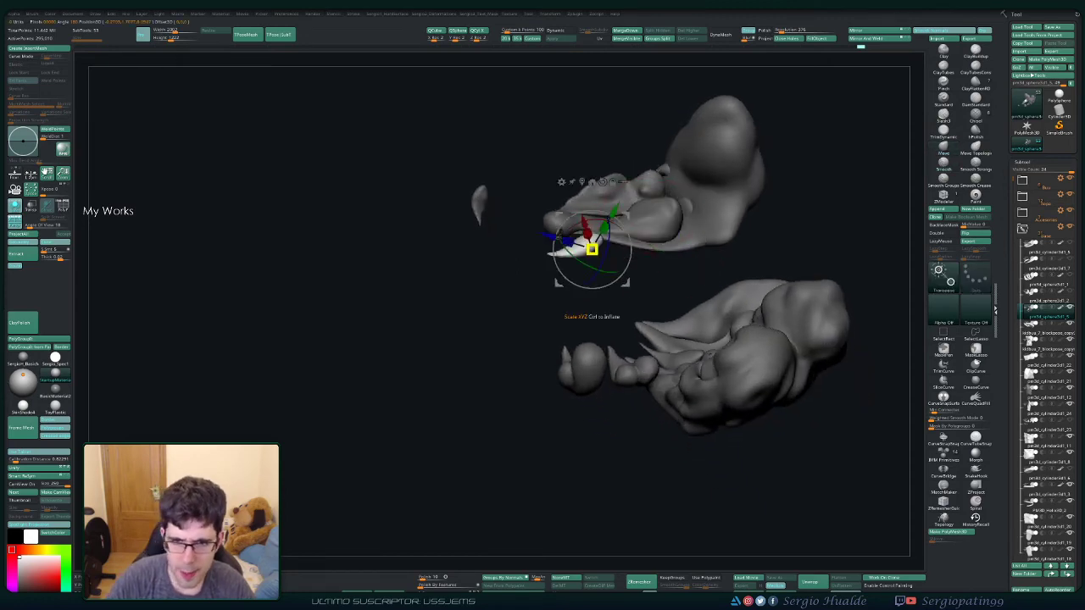
pyautogui.press('q')
pyautogui.moveTo(594, 246)
pyautogui.mouseDown(button='right')
pyautogui.moveTo(653, 319)
pyautogui.moveTo(686, 322)
pyautogui.mouseUp(button='right')
pyautogui.keyDown('ctrl'); pyautogui.keyDown('shift'); pyautogui.click(634, 297); pyautogui.keyUp('shift'); pyautogui.keyUp('ctrl')
pyautogui.press('w')
pyautogui.keyDown('ctrl'); pyautogui.keyDown('shift'); pyautogui.click(560, 280); pyautogui.keyUp('shift'); pyautogui.keyUp('ctrl')
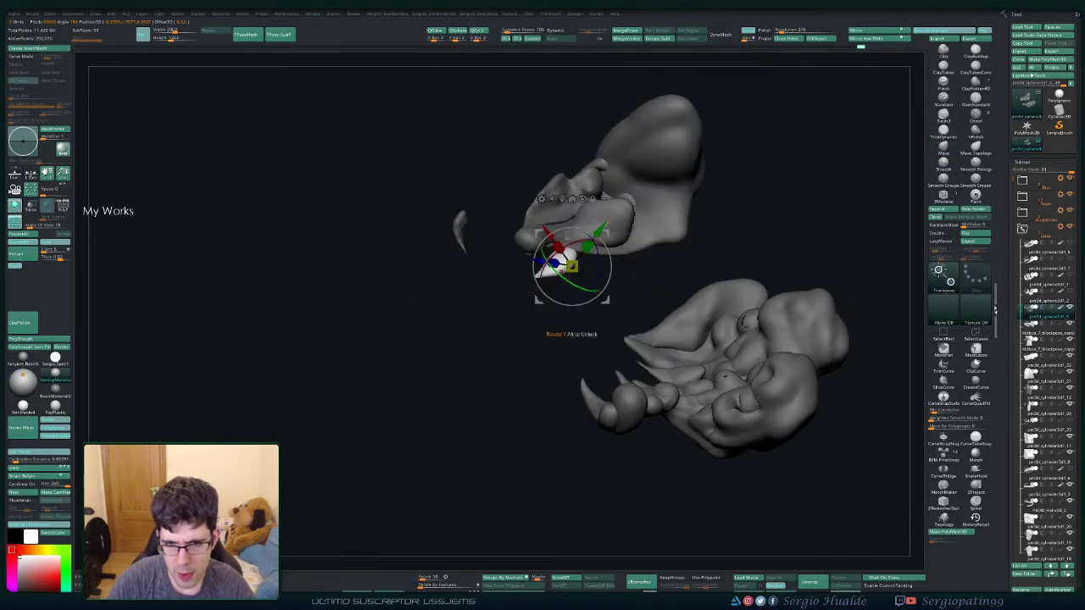
pyautogui.moveTo(559, 280); pyautogui.dragTo(573, 280, button='right')
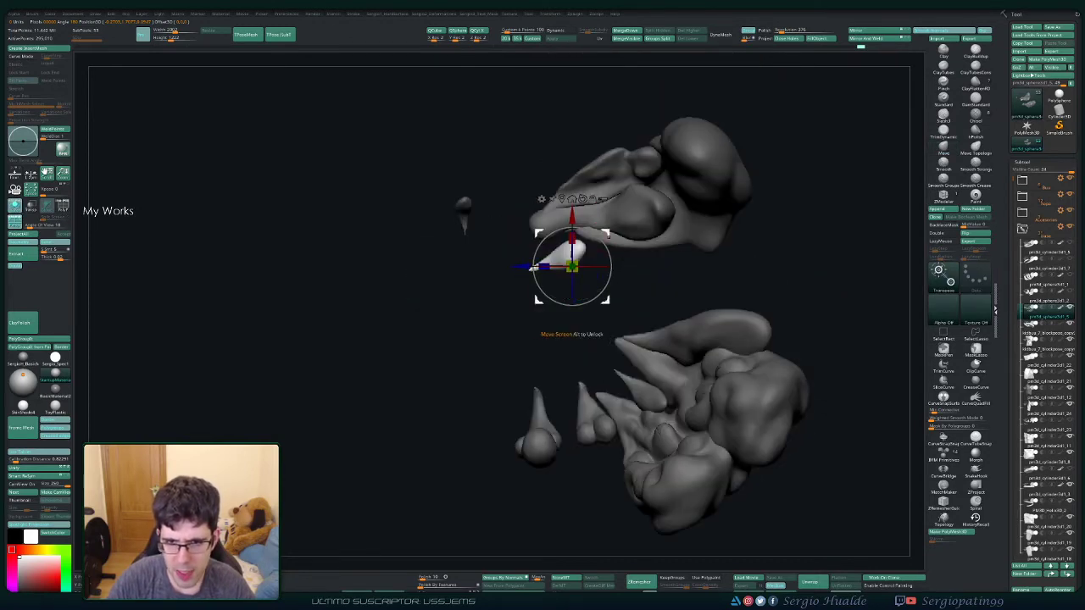
# Step: Move the spike piece up and left and rotate it about 24 degrees, then unhide everything
pyautogui.moveTo(573, 334)
pyautogui.mouseDown()
pyautogui.moveTo(537, 334)
pyautogui.moveTo(556, 298)
pyautogui.mouseUp()
pyautogui.moveTo(594, 209); pyautogui.dragTo(595, 227)
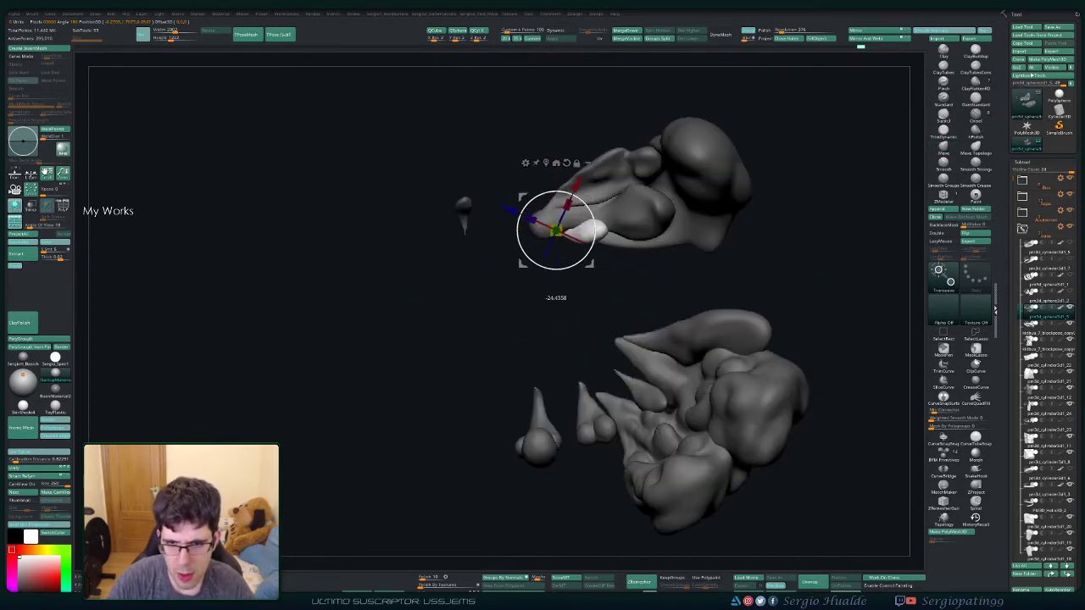
pyautogui.moveTo(593, 381)
pyautogui.mouseDown(button='right')
pyautogui.moveTo(611, 373)
pyautogui.moveTo(559, 390)
pyautogui.moveTo(623, 292)
pyautogui.moveTo(587, 293)
pyautogui.moveTo(622, 296)
pyautogui.moveTo(594, 305)
pyautogui.moveTo(627, 305)
pyautogui.moveTo(657, 322)
pyautogui.moveTo(686, 307)
pyautogui.moveTo(683, 255)
pyautogui.moveTo(692, 339)
pyautogui.mouseUp(button='right')
pyautogui.keyDown('ctrl'); pyautogui.keyDown('shift'); pyautogui.click(762, 466); pyautogui.keyUp('shift'); pyautogui.keyUp('ctrl')
pyautogui.press('q')
# Step: Temporarily hide all but the cloud and arm pieces, then unhide the full statue
pyautogui.press('w')
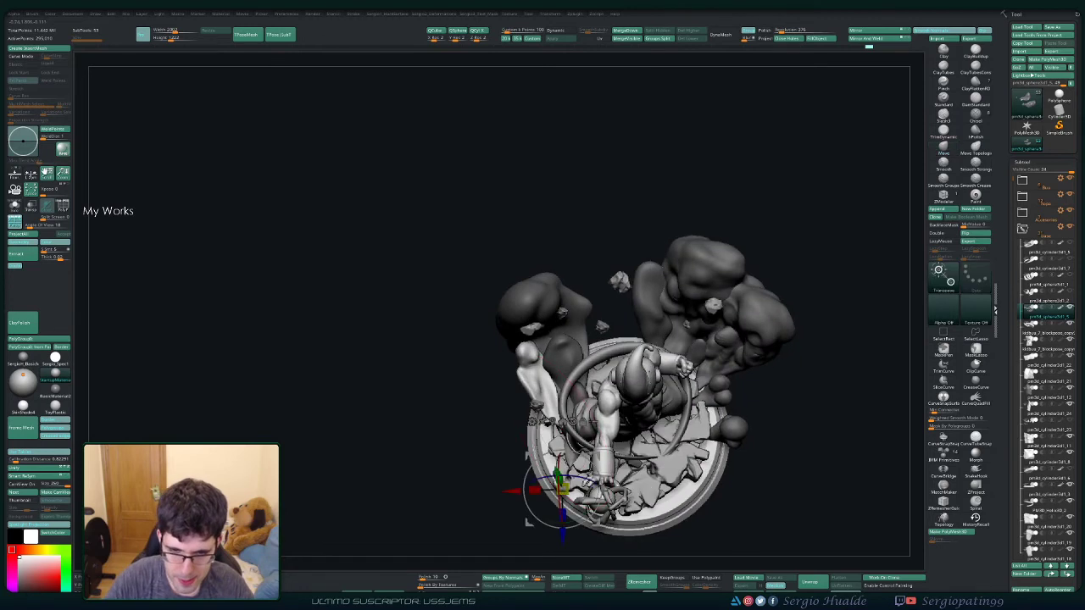
pyautogui.keyDown('ctrl'); pyautogui.keyDown('shift'); pyautogui.click(528, 521); pyautogui.keyUp('shift'); pyautogui.keyUp('ctrl')
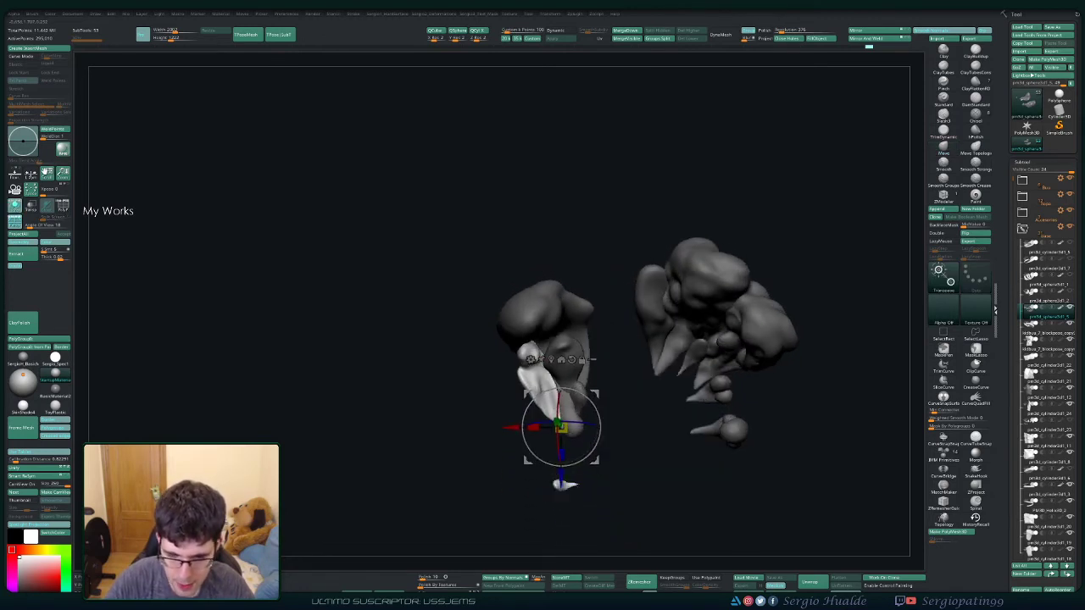
pyautogui.keyDown('ctrl'); pyautogui.keyDown('alt'); pyautogui.keyDown('shift'); pyautogui.moveTo(563, 484); pyautogui.dragTo(562, 483); pyautogui.keyUp('shift'); pyautogui.keyUp('alt'); pyautogui.keyUp('ctrl')
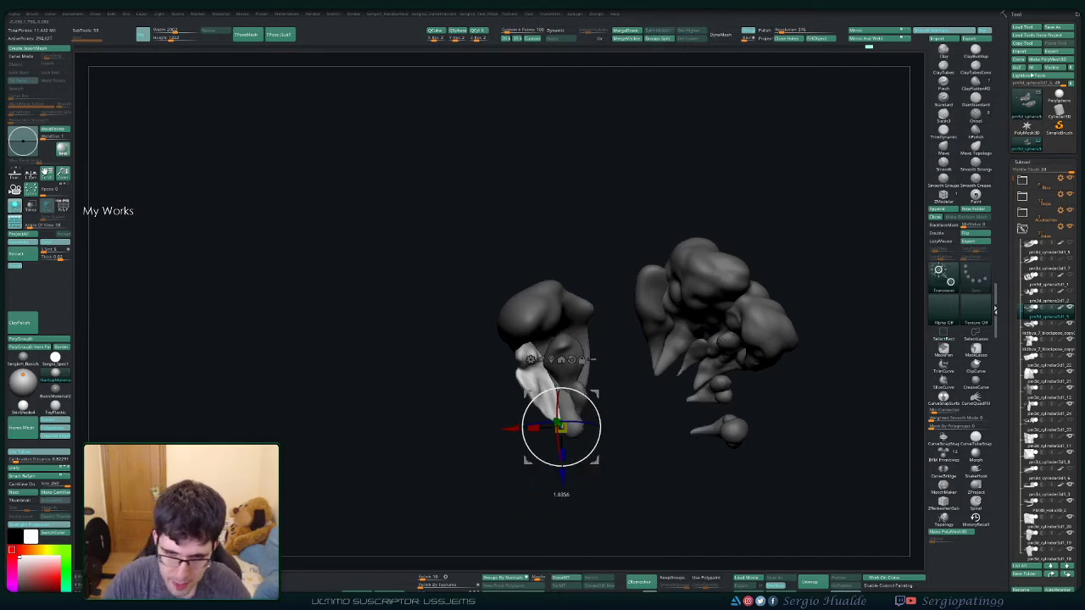
pyautogui.keyDown('ctrl'); pyautogui.keyDown('shift'); pyautogui.click(509, 457); pyautogui.keyUp('shift'); pyautogui.keyUp('ctrl')
pyautogui.moveTo(508, 458)
pyautogui.mouseDown()
pyautogui.moveTo(518, 426)
pyautogui.moveTo(733, 255)
pyautogui.moveTo(714, 283)
pyautogui.mouseUp()
pyautogui.press('q')
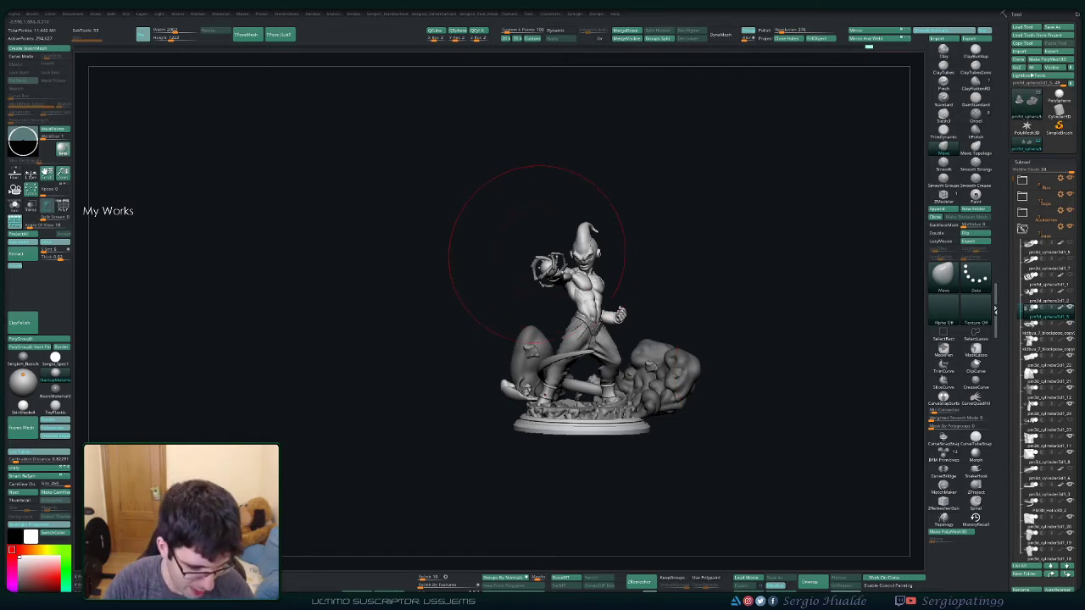
# Step: Lift the small piece at the base's left, then solo the two cloud clusters and white wisp
pyautogui.moveTo(537, 250); pyautogui.dragTo(562, 351, button='right')
pyautogui.press('f')
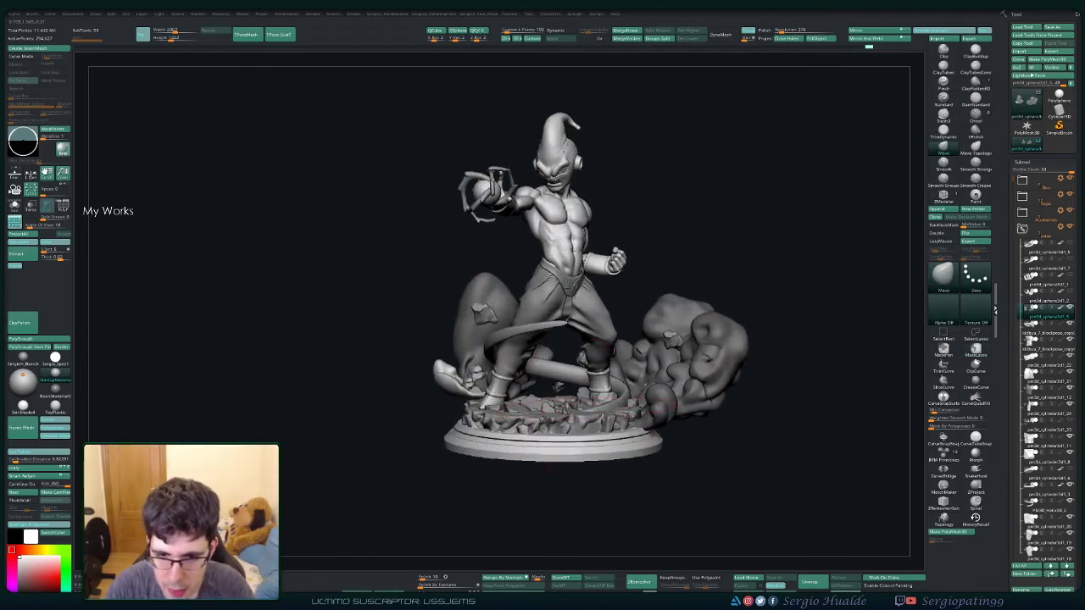
pyautogui.moveTo(483, 218)
pyautogui.mouseDown(button='right')
pyautogui.moveTo(532, 363)
pyautogui.moveTo(458, 330)
pyautogui.moveTo(421, 295)
pyautogui.mouseUp(button='right')
pyautogui.moveTo(420, 295); pyautogui.dragTo(411, 284)
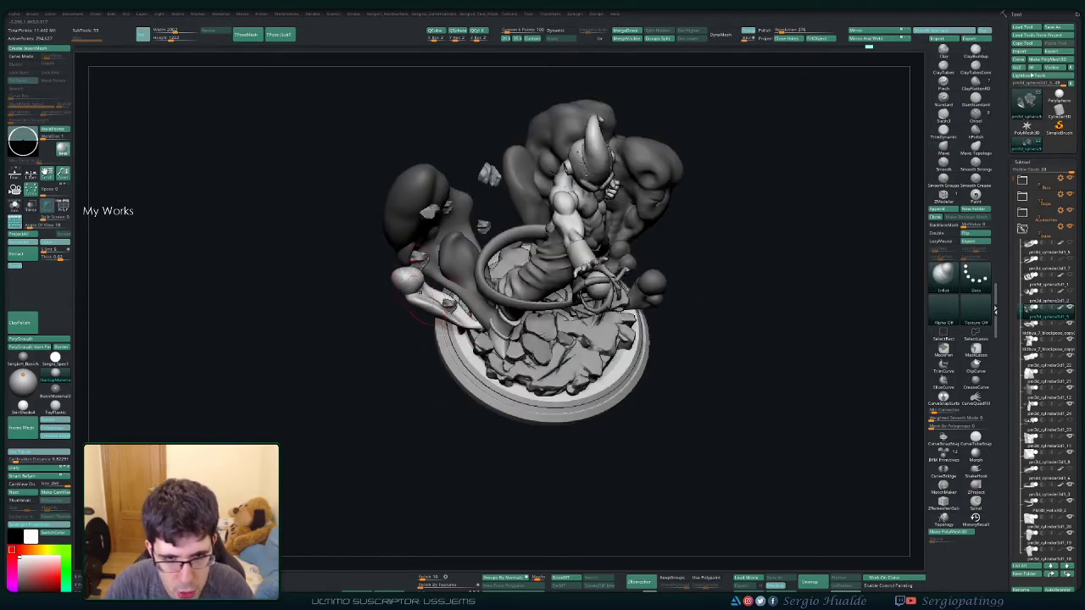
pyautogui.moveTo(428, 301)
pyautogui.mouseDown(button='right')
pyautogui.moveTo(385, 312)
pyautogui.moveTo(445, 335)
pyautogui.mouseUp(button='right')
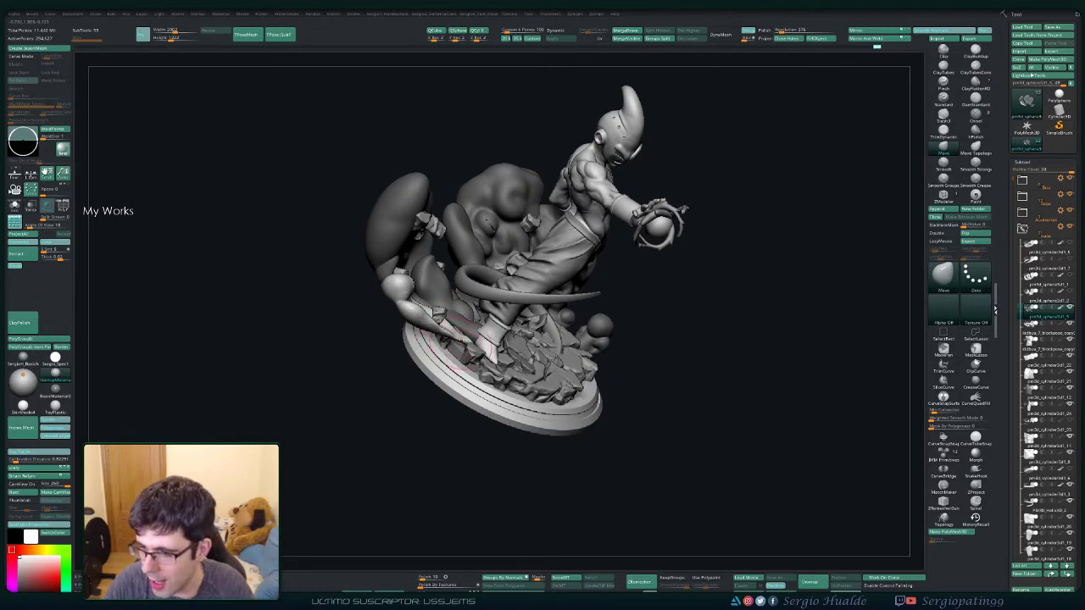
pyautogui.keyDown('ctrl'); pyautogui.keyDown('shift'); pyautogui.click(463, 332); pyautogui.keyUp('shift'); pyautogui.keyUp('ctrl')
pyautogui.moveTo(464, 332)
pyautogui.mouseDown(button='right')
pyautogui.moveTo(487, 293)
pyautogui.moveTo(556, 356)
pyautogui.mouseUp(button='right')
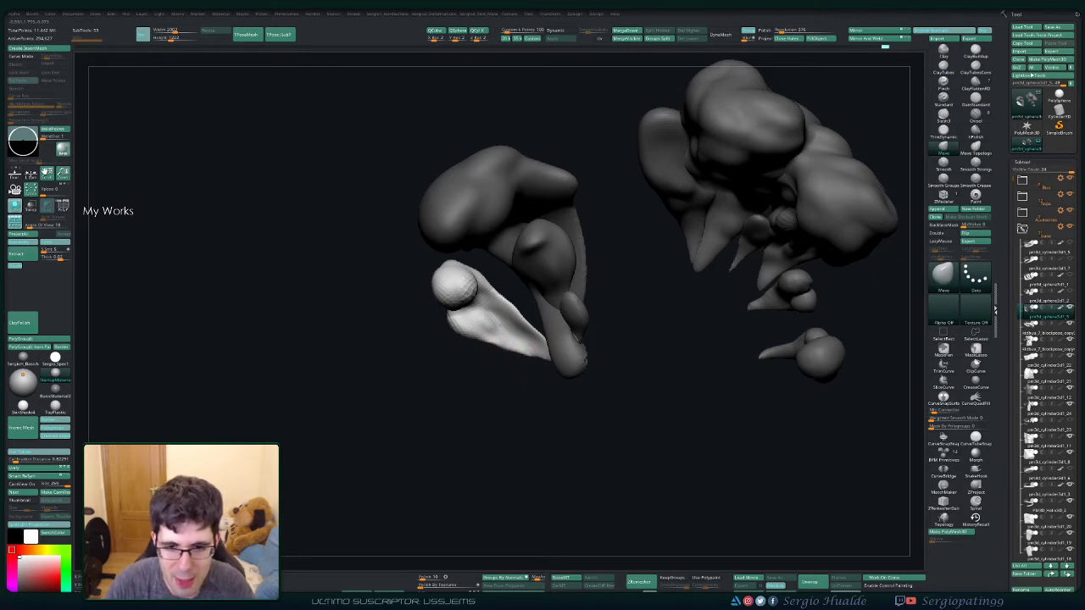
# Step: With the Move brush (BMV), pull the white tapered piece's tip down and right
pyautogui.moveTo(508, 356); pyautogui.dragTo(525, 352)
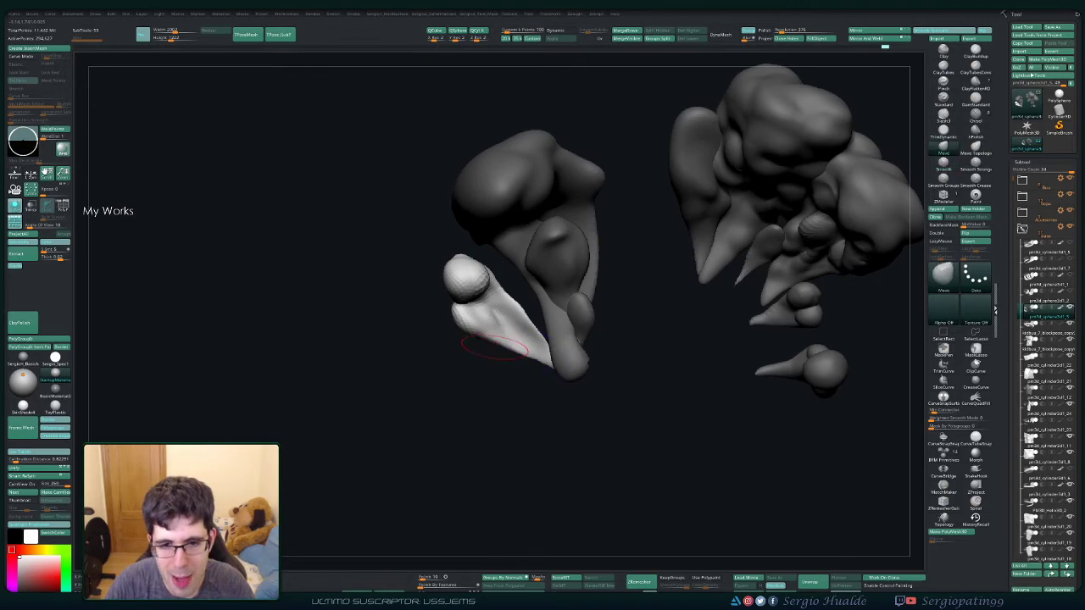
pyautogui.moveTo(479, 315)
pyautogui.mouseDown()
pyautogui.moveTo(513, 292)
pyautogui.moveTo(476, 300)
pyautogui.moveTo(495, 315)
pyautogui.mouseUp()
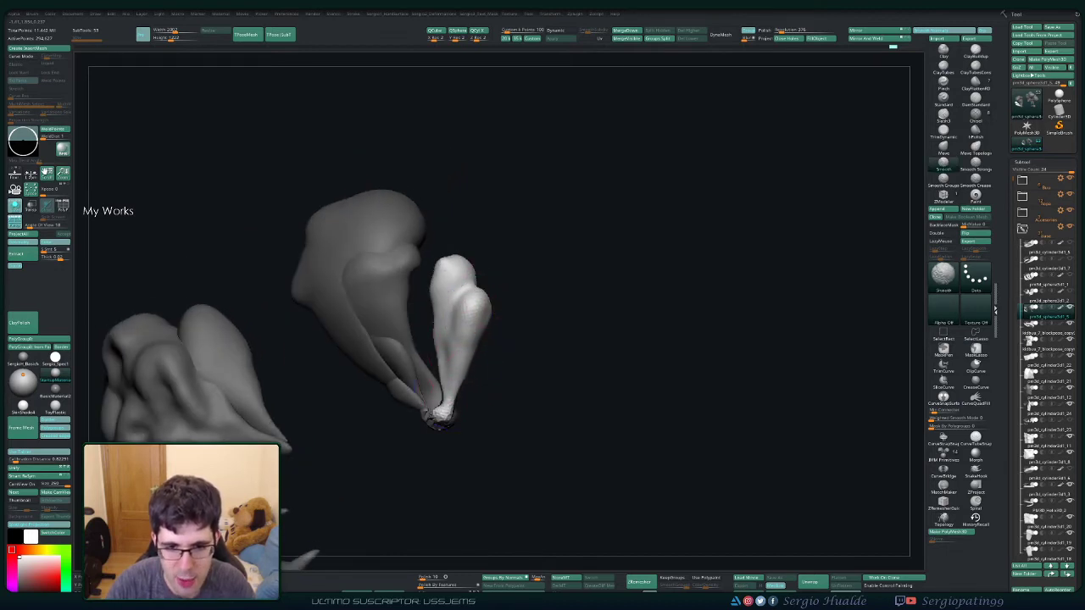
pyautogui.moveTo(497, 364)
pyautogui.mouseDown()
pyautogui.moveTo(517, 339)
pyautogui.moveTo(507, 291)
pyautogui.mouseUp()
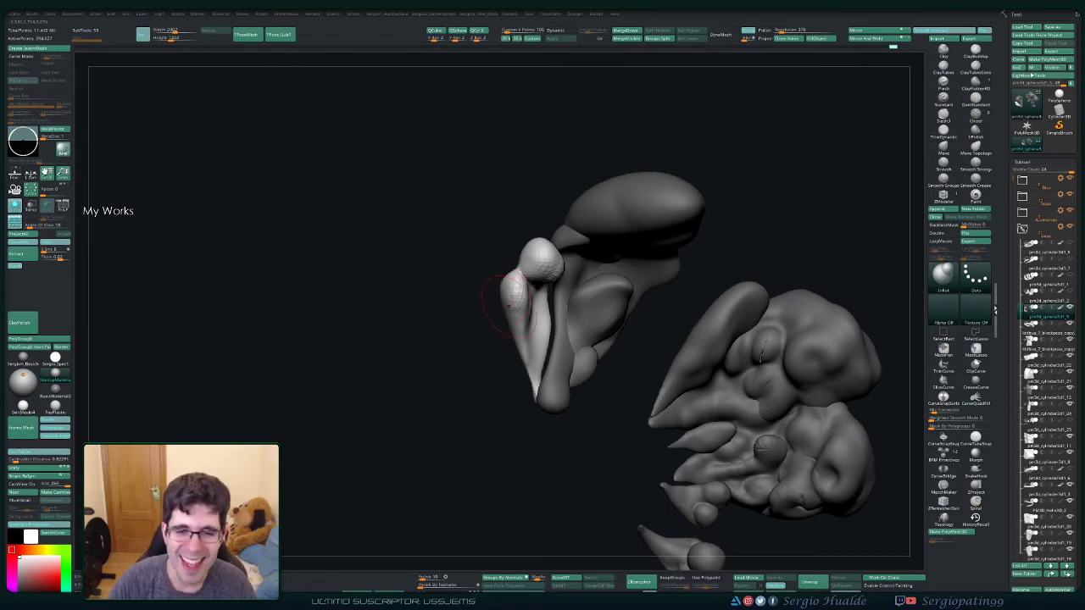
pyautogui.moveTo(487, 288); pyautogui.dragTo(542, 255)
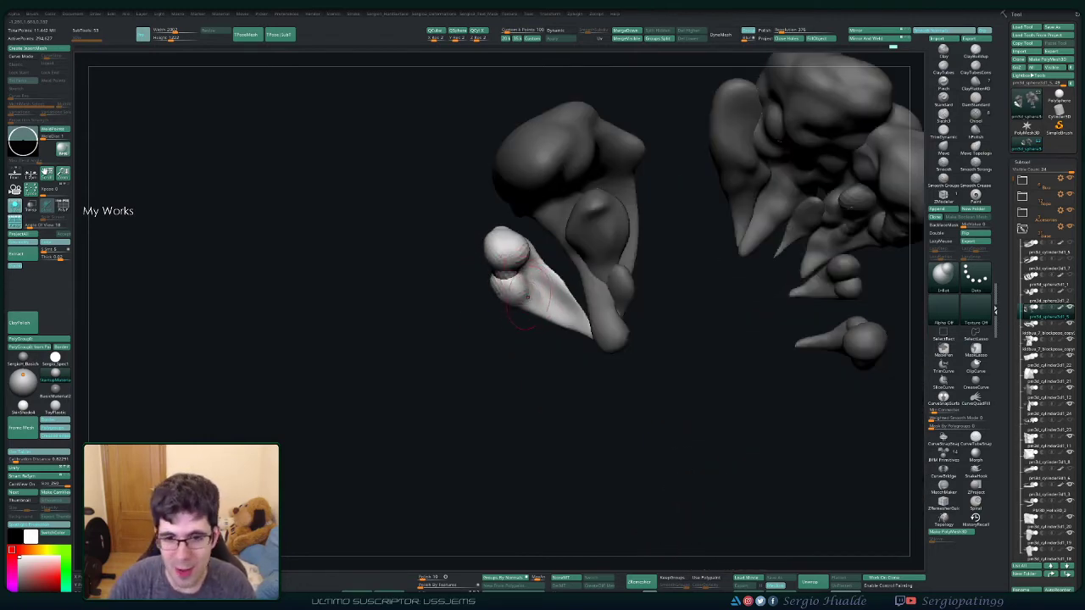
pyautogui.scroll(3, 527, 296)
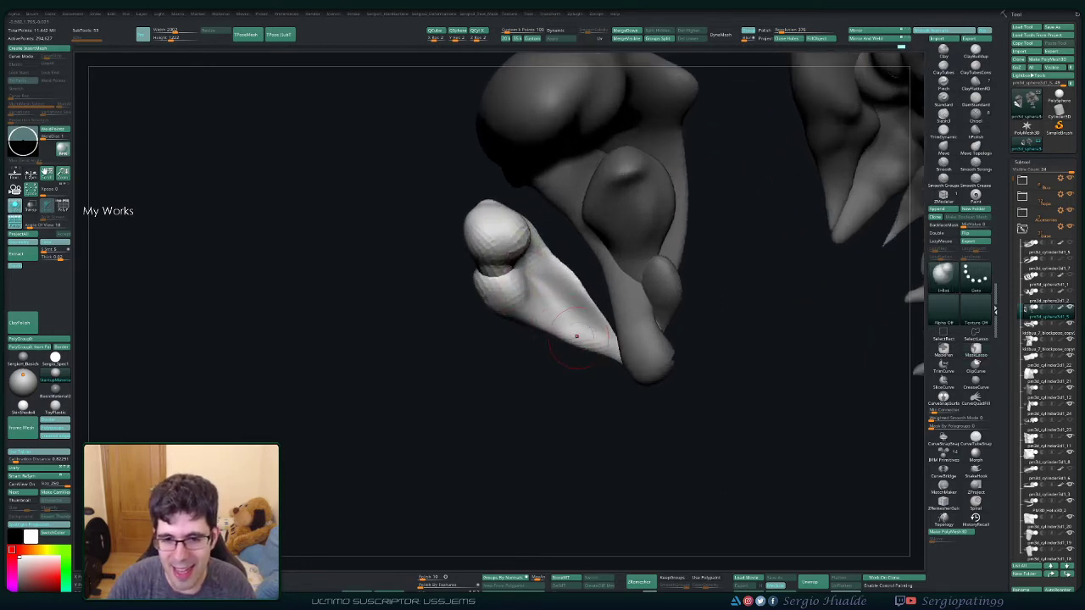
pyautogui.press('b')
pyautogui.press('m')
pyautogui.press('v')
pyautogui.moveTo(593, 346); pyautogui.dragTo(644, 371)
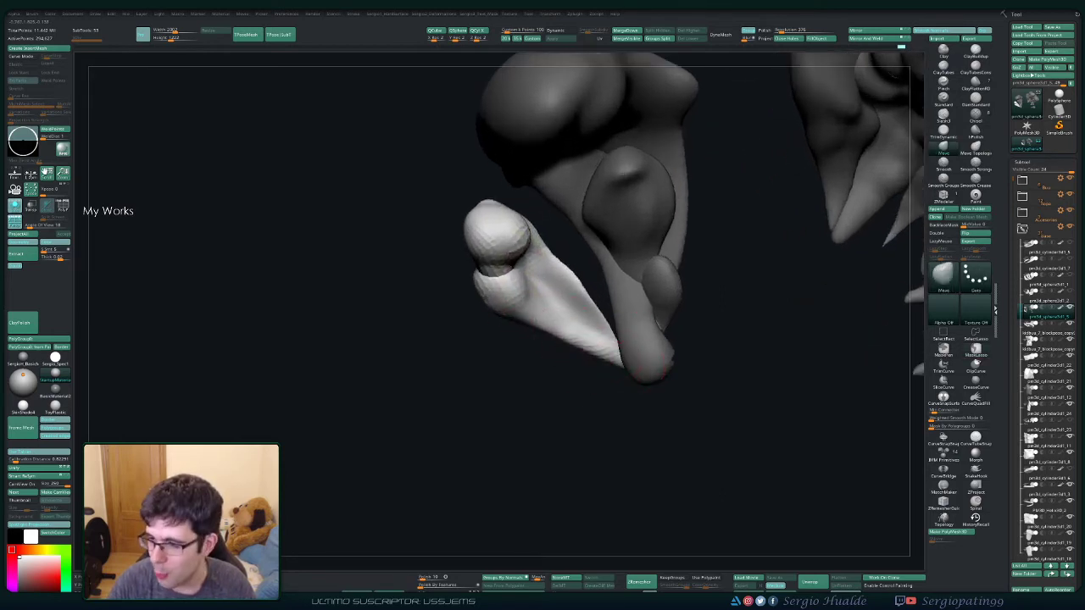
# Step: Smooth and reshape the white tapered piece's surface, orbiting to check it
pyautogui.moveTo(594, 349); pyautogui.dragTo(569, 339, button='right')
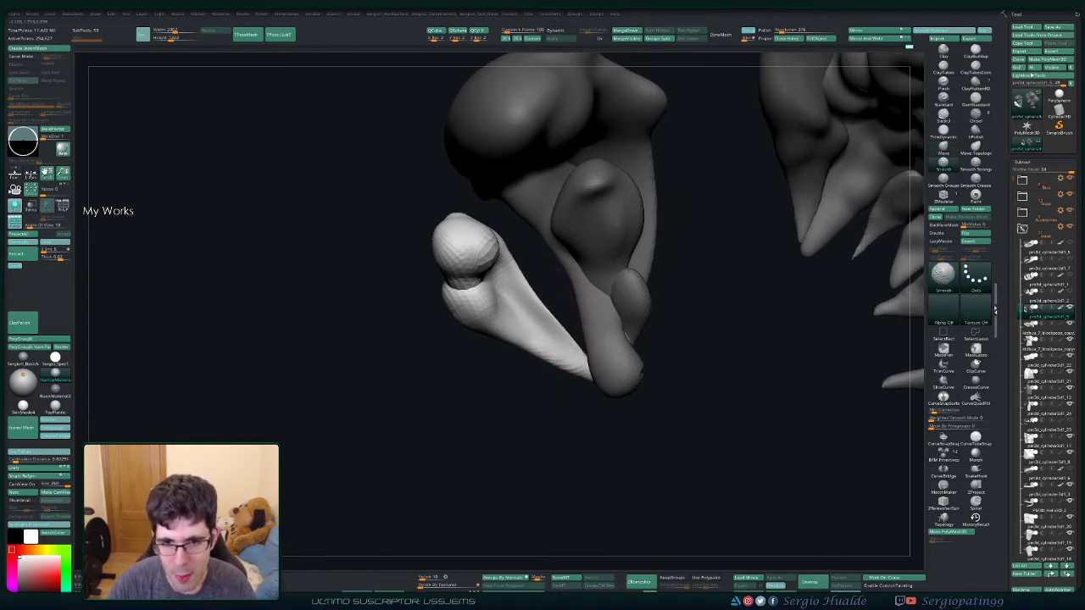
pyautogui.moveTo(535, 321); pyautogui.dragTo(487, 248, button='right')
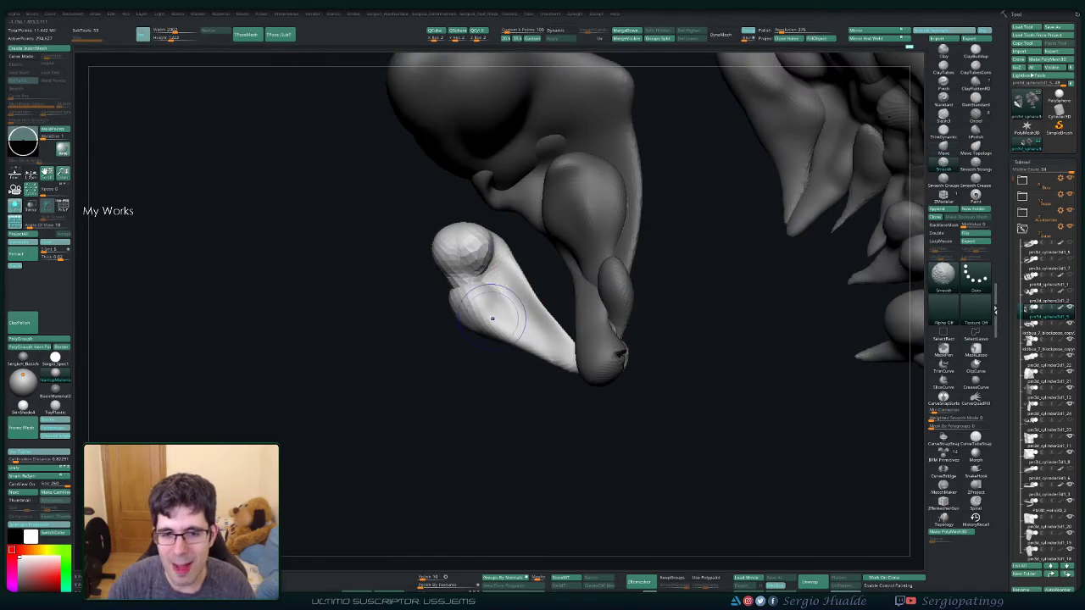
pyautogui.moveTo(492, 318)
pyautogui.keyDown('shift'); pyautogui.mouseDown()
pyautogui.moveTo(433, 246)
pyautogui.moveTo(458, 267)
pyautogui.mouseUp(); pyautogui.keyUp('shift')
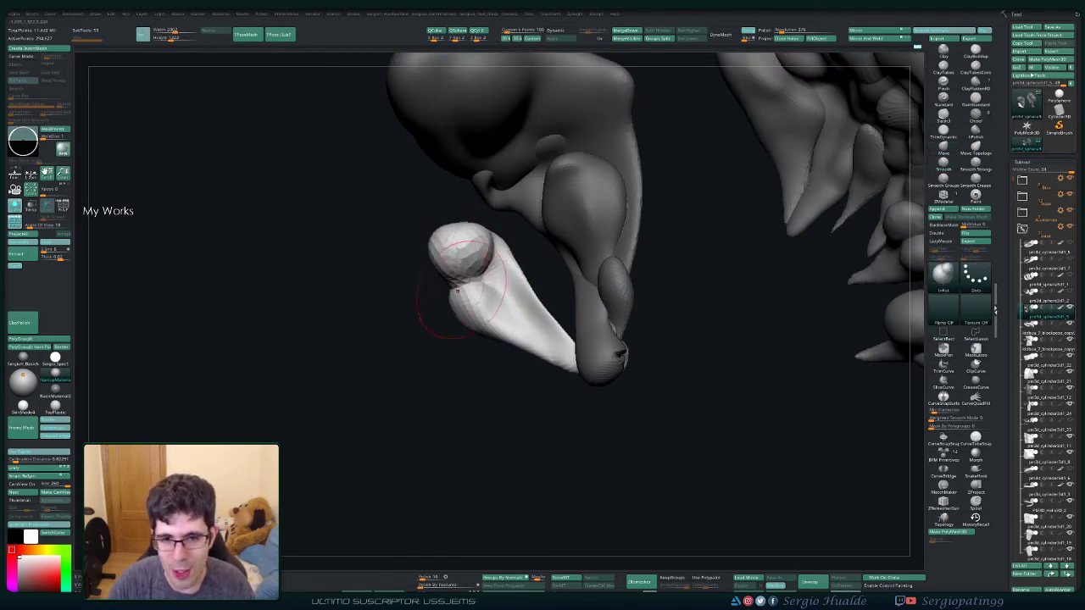
pyautogui.moveTo(458, 288)
pyautogui.mouseDown(button='right')
pyautogui.moveTo(436, 254)
pyautogui.moveTo(428, 271)
pyautogui.moveTo(461, 311)
pyautogui.moveTo(532, 243)
pyautogui.moveTo(495, 225)
pyautogui.moveTo(510, 269)
pyautogui.moveTo(474, 253)
pyautogui.moveTo(424, 314)
pyautogui.mouseUp(button='right')
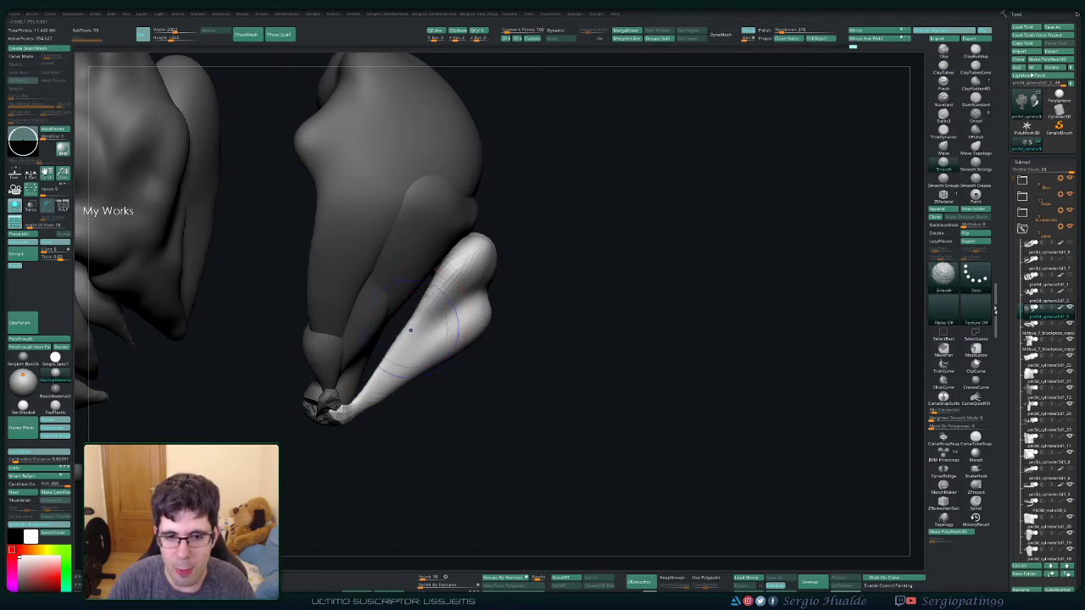
pyautogui.moveTo(417, 322); pyautogui.dragTo(488, 276, button='right')
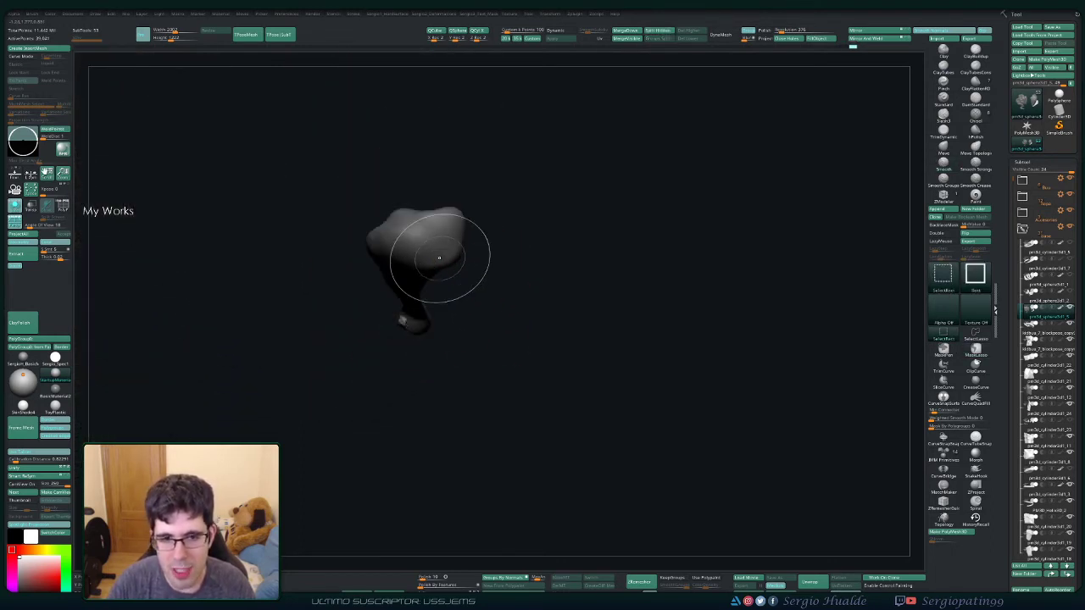
# Step: Hide the other pieces, leaving the large cloud and bulb-tipped wisp, and zoom in
pyautogui.keyDown('ctrl'); pyautogui.keyDown('shift'); pyautogui.click(455, 267); pyautogui.keyUp('shift'); pyautogui.keyUp('ctrl')
pyautogui.moveTo(455, 267)
pyautogui.mouseDown(button='right')
pyautogui.moveTo(448, 243)
pyautogui.moveTo(469, 263)
pyautogui.mouseUp(button='right')
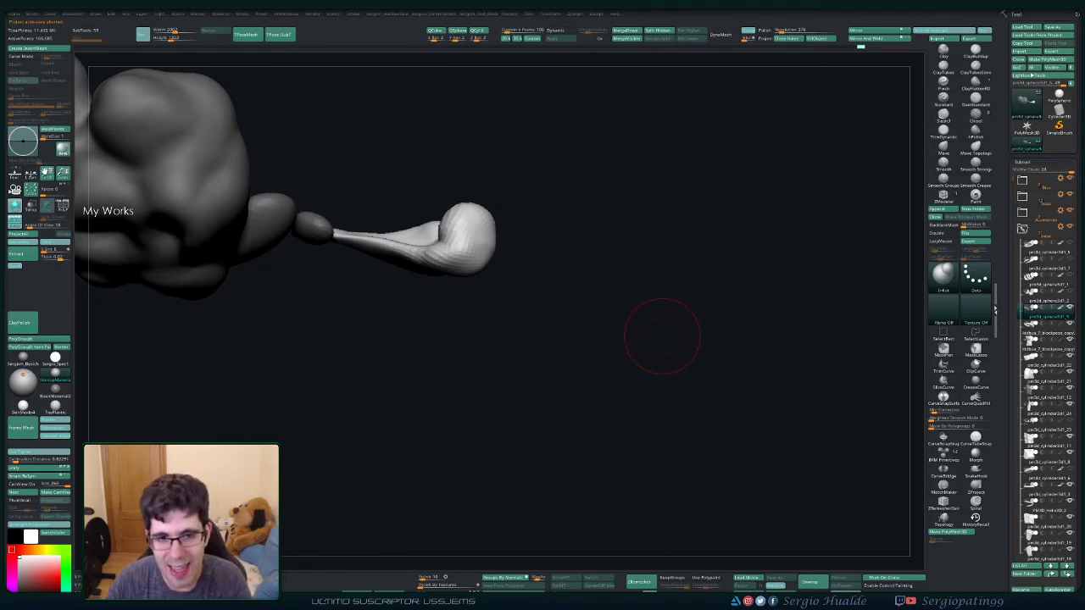
# Step: With the Move brush (BMV), pull out the middle of the stick-shaped piece to fill its stem
pyautogui.moveTo(662, 336); pyautogui.dragTo(664, 327)
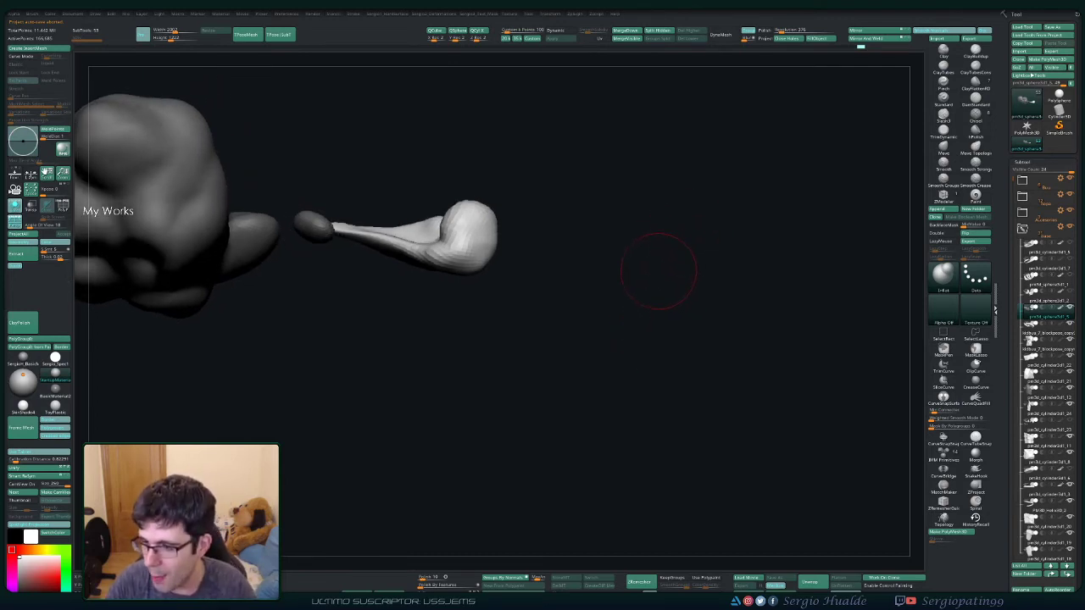
pyautogui.moveTo(628, 281)
pyautogui.keyDown('alt'); pyautogui.mouseDown()
pyautogui.moveTo(701, 294)
pyautogui.moveTo(576, 241)
pyautogui.moveTo(507, 280)
pyautogui.moveTo(517, 281)
pyautogui.mouseUp(); pyautogui.keyUp('alt')
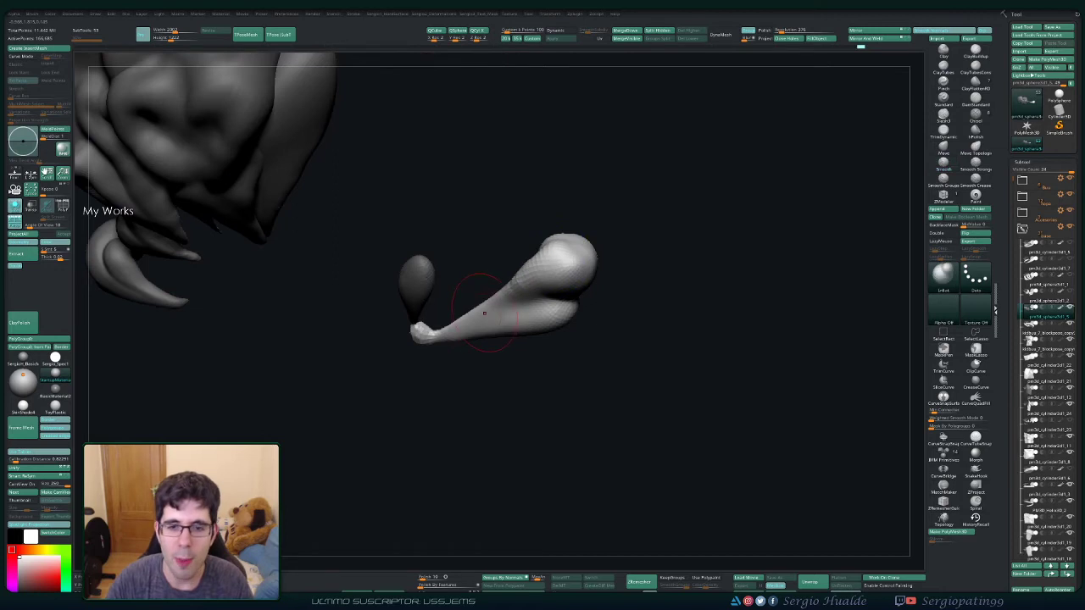
pyautogui.moveTo(488, 352)
pyautogui.mouseDown()
pyautogui.moveTo(551, 315)
pyautogui.moveTo(559, 292)
pyautogui.moveTo(543, 280)
pyautogui.mouseUp()
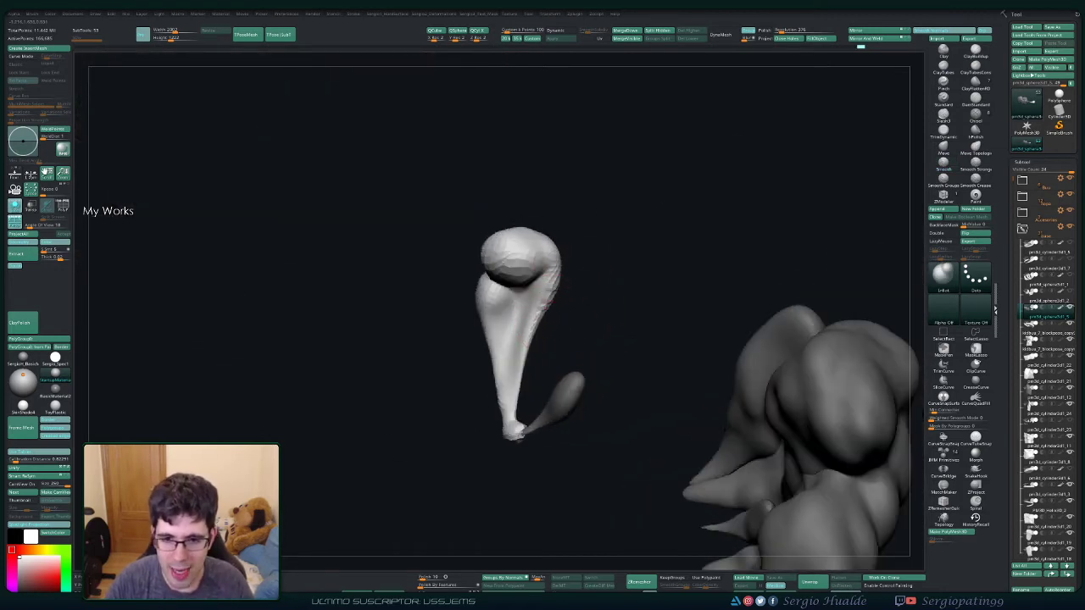
pyautogui.moveTo(527, 315)
pyautogui.mouseDown()
pyautogui.moveTo(551, 331)
pyautogui.moveTo(556, 386)
pyautogui.mouseUp()
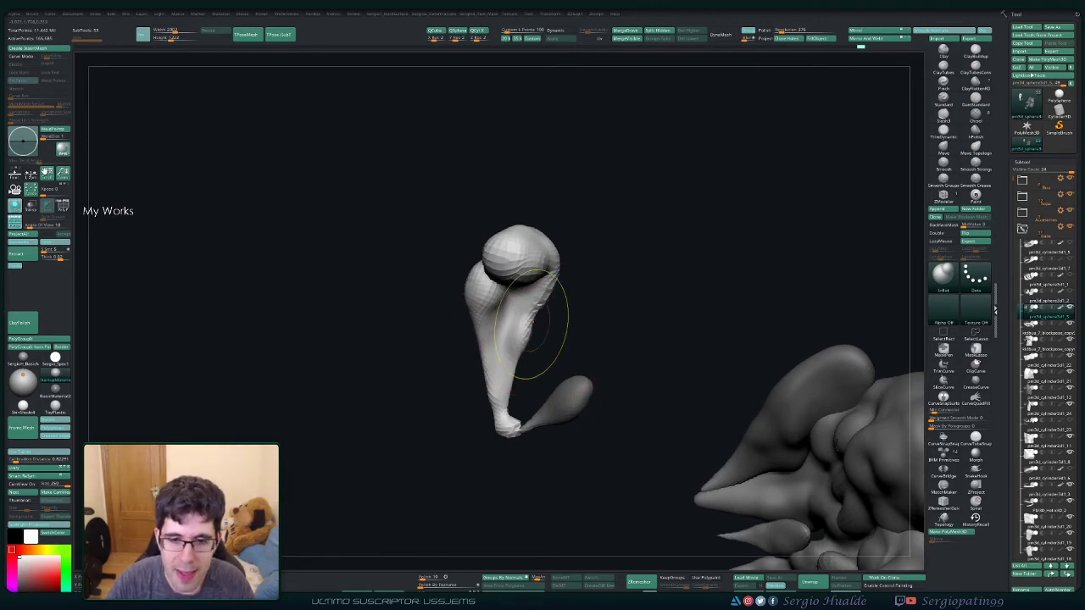
pyautogui.press('b')
pyautogui.press('m')
pyautogui.press('v')
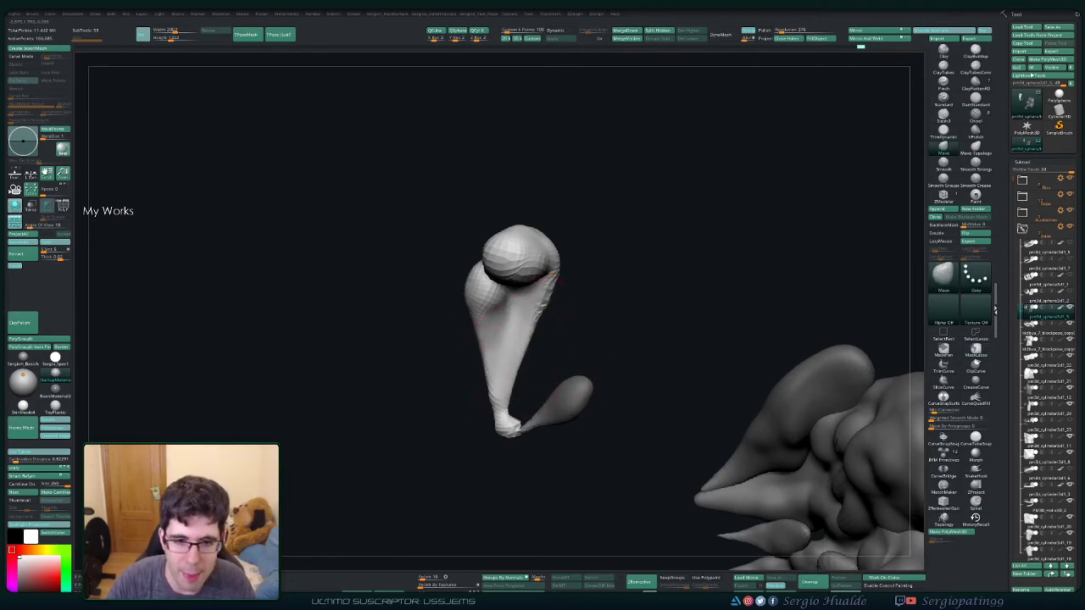
pyautogui.moveTo(551, 392); pyautogui.dragTo(569, 386)
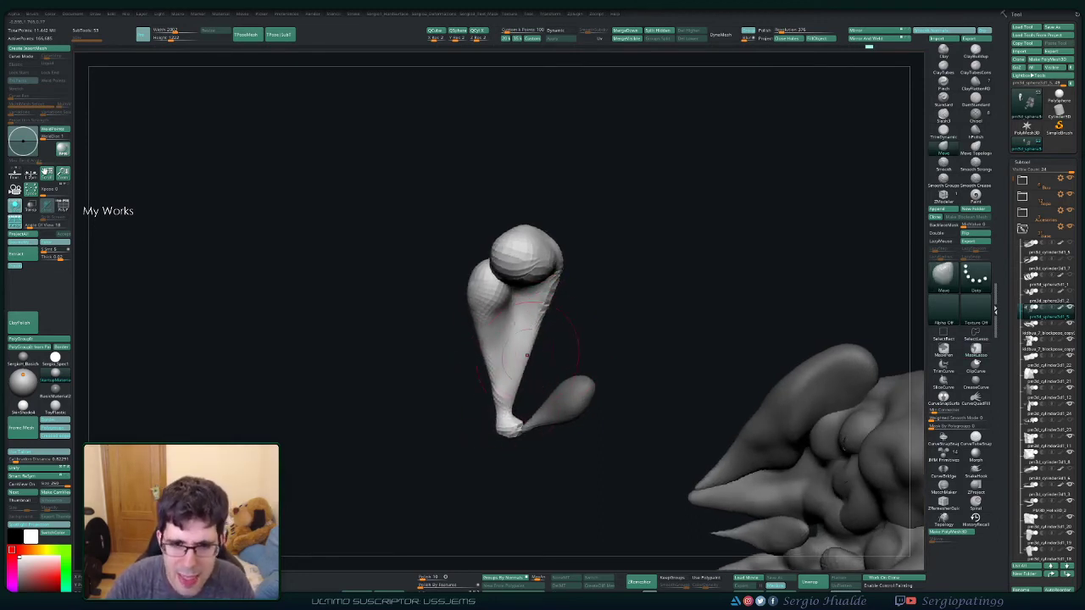
pyautogui.moveTo(490, 334); pyautogui.dragTo(483, 377)
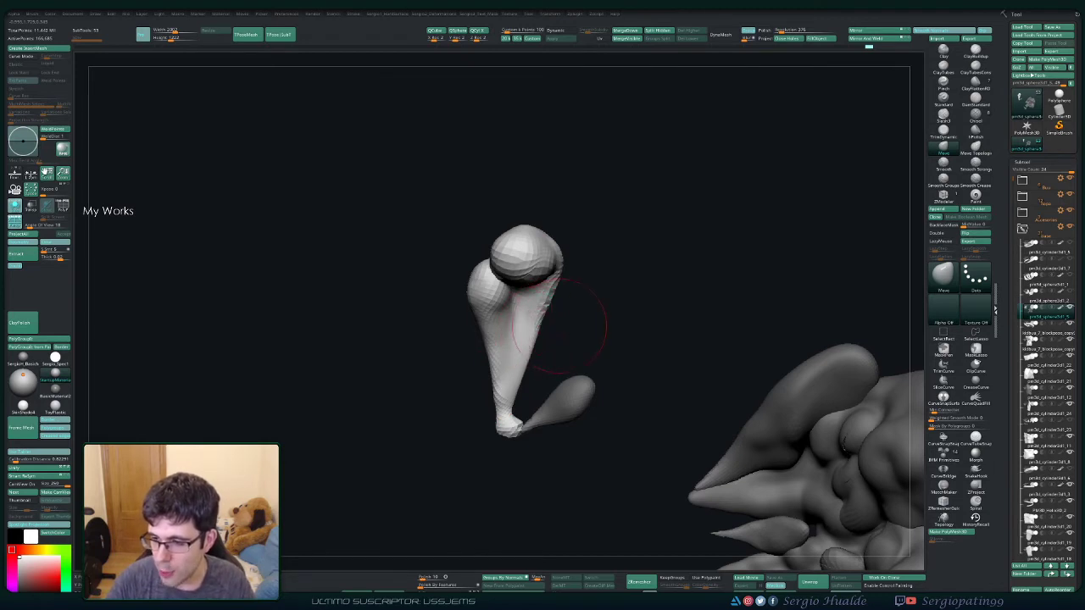
pyautogui.moveTo(555, 329)
pyautogui.mouseDown(button='right')
pyautogui.moveTo(489, 335)
pyautogui.moveTo(476, 356)
pyautogui.mouseUp(button='right')
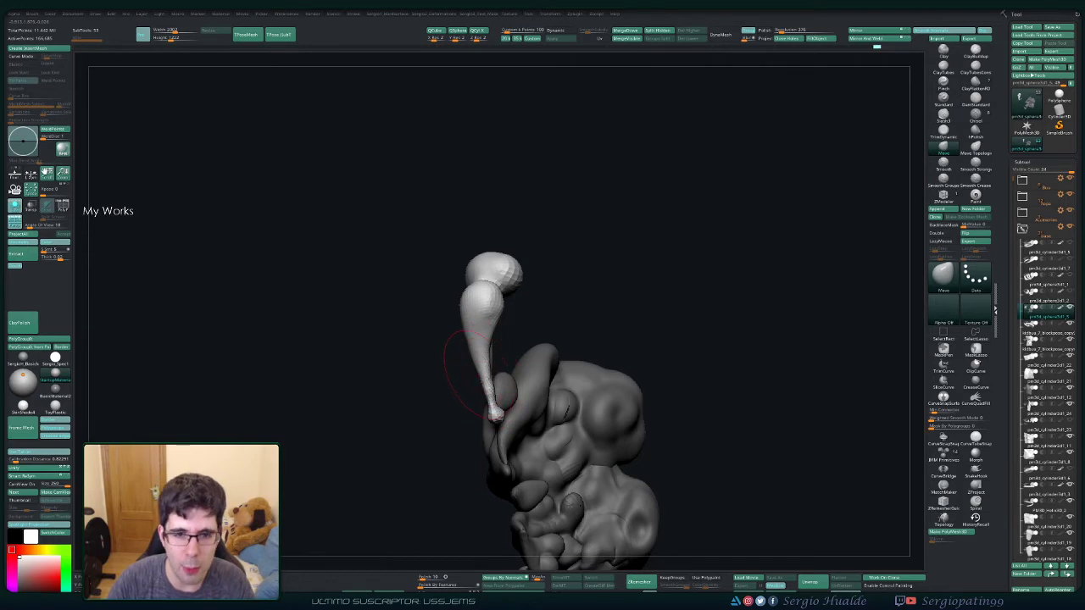
# Step: Carve a crease across the bulb between its two lobes with DamStandard (BDS)
pyautogui.moveTo(479, 359)
pyautogui.mouseDown(button='right')
pyautogui.moveTo(464, 381)
pyautogui.moveTo(474, 339)
pyautogui.mouseUp(button='right')
pyautogui.press('b')
pyautogui.press('d')
pyautogui.press('s')
pyautogui.moveTo(462, 287); pyautogui.dragTo(521, 285)
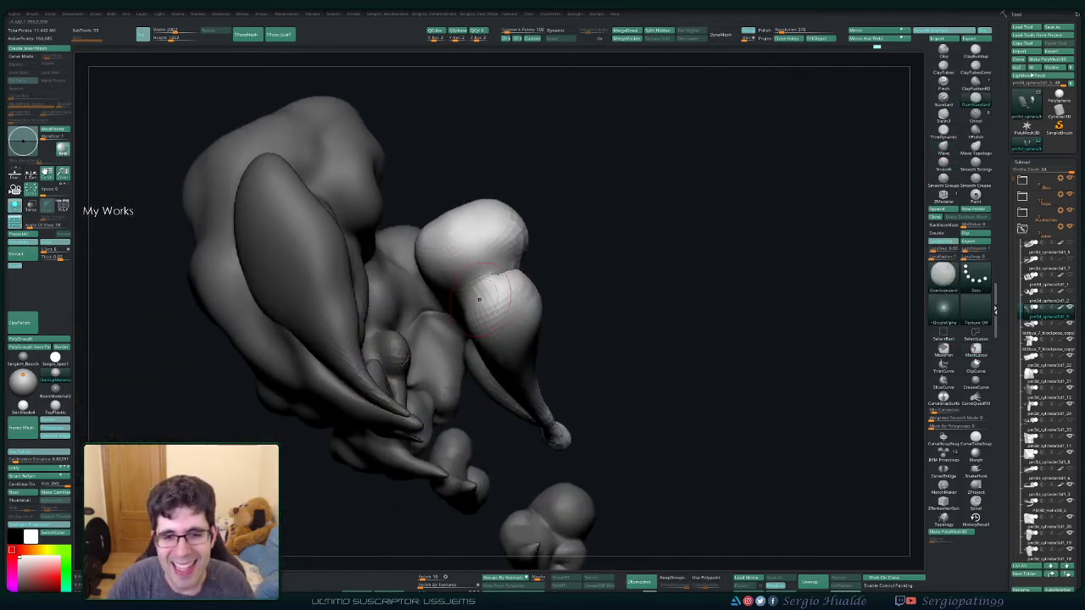
pyautogui.moveTo(508, 288)
pyautogui.mouseDown(button='right')
pyautogui.moveTo(496, 280)
pyautogui.moveTo(462, 339)
pyautogui.moveTo(409, 380)
pyautogui.mouseUp(button='right')
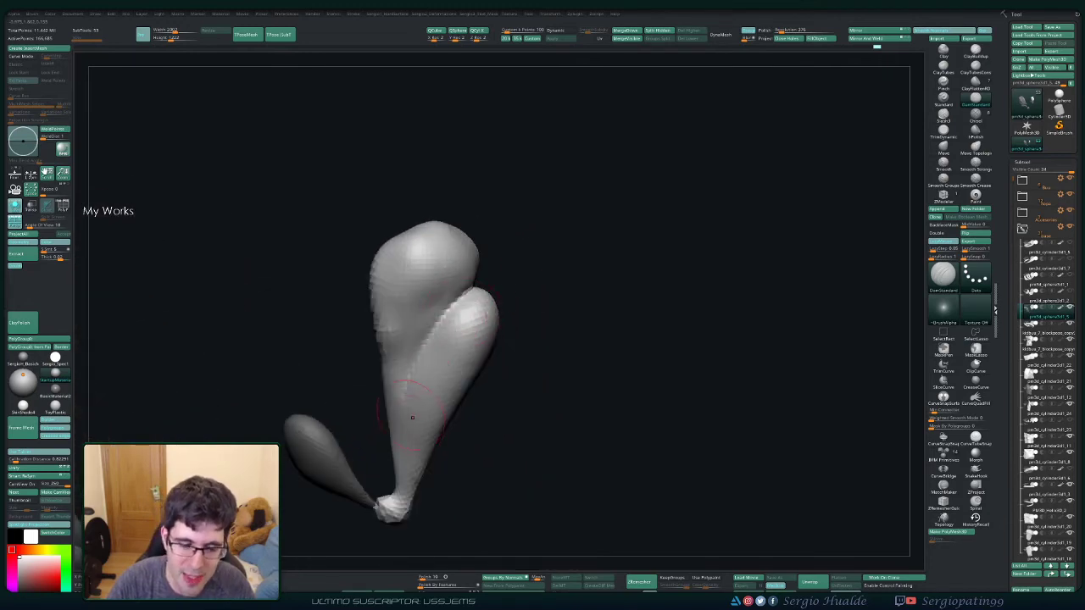
pyautogui.moveTo(464, 291); pyautogui.dragTo(466, 299, button='right')
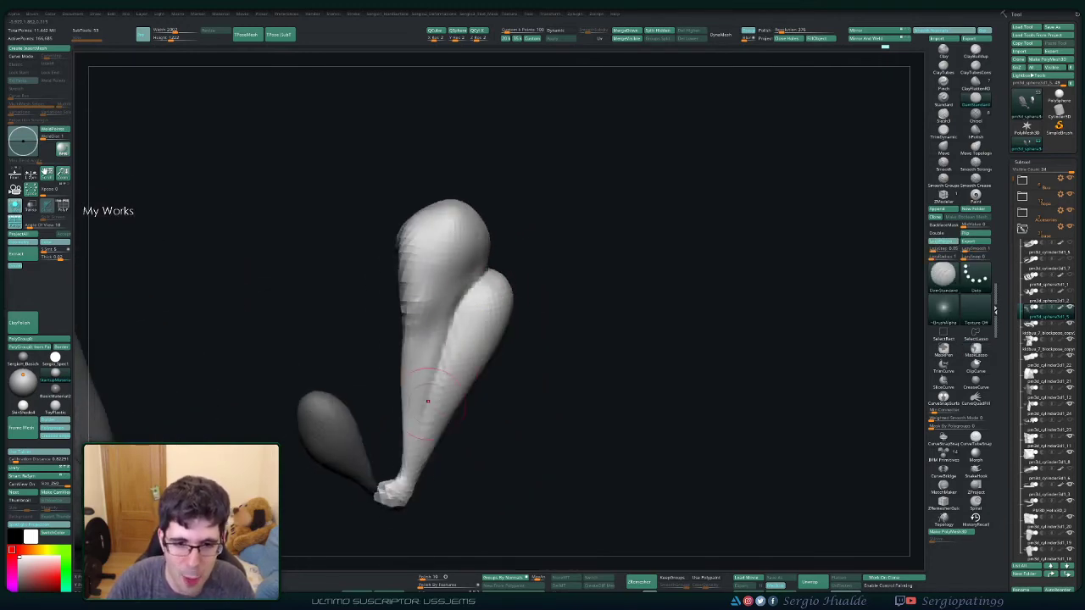
# Step: Inflate (BIN) and smooth the lobes, smoothing the upper bulb's left side
pyautogui.press('shift')
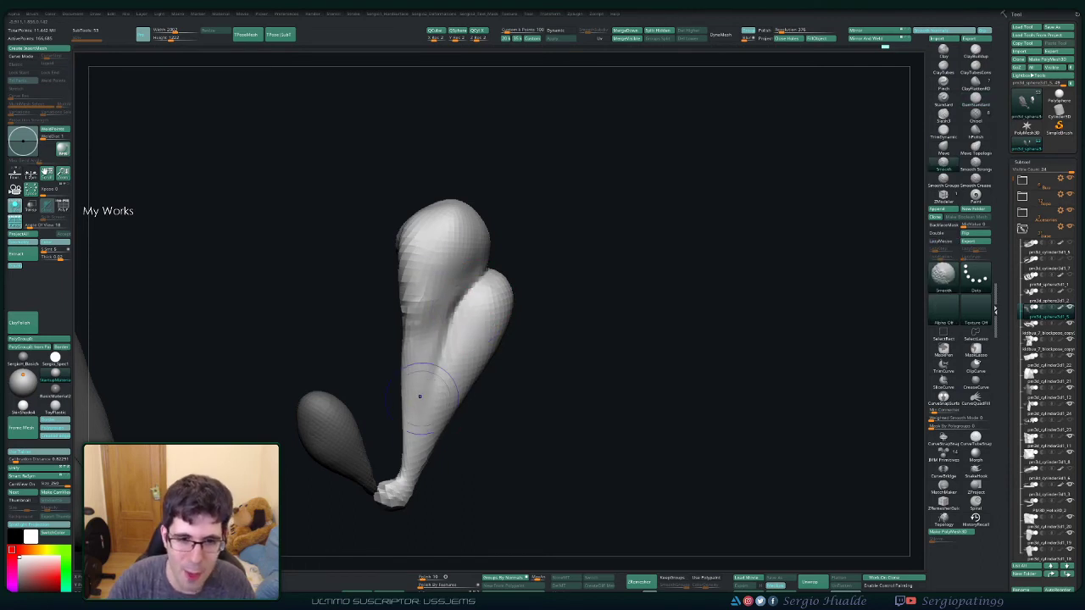
pyautogui.moveTo(416, 395); pyautogui.dragTo(496, 339, button='right')
pyautogui.press('b')
pyautogui.press('i')
pyautogui.press('n')
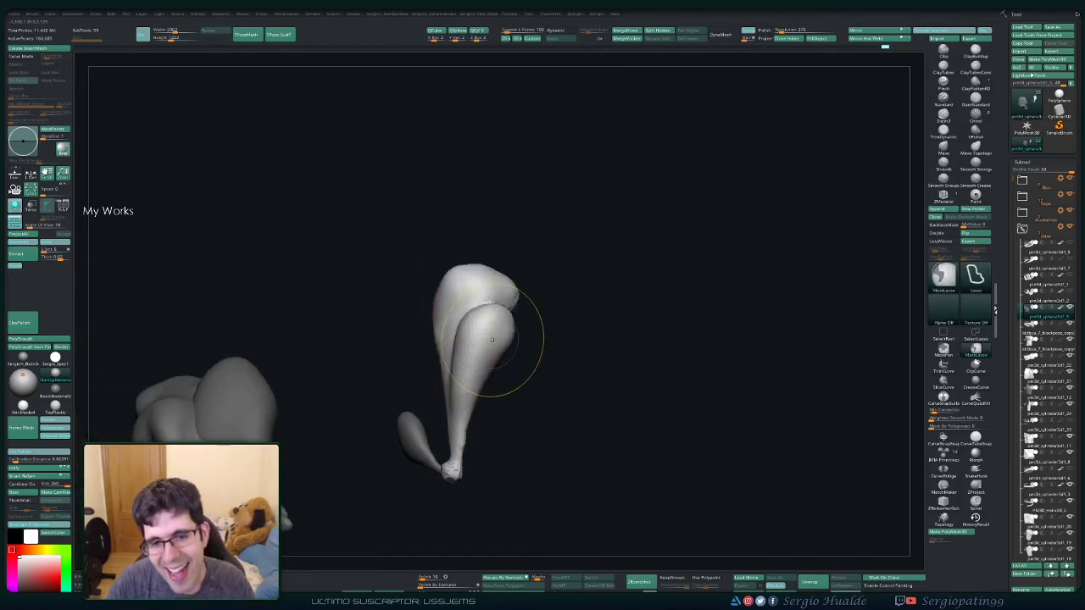
pyautogui.press('shift')
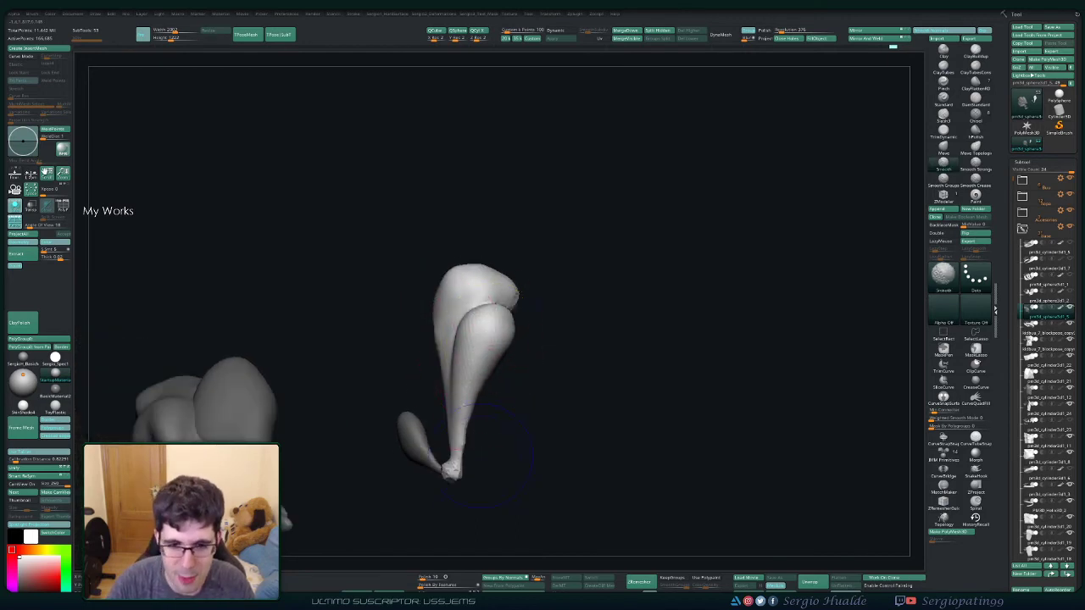
pyautogui.moveTo(496, 455); pyautogui.dragTo(468, 351, button='right')
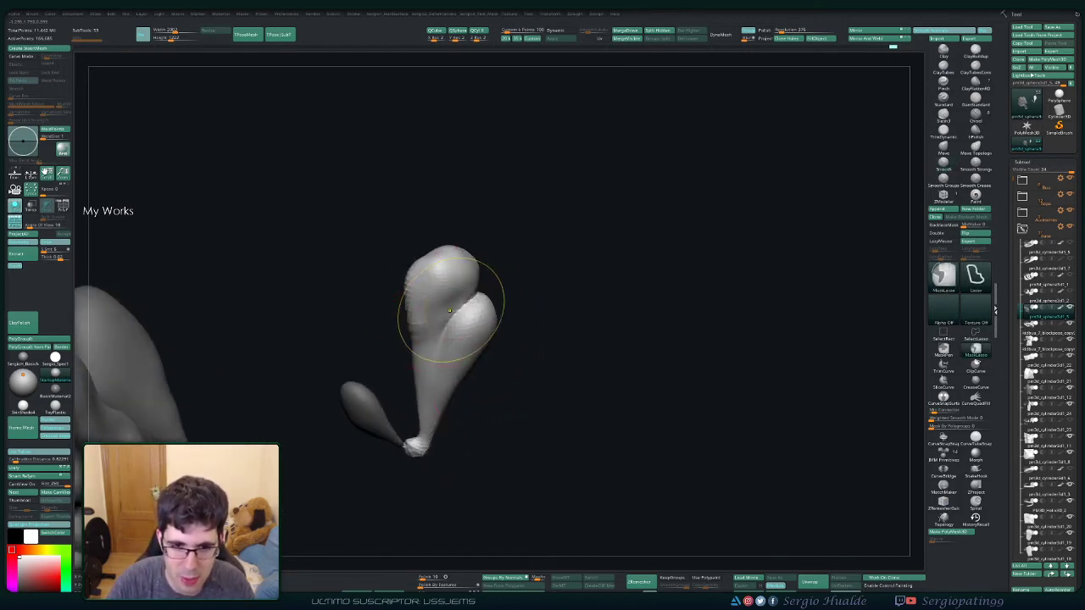
pyautogui.keyDown('shift'); pyautogui.moveTo(449, 302); pyautogui.dragTo(419, 352); pyautogui.keyUp('shift')
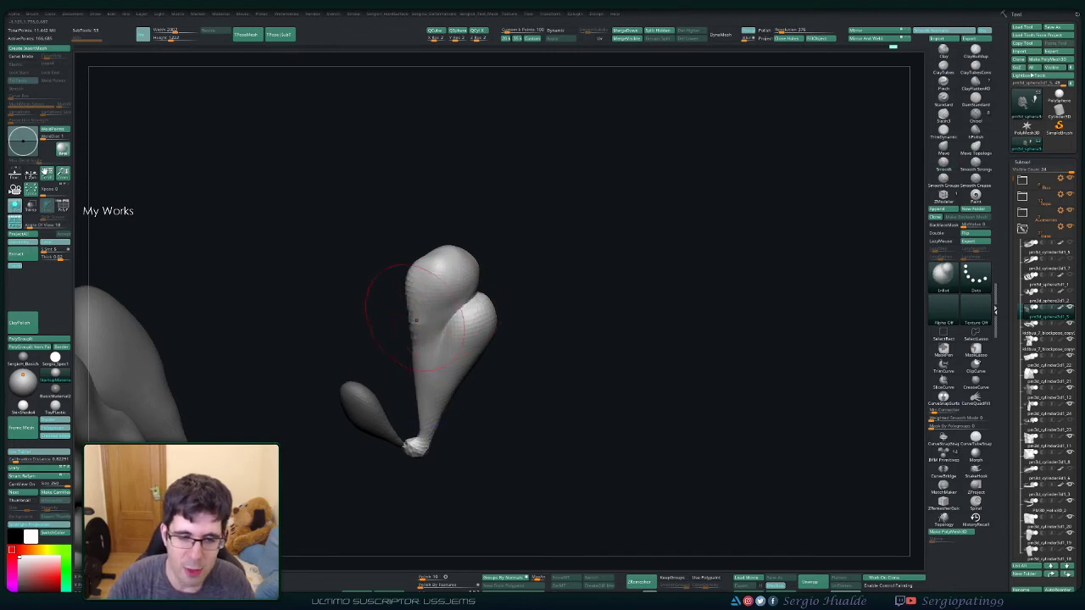
pyautogui.moveTo(376, 302)
pyautogui.mouseDown(button='right')
pyautogui.moveTo(498, 336)
pyautogui.moveTo(472, 400)
pyautogui.moveTo(496, 328)
pyautogui.moveTo(472, 328)
pyautogui.moveTo(480, 403)
pyautogui.moveTo(516, 356)
pyautogui.moveTo(475, 356)
pyautogui.moveTo(594, 381)
pyautogui.mouseUp(button='right')
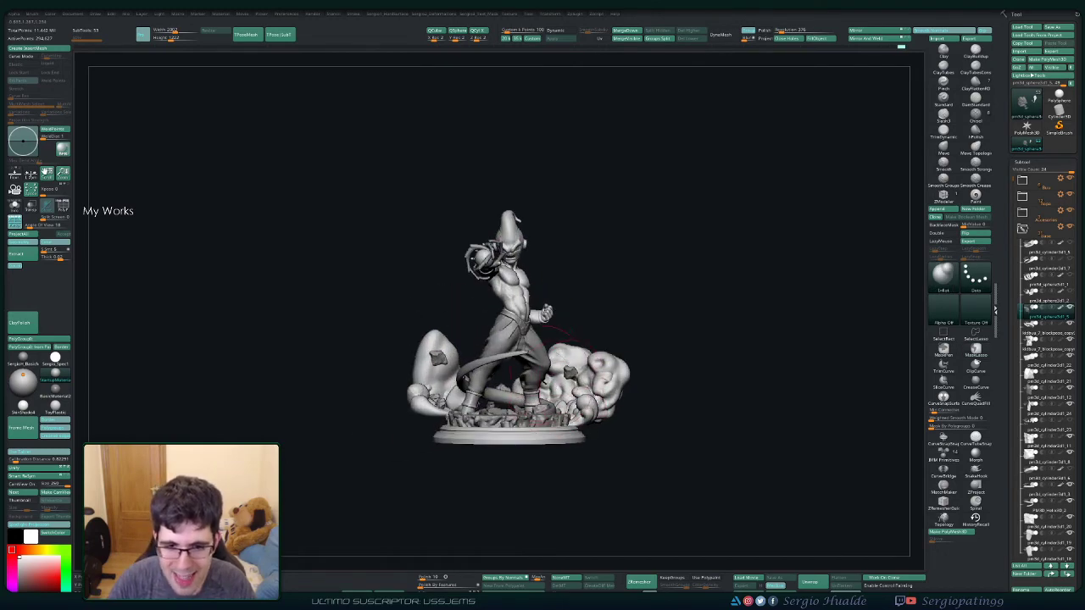
# Step: Solo the smoke cloud pieces and make the right cloud piece the active subtool
pyautogui.moveTo(474, 356)
pyautogui.mouseDown(button='right')
pyautogui.moveTo(576, 356)
pyautogui.moveTo(593, 339)
pyautogui.moveTo(585, 288)
pyautogui.moveTo(577, 367)
pyautogui.mouseUp(button='right')
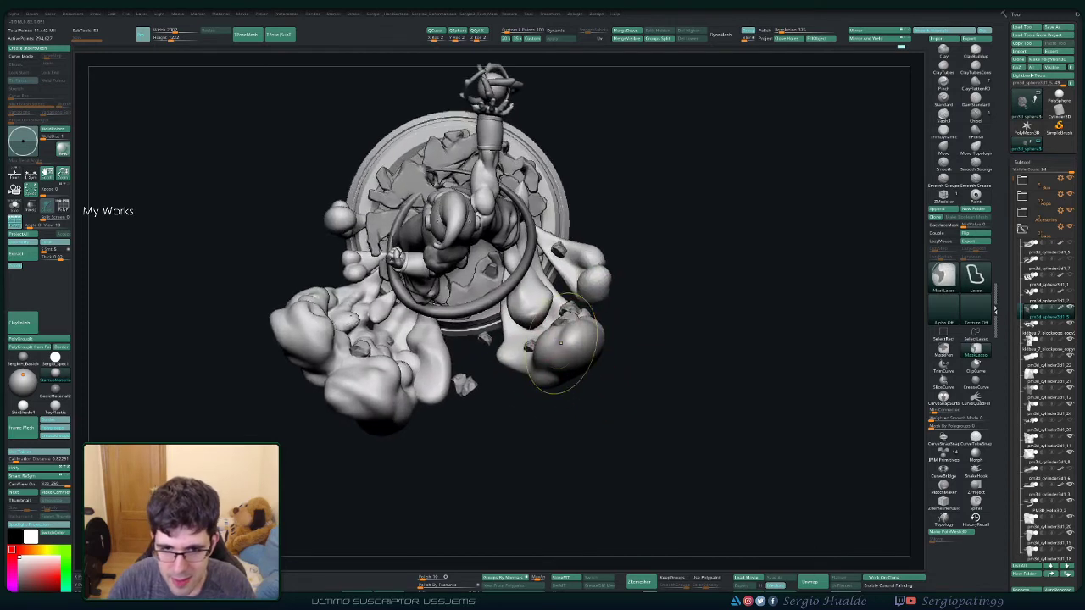
pyautogui.keyDown('ctrl'); pyautogui.keyDown('shift'); pyautogui.click(560, 312); pyautogui.keyUp('shift'); pyautogui.keyUp('ctrl')
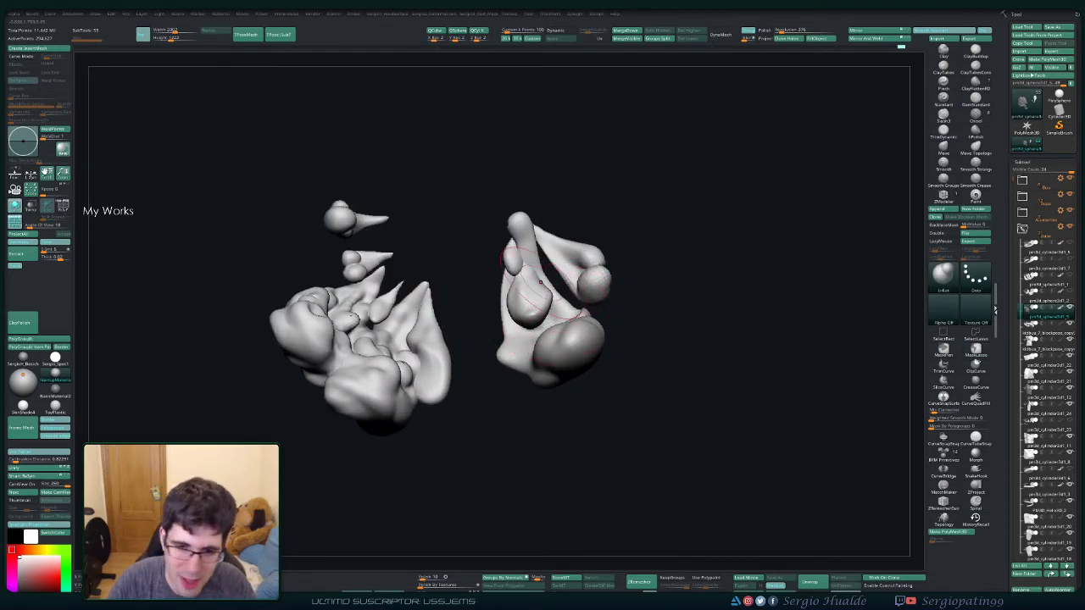
pyautogui.press('w')
pyautogui.keyDown('alt'); pyautogui.click(564, 335); pyautogui.keyUp('alt')
pyautogui.press('q')
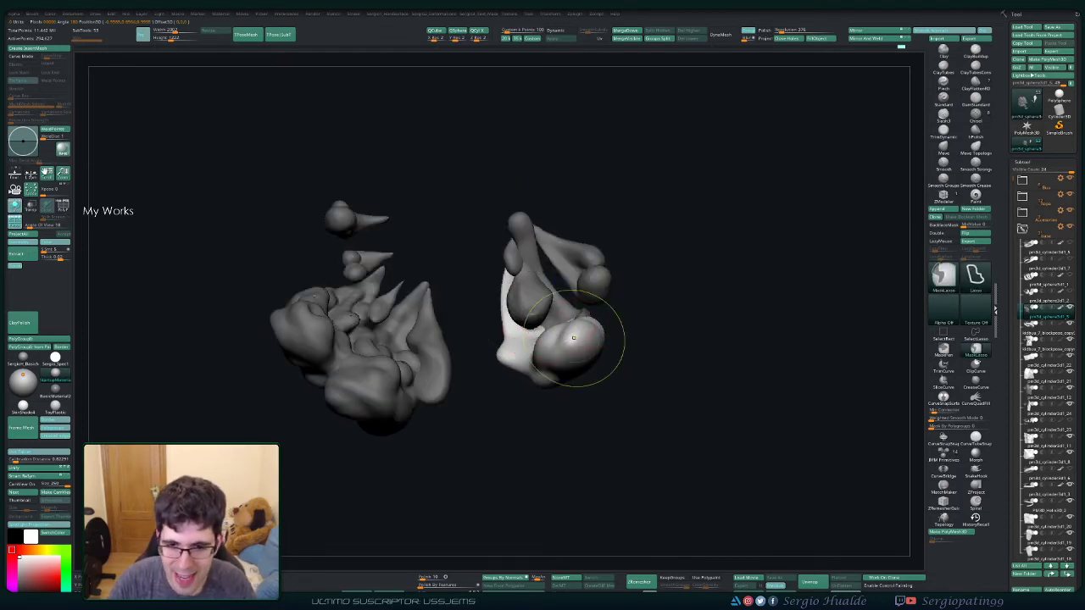
pyautogui.keyDown('ctrl'); pyautogui.keyDown('shift'); pyautogui.click(569, 335); pyautogui.keyUp('shift'); pyautogui.keyUp('ctrl')
pyautogui.keyDown('ctrl'); pyautogui.keyDown('shift'); pyautogui.click(573, 349); pyautogui.keyUp('shift'); pyautogui.keyUp('ctrl')
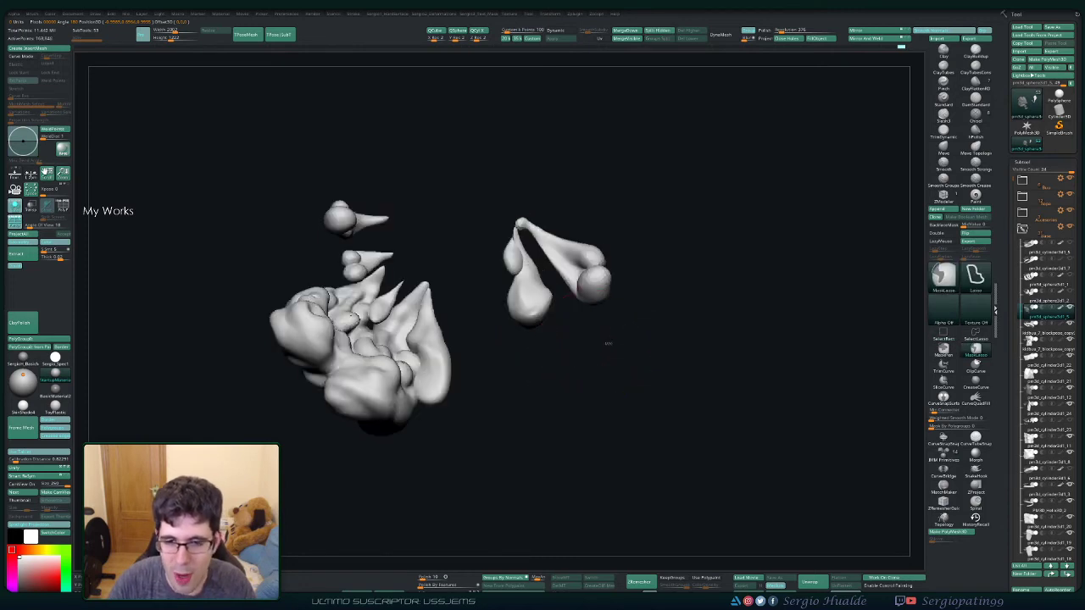
pyautogui.keyDown('alt'); pyautogui.click(598, 339); pyautogui.keyUp('alt')
# Step: Orbit the cloud pieces, then bring back the full statue and enlarge it in view
pyautogui.moveTo(601, 339)
pyautogui.mouseDown()
pyautogui.moveTo(508, 364)
pyautogui.moveTo(555, 348)
pyautogui.mouseUp()
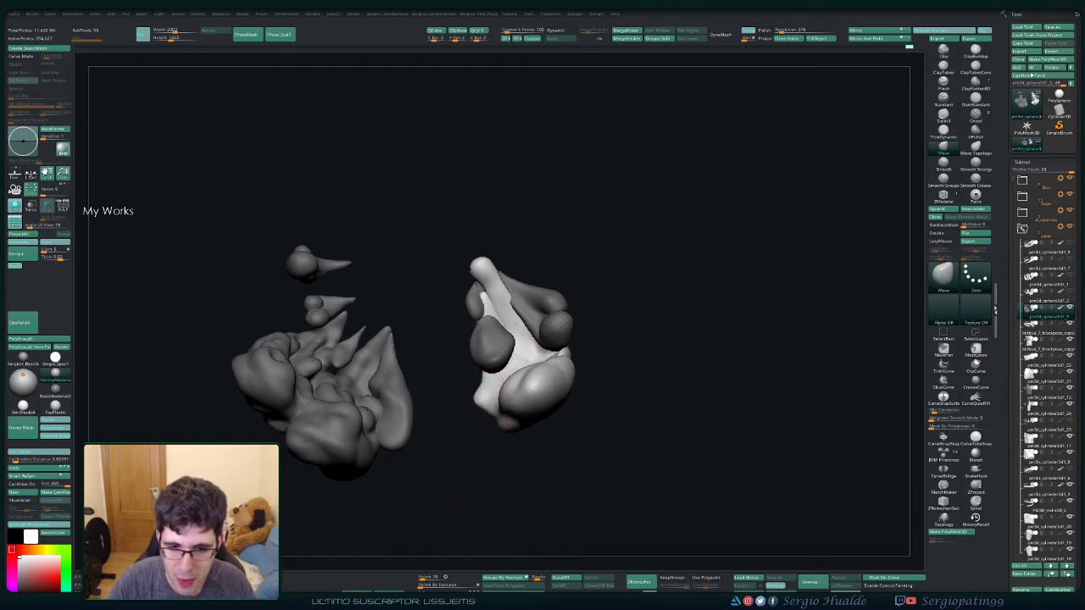
pyautogui.scroll(-5, 492, 381)
pyautogui.moveTo(492, 382)
pyautogui.mouseDown(button='right')
pyautogui.moveTo(521, 407)
pyautogui.moveTo(525, 364)
pyautogui.moveTo(500, 369)
pyautogui.mouseUp(button='right')
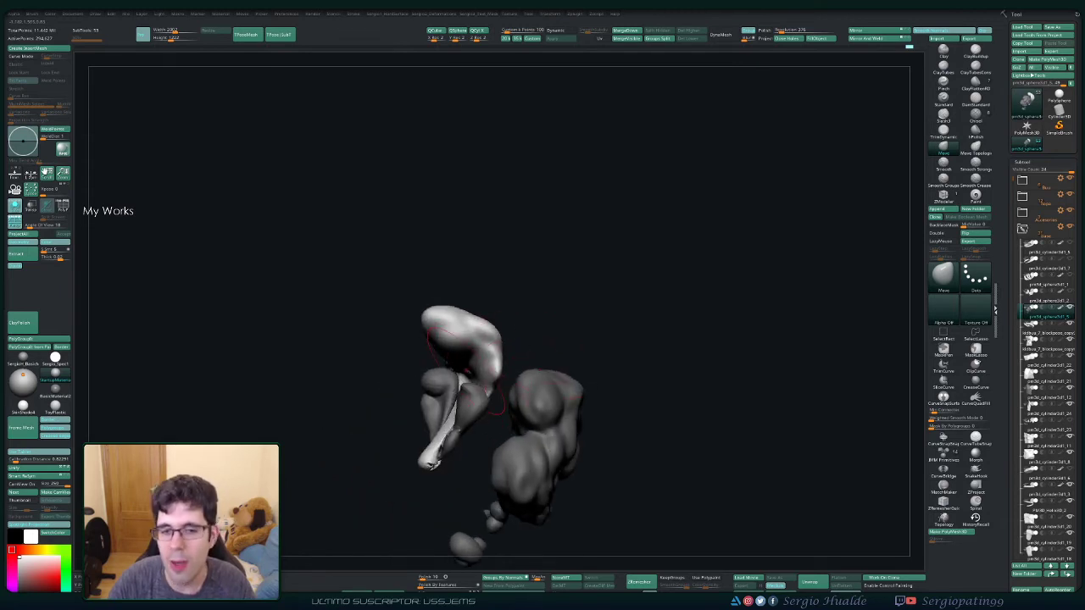
pyautogui.moveTo(443, 339)
pyautogui.mouseDown(button='right')
pyautogui.moveTo(483, 348)
pyautogui.moveTo(508, 322)
pyautogui.moveTo(570, 315)
pyautogui.moveTo(543, 322)
pyautogui.mouseUp(button='right')
pyautogui.keyDown('ctrl'); pyautogui.keyDown('shift'); pyautogui.click(514, 327); pyautogui.keyUp('shift'); pyautogui.keyUp('ctrl')
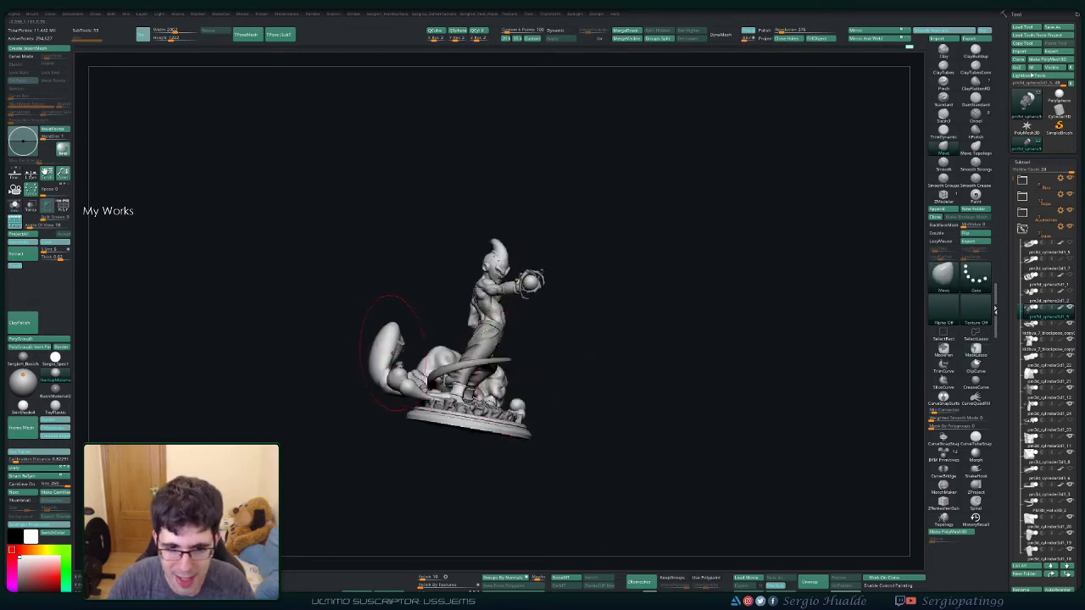
pyautogui.moveTo(392, 347); pyautogui.dragTo(479, 388, button='right')
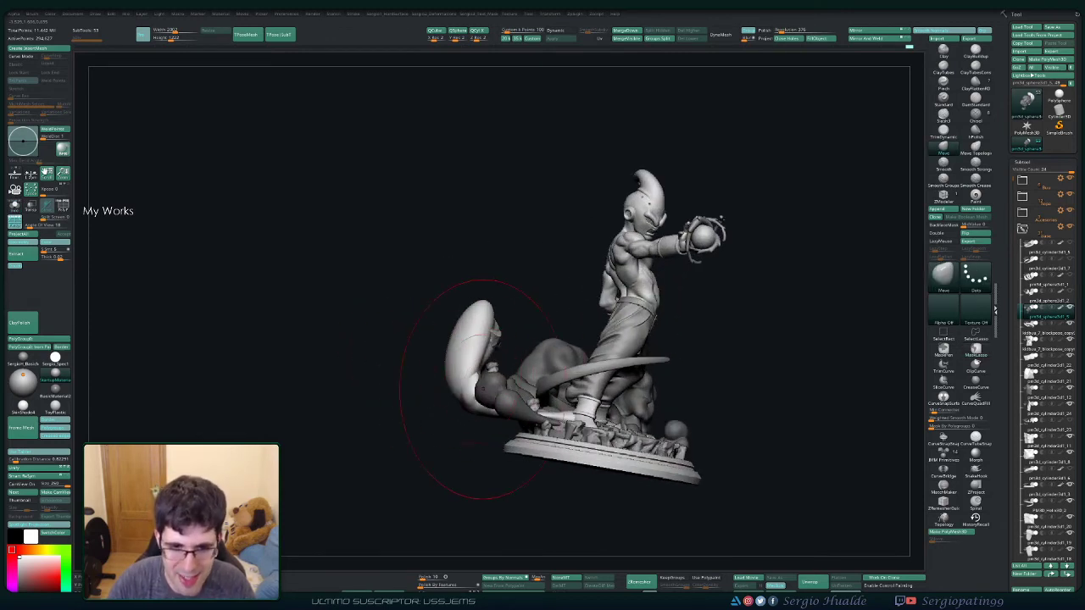
# Step: Shrink the brush and reshape the white smoke puff, then isolate the puff and cloud
pyautogui.press('[')
pyautogui.press('[')
pyautogui.press('[')
pyautogui.press('[')
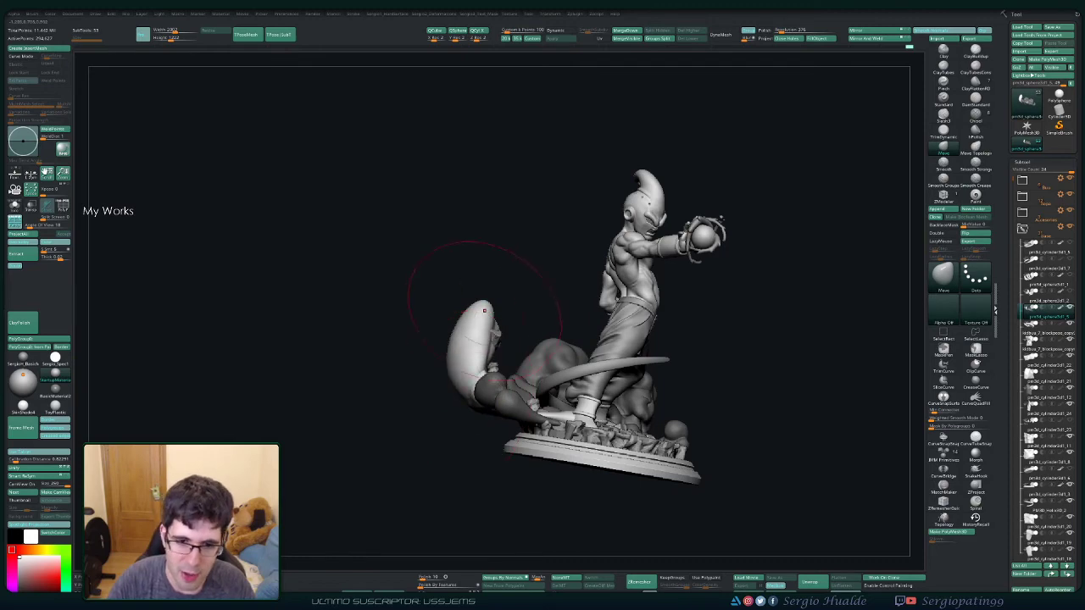
pyautogui.moveTo(484, 310); pyautogui.dragTo(456, 343)
pyautogui.moveTo(490, 412); pyautogui.dragTo(500, 385, button='right')
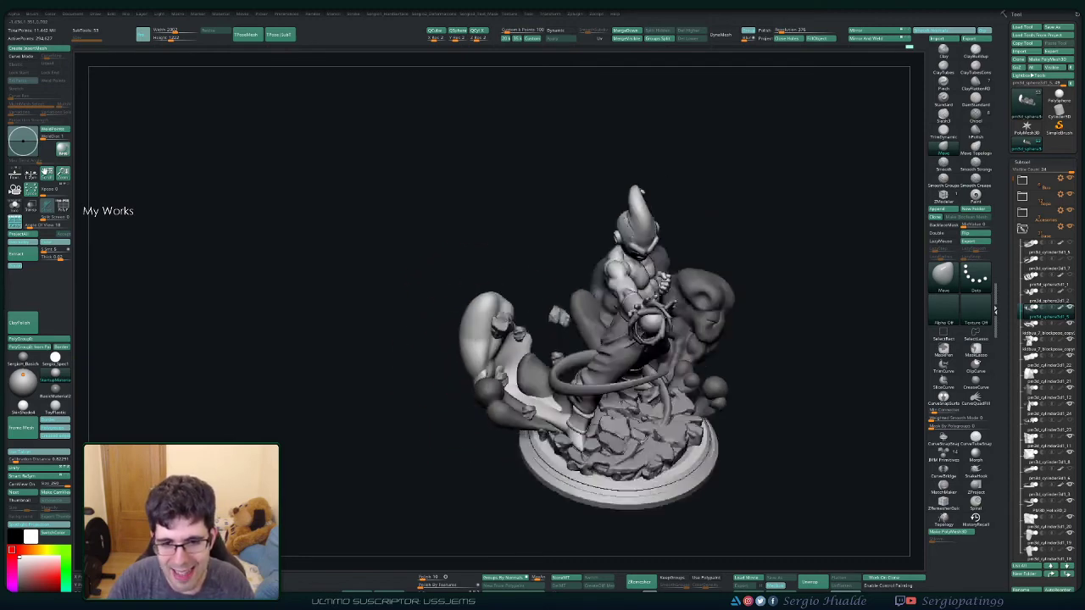
pyautogui.keyDown('ctrl'); pyautogui.keyDown('shift'); pyautogui.click(500, 386); pyautogui.keyUp('shift'); pyautogui.keyUp('ctrl')
pyautogui.scroll(3, 502, 380)
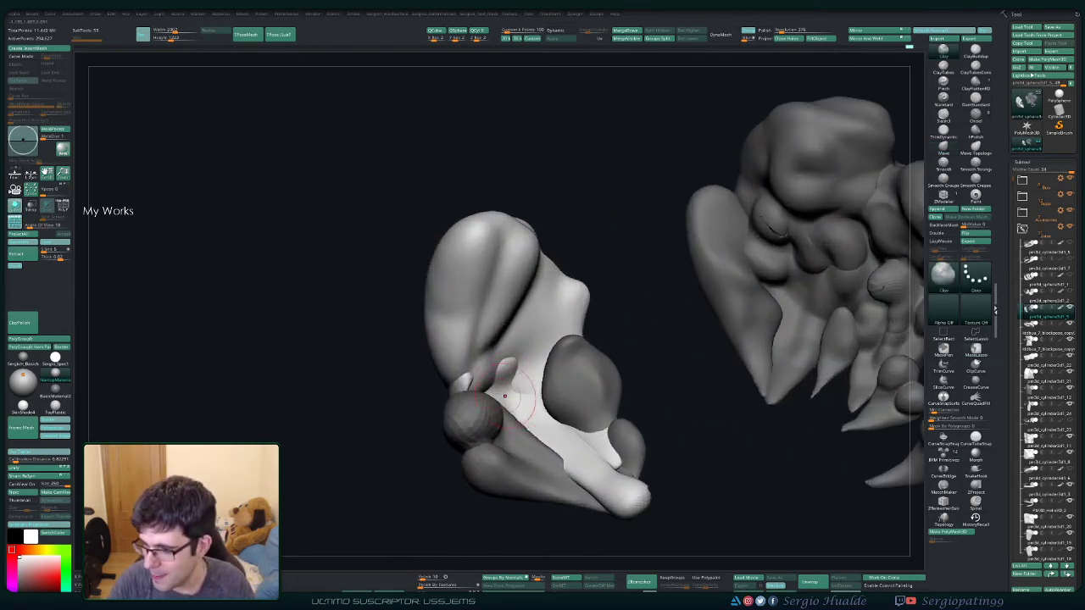
# Step: Turn the two soloed cloud pieces slightly, then exit Solo with Ctrl+Shift+S and spin the statue
pyautogui.scroll(-3, 508, 390)
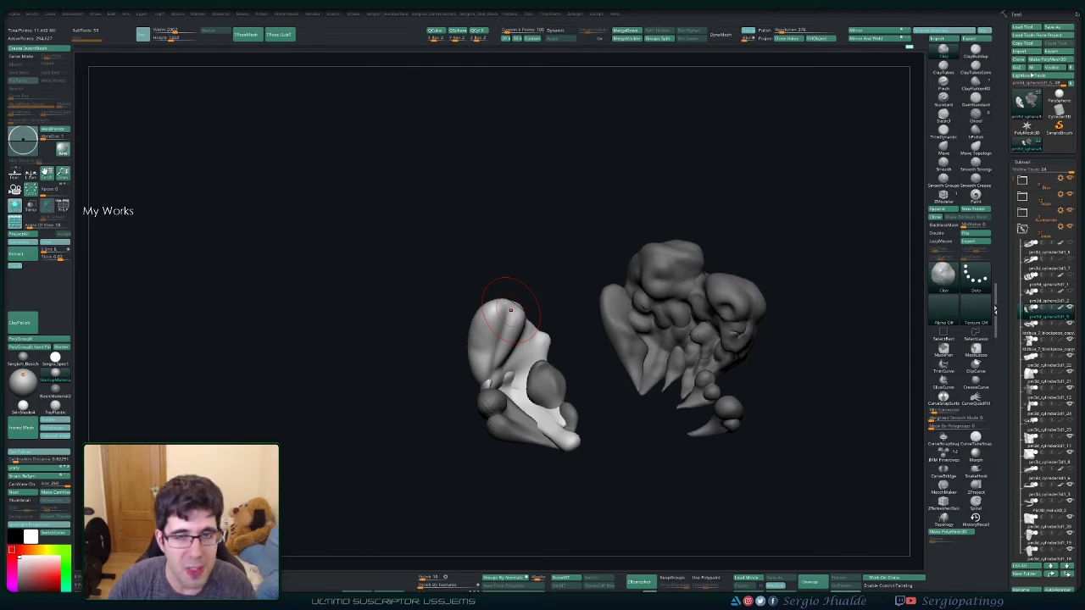
pyautogui.moveTo(595, 405); pyautogui.dragTo(584, 410)
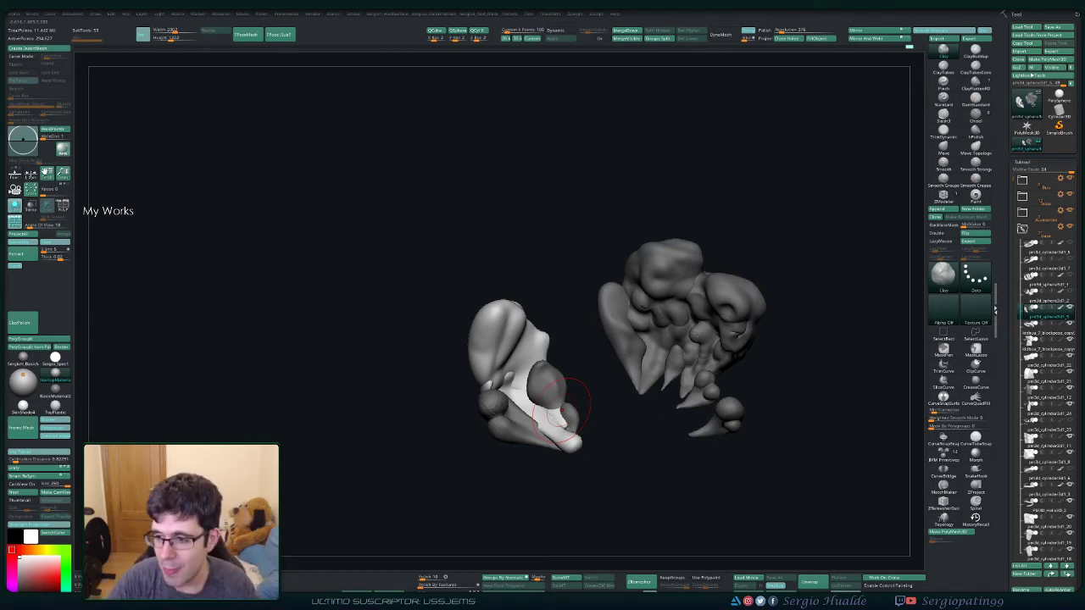
pyautogui.moveTo(653, 403); pyautogui.dragTo(631, 398)
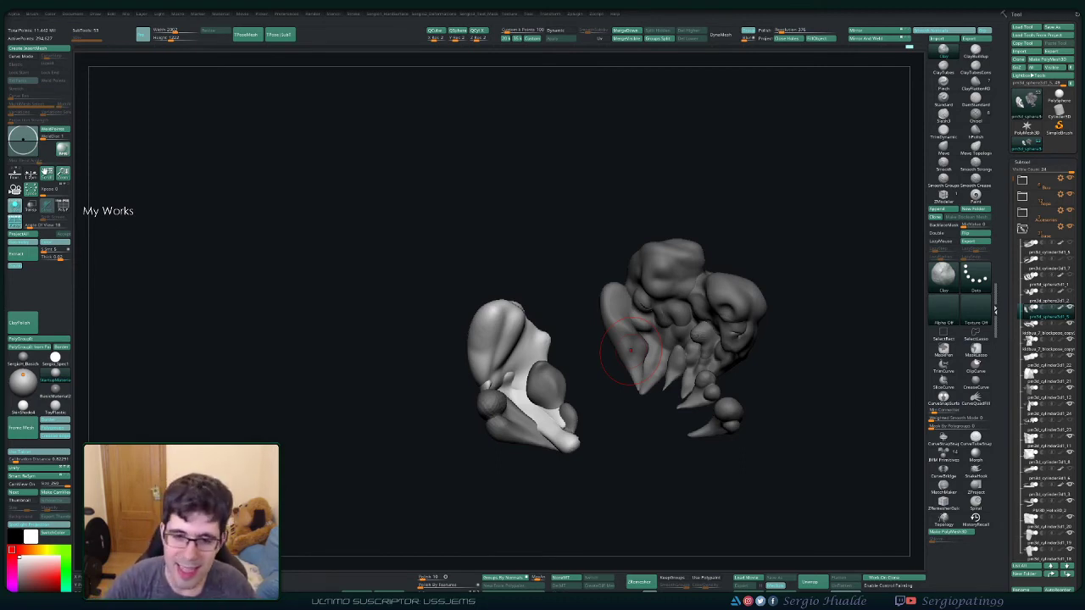
pyautogui.hotkey('shift', 'ctrl', 's')
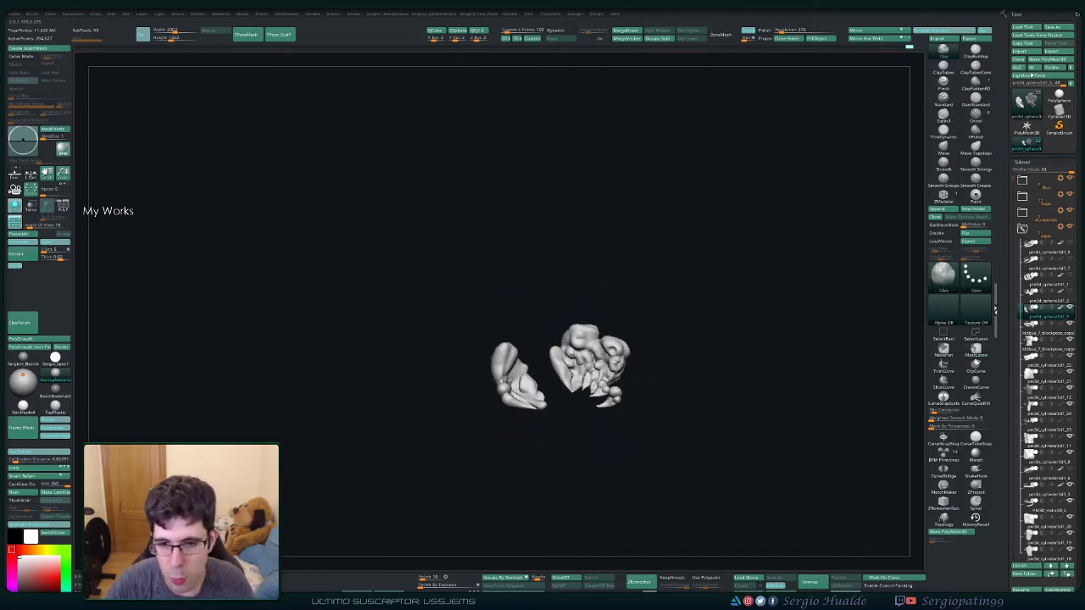
pyautogui.moveTo(604, 349)
pyautogui.mouseDown(button='right')
pyautogui.moveTo(649, 348)
pyautogui.moveTo(630, 457)
pyautogui.moveTo(630, 375)
pyautogui.moveTo(679, 462)
pyautogui.mouseUp(button='right')
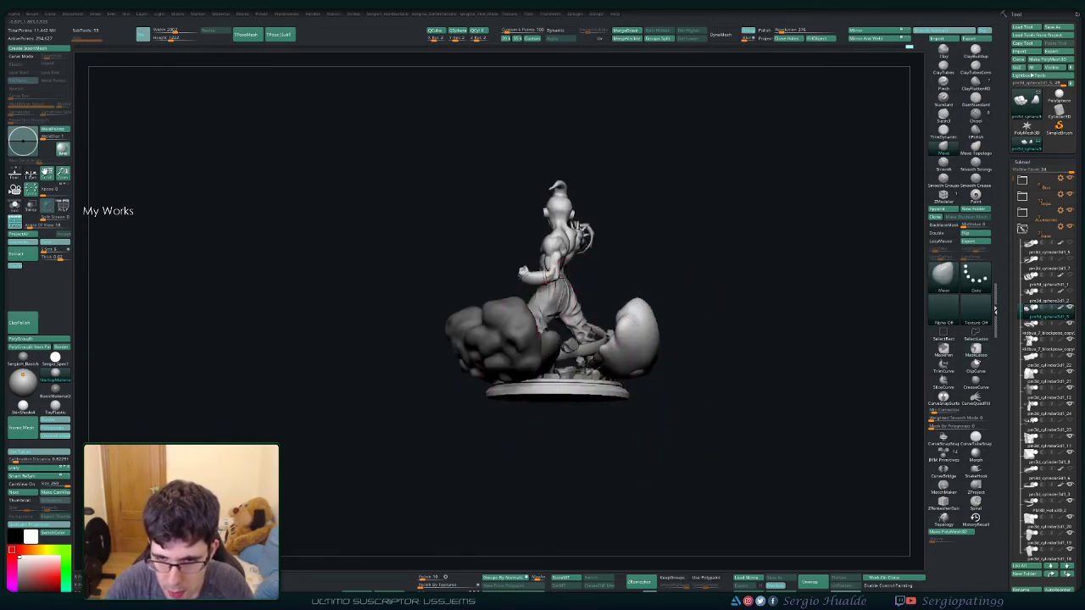
pyautogui.moveTo(678, 462); pyautogui.dragTo(729, 462, button='right')
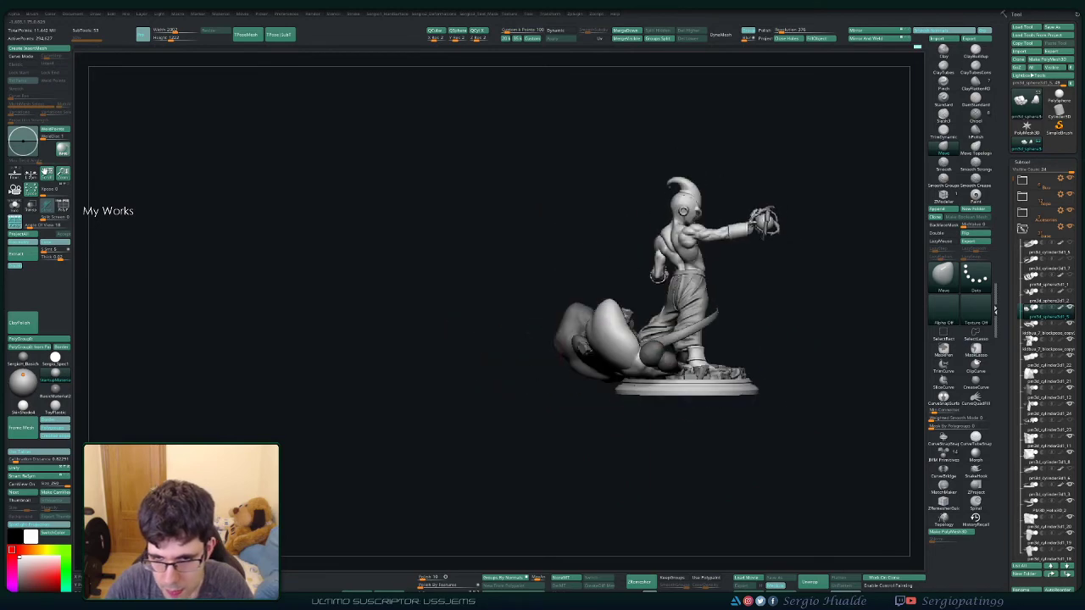
pyautogui.moveTo(506, 349)
pyautogui.mouseDown(button='right')
pyautogui.moveTo(582, 351)
pyautogui.moveTo(618, 387)
pyautogui.moveTo(613, 368)
pyautogui.moveTo(580, 340)
pyautogui.mouseUp(button='right')
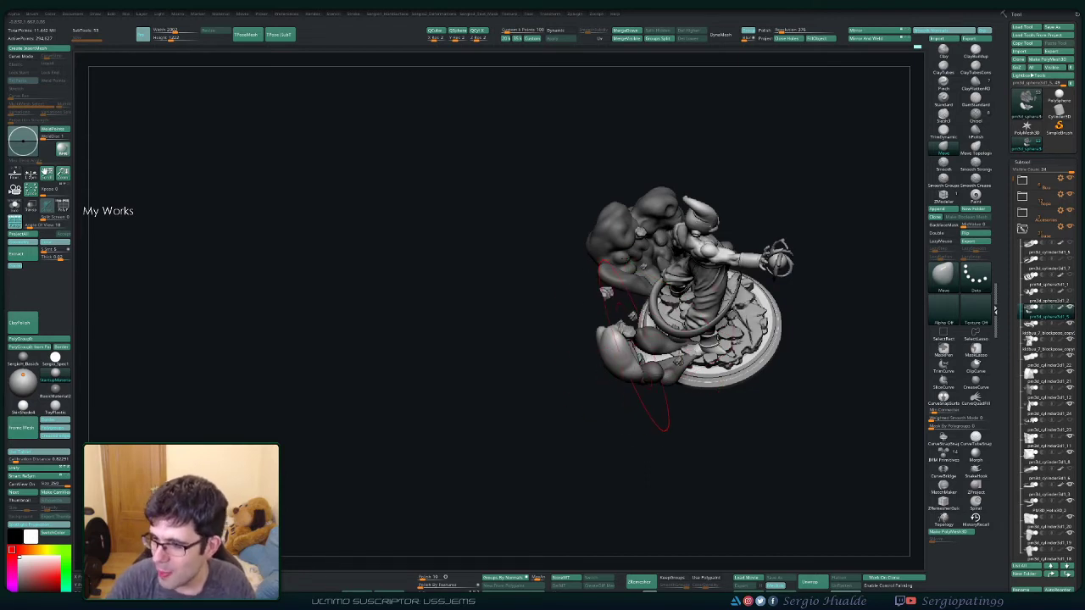
pyautogui.moveTo(636, 347); pyautogui.dragTo(653, 305, button='right')
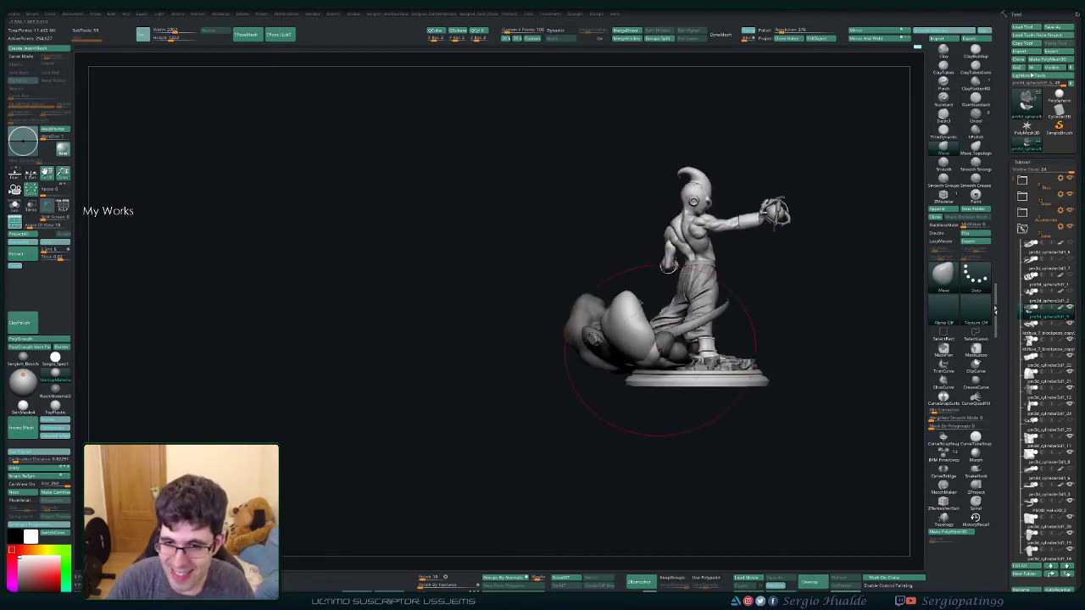
pyautogui.moveTo(669, 266)
pyautogui.mouseDown(button='right')
pyautogui.moveTo(653, 339)
pyautogui.moveTo(639, 346)
pyautogui.mouseUp(button='right')
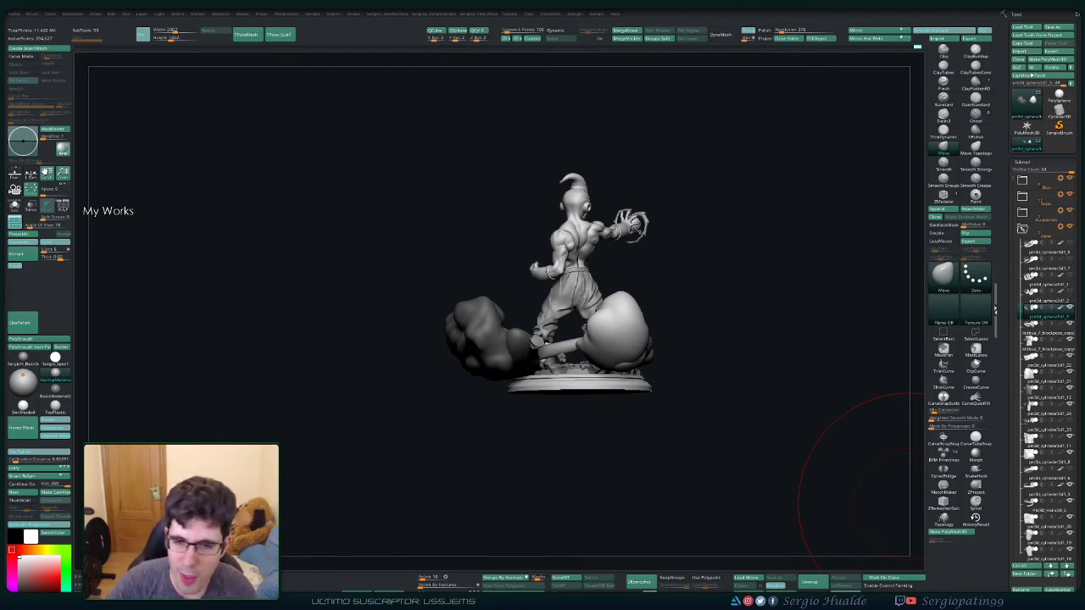
pyautogui.moveTo(856, 482); pyautogui.dragTo(636, 373)
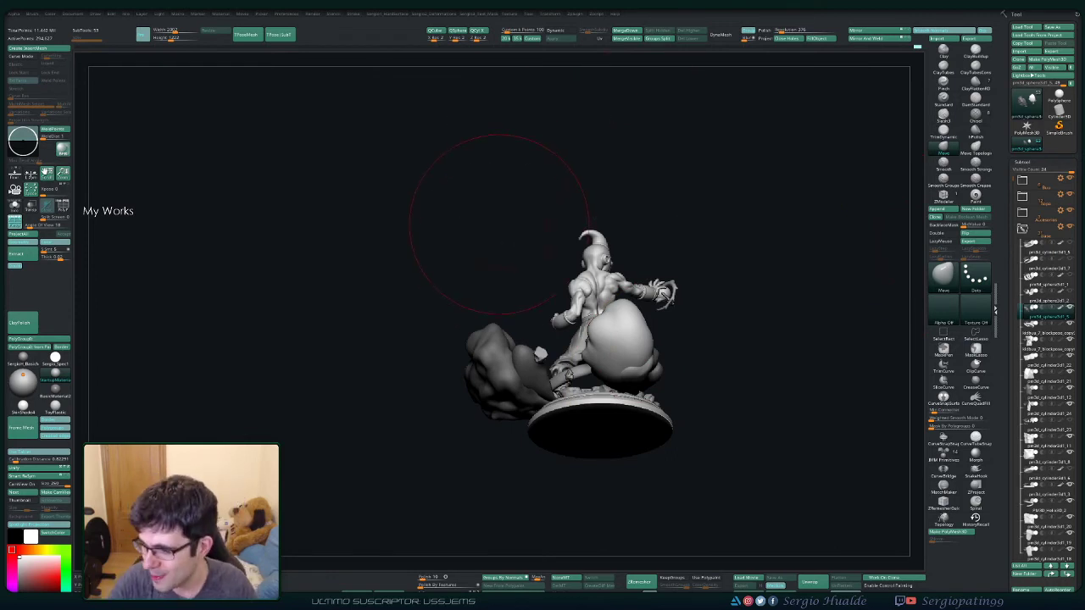
pyautogui.moveTo(557, 261)
pyautogui.mouseDown()
pyautogui.moveTo(612, 316)
pyautogui.moveTo(626, 383)
pyautogui.moveTo(624, 365)
pyautogui.moveTo(625, 382)
pyautogui.moveTo(570, 376)
pyautogui.mouseUp()
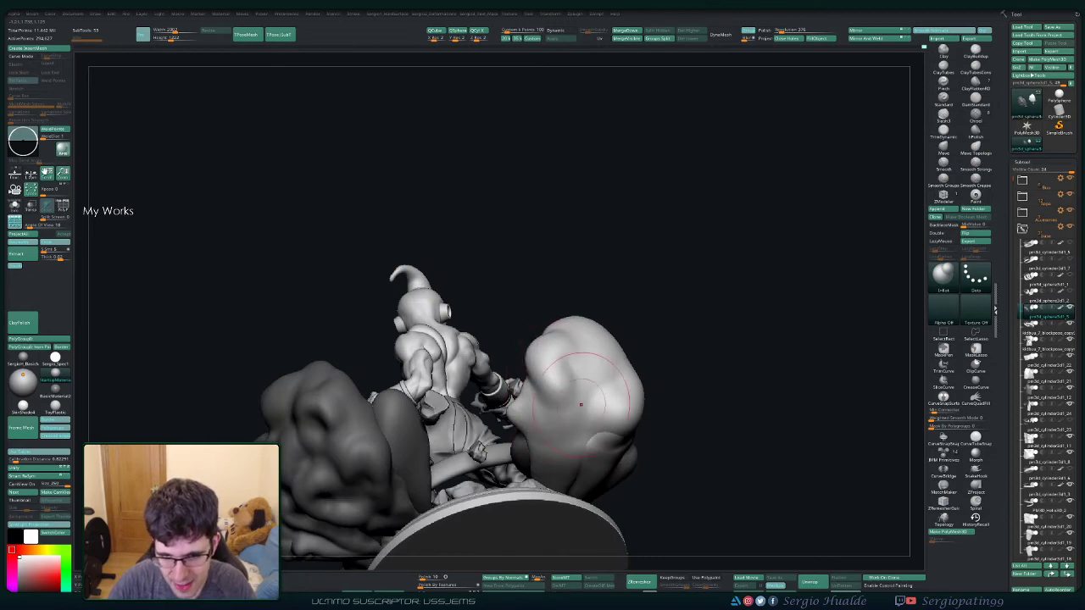
# Step: Orbit toward the smoke puff beside Kid Buu and solo it so only the puff shows
pyautogui.moveTo(569, 376)
pyautogui.mouseDown()
pyautogui.moveTo(610, 364)
pyautogui.moveTo(606, 379)
pyautogui.moveTo(607, 347)
pyautogui.mouseUp()
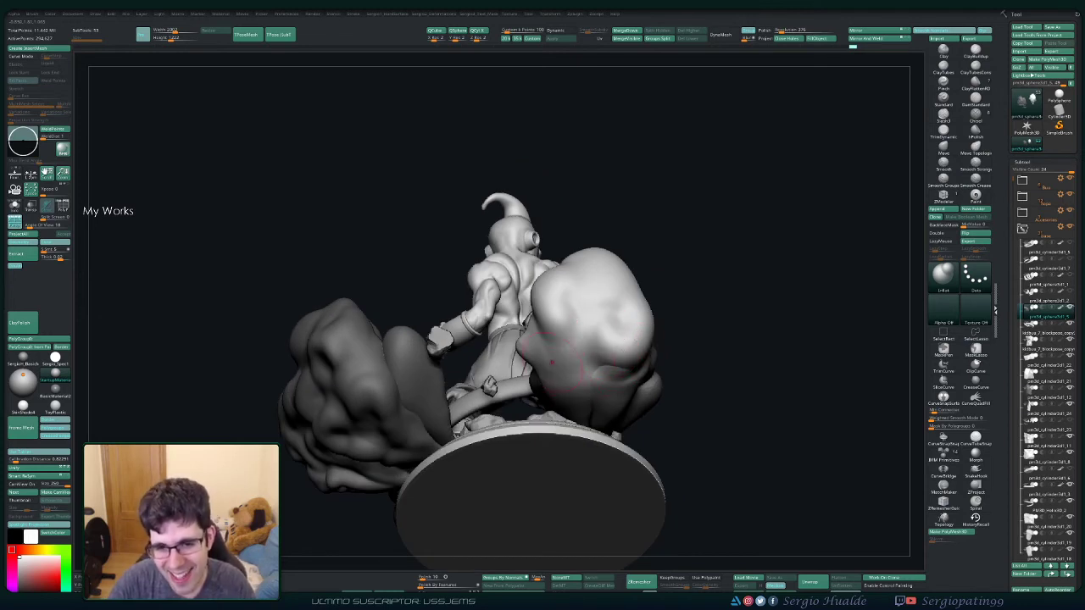
pyautogui.moveTo(550, 359)
pyautogui.mouseDown()
pyautogui.moveTo(586, 336)
pyautogui.moveTo(555, 330)
pyautogui.moveTo(564, 326)
pyautogui.mouseUp()
pyautogui.keyDown('ctrl'); pyautogui.keyDown('shift'); pyautogui.click(586, 336); pyautogui.keyUp('shift'); pyautogui.keyUp('ctrl')
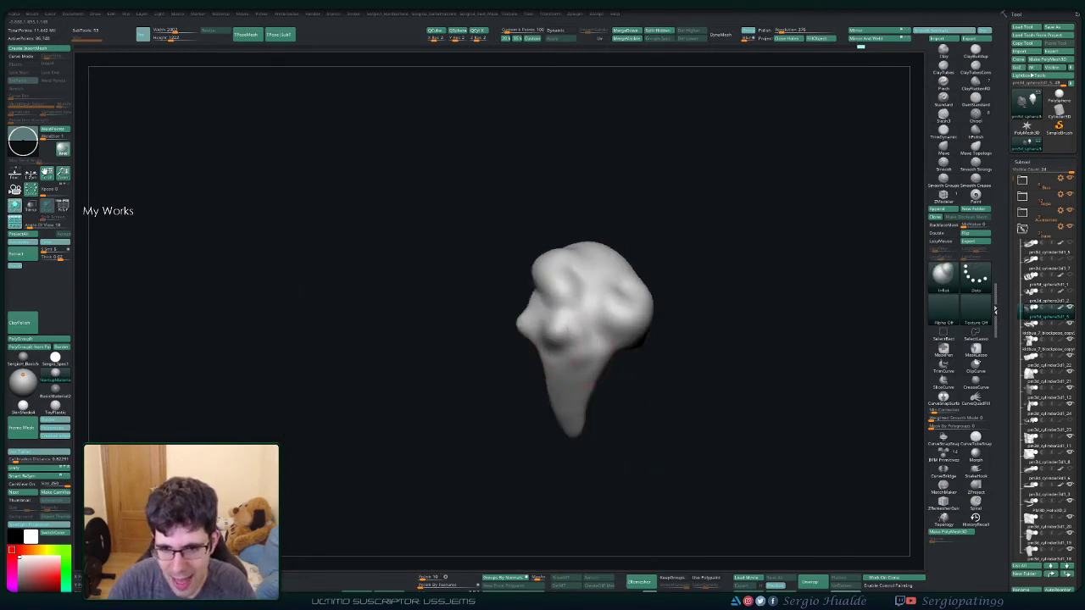
# Step: Inflate dents and swells into the puff's lower tip and side, smoothing with Smooth Stronger
pyautogui.moveTo(581, 421)
pyautogui.mouseDown()
pyautogui.moveTo(567, 382)
pyautogui.moveTo(562, 402)
pyautogui.mouseUp()
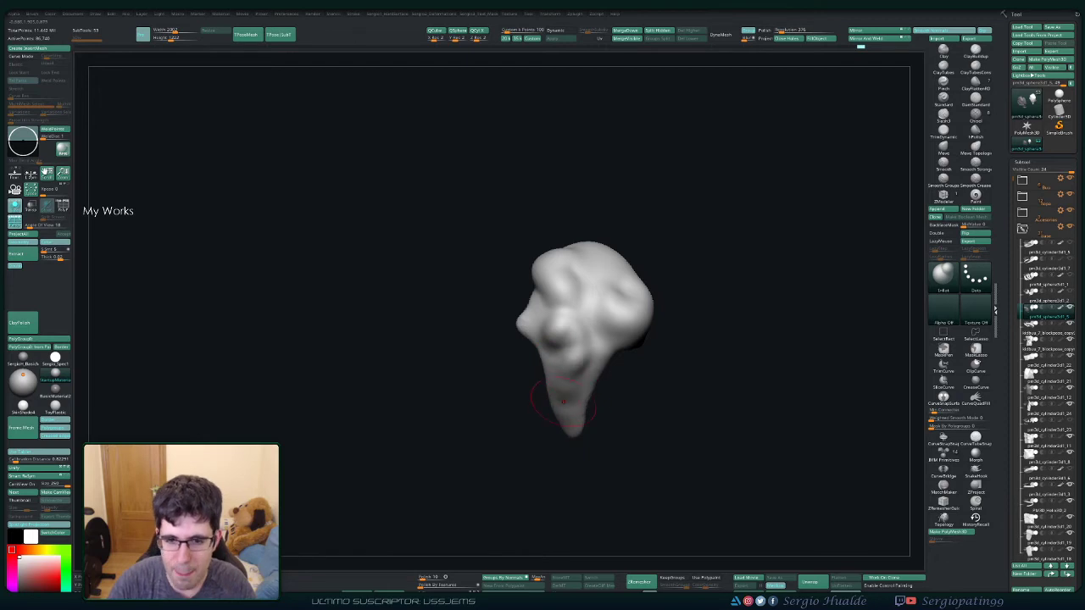
pyautogui.press('shift')
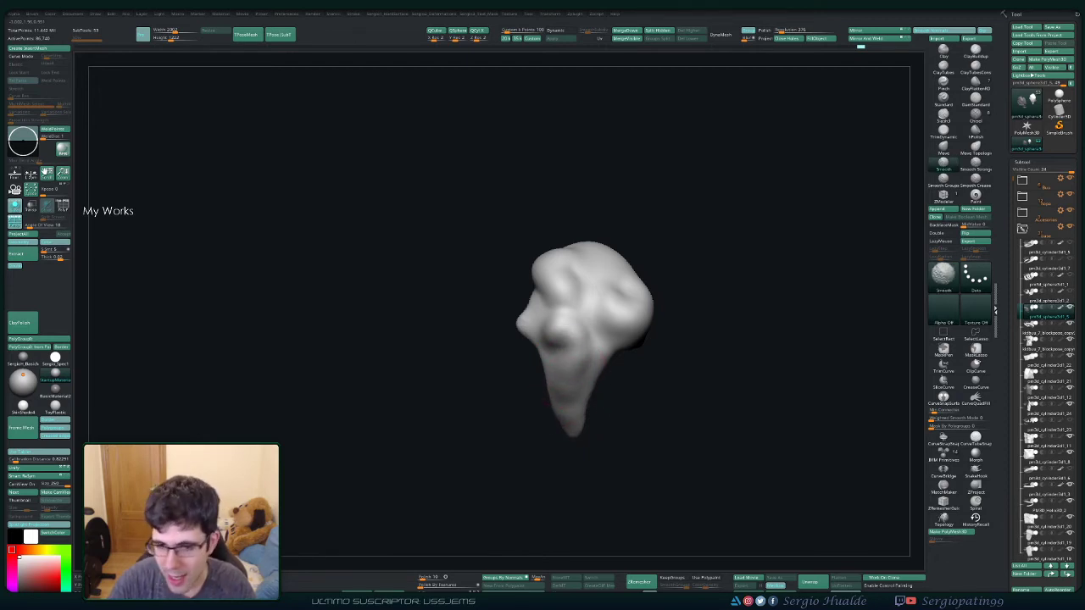
pyautogui.moveTo(746, 356); pyautogui.dragTo(720, 373)
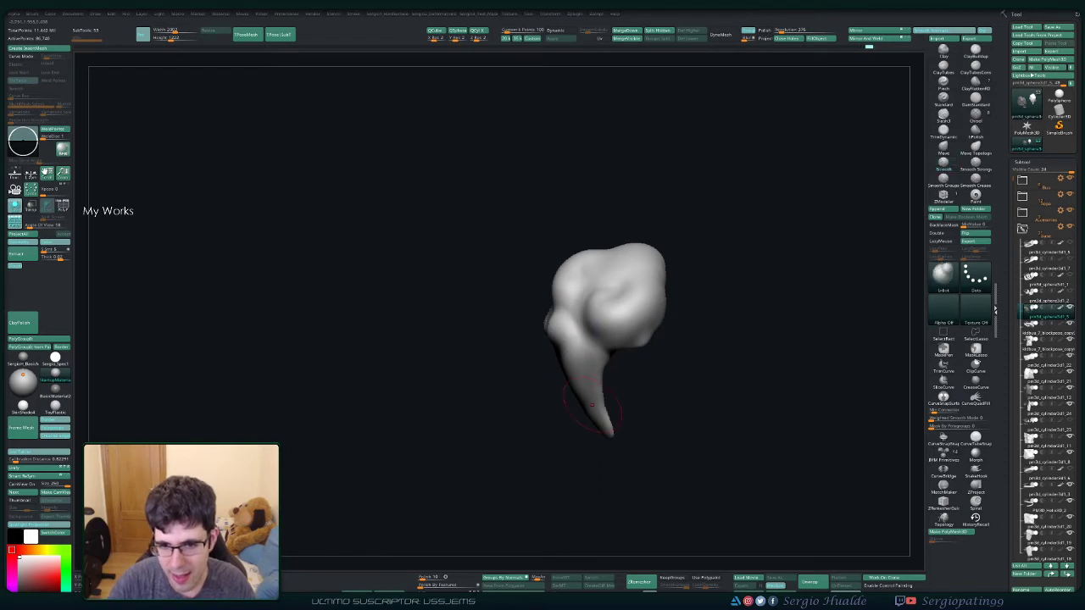
pyautogui.moveTo(597, 397)
pyautogui.mouseDown()
pyautogui.moveTo(598, 327)
pyautogui.moveTo(510, 332)
pyautogui.moveTo(494, 343)
pyautogui.moveTo(519, 339)
pyautogui.mouseUp()
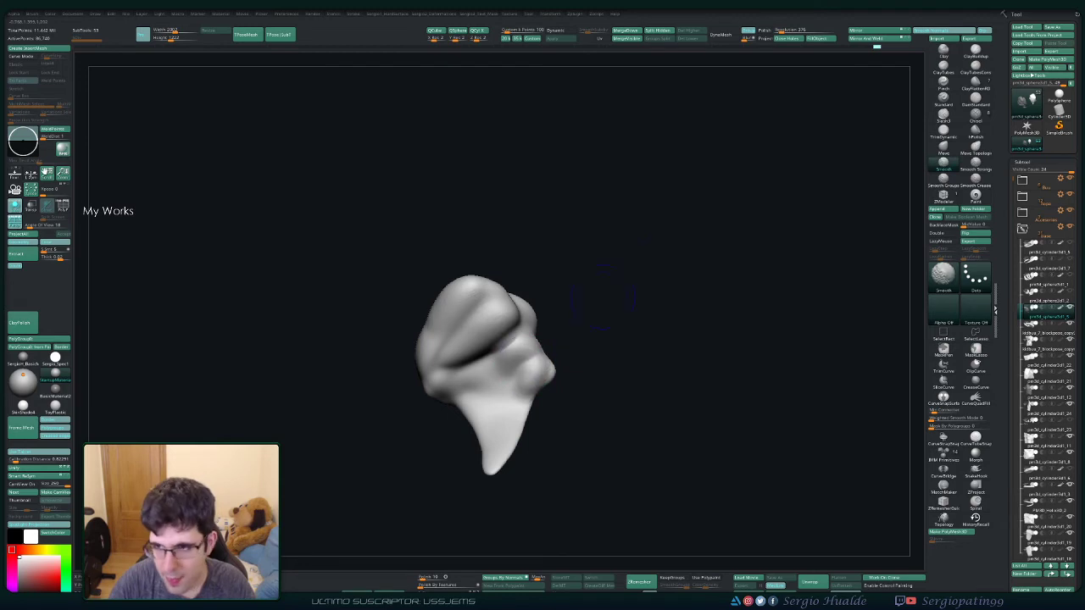
pyautogui.press('shift')
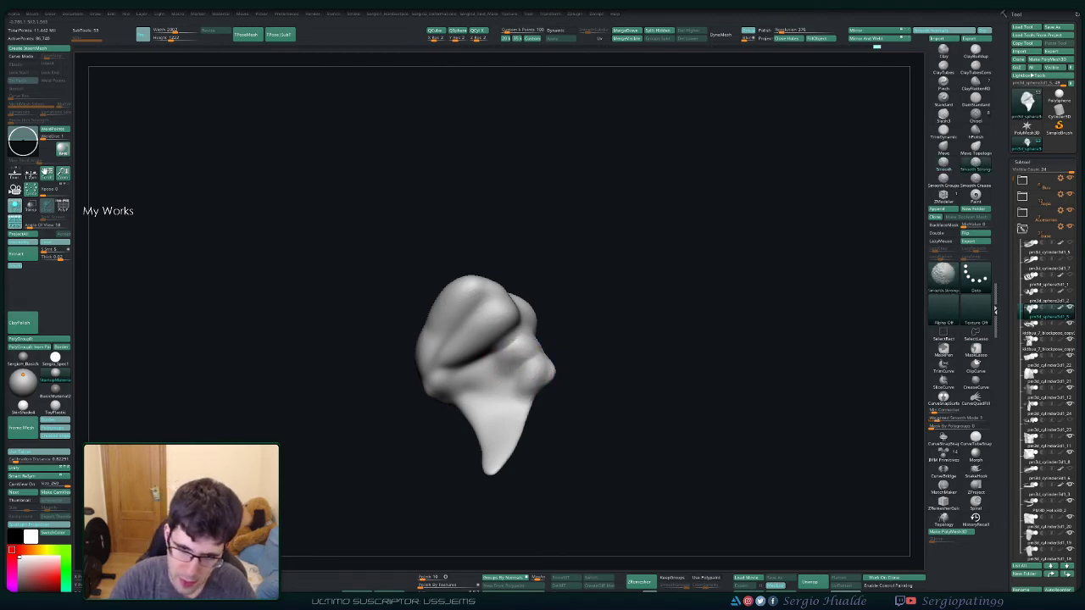
pyautogui.moveTo(505, 390)
pyautogui.mouseDown()
pyautogui.moveTo(515, 376)
pyautogui.moveTo(490, 403)
pyautogui.moveTo(475, 381)
pyautogui.mouseUp()
pyautogui.press('shift')
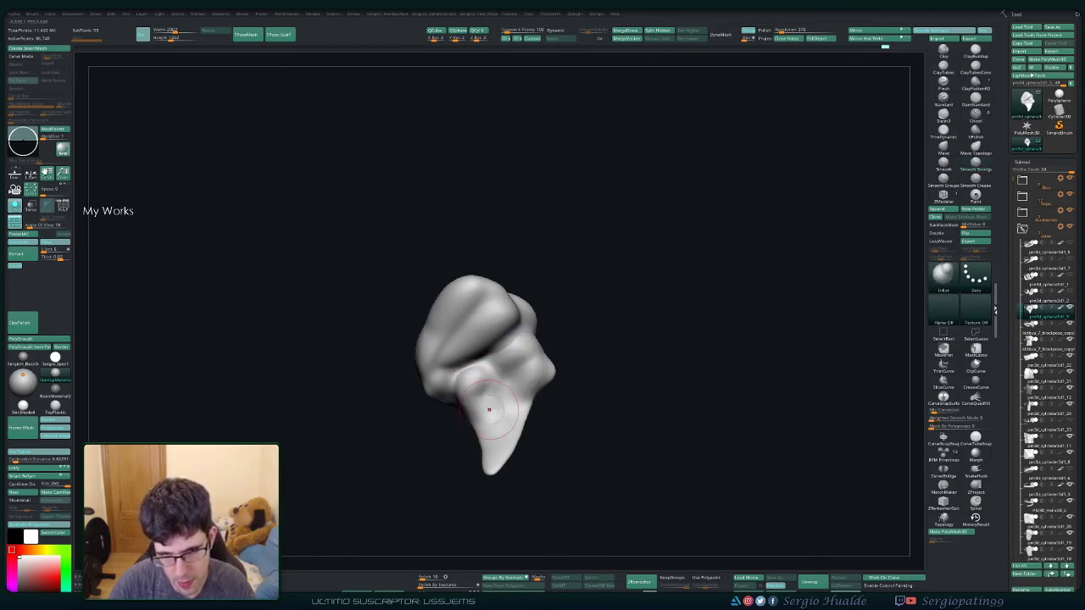
pyautogui.moveTo(480, 408)
pyautogui.mouseDown()
pyautogui.moveTo(502, 391)
pyautogui.moveTo(536, 321)
pyautogui.mouseUp()
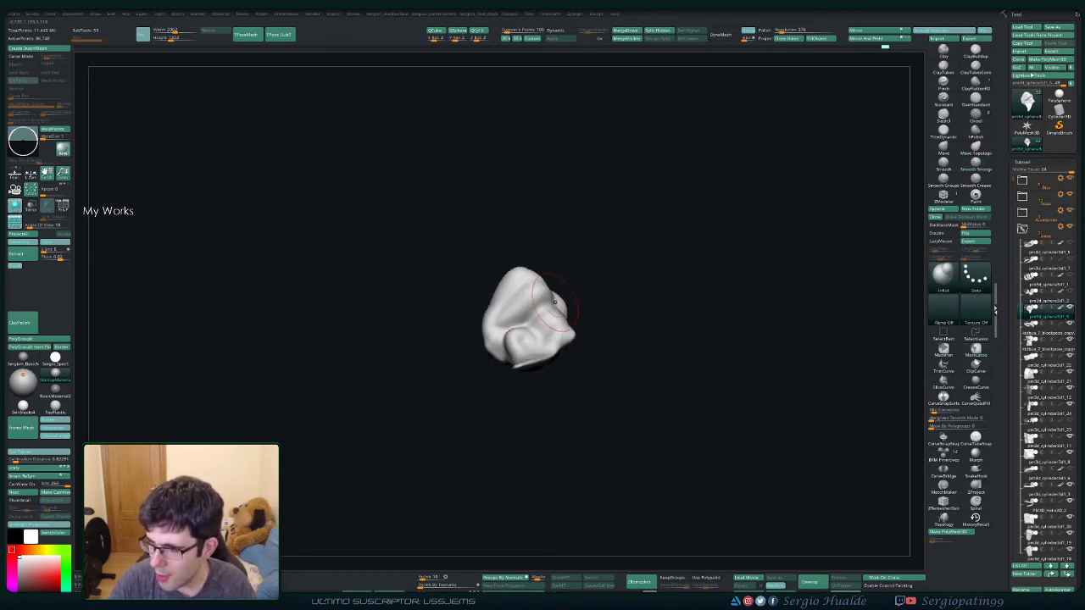
# Step: Frame the puff, check its Polyframe wireframe, and smooth its folds from several angles
pyautogui.press('f')
pyautogui.moveTo(551, 301)
pyautogui.mouseDown()
pyautogui.moveTo(542, 356)
pyautogui.moveTo(490, 284)
pyautogui.moveTo(496, 275)
pyautogui.moveTo(517, 297)
pyautogui.moveTo(509, 308)
pyautogui.moveTo(509, 276)
pyautogui.mouseUp()
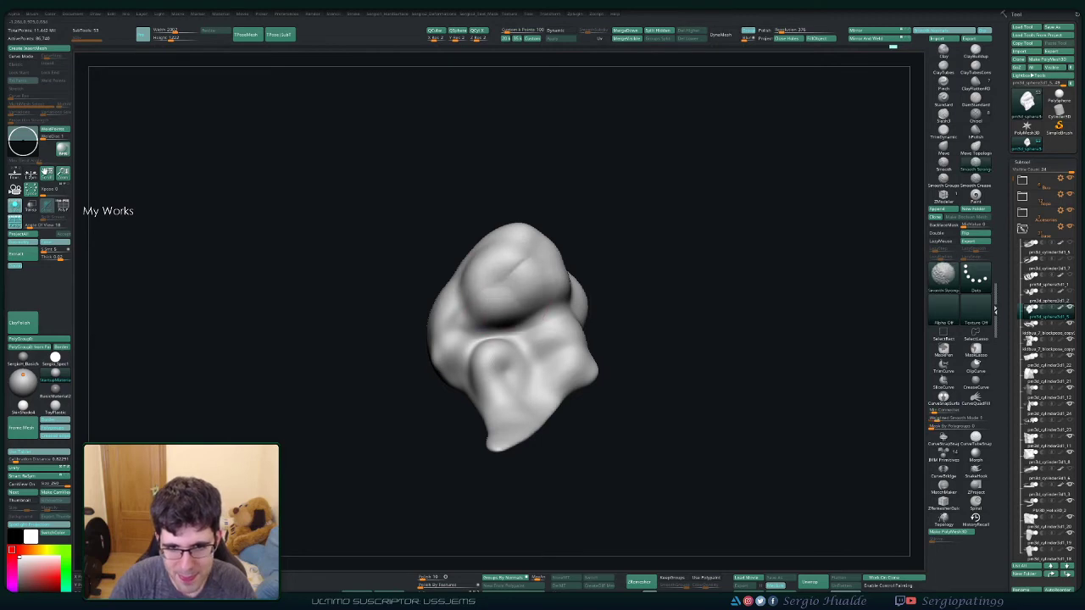
pyautogui.moveTo(407, 305); pyautogui.dragTo(546, 295)
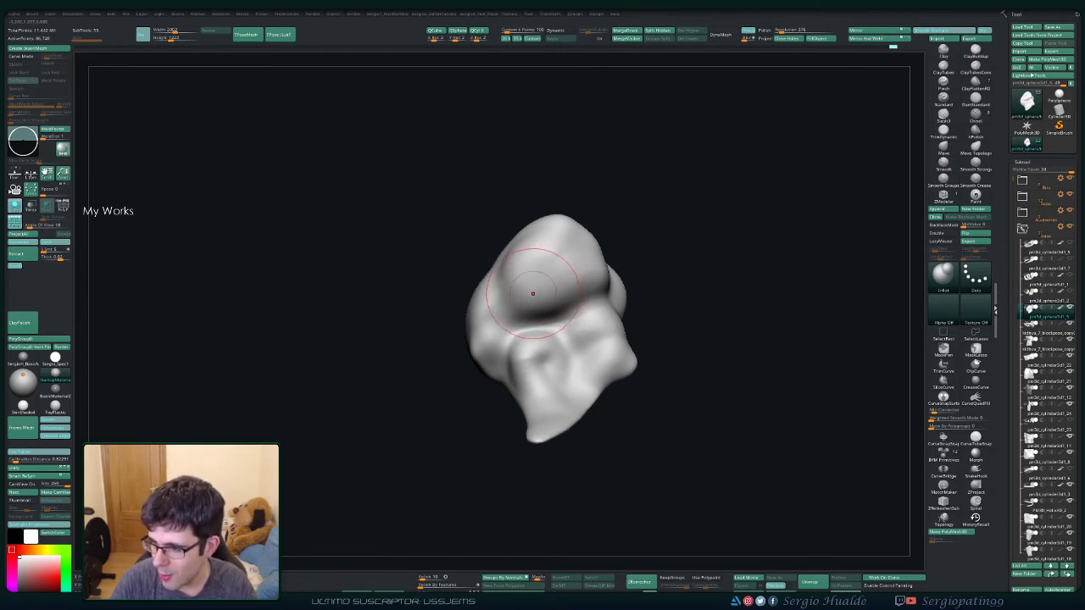
pyautogui.moveTo(424, 305)
pyautogui.mouseDown()
pyautogui.moveTo(475, 280)
pyautogui.moveTo(558, 265)
pyautogui.moveTo(544, 264)
pyautogui.mouseUp()
pyautogui.moveTo(670, 280)
pyautogui.mouseDown()
pyautogui.moveTo(593, 305)
pyautogui.moveTo(612, 278)
pyautogui.mouseUp()
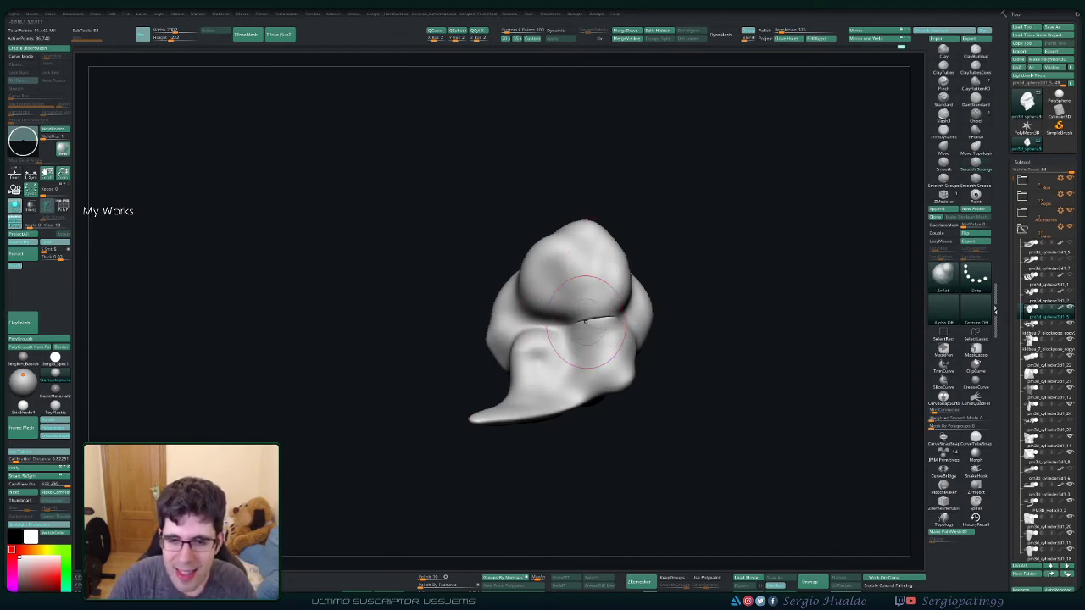
pyautogui.hotkey('shift', 'f')
pyautogui.hotkey('shift', 'f')
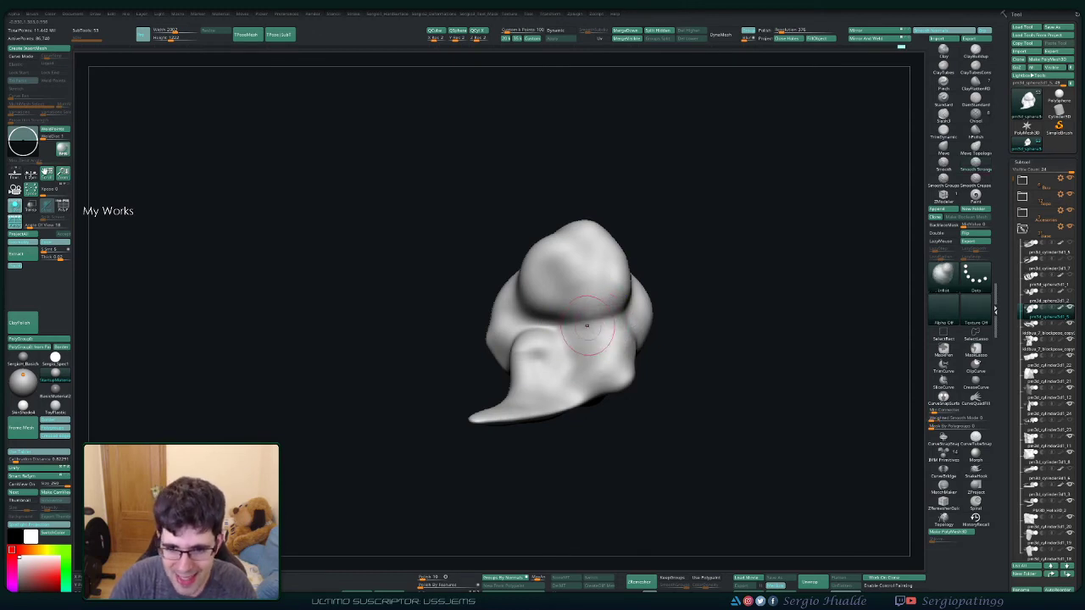
pyautogui.moveTo(407, 339)
pyautogui.mouseDown()
pyautogui.moveTo(501, 337)
pyautogui.moveTo(505, 301)
pyautogui.mouseUp()
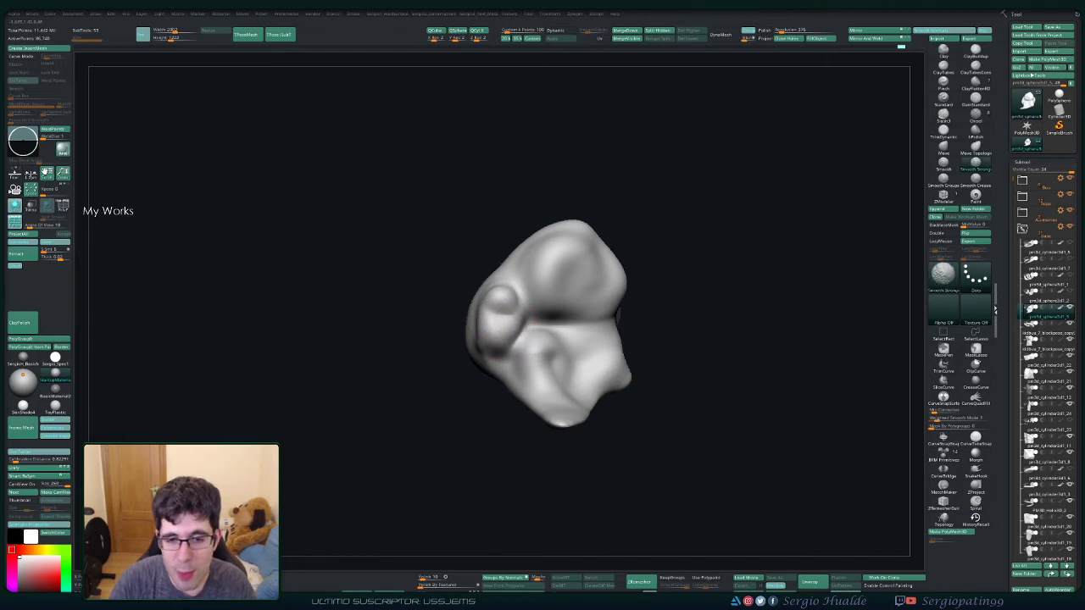
pyautogui.moveTo(497, 361)
pyautogui.mouseDown()
pyautogui.moveTo(518, 339)
pyautogui.moveTo(488, 326)
pyautogui.moveTo(507, 329)
pyautogui.mouseUp()
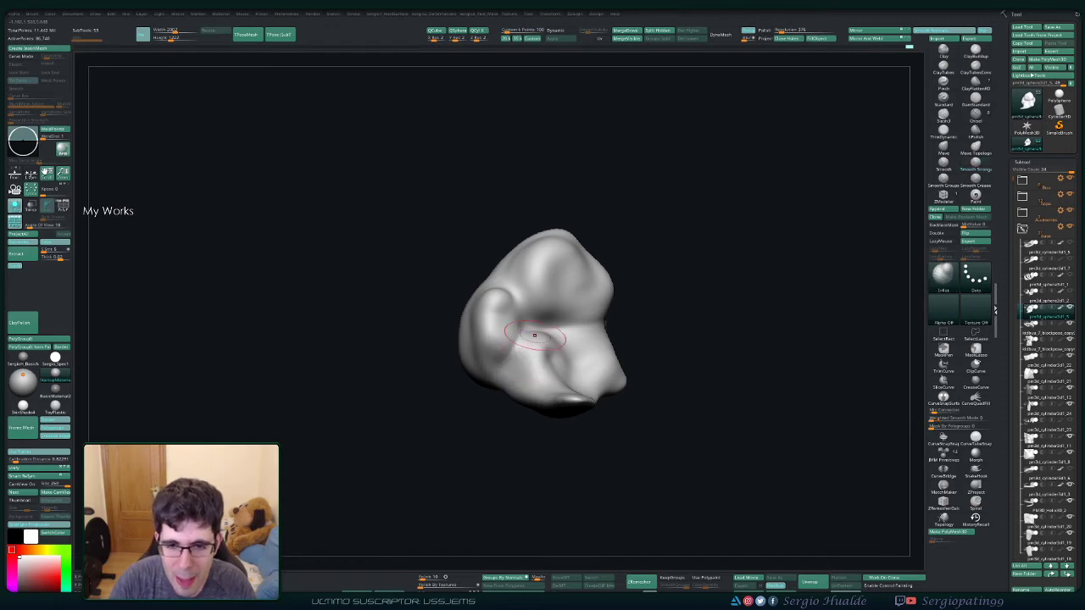
pyautogui.press('shift')
pyautogui.moveTo(516, 339)
pyautogui.mouseDown()
pyautogui.moveTo(552, 368)
pyautogui.moveTo(511, 319)
pyautogui.mouseUp()
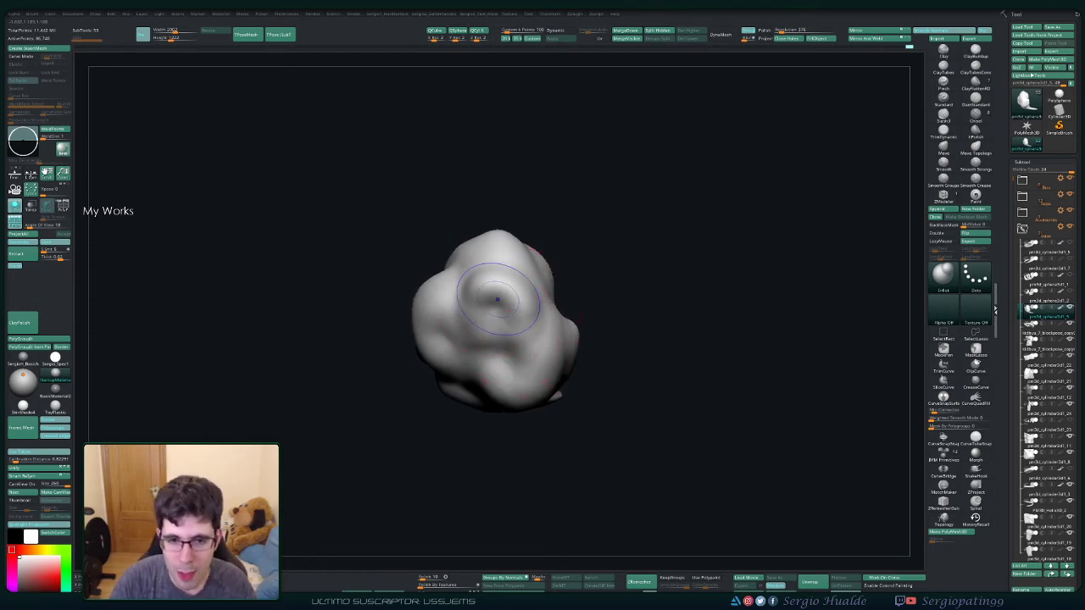
pyautogui.press('shift')
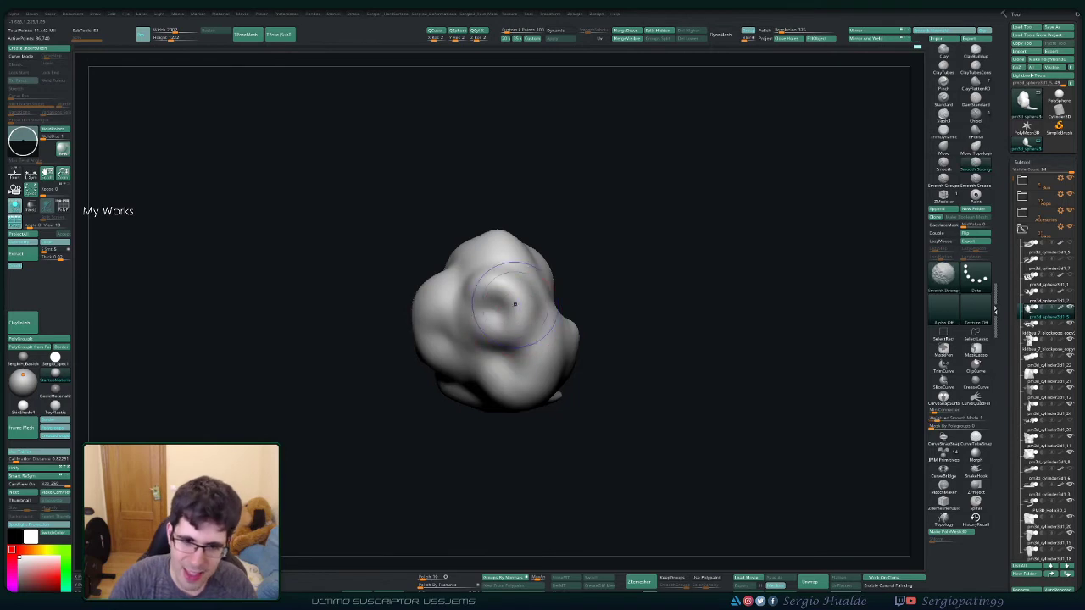
pyautogui.moveTo(585, 287)
pyautogui.mouseDown()
pyautogui.moveTo(497, 337)
pyautogui.moveTo(525, 362)
pyautogui.moveTo(508, 255)
pyautogui.moveTo(542, 221)
pyautogui.moveTo(560, 246)
pyautogui.moveTo(483, 286)
pyautogui.moveTo(543, 299)
pyautogui.mouseUp()
pyautogui.press('shift')
# Step: Smooth the tip of the cloud piece's tapered tail
pyautogui.moveTo(498, 255); pyautogui.dragTo(608, 268)
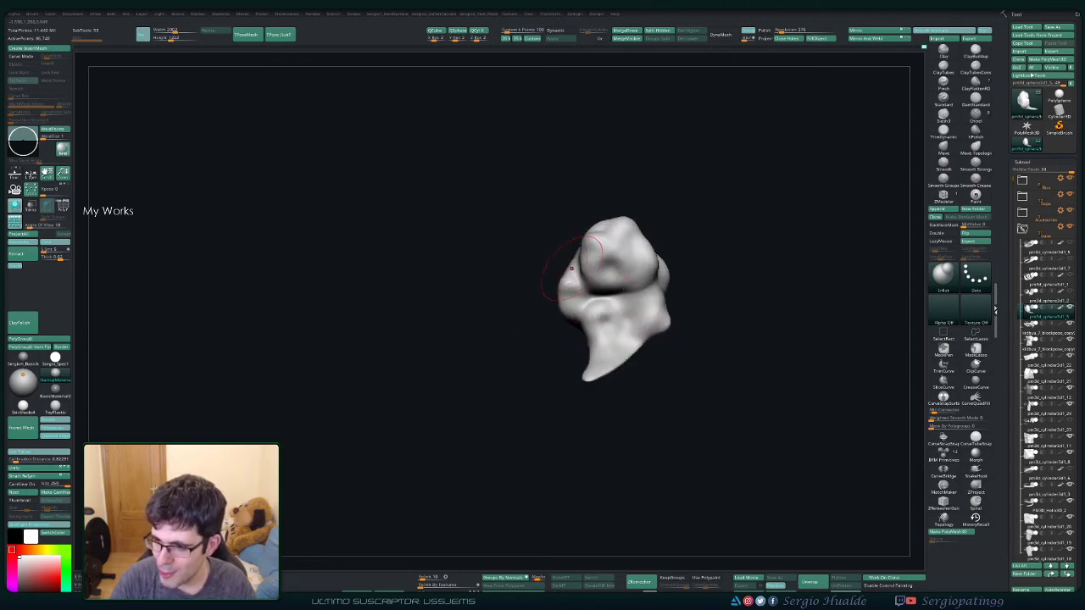
pyautogui.moveTo(574, 284); pyautogui.dragTo(556, 279)
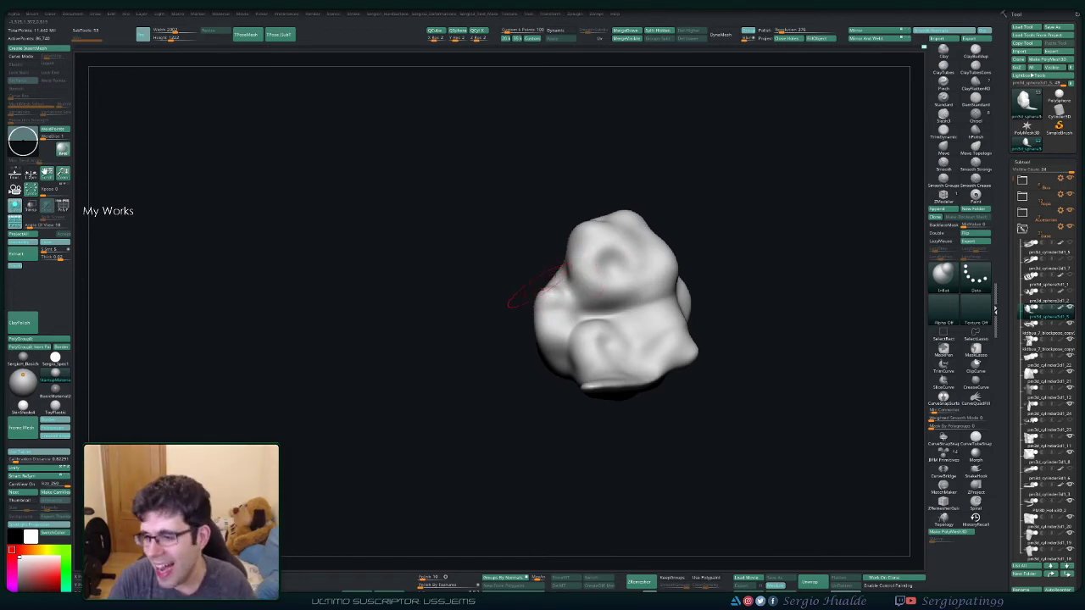
pyautogui.moveTo(578, 279)
pyautogui.mouseDown()
pyautogui.moveTo(602, 349)
pyautogui.moveTo(593, 363)
pyautogui.mouseUp()
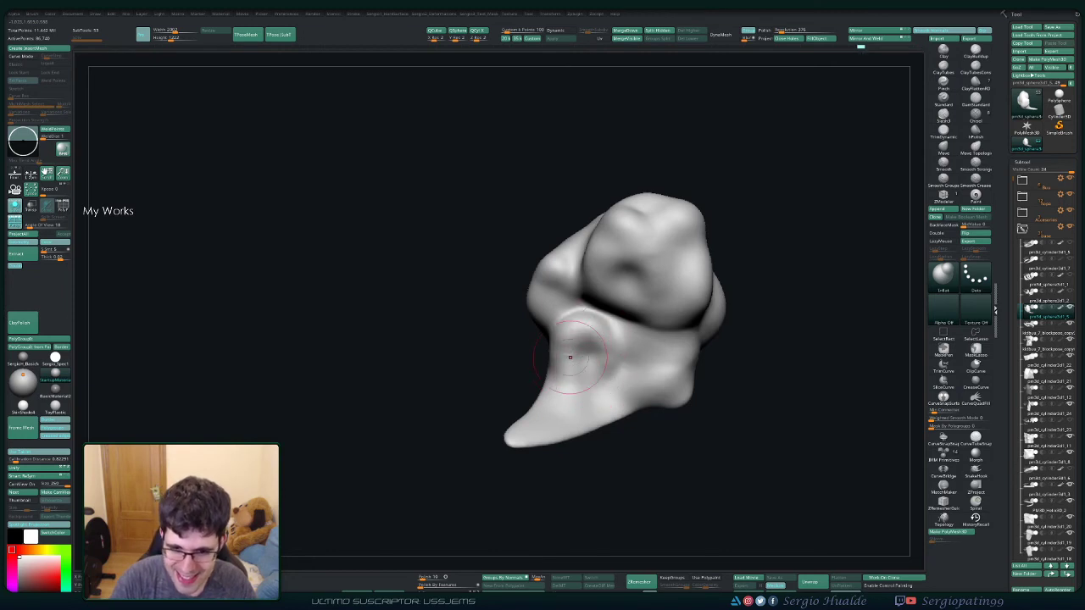
pyautogui.moveTo(546, 407); pyautogui.dragTo(565, 399)
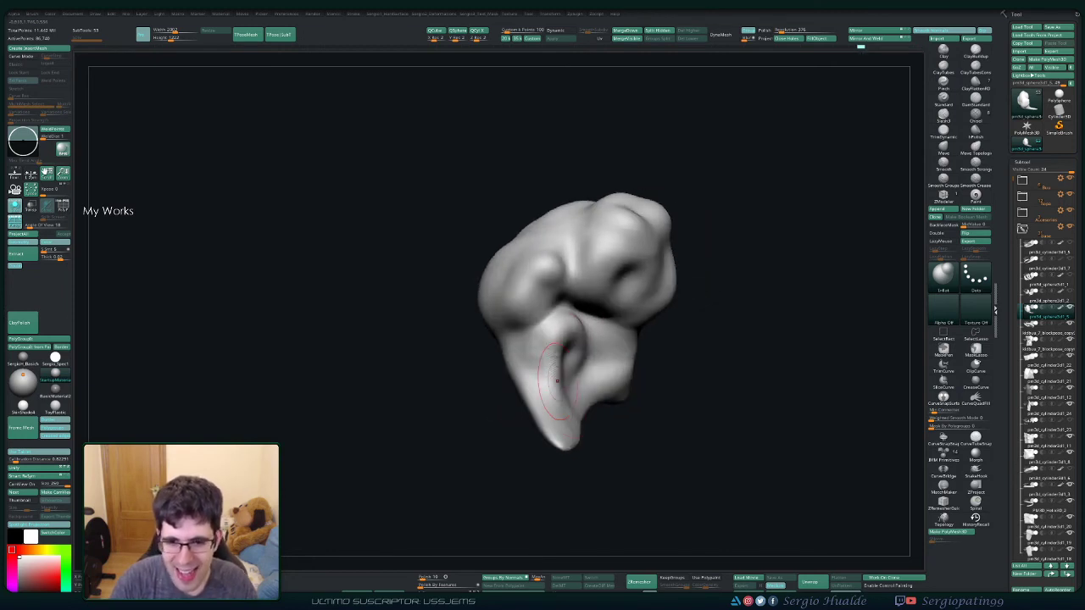
pyautogui.moveTo(545, 338); pyautogui.dragTo(584, 331)
pyautogui.press('shift')
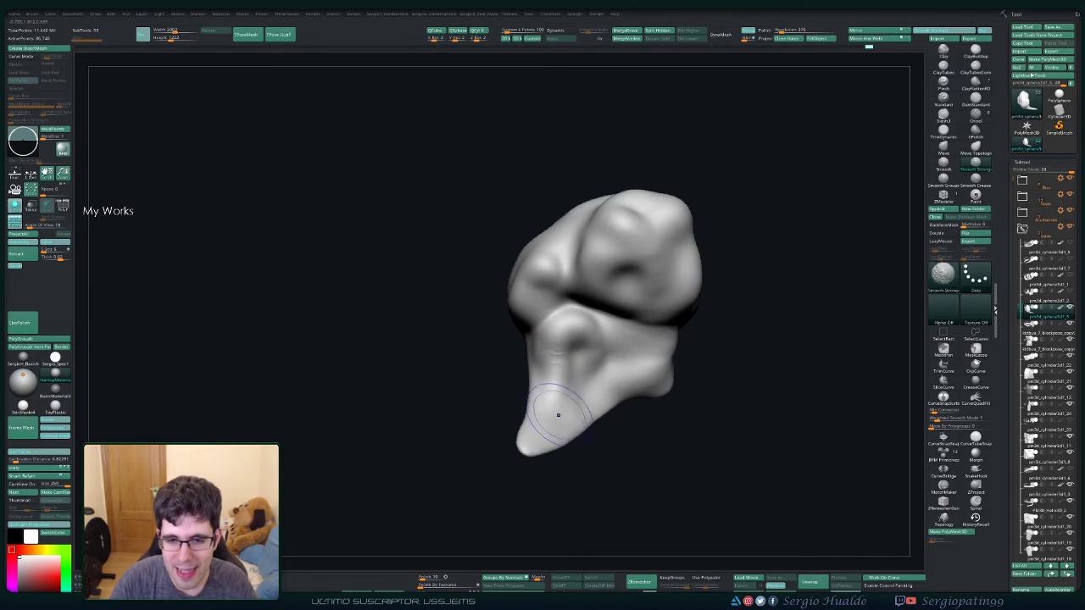
pyautogui.moveTo(559, 398); pyautogui.dragTo(573, 318)
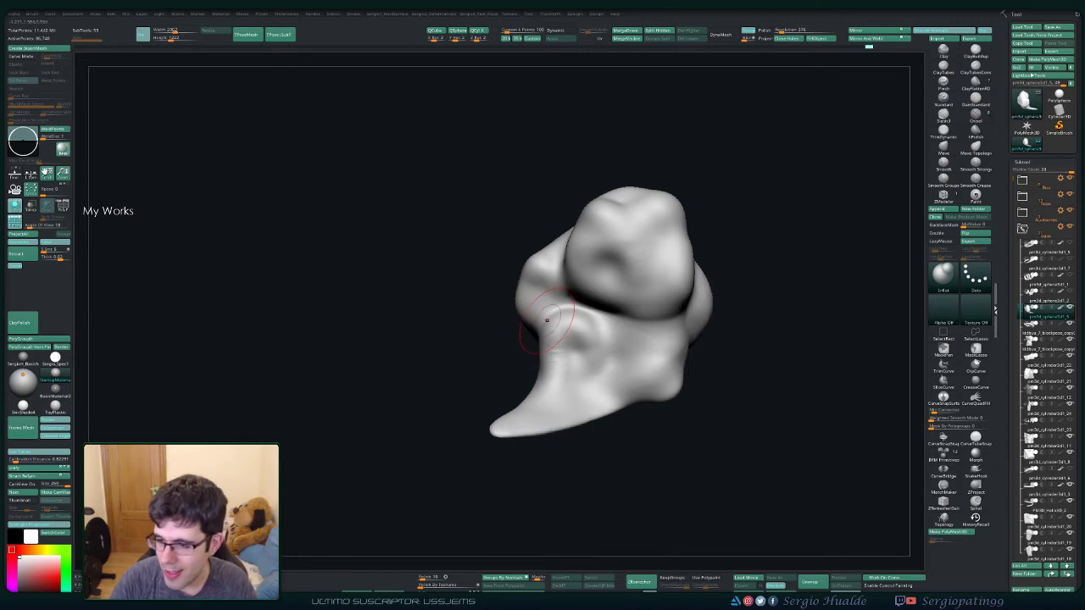
# Step: Sculpt and deepen a curl in the cloud's top surface, then smooth it
pyautogui.moveTo(547, 326)
pyautogui.mouseDown(button='right')
pyautogui.moveTo(572, 331)
pyautogui.moveTo(517, 339)
pyautogui.moveTo(521, 357)
pyautogui.mouseUp(button='right')
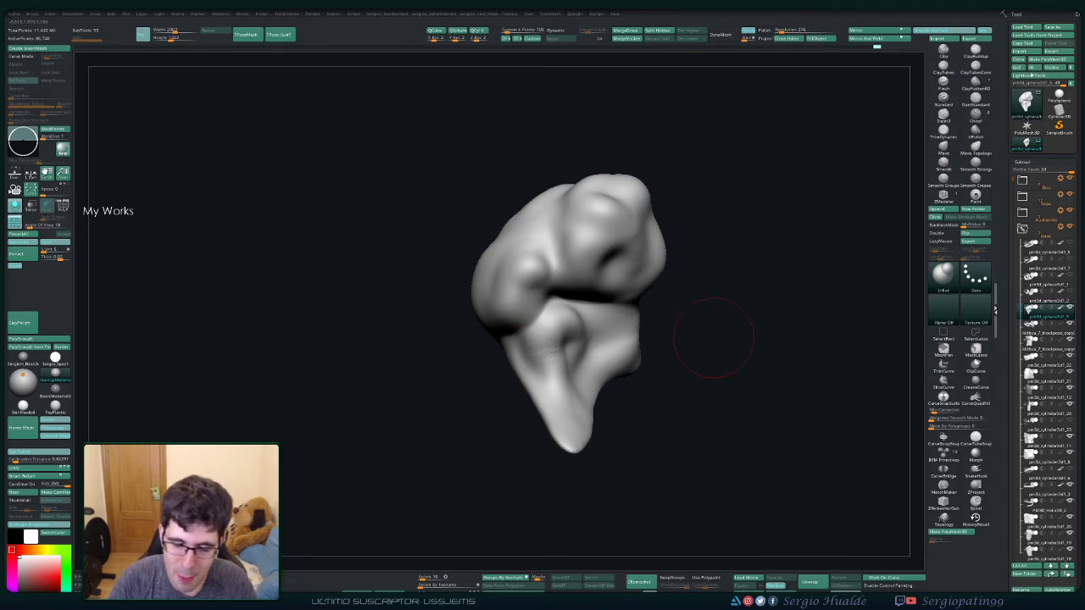
pyautogui.moveTo(713, 337); pyautogui.dragTo(601, 348)
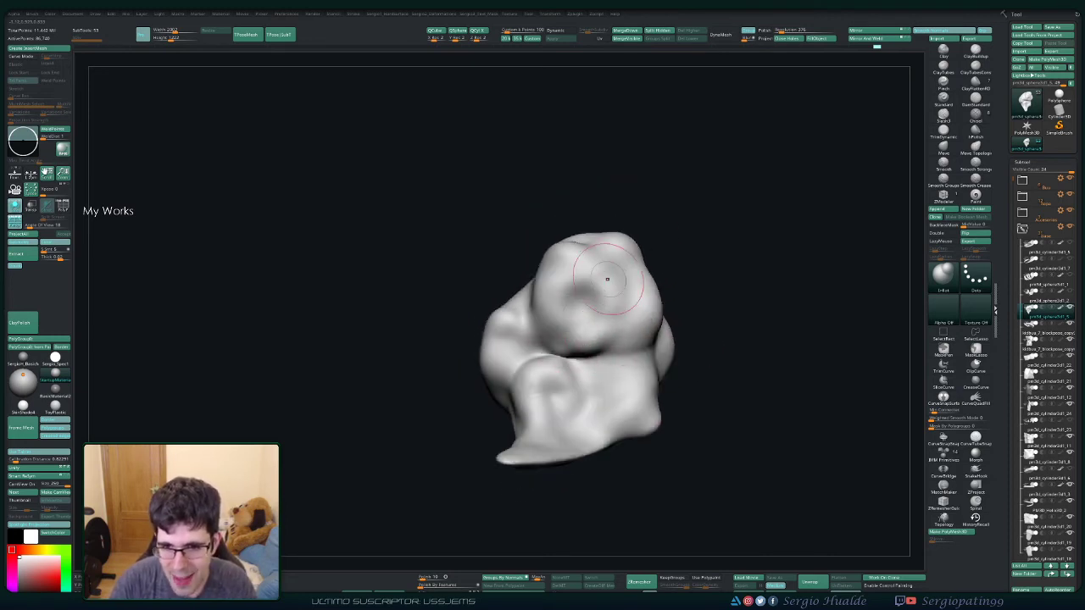
pyautogui.moveTo(625, 321); pyautogui.dragTo(607, 292)
pyautogui.moveTo(720, 339); pyautogui.dragTo(661, 348)
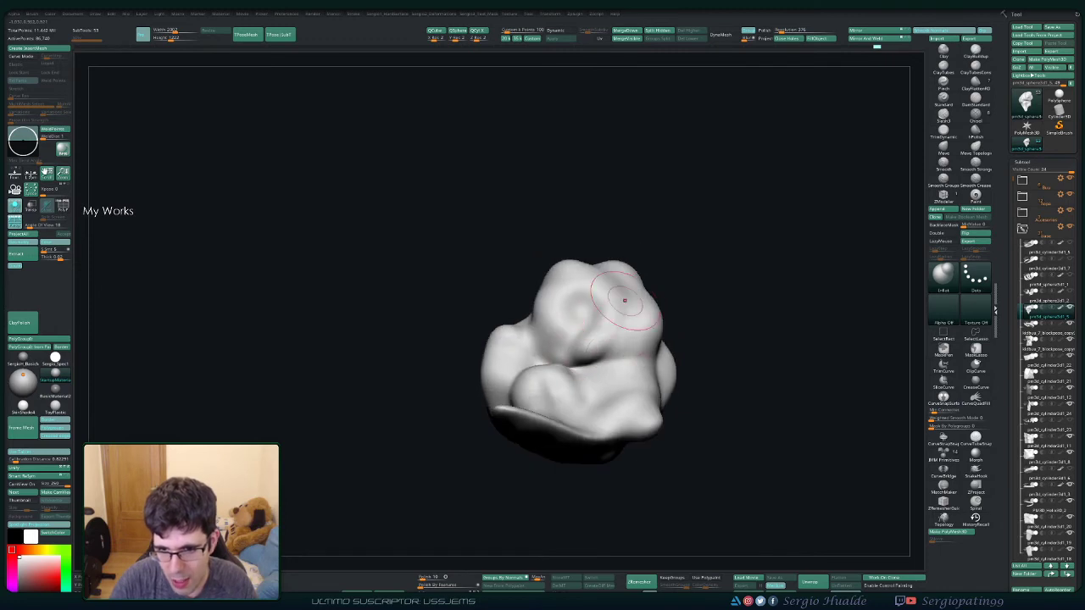
pyautogui.press('shift')
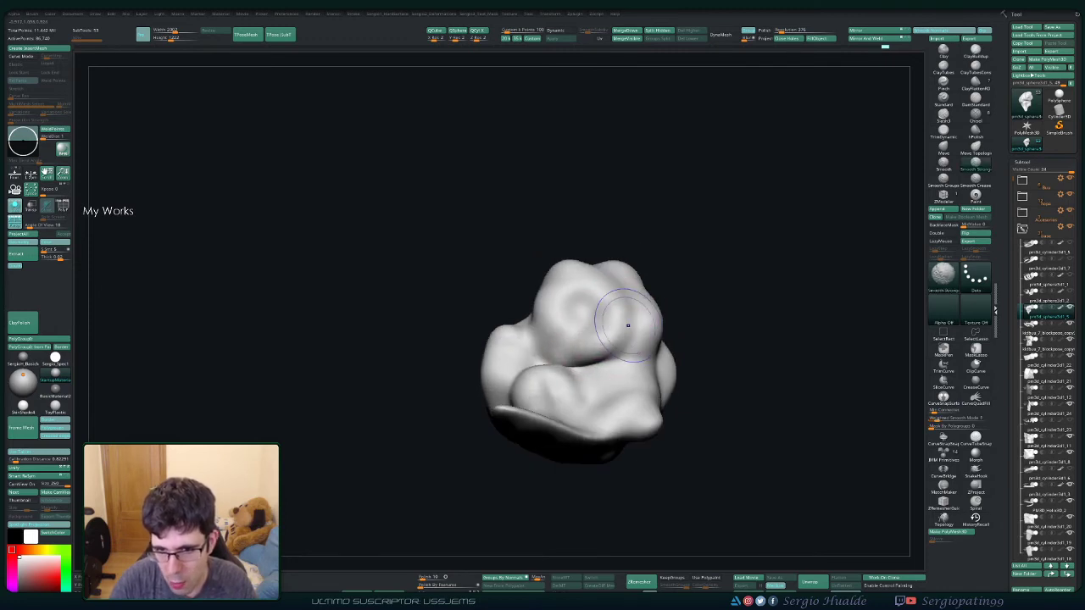
pyautogui.moveTo(721, 356)
pyautogui.mouseDown()
pyautogui.moveTo(739, 351)
pyautogui.moveTo(661, 356)
pyautogui.mouseUp()
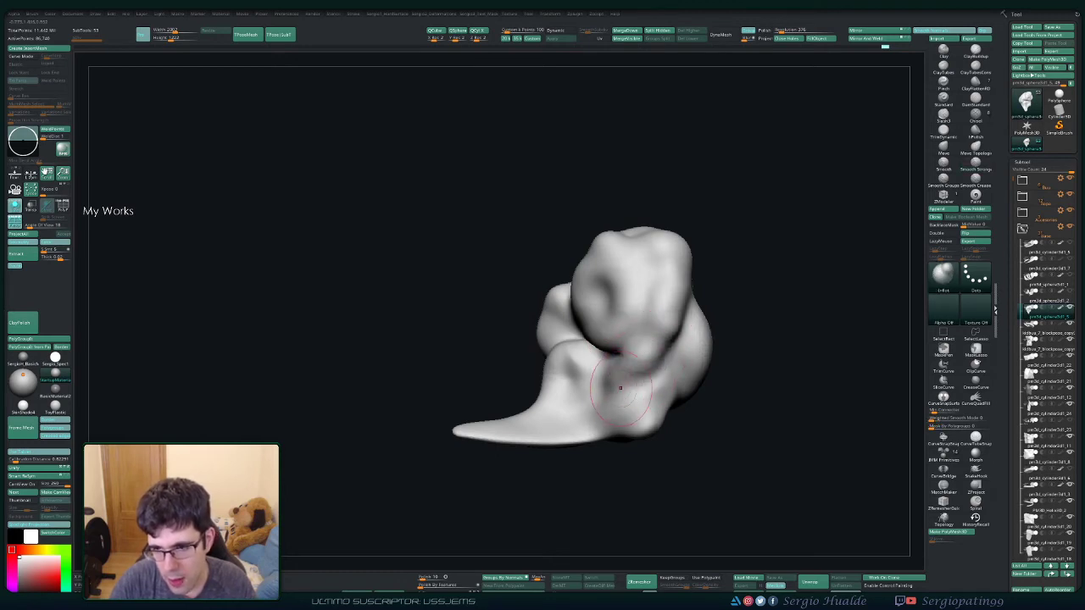
pyautogui.moveTo(620, 388)
pyautogui.mouseDown()
pyautogui.moveTo(542, 373)
pyautogui.moveTo(577, 365)
pyautogui.mouseUp()
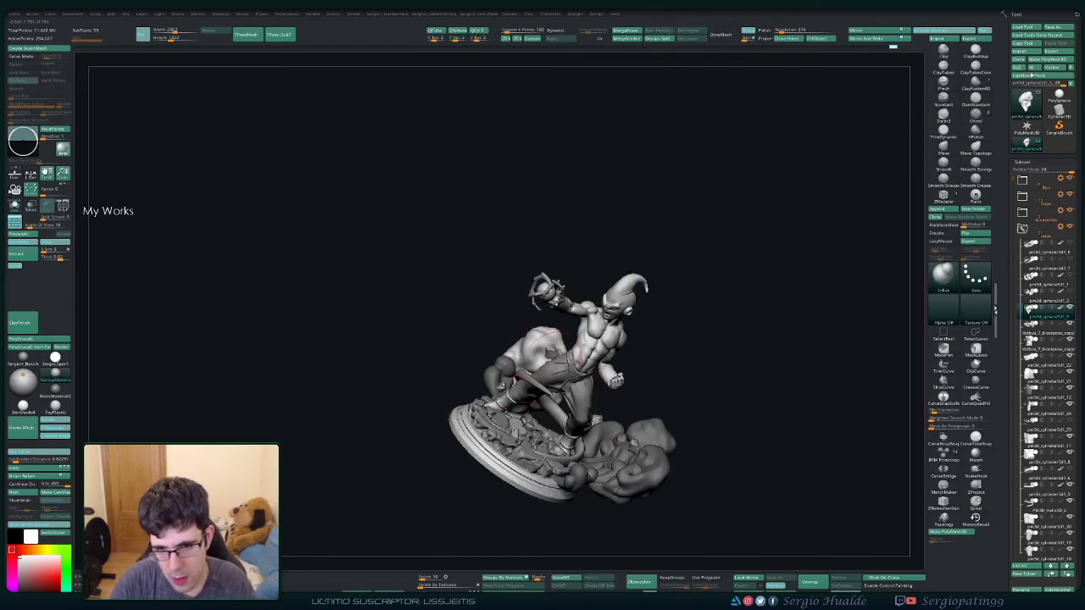
# Step: Move the small round sphere pieces up onto the left smoke cloud with the Move gizmo
pyautogui.moveTo(680, 351); pyautogui.dragTo(646, 356)
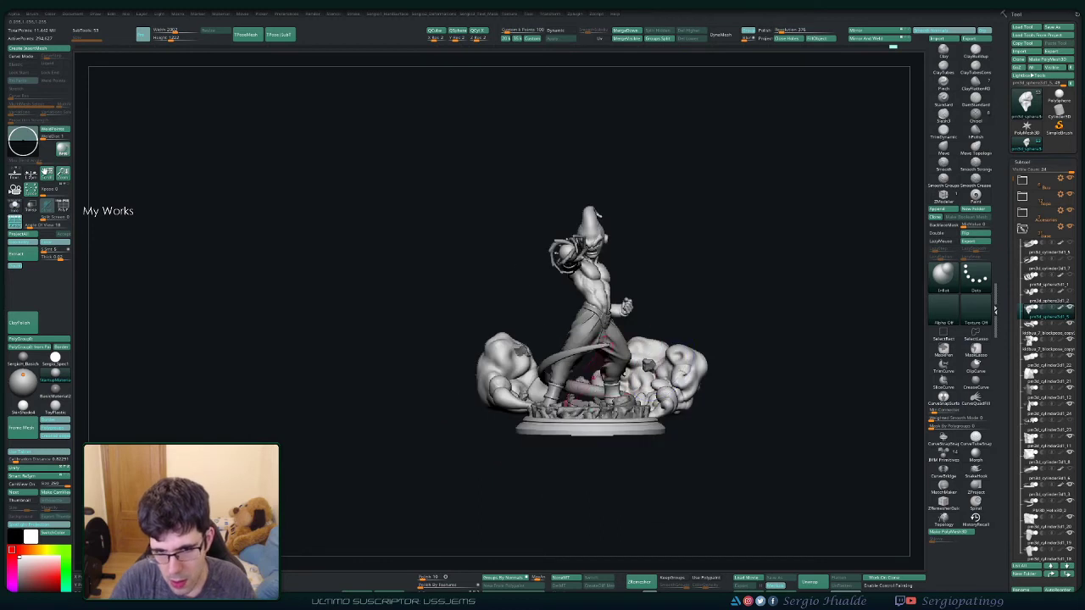
pyautogui.moveTo(720, 364)
pyautogui.mouseDown()
pyautogui.moveTo(619, 368)
pyautogui.moveTo(644, 339)
pyautogui.moveTo(670, 356)
pyautogui.moveTo(652, 364)
pyautogui.moveTo(721, 365)
pyautogui.moveTo(720, 466)
pyautogui.mouseUp()
pyautogui.press('f')
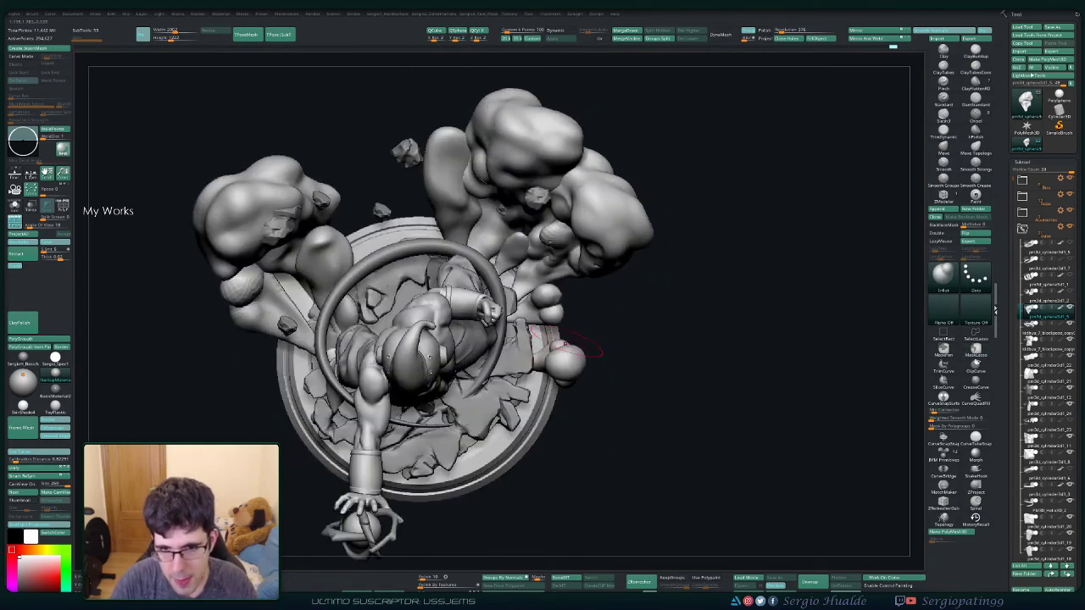
pyautogui.press('w')
pyautogui.keyDown('alt'); pyautogui.click(555, 363); pyautogui.keyUp('alt')
pyautogui.moveTo(549, 360); pyautogui.dragTo(521, 255)
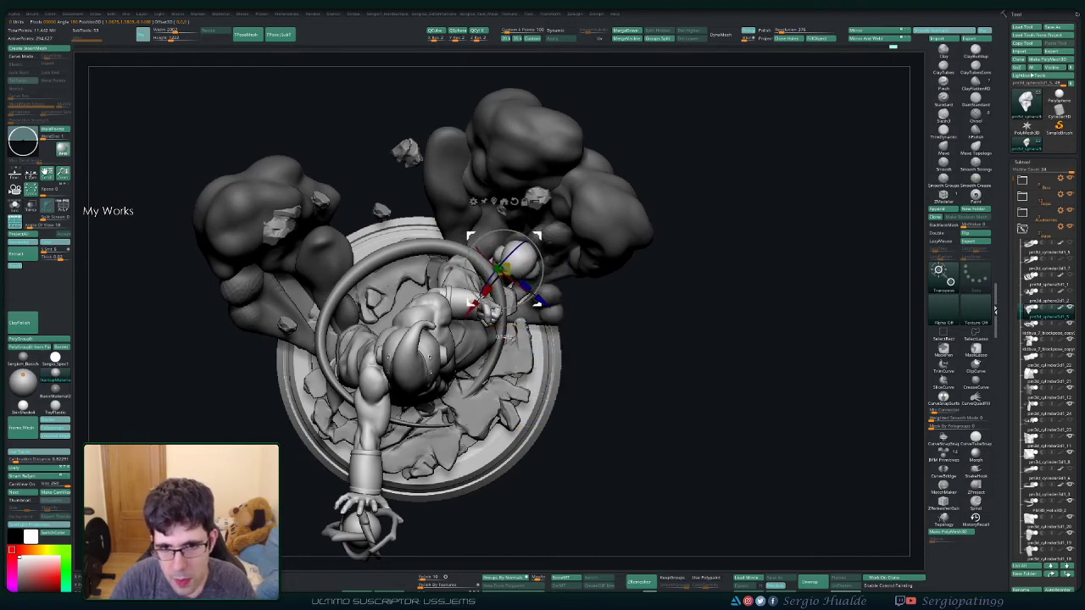
pyautogui.keyDown('alt'); pyautogui.moveTo(745, 474); pyautogui.dragTo(873, 523); pyautogui.keyUp('alt')
pyautogui.moveTo(631, 318)
pyautogui.mouseDown()
pyautogui.moveTo(581, 327)
pyautogui.moveTo(551, 266)
pyautogui.moveTo(564, 280)
pyautogui.mouseUp()
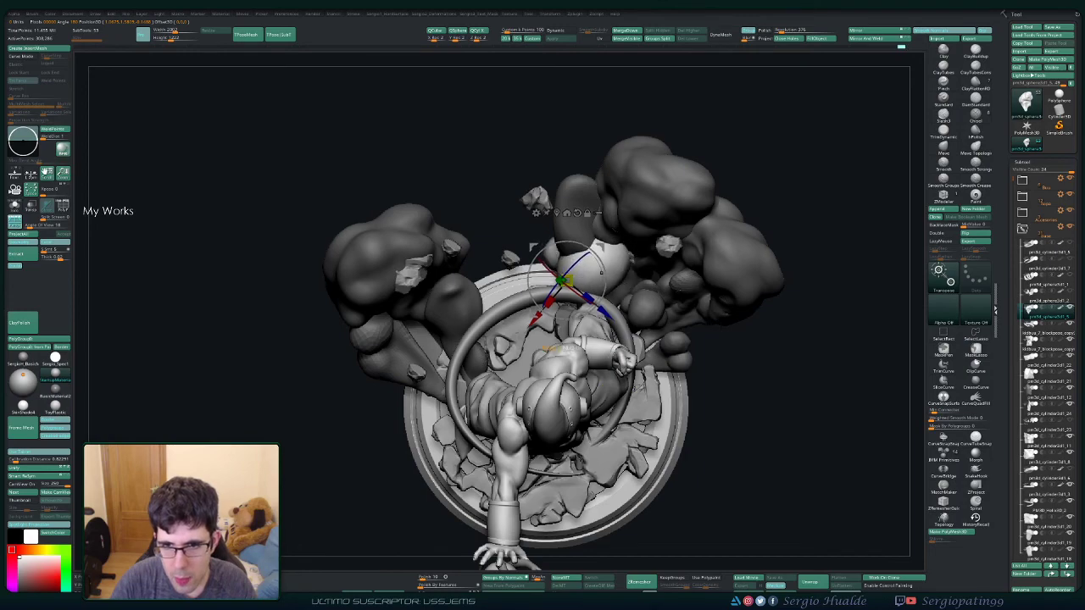
pyautogui.moveTo(806, 474)
pyautogui.mouseDown()
pyautogui.moveTo(678, 479)
pyautogui.moveTo(691, 543)
pyautogui.moveTo(703, 492)
pyautogui.mouseUp()
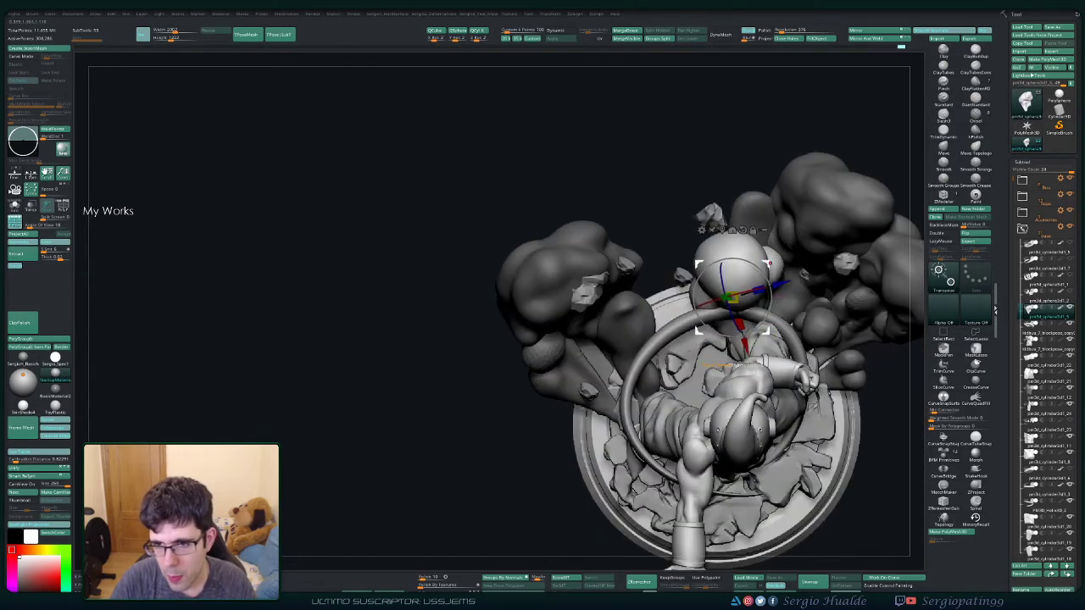
pyautogui.moveTo(731, 296); pyautogui.dragTo(557, 335)
# Step: Rotate the spike piece to point lower-right, review the arm and base, and solo the smoke pieces
pyautogui.moveTo(560, 373)
pyautogui.mouseDown()
pyautogui.moveTo(606, 386)
pyautogui.moveTo(590, 361)
pyautogui.mouseUp()
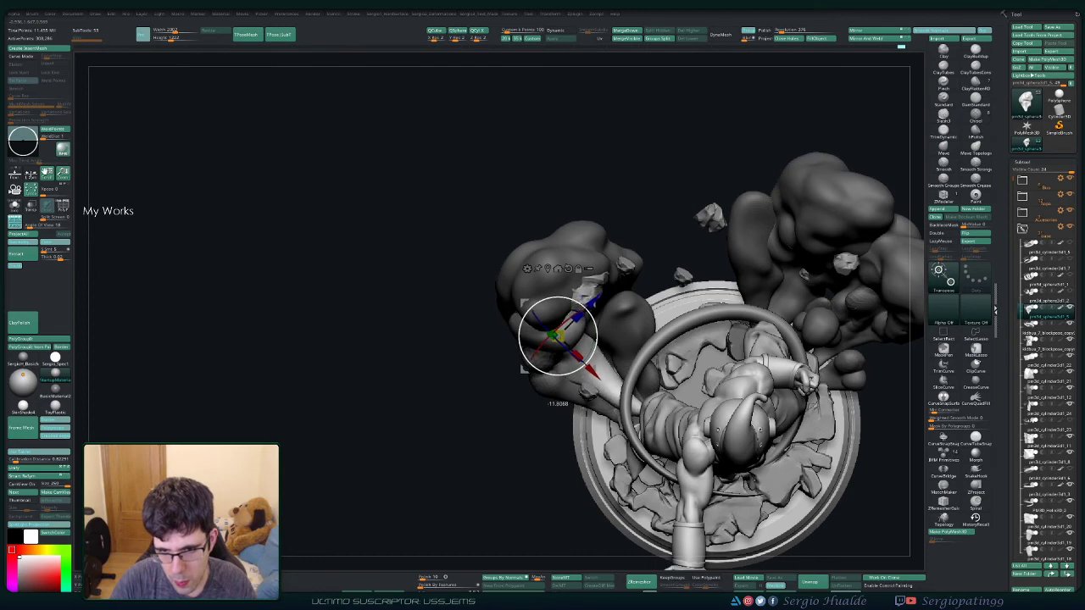
pyautogui.press('q')
pyautogui.moveTo(407, 254); pyautogui.dragTo(407, 407)
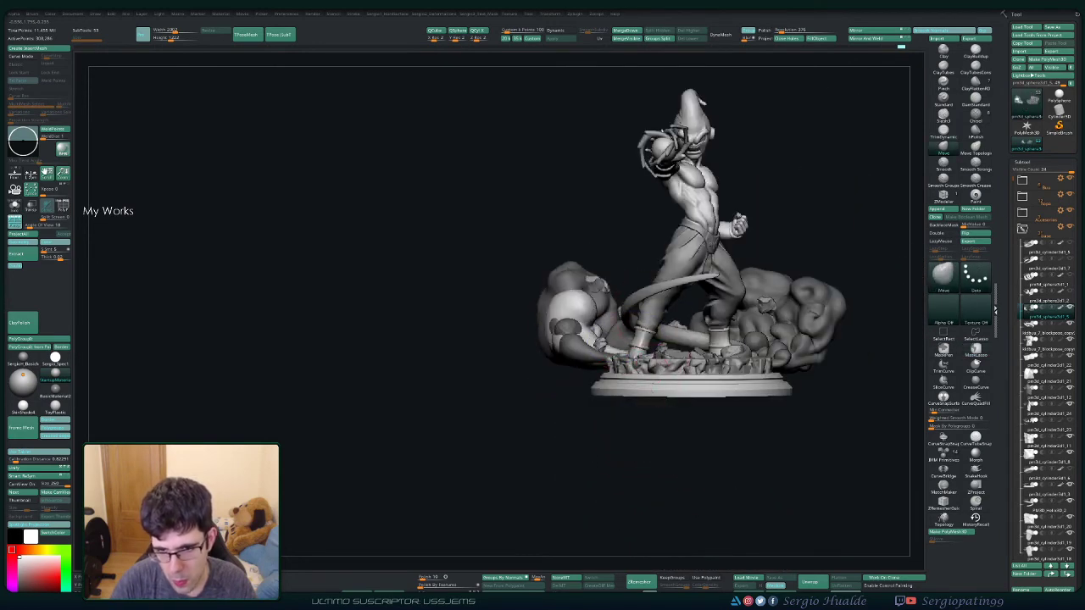
pyautogui.moveTo(542, 373); pyautogui.dragTo(577, 347)
pyautogui.moveTo(423, 339)
pyautogui.mouseDown()
pyautogui.moveTo(356, 340)
pyautogui.moveTo(441, 331)
pyautogui.moveTo(407, 348)
pyautogui.mouseUp()
pyautogui.moveTo(695, 280); pyautogui.dragTo(763, 270)
pyautogui.moveTo(508, 221)
pyautogui.mouseDown()
pyautogui.moveTo(537, 213)
pyautogui.moveTo(578, 269)
pyautogui.mouseUp()
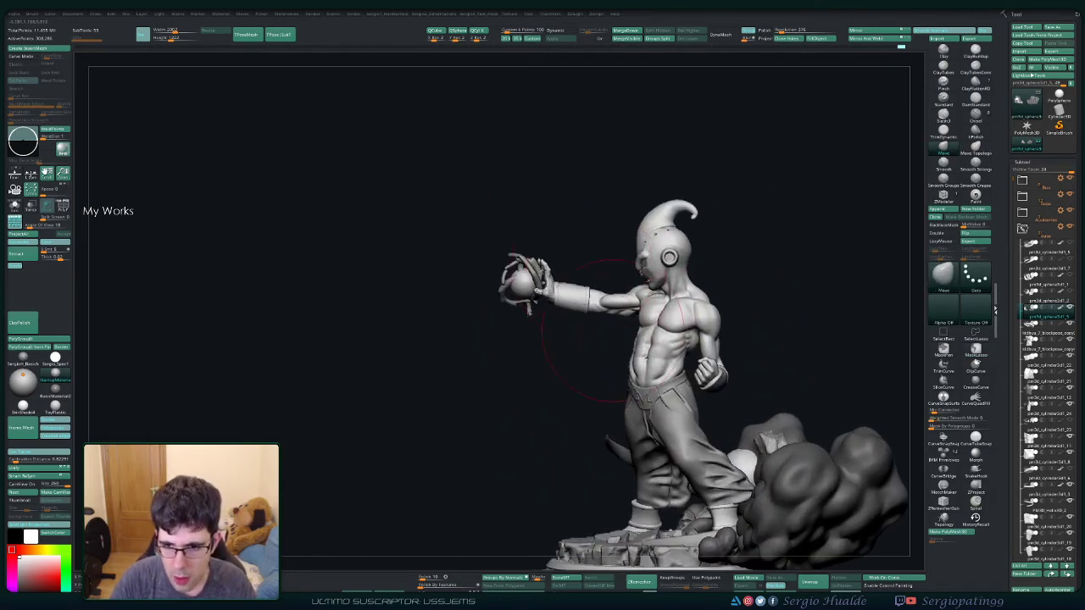
pyautogui.moveTo(610, 329)
pyautogui.mouseDown()
pyautogui.moveTo(557, 314)
pyautogui.moveTo(727, 266)
pyautogui.moveTo(762, 302)
pyautogui.moveTo(704, 347)
pyautogui.moveTo(652, 250)
pyautogui.mouseUp()
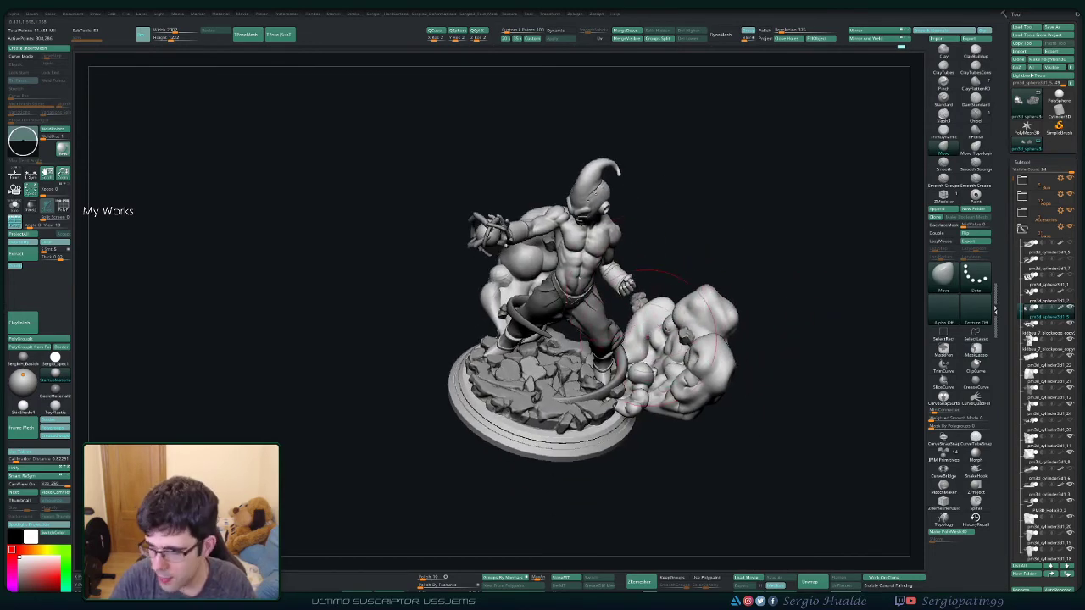
pyautogui.keyDown('ctrl'); pyautogui.keyDown('shift'); pyautogui.click(639, 337); pyautogui.keyUp('shift'); pyautogui.keyUp('ctrl')
# Step: Solo the tail-shaped cloud piece and inflate a bulge on its upper surface
pyautogui.keyDown('ctrl'); pyautogui.keyDown('shift'); pyautogui.click(637, 338); pyautogui.keyUp('shift'); pyautogui.keyUp('ctrl')
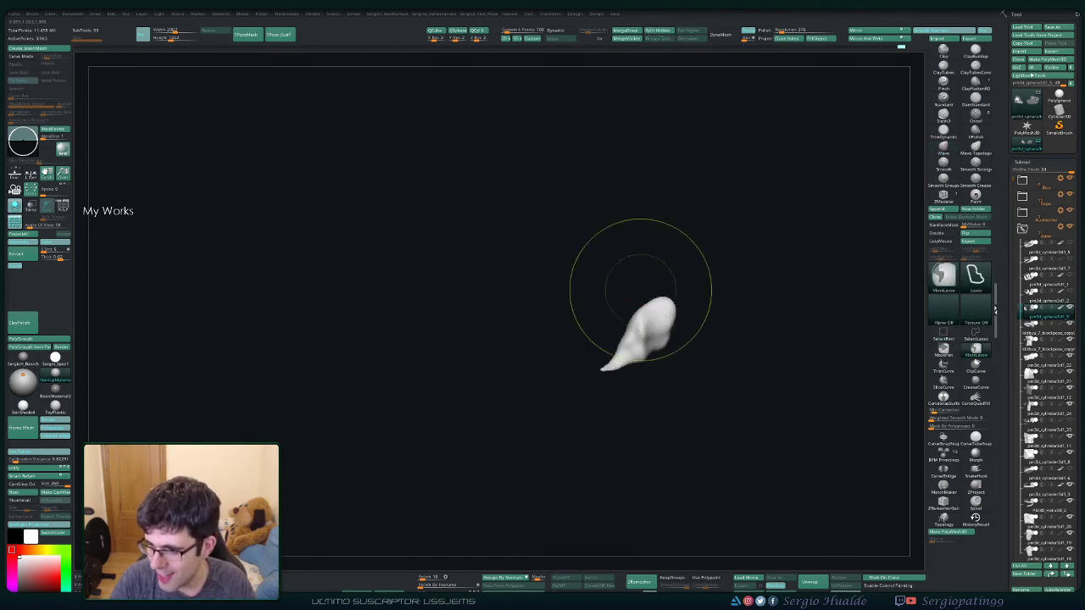
pyautogui.keyDown('alt'); pyautogui.moveTo(639, 291); pyautogui.dragTo(637, 350); pyautogui.keyUp('alt')
pyautogui.moveTo(763, 382); pyautogui.dragTo(814, 373)
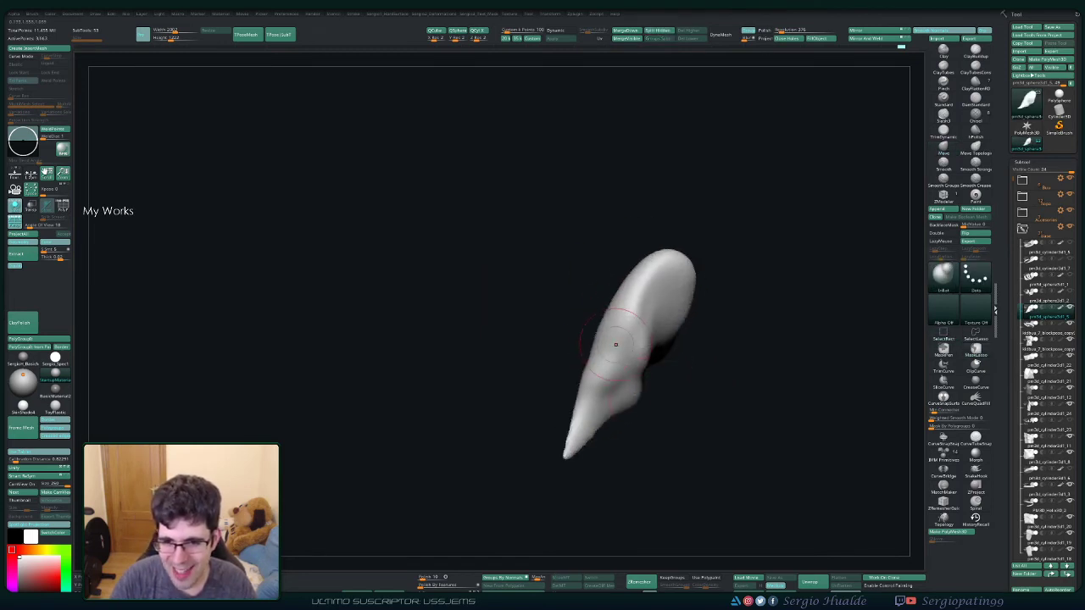
pyautogui.moveTo(617, 296); pyautogui.dragTo(623, 330)
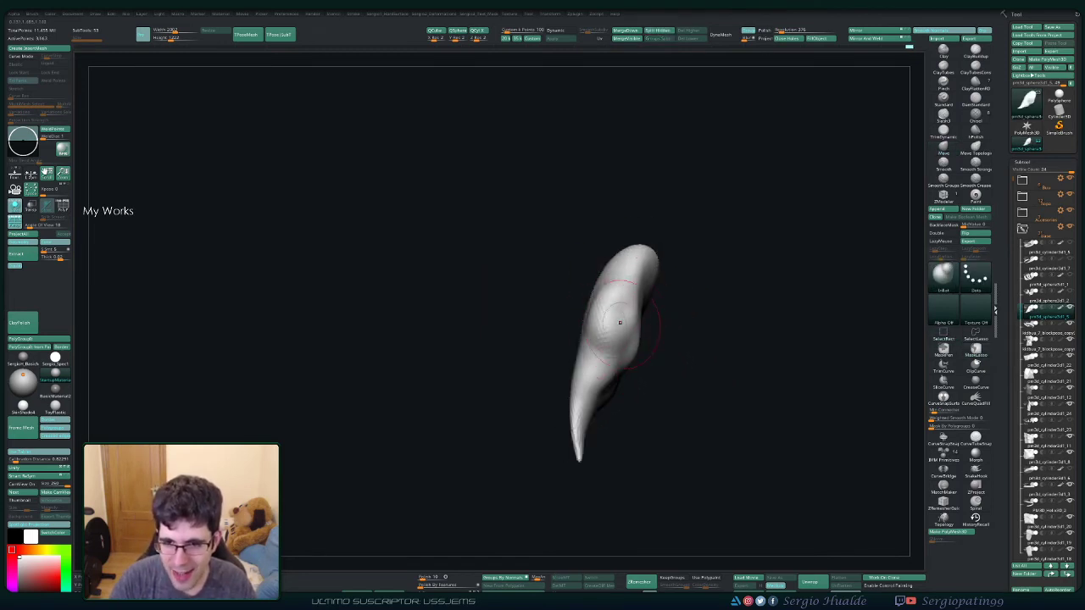
pyautogui.moveTo(623, 288); pyautogui.dragTo(625, 335)
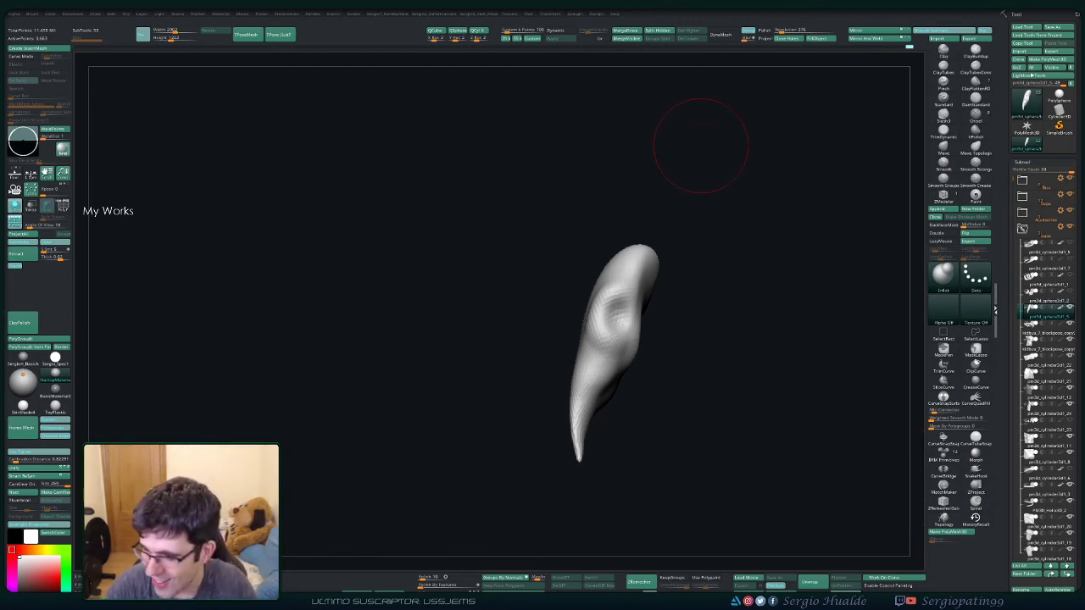
# Step: Inflate the wisp's upper area into a rounded lump, then show the other pieces again
pyautogui.moveTo(722, 328); pyautogui.dragTo(703, 303)
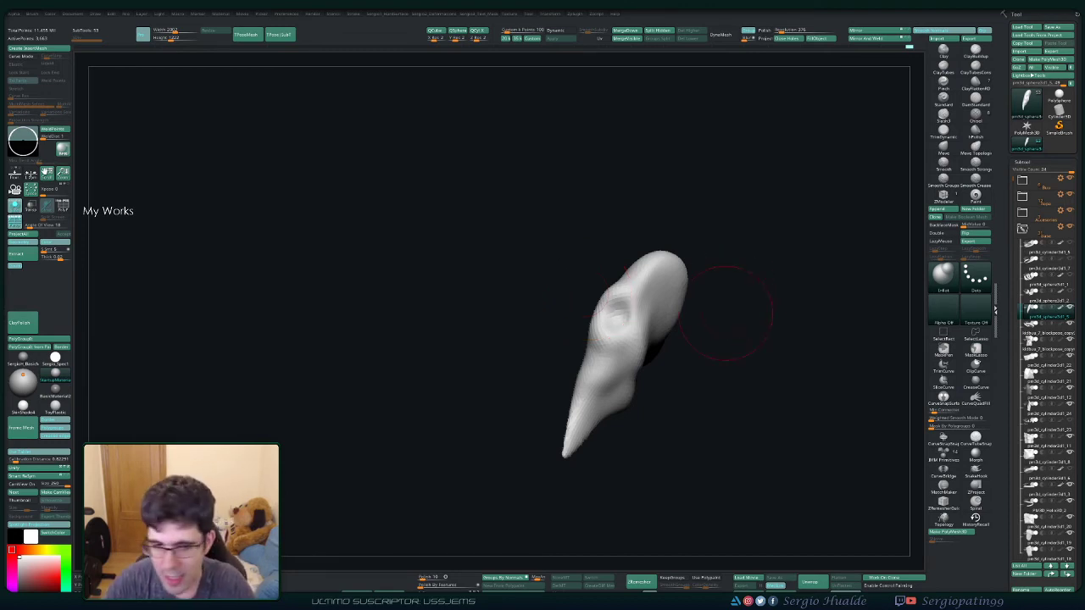
pyautogui.moveTo(738, 298)
pyautogui.mouseDown()
pyautogui.moveTo(721, 305)
pyautogui.moveTo(733, 299)
pyautogui.mouseUp()
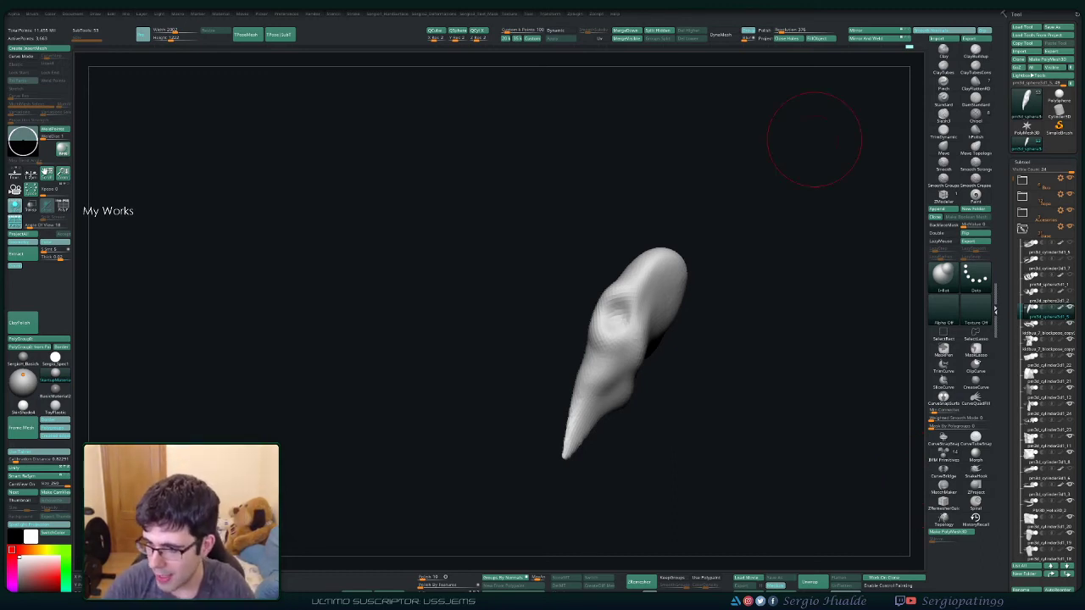
pyautogui.moveTo(740, 337)
pyautogui.mouseDown()
pyautogui.moveTo(678, 350)
pyautogui.moveTo(593, 339)
pyautogui.moveTo(623, 326)
pyautogui.moveTo(630, 363)
pyautogui.mouseUp()
pyautogui.moveTo(720, 356)
pyautogui.mouseDown()
pyautogui.moveTo(669, 364)
pyautogui.moveTo(547, 313)
pyautogui.mouseUp()
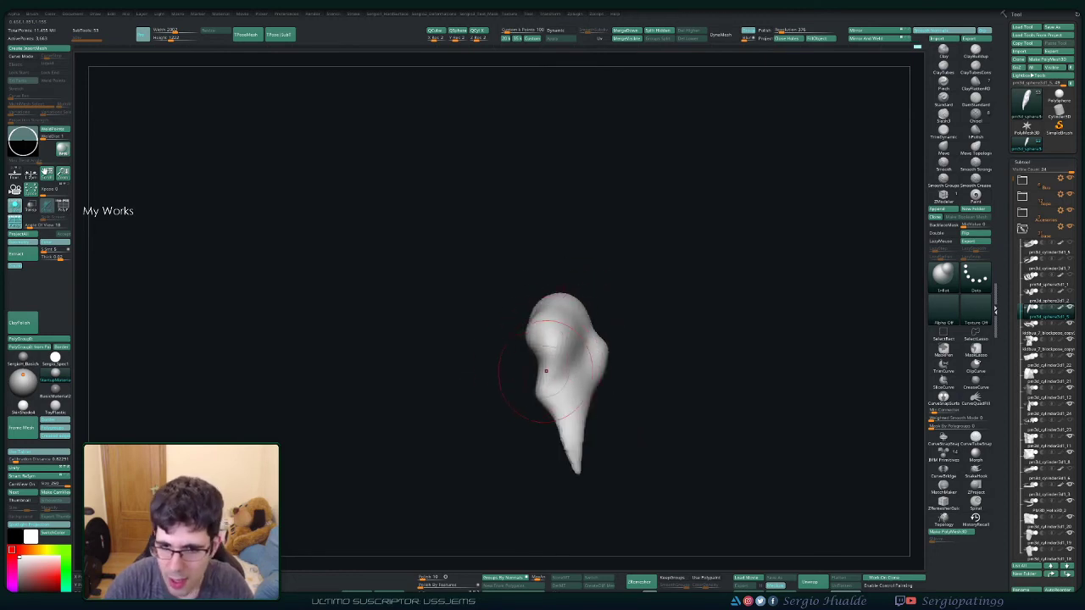
pyautogui.moveTo(520, 364); pyautogui.dragTo(593, 364)
pyautogui.moveTo(509, 367); pyautogui.dragTo(466, 335)
pyautogui.moveTo(610, 365)
pyautogui.mouseDown()
pyautogui.moveTo(509, 339)
pyautogui.moveTo(570, 342)
pyautogui.moveTo(636, 315)
pyautogui.mouseUp()
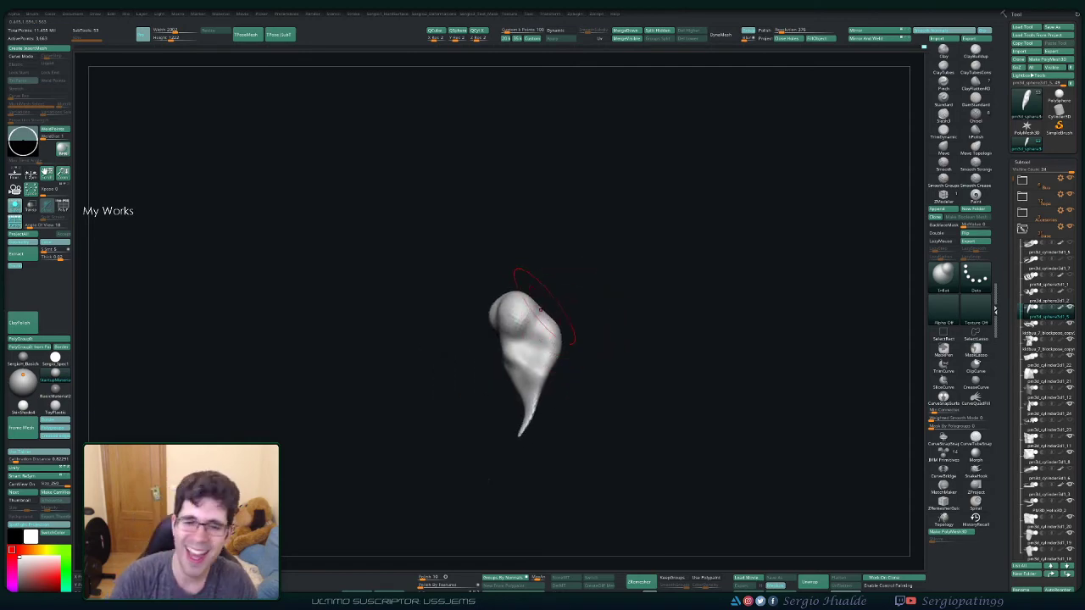
pyautogui.keyDown('ctrl'); pyautogui.keyDown('shift'); pyautogui.click(573, 308); pyautogui.keyUp('shift'); pyautogui.keyUp('ctrl')
# Step: Show only the smoke clouds, mask everything but the white piece, then clear the mask
pyautogui.moveTo(574, 308)
pyautogui.mouseDown()
pyautogui.moveTo(657, 309)
pyautogui.moveTo(509, 309)
pyautogui.moveTo(462, 254)
pyautogui.mouseUp()
pyautogui.keyDown('ctrl'); pyautogui.keyDown('shift'); pyautogui.click(506, 306); pyautogui.keyUp('shift'); pyautogui.keyUp('ctrl')
pyautogui.press('w')
pyautogui.keyDown('ctrl'); pyautogui.click(496, 373); pyautogui.keyUp('ctrl')
pyautogui.press('q')
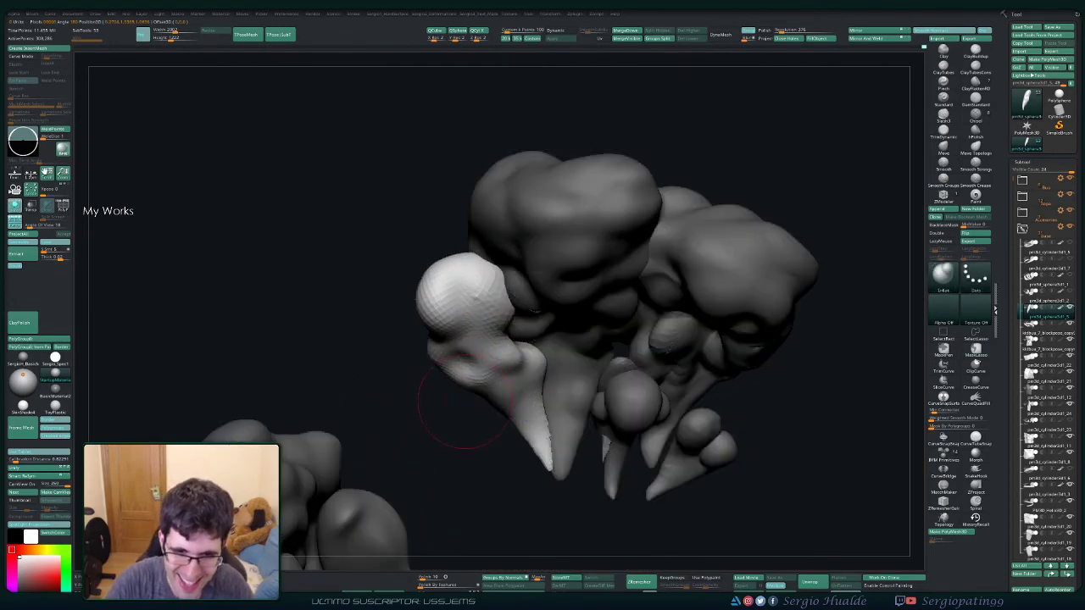
pyautogui.hotkey('shift', 'f')
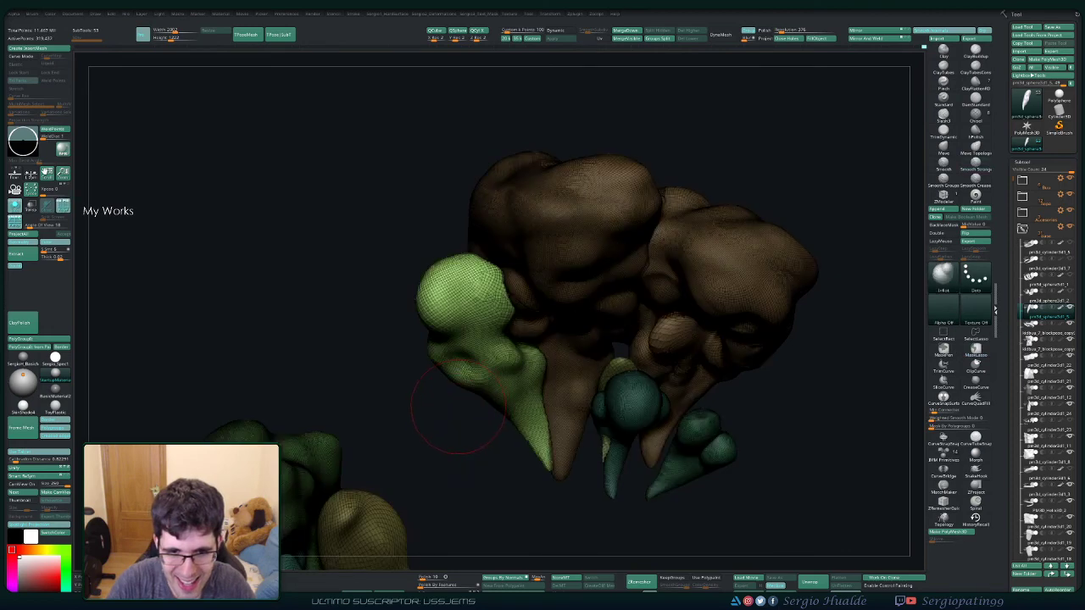
pyautogui.keyDown('ctrl'); pyautogui.click(449, 412); pyautogui.keyUp('ctrl')
pyautogui.hotkey('shift', 'f')
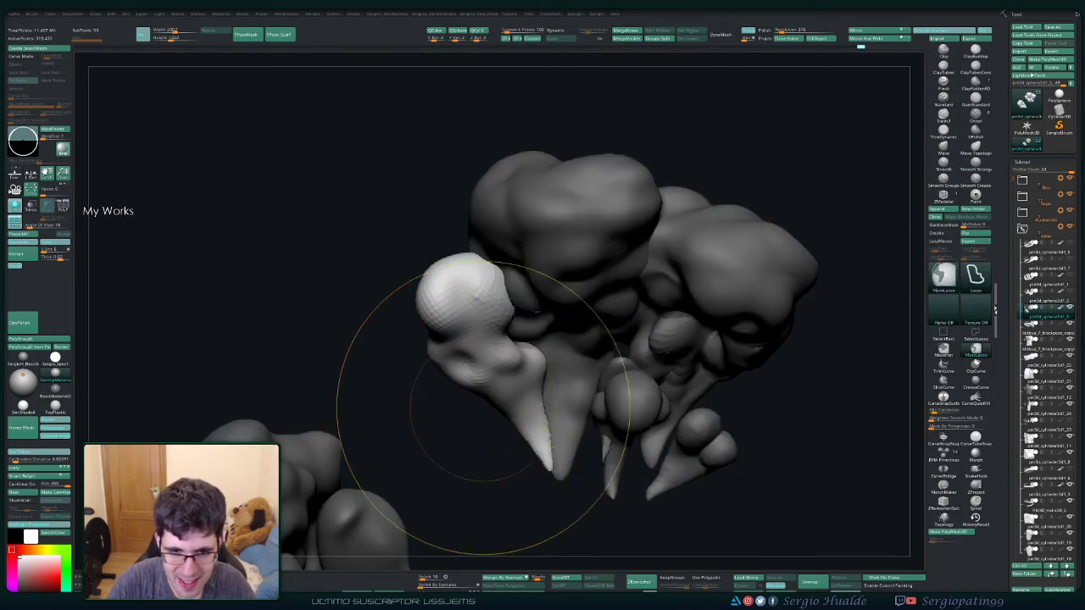
# Step: Inflate the pale protrusion on the cloud cluster slightly
pyautogui.moveTo(504, 415)
pyautogui.mouseDown()
pyautogui.moveTo(543, 322)
pyautogui.moveTo(525, 382)
pyautogui.moveTo(492, 406)
pyautogui.mouseUp()
pyautogui.keyDown('alt'); pyautogui.moveTo(559, 347); pyautogui.dragTo(555, 398); pyautogui.keyUp('alt')
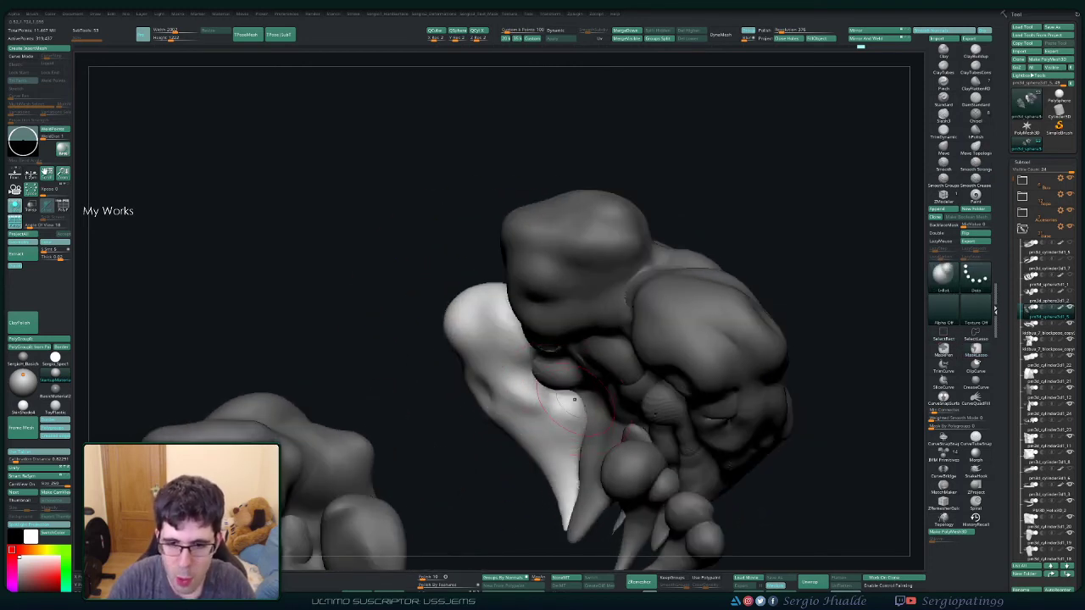
pyautogui.moveTo(584, 411); pyautogui.dragTo(590, 377)
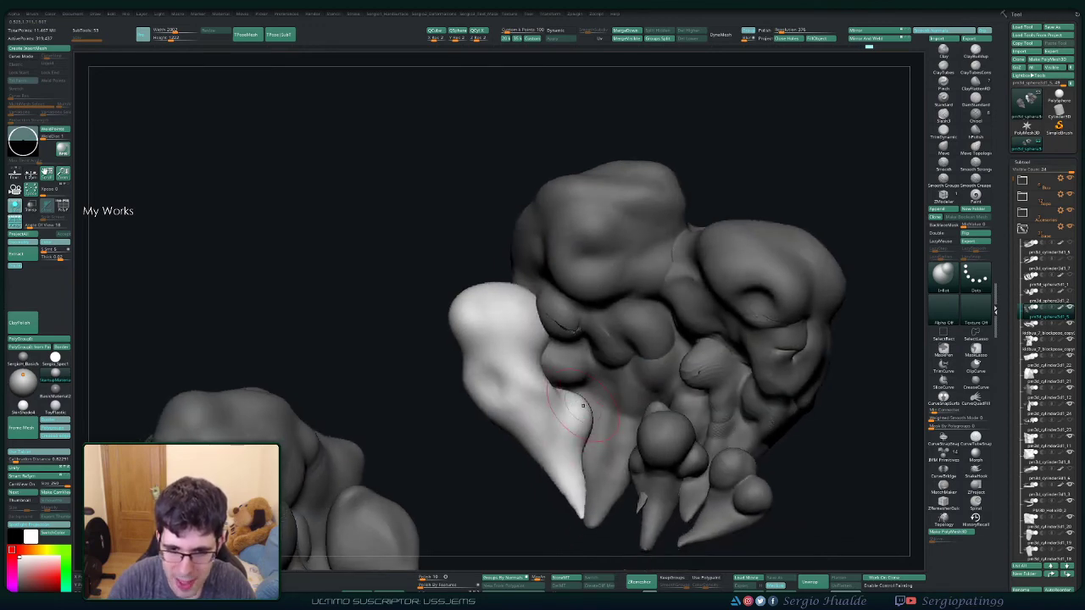
pyautogui.moveTo(564, 443)
pyautogui.mouseDown()
pyautogui.moveTo(593, 466)
pyautogui.moveTo(556, 408)
pyautogui.mouseUp()
# Step: Solo the white smoke piece, lightly smooth its surface, and show the other pieces again
pyautogui.hotkey('ctrl', 'shift', 'f')
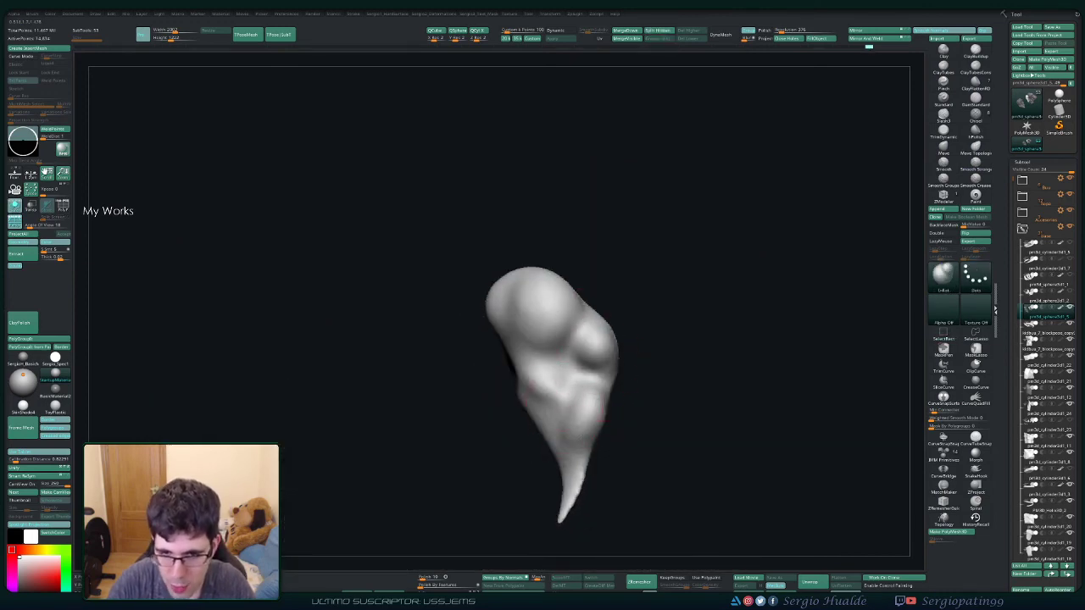
pyautogui.moveTo(673, 364); pyautogui.dragTo(593, 383)
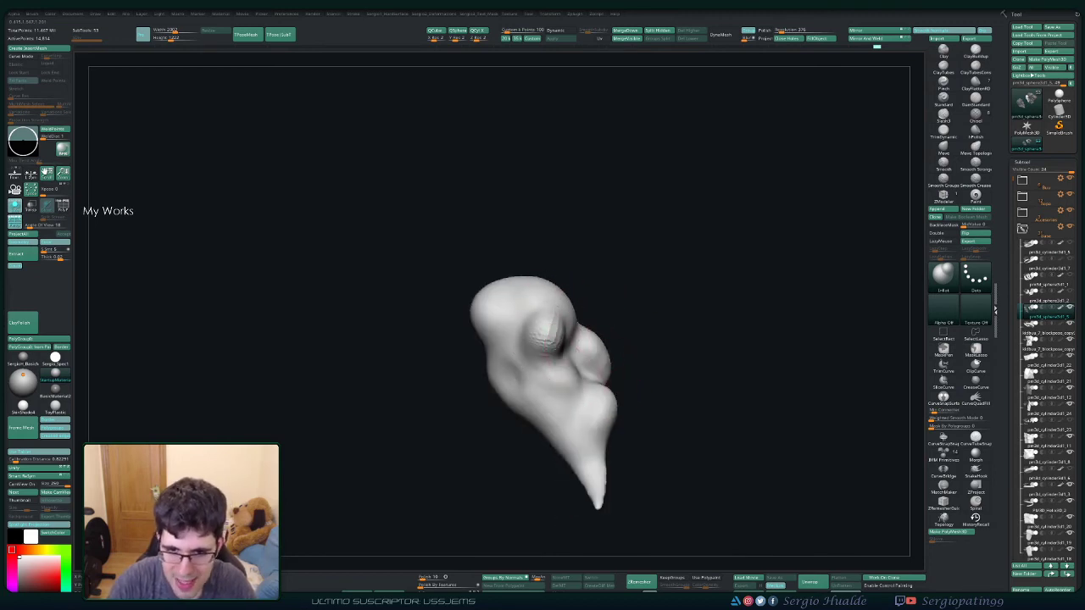
pyautogui.press('shift')
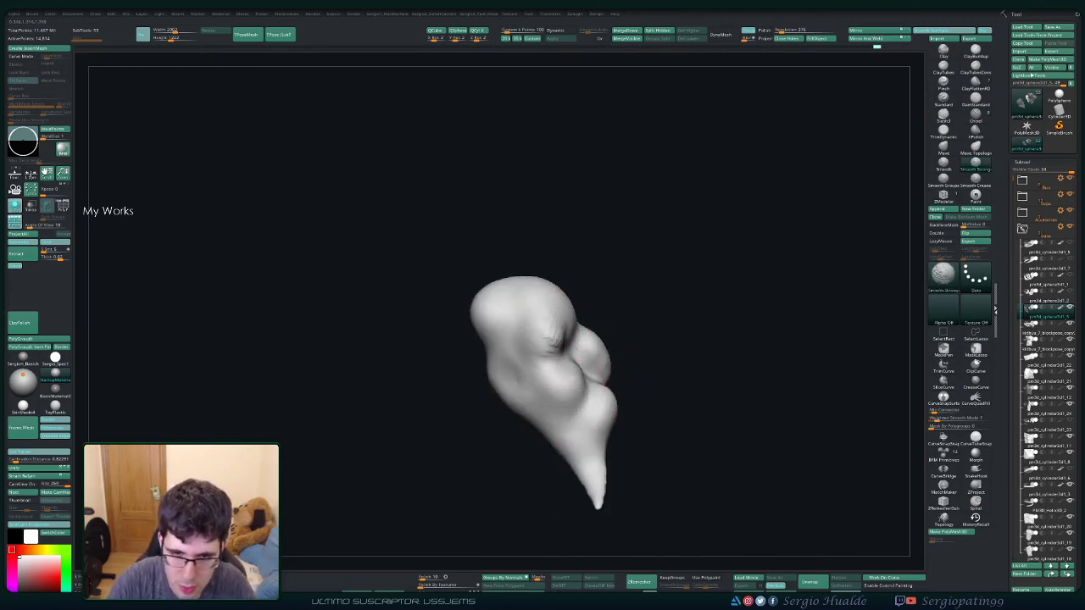
pyautogui.moveTo(542, 331); pyautogui.dragTo(590, 368)
pyautogui.keyDown('ctrl'); pyautogui.keyDown('shift'); pyautogui.click(590, 369); pyautogui.keyUp('shift'); pyautogui.keyUp('ctrl')
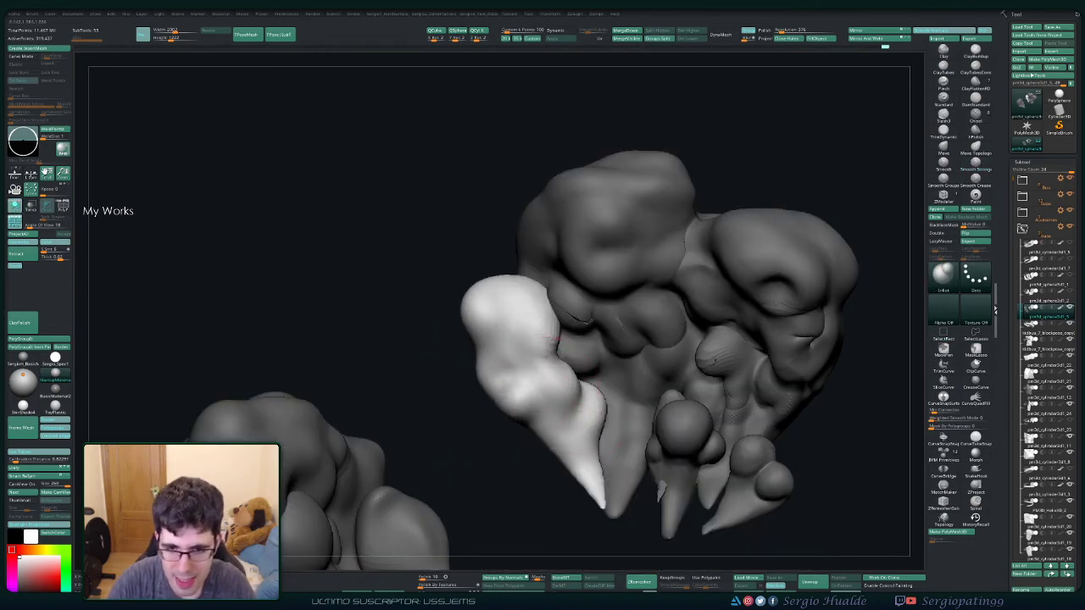
# Step: Build up and widen lumpy lobes on the white piece's lower-left surface
pyautogui.moveTo(543, 430)
pyautogui.keyDown('shift'); pyautogui.mouseDown()
pyautogui.moveTo(497, 417)
pyautogui.moveTo(536, 407)
pyautogui.moveTo(521, 419)
pyautogui.mouseUp(); pyautogui.keyUp('shift')
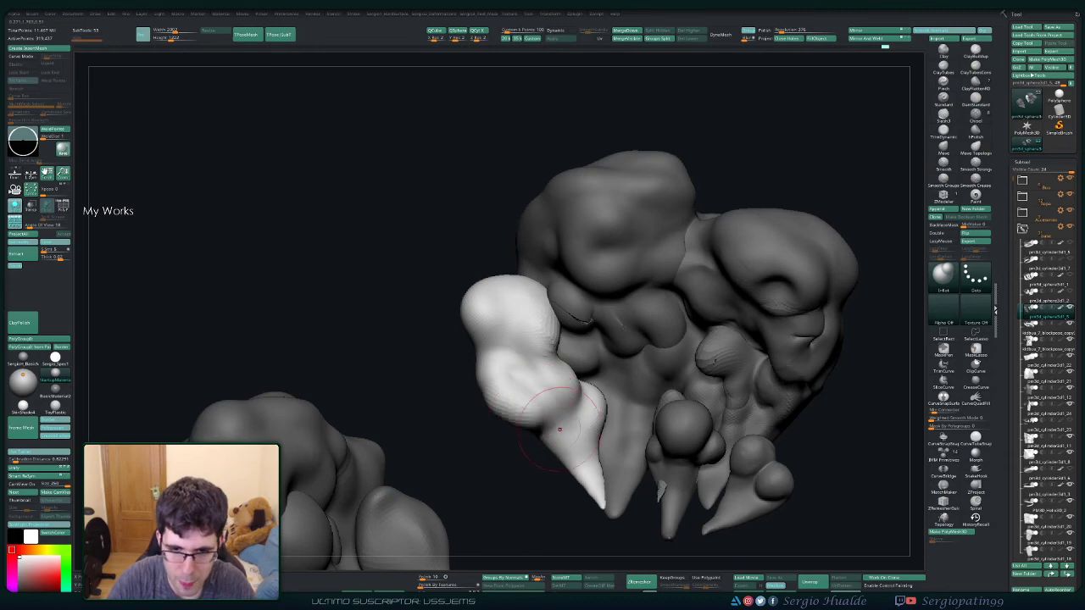
pyautogui.moveTo(522, 419); pyautogui.dragTo(530, 428, button='right')
pyautogui.keyDown('shift'); pyautogui.moveTo(508, 398); pyautogui.dragTo(545, 439); pyautogui.keyUp('shift')
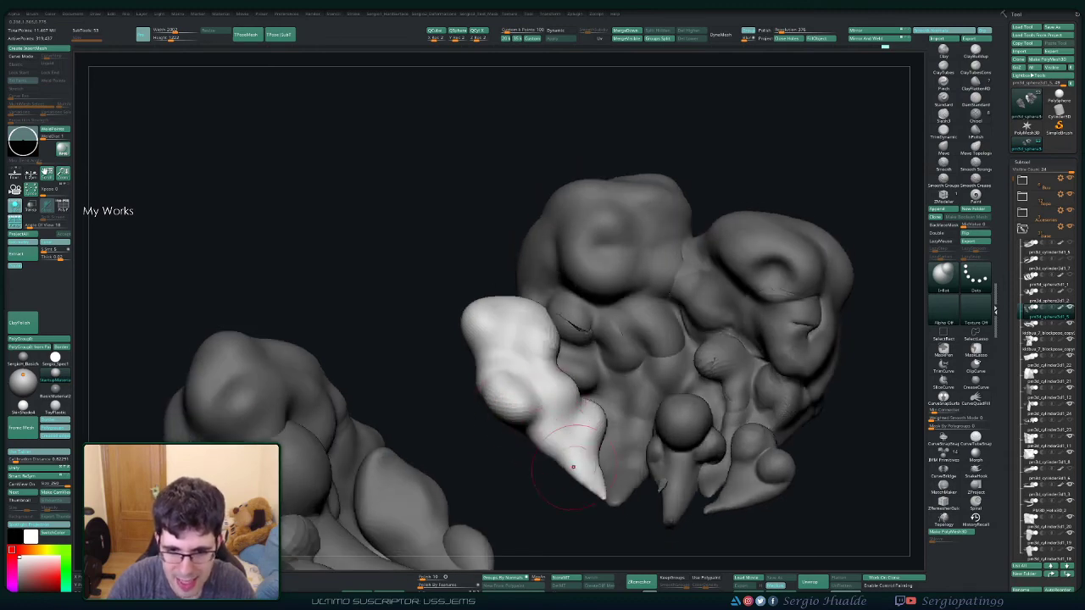
pyautogui.moveTo(545, 439)
pyautogui.mouseDown(button='right')
pyautogui.moveTo(542, 448)
pyautogui.moveTo(552, 436)
pyautogui.mouseUp(button='right')
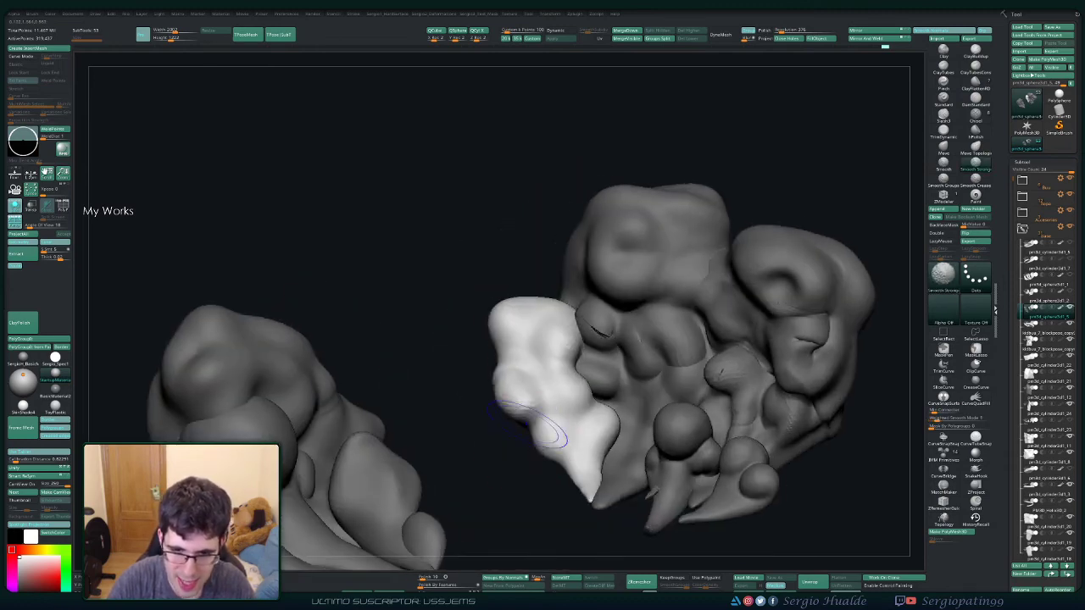
# Step: Smooth the middle and left edge of the white lobe with Smooth Stronger
pyautogui.moveTo(515, 376); pyautogui.dragTo(500, 363, button='right')
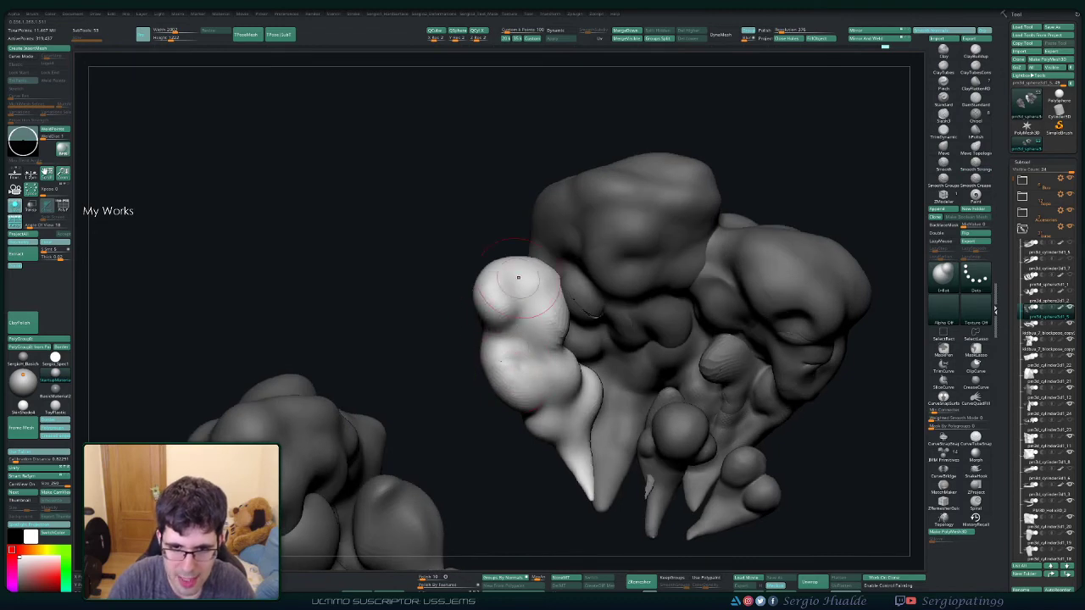
pyautogui.keyDown('shift'); pyautogui.moveTo(516, 280); pyautogui.dragTo(499, 322); pyautogui.keyUp('shift')
pyautogui.moveTo(500, 324); pyautogui.dragTo(509, 315, button='right')
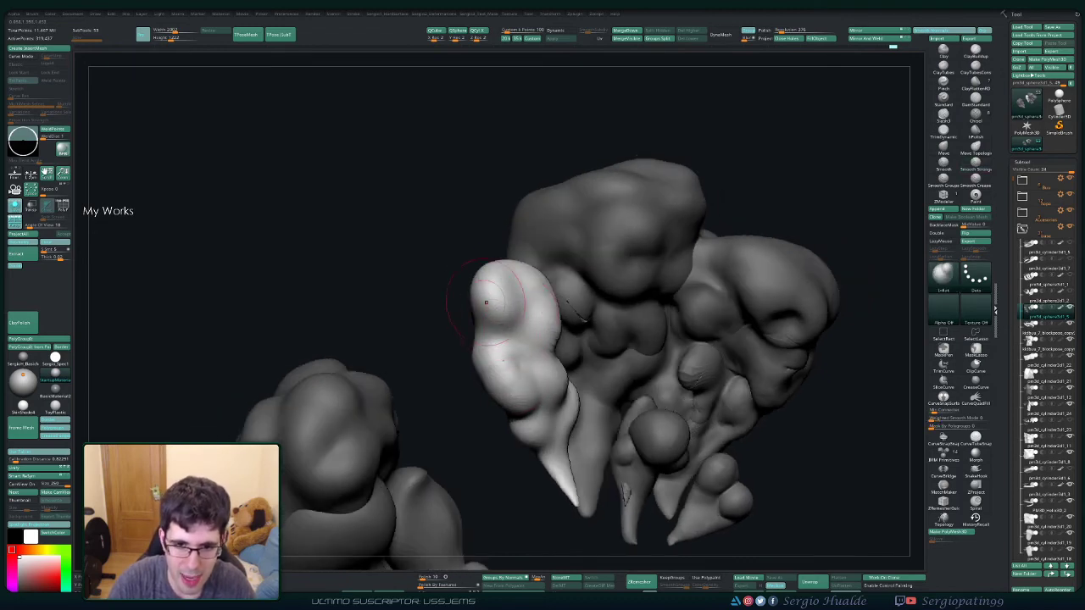
pyautogui.keyDown('shift'); pyautogui.moveTo(534, 280); pyautogui.dragTo(492, 339); pyautogui.keyUp('shift')
pyautogui.keyDown('shift'); pyautogui.moveTo(525, 271); pyautogui.dragTo(496, 331); pyautogui.keyUp('shift')
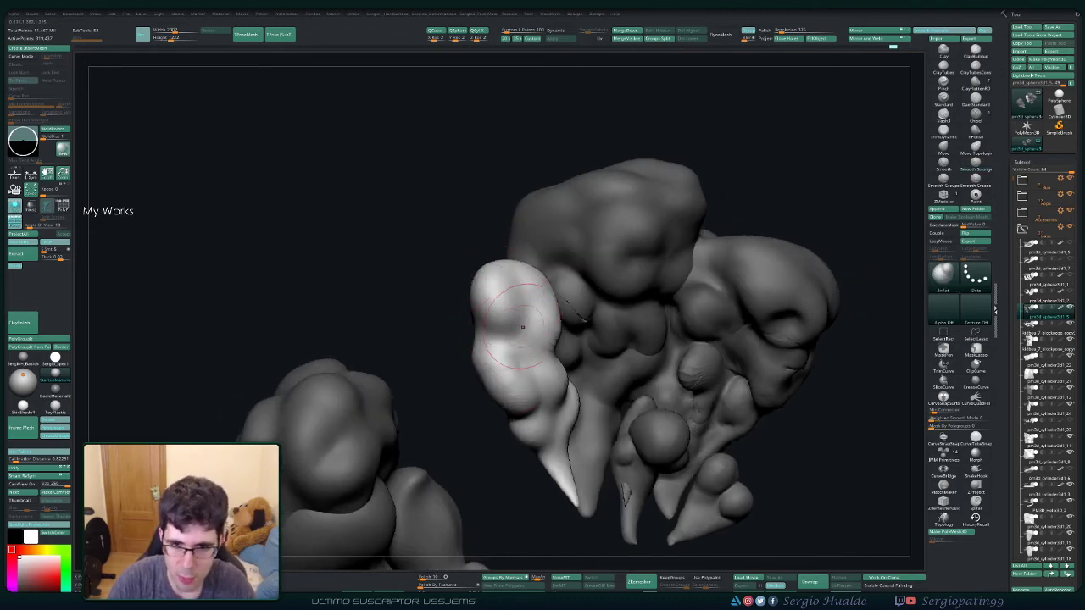
pyautogui.moveTo(496, 331)
pyautogui.mouseDown(button='right')
pyautogui.moveTo(542, 339)
pyautogui.moveTo(449, 369)
pyautogui.mouseUp(button='right')
pyautogui.keyDown('shift'); pyautogui.moveTo(441, 407); pyautogui.dragTo(436, 322); pyautogui.keyUp('shift')
pyautogui.moveTo(424, 390)
pyautogui.keyDown('shift'); pyautogui.mouseDown()
pyautogui.moveTo(441, 330)
pyautogui.moveTo(437, 340)
pyautogui.moveTo(448, 339)
pyautogui.mouseUp(); pyautogui.keyUp('shift')
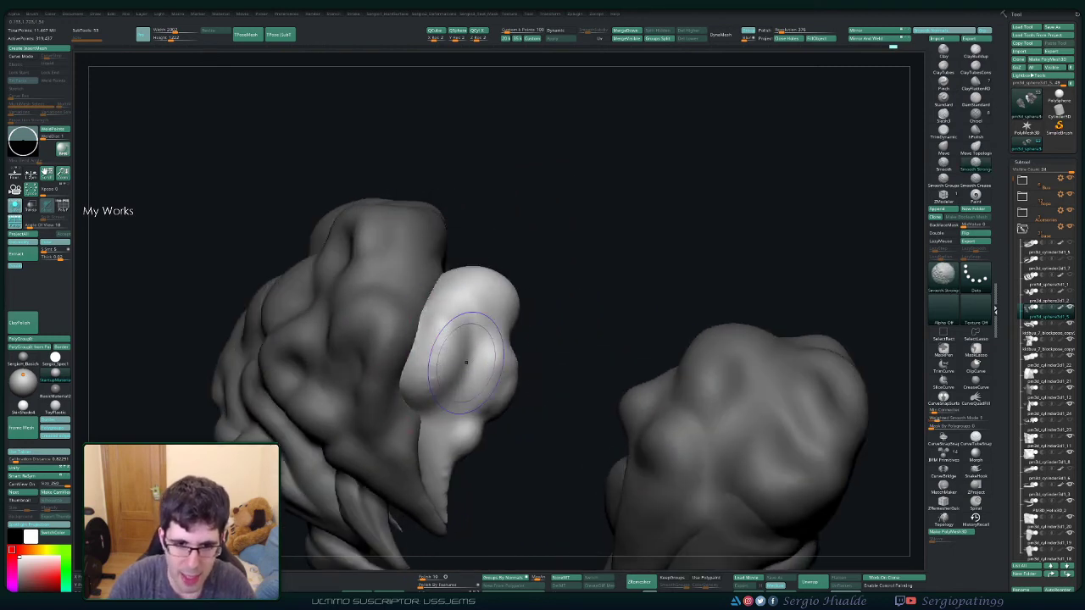
pyautogui.keyDown('shift'); pyautogui.moveTo(475, 390); pyautogui.dragTo(470, 326); pyautogui.keyUp('shift')
pyautogui.keyDown('shift'); pyautogui.moveTo(474, 415); pyautogui.dragTo(467, 348); pyautogui.keyUp('shift')
pyautogui.keyDown('shift'); pyautogui.moveTo(471, 394); pyautogui.dragTo(499, 353); pyautogui.keyUp('shift')
pyautogui.moveTo(498, 353); pyautogui.dragTo(457, 373, button='right')
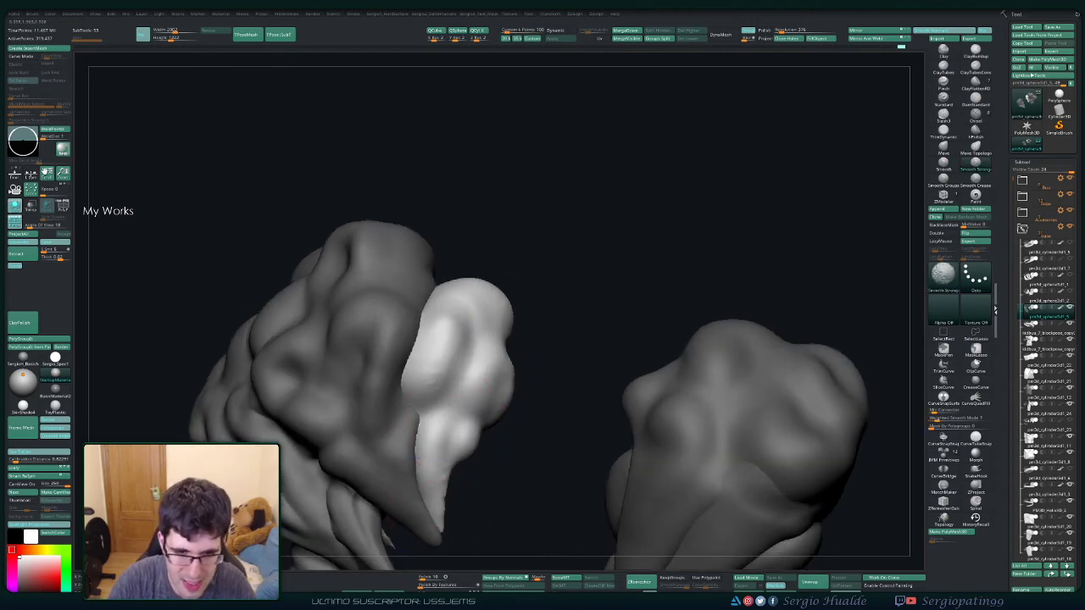
# Step: Adjust the Draw Size, then hide Buu and the clouds, leaving only the white spike
pyautogui.moveTo(427, 453)
pyautogui.mouseDown(button='right')
pyautogui.moveTo(479, 315)
pyautogui.moveTo(526, 339)
pyautogui.moveTo(545, 278)
pyautogui.moveTo(525, 356)
pyautogui.moveTo(549, 450)
pyautogui.mouseUp(button='right')
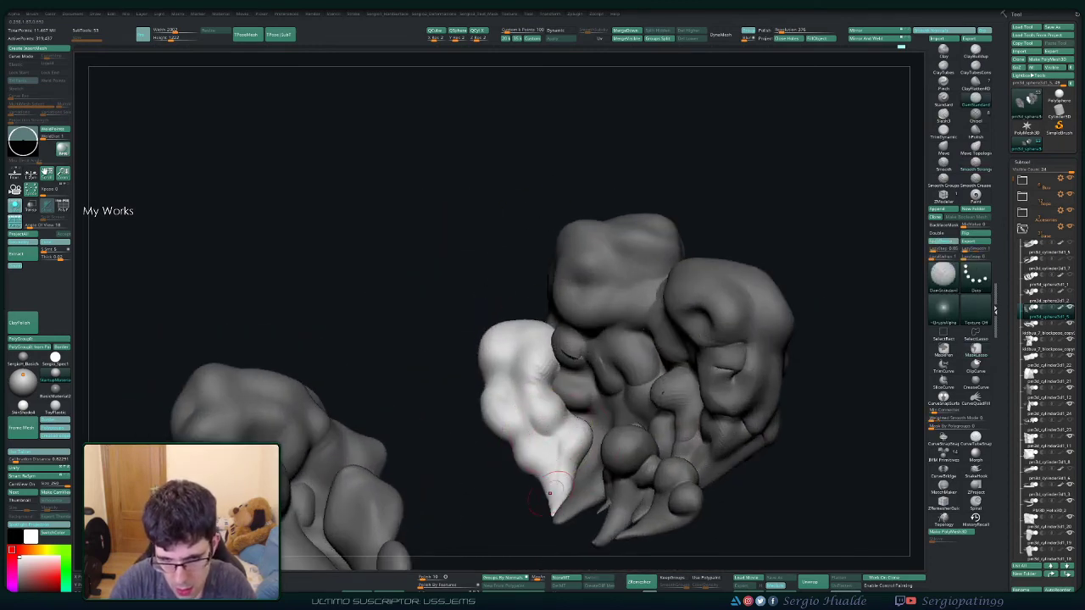
pyautogui.moveTo(552, 442); pyautogui.dragTo(581, 405, button='right')
pyautogui.press('s')
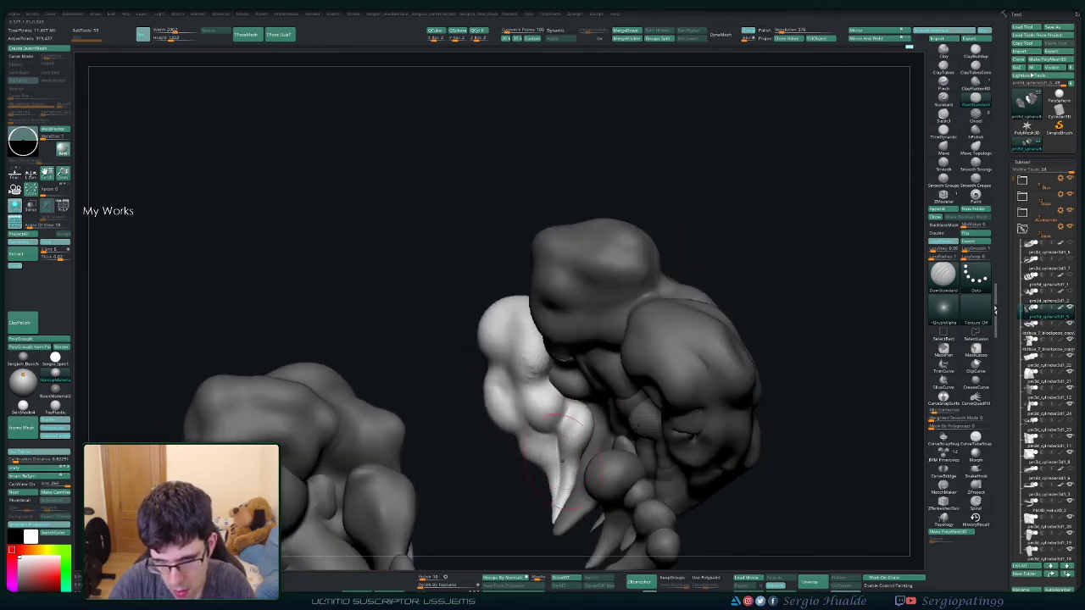
pyautogui.moveTo(566, 493); pyautogui.dragTo(561, 464, button='right')
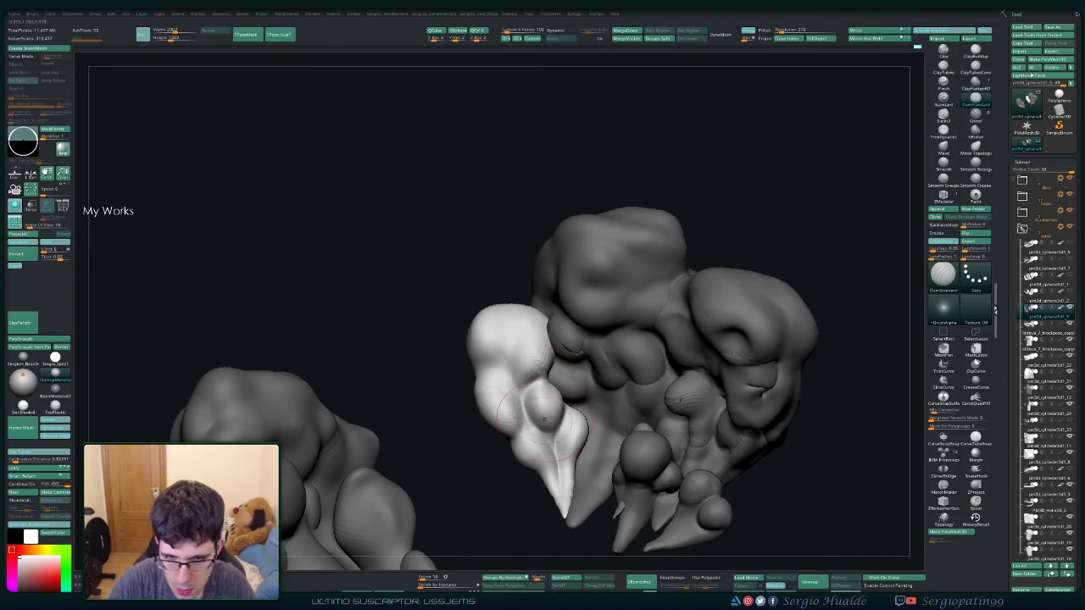
pyautogui.moveTo(547, 373); pyautogui.dragTo(514, 421, button='right')
pyautogui.keyDown('ctrl'); pyautogui.keyDown('shift'); pyautogui.click(514, 421); pyautogui.keyUp('shift'); pyautogui.keyUp('ctrl')
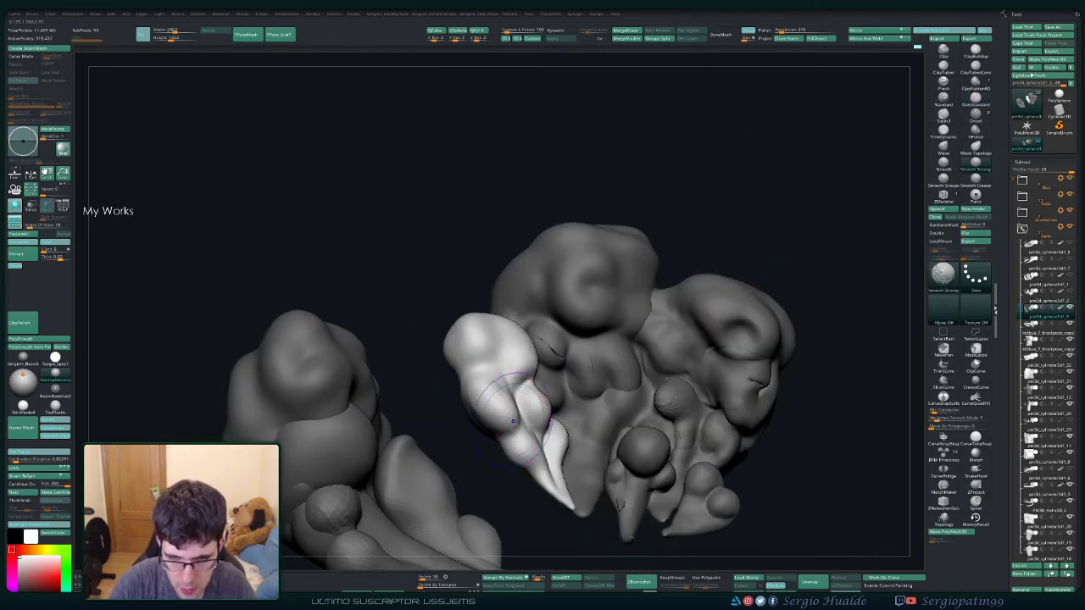
pyautogui.keyDown('ctrl'); pyautogui.keyDown('shift'); pyautogui.click(515, 421); pyautogui.keyUp('shift'); pyautogui.keyUp('ctrl')
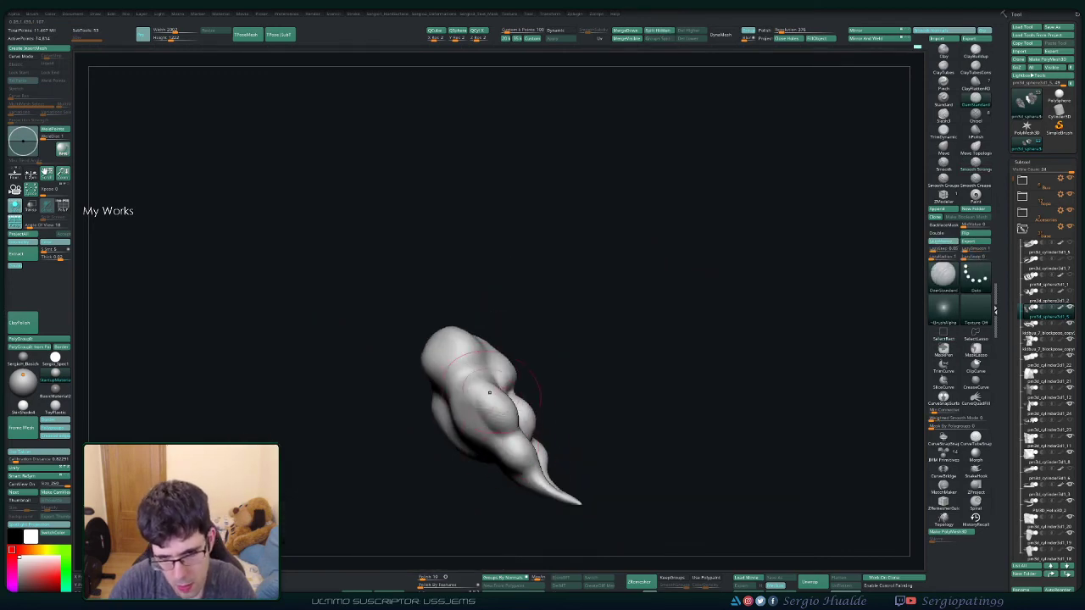
pyautogui.moveTo(517, 428)
pyautogui.mouseDown(button='right')
pyautogui.moveTo(504, 430)
pyautogui.moveTo(527, 448)
pyautogui.moveTo(478, 467)
pyautogui.moveTo(483, 506)
pyautogui.mouseUp(button='right')
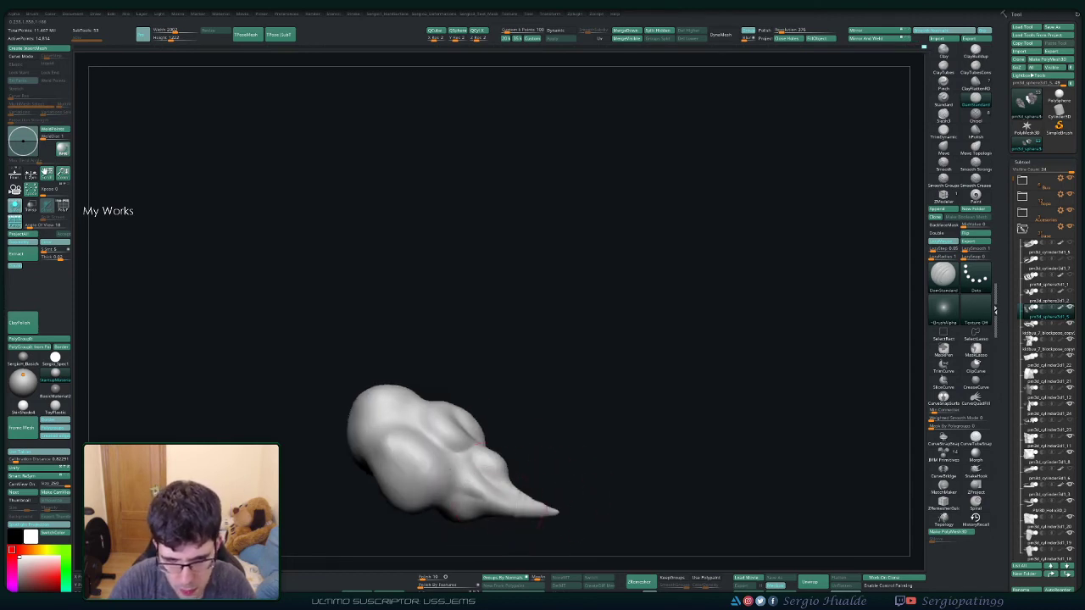
pyautogui.moveTo(491, 470); pyautogui.dragTo(491, 520, button='right')
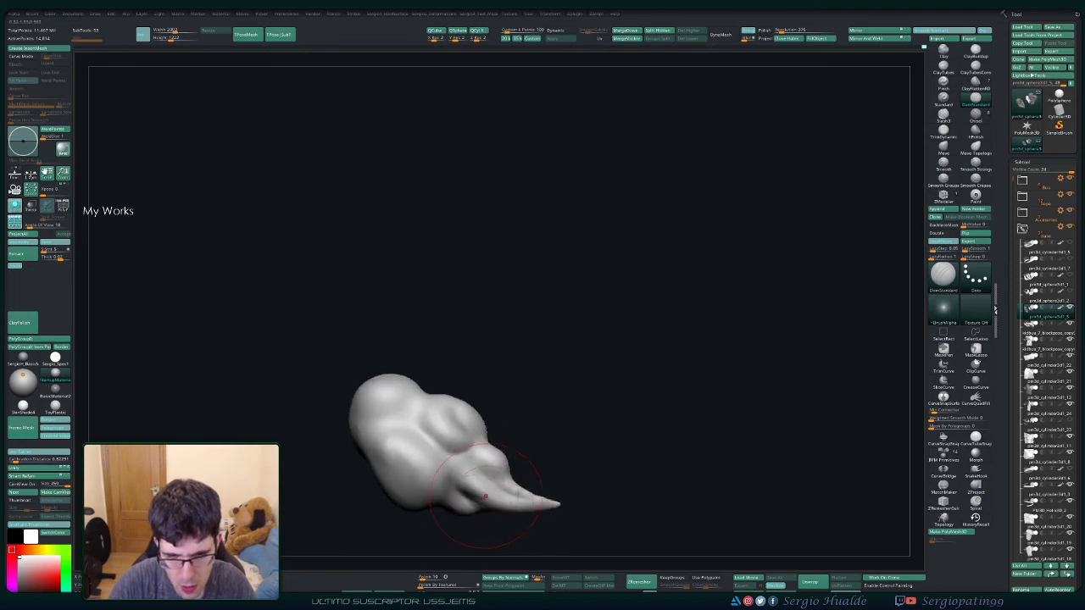